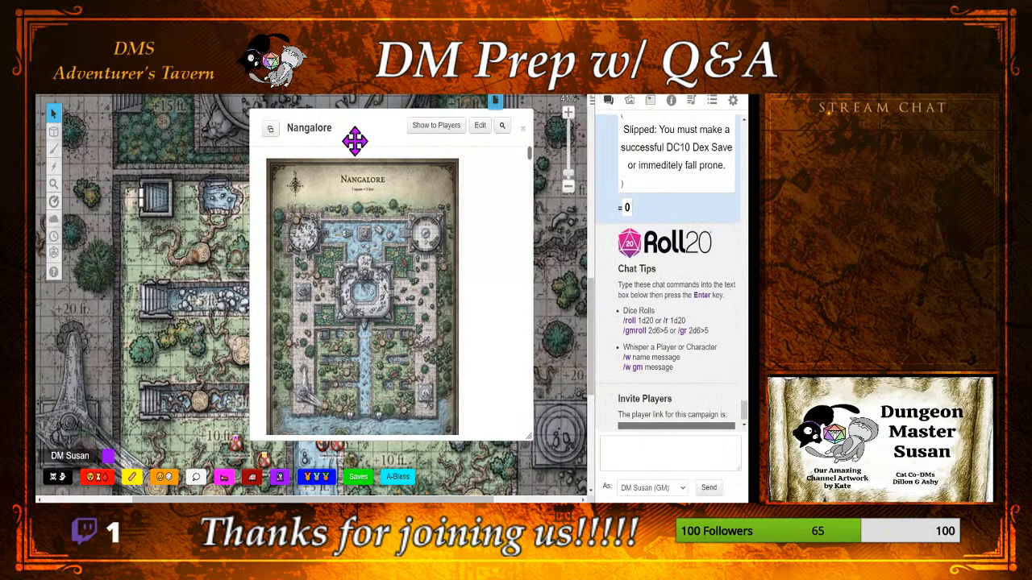
# Step: Enlarge the Nangalore handout and read its GM notes from the introduction through M1. Entrance and M2. Terraces to the Garden Discoveries table
pyautogui.moveTo(355, 141); pyautogui.dragTo(200, 123)
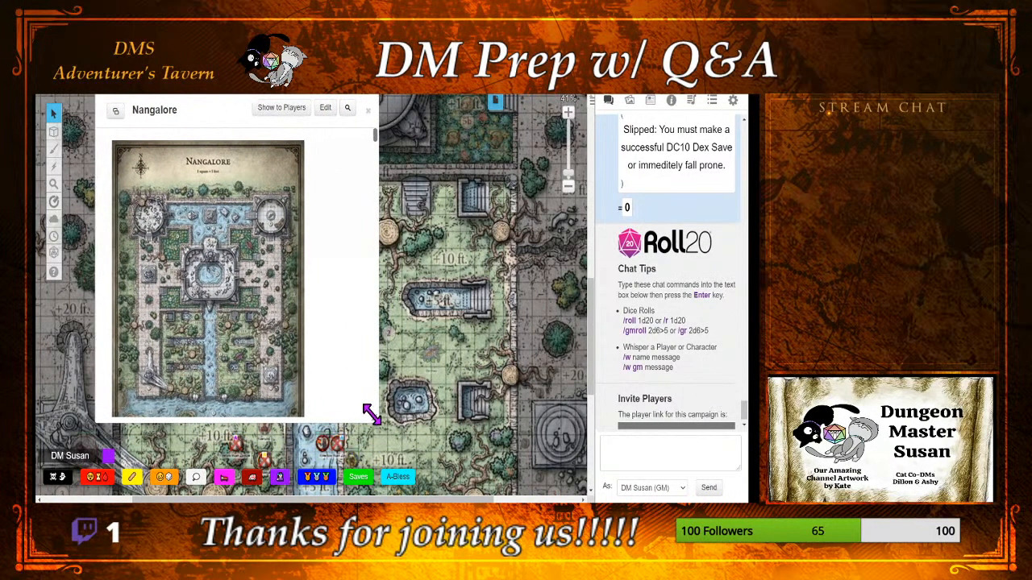
pyautogui.moveTo(373, 417); pyautogui.dragTo(462, 489)
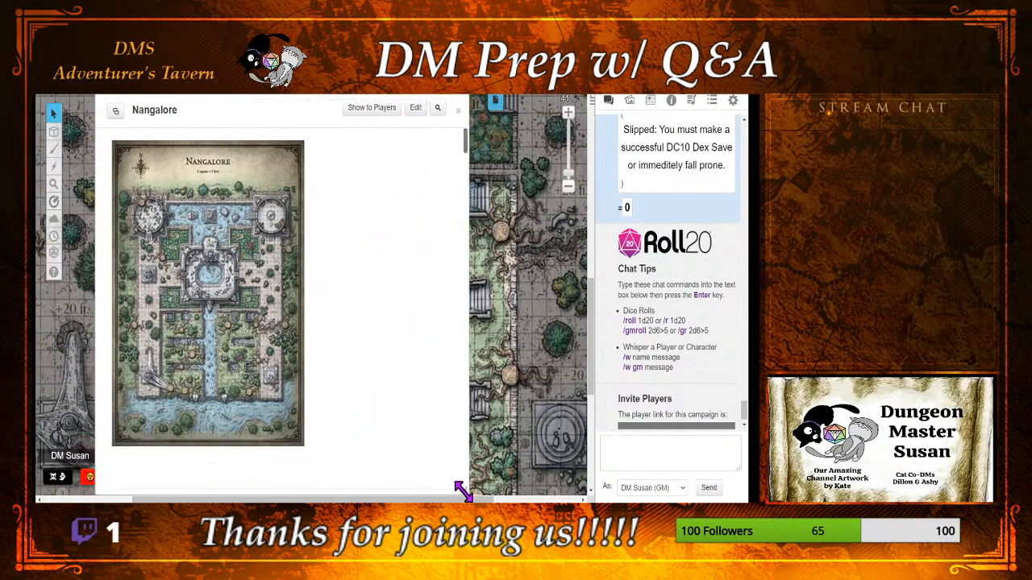
pyautogui.scroll(-3, 393, 411)
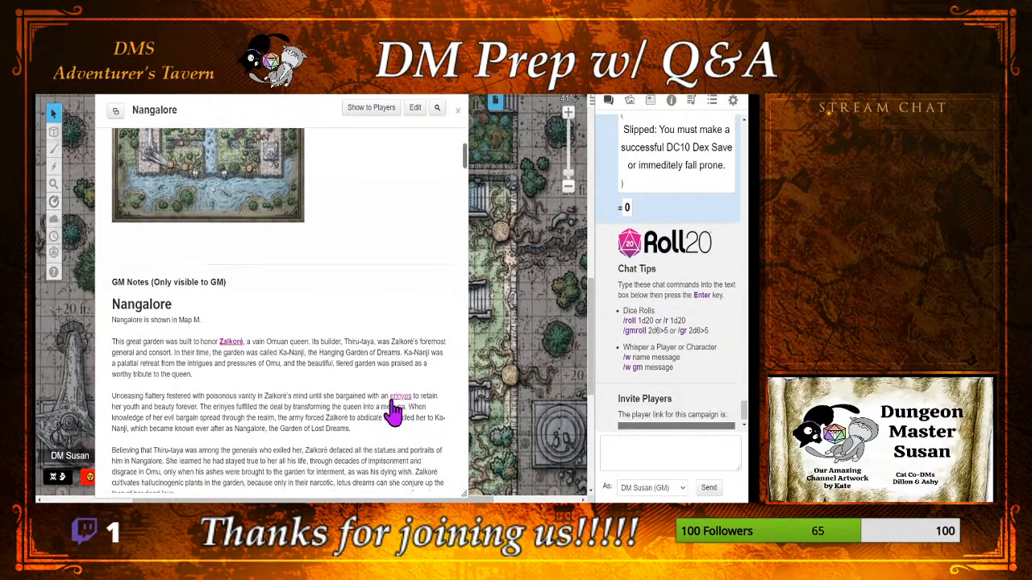
pyautogui.scroll(-4, 394, 411)
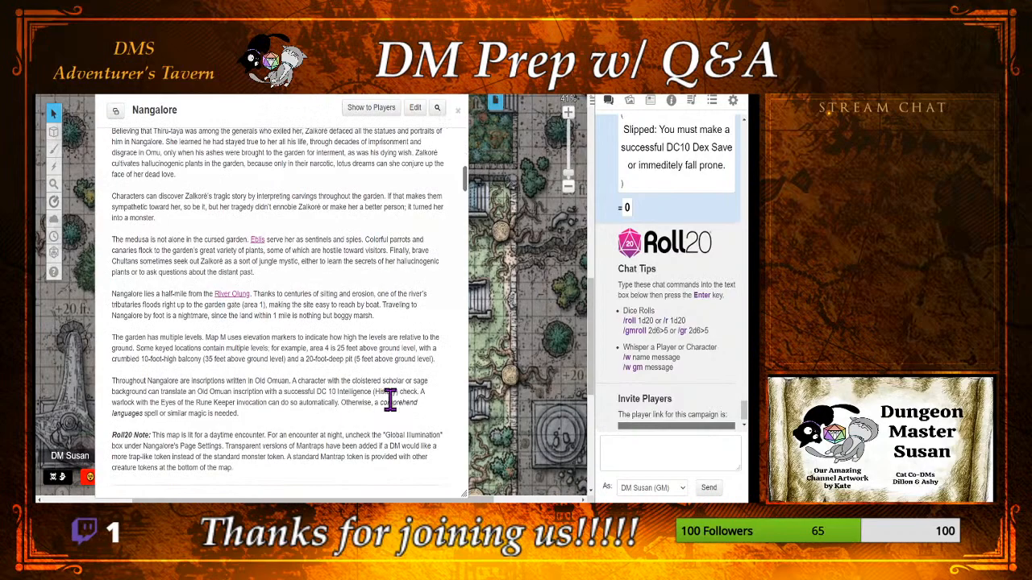
pyautogui.scroll(-2, 390, 400)
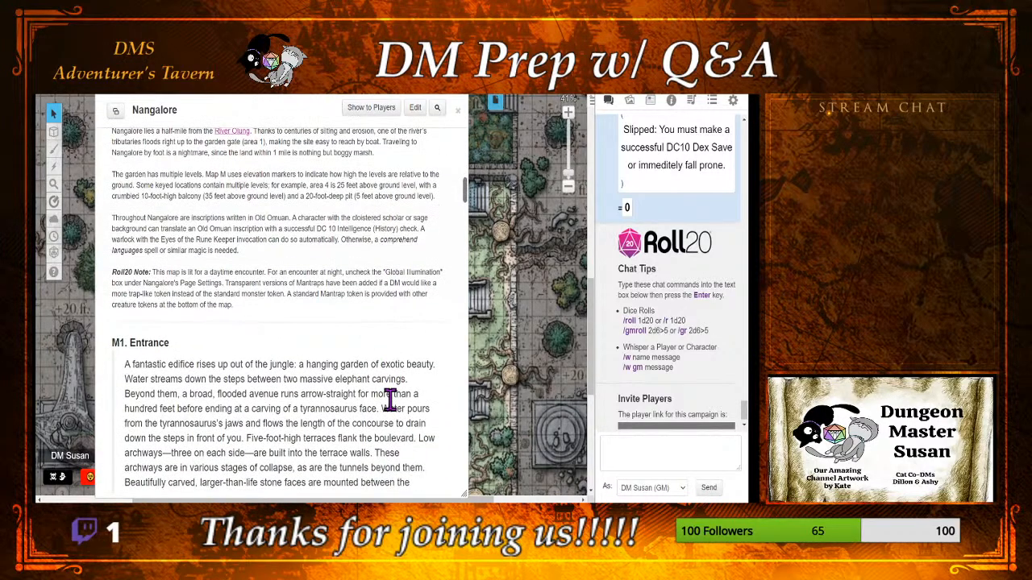
pyautogui.scroll(-2, 390, 400)
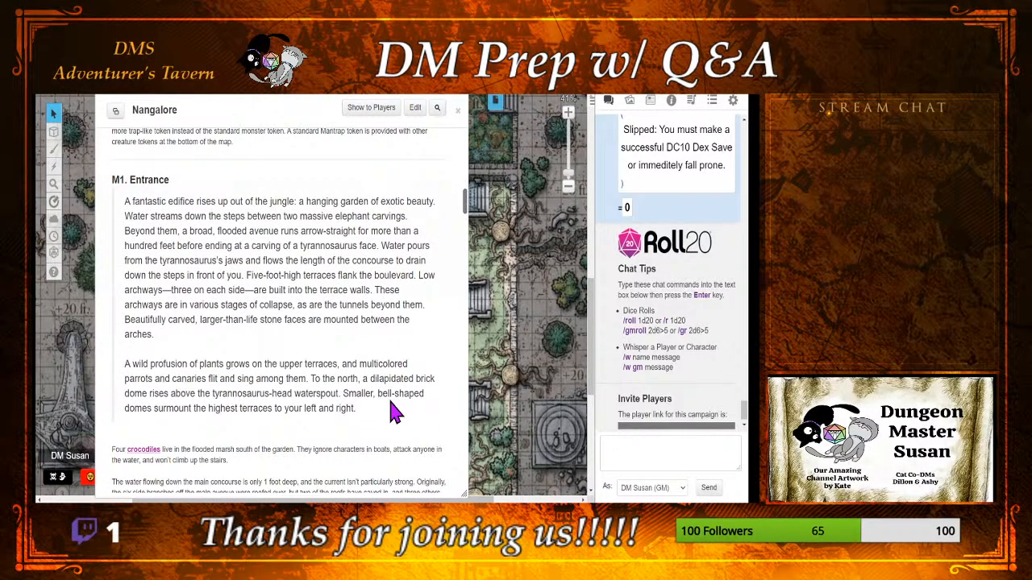
pyautogui.scroll(-1, 395, 413)
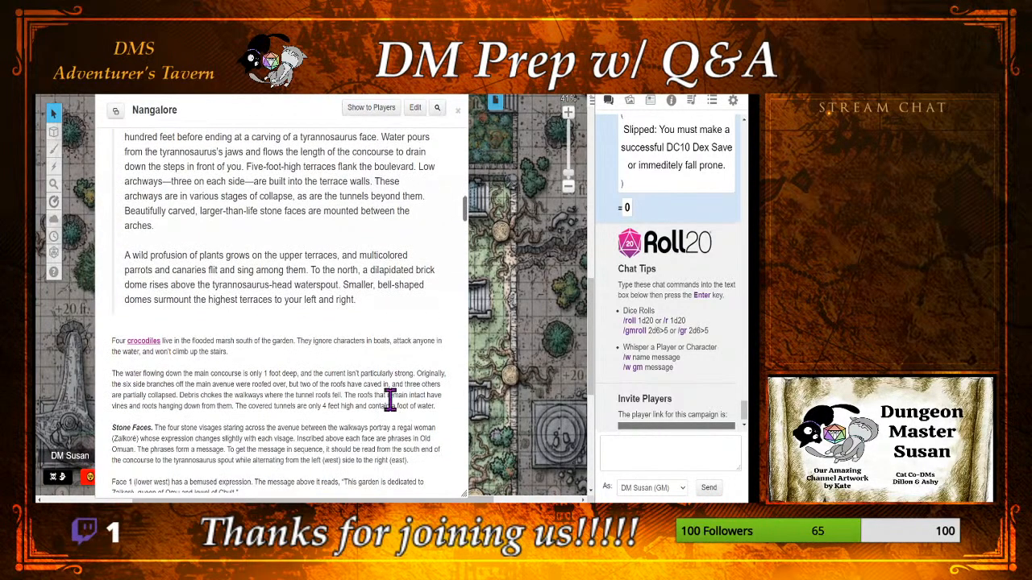
pyautogui.scroll(-5, 391, 401)
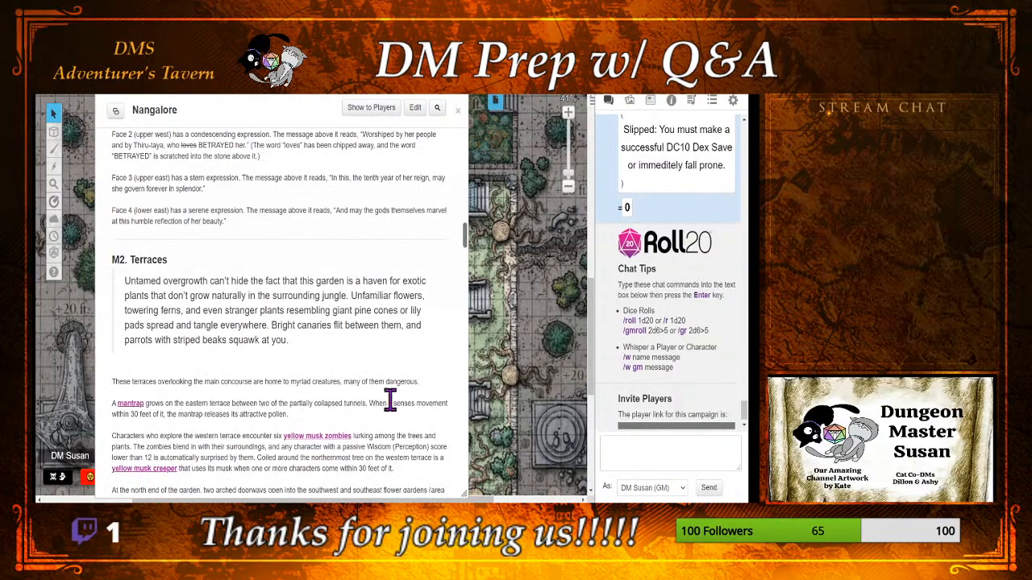
pyautogui.scroll(-1, 391, 401)
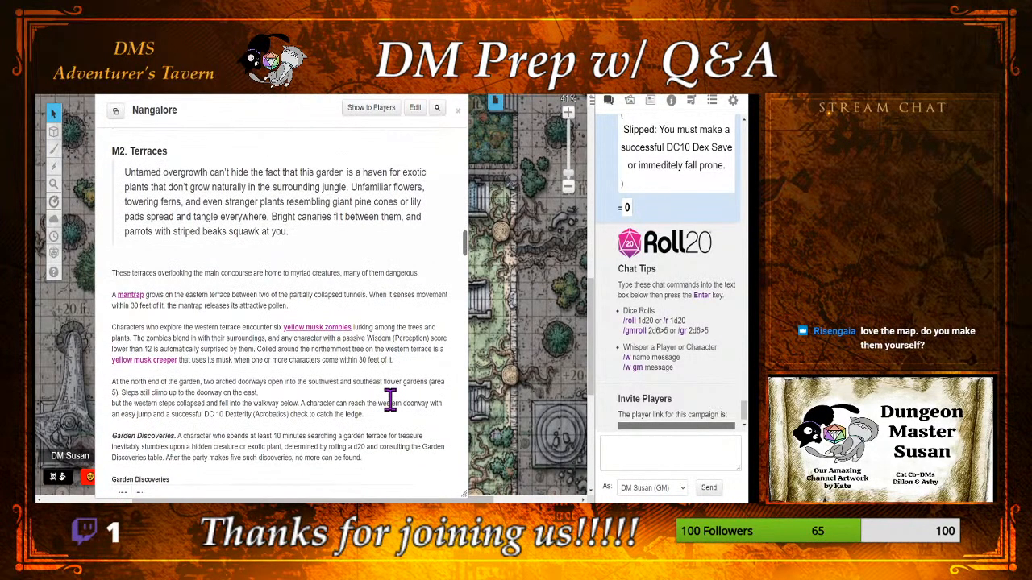
pyautogui.scroll(-1, 390, 401)
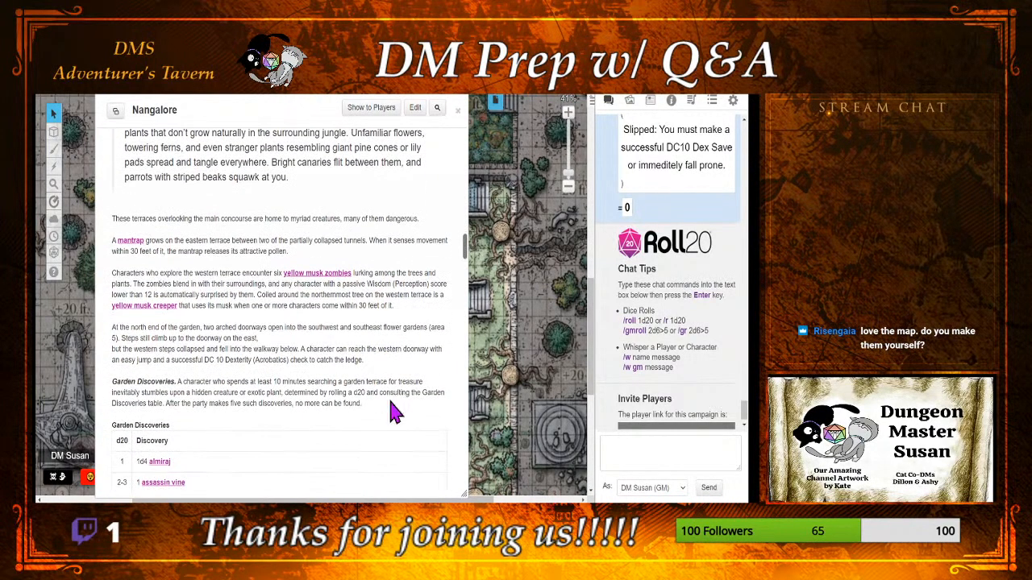
pyautogui.scroll(-1, 395, 412)
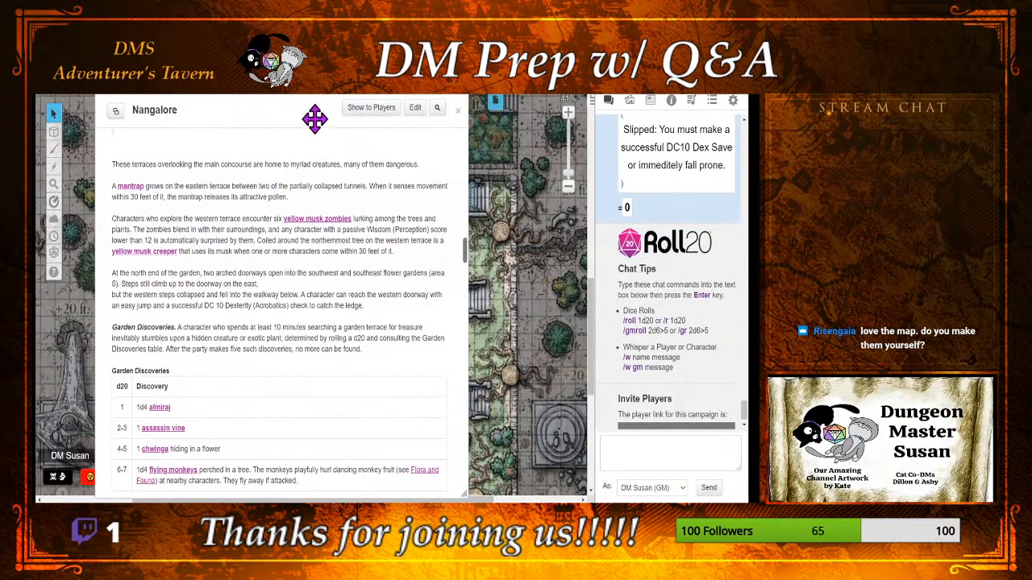
# Step: Narrow the Nangalore handout and place it over the chat area, clear of the garden map
pyautogui.moveTo(317, 118); pyautogui.dragTo(639, 145)
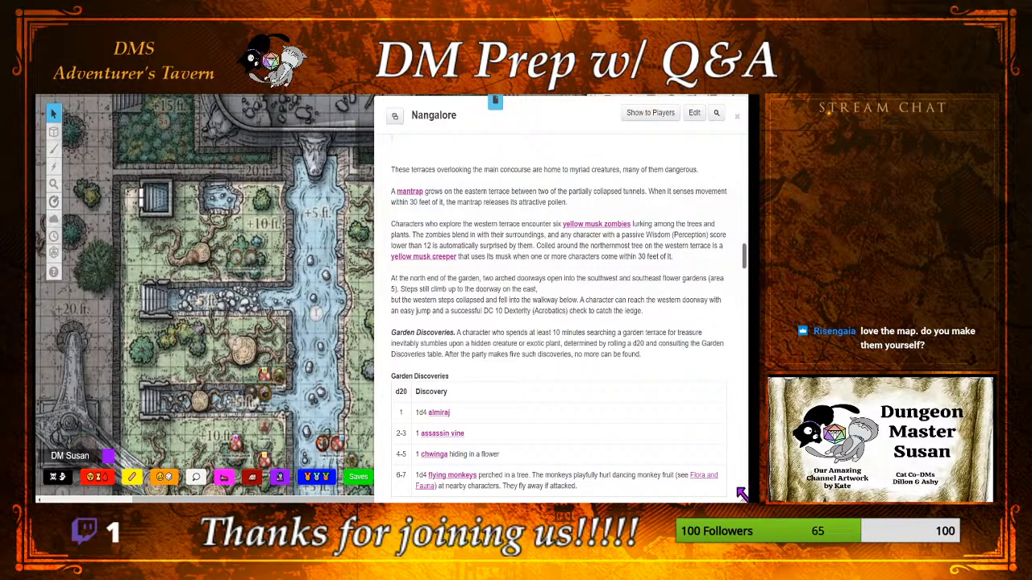
pyautogui.moveTo(742, 495); pyautogui.dragTo(588, 492)
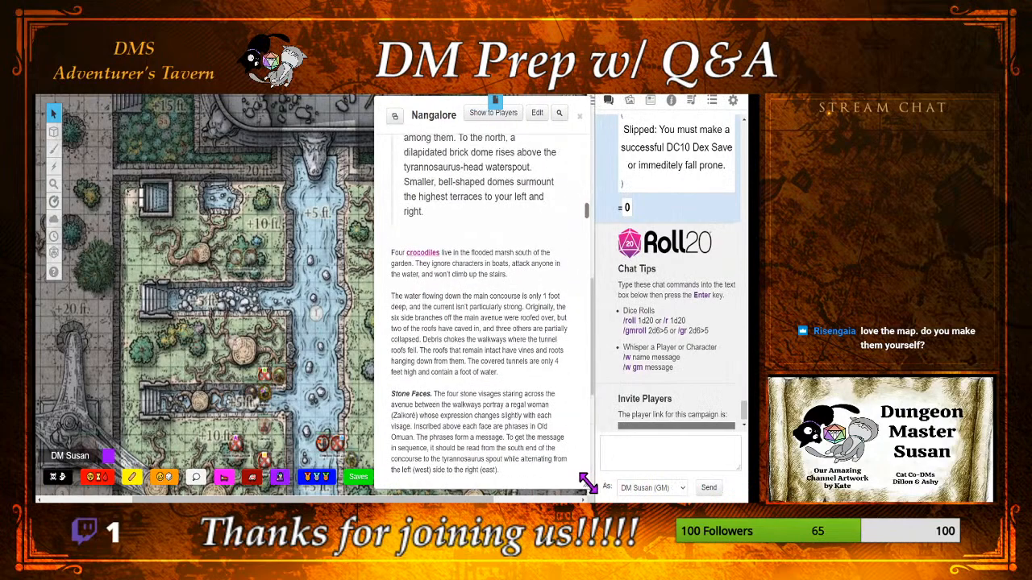
pyautogui.moveTo(453, 111); pyautogui.dragTo(611, 106)
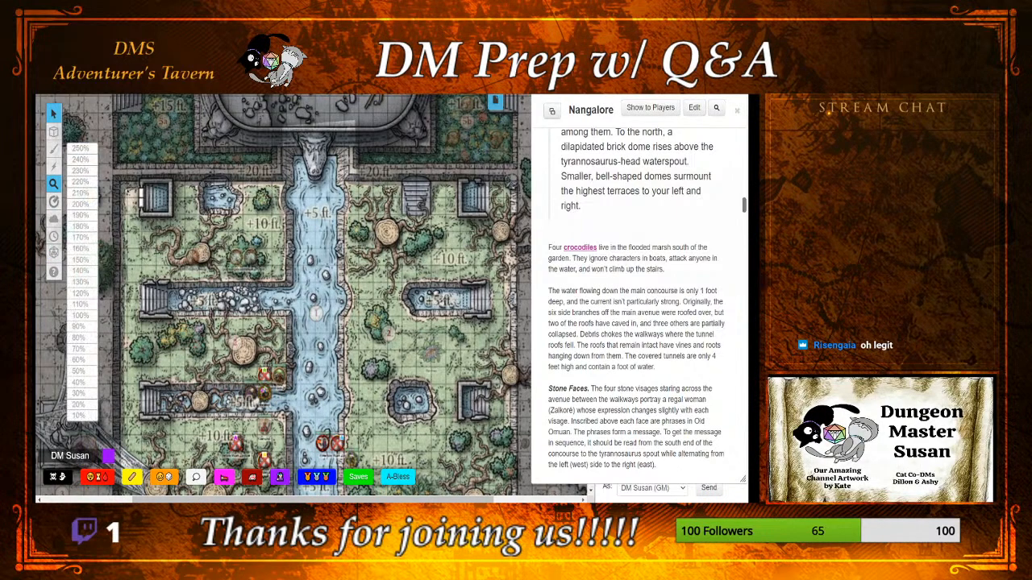
# Step: Examine the map's walls on the Dynamic Lighting layer and return to the Objects & Tokens layer
pyautogui.moveTo(54, 149)
pyautogui.moveTo(54, 132)
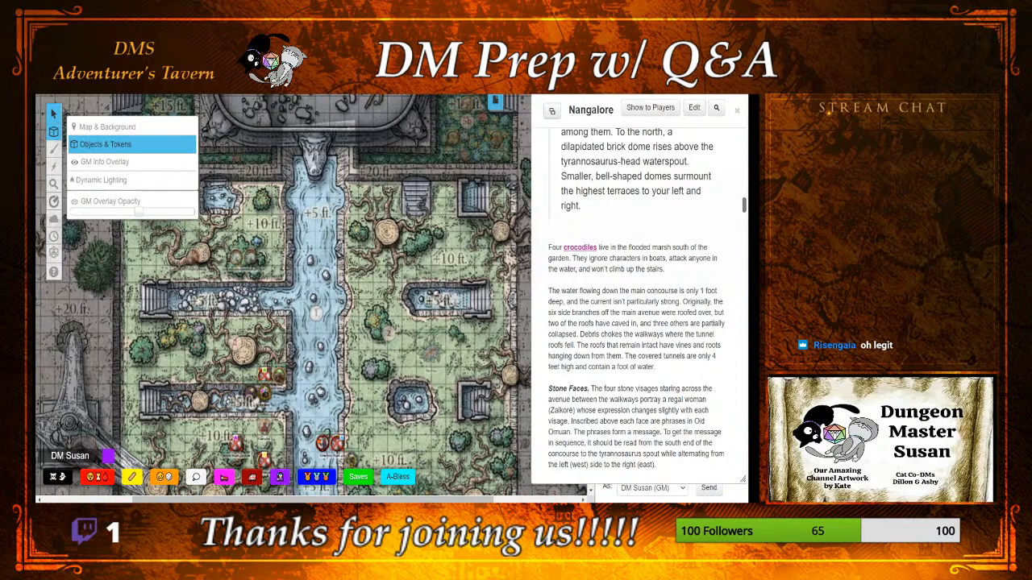
pyautogui.click(101, 180)
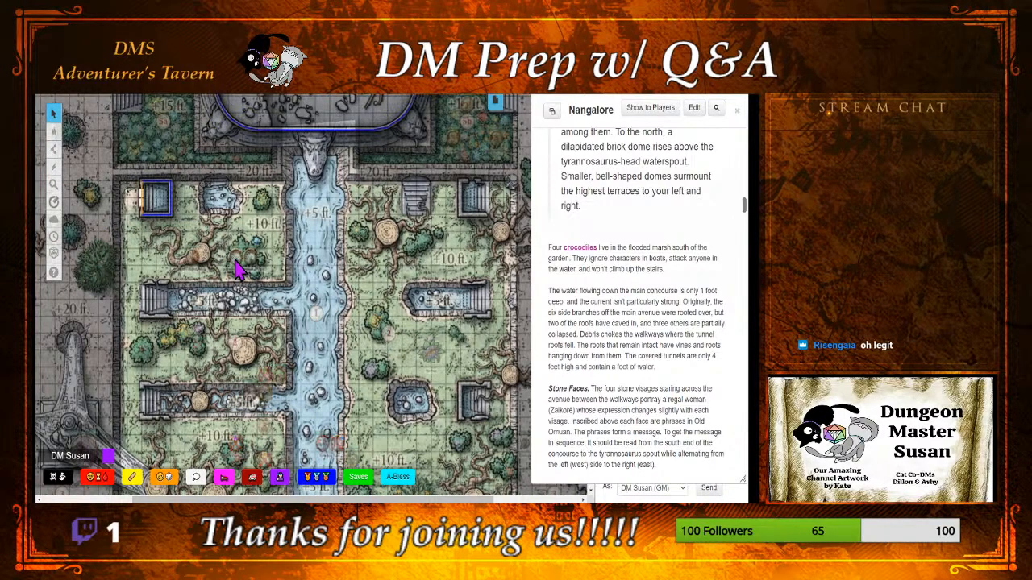
pyautogui.scroll(-2, 237, 269)
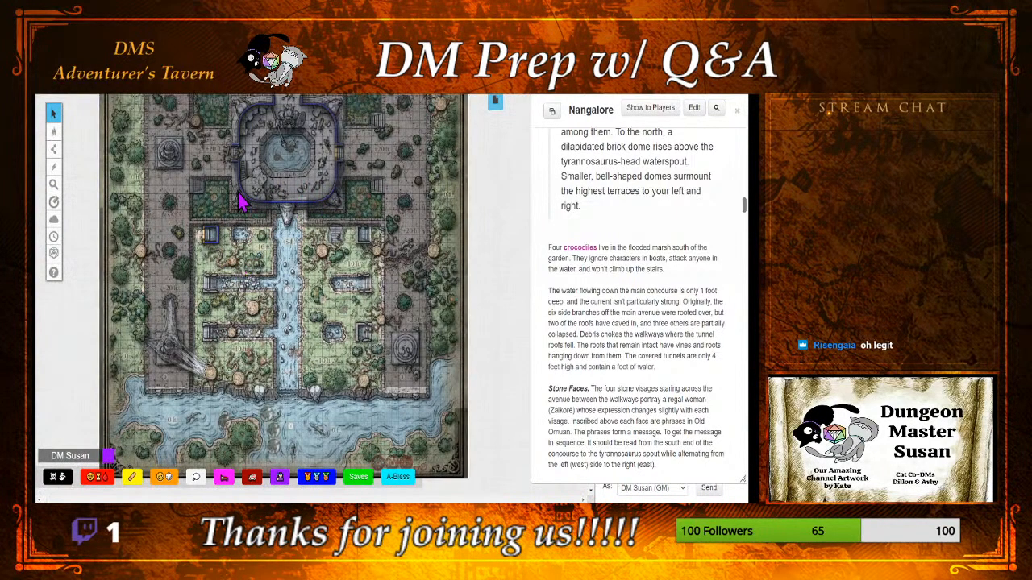
pyautogui.moveTo(53, 144)
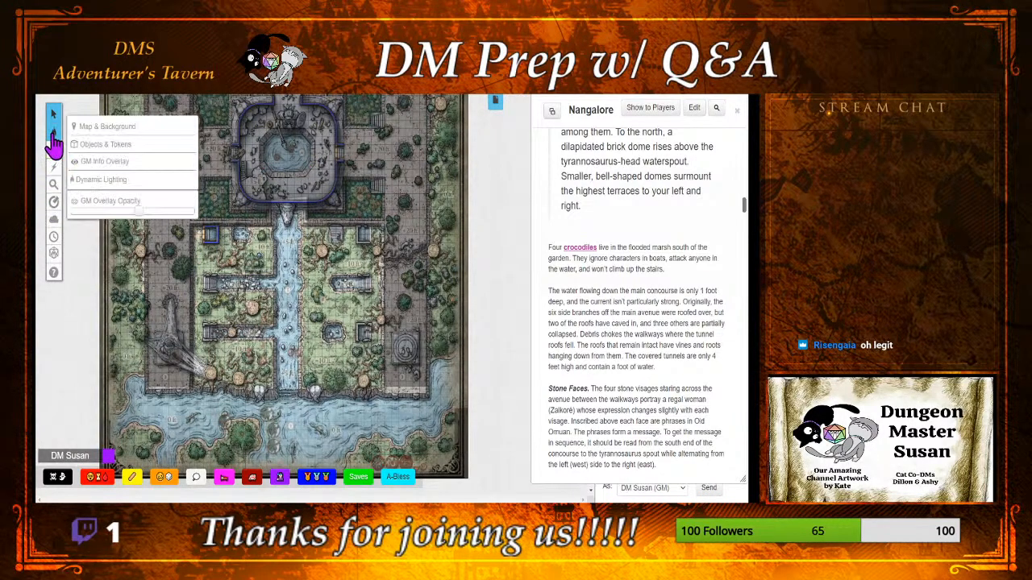
pyautogui.click(80, 146)
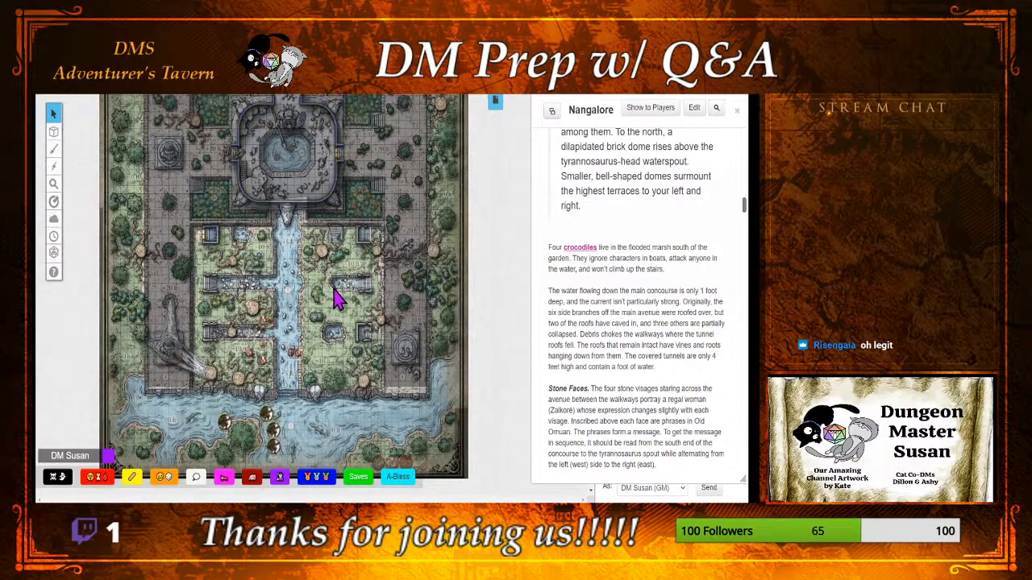
# Step: Narrow the Nangalore handout slightly from the side facing the map
pyautogui.scroll(2, 337, 299)
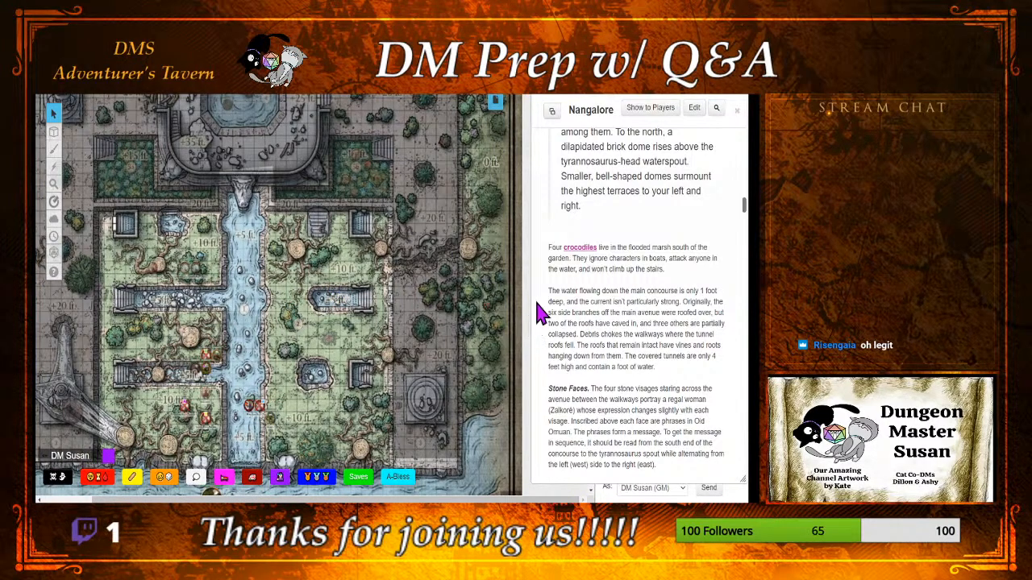
pyautogui.moveTo(537, 304); pyautogui.dragTo(548, 305)
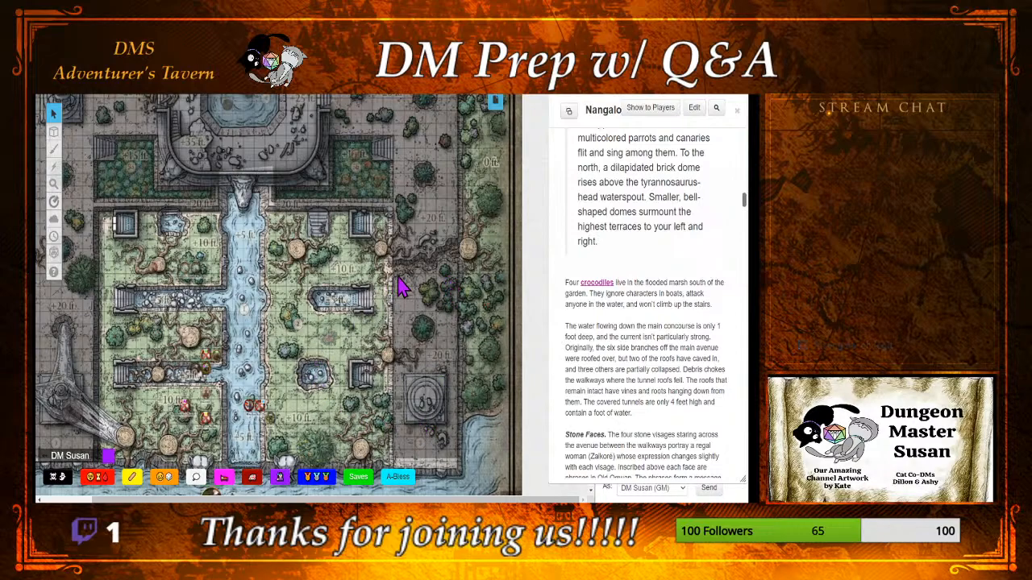
pyautogui.scroll(-2, 349, 276)
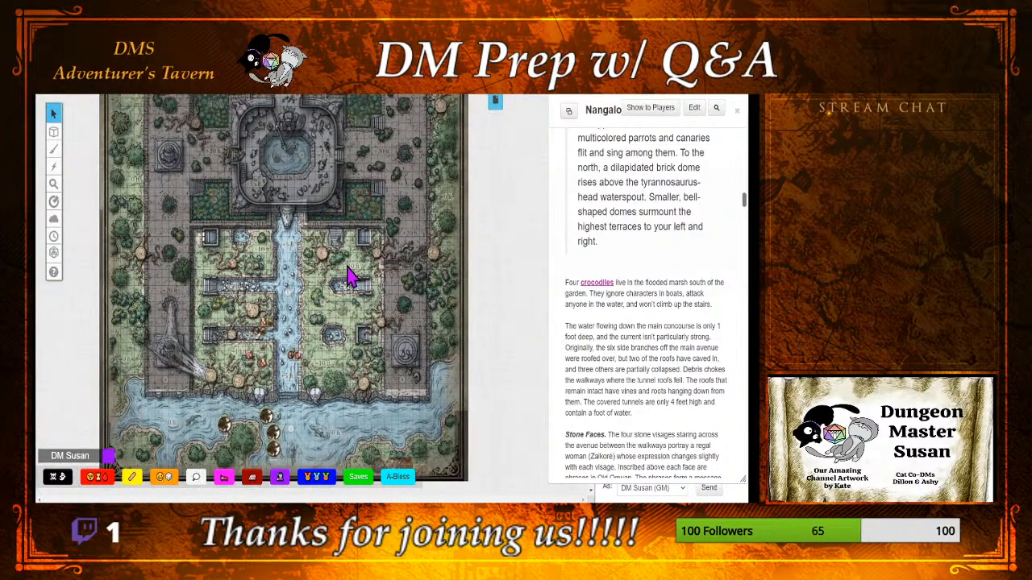
# Step: Open the page settings of (M) Nangalore and review its page details, from size and background to movement and audio
pyautogui.click(498, 105)
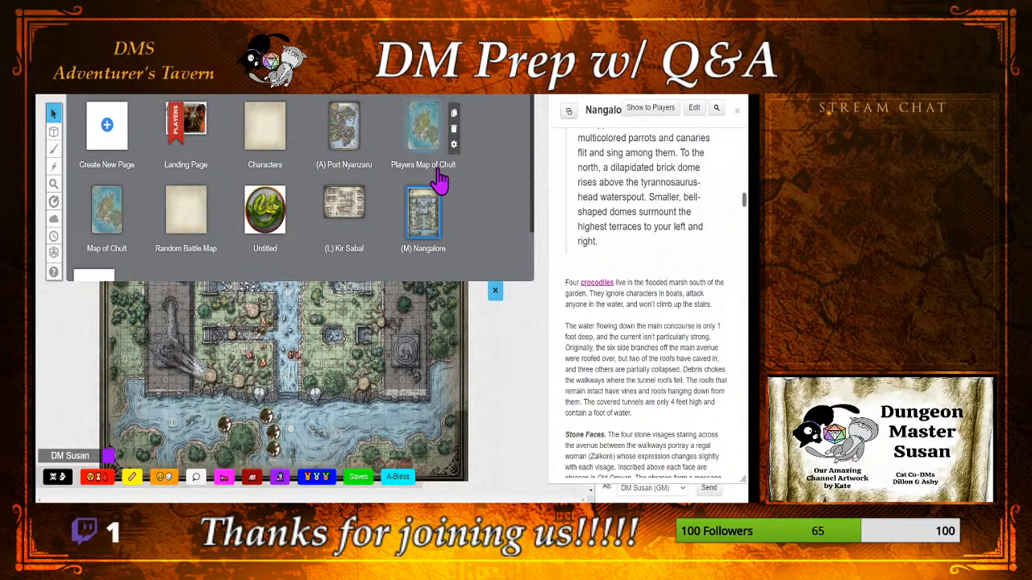
pyautogui.scroll(-1, 439, 210)
pyautogui.click(458, 192)
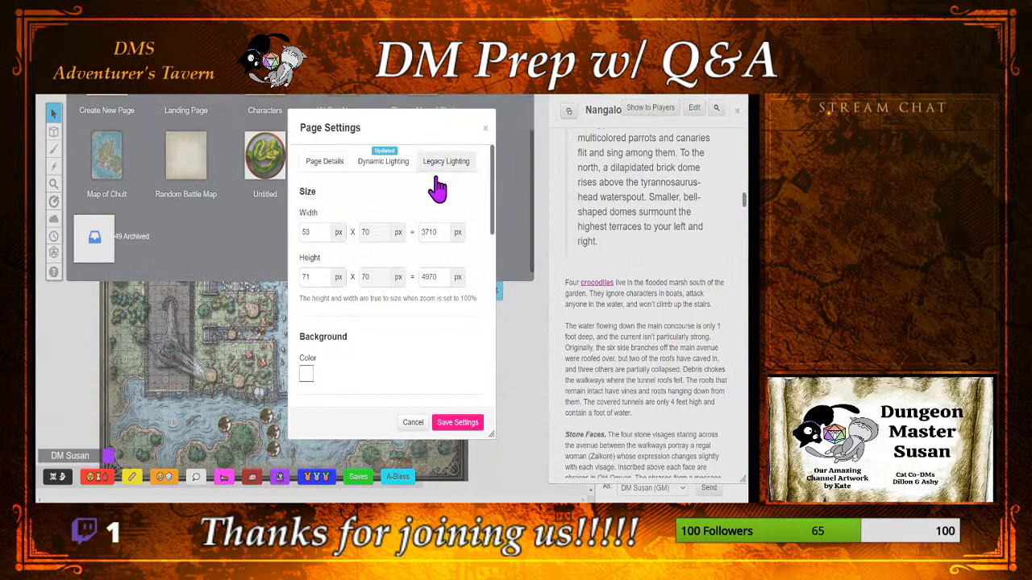
pyautogui.scroll(-3, 431, 229)
pyautogui.scroll(-2, 432, 229)
pyautogui.scroll(-3, 434, 239)
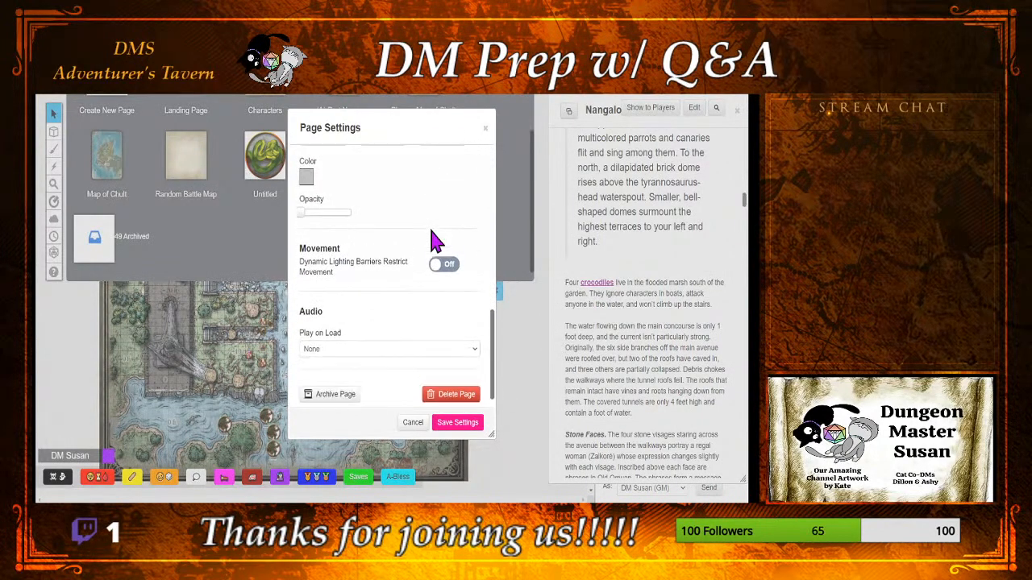
pyautogui.scroll(5, 434, 239)
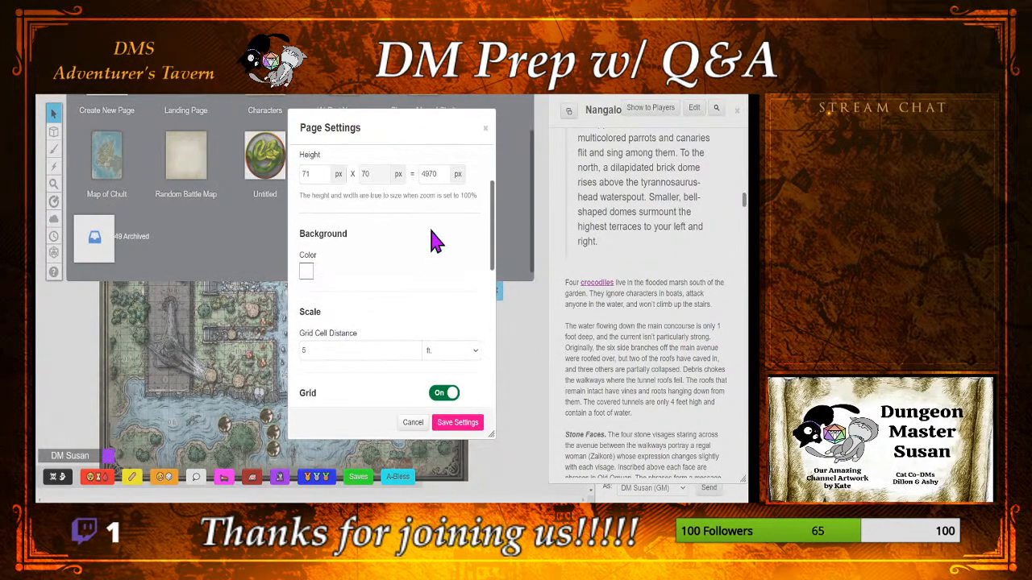
pyautogui.scroll(2, 461, 185)
# Step: Set Darkness Opacity (GM) to its maximum in the Nangalore page's Legacy Lighting settings, save, and view the whole map
pyautogui.click(458, 166)
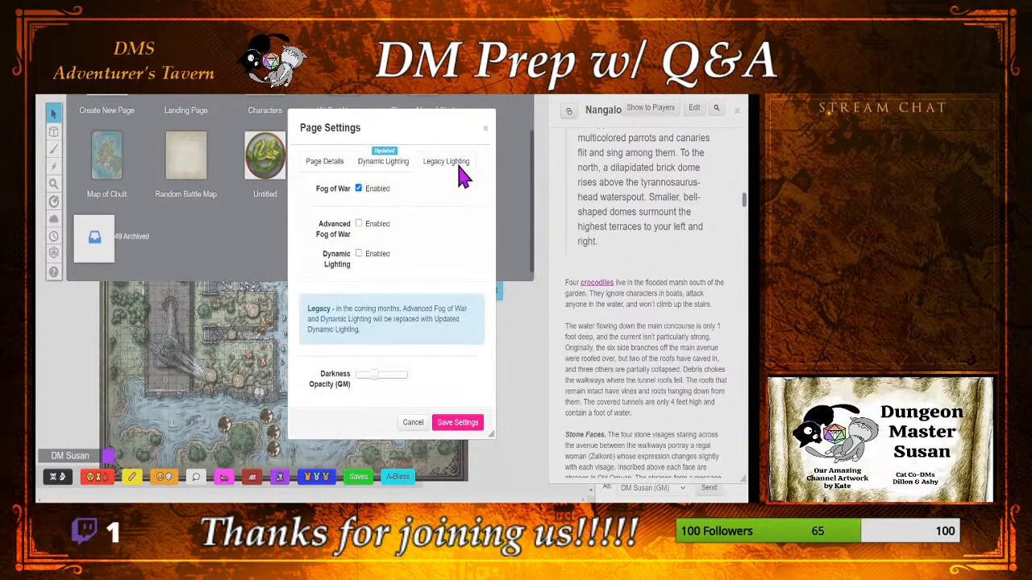
pyautogui.moveTo(377, 389)
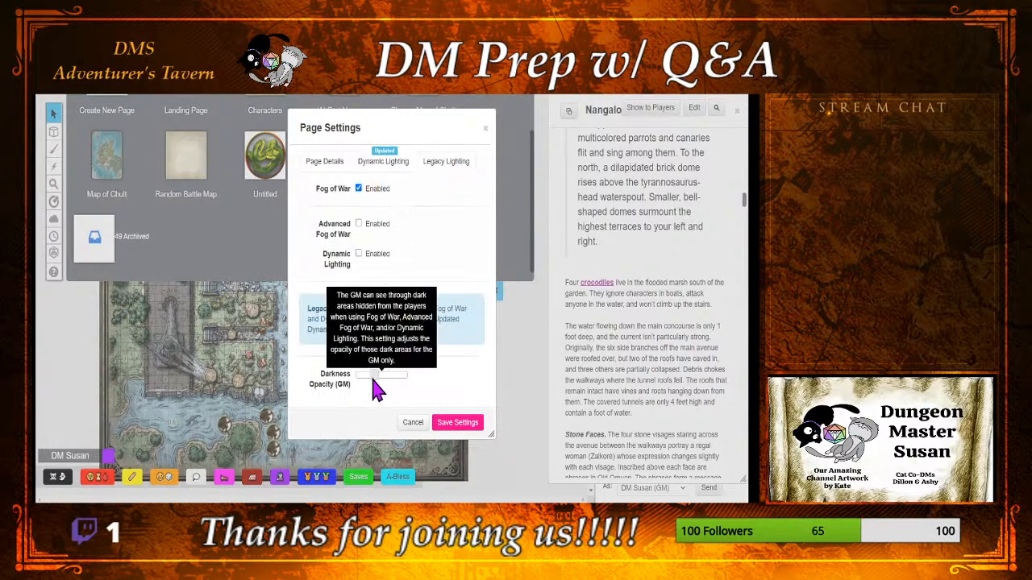
pyautogui.moveTo(373, 384); pyautogui.dragTo(412, 376)
pyautogui.click(457, 423)
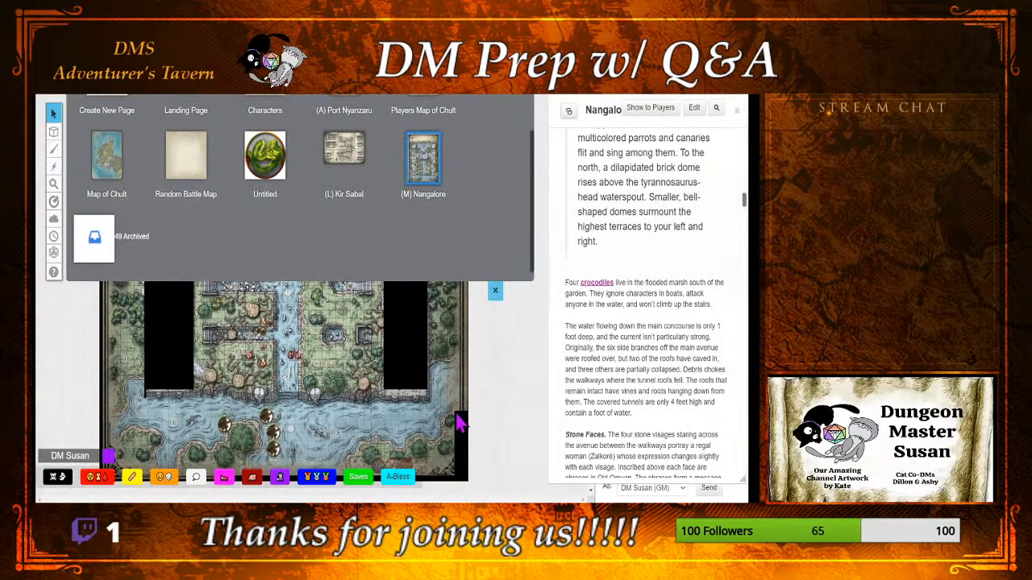
pyautogui.click(496, 291)
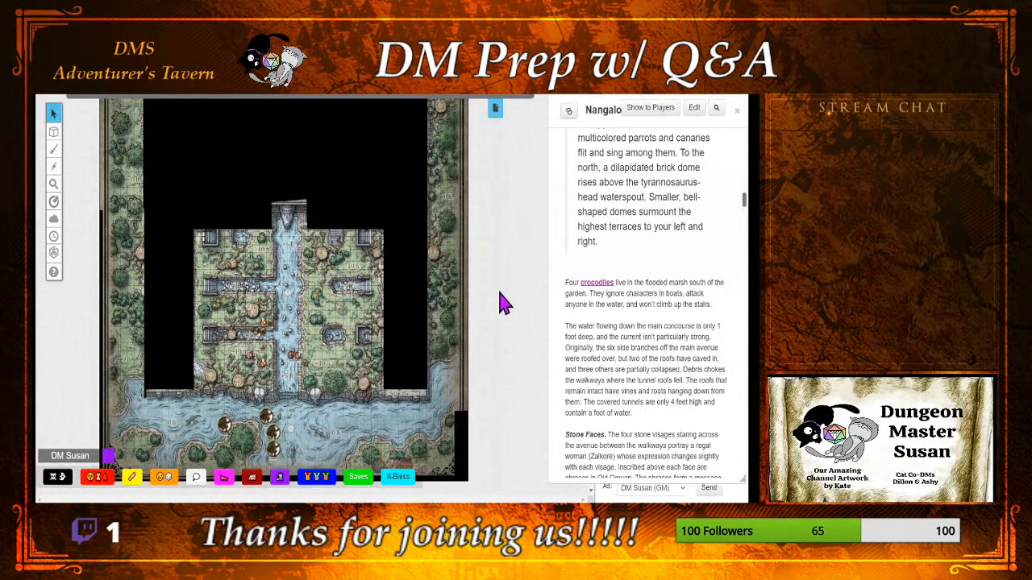
pyautogui.scroll(-3, 427, 299)
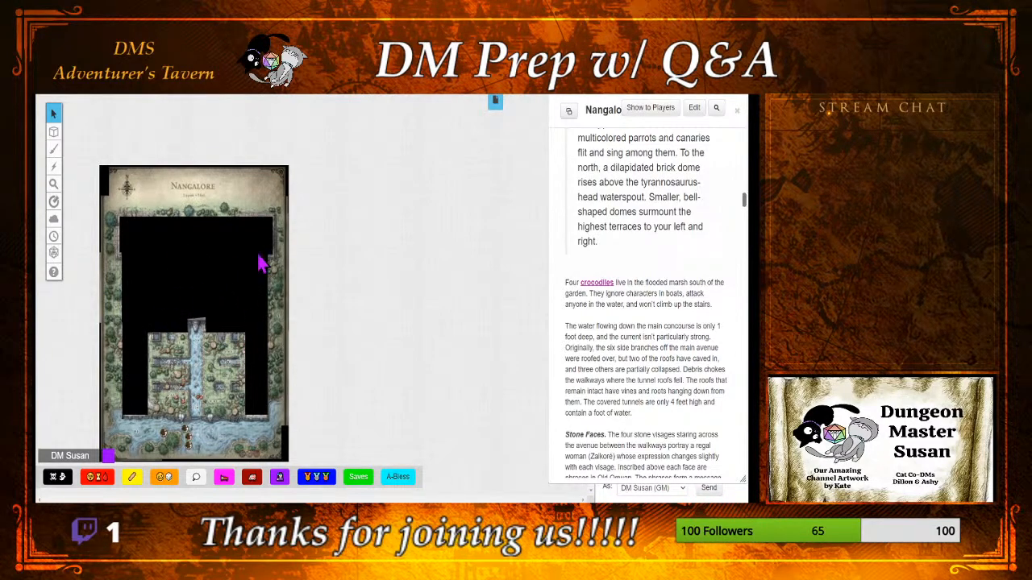
# Step: Set Darkness Opacity (GM) to its minimum in the (M) Nangalore page's Legacy Lighting settings, save, and return to the map
pyautogui.click(495, 107)
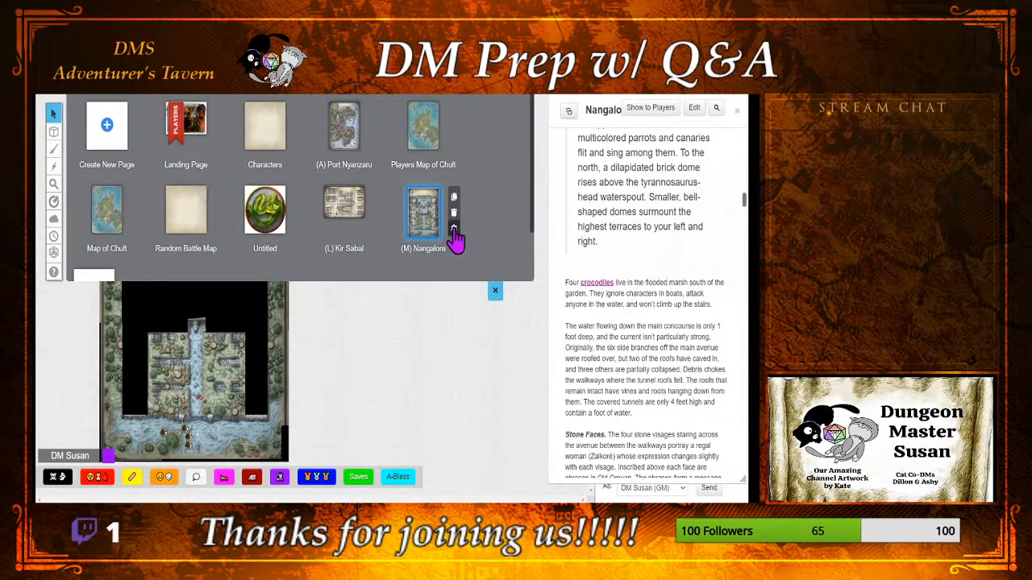
pyautogui.click(453, 228)
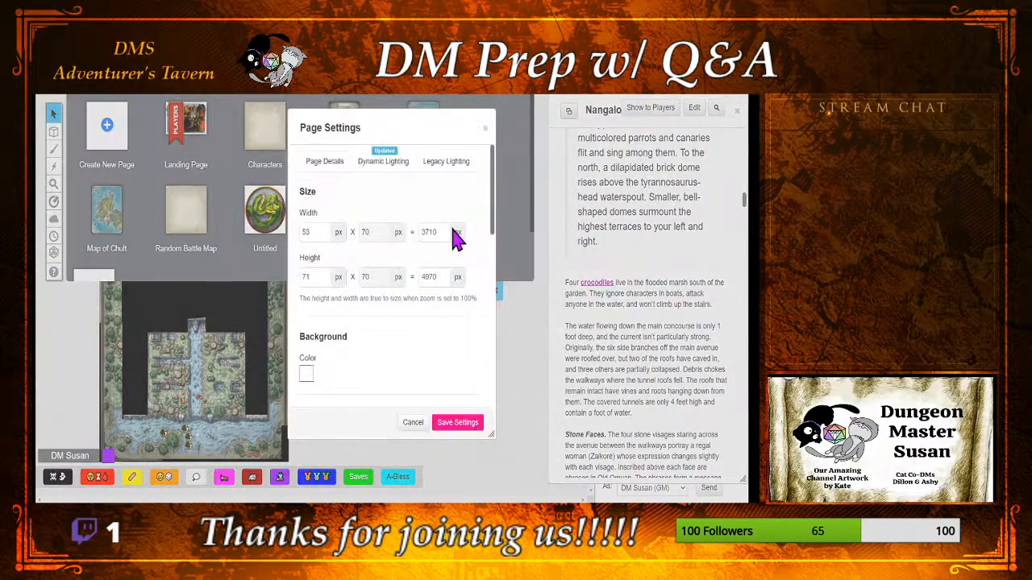
pyautogui.click(452, 165)
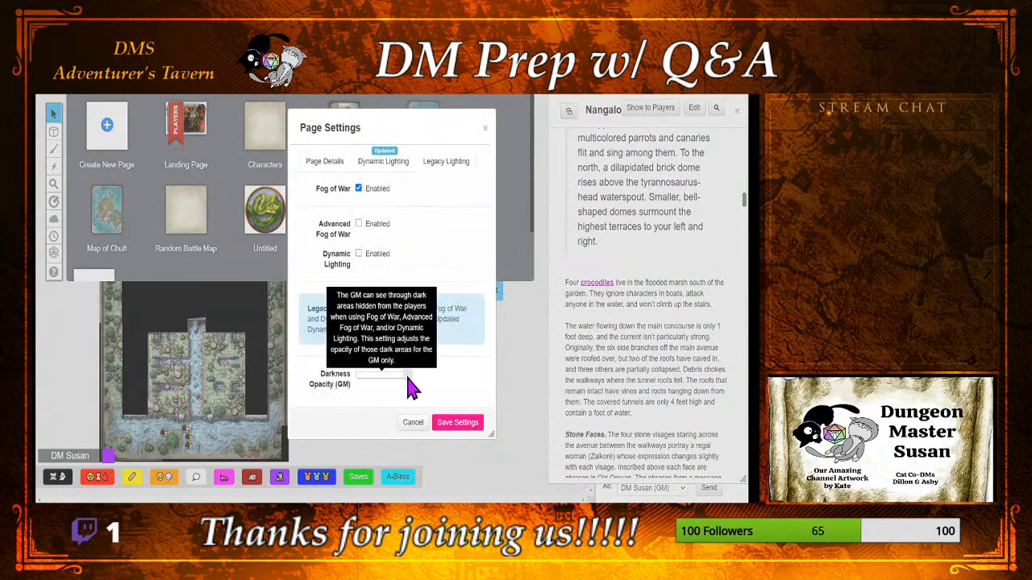
pyautogui.moveTo(405, 375); pyautogui.dragTo(358, 390)
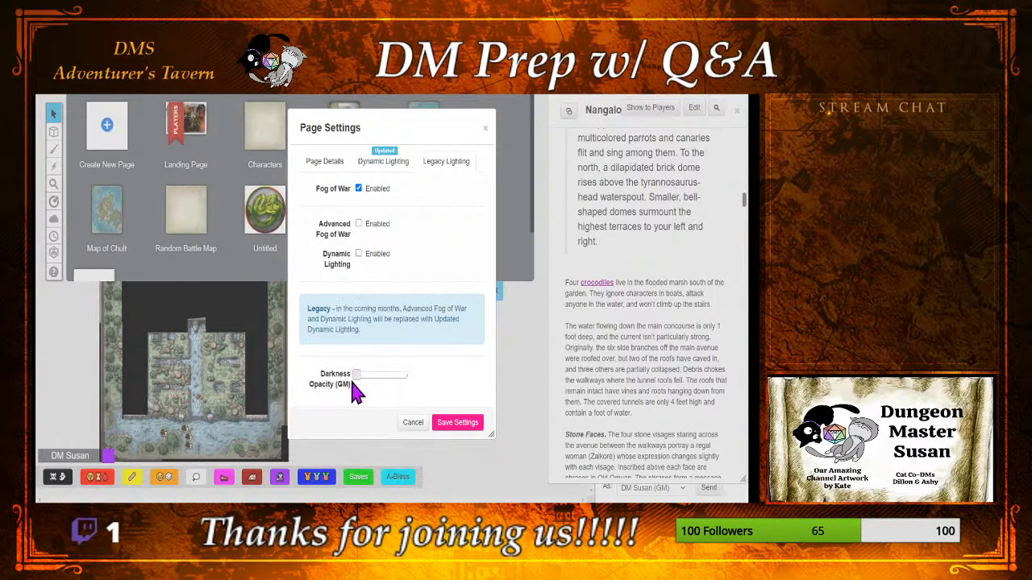
pyautogui.click(452, 424)
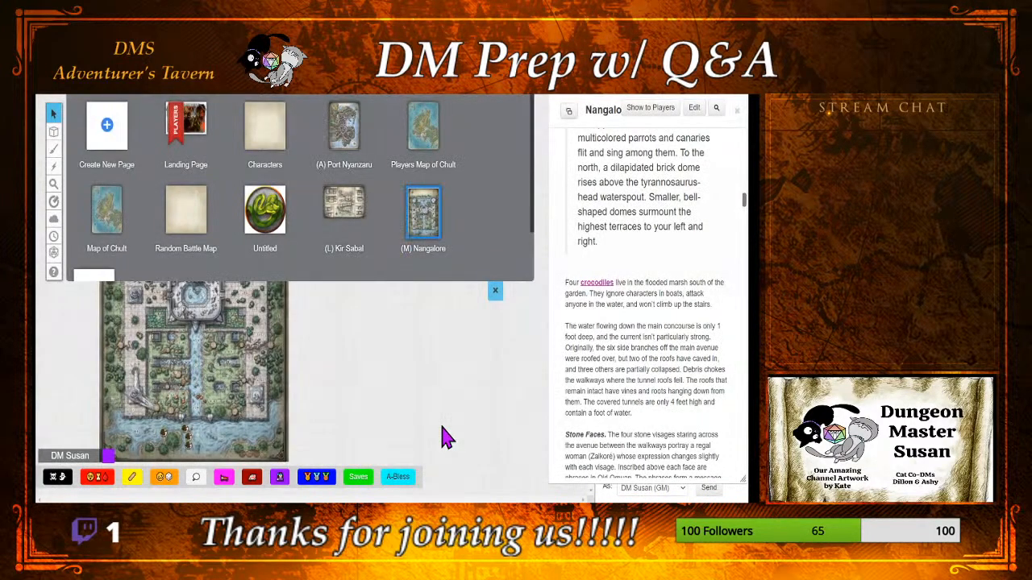
pyautogui.click(495, 290)
pyautogui.scroll(5, 262, 341)
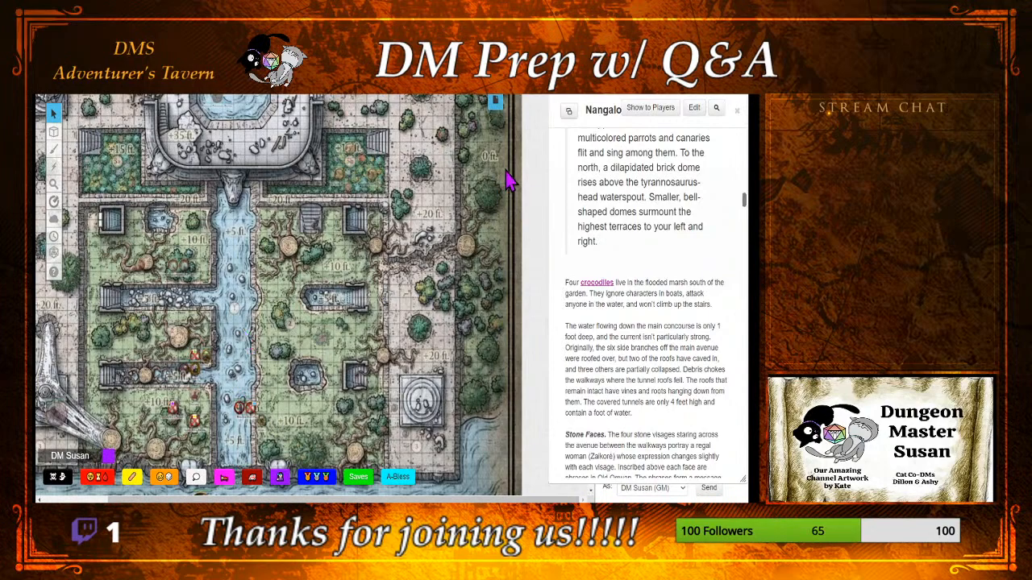
# Step: Set Darkness Opacity (GM) to about half in the (M) Nangalore page's Legacy Lighting settings, save, and close the page list
pyautogui.click(495, 102)
pyautogui.moveTo(465, 218)
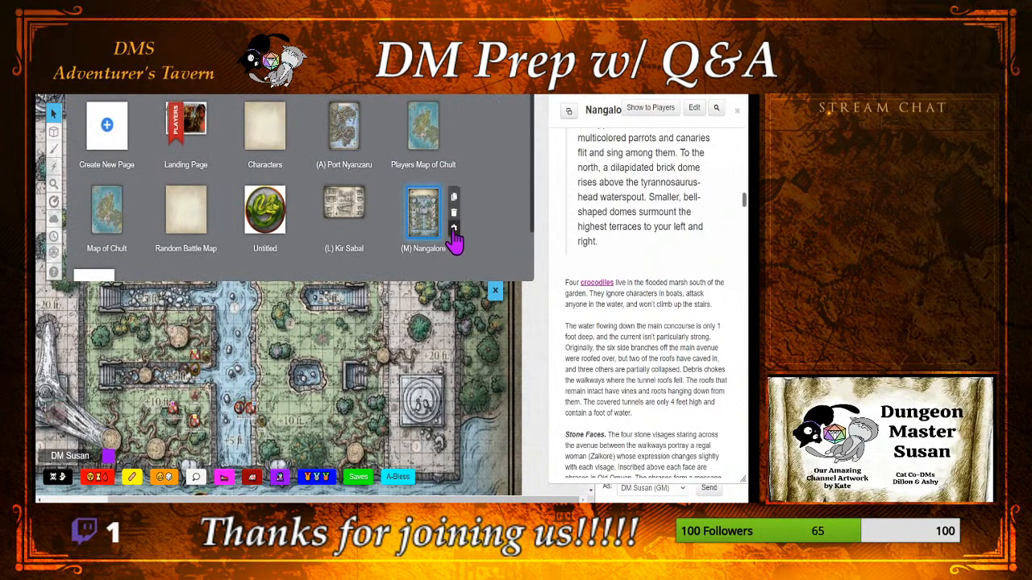
pyautogui.click(456, 241)
pyautogui.click(447, 164)
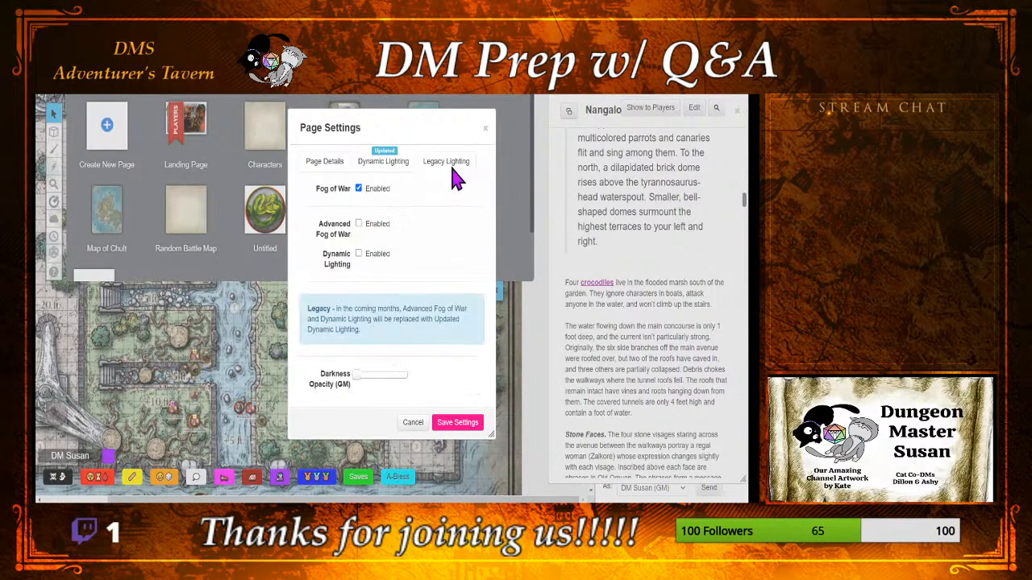
pyautogui.click(376, 376)
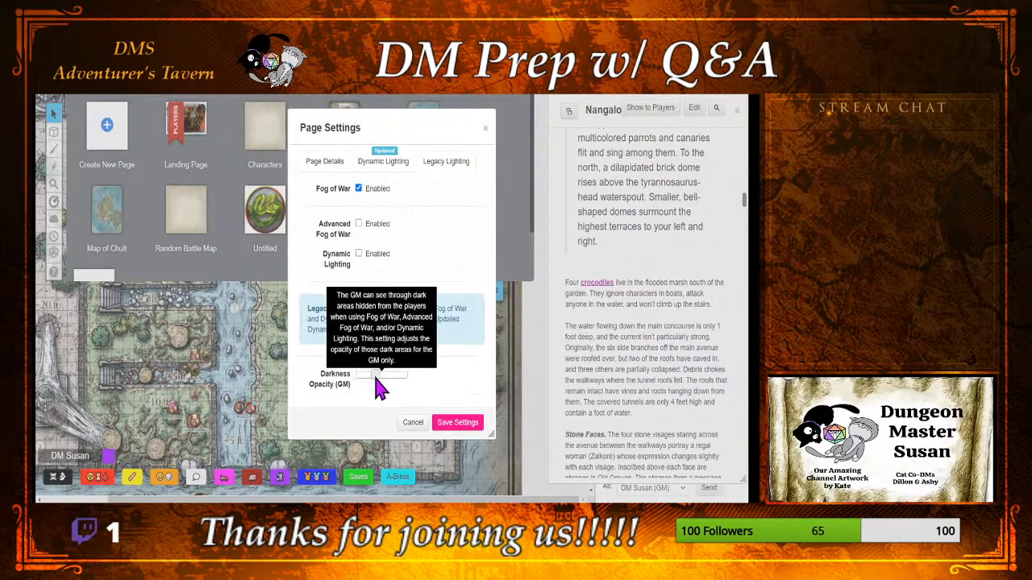
pyautogui.click(451, 422)
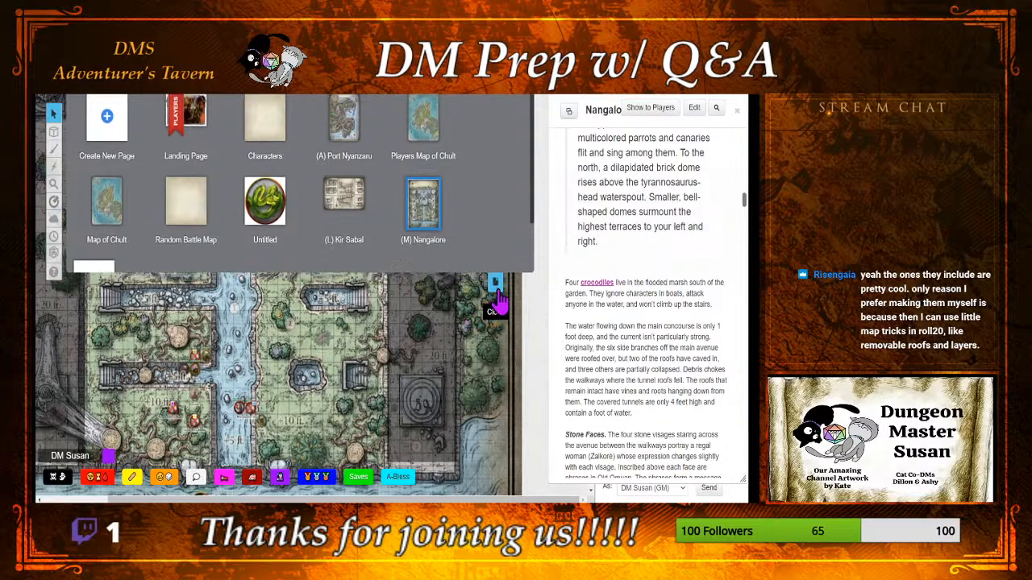
pyautogui.click(495, 292)
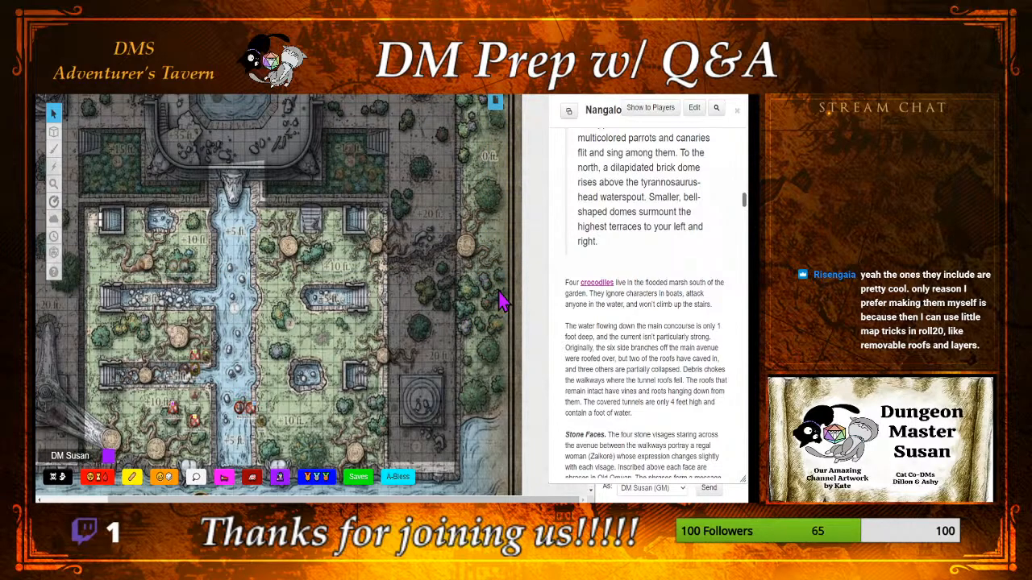
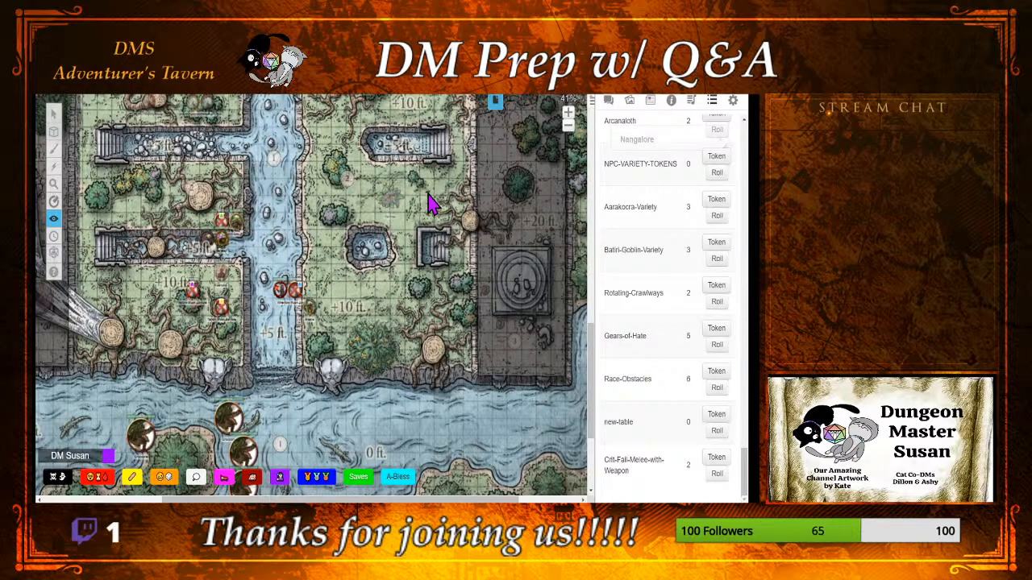
# Step: Show the chat beside the Nangalore map and roll a single d20 with the quick dice roller
pyautogui.click(609, 101)
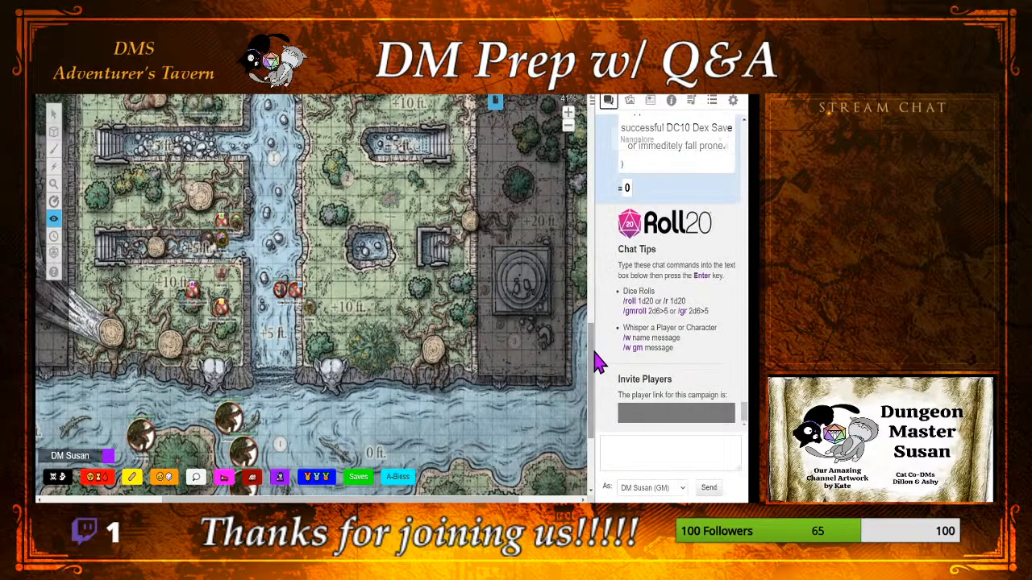
pyautogui.scroll(5, 597, 363)
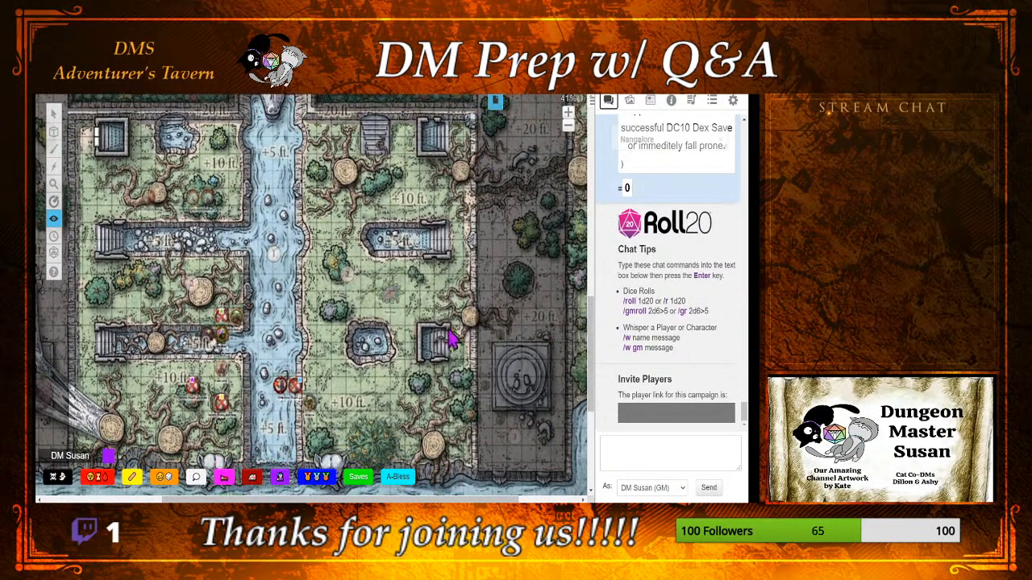
pyautogui.scroll(-5, 449, 338)
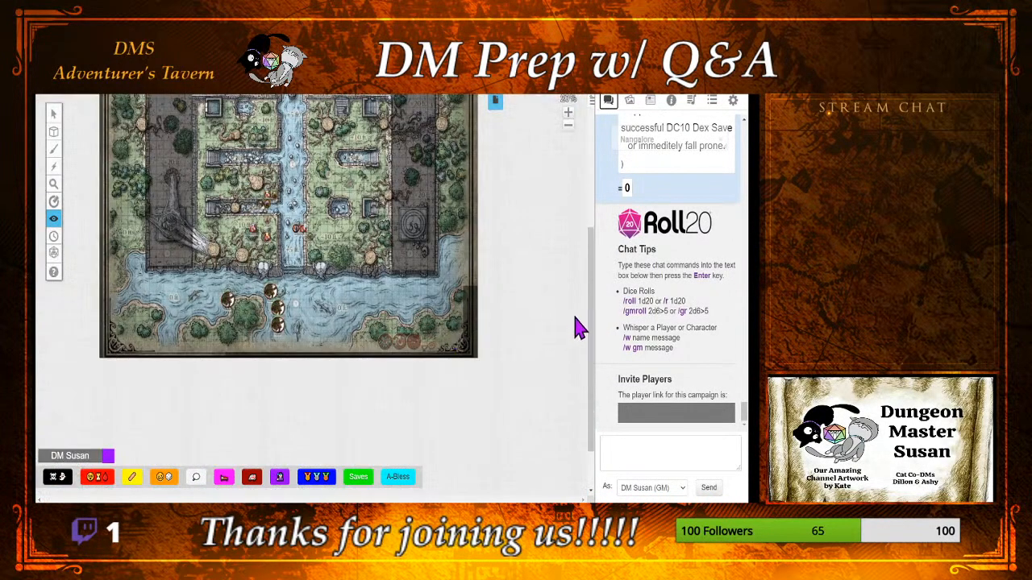
pyautogui.scroll(5, 592, 298)
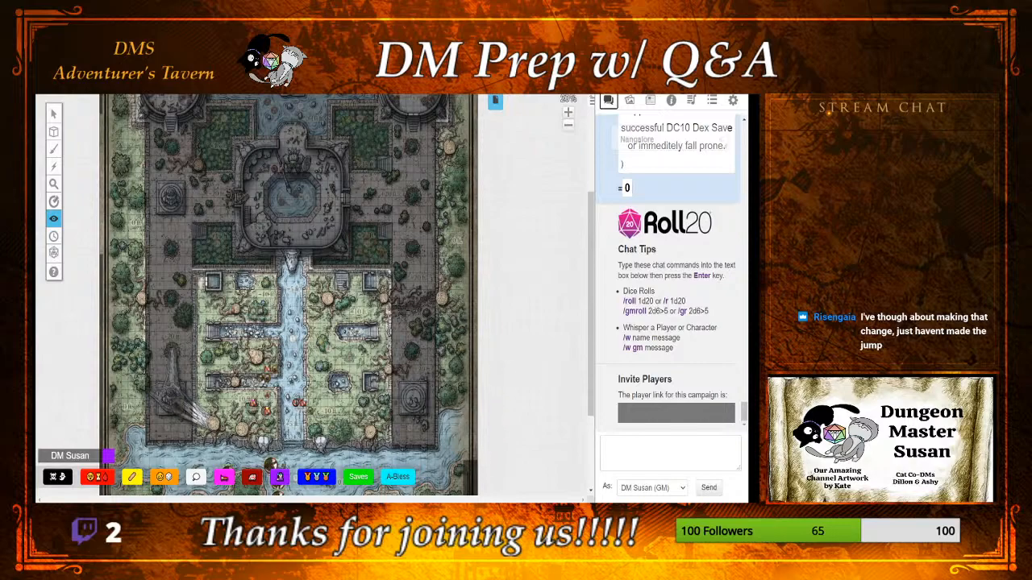
pyautogui.moveTo(53, 254)
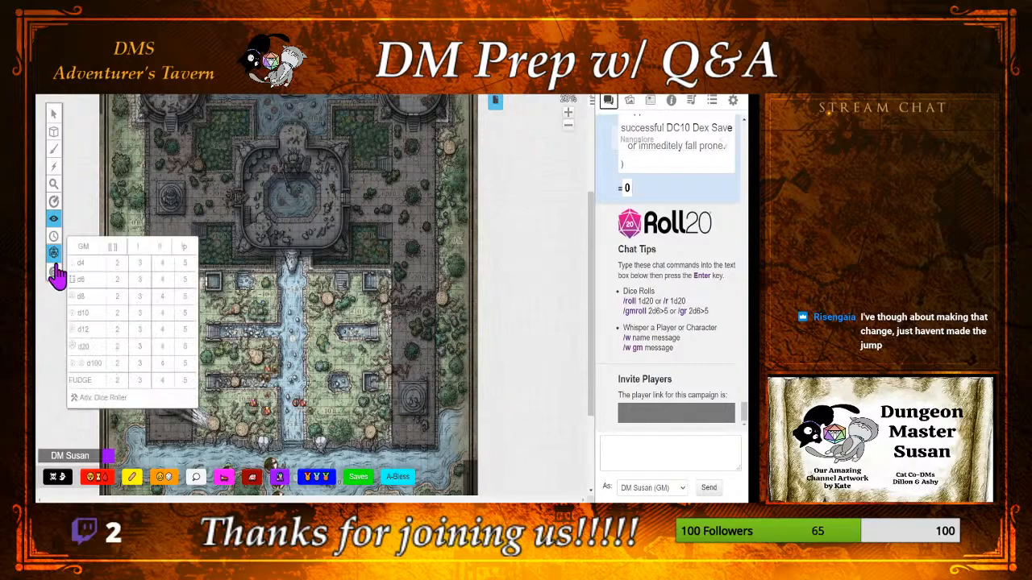
pyautogui.click(93, 347)
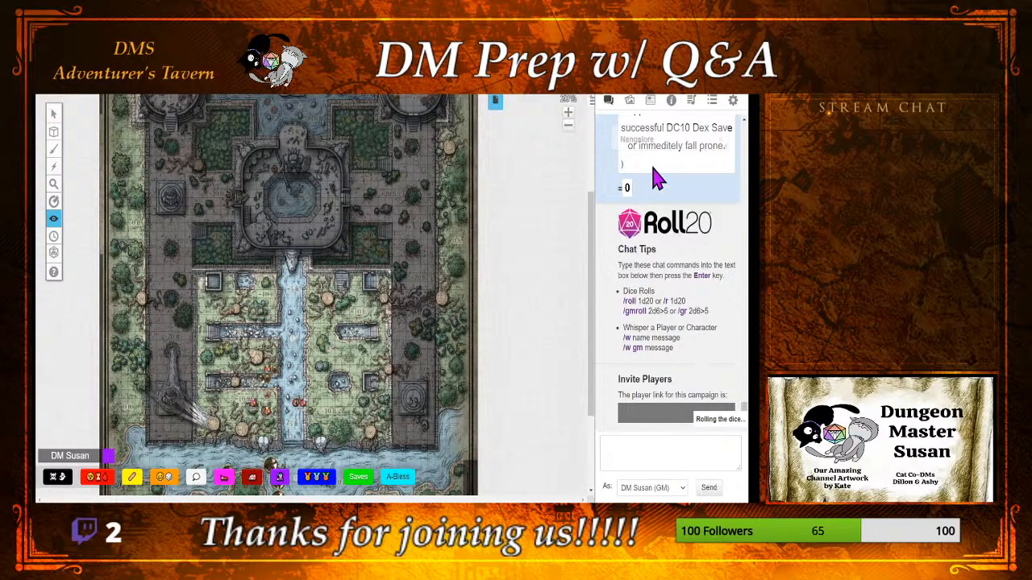
# Step: Bring up the journal and collapse the Chapter 2: The Land of Chult folder
pyautogui.click(651, 102)
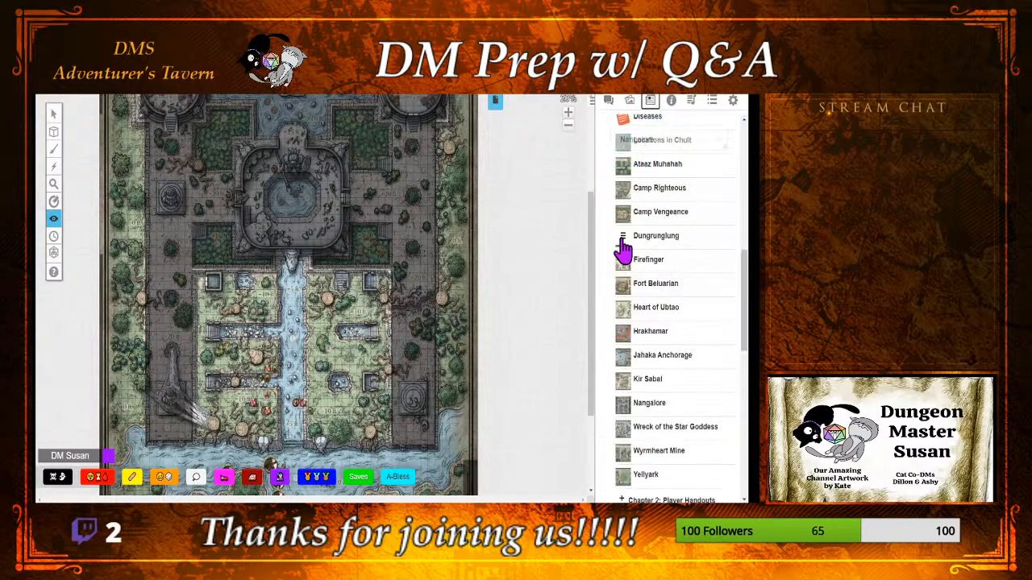
pyautogui.scroll(5, 623, 251)
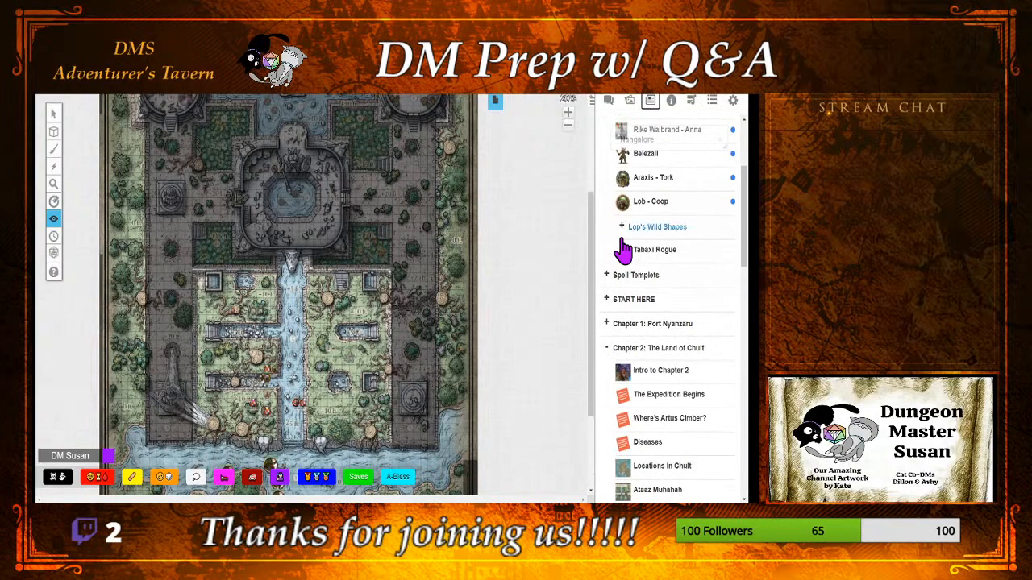
pyautogui.scroll(1, 622, 242)
pyautogui.scroll(-1, 621, 242)
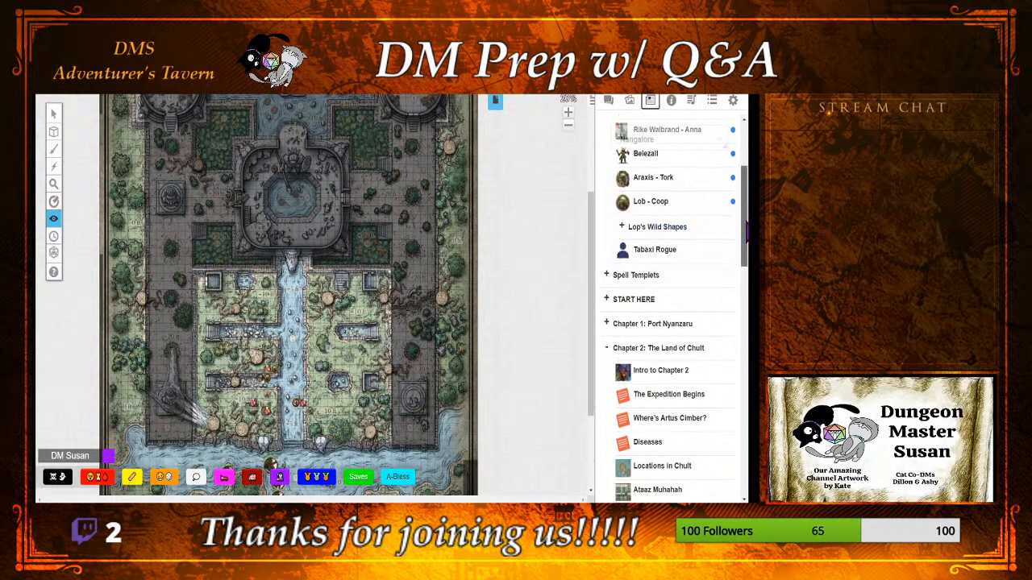
pyautogui.scroll(3, 682, 229)
pyautogui.scroll(-5, 647, 208)
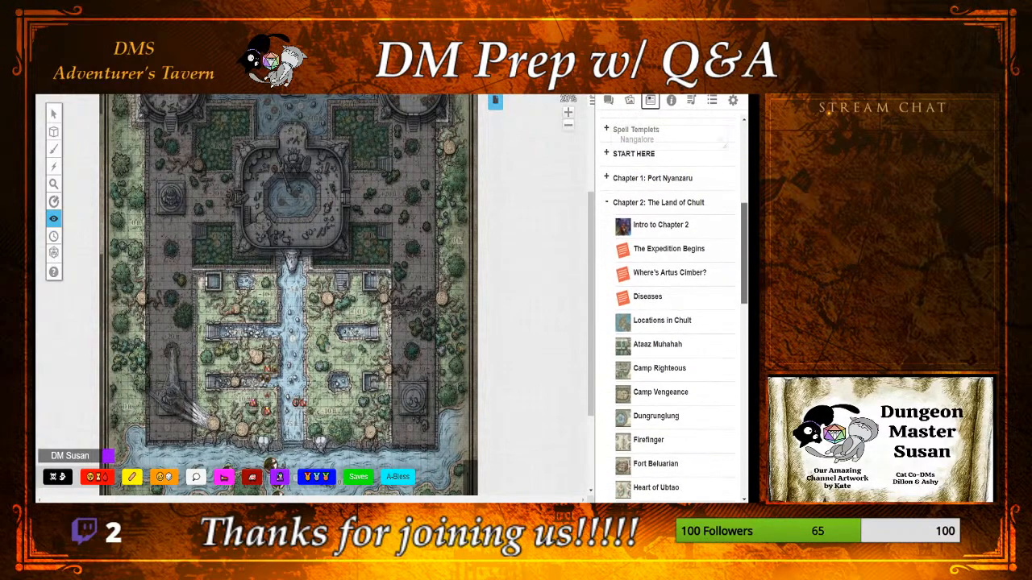
pyautogui.click(643, 206)
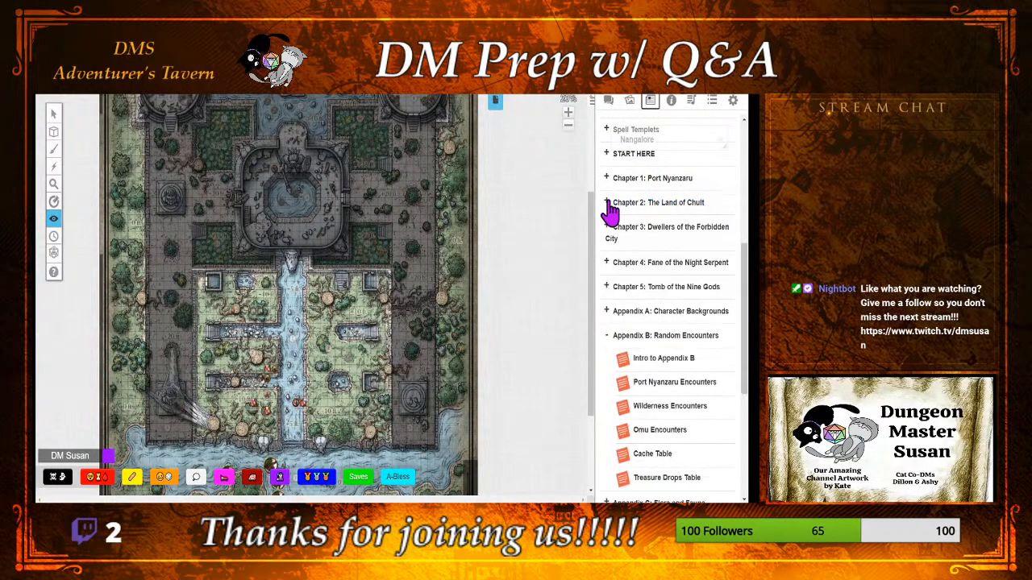
# Step: Expand the Named NPCs folder and move Azaka Stormfang into the Character Sheets folder below Tabaxi Rogue
pyautogui.scroll(-3, 657, 321)
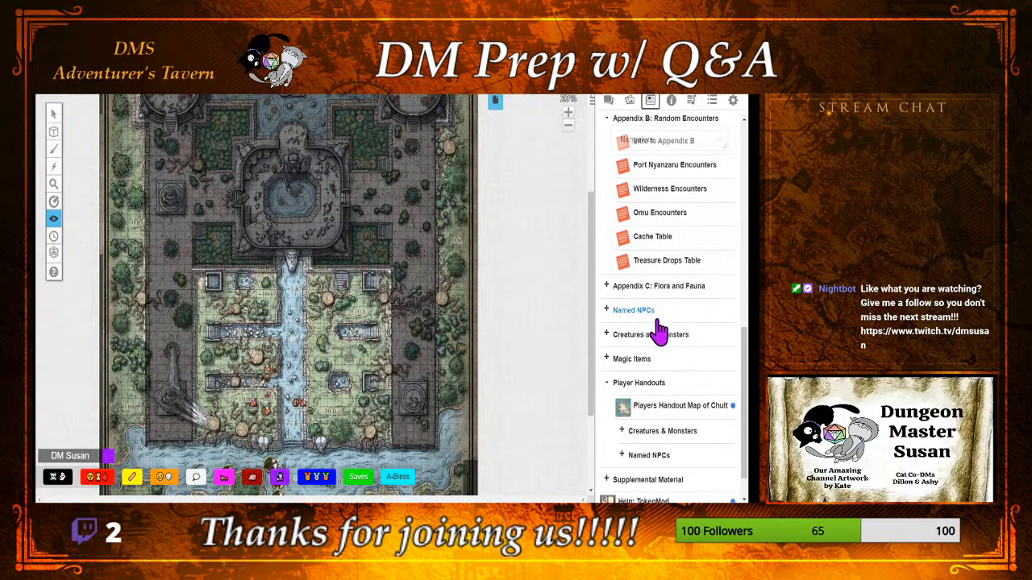
pyautogui.click(650, 314)
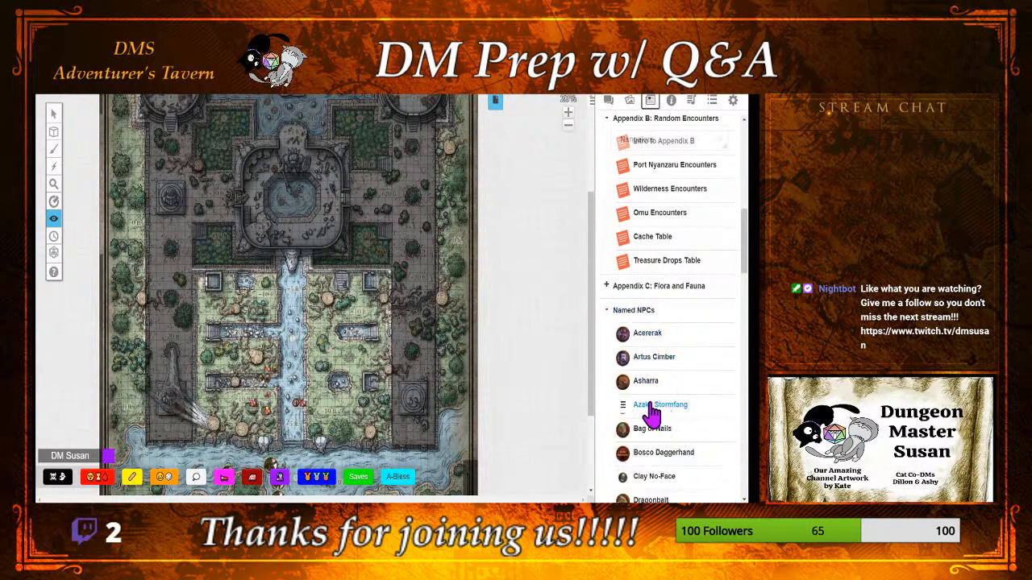
pyautogui.moveTo(630, 415); pyautogui.dragTo(673, 363)
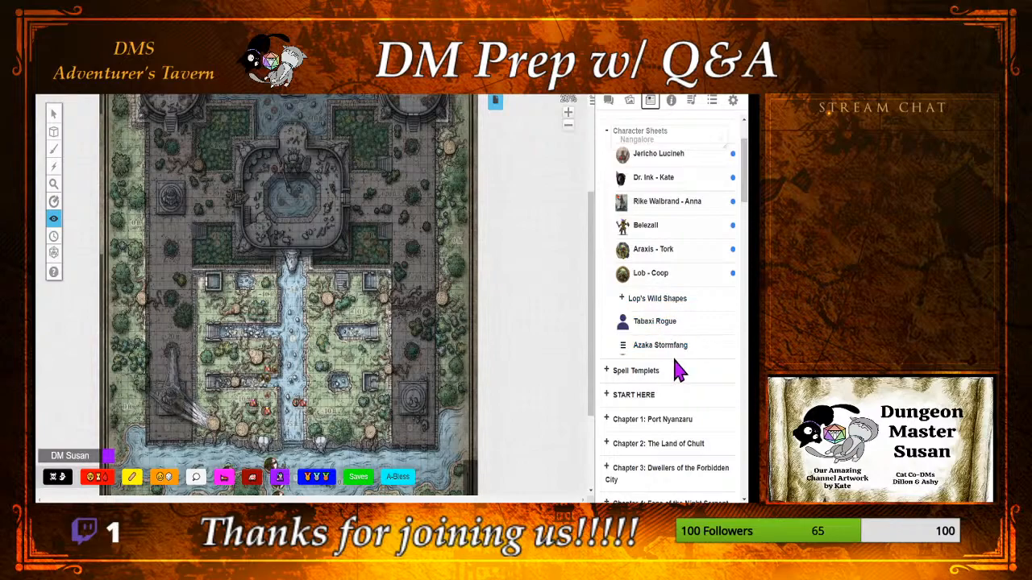
# Step: Roll the Scimitar attack from the stat block on Azaka Stormfang's character sheet, and minimize the sheet to read the chat
pyautogui.click(679, 347)
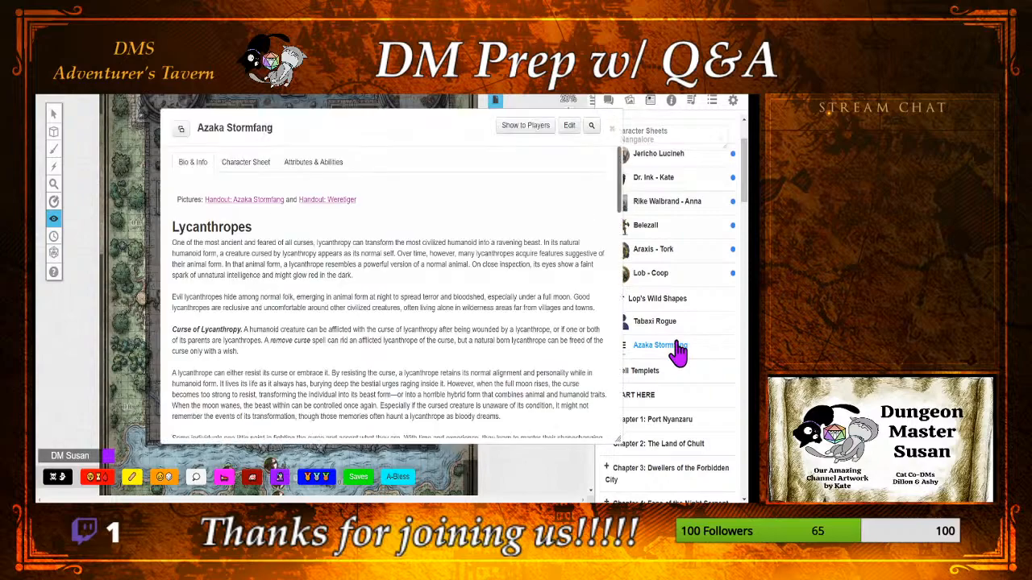
pyautogui.click(248, 163)
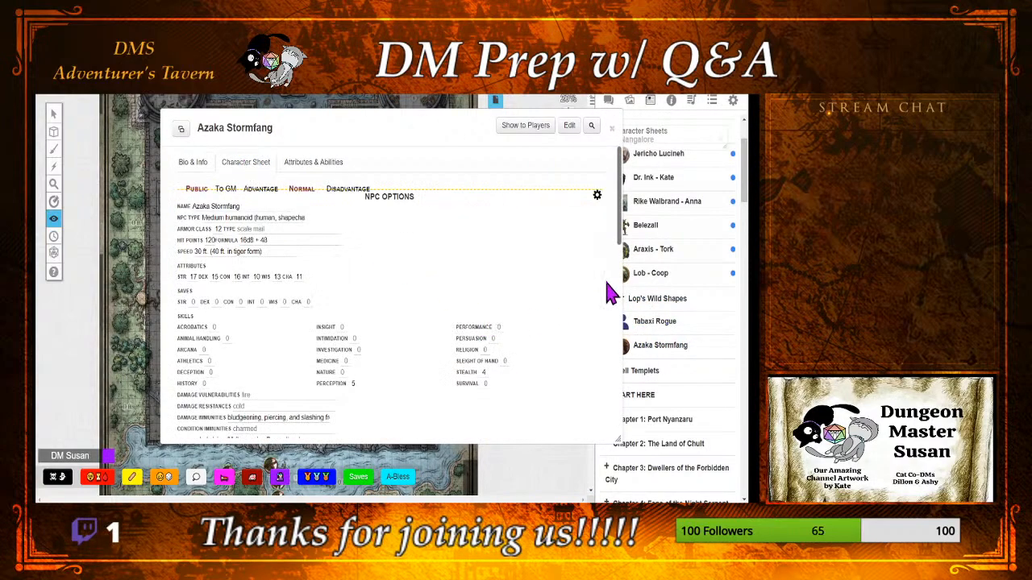
pyautogui.click(596, 196)
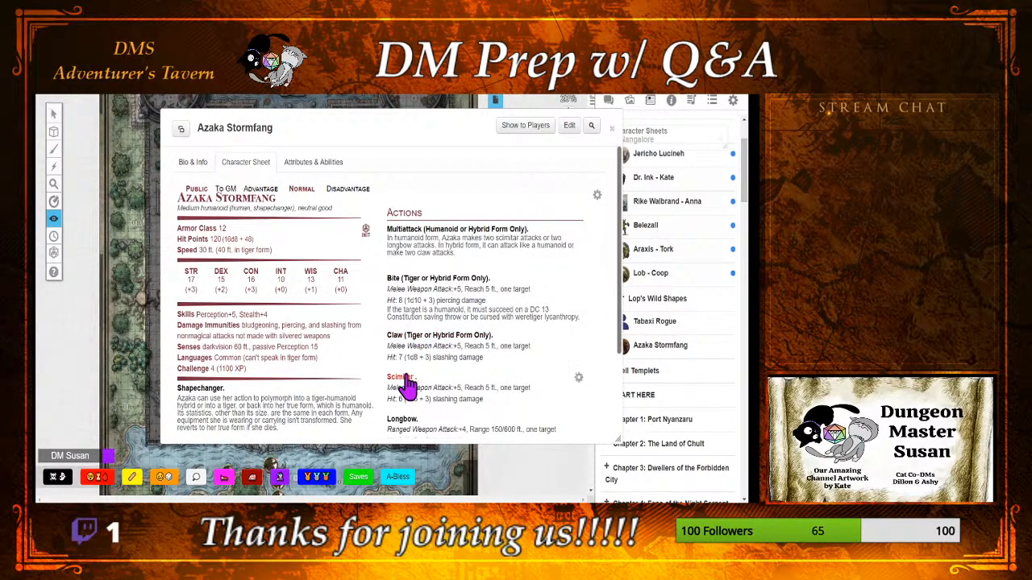
pyautogui.doubleClick(445, 120)
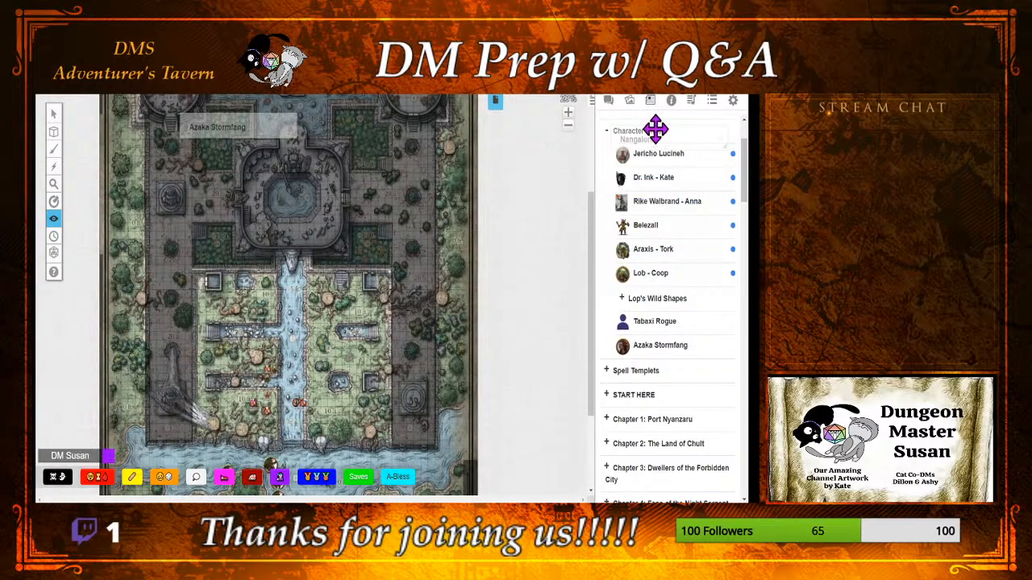
pyautogui.click(609, 102)
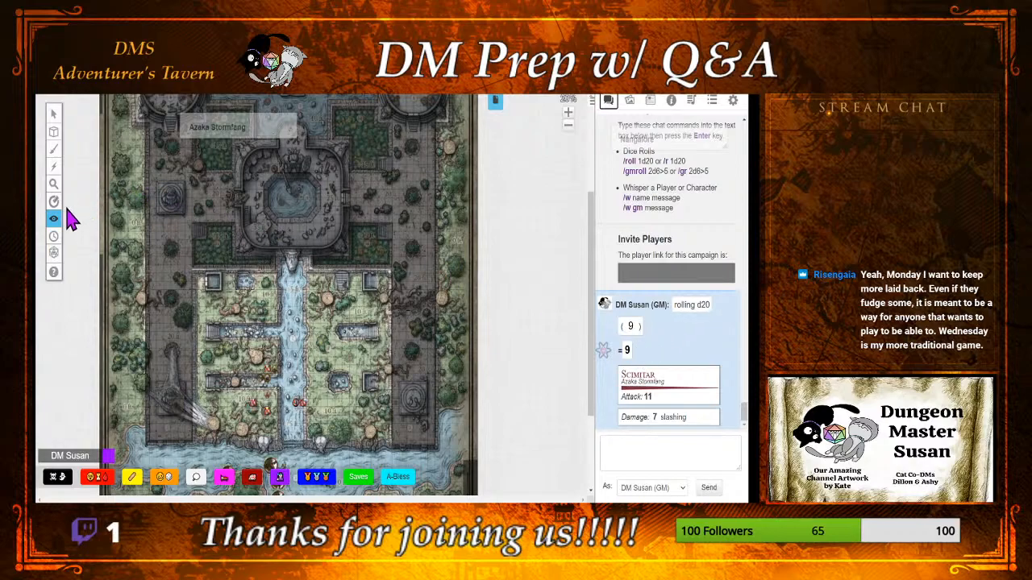
# Step: Roll 1d20 + 2 with the advanced dice roller and close the roller
pyautogui.click(53, 256)
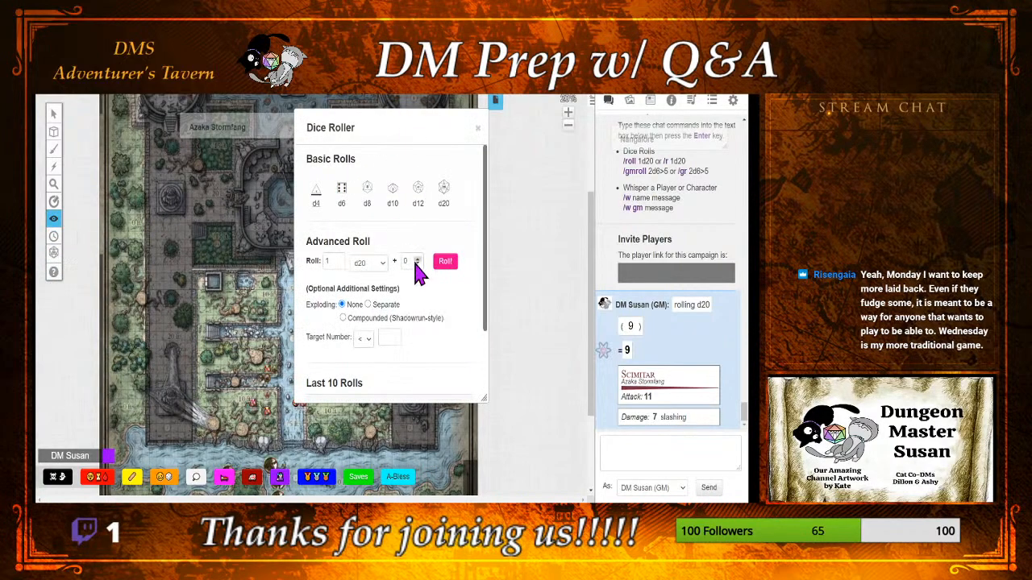
pyautogui.click(417, 259)
pyautogui.click(417, 259)
pyautogui.click(446, 265)
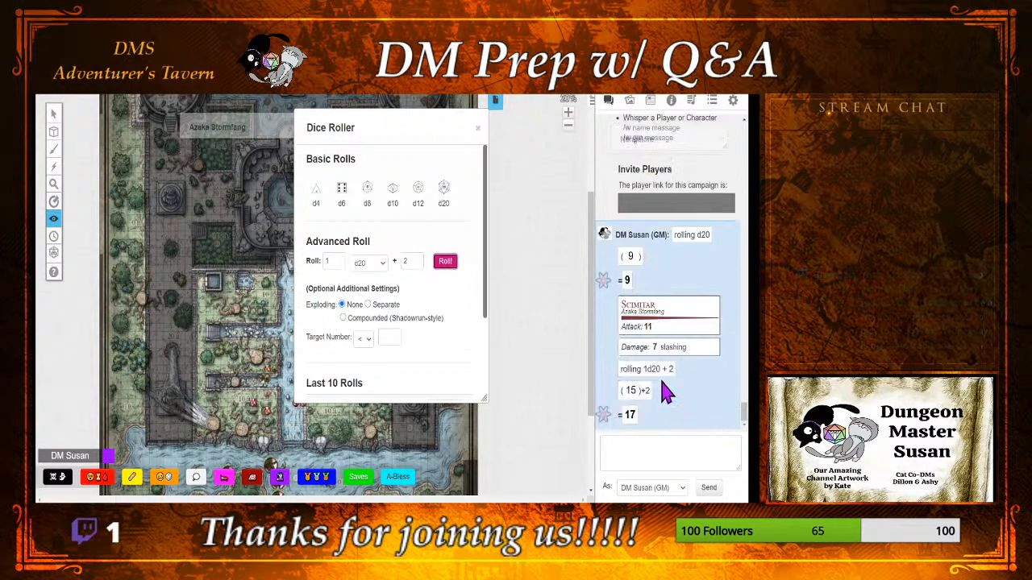
pyautogui.click(477, 127)
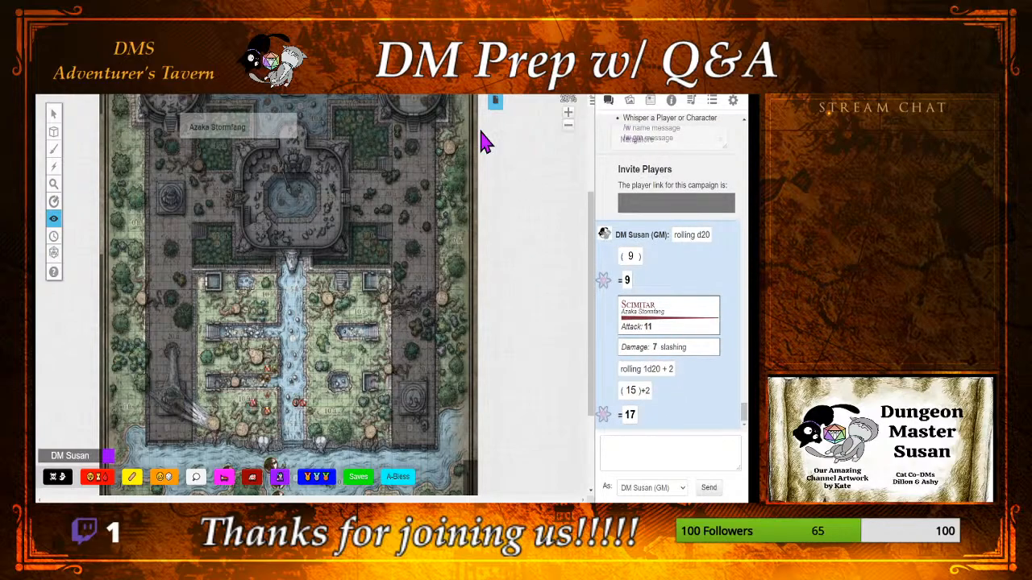
# Step: Open the Tabaxi Rogue's character sheet from the journal and place it next to the chat log
pyautogui.click(649, 101)
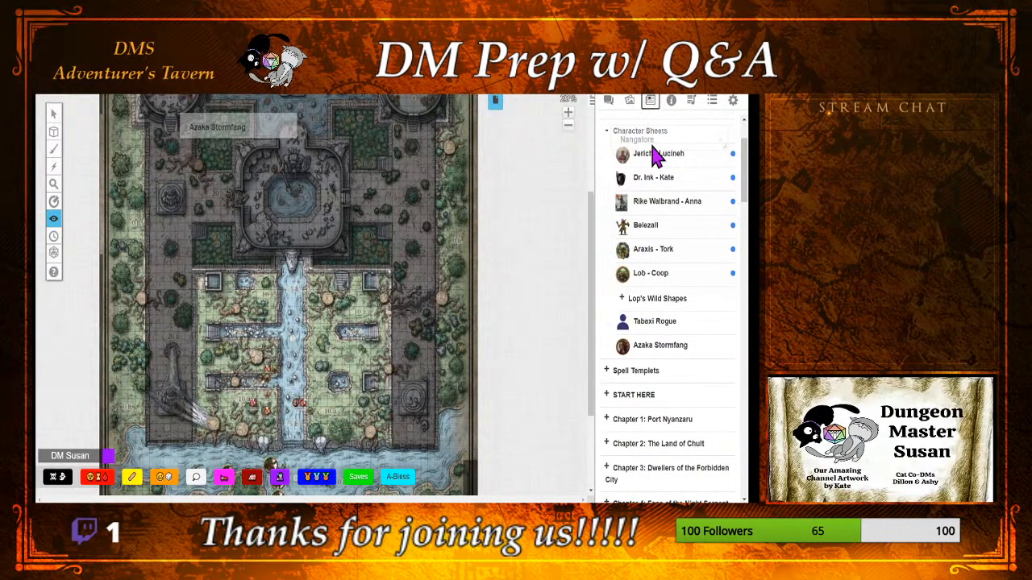
pyautogui.click(682, 326)
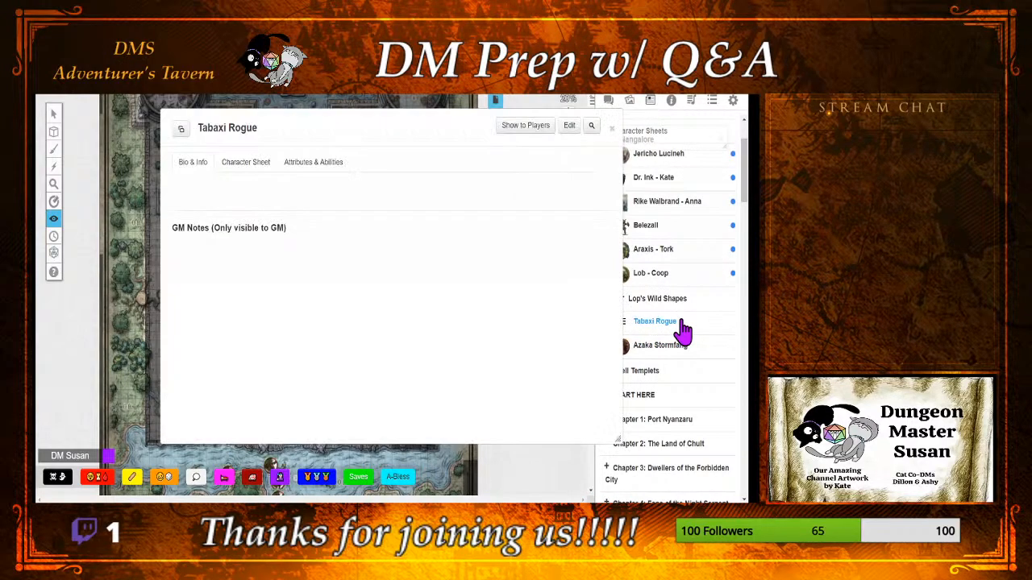
pyautogui.click(271, 173)
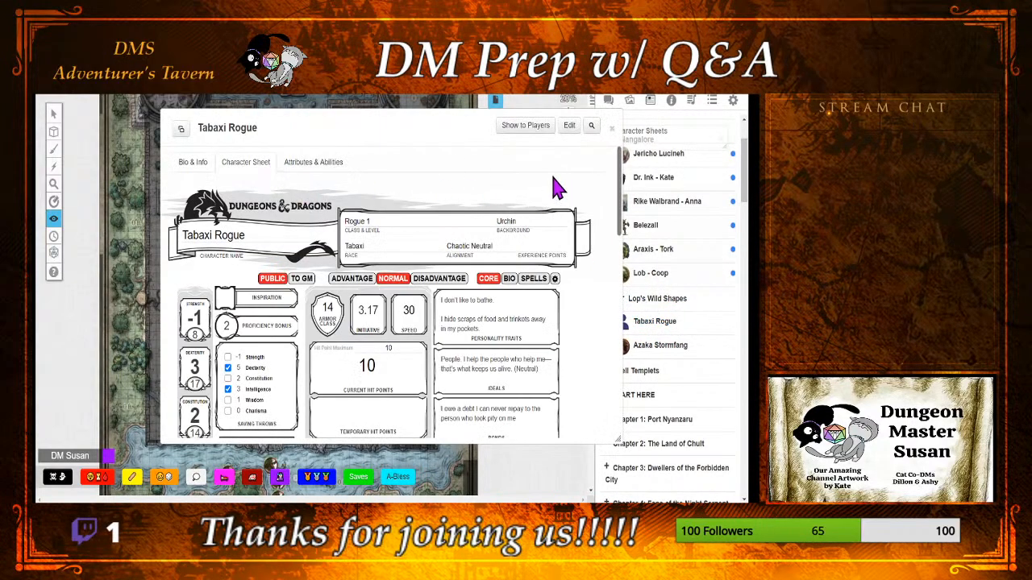
pyautogui.moveTo(461, 127); pyautogui.dragTo(384, 129)
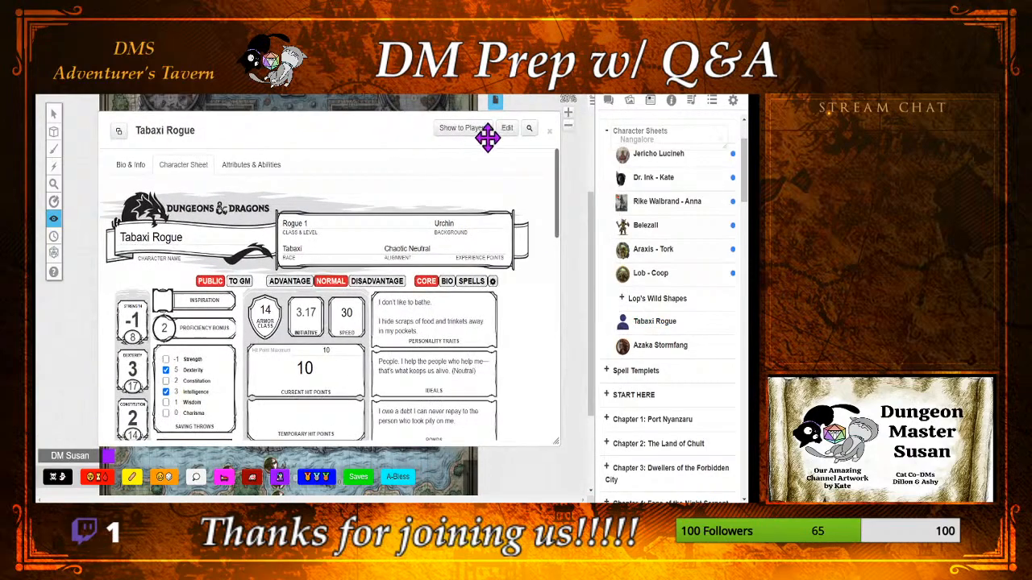
pyautogui.click(608, 102)
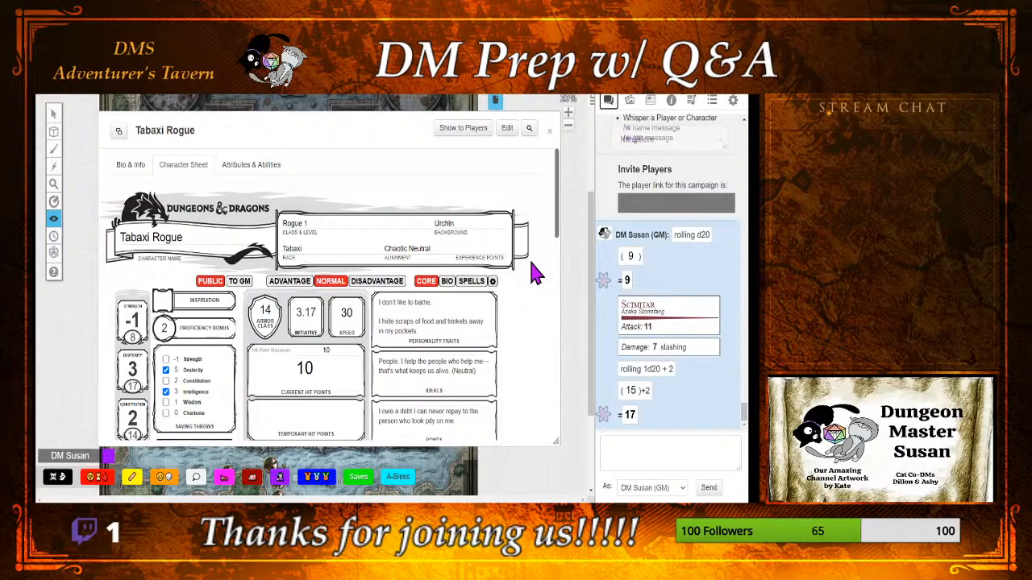
# Step: Roll the Tabaxi Rogue's Shortsword attack from the character sheet, and roll its damage from the chat result
pyautogui.scroll(-4, 538, 274)
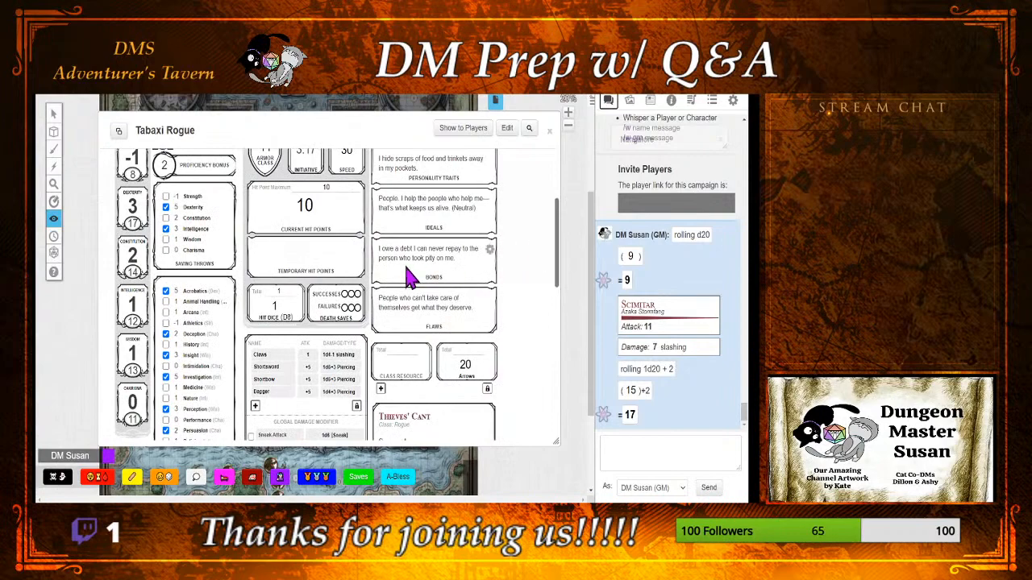
pyautogui.click(267, 370)
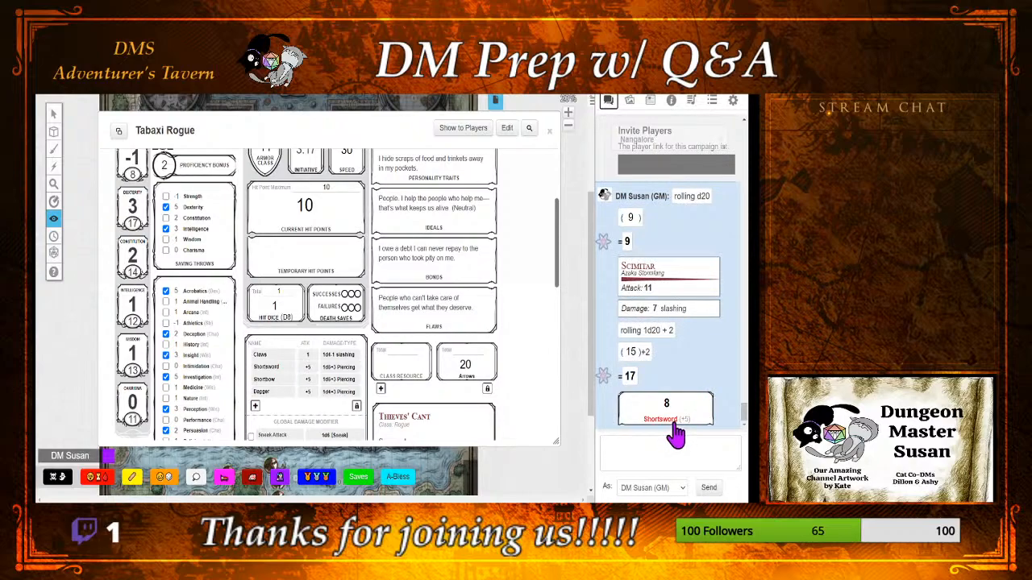
pyautogui.moveTo(666, 406)
pyautogui.click(661, 420)
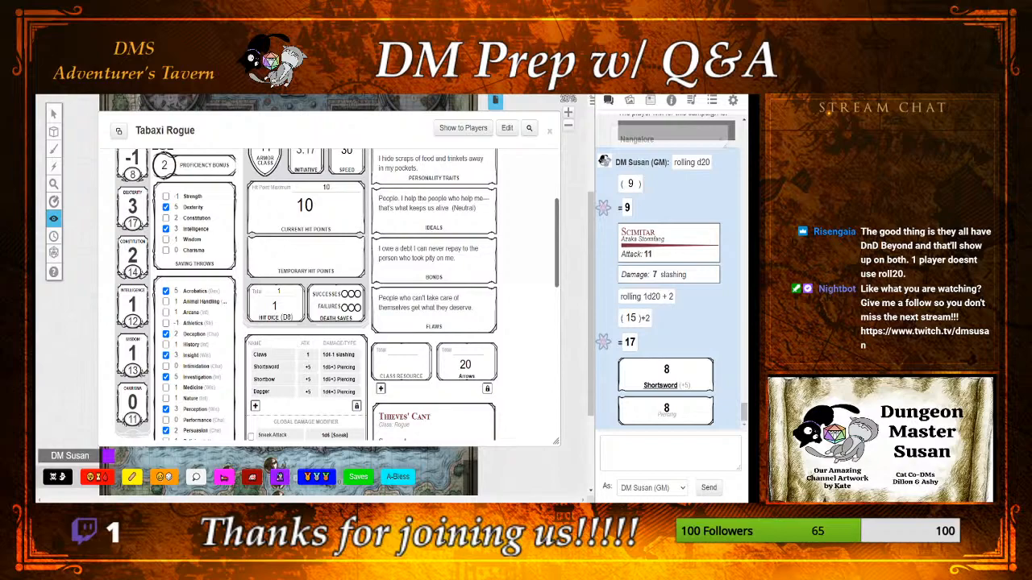
# Step: Search the web for "beyond20 extension" in a new browser tab and open the Beyond 20 page in the Chrome Web Store
pyautogui.hotkey('ctrl', 't')
pyautogui.write('beryon')
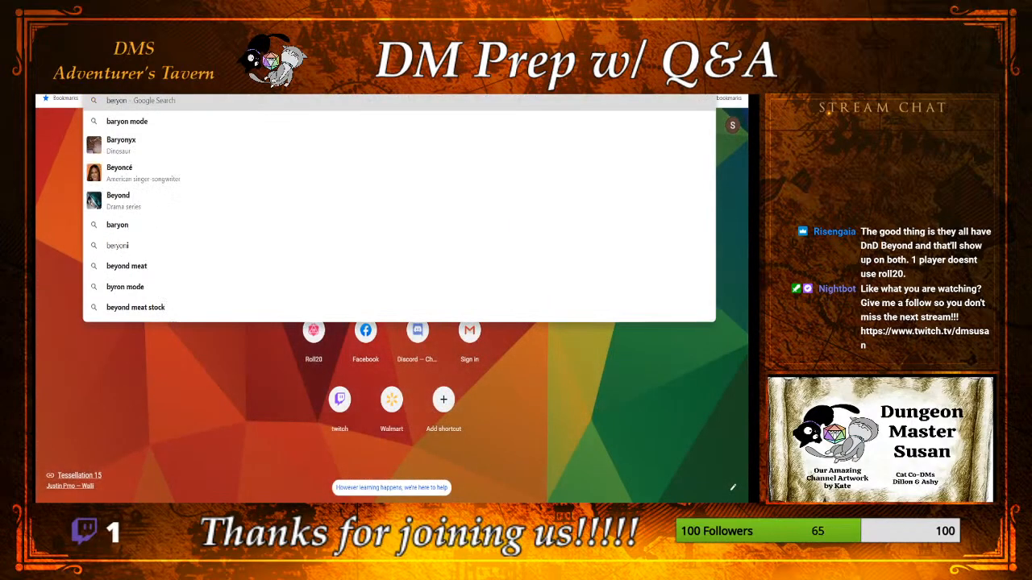
pyautogui.press('BackSpace')
pyautogui.press('BackSpace')
pyautogui.press('BackSpace')
pyautogui.press('BackSpace')
pyautogui.write('yond')
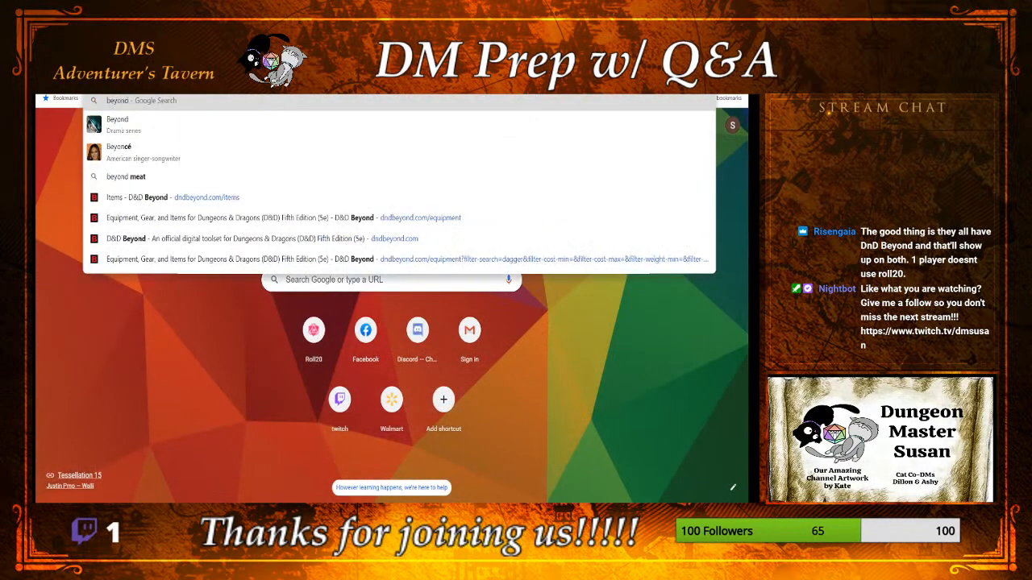
pyautogui.write('20')
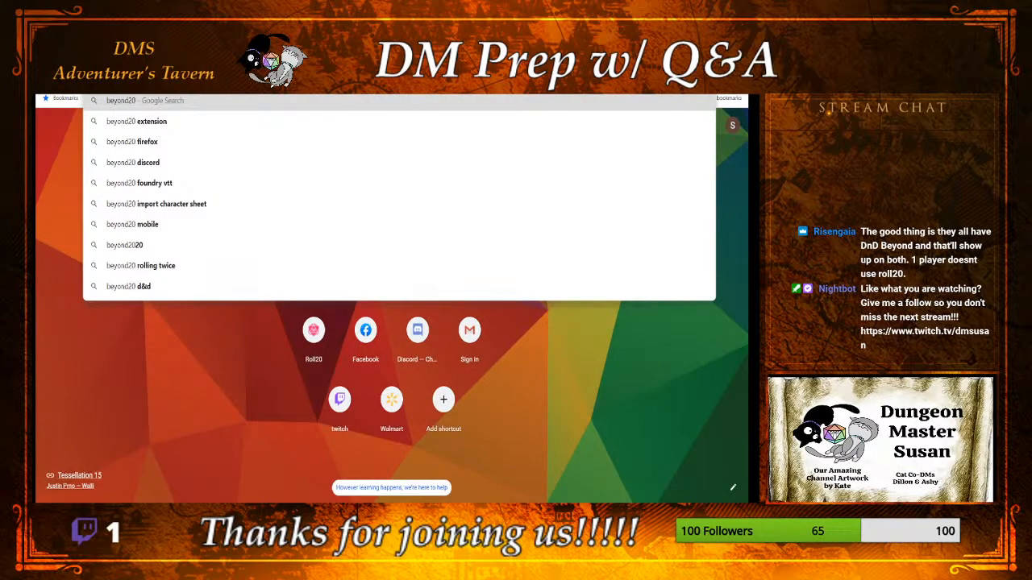
pyautogui.click(169, 121)
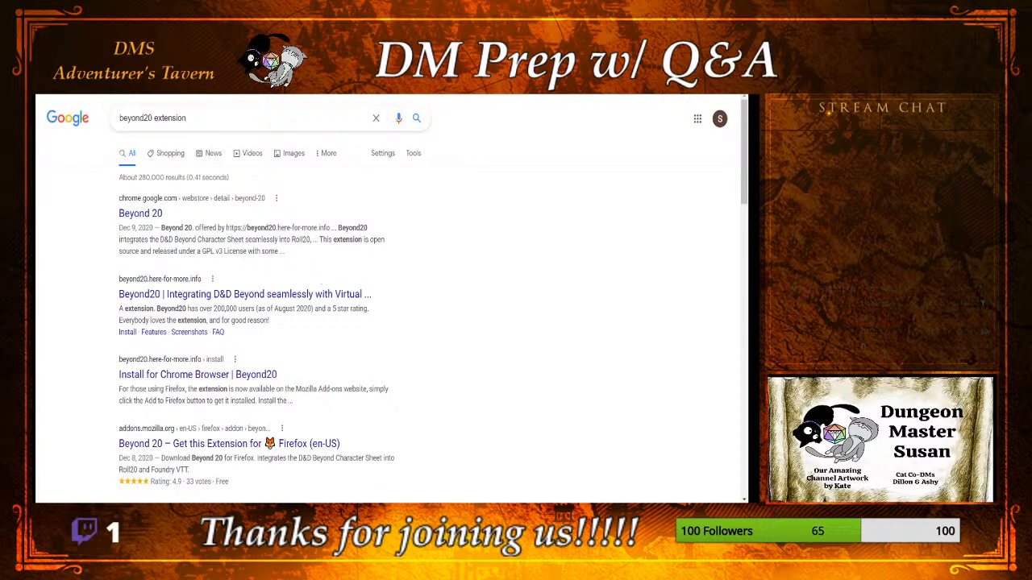
pyautogui.click(142, 214)
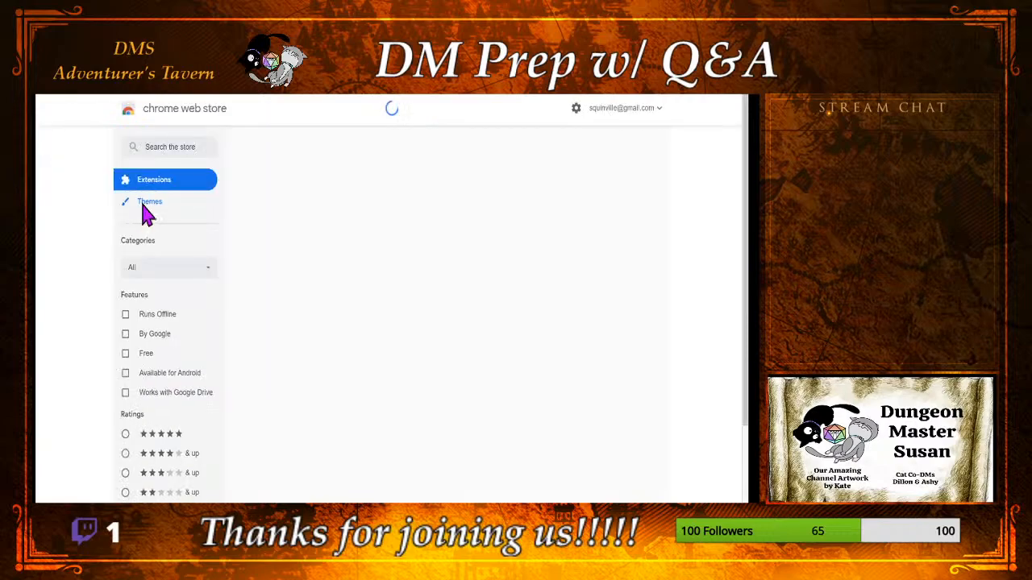
# Step: Read the Beyond 20 extension's overview in the Chrome Web Store and return to the Roll20 game
pyautogui.scroll(-3, 153, 309)
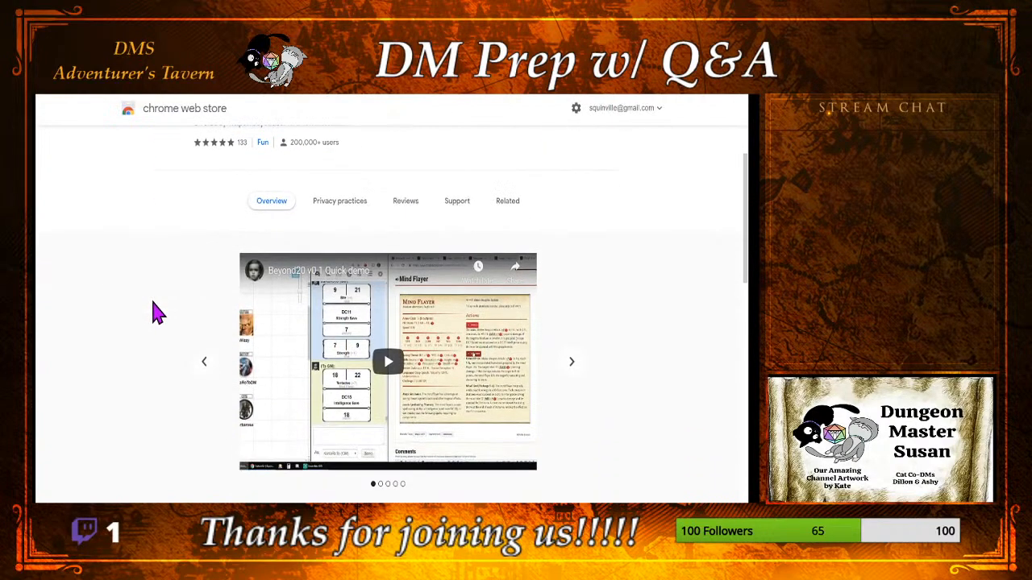
pyautogui.scroll(-2, 157, 313)
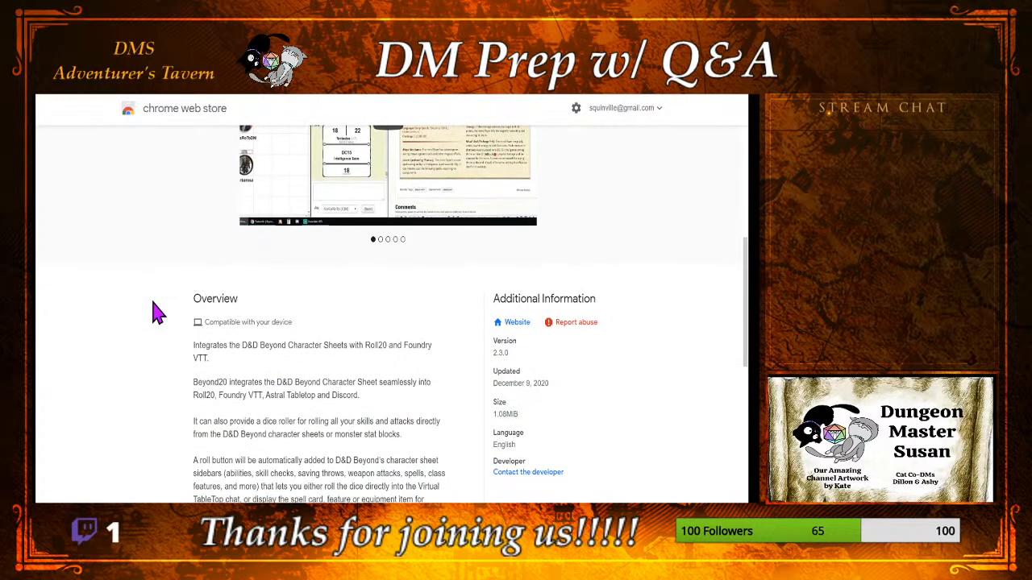
pyautogui.scroll(-2, 157, 313)
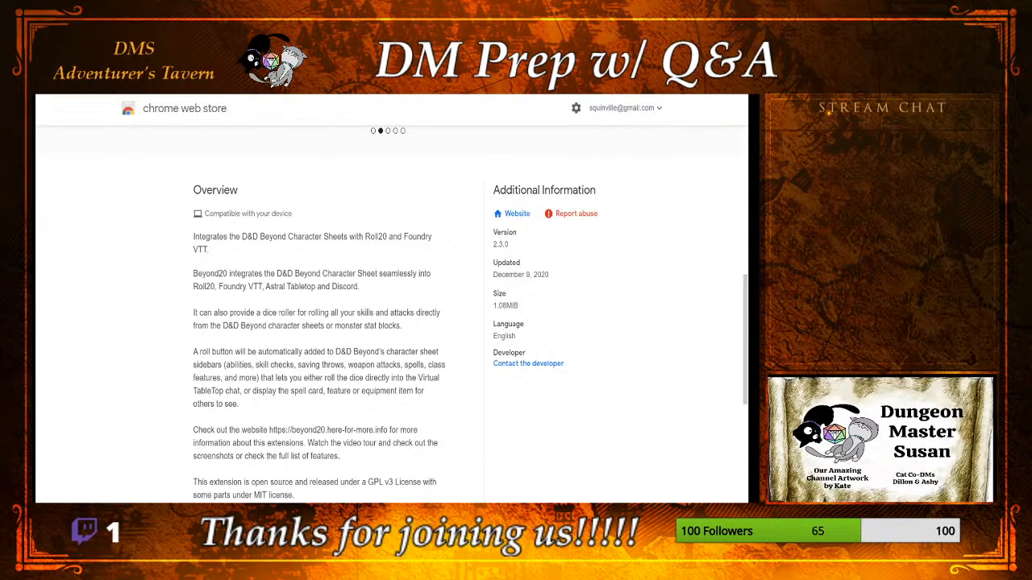
pyautogui.hotkey('ctrl', 'Tab')
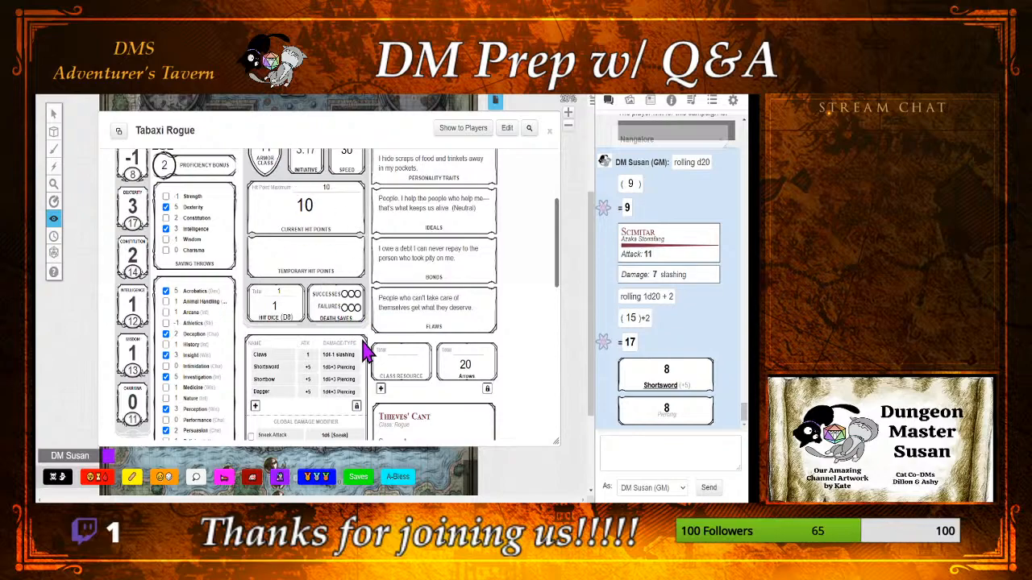
# Step: Examine the Tabaxi Rogue's skills, features, proficiencies and equipment, and open the attribute choice for a Disguise Kit check
pyautogui.scroll(-3, 373, 340)
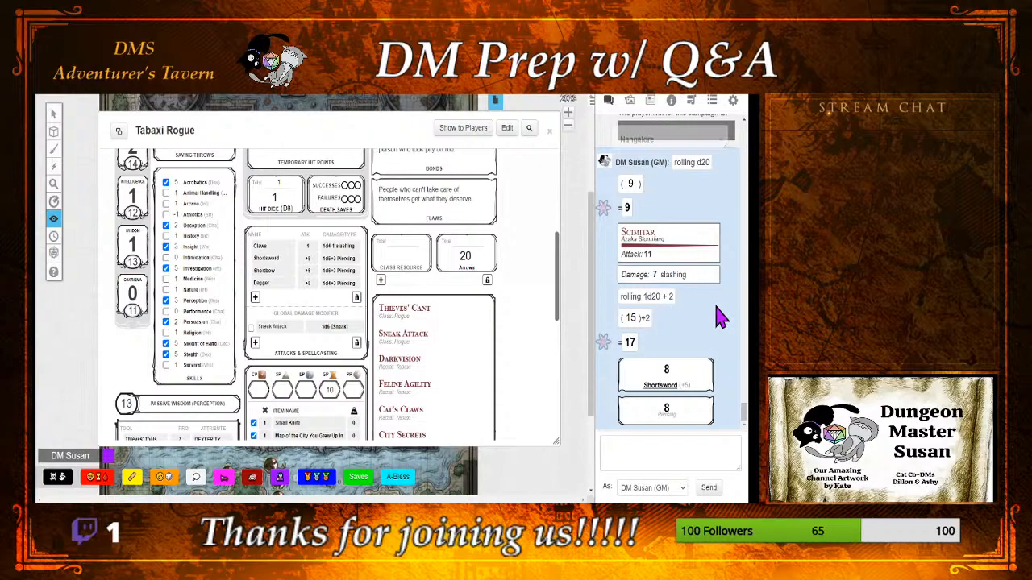
pyautogui.moveTo(668, 370)
pyautogui.scroll(-6, 337, 295)
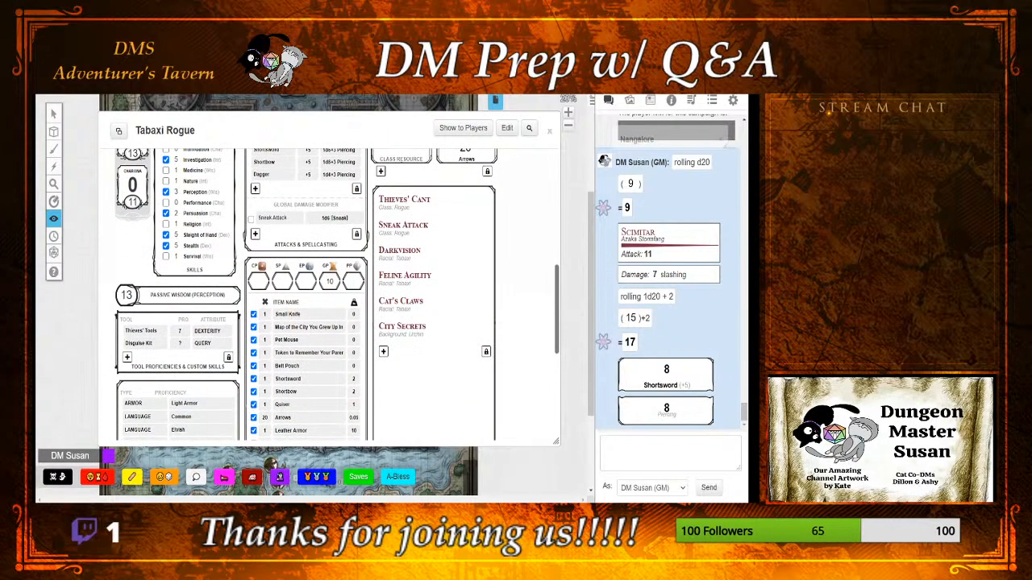
pyautogui.scroll(-3, 337, 296)
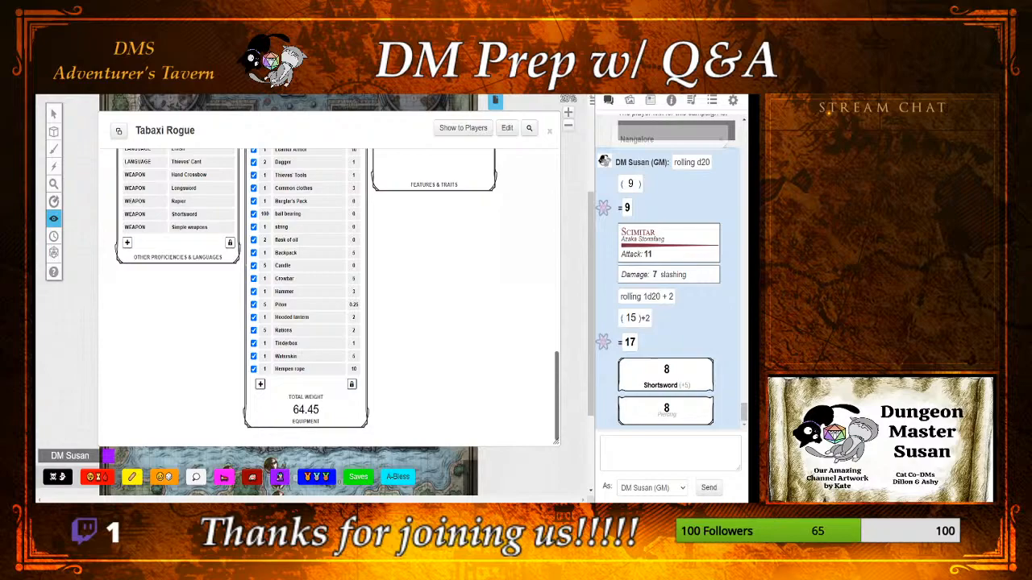
pyautogui.scroll(3, 329, 295)
pyautogui.scroll(-2, 329, 295)
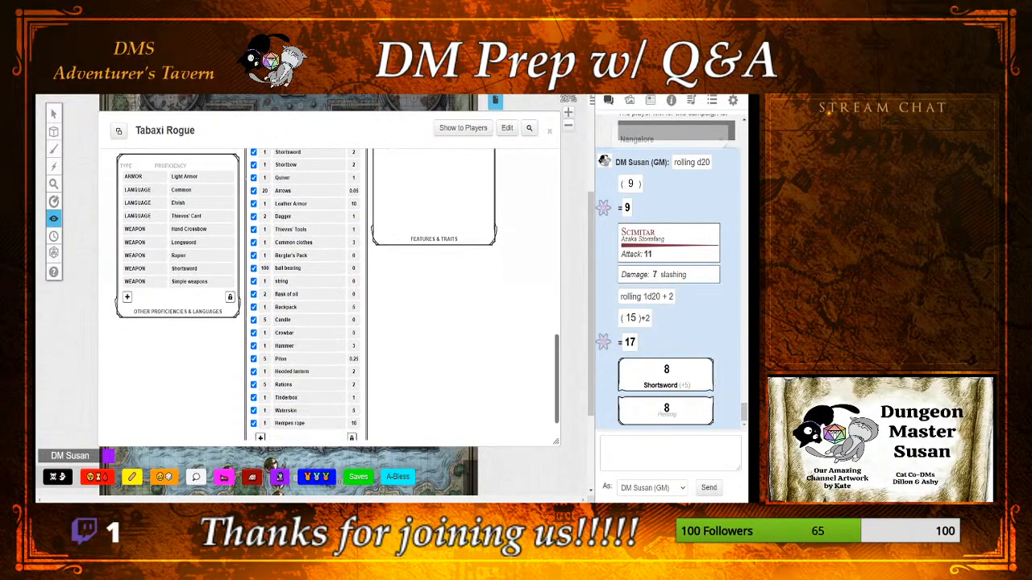
pyautogui.scroll(3, 329, 295)
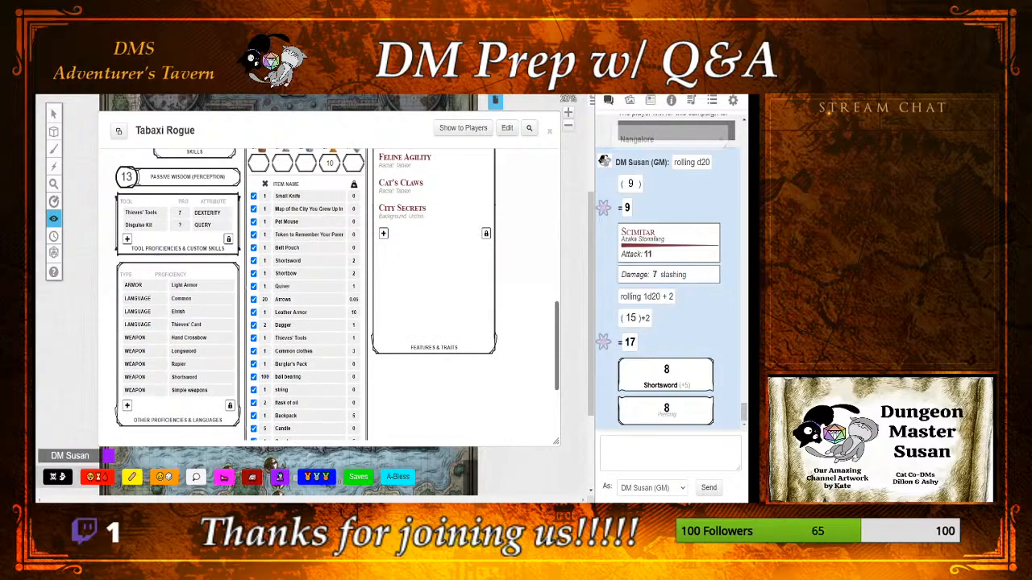
pyautogui.click(201, 225)
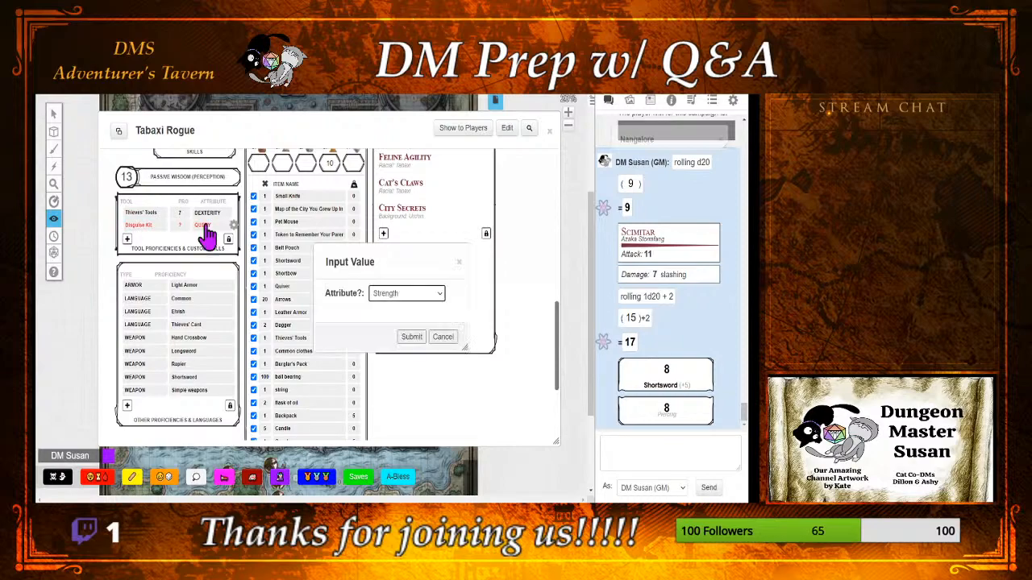
pyautogui.click(416, 298)
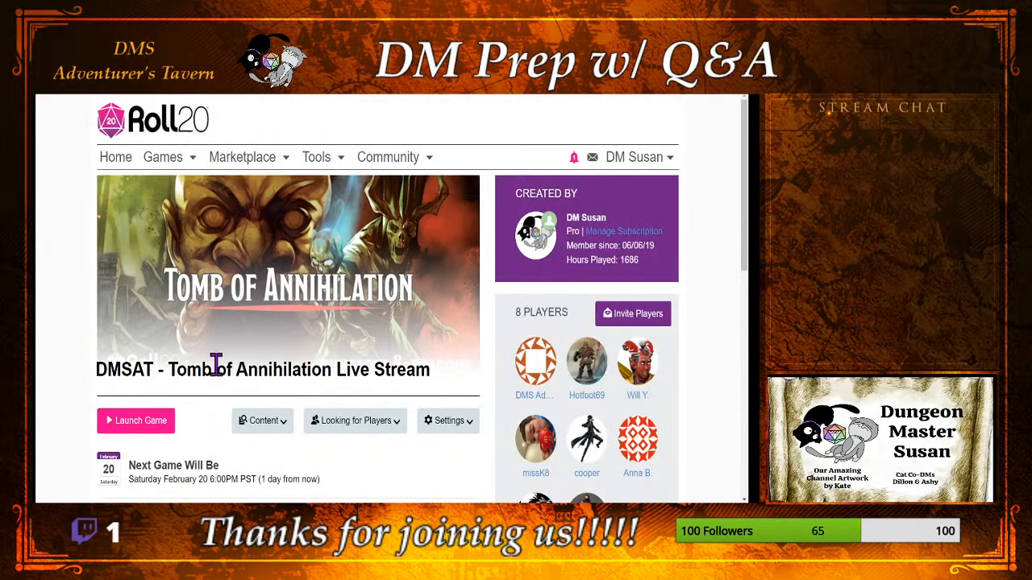
# Step: Launch the DMSAT - Tomb of Annihilation Live Stream game and zoom out until the Nangalore map's full width fits
pyautogui.click(154, 428)
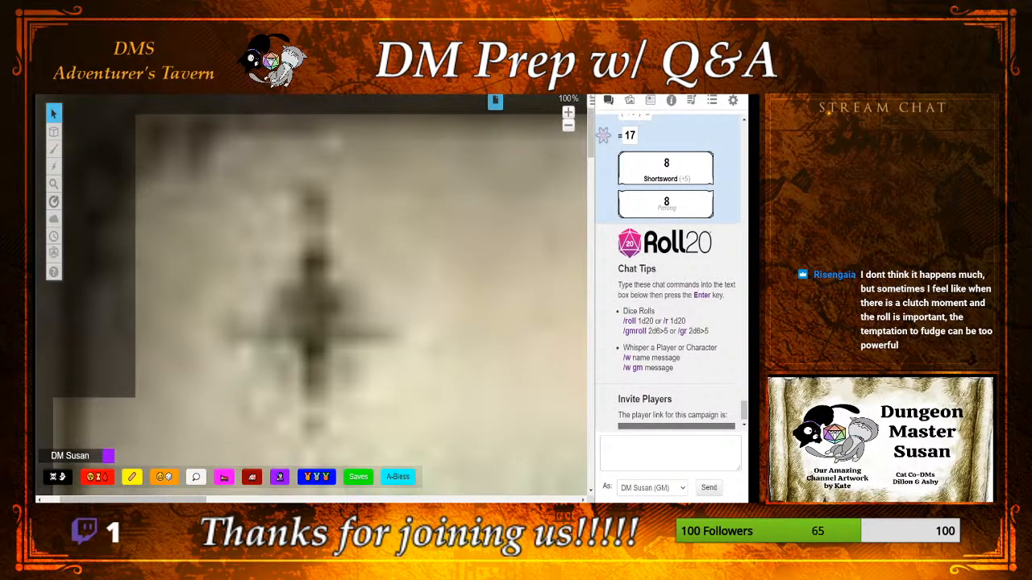
pyautogui.click(569, 125)
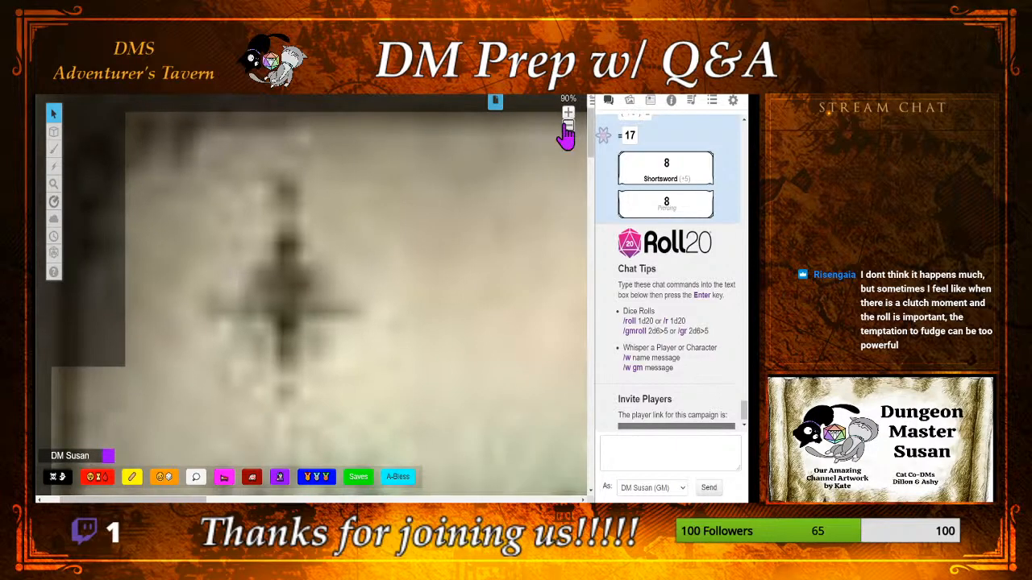
pyautogui.click(568, 125)
pyautogui.click(568, 126)
pyautogui.click(569, 126)
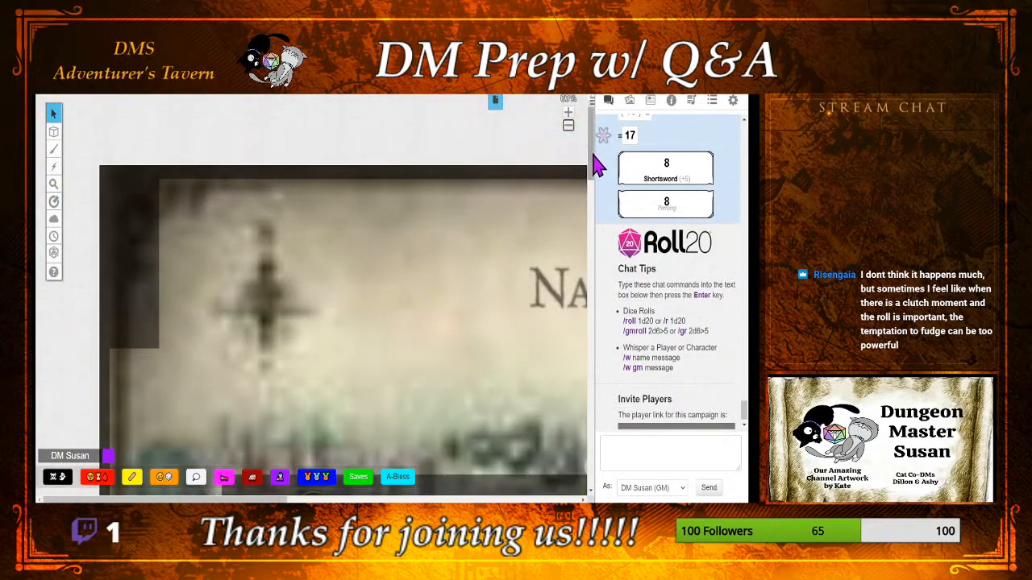
pyautogui.click(569, 126)
pyautogui.click(568, 126)
pyautogui.click(569, 126)
pyautogui.click(569, 125)
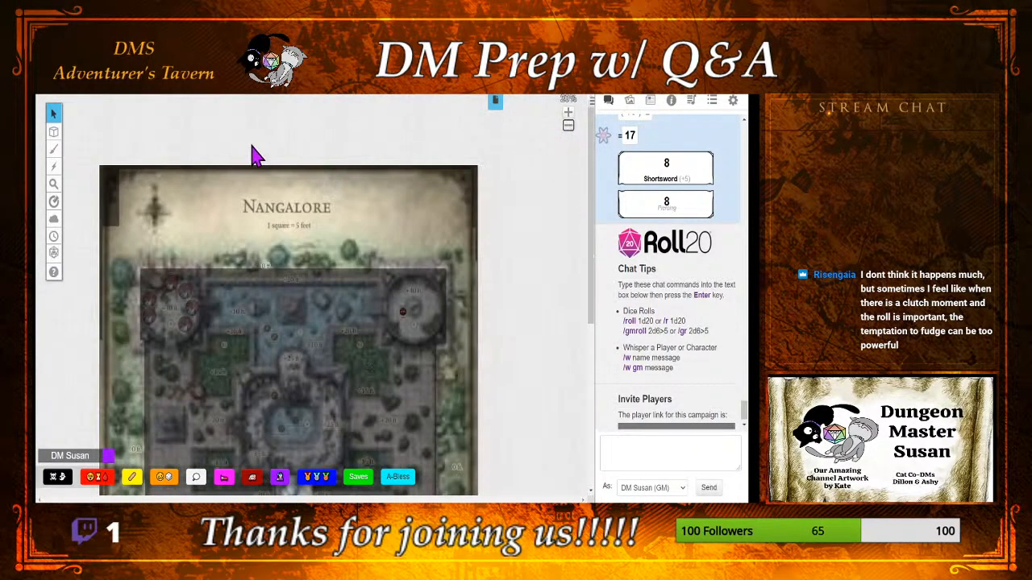
# Step: Reveal the remaining fogged areas in the upper corners of the Nangalore map with the Reveal Areas tool
pyautogui.moveTo(50, 226)
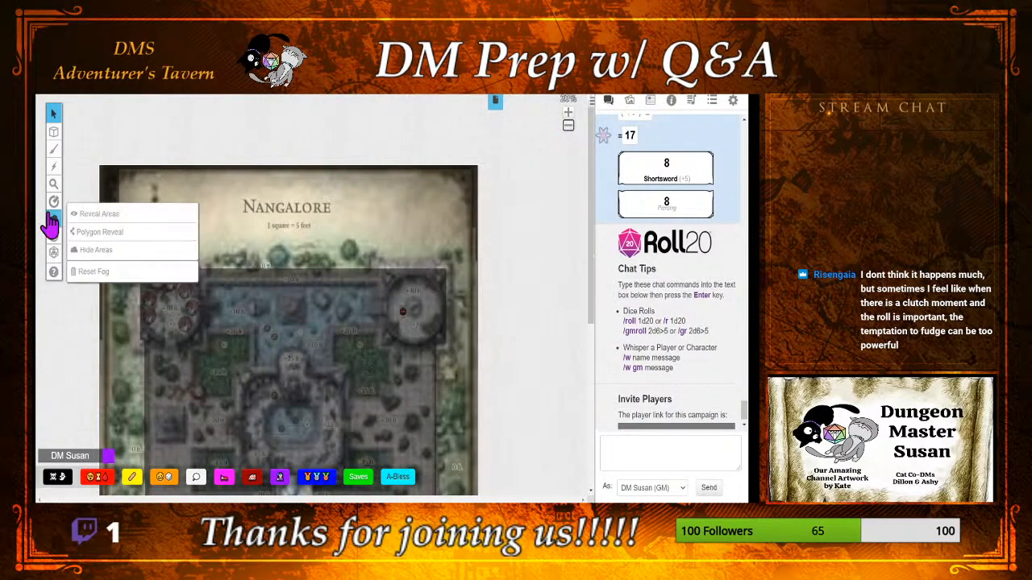
pyautogui.click(122, 212)
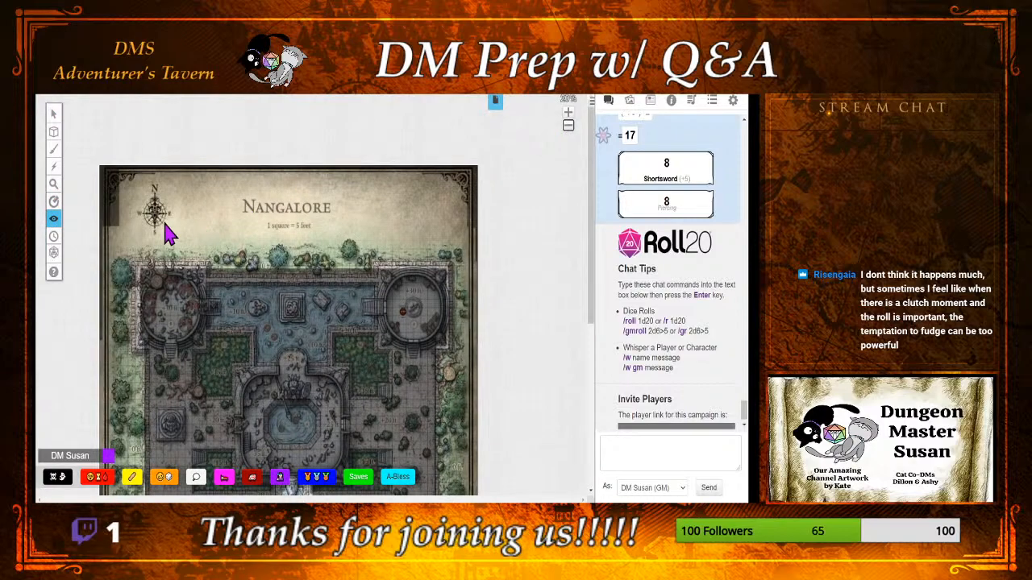
pyautogui.moveTo(165, 227); pyautogui.dragTo(102, 179)
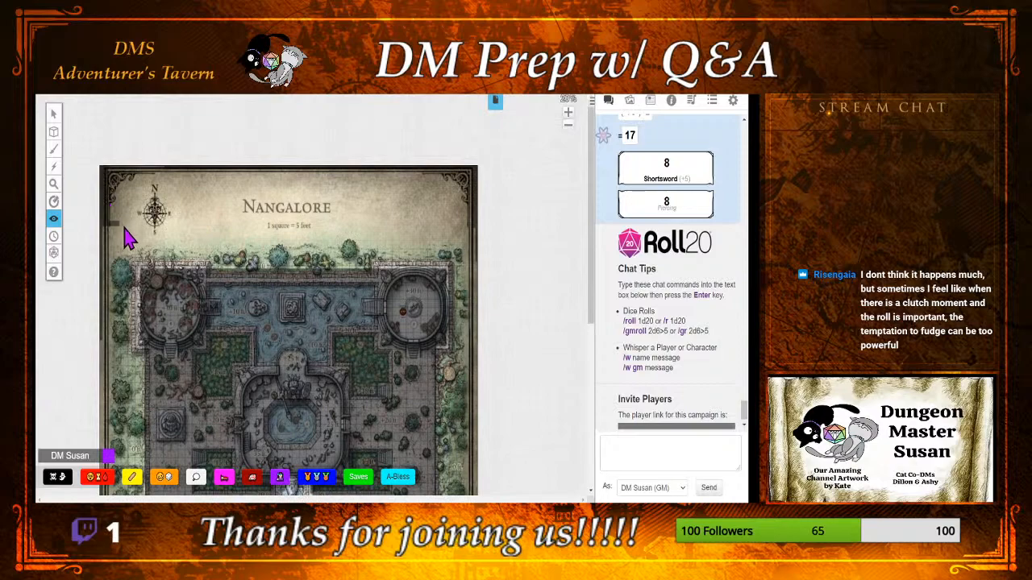
pyautogui.moveTo(124, 227); pyautogui.dragTo(103, 164)
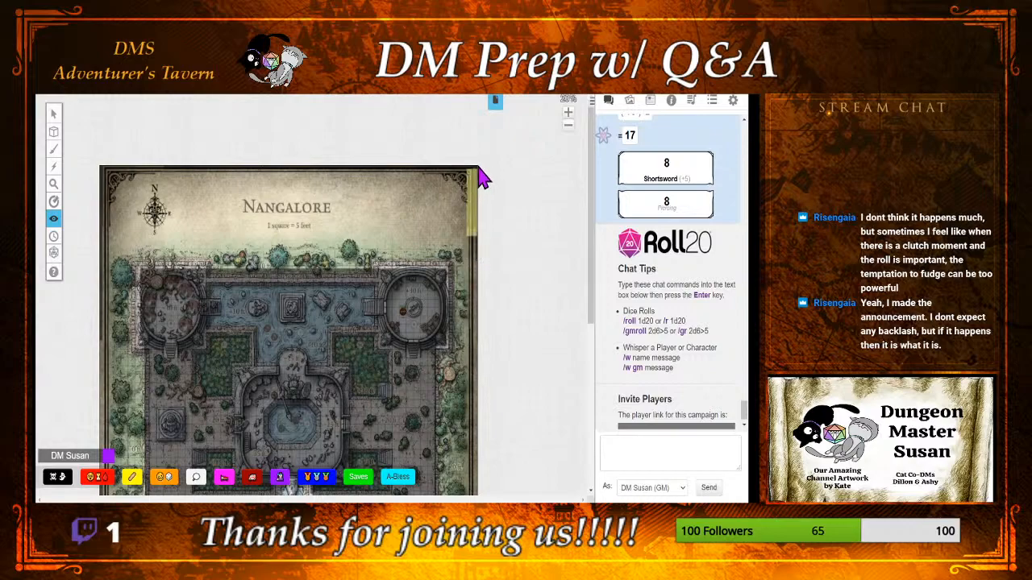
# Step: Inspect the lower part of the Nangalore map, switch to the Select tool and center the garden around the water channel in closer view
pyautogui.moveTo(591, 166); pyautogui.dragTo(569, 314)
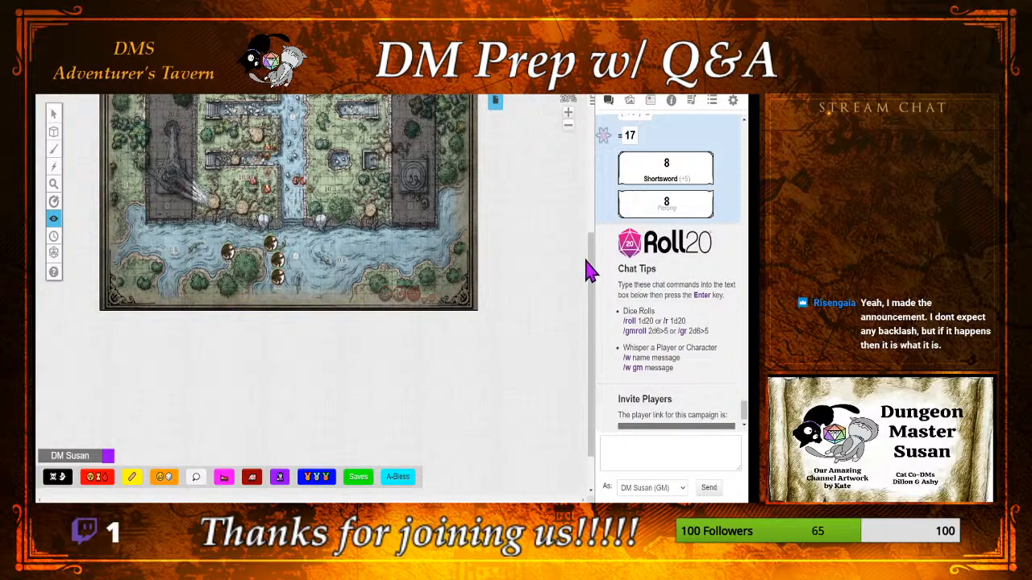
pyautogui.moveTo(595, 269)
pyautogui.mouseDown()
pyautogui.moveTo(587, 221)
pyautogui.moveTo(595, 266)
pyautogui.mouseUp()
pyautogui.scroll(4, 582, 268)
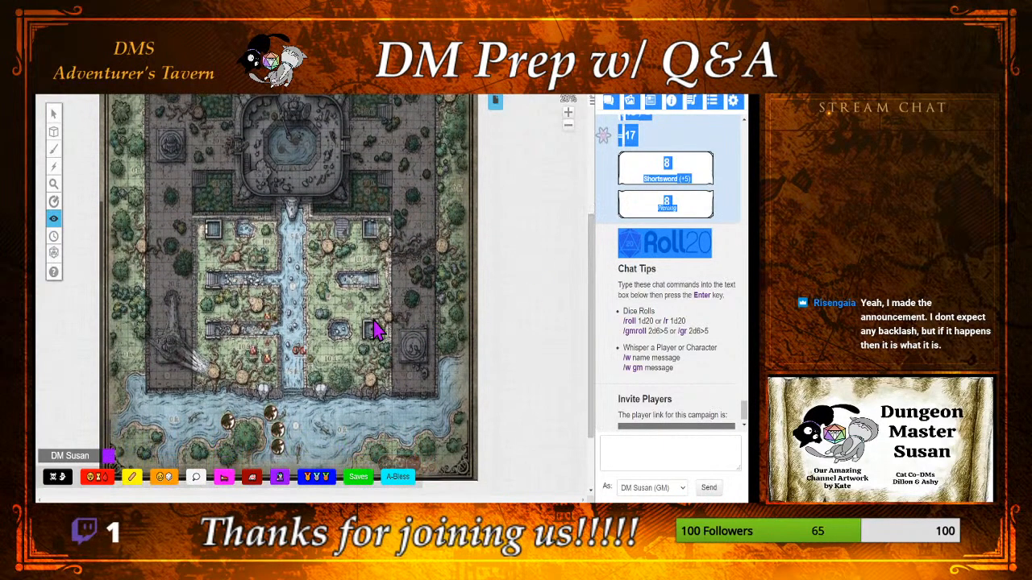
pyautogui.click(618, 295)
pyautogui.scroll(-1, 616, 294)
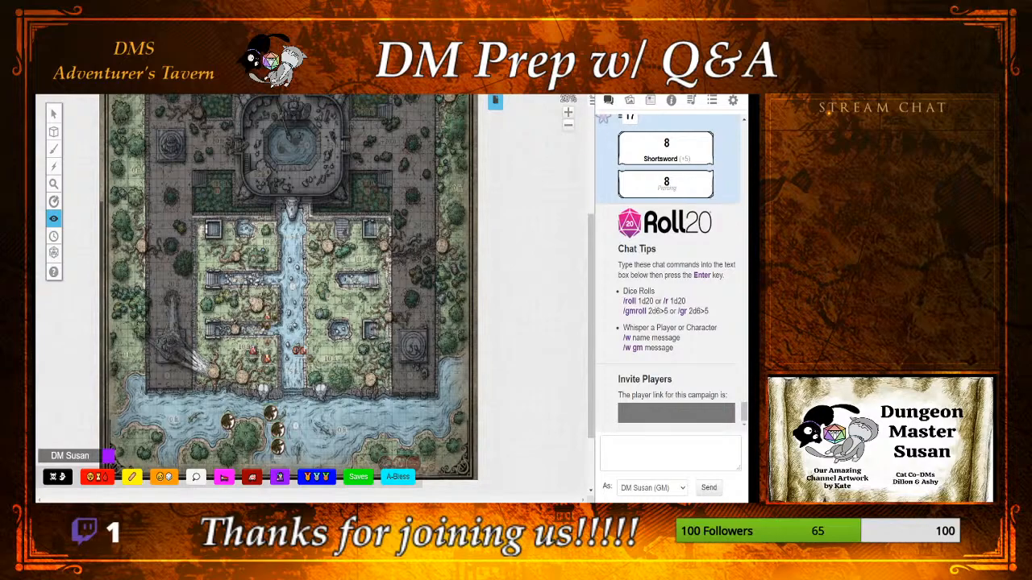
pyautogui.click(53, 113)
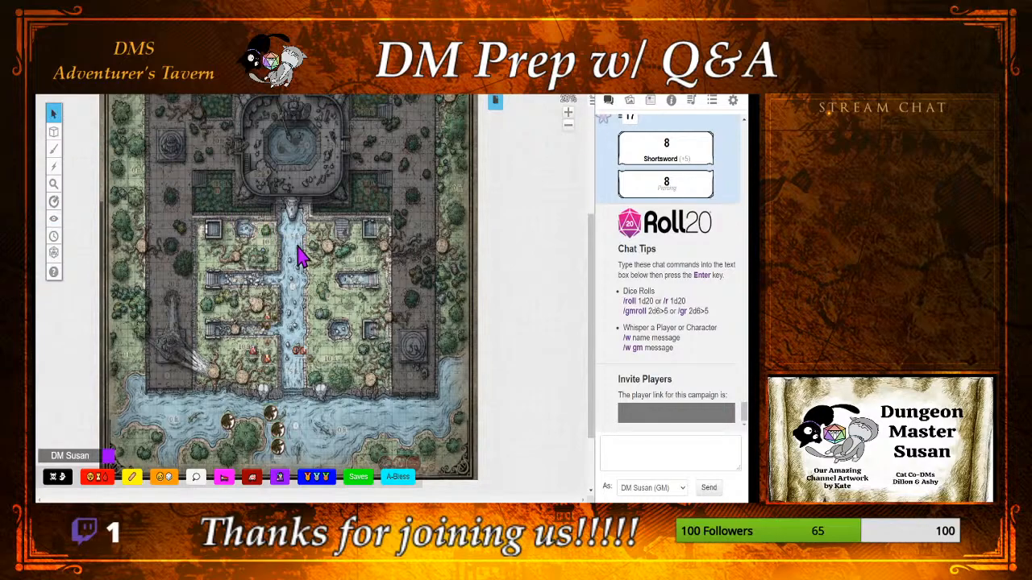
pyautogui.scroll(2, 299, 265)
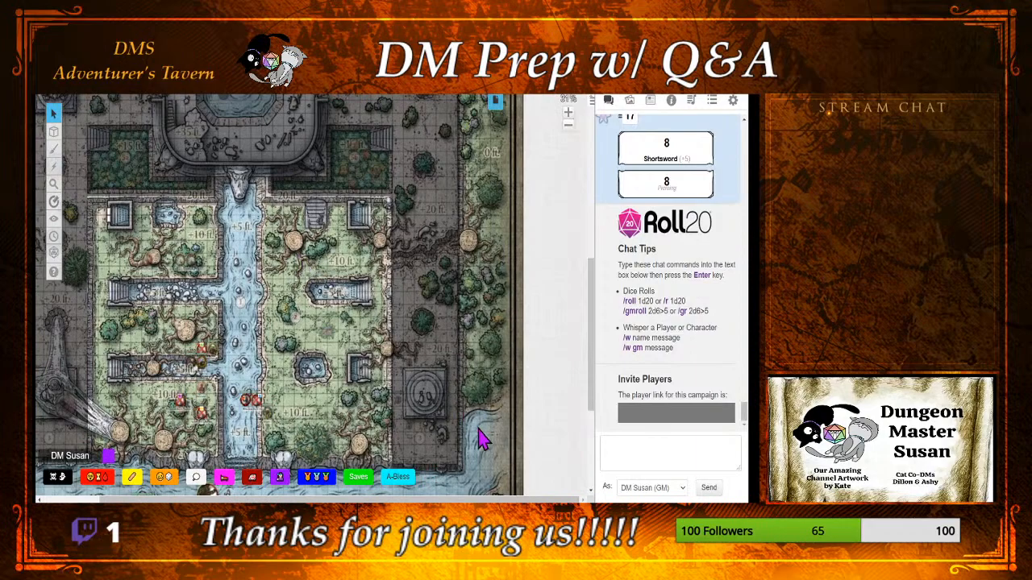
pyautogui.moveTo(465, 500); pyautogui.dragTo(433, 501)
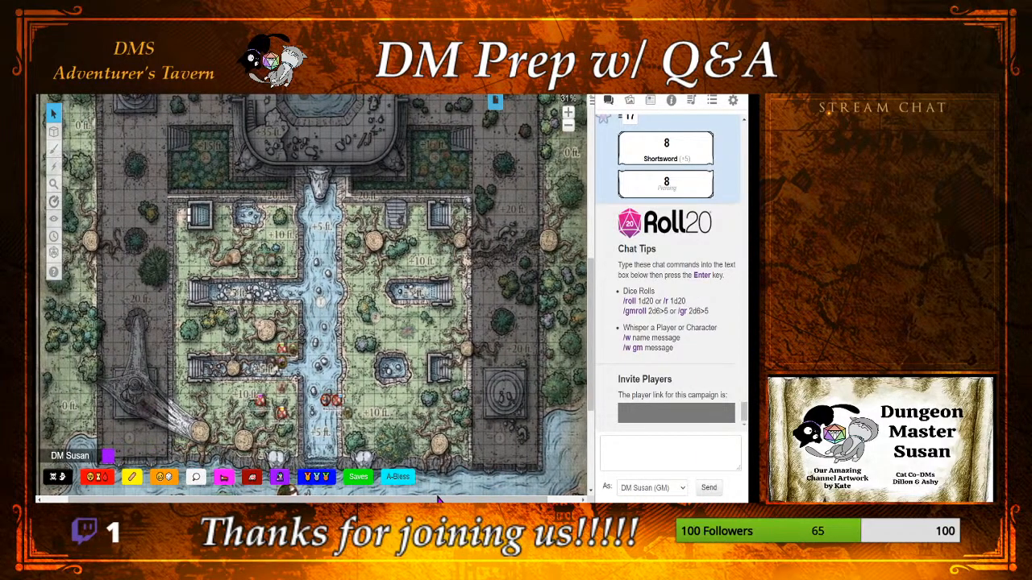
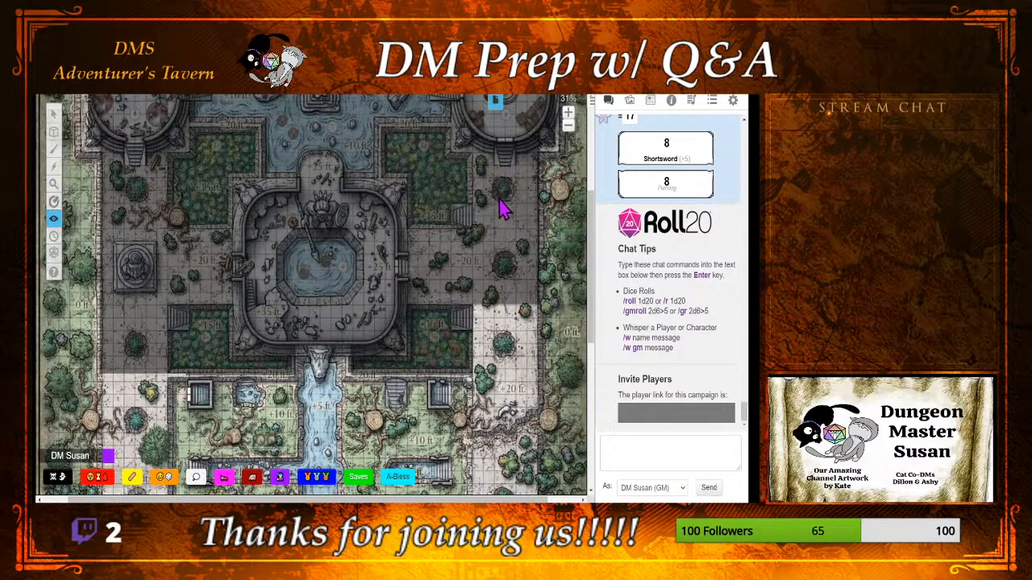
# Step: Reveal the long walkways on both sides of the central fountain building and the strip along its lower-right garden
pyautogui.moveTo(549, 171); pyautogui.dragTo(474, 338)
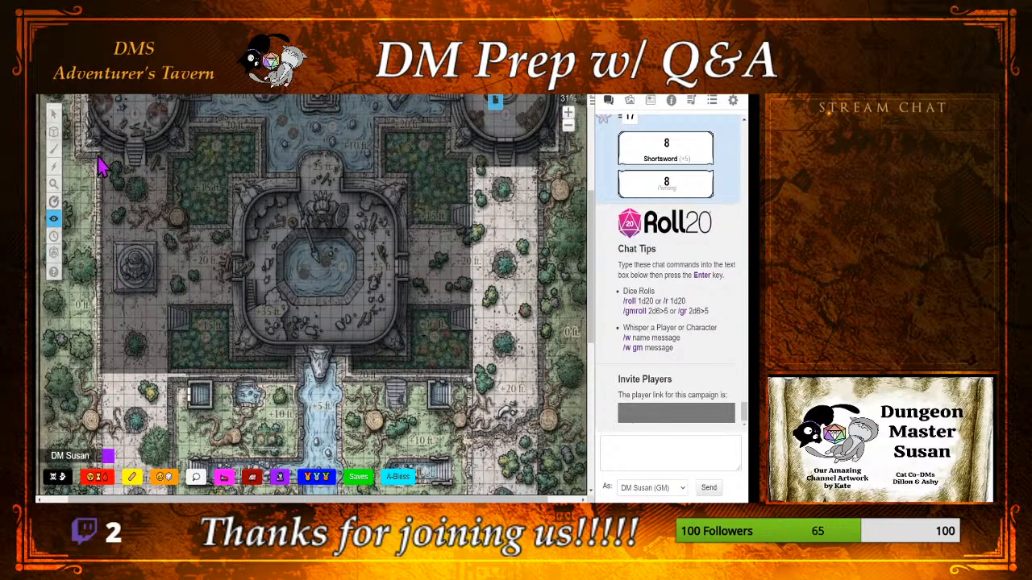
pyautogui.moveTo(97, 156); pyautogui.dragTo(172, 403)
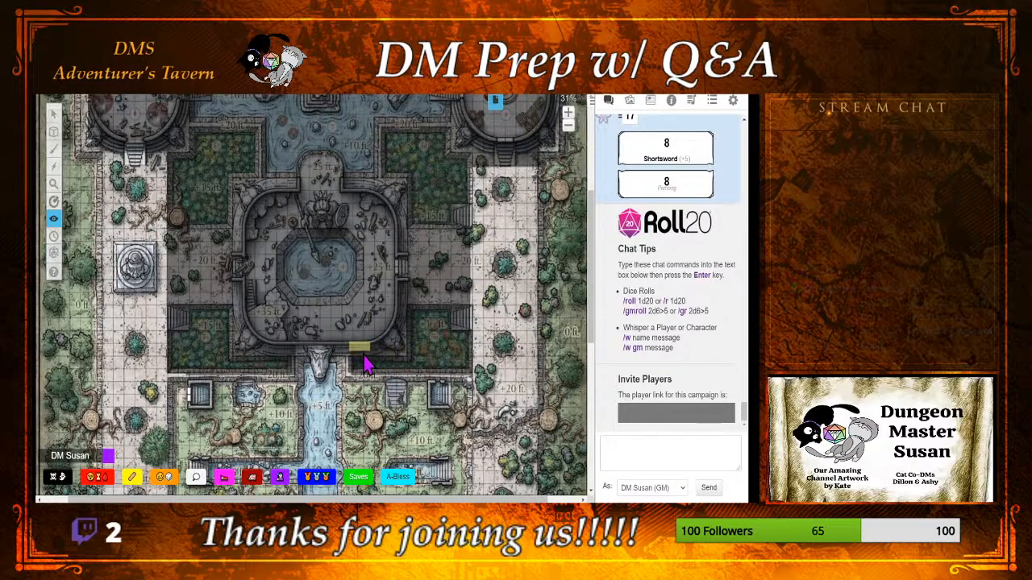
pyautogui.moveTo(365, 364); pyautogui.dragTo(353, 364)
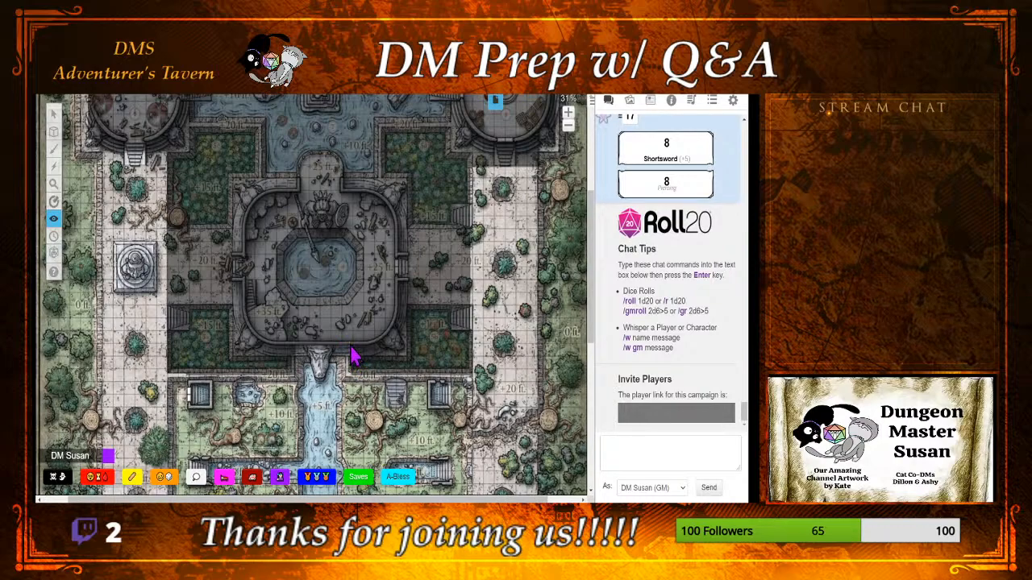
pyautogui.moveTo(353, 354); pyautogui.dragTo(495, 412)
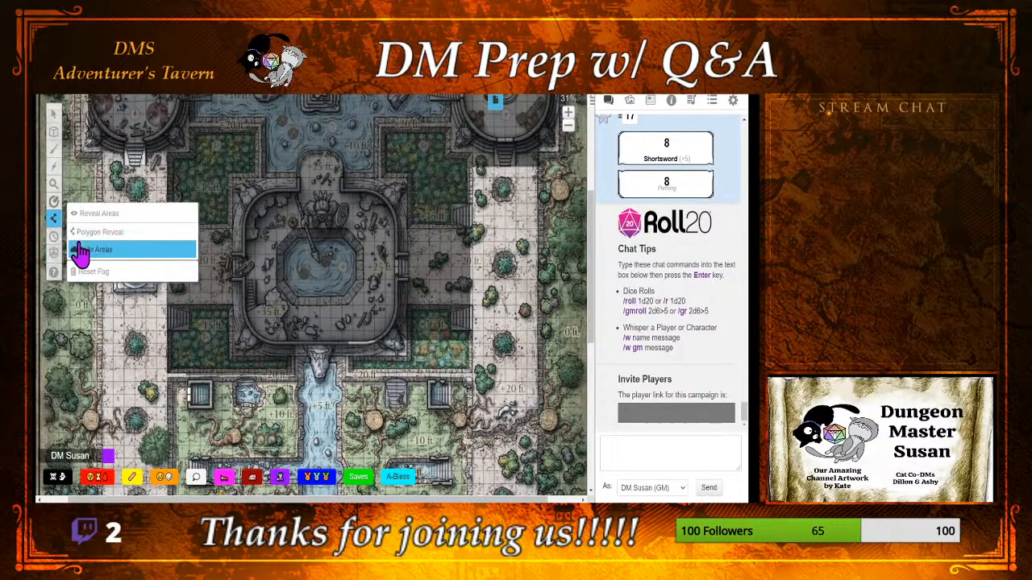
pyautogui.click(89, 233)
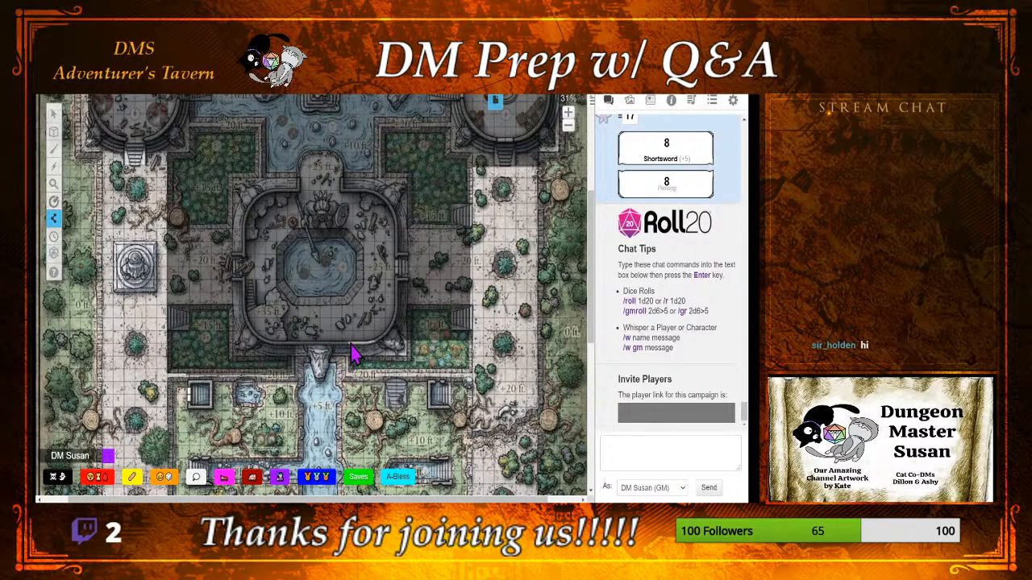
pyautogui.click(259, 338)
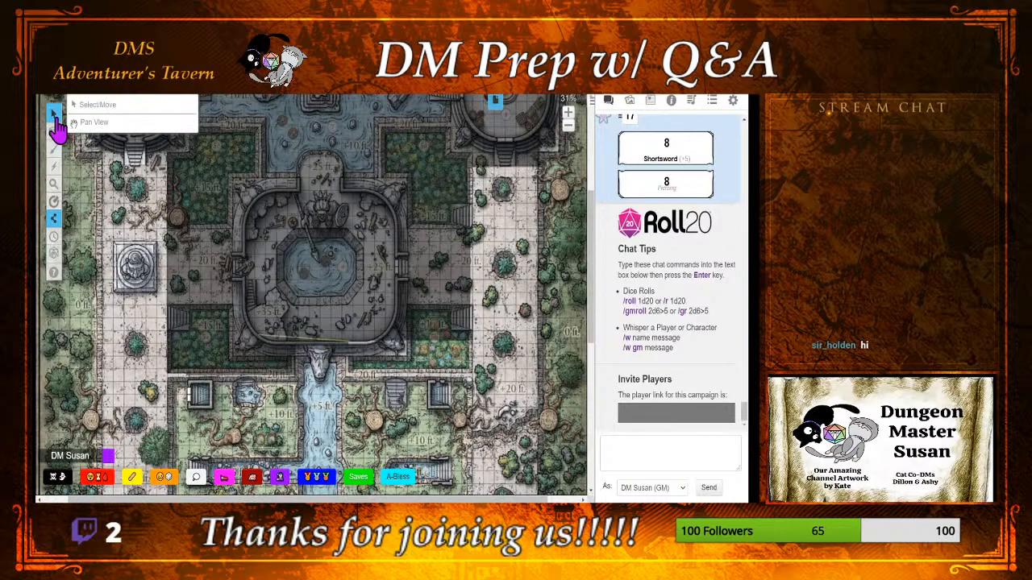
pyautogui.click(71, 216)
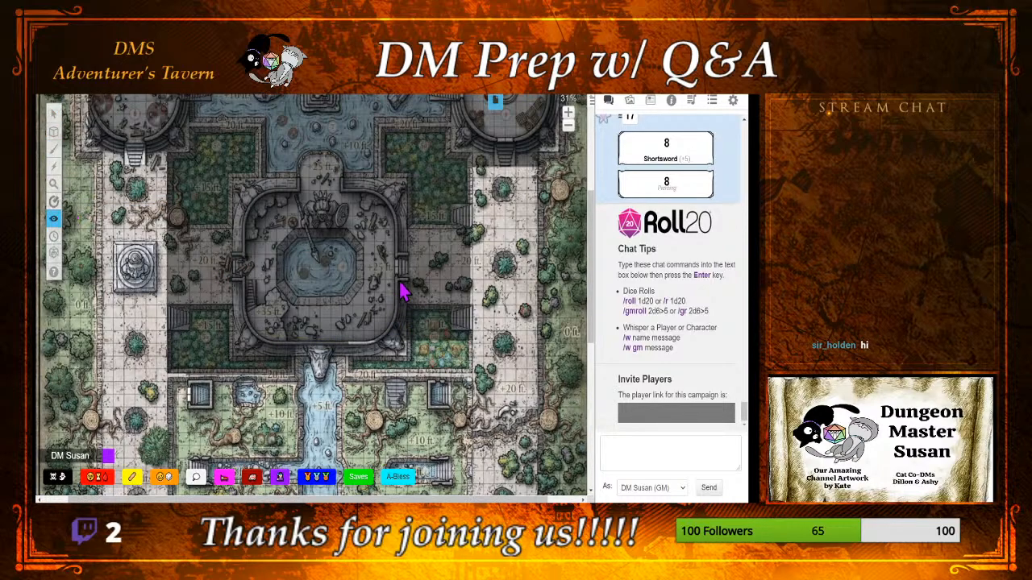
# Step: Reveal the lower-right garden and the paths directly east of the central fountain building with Reveal Areas
pyautogui.moveTo(399, 281)
pyautogui.mouseDown()
pyautogui.moveTo(472, 313)
pyautogui.moveTo(403, 283)
pyautogui.mouseUp()
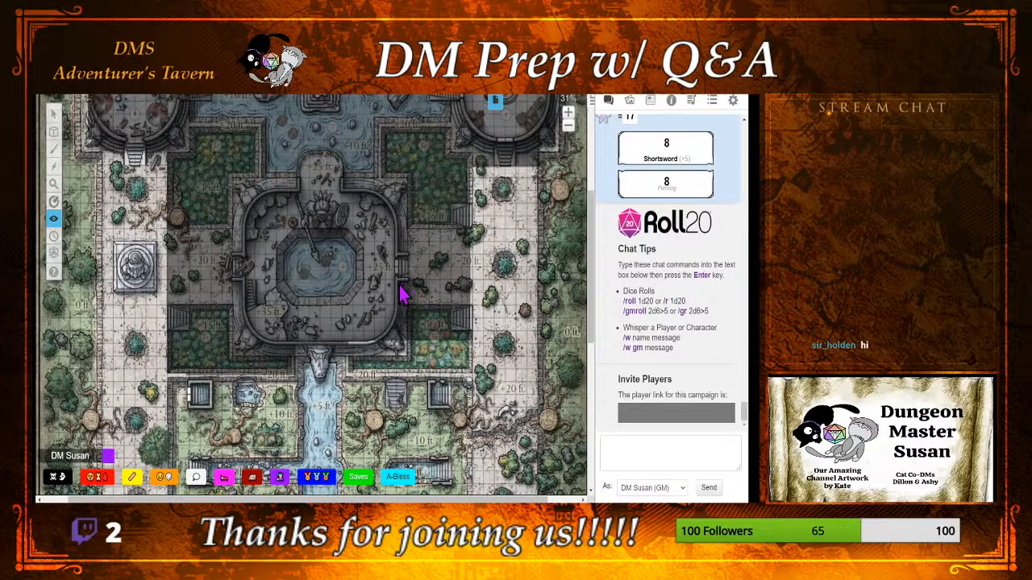
pyautogui.moveTo(399, 283); pyautogui.dragTo(495, 359)
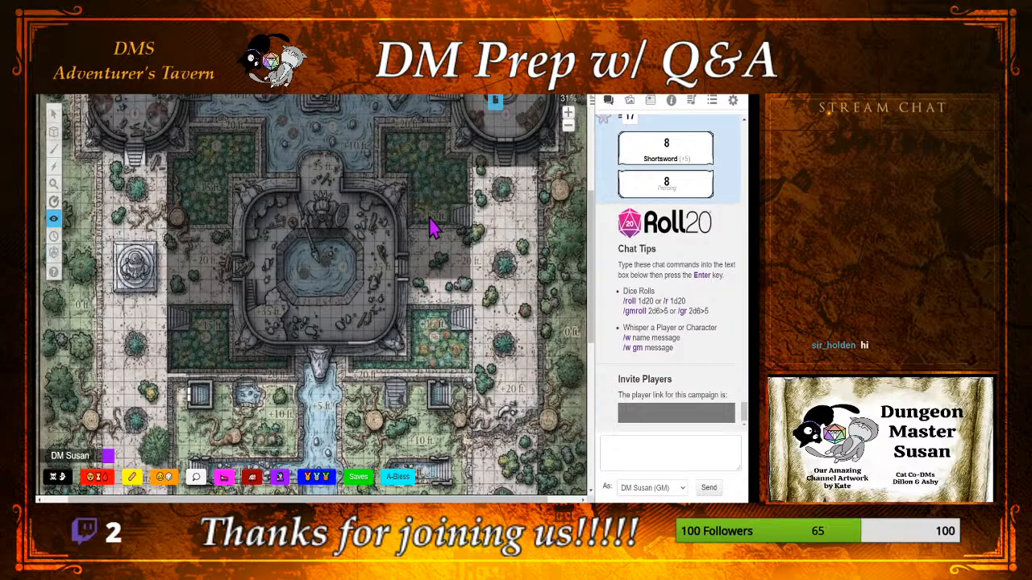
pyautogui.moveTo(395, 184); pyautogui.dragTo(432, 236)
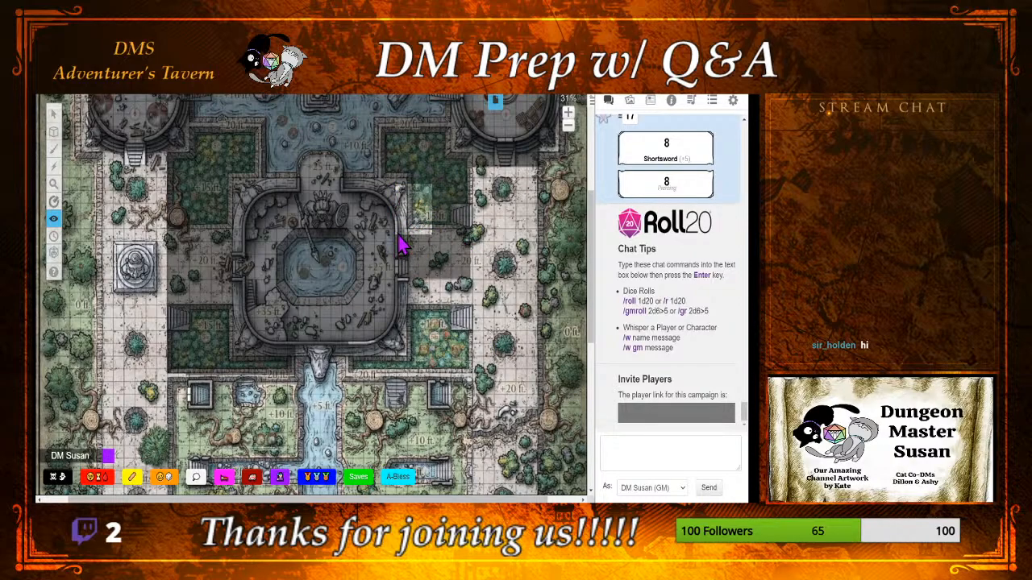
pyautogui.moveTo(397, 236); pyautogui.dragTo(481, 395)
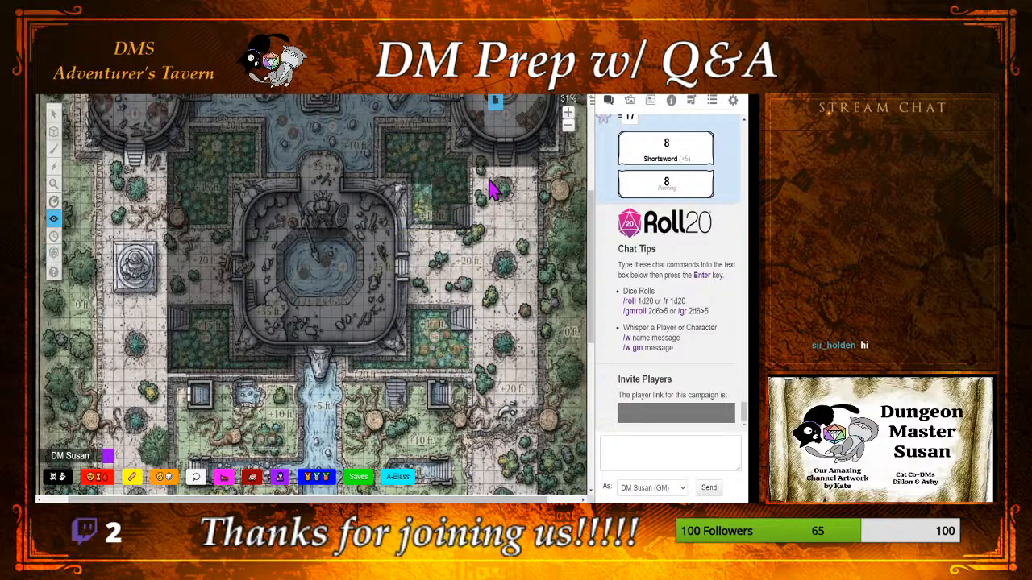
# Step: Reveal the outer part of the upper-right garden and the strip at the foot of the upper-right round tower
pyautogui.moveTo(592, 234); pyautogui.dragTo(593, 185)
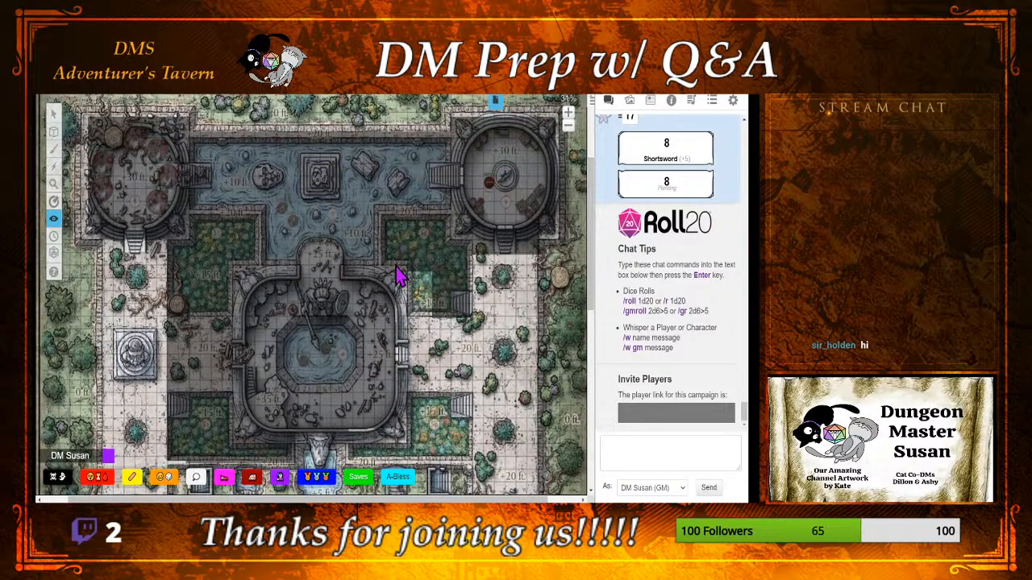
pyautogui.moveTo(396, 263); pyautogui.dragTo(505, 352)
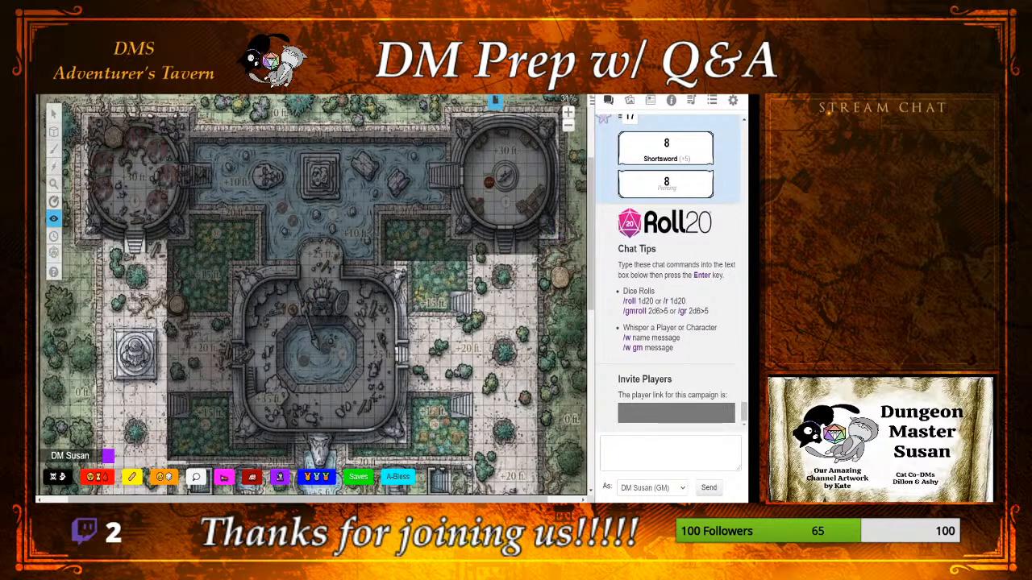
pyautogui.moveTo(51, 210)
pyautogui.moveTo(451, 227); pyautogui.dragTo(466, 278)
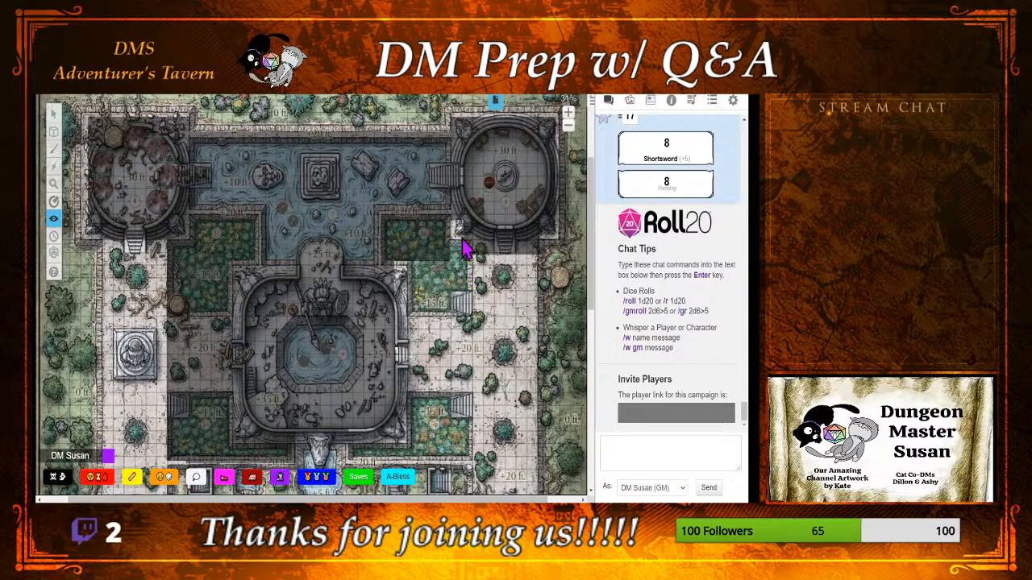
pyautogui.moveTo(460, 229); pyautogui.dragTo(579, 274)
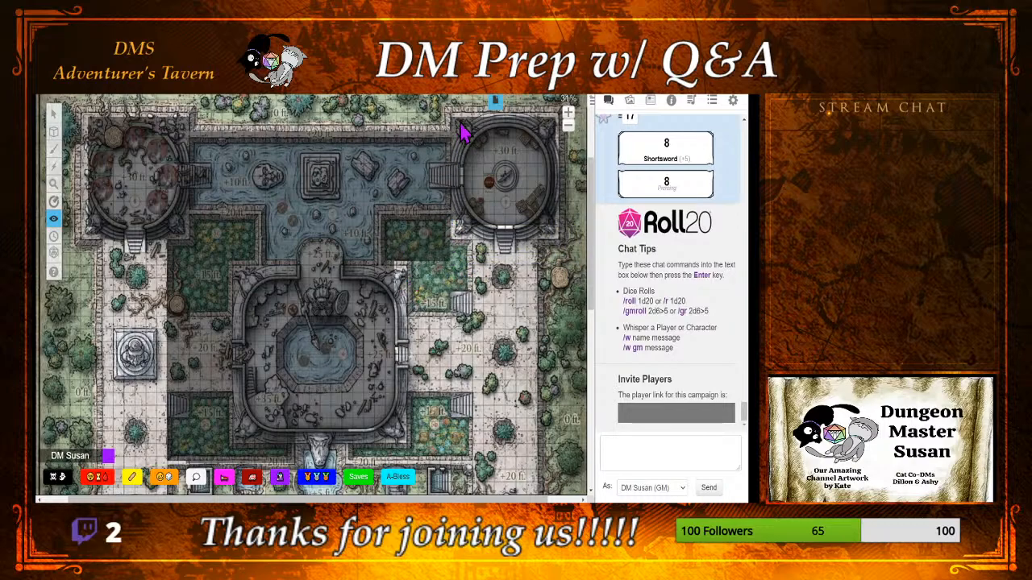
# Step: Reveal the pool between the two round towers together with the fogged parts of the gardens beside it
pyautogui.moveTo(461, 110); pyautogui.dragTo(382, 293)
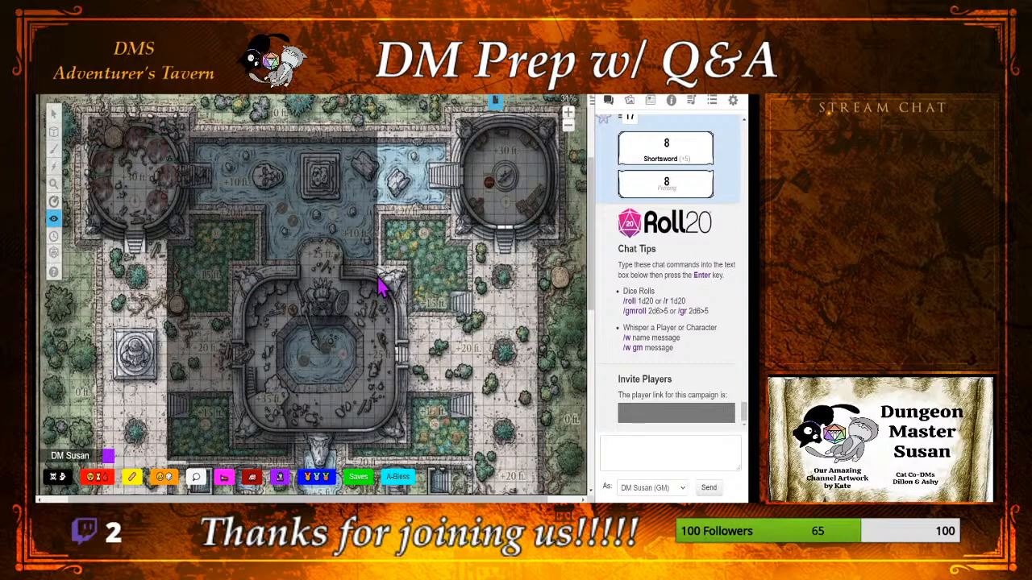
pyautogui.moveTo(377, 276); pyautogui.dragTo(182, 117)
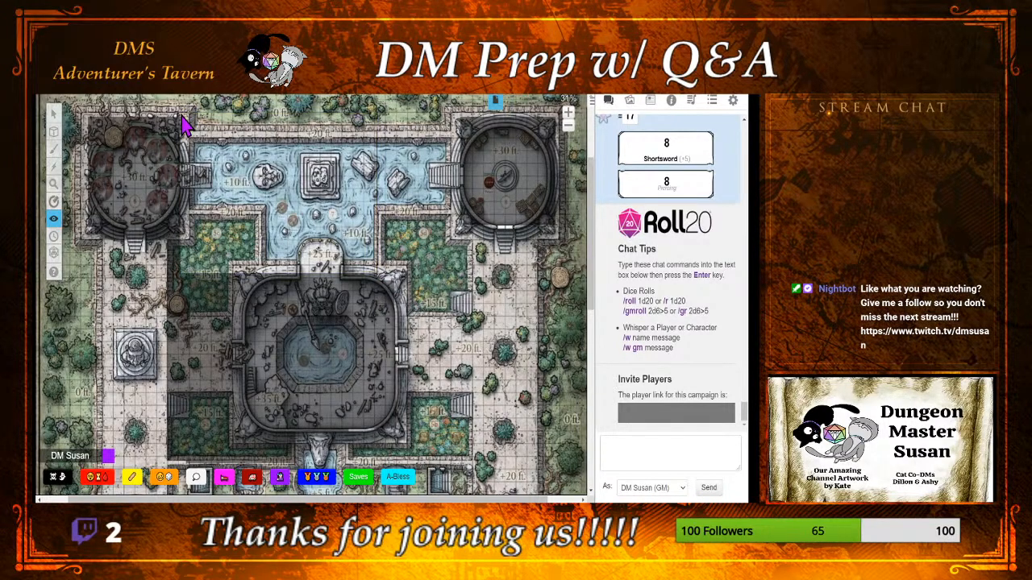
pyautogui.moveTo(375, 150); pyautogui.dragTo(405, 257)
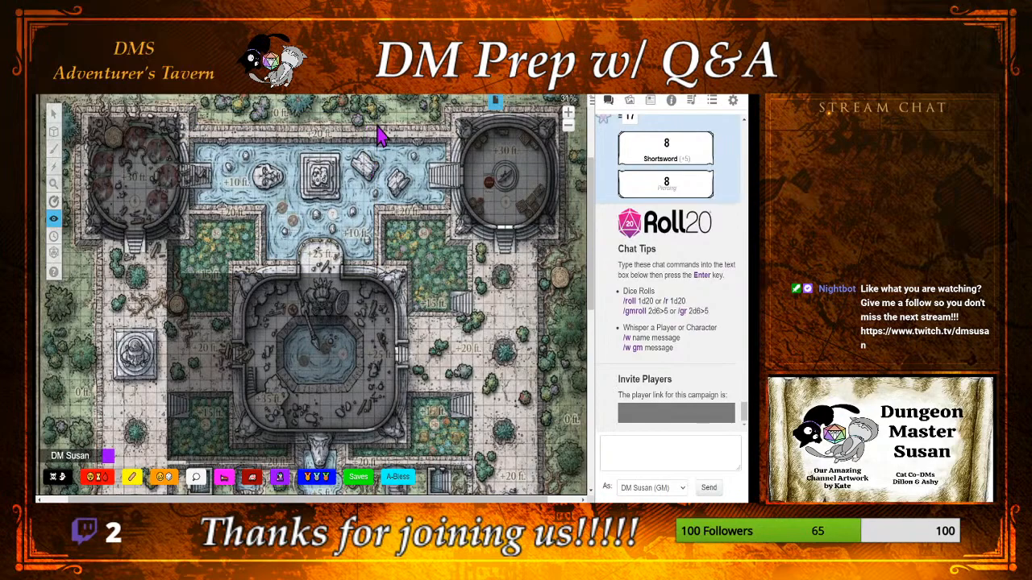
pyautogui.moveTo(373, 124); pyautogui.dragTo(362, 243)
pyautogui.moveTo(342, 107); pyautogui.dragTo(442, 288)
# Step: Reveal the gardens and path west of the central fountain building, its upper-left corner and the strip along its lower edge
pyautogui.moveTo(153, 237); pyautogui.dragTo(244, 463)
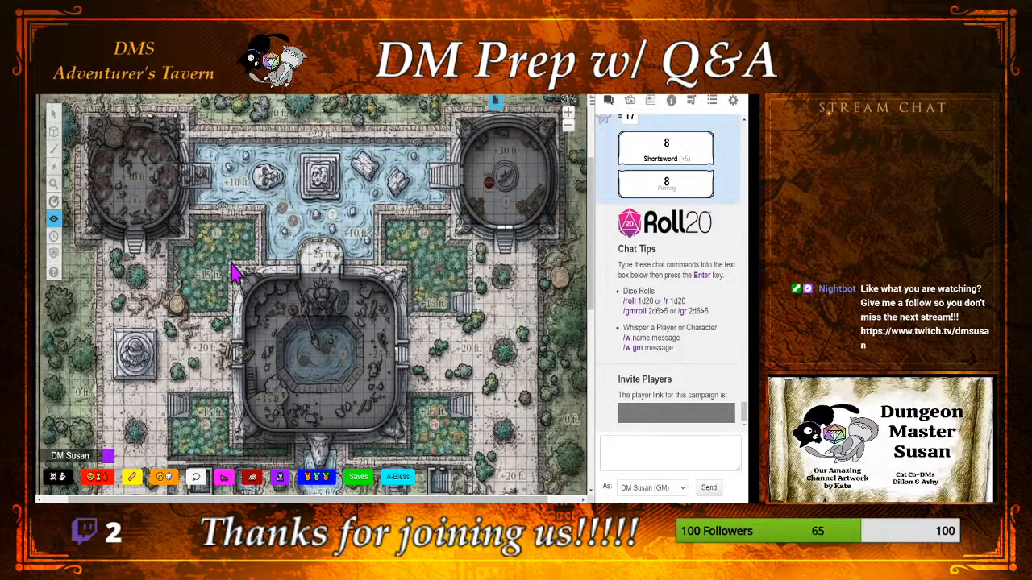
pyautogui.moveTo(227, 260); pyautogui.dragTo(254, 296)
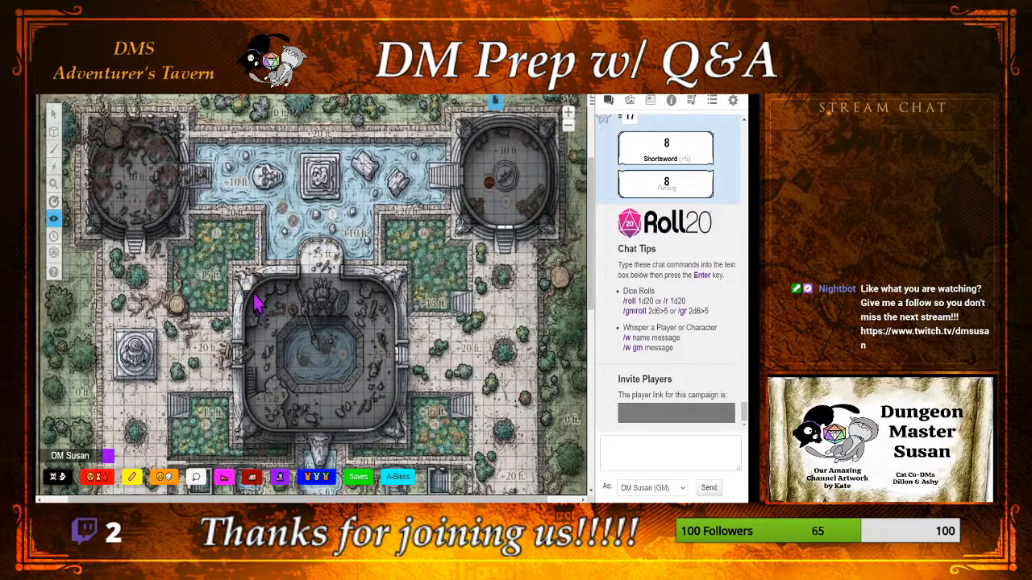
pyautogui.scroll(-2, 593, 256)
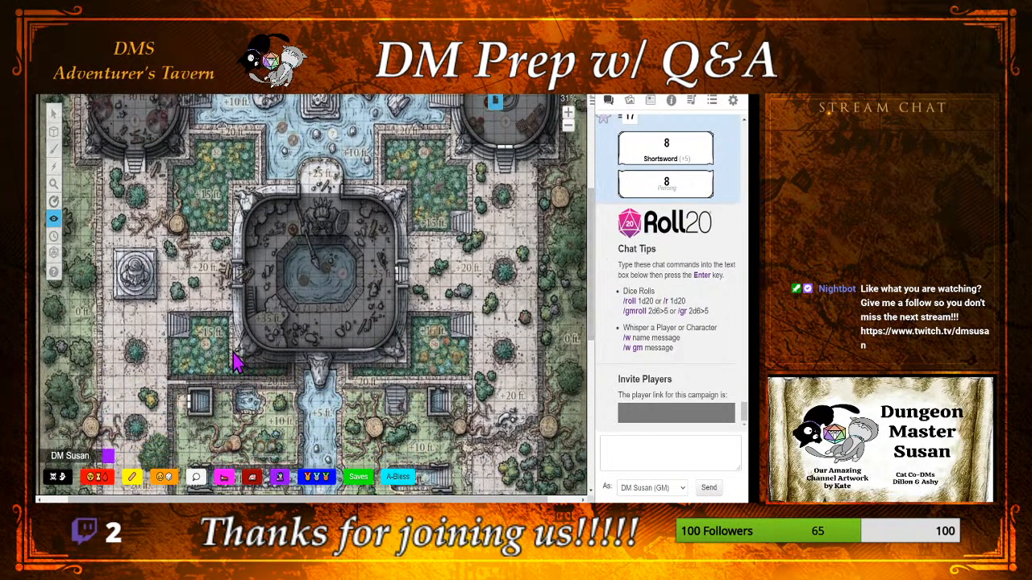
pyautogui.moveTo(233, 350); pyautogui.dragTo(435, 397)
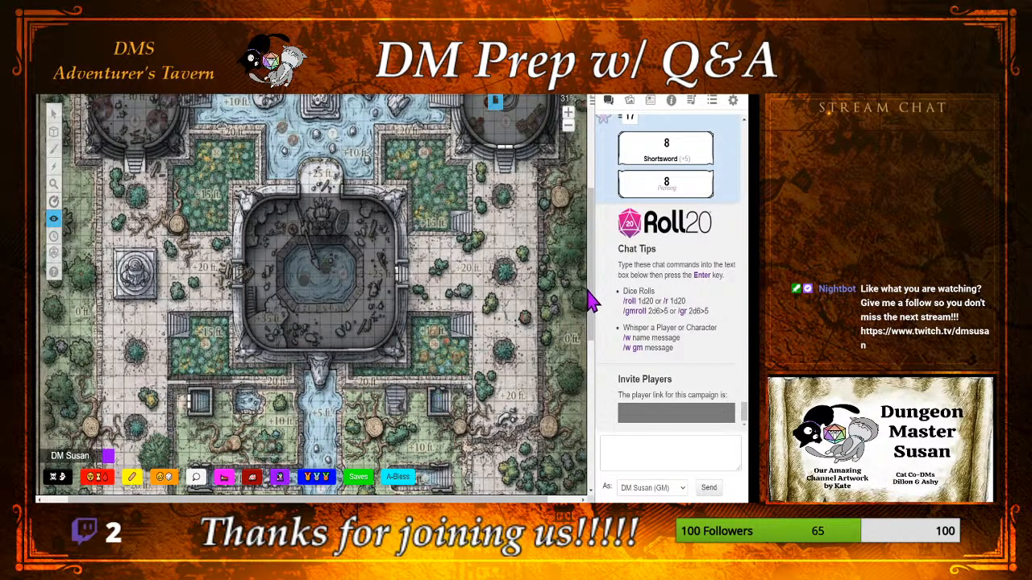
# Step: Switch to Polygon Reveal and uncover the corners along the upper edge of the upper-left round tower
pyautogui.scroll(2, 593, 274)
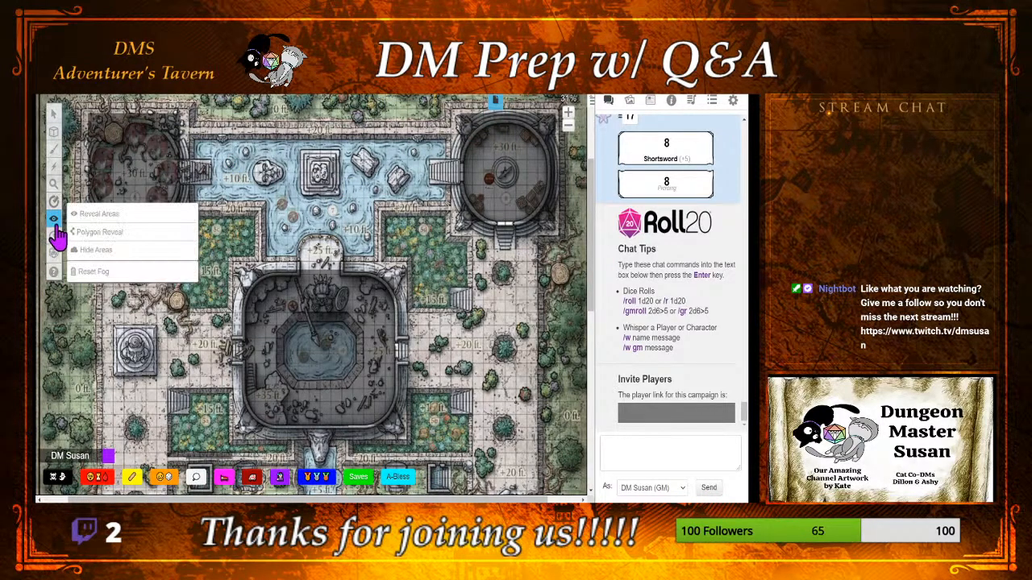
pyautogui.click(81, 250)
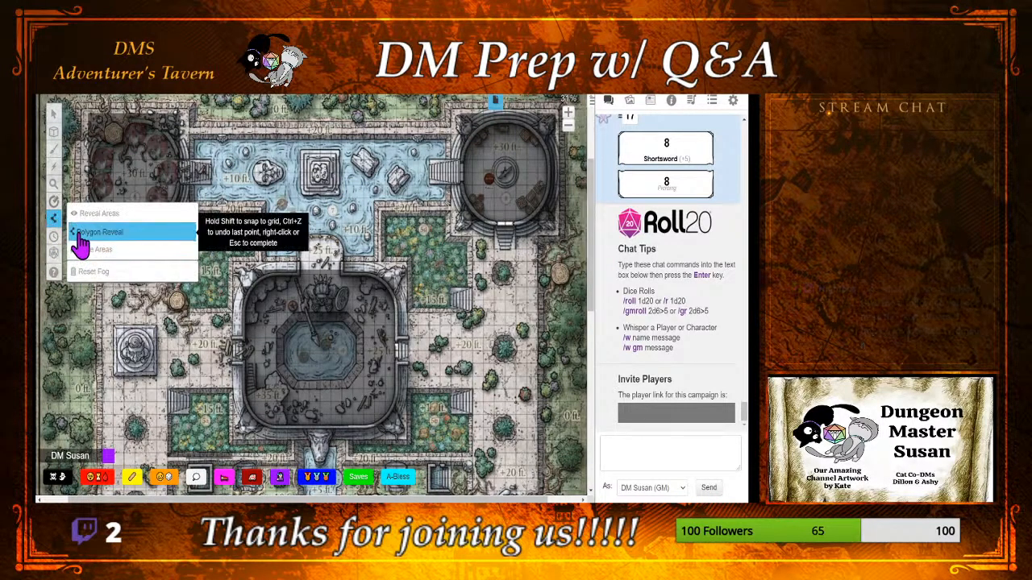
pyautogui.click(96, 233)
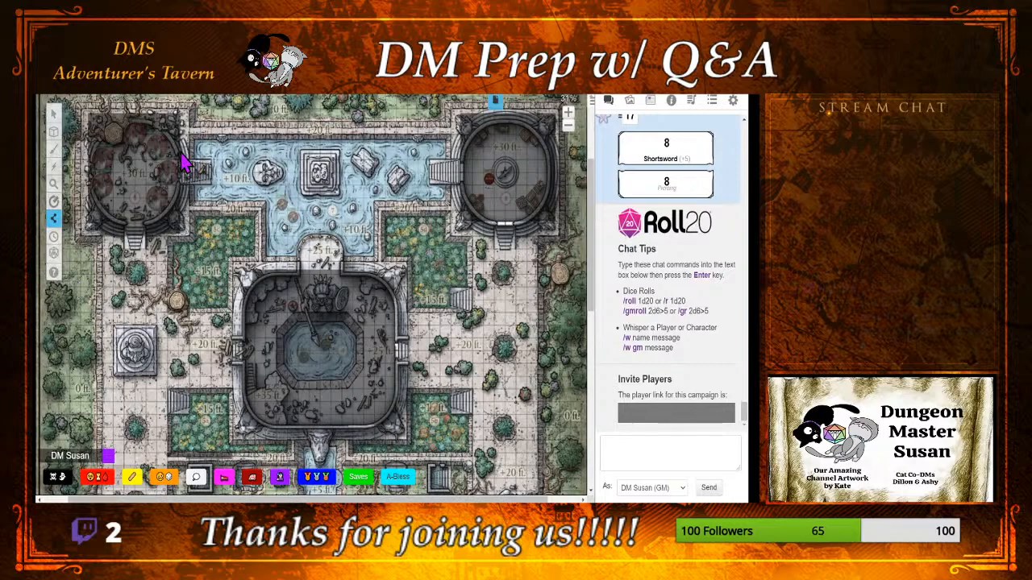
pyautogui.click(148, 98)
pyautogui.click(183, 107)
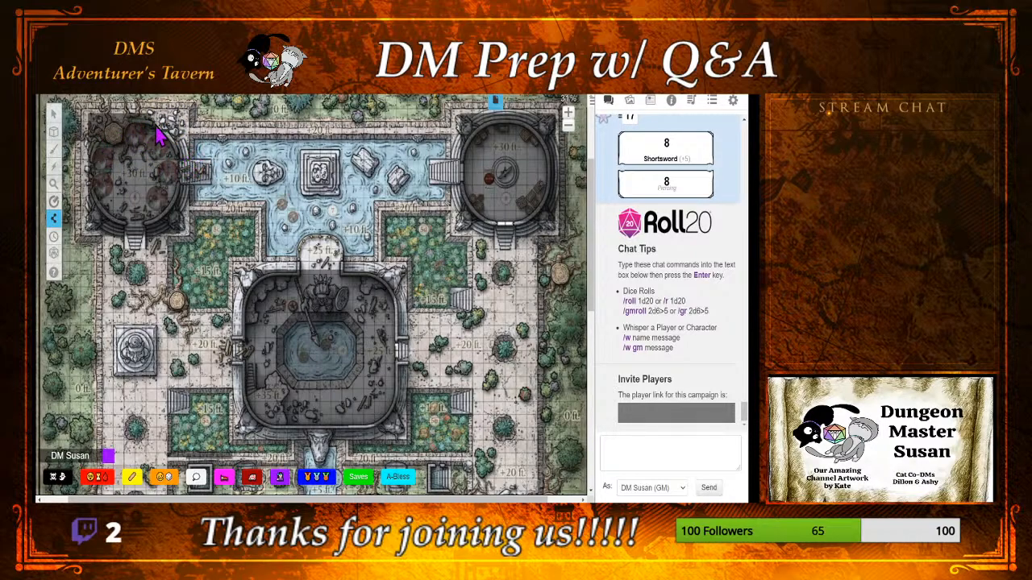
pyautogui.click(111, 134)
pyautogui.moveTo(105, 147); pyautogui.dragTo(186, 107)
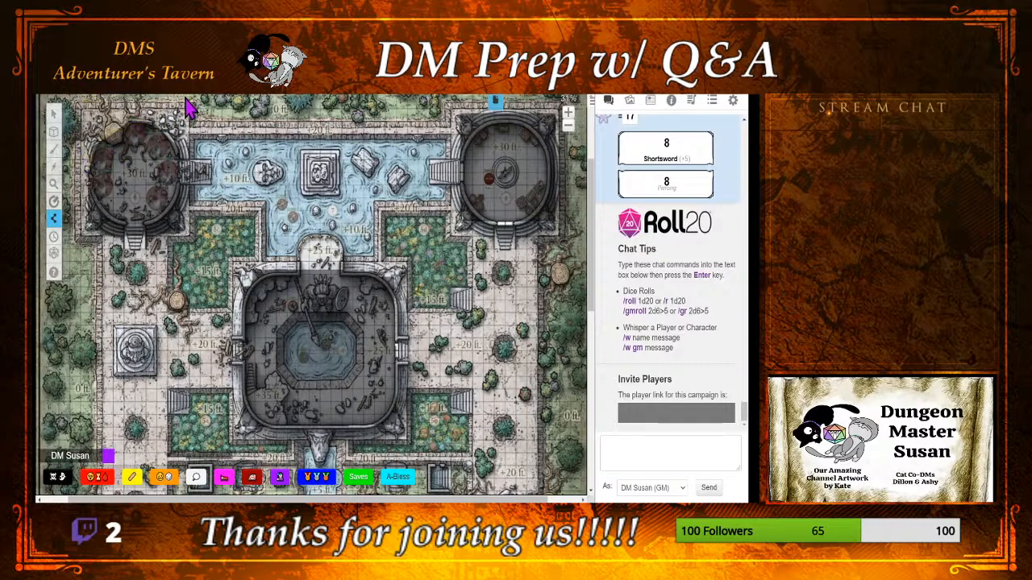
# Step: Uncover the lower-left corner outside the upper-left round tower's wall with a polygon reveal
pyautogui.click(104, 212)
pyautogui.click(128, 225)
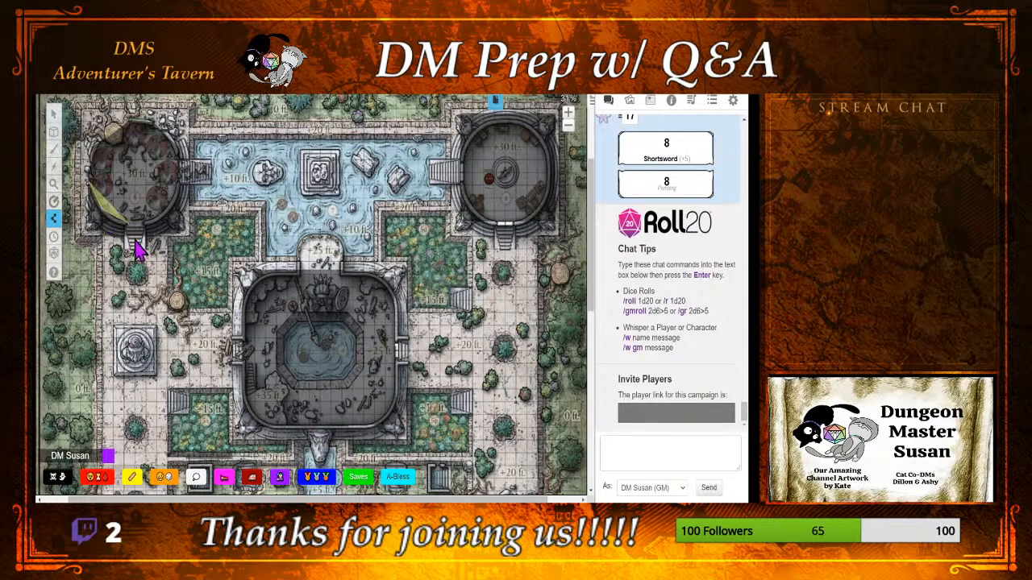
pyautogui.click(131, 257)
pyautogui.click(90, 267)
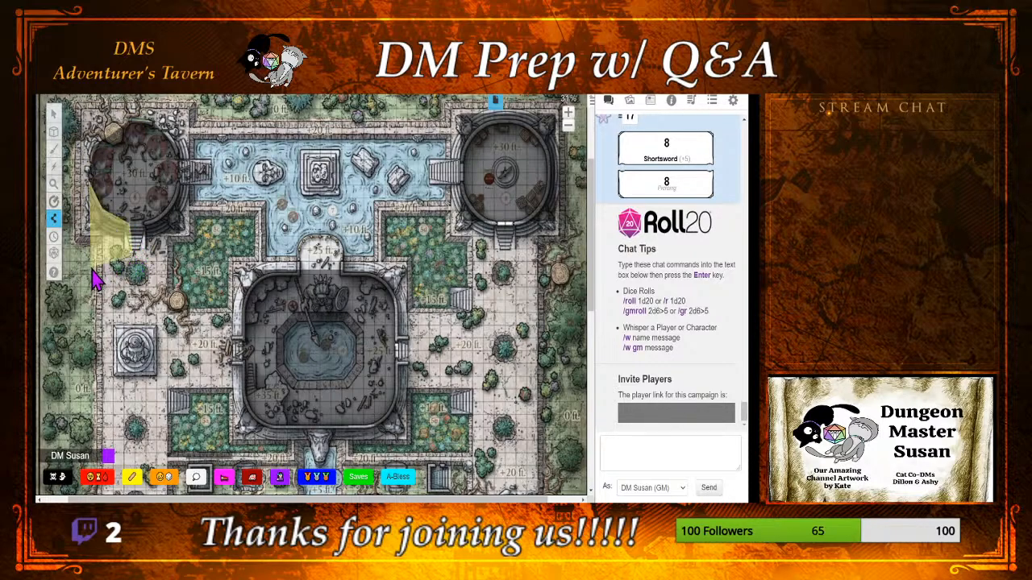
pyautogui.click(72, 212)
pyautogui.rightClick(71, 212)
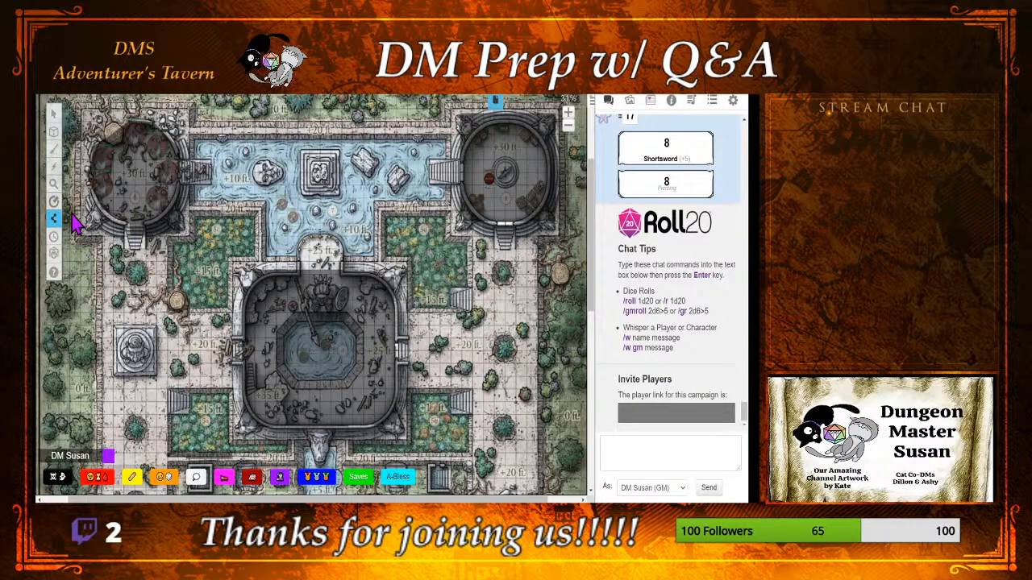
# Step: Uncover the lower-right corner outside the upper-left round tower's wall with a polygon reveal
pyautogui.click(170, 207)
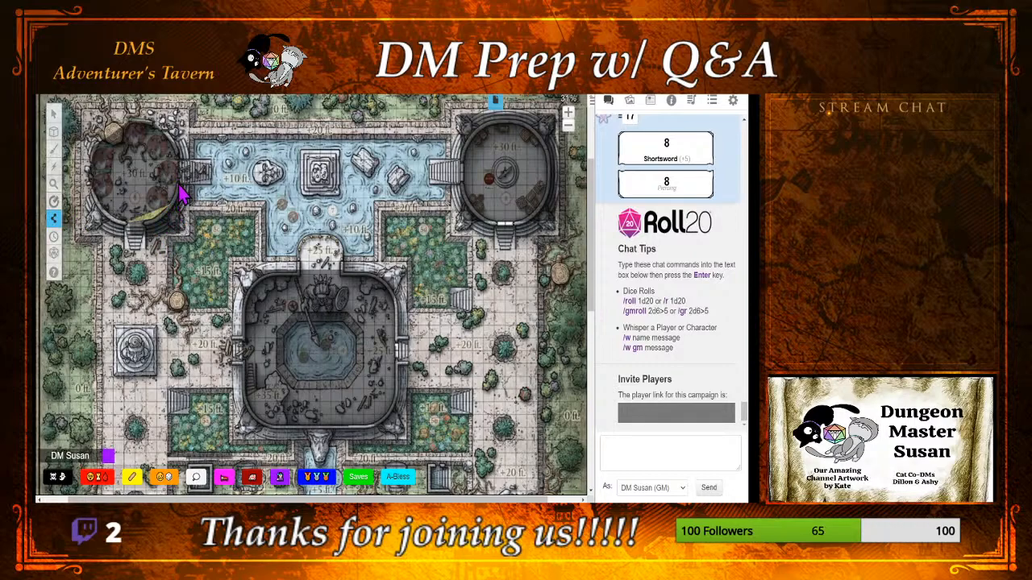
pyautogui.click(180, 184)
pyautogui.click(180, 169)
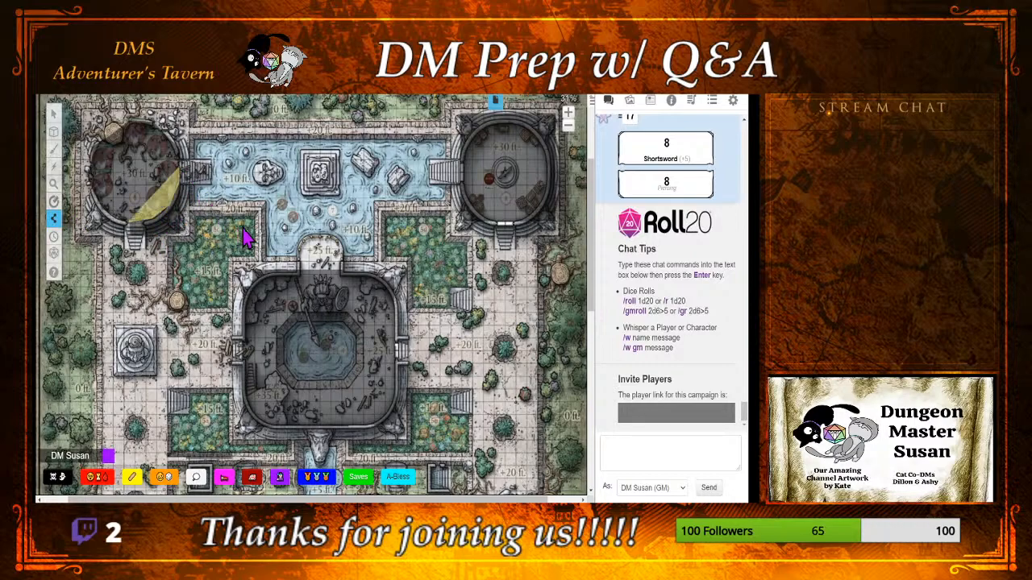
pyautogui.doubleClick(161, 313)
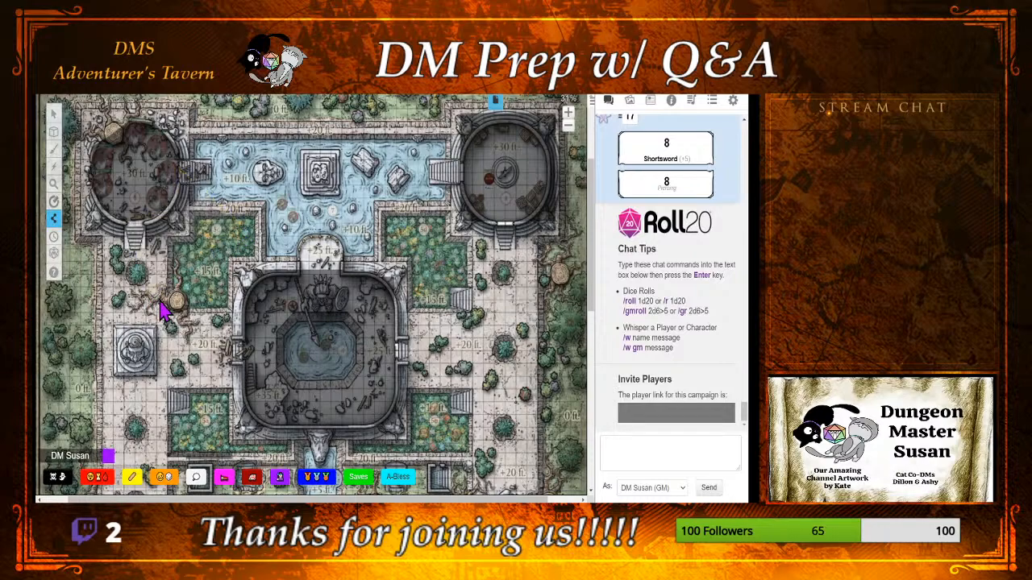
# Step: Uncover the upper-left corner outside the central fountain building's wall, down along its west side, with a polygon reveal
pyautogui.click(273, 277)
pyautogui.click(298, 274)
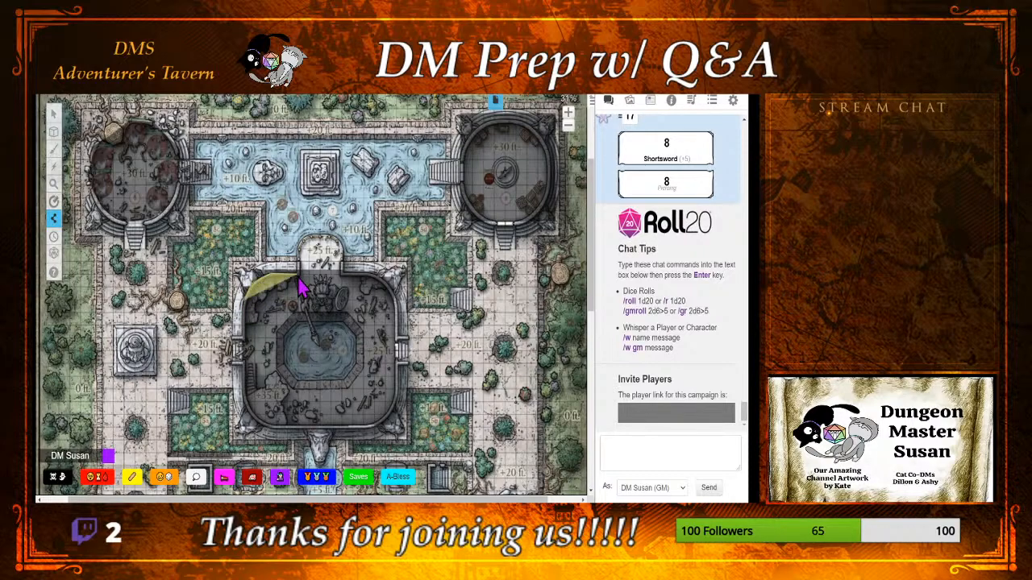
pyautogui.click(298, 250)
pyautogui.click(231, 260)
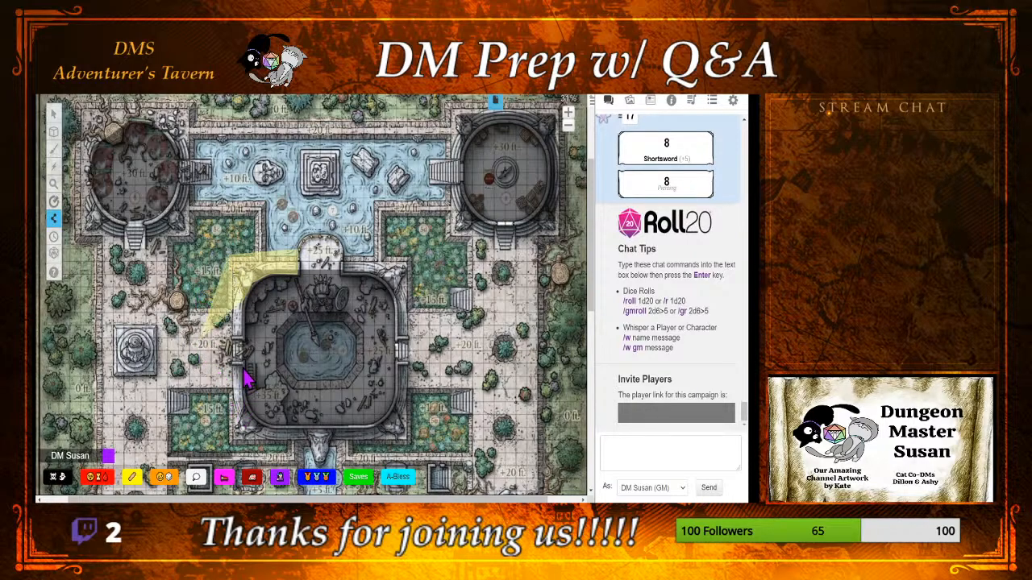
pyautogui.click(243, 367)
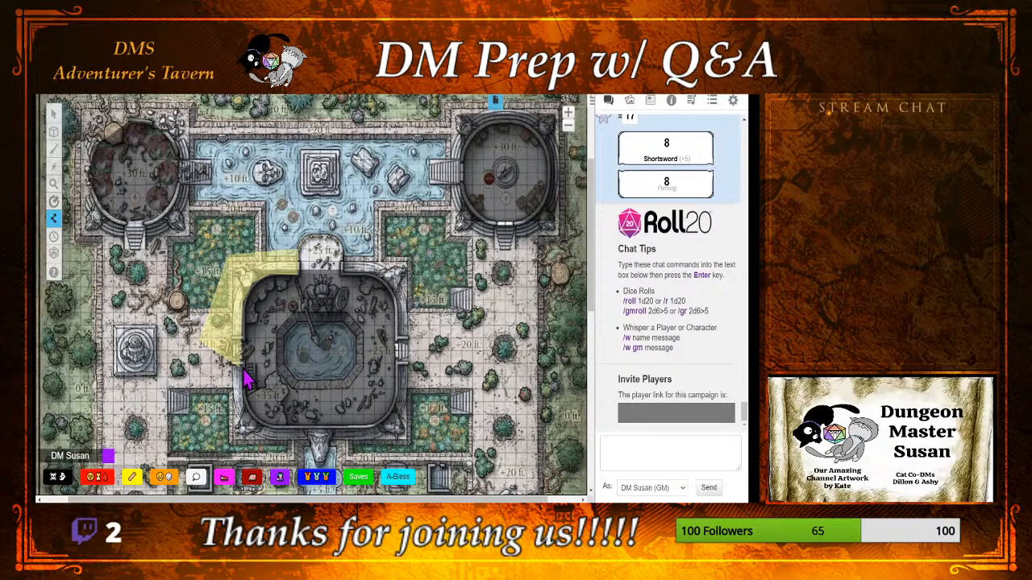
pyautogui.rightClick(243, 368)
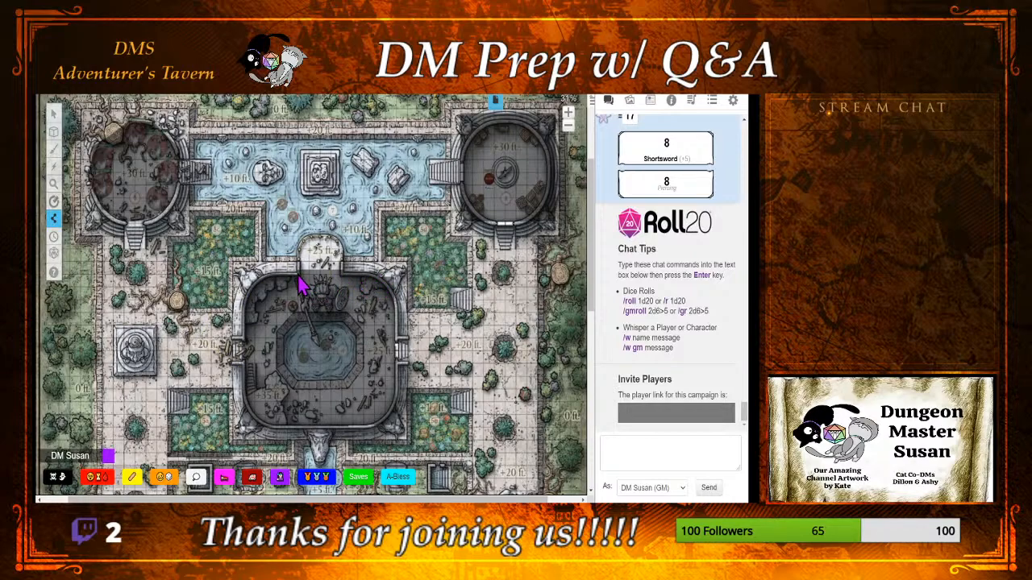
# Step: Uncover the upper-right corner outside the central fountain building's wall with a polygon reveal reaching into the garden and pool
pyautogui.click(362, 276)
pyautogui.click(382, 280)
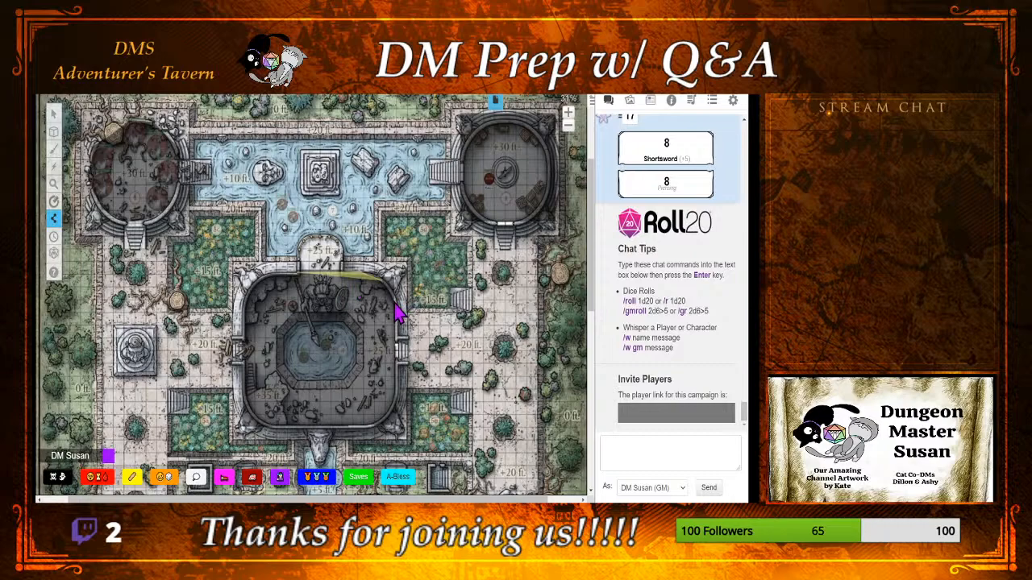
pyautogui.click(395, 300)
pyautogui.click(417, 296)
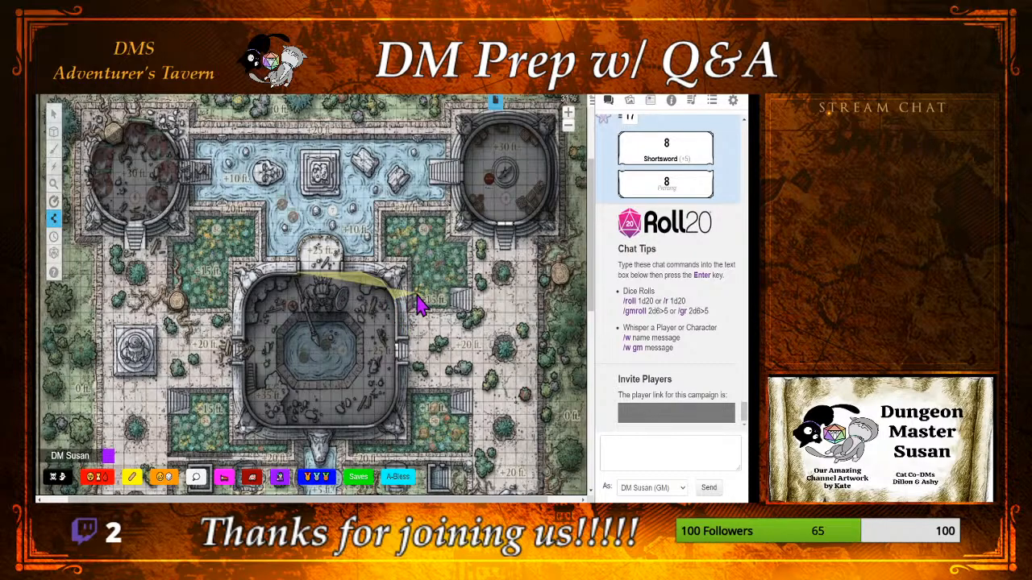
pyautogui.click(404, 230)
pyautogui.click(337, 204)
pyautogui.click(337, 204)
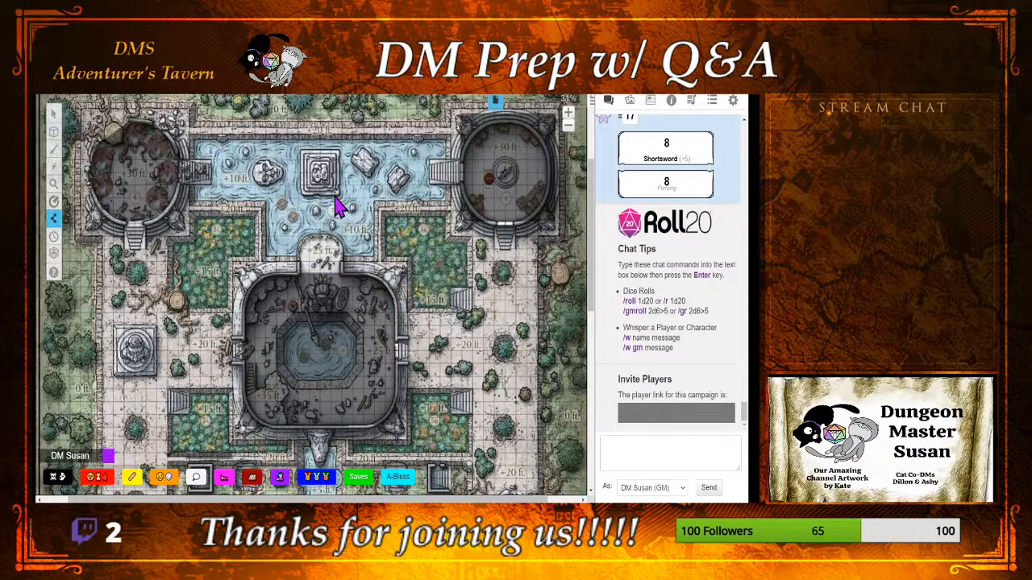
# Step: Bring the lower edge of the central fountain building and the grounds south of it into view
pyautogui.scroll(-3, 590, 315)
pyautogui.scroll(-3, 590, 318)
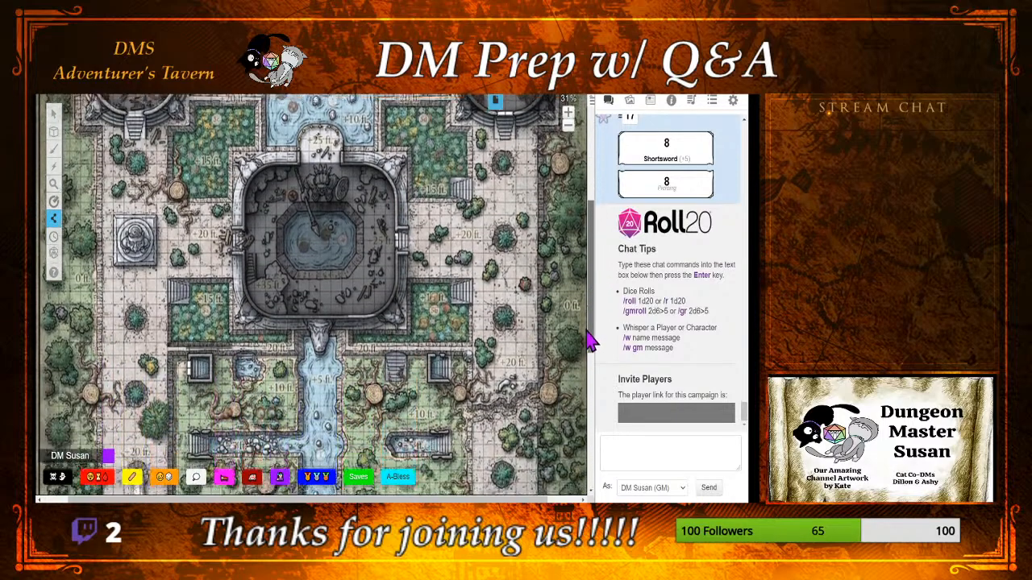
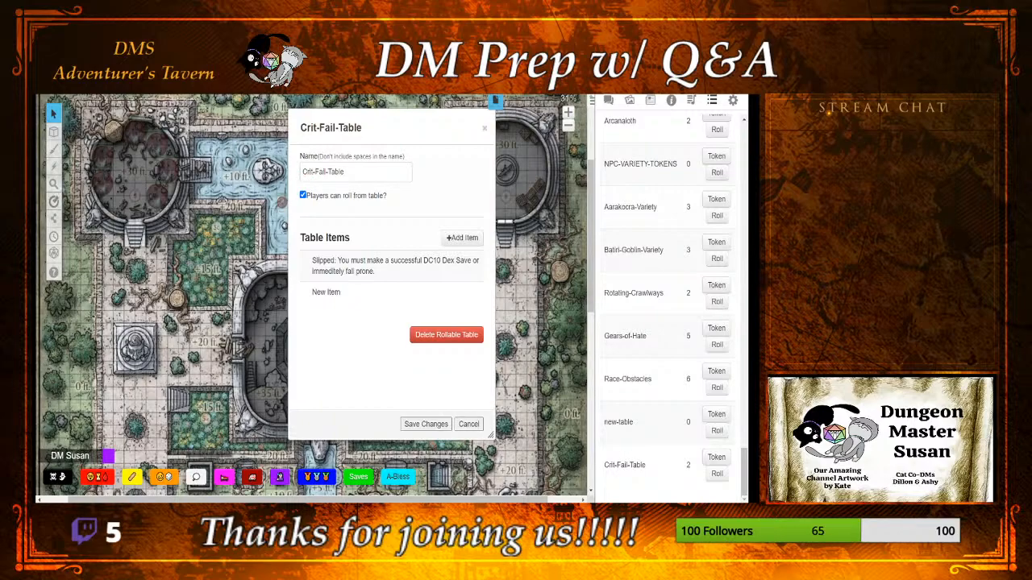
# Step: Enlarge the Crit-Fail-Table window and place the New Item editor beside it so the item list stays readable
pyautogui.moveTo(384, 129); pyautogui.dragTo(273, 121)
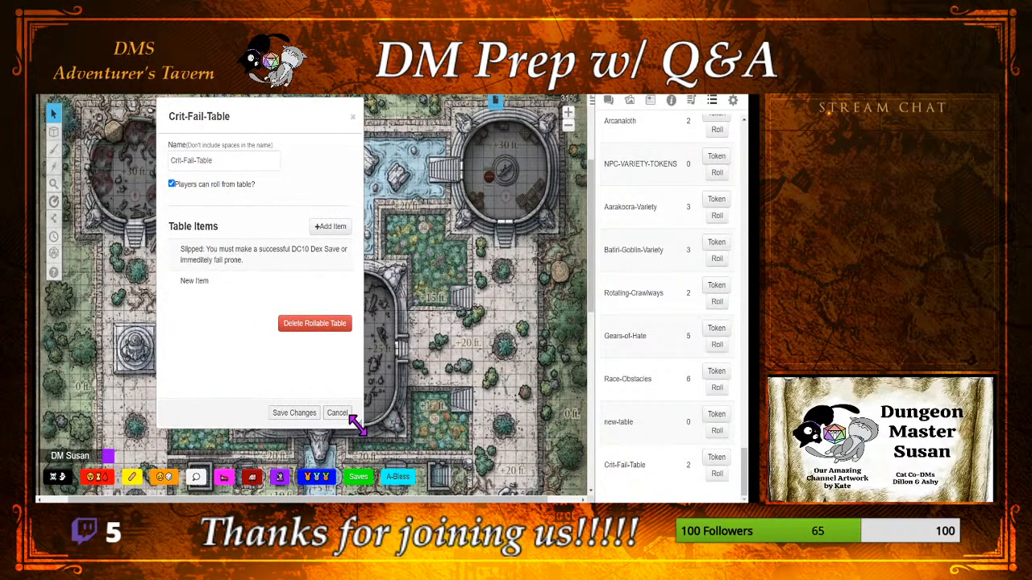
pyautogui.moveTo(360, 424); pyautogui.dragTo(437, 468)
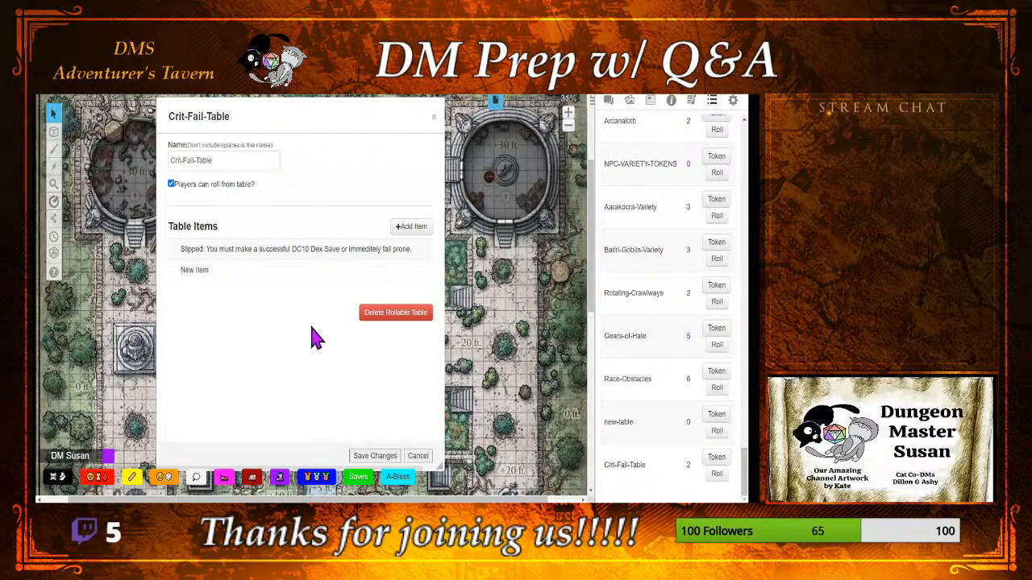
pyautogui.click(320, 279)
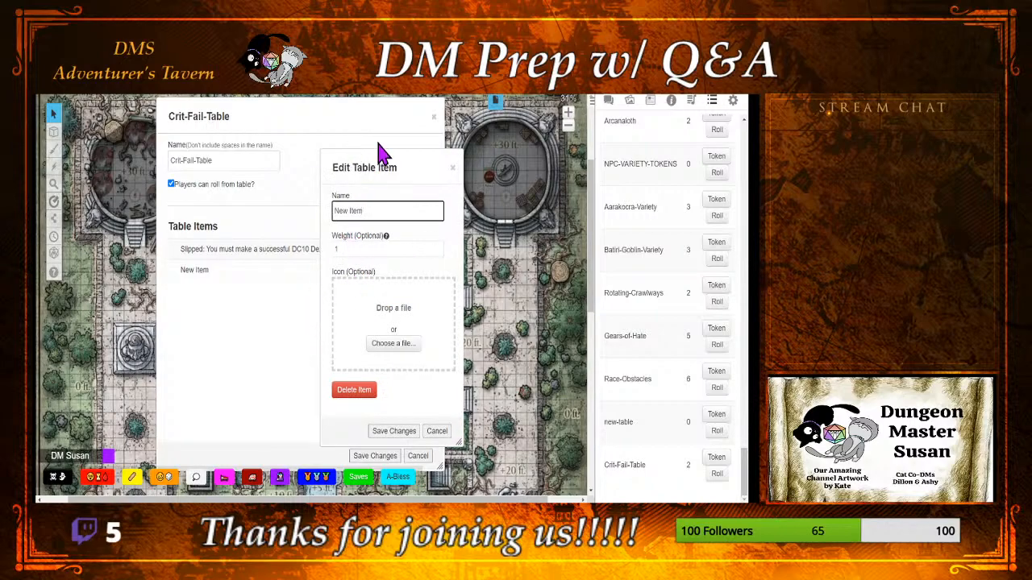
pyautogui.moveTo(382, 158); pyautogui.dragTo(502, 151)
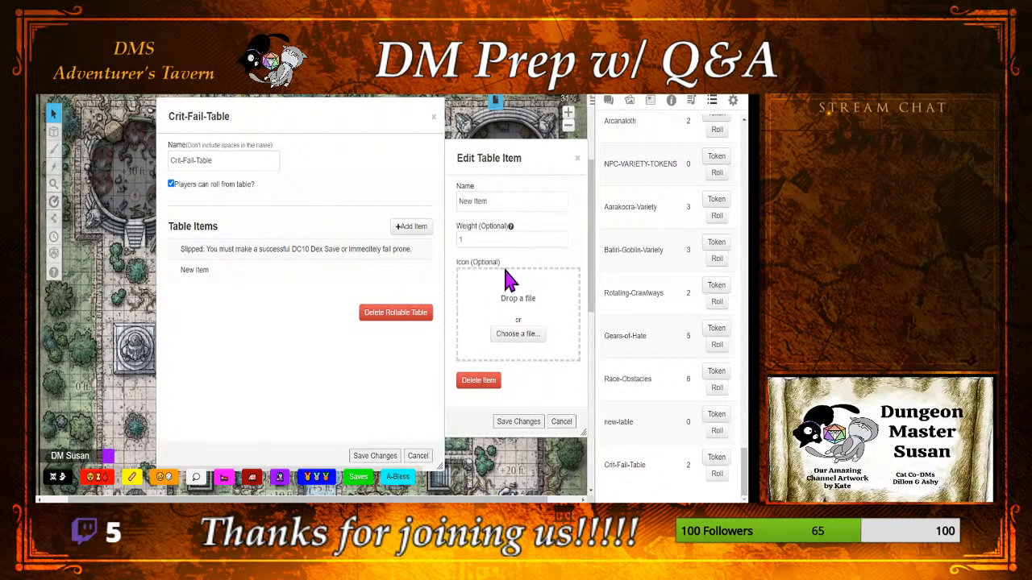
pyautogui.moveTo(497, 156)
pyautogui.mouseDown()
pyautogui.moveTo(459, 166)
pyautogui.moveTo(483, 166)
pyautogui.mouseUp()
# Step: Name the new table item "Drop Weapon: You dropped your weapon and it fell 5 ft away" and save it
pyautogui.click(484, 207)
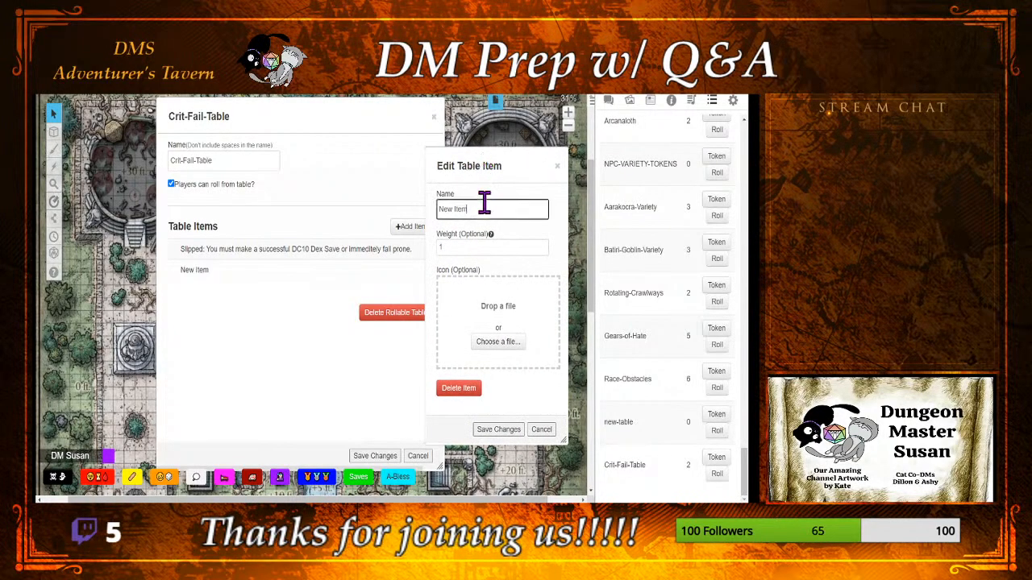
pyautogui.press('BackSpace')
pyautogui.press('BackSpace')
pyautogui.press('BackSpace')
pyautogui.press('BackSpace')
pyautogui.press('BackSpace')
pyautogui.press('BackSpace')
pyautogui.press('BackSpace')
pyautogui.press('BackSpace')
pyautogui.write('Drop Weapon')
pyautogui.write(': You dropped your weapon and i')
pyautogui.write('t fell 5 ft away')
pyautogui.click(449, 246)
pyautogui.doubleClick(448, 246)
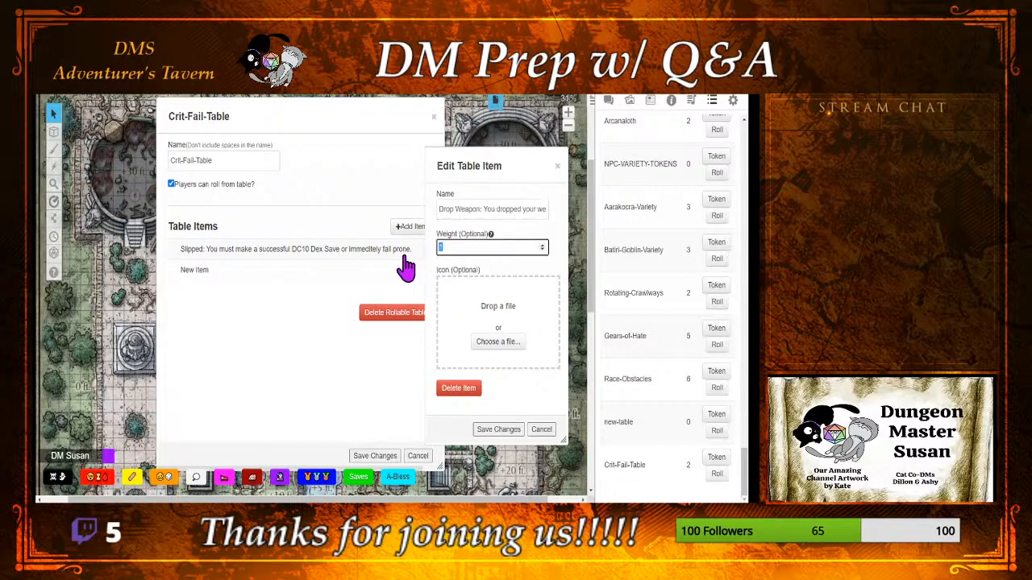
pyautogui.click(489, 429)
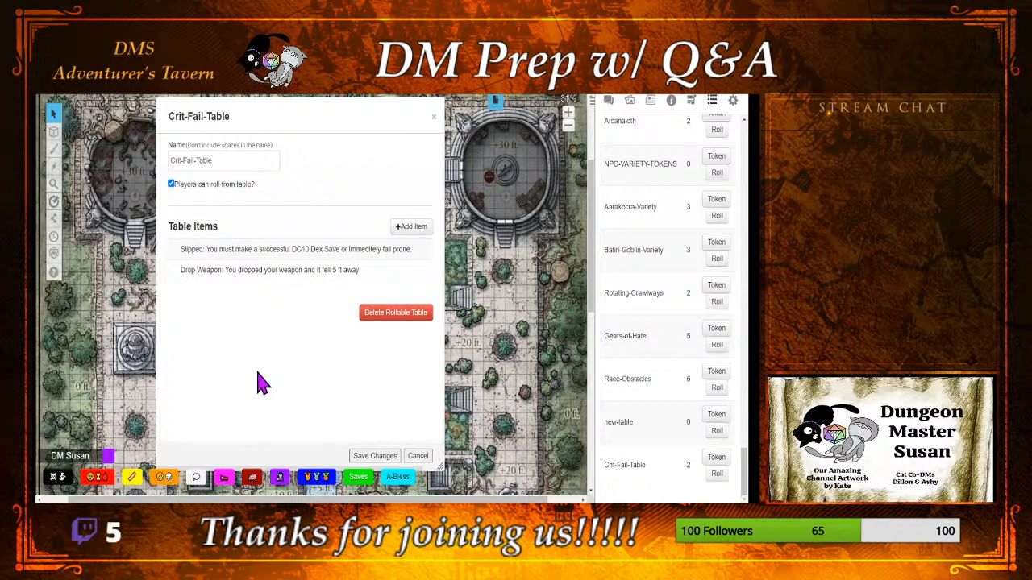
# Step: Correct the misspelled word to "immediately" in the Slipped item's name and save the item
pyautogui.click(249, 250)
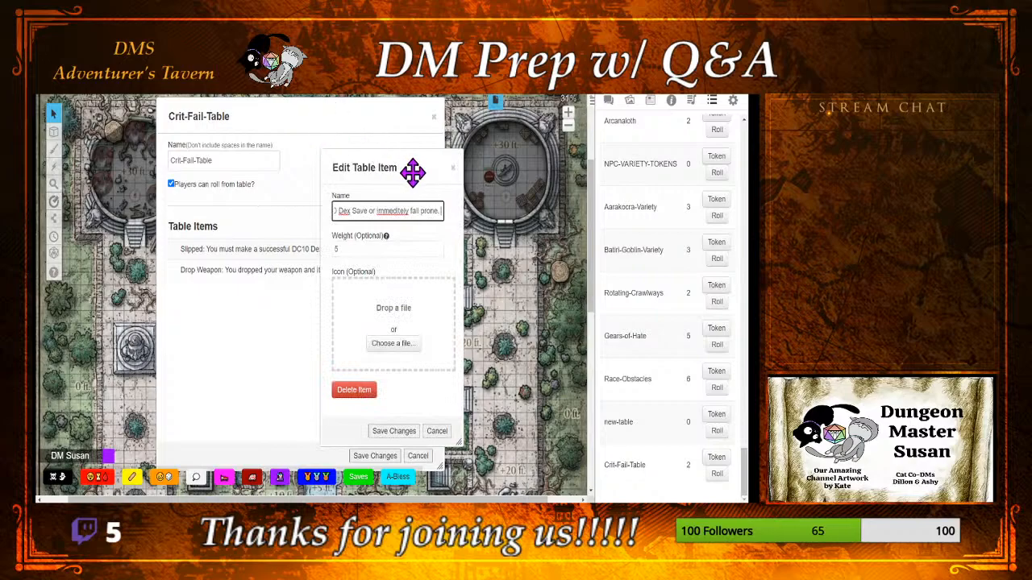
pyautogui.doubleClick(394, 211)
pyautogui.write('Immediately')
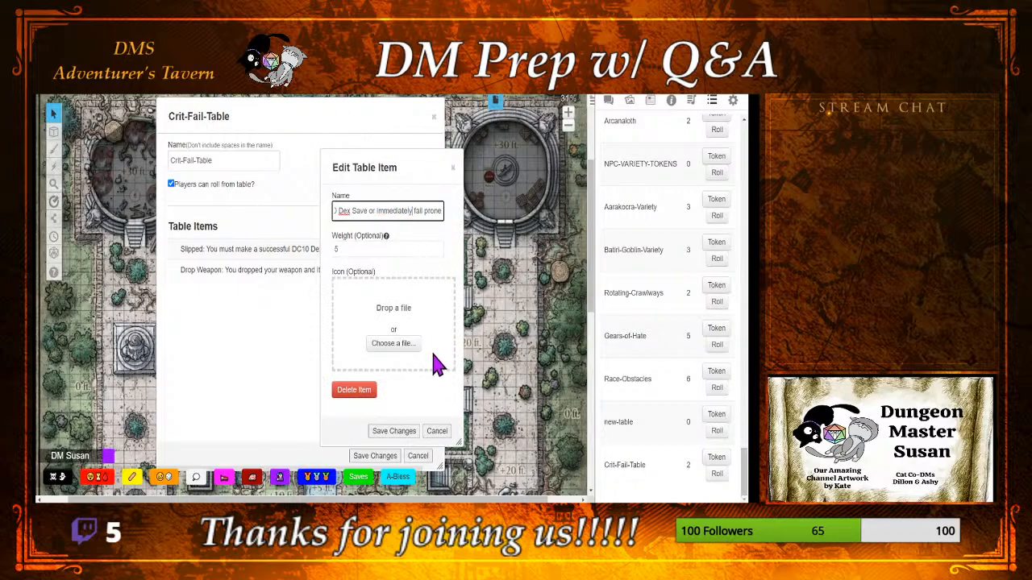
pyautogui.click(408, 440)
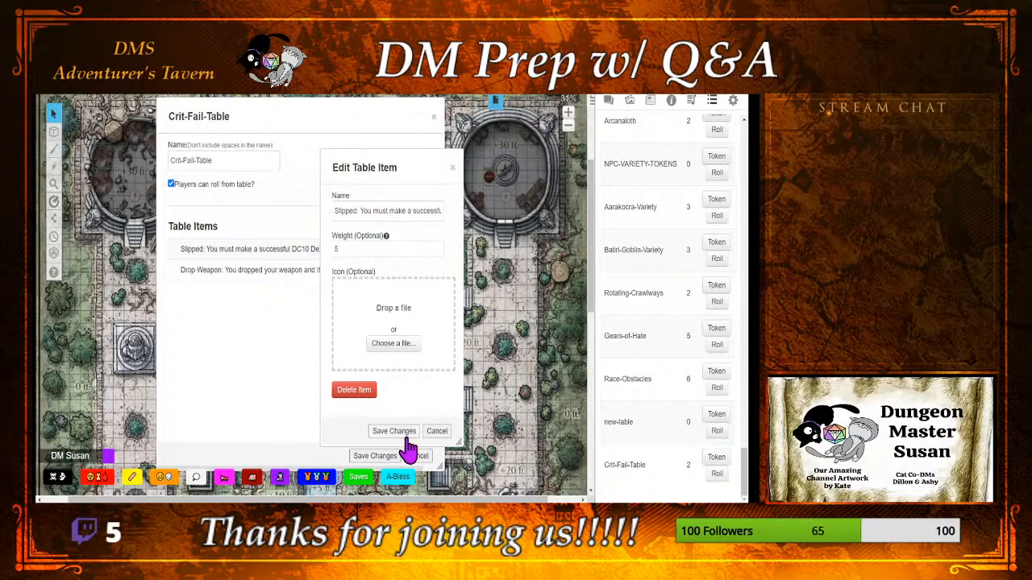
pyautogui.click(407, 436)
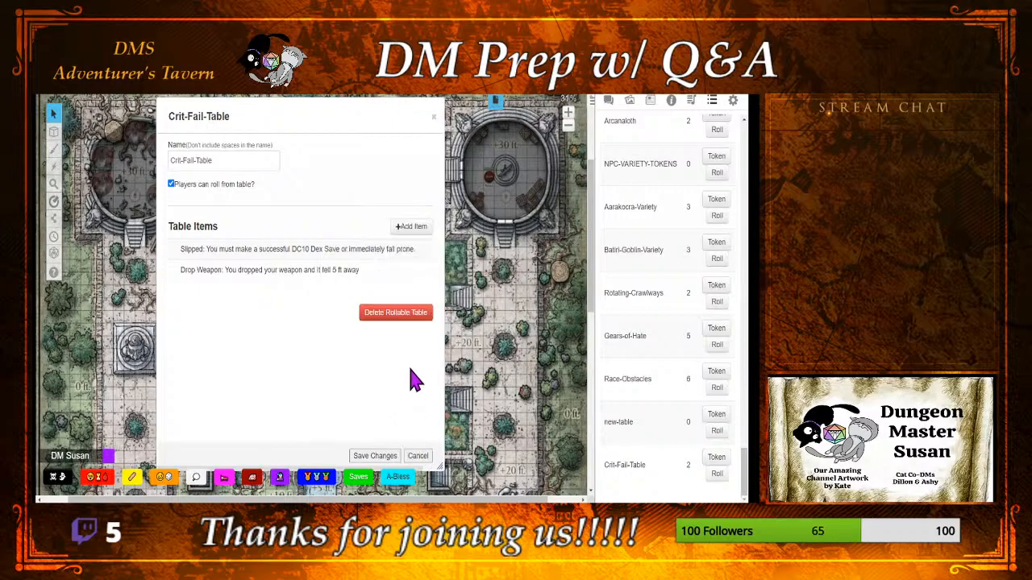
# Step: Add a third item to Crit-Fail-Table and show the game chat alongside its editor
pyautogui.click(413, 228)
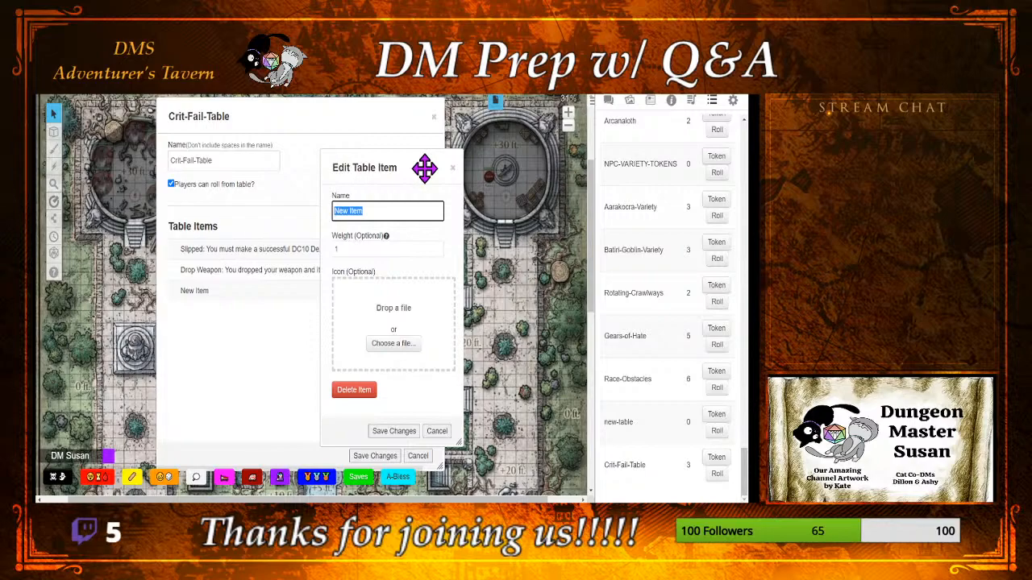
pyautogui.click(606, 101)
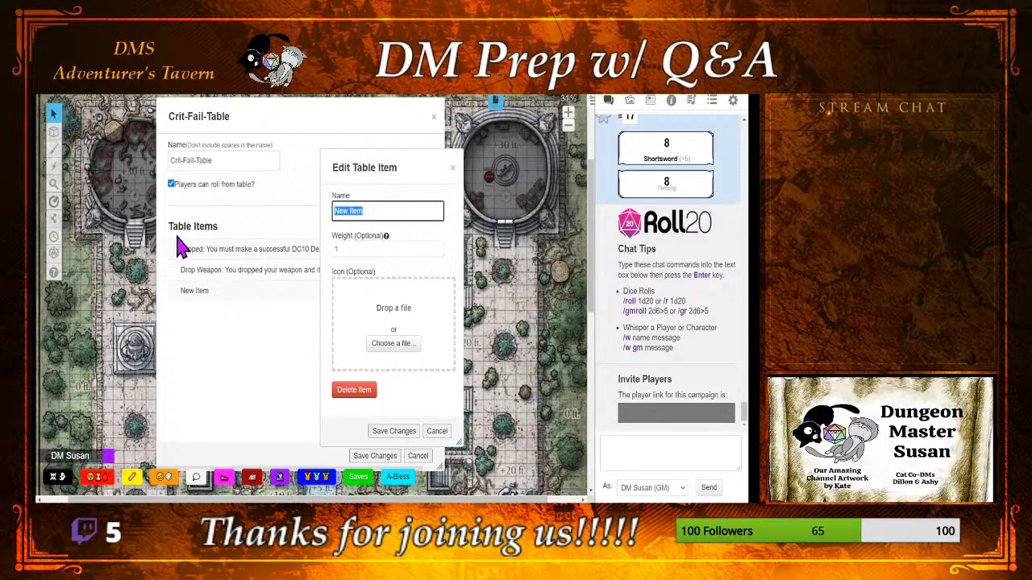
pyautogui.press('BackSpace')
pyautogui.write('Dir')
pyautogui.write('t in your')
pyautogui.press('BackSpace')
pyautogui.press('BackSpace')
pyautogui.press('BackSpace')
pyautogui.press('BackSpace')
pyautogui.press('BackSpace')
pyautogui.press('BackSpace')
pyautogui.press('BackSpace')
pyautogui.press('BackSpace')
pyautogui.press('BackSpace')
pyautogui.press('BackSpace')
pyautogui.press('BackSpace')
pyautogui.press('BackSpace')
pyautogui.write('Sun')
pyautogui.press('BackSpace')
pyautogui.press('BackSpace')
pyautogui.press('BackSpace')
pyautogui.write('ight in your Eyes:')
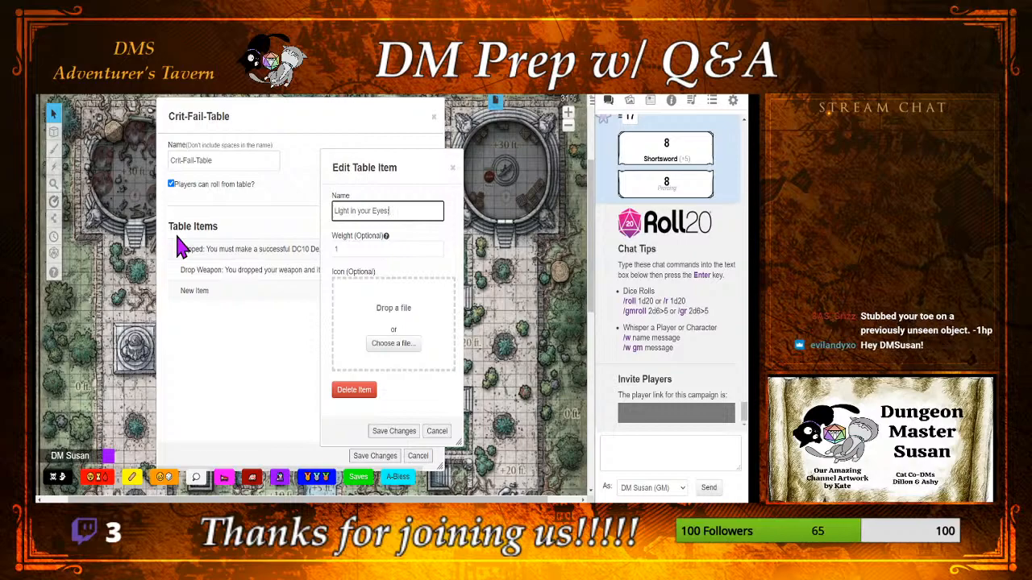
# Step: Name the item "Stubbed your toe: You didn't see that rock in your path and stubbed your toe - Take 1 point of damage" and save
pyautogui.press('BackSpace')
pyautogui.press('BackSpace')
pyautogui.press('BackSpace')
pyautogui.press('BackSpace')
pyautogui.press('BackSpace')
pyautogui.press('BackSpace')
pyautogui.press('BackSpace')
pyautogui.press('BackSpace')
pyautogui.press('BackSpace')
pyautogui.press('BackSpace')
pyautogui.press('BackSpace')
pyautogui.press('BackSpace')
pyautogui.press('BackSpace')
pyautogui.press('BackSpace')
pyautogui.press('BackSpace')
pyautogui.press('BackSpace')
pyautogui.press('BackSpace')
pyautogui.press('BackSpace')
pyautogui.press('BackSpace')
pyautogui.press('BackSpace')
pyautogui.write('Stubbed your toe:')
pyautogui.write('You didnt')
pyautogui.press('BackSpace')
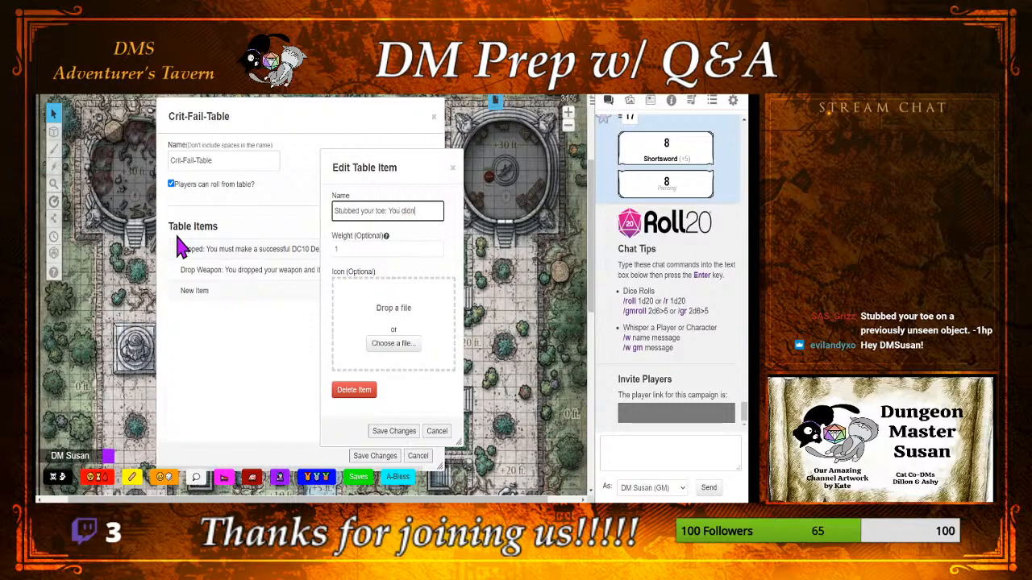
pyautogui.write("'t see that i")
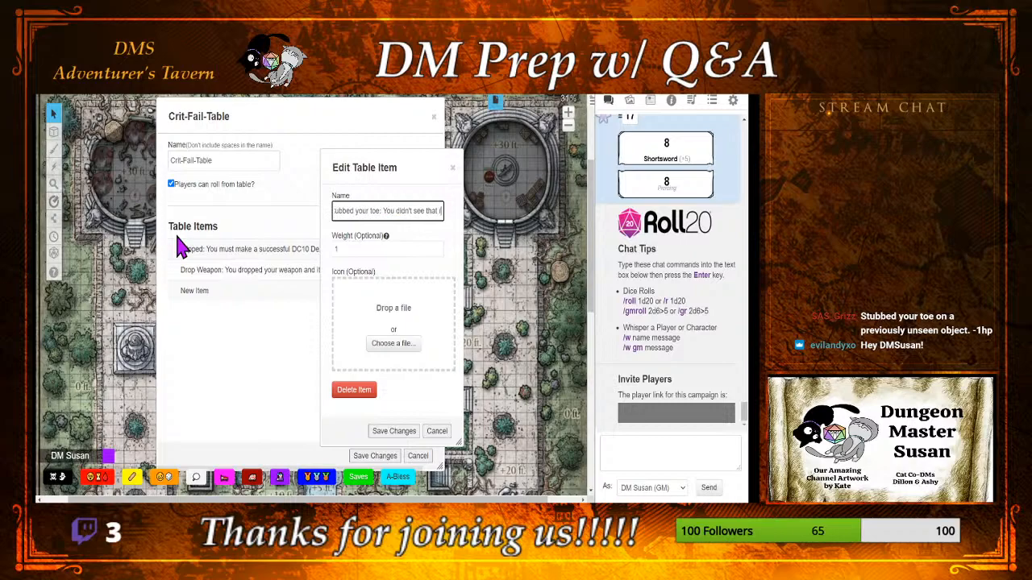
pyautogui.write('rock in th')
pyautogui.press('BackSpace')
pyautogui.press('BackSpace')
pyautogui.write('your path and stubbed your toe -')
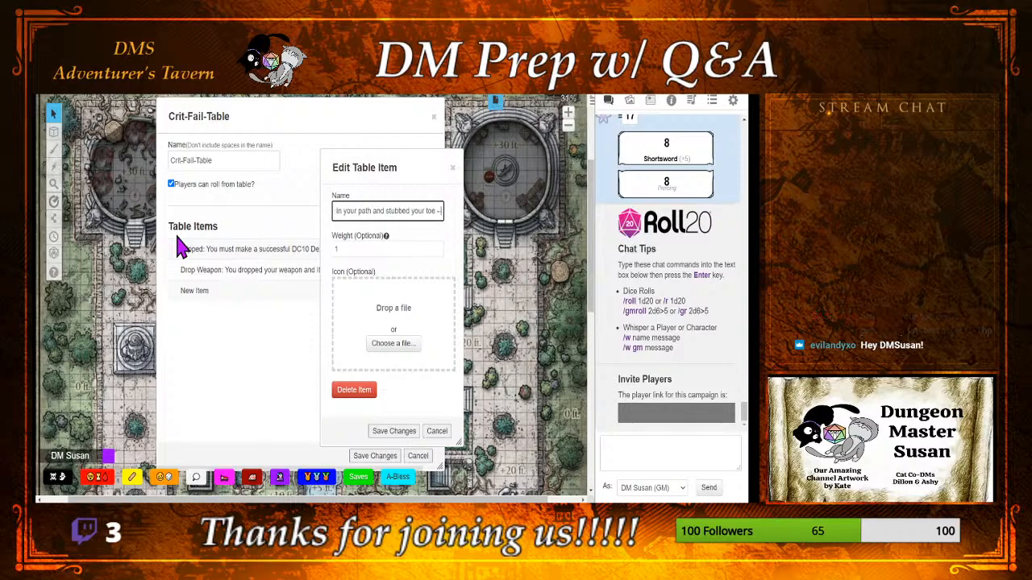
pyautogui.write(' Take 1 pd')
pyautogui.write('int of damage')
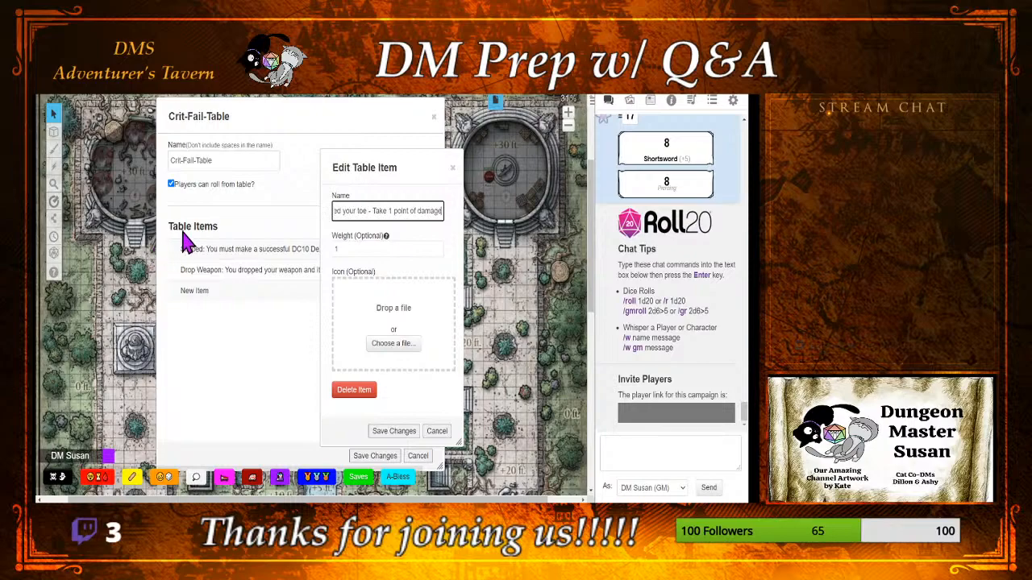
pyautogui.click(389, 435)
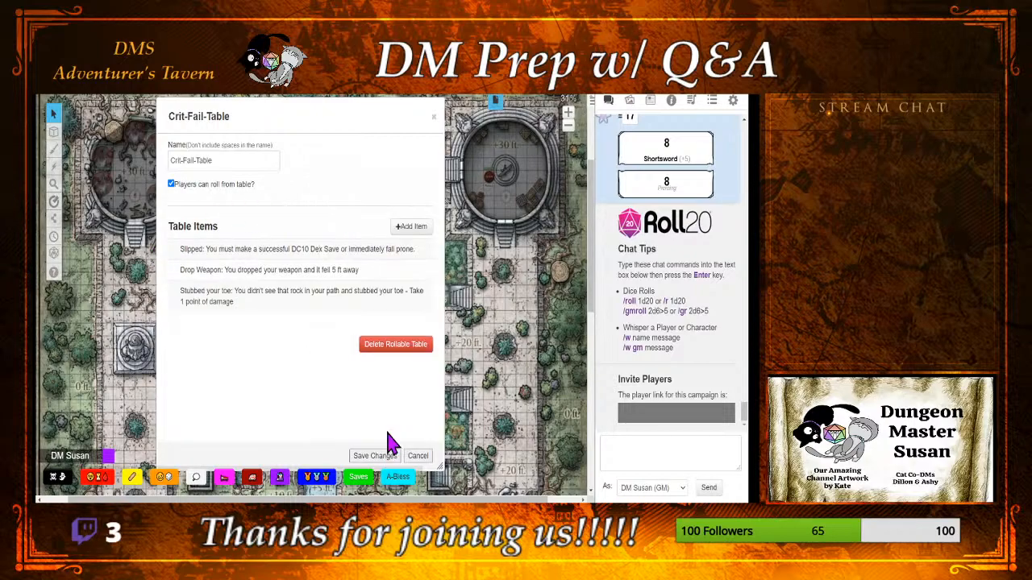
# Step: Add an item named "There is a Light in your eyes: Momentarily blinded till the start of your next turn" with weight 5 and save it
pyautogui.click(413, 228)
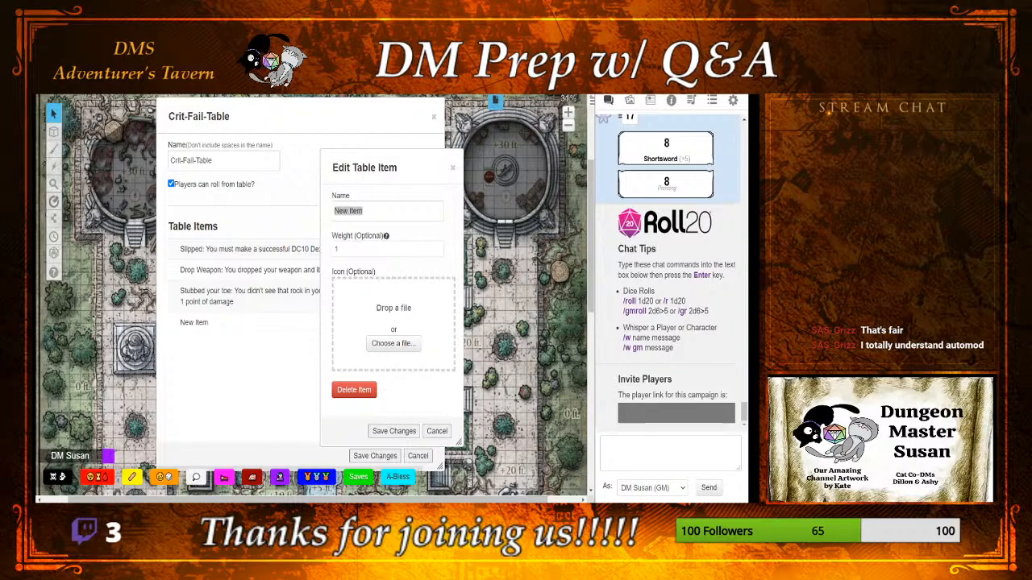
pyautogui.click(428, 207)
pyautogui.press('BackSpace')
pyautogui.press('BackSpace')
pyautogui.press('BackSpace')
pyautogui.press('BackSpace')
pyautogui.press('BackSpace')
pyautogui.press('BackSpace')
pyautogui.press('BackSpace')
pyautogui.press('BackSpace')
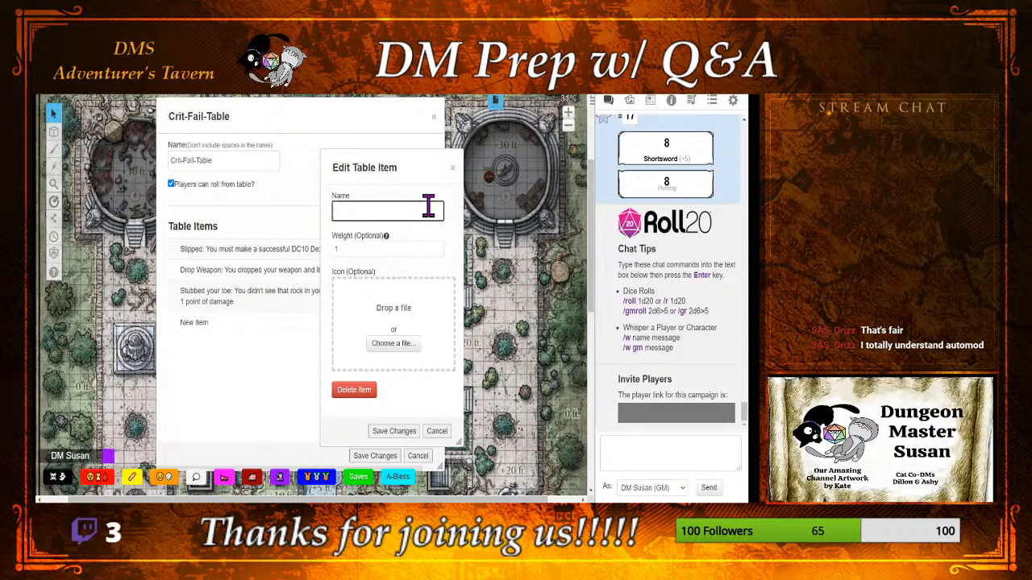
pyautogui.write('There is a Light in yo')
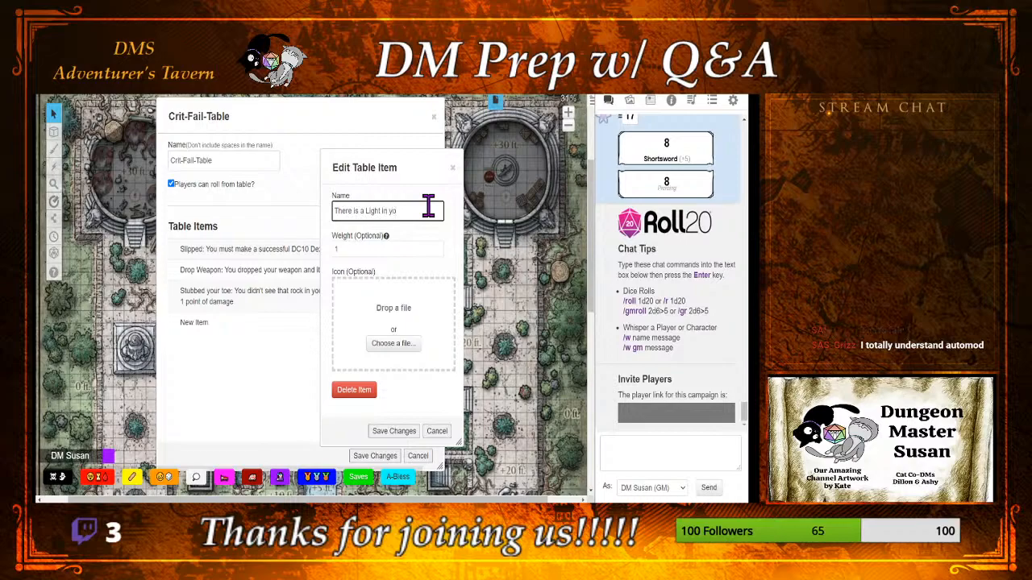
pyautogui.write('ur eyes! Momentar')
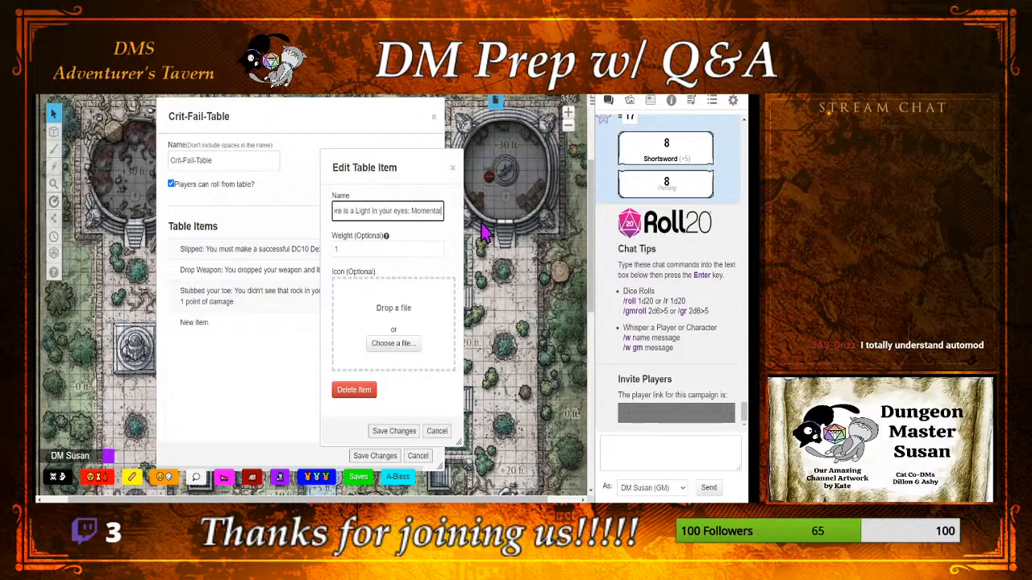
pyautogui.write('ily b')
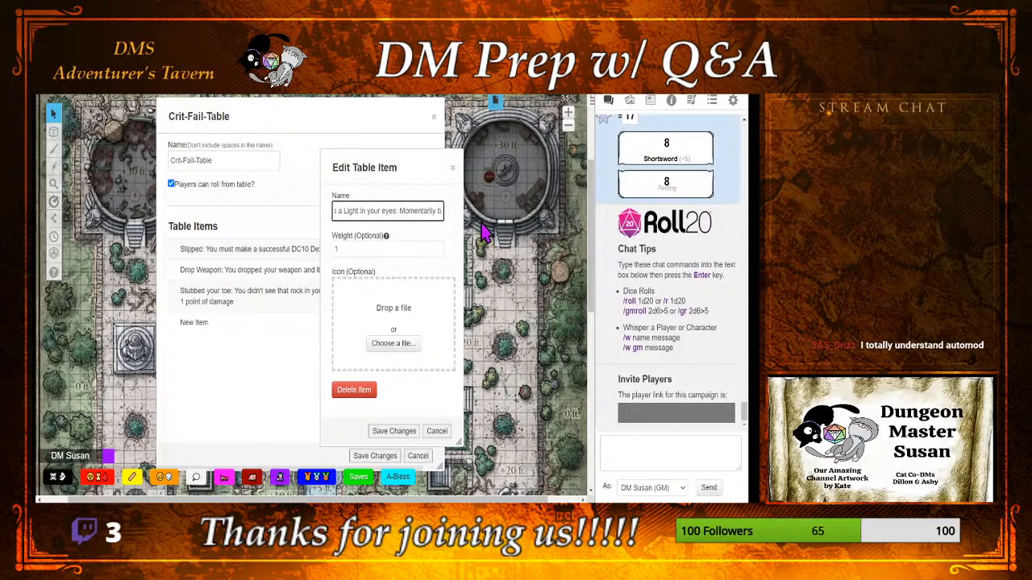
pyautogui.write('linded')
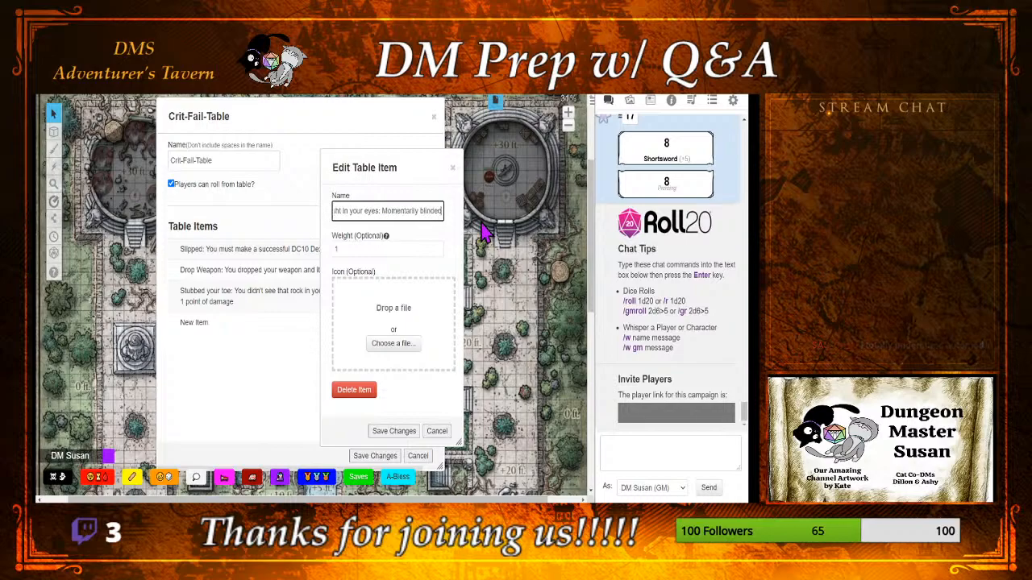
pyautogui.write(' ti')
pyautogui.write('ll your')
pyautogui.press('BackSpace')
pyautogui.press('BackSpace')
pyautogui.press('BackSpace')
pyautogui.press('BackSpace')
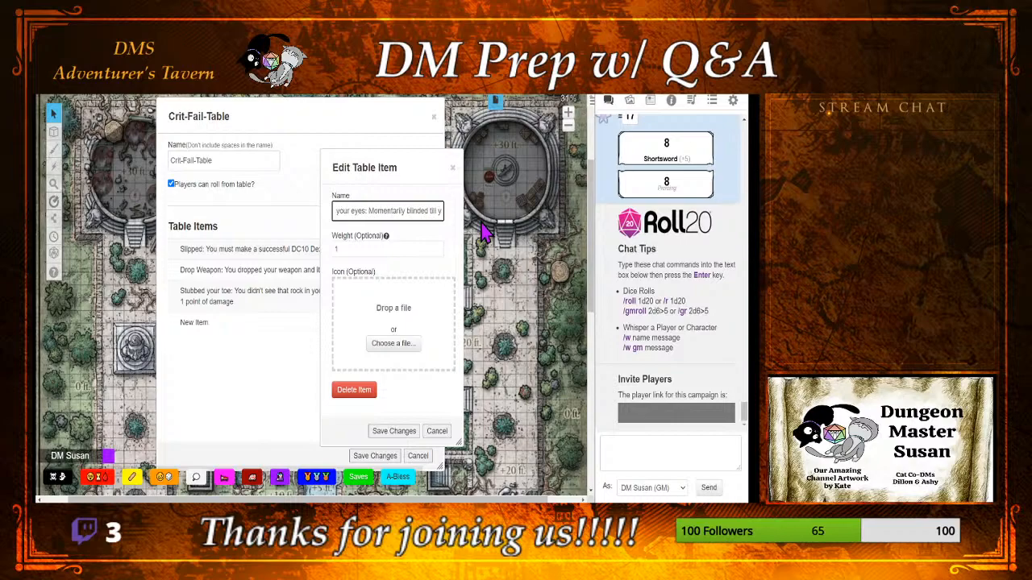
pyautogui.write('art of your next turn')
pyautogui.click(355, 249)
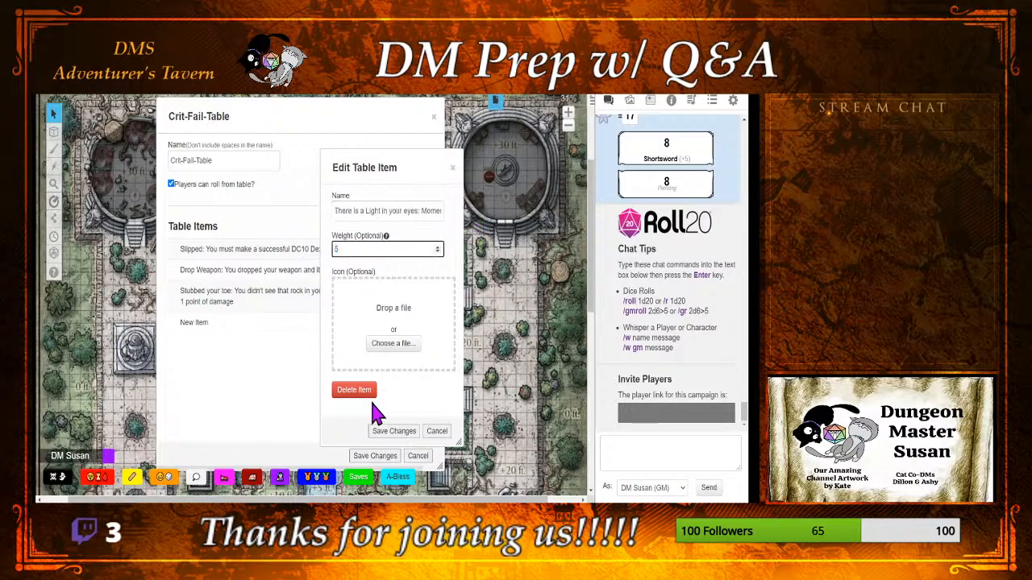
pyautogui.click(380, 433)
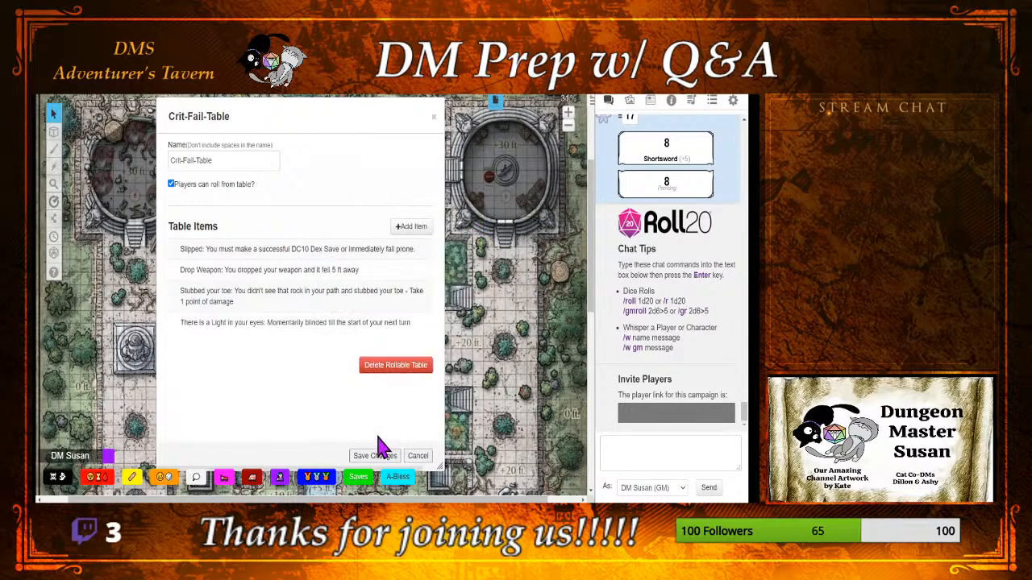
# Step: Set the weight of the "Stubbed your toe" item to 5 and save it
pyautogui.click(348, 310)
pyautogui.click(363, 250)
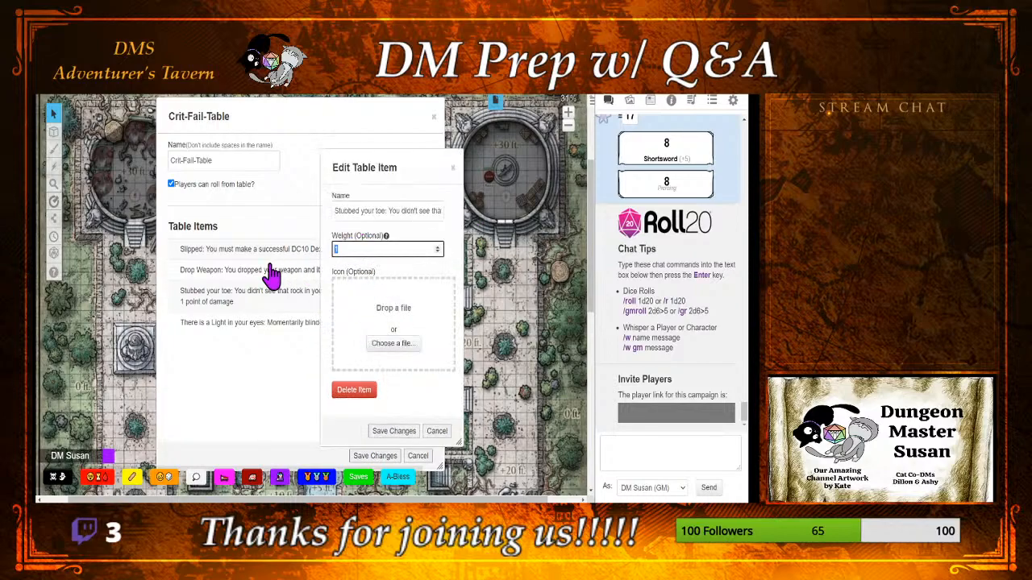
pyautogui.write('5')
pyautogui.click(405, 431)
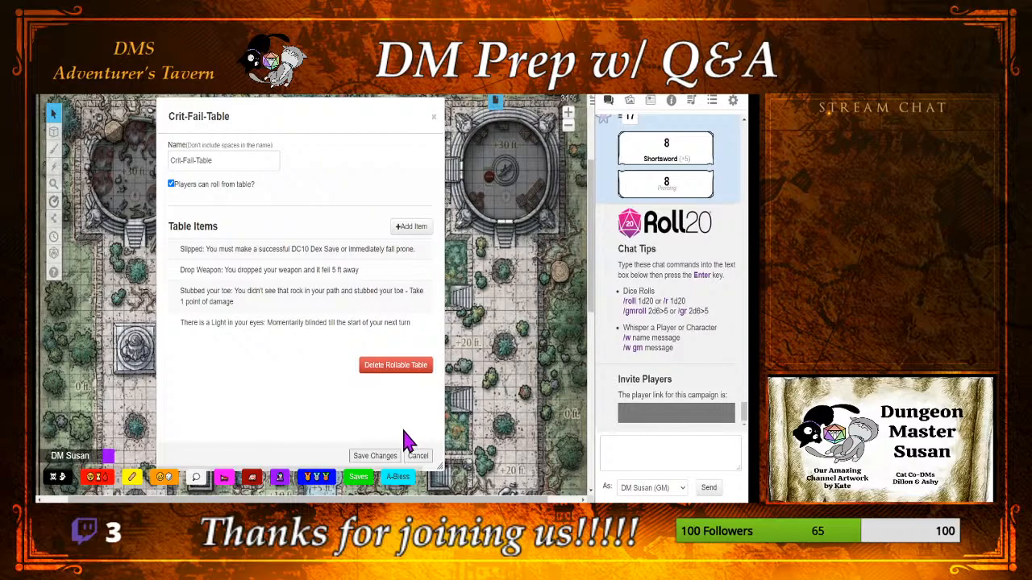
# Step: Review the "There is a Light in your eyes" item and the list of rollable tables, returning to the chat
pyautogui.click(302, 339)
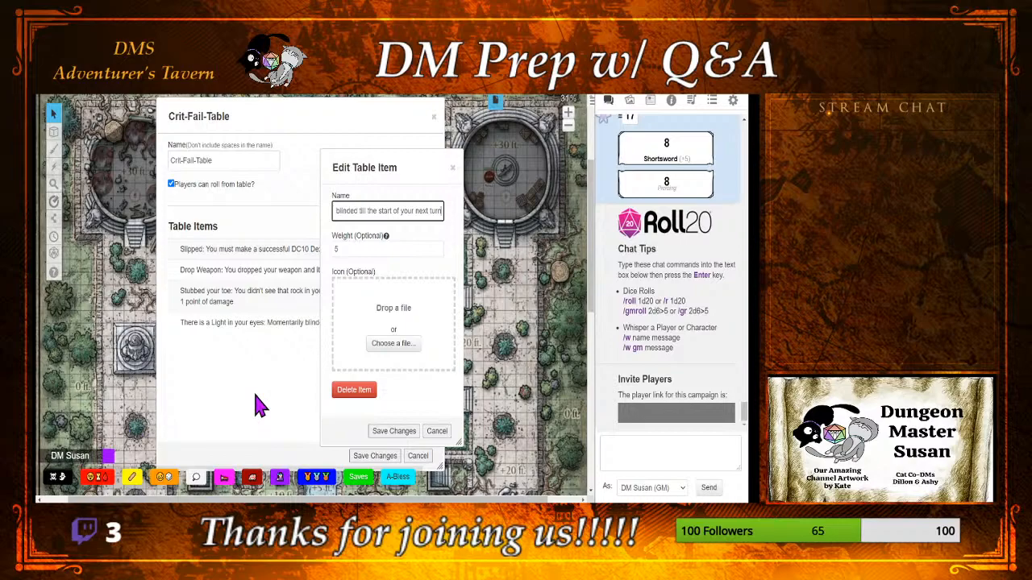
pyautogui.click(402, 430)
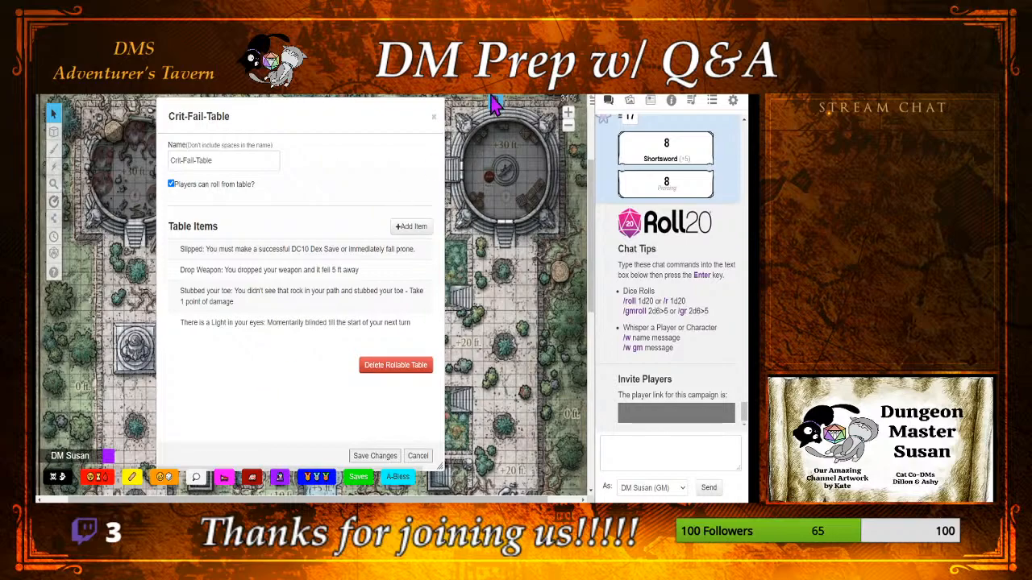
pyautogui.click(712, 102)
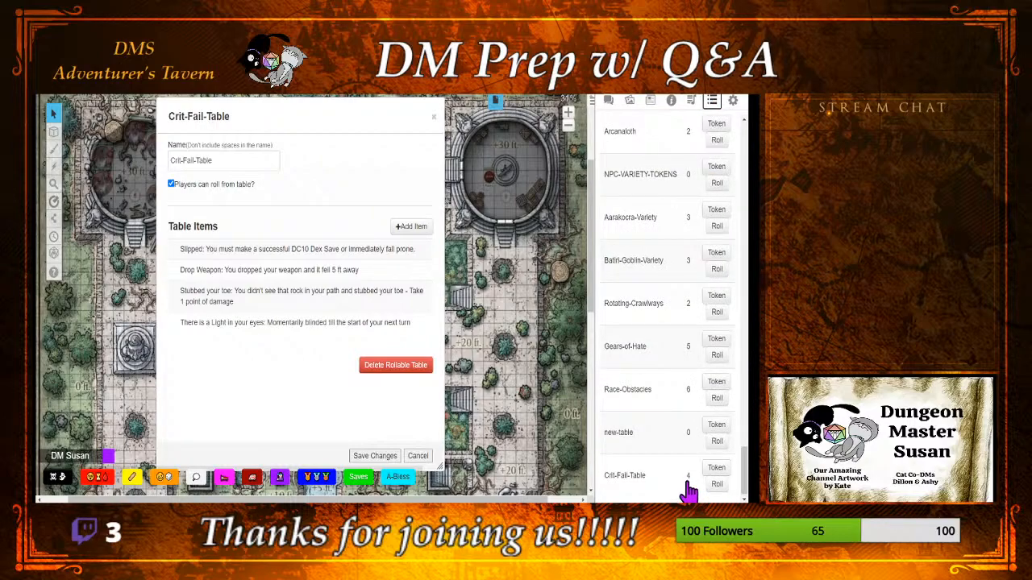
pyautogui.click(609, 101)
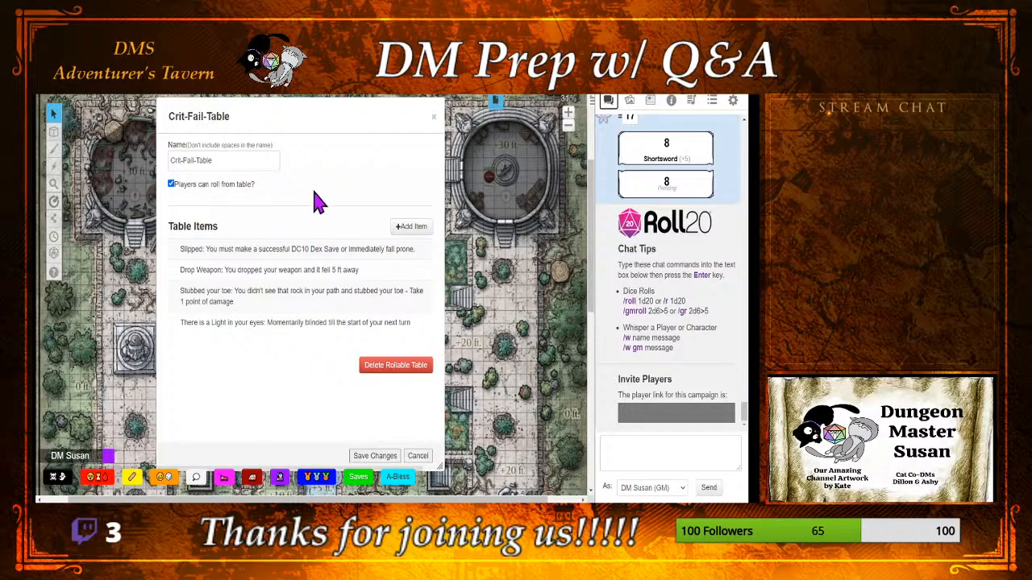
# Step: Add a new item to the Crit-Fail-Table and begin its name with "You are distracted:"
pyautogui.click(403, 232)
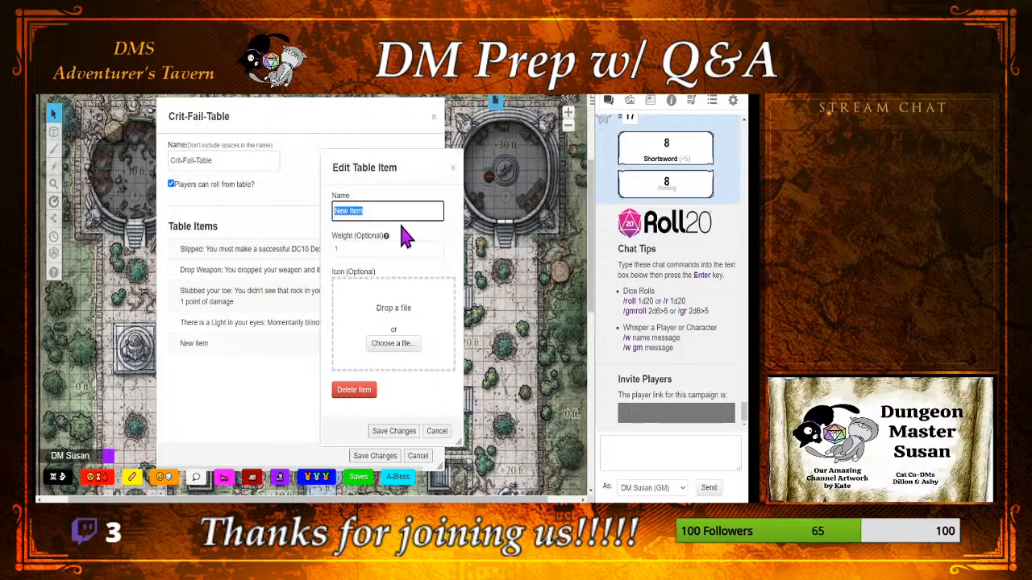
pyautogui.moveTo(382, 157); pyautogui.dragTo(494, 161)
pyautogui.click(491, 201)
pyautogui.press('BackSpace')
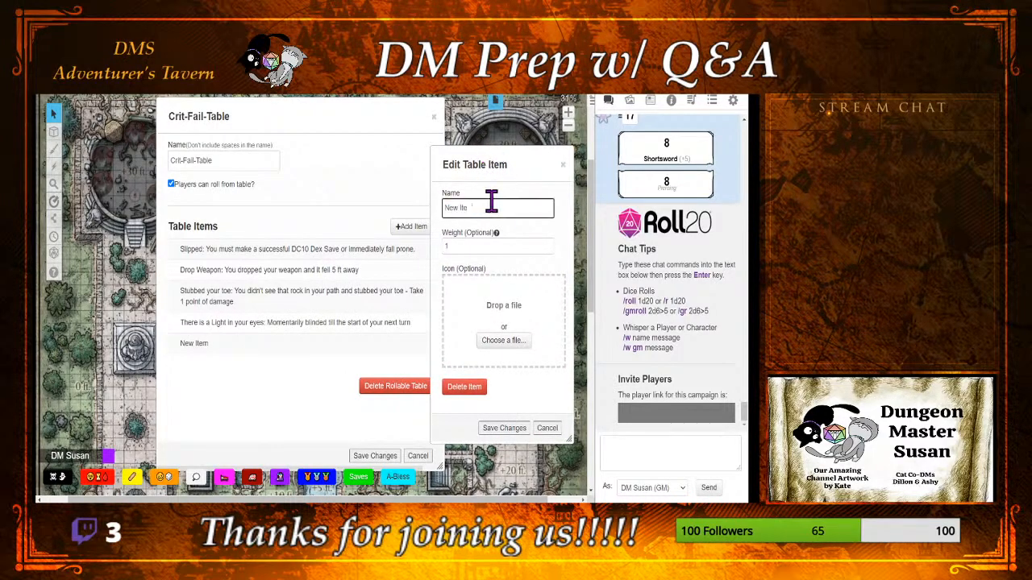
pyautogui.press('BackSpace')
pyautogui.press('BackSpace')
pyautogui.press('BackSpace')
pyautogui.press('BackSpace')
pyautogui.press('BackSpace')
pyautogui.press('BackSpace')
pyautogui.press('BackSpace')
pyautogui.write('Y')
pyautogui.write('our')
pyautogui.write(' are dis')
pyautogui.press('BackSpace')
pyautogui.press('BackSpace')
pyautogui.press('BackSpace')
pyautogui.write('istracted: Yo')
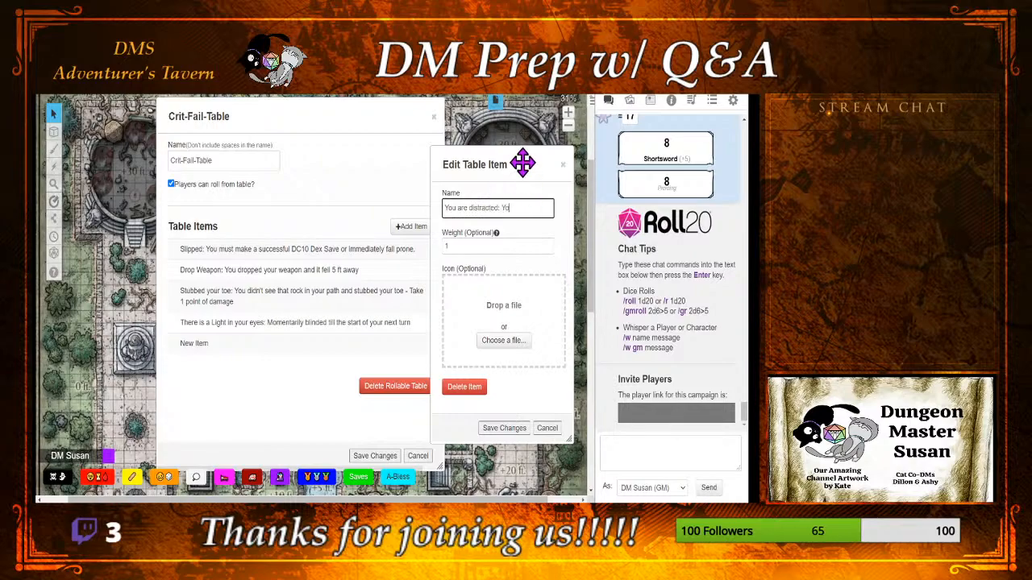
pyautogui.write('ur party member did a really cool man')
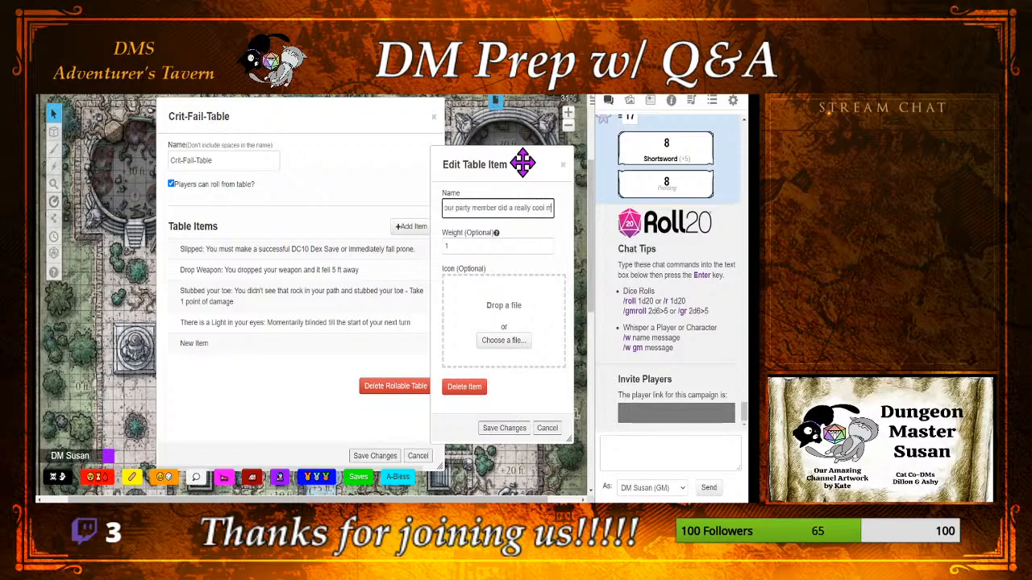
# Step: Complete the item's name with "Your party member did a really cool attack and so you were not paying attention for your attack"
pyautogui.press('BackSpace')
pyautogui.press('BackSpace')
pyautogui.press('BackSpace')
pyautogui.press('BackSpace')
pyautogui.write('attack')
pyautogui.write('and so you we4re')
pyautogui.press('BackSpace')
pyautogui.press('BackSpace')
pyautogui.press('BackSpace')
pyautogui.write('re not p')
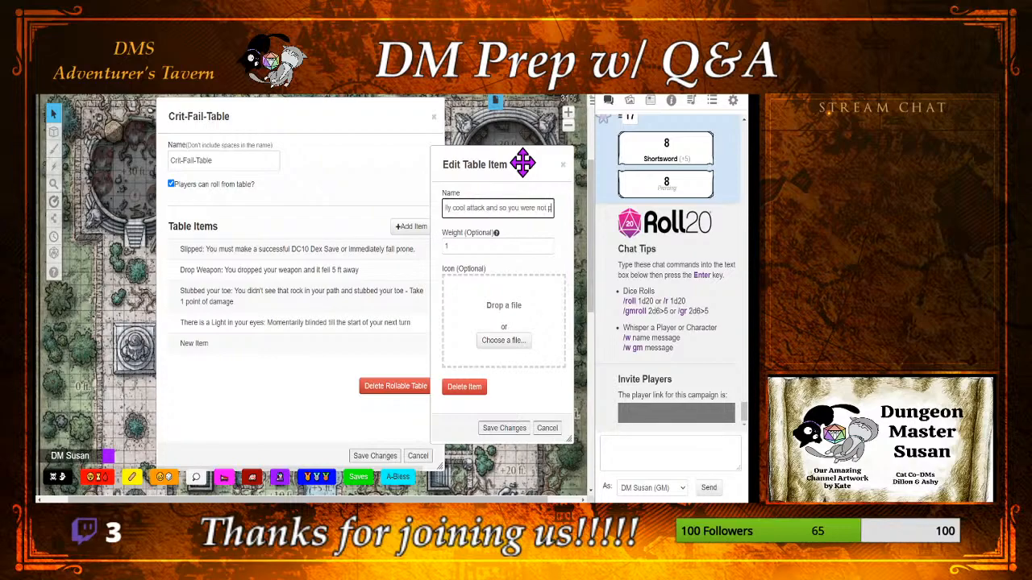
pyautogui.write('aying attention')
pyautogui.write(' (')
# Step: Set the weight of the "You are distracted" item to 5 and save it
pyautogui.press('Tab')
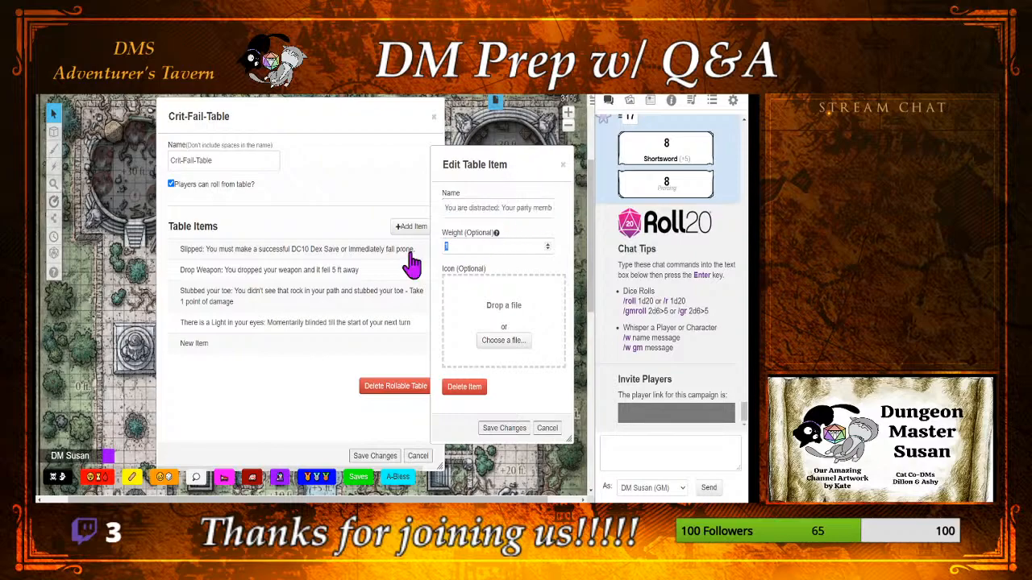
pyautogui.write('5')
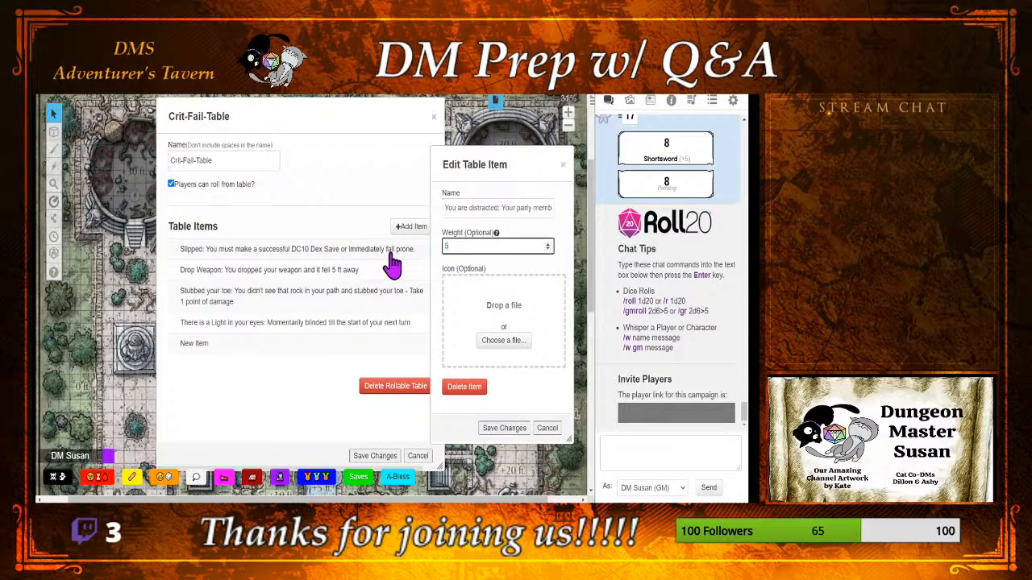
pyautogui.click(491, 434)
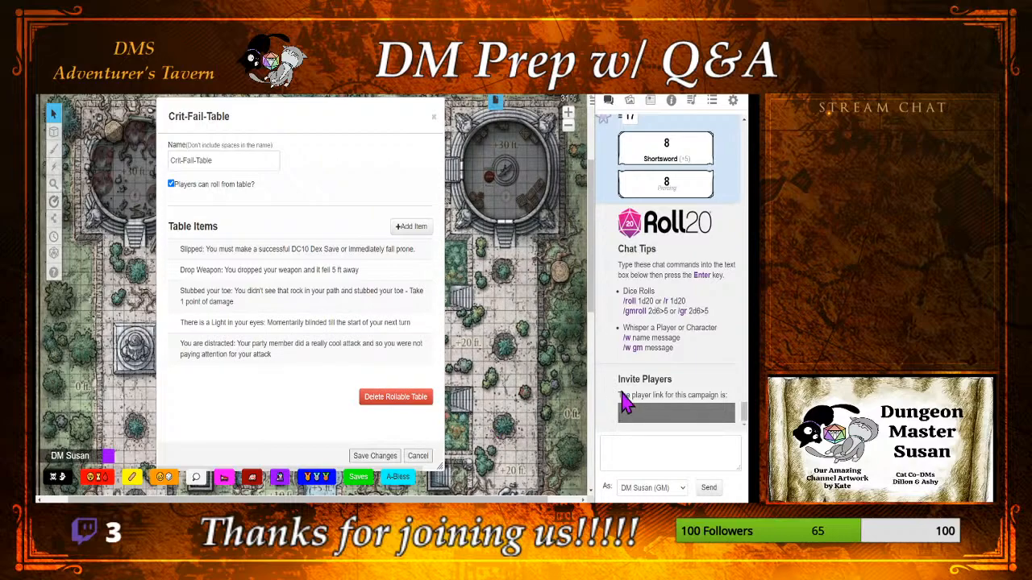
# Step: Add another item to the Crit-Fail-Table and begin its name with "Streaker:"
pyautogui.click(410, 233)
pyautogui.moveTo(395, 178); pyautogui.dragTo(539, 160)
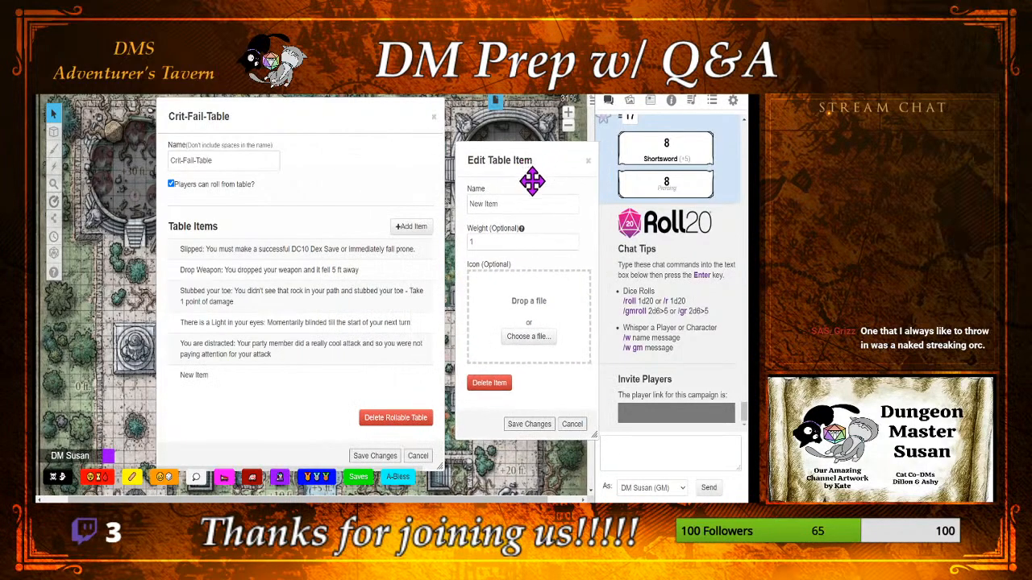
pyautogui.click(529, 197)
pyautogui.write('St')
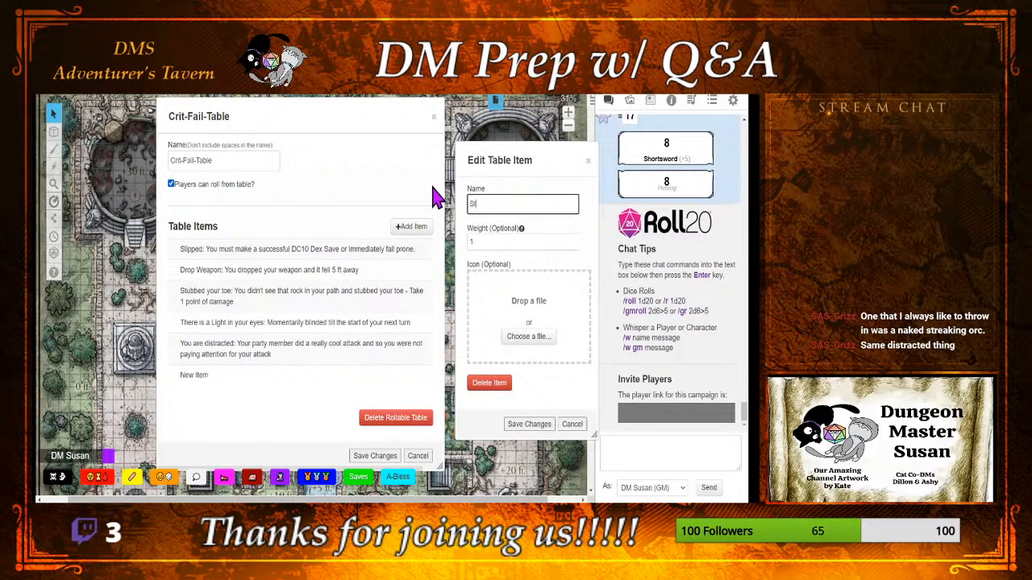
pyautogui.write('reaker:')
pyautogui.doubleClick(485, 203)
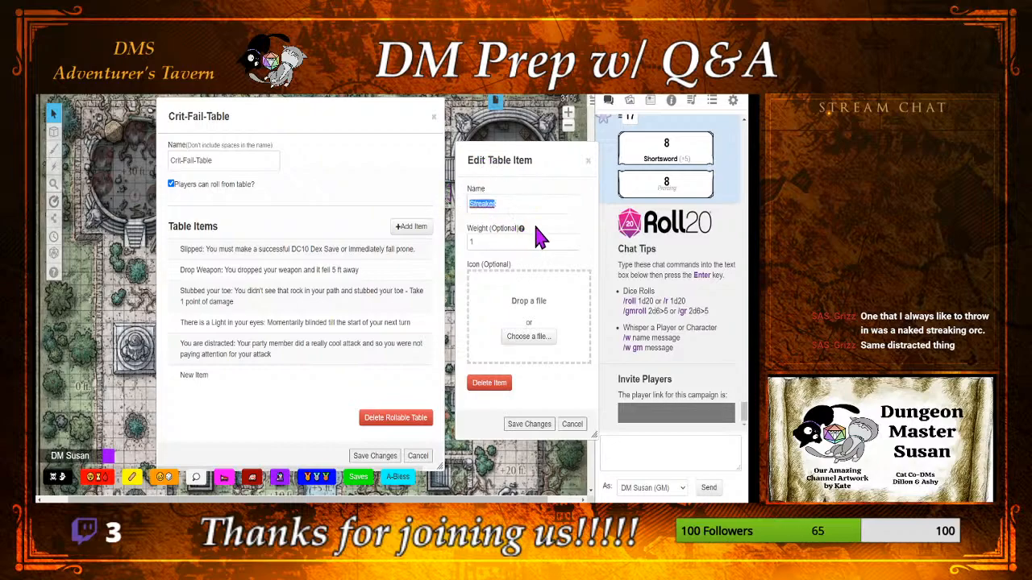
pyautogui.click(541, 190)
pyautogui.click(535, 202)
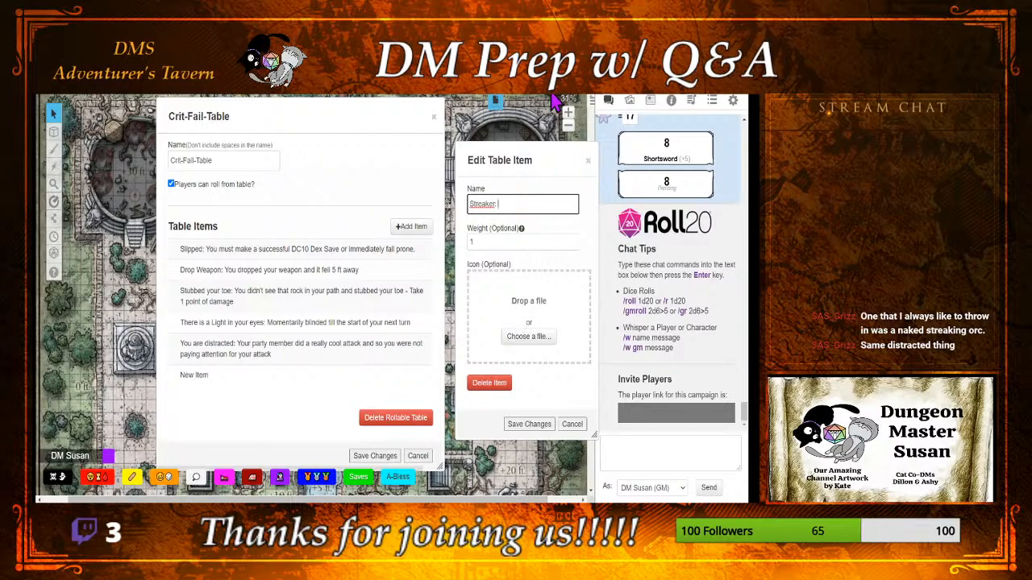
# Step: Complete the Streaker item's name with "Was that just a naked Orc that ran by??"
pyautogui.write('Was that just')
pyautogui.press('BackSpace')
pyautogui.press('BackSpace')
pyautogui.press('BackSpace')
pyautogui.press('BackSpace')
pyautogui.write('just a naked zo')
pyautogui.press('BackSpace')
pyautogui.press('BackSpace')
pyautogui.write('Orc i')
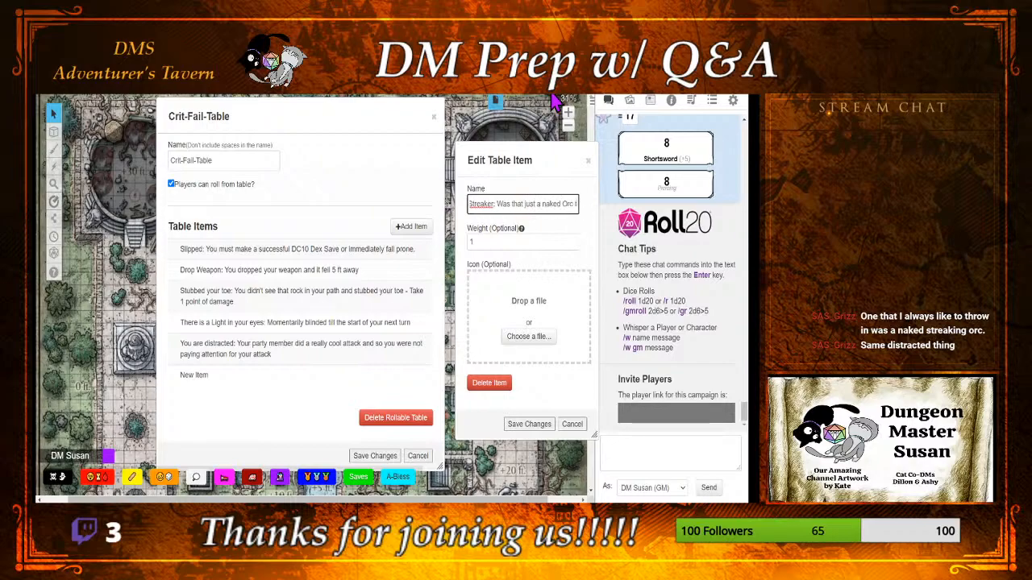
pyautogui.write('hat rasn')
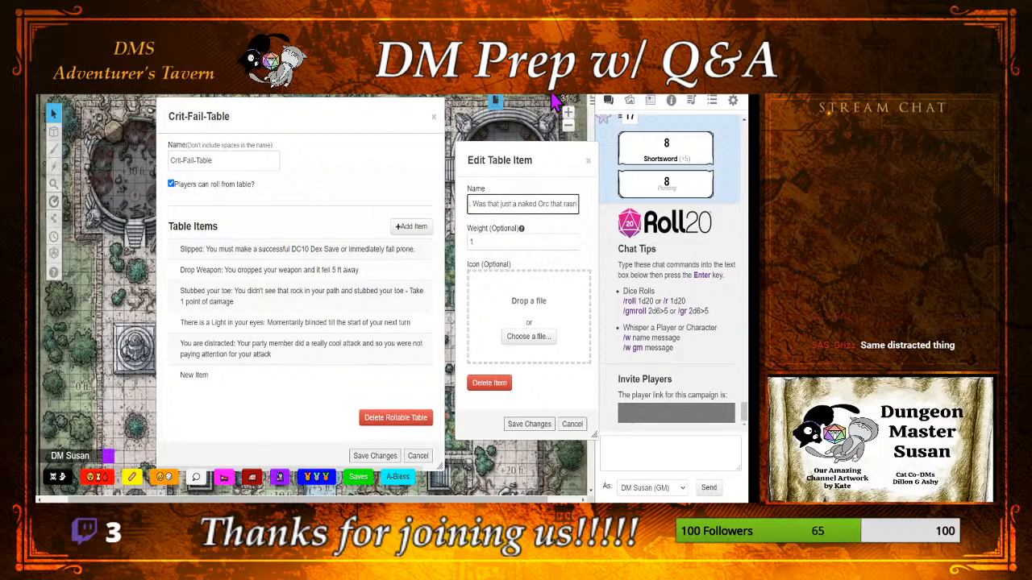
pyautogui.press('BackSpace')
pyautogui.press('BackSpace')
pyautogui.write('n by??')
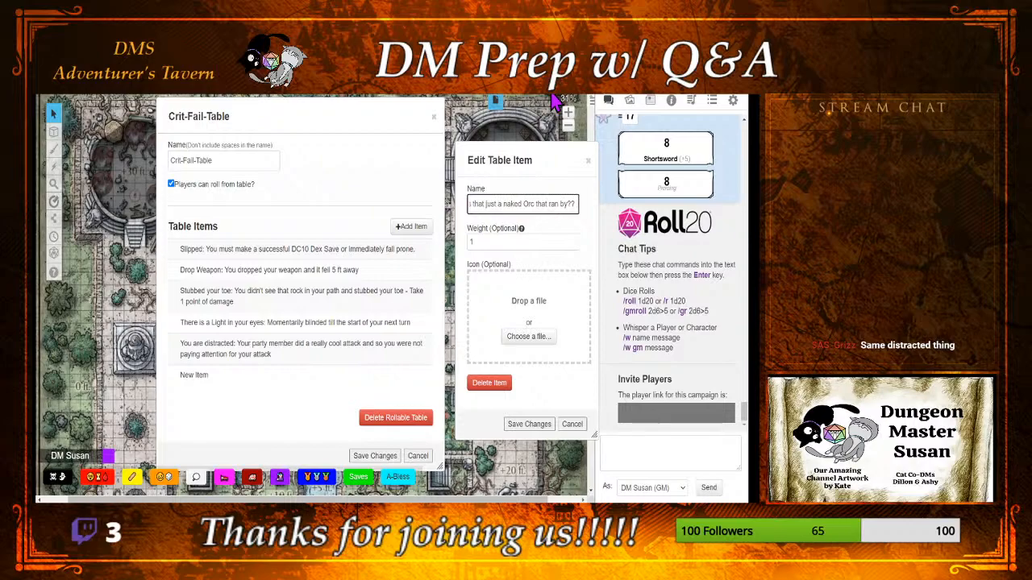
# Step: Set the weight of the Streaker item to 5 and save it
pyautogui.moveTo(548, 240); pyautogui.dragTo(420, 262)
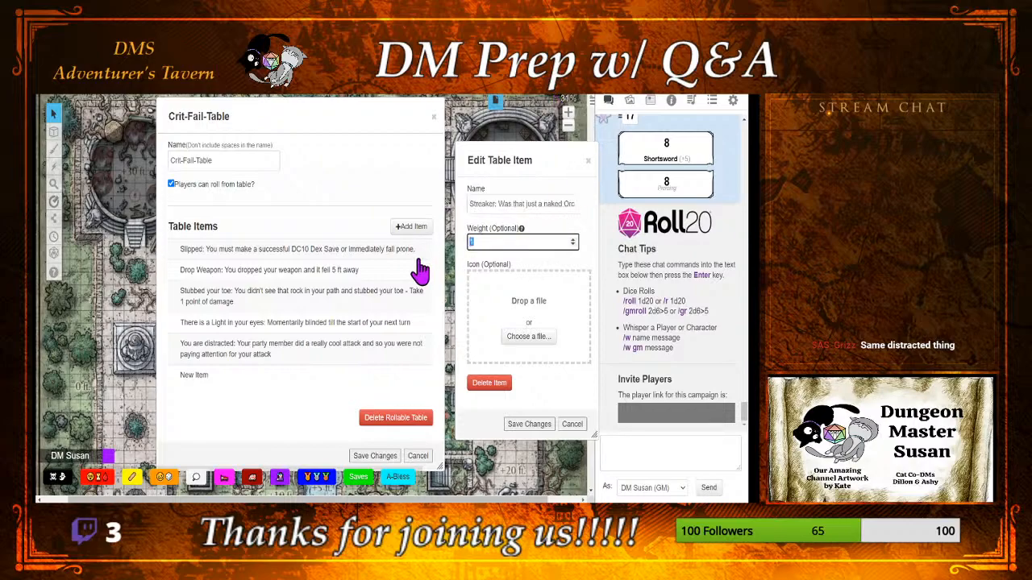
pyautogui.write('5')
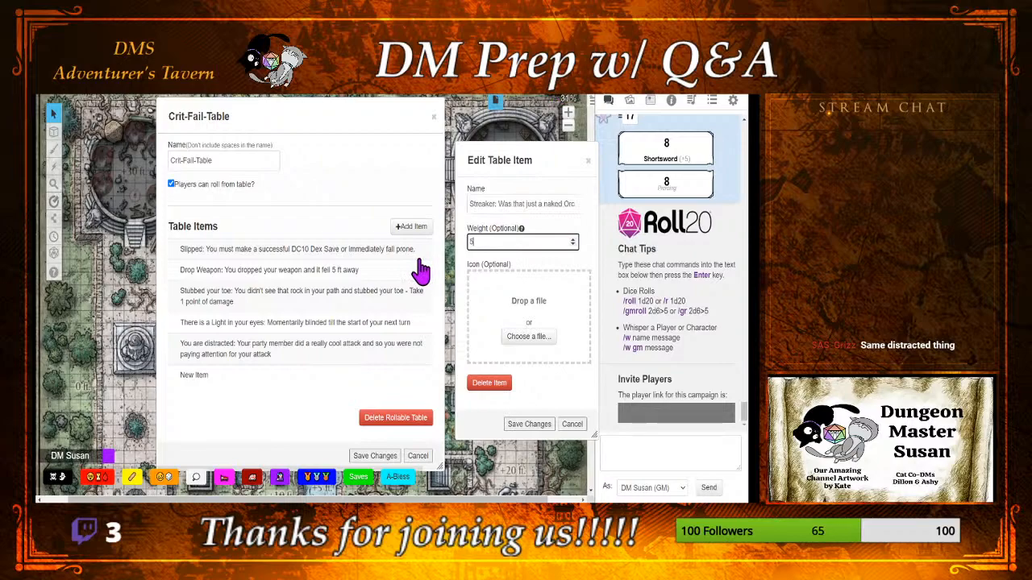
pyautogui.click(532, 425)
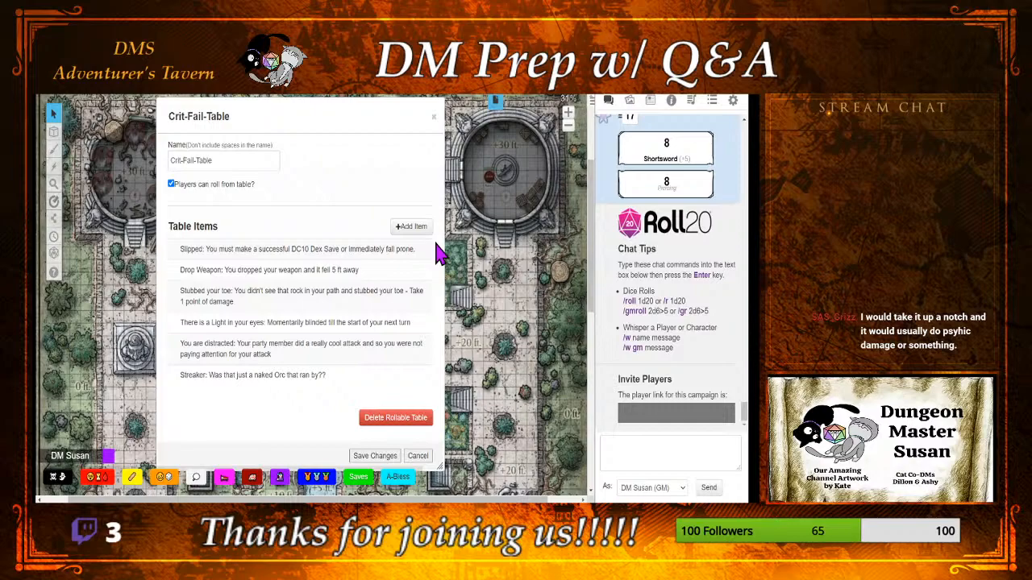
# Step: Append "Now you wanna wash your eyes out with soap" to the Streaker item's name and save it
pyautogui.click(359, 382)
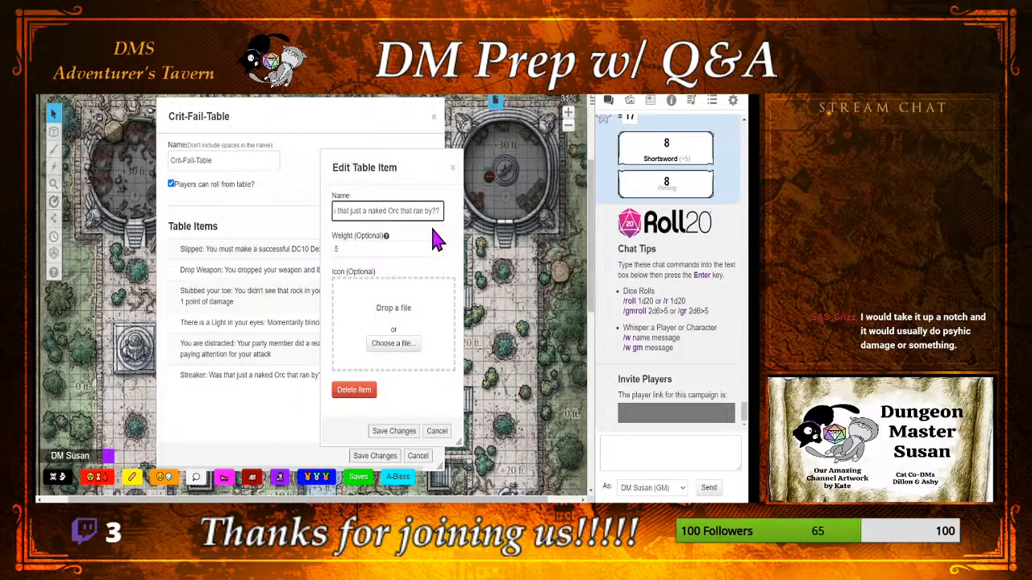
pyautogui.write('Now yo')
pyautogui.press('BackSpace')
pyautogui.press('BackSpace')
pyautogui.write('you wan')
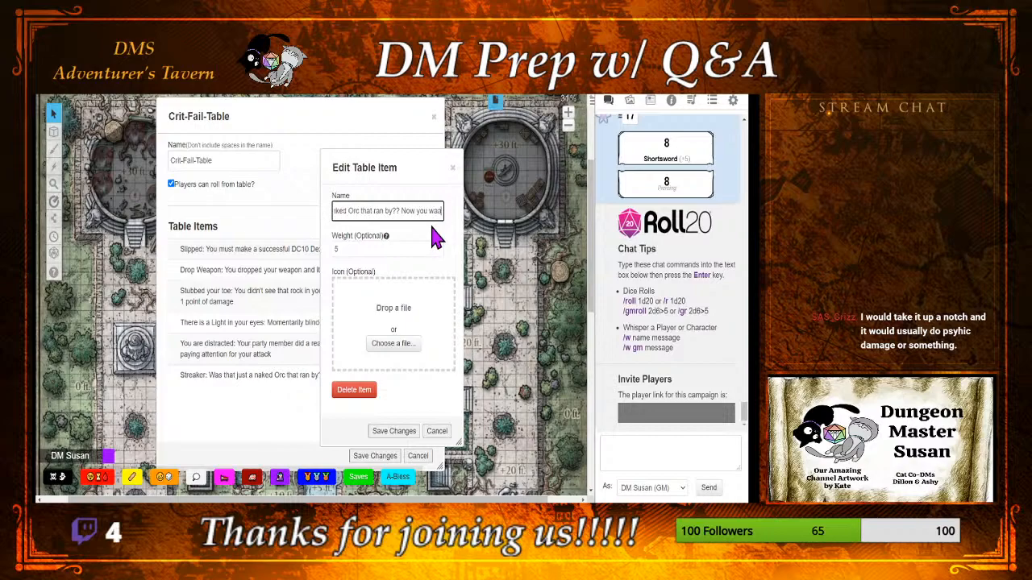
pyautogui.write('na wat')
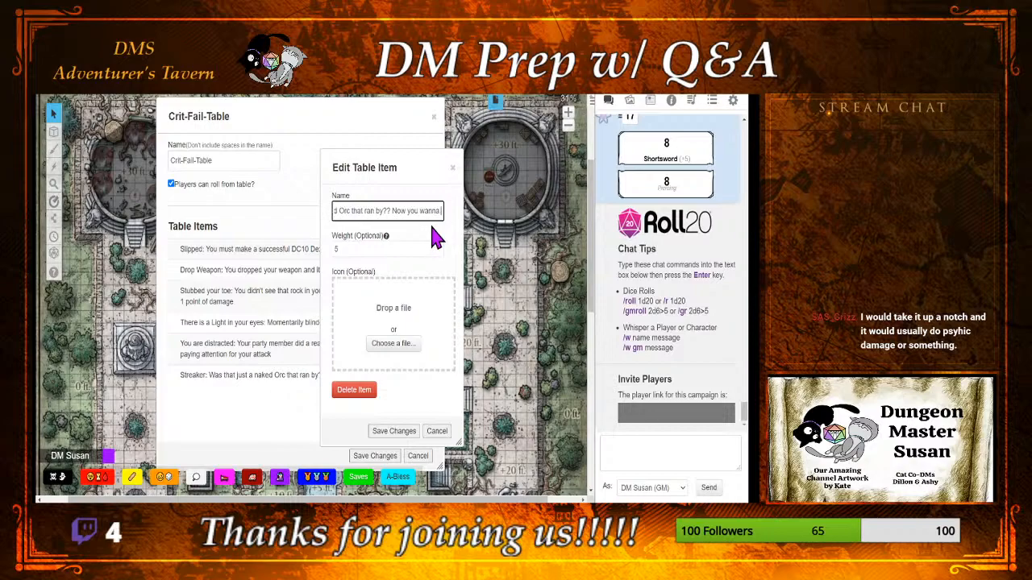
pyautogui.press('BackSpace')
pyautogui.write('sh your ryed')
pyautogui.press('BackSpace')
pyautogui.press('BackSpace')
pyautogui.press('BackSpace')
pyautogui.press('BackSpace')
pyautogui.write('eyes out!')
pyautogui.press('BackSpace')
pyautogui.write('with soap')
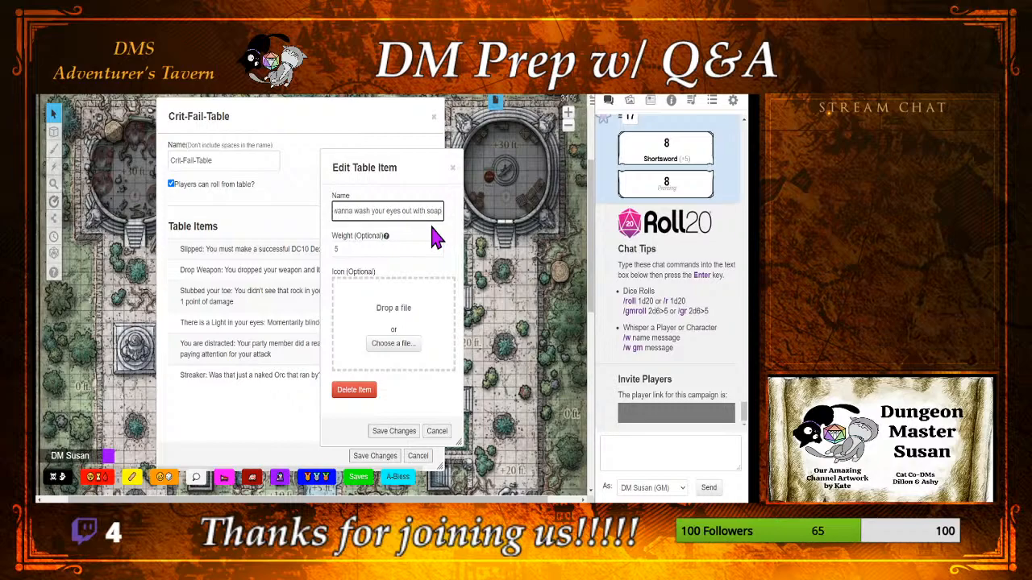
pyautogui.click(401, 431)
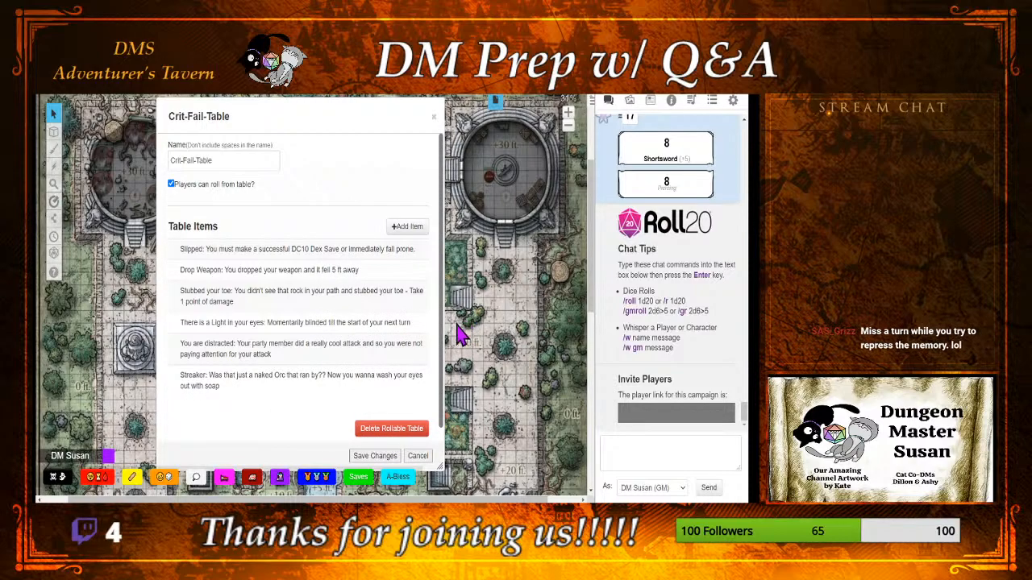
# Step: Extend the Streaker item's name with ". Miss your next turn trying to repress that memory." and save it
pyautogui.click(338, 379)
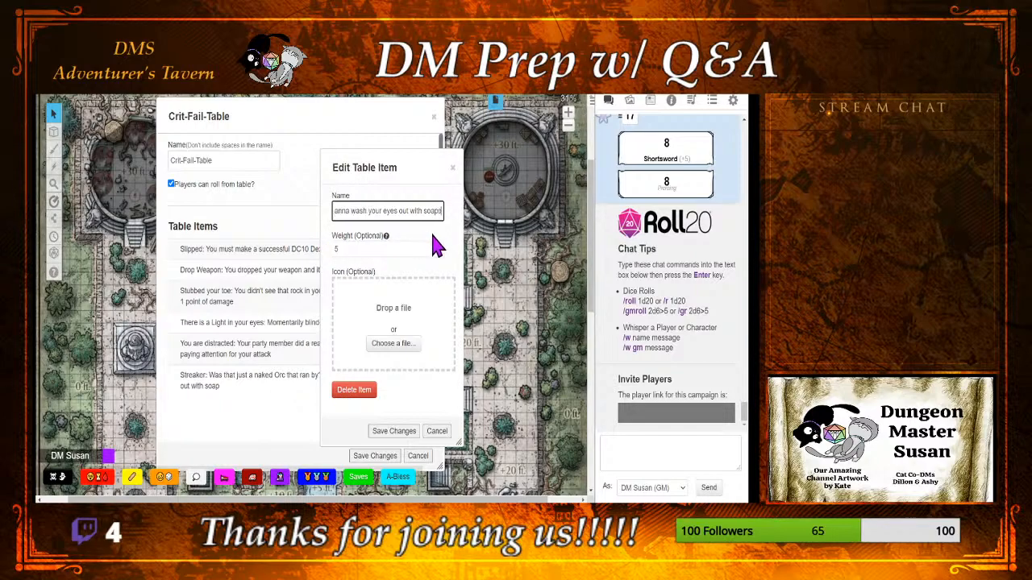
pyautogui.write('. Miss your next turn trying to repress that memory.')
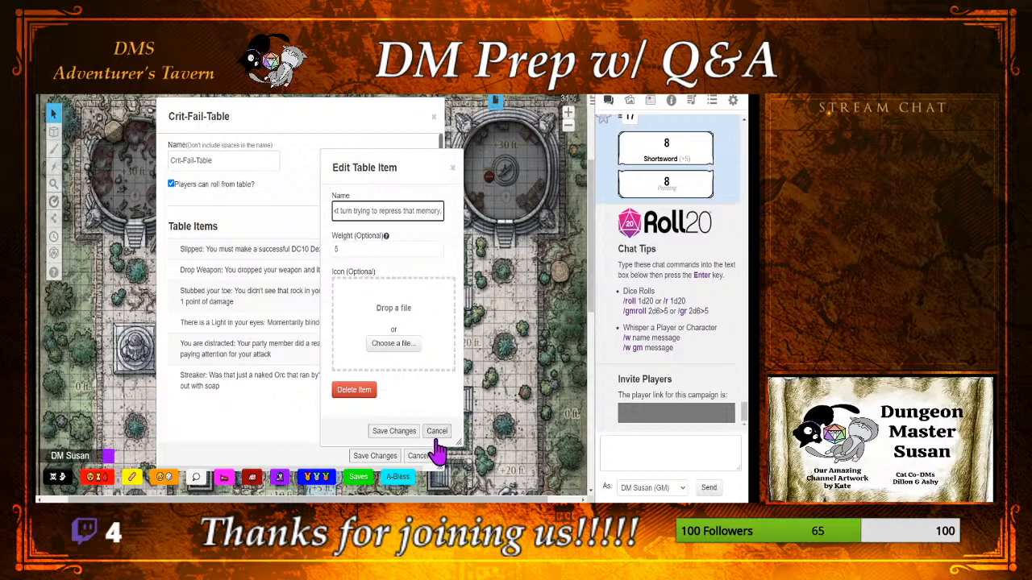
pyautogui.click(407, 432)
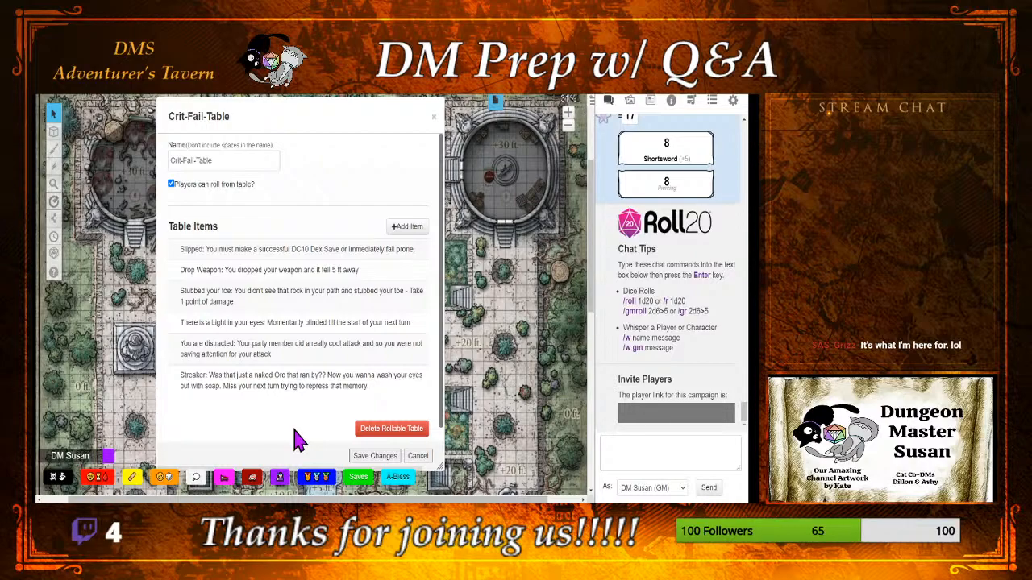
# Step: Collapse the Crit-Fail-Table window and switch to the Random Battle Map page
pyautogui.doubleClick(274, 125)
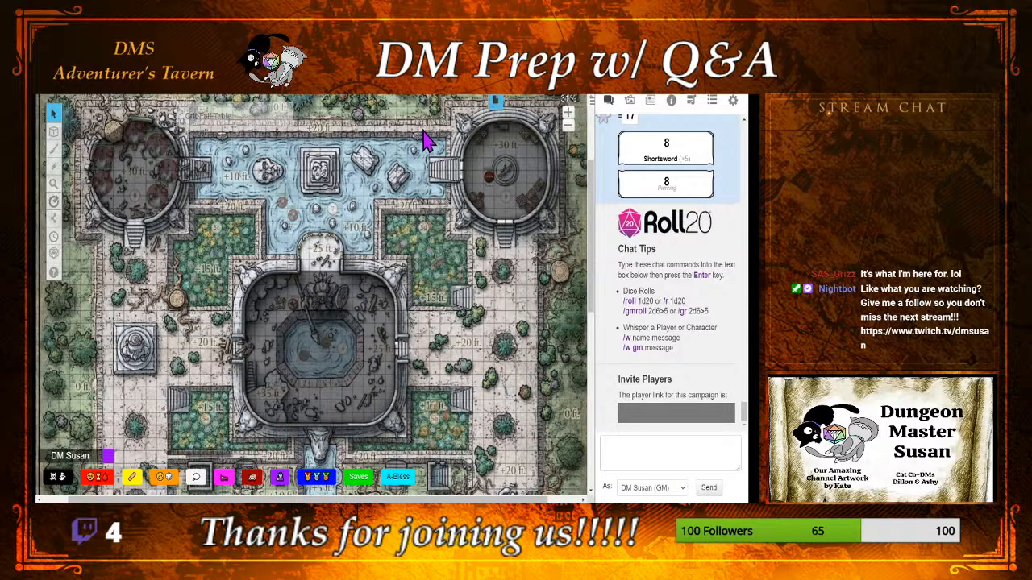
pyautogui.click(495, 101)
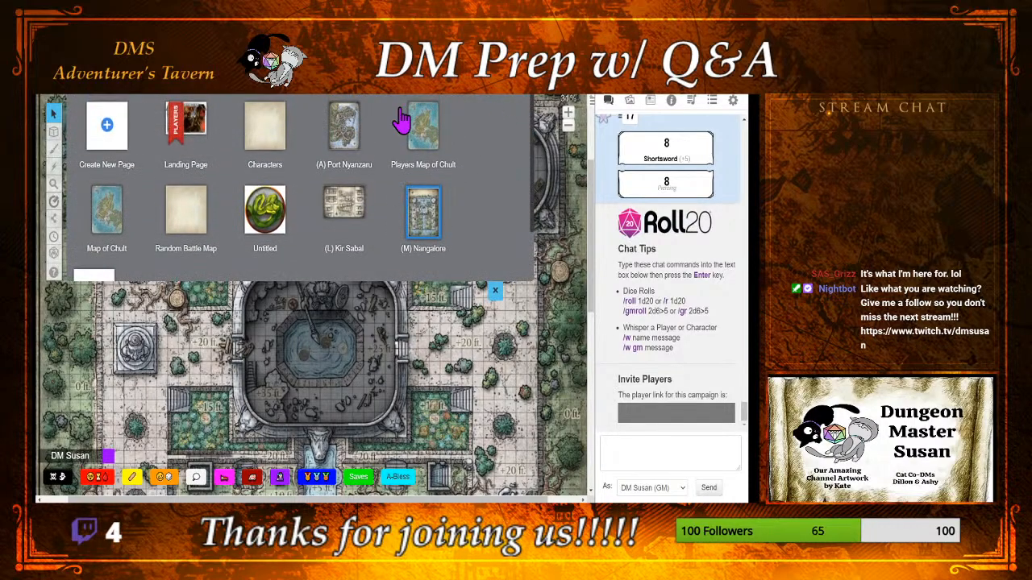
pyautogui.click(181, 246)
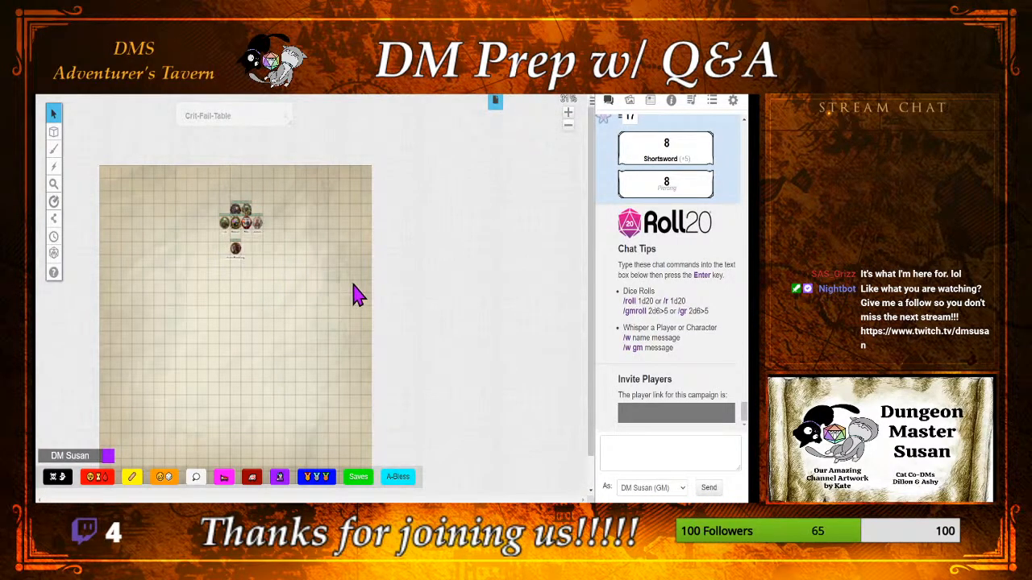
pyautogui.scroll(-1, 593, 303)
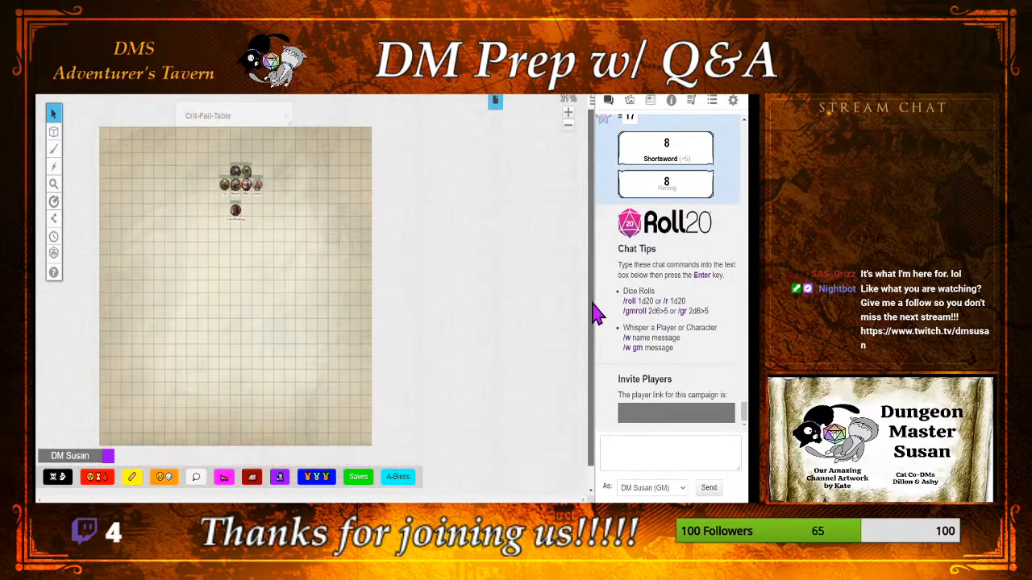
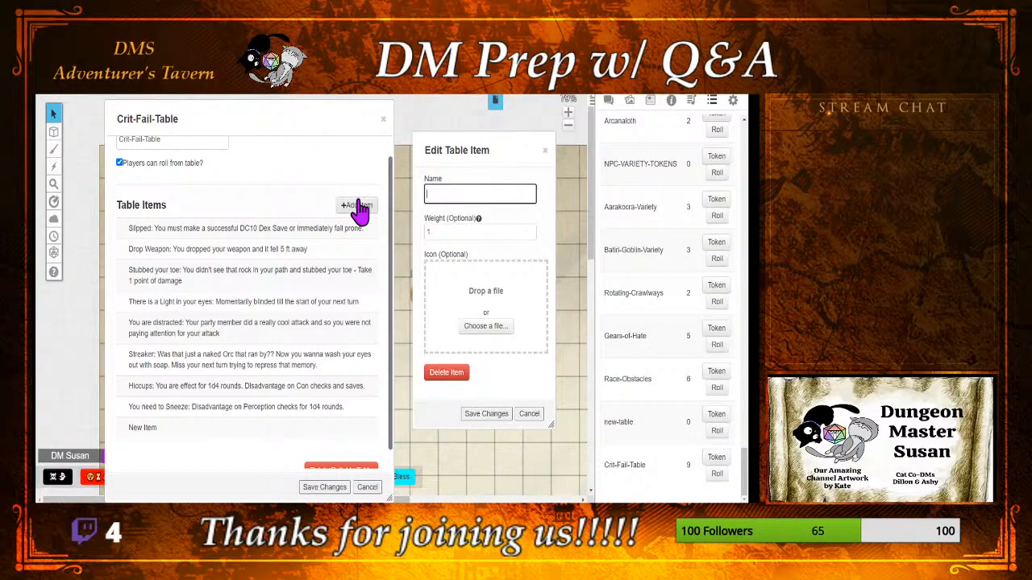
# Step: Name the new table item "Dr. Dillon: Was that just a black cat with a Dr case that ran by?"
pyautogui.write('You s')
pyautogui.press('BackSpace')
pyautogui.press('BackSpace')
pyautogui.press('BackSpace')
pyautogui.press('BackSpace')
pyautogui.press('BackSpace')
pyautogui.write('Dr. Dillon: Was thas')
pyautogui.press('BackSpace')
pyautogui.press('BackSpace')
pyautogui.write('sa')
pyautogui.press('BackSpace')
pyautogui.press('BackSpace')
pyautogui.write('at just')
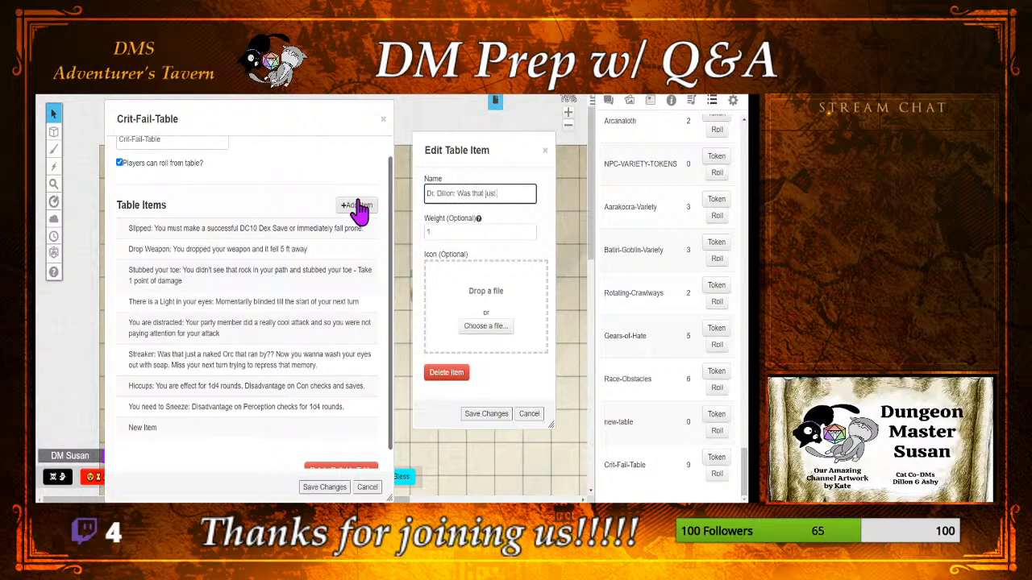
pyautogui.write(' a black cat with s')
pyautogui.press('BackSpace')
pyautogui.write('a dr')
pyautogui.press('BackSpace')
pyautogui.press('BackSpace')
pyautogui.write('Dr cs')
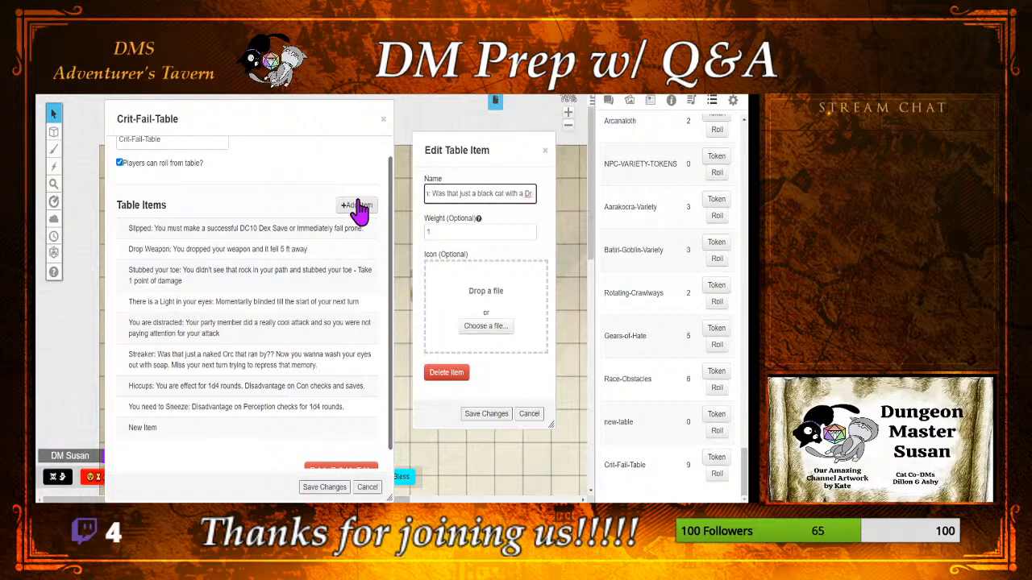
pyautogui.press('BackSpace')
pyautogui.write('ase?')
pyautogui.press('BackSpace')
pyautogui.write('ths')
pyautogui.press('BackSpace')
pyautogui.write('at')
pyautogui.write(' ran y?')
pyautogui.press('BackSpace')
pyautogui.press('BackSpace')
pyautogui.write('by?')
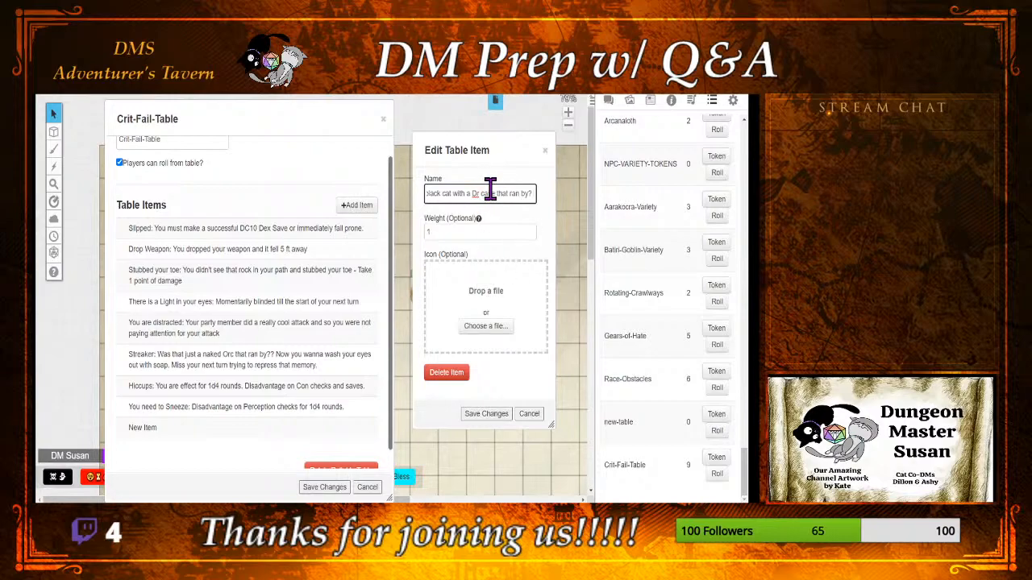
# Step: Replace "Dr case" with "Health Potion" in the Dr. Dillon item's name
pyautogui.moveTo(497, 193); pyautogui.dragTo(472, 194)
pyautogui.press('BackSpace')
pyautogui.press('BackSpace')
pyautogui.write('Health Potion:')
# Step: Set the weight of the Dr. Dillon item to 5 and save it
pyautogui.click(438, 231)
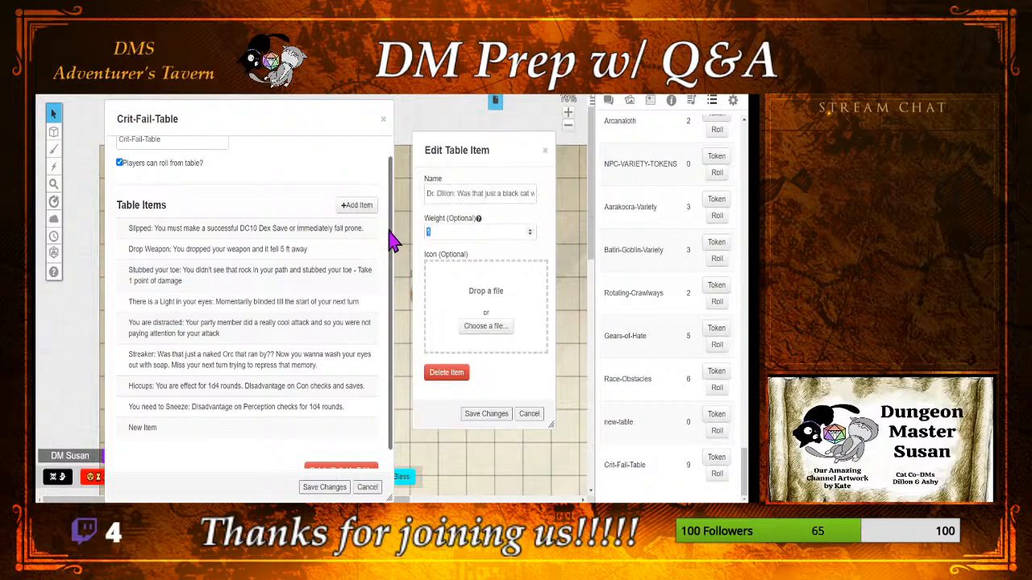
pyautogui.write('5')
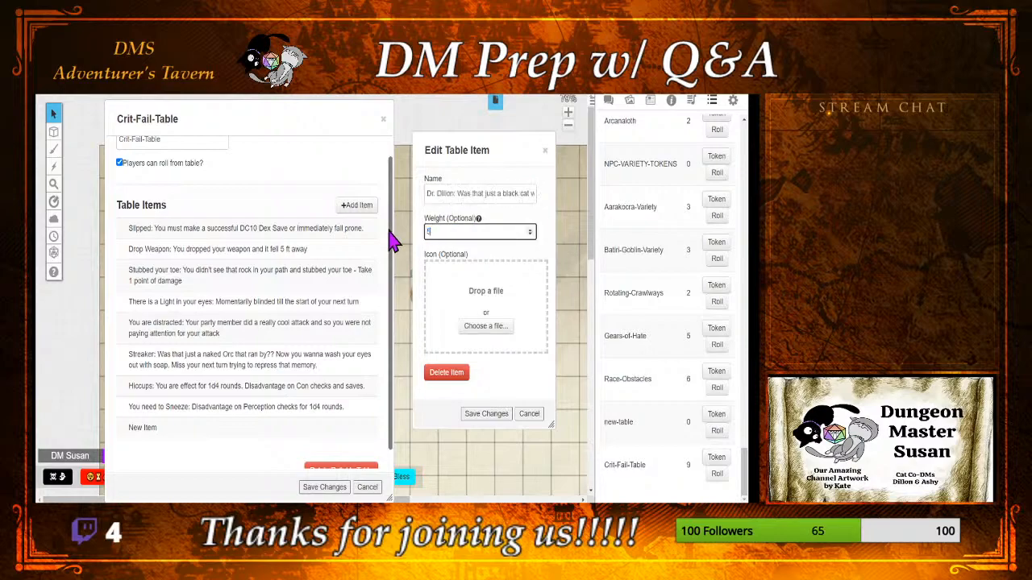
pyautogui.click(474, 414)
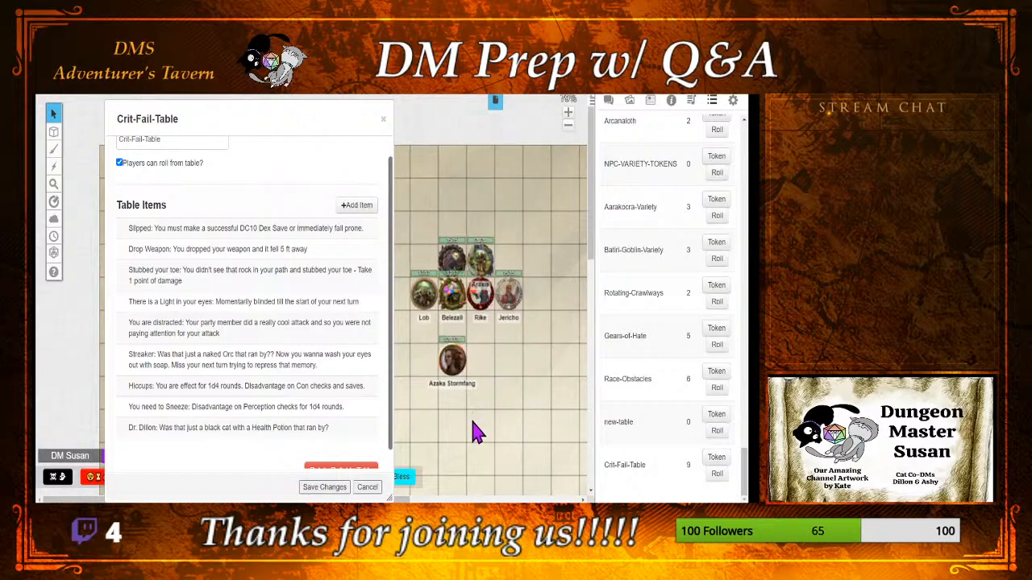
# Step: Reopen the Dr. Dillon item to check its name and weight, and save it unchanged
pyautogui.click(274, 436)
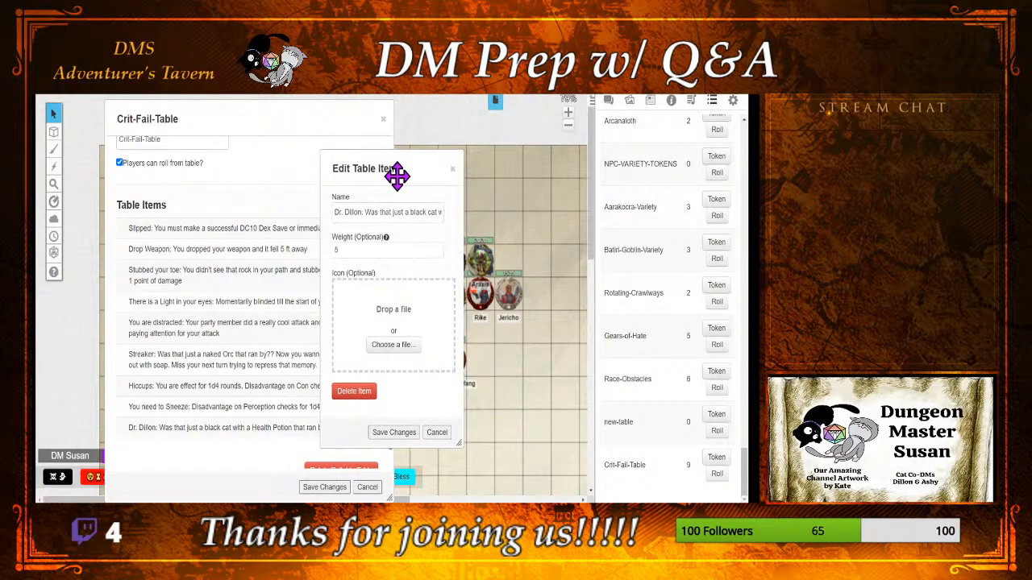
pyautogui.moveTo(396, 176); pyautogui.dragTo(478, 148)
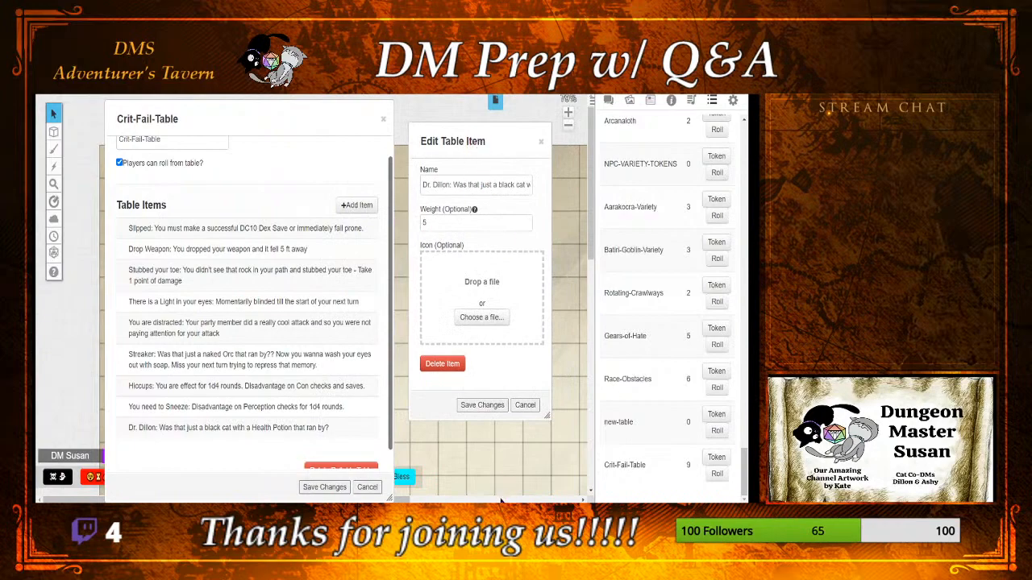
pyautogui.click(482, 405)
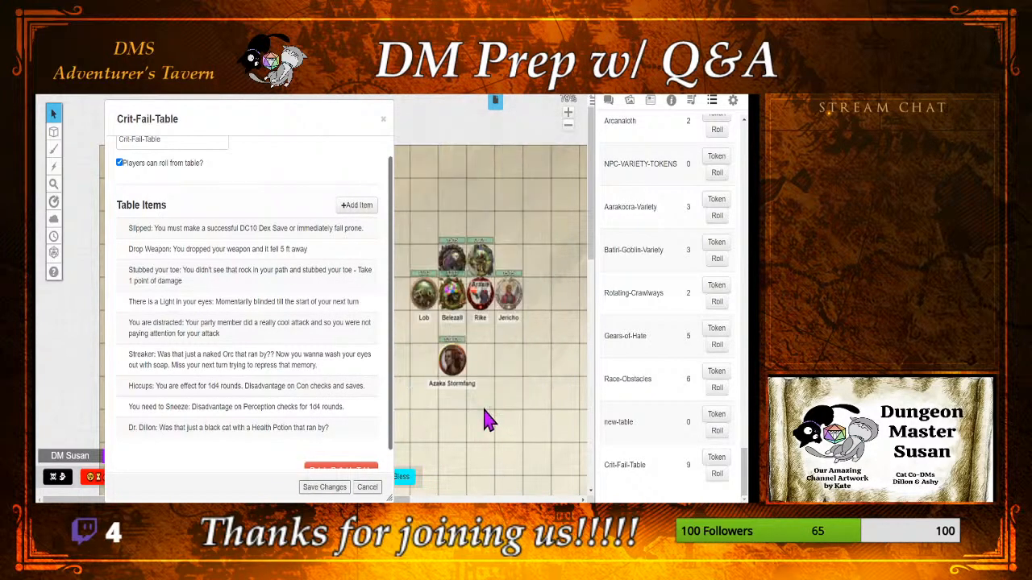
# Step: Add another table item and start its name with "Do Better: You are booped on the nose by"
pyautogui.click(355, 205)
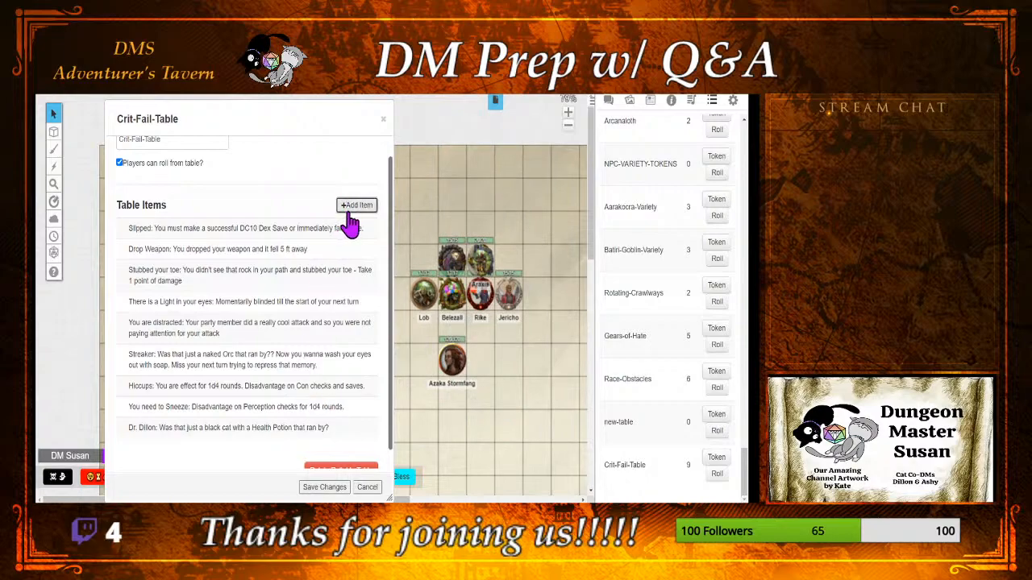
pyautogui.moveTo(379, 181); pyautogui.dragTo(406, 201)
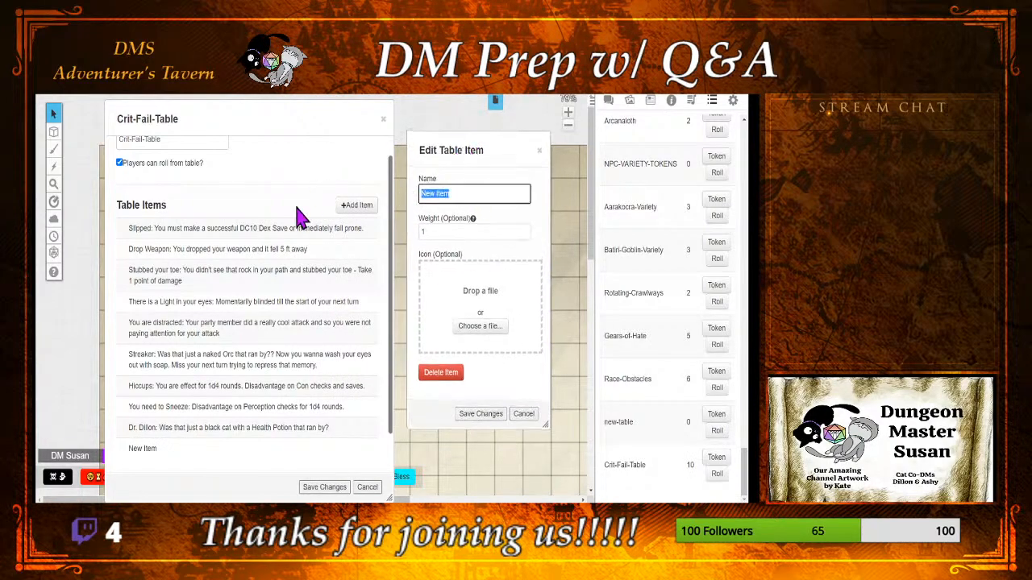
pyautogui.write('Doo')
pyautogui.press('BackSpace')
pyautogui.press('BackSpace')
pyautogui.write('o Better')
pyautogui.write('>')
pyautogui.write(': ')
pyautogui.write('You are')
pyautogui.write('booped on')
pyautogui.write(' the nos')
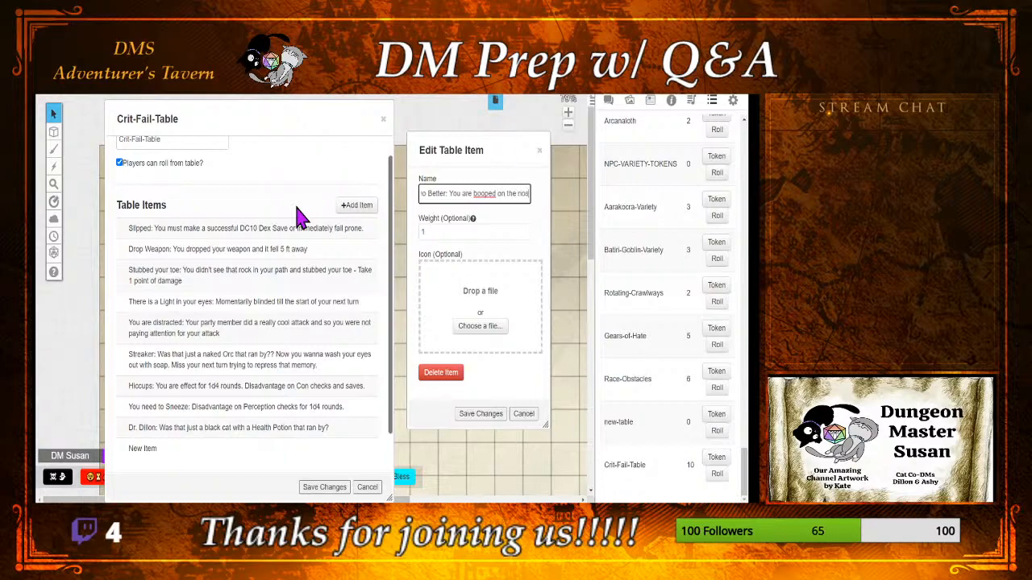
pyautogui.write('e by a gray tuxedo!')
# Step: Complete the item's name with "Ashy and he says "You can do better next time!" You gain advantage on your next roll." and save it
pyautogui.write('l.')
pyautogui.hotkey('ctrl', 'Left')
pyautogui.hotkey('ctrl', 'Left')
pyautogui.hotkey('ctrl', 'Left')
pyautogui.press('Left')
pyautogui.press('Left')
pyautogui.press('Left')
pyautogui.press('Left')
pyautogui.press('Left')
pyautogui.press('Left')
pyautogui.press('Left')
pyautogui.press('Left')
pyautogui.press('Left')
pyautogui.press('Left')
pyautogui.press('Left')
pyautogui.press('Left')
pyautogui.press('Left')
pyautogui.press('Left')
pyautogui.press('Left')
pyautogui.press('Left')
pyautogui.press('Left')
pyautogui.press('Left')
pyautogui.press('Left')
pyautogui.press('Left')
pyautogui.press('Left')
pyautogui.press('Left')
pyautogui.press('Left')
pyautogui.press('Left')
pyautogui.press('Left')
pyautogui.press('Left')
pyautogui.press('Left')
pyautogui.press('Left')
pyautogui.press('Left')
pyautogui.press('Left')
pyautogui.press('Left')
pyautogui.press('Left')
pyautogui.press('Left')
pyautogui.click(476, 414)
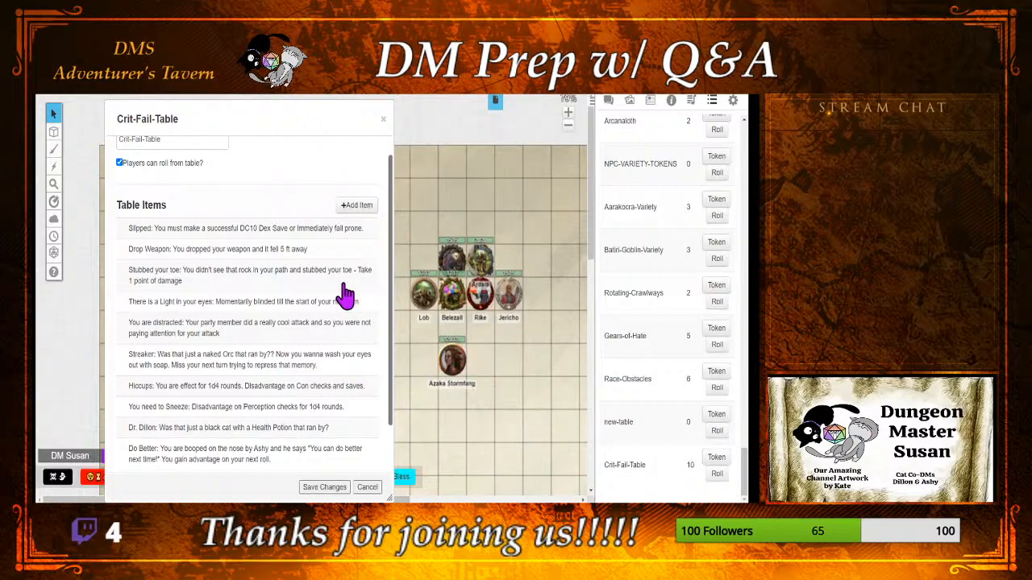
# Step: Open the Dr. Dillon item and select the words "black cat" in its name
pyautogui.scroll(-1, 342, 293)
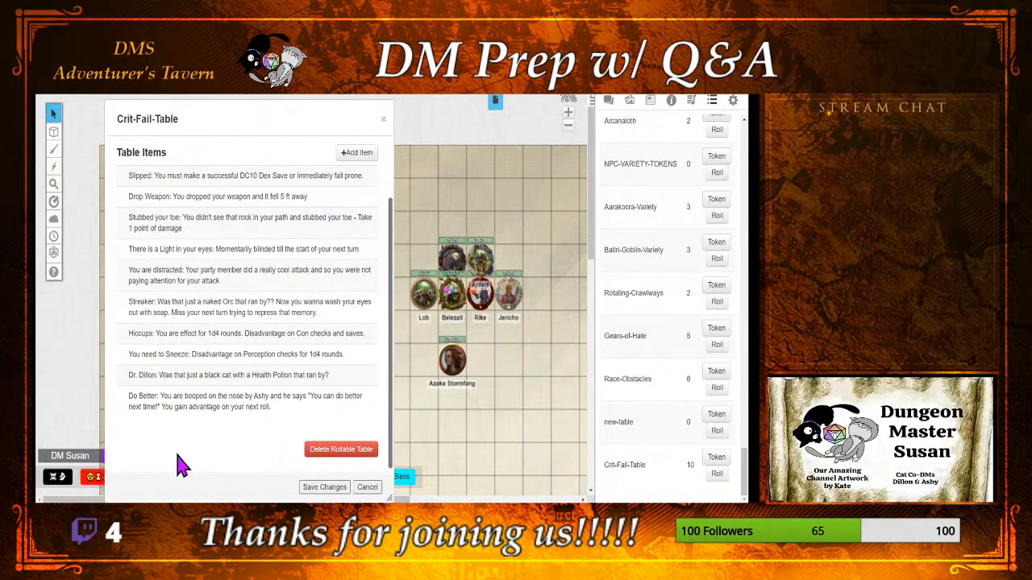
pyautogui.click(220, 375)
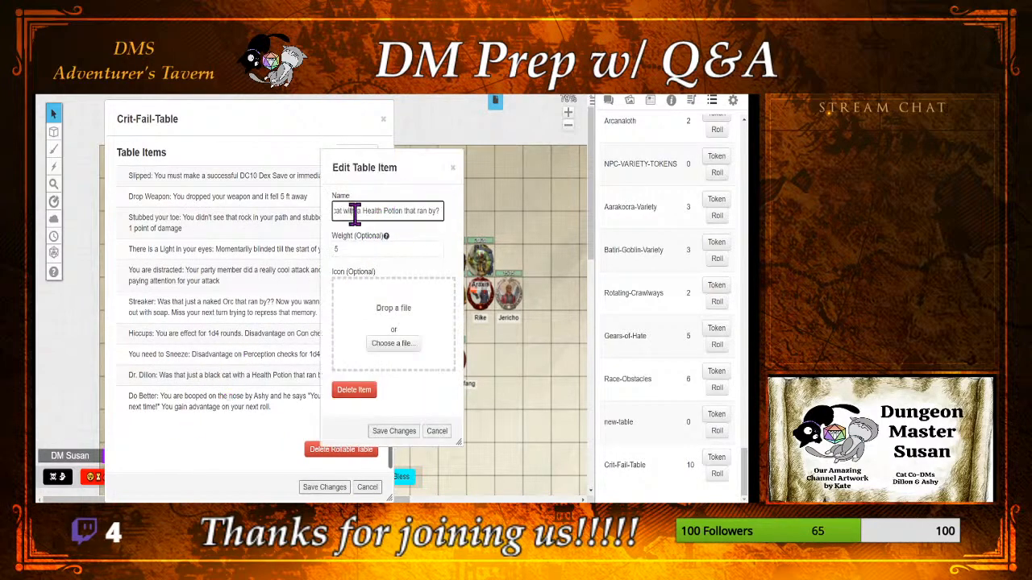
pyautogui.press('Left')
pyautogui.press('Left')
pyautogui.press('Left')
pyautogui.press('Left')
pyautogui.press('Left')
pyautogui.press('Left')
pyautogui.press('Left')
pyautogui.press('Left')
pyautogui.press('Left')
pyautogui.press('Left')
pyautogui.press('Left')
pyautogui.press('Left')
pyautogui.press('Left')
pyautogui.press('Left')
pyautogui.press('Left')
pyautogui.press('Left')
pyautogui.press('Left')
pyautogui.press('Left')
pyautogui.press('Left')
pyautogui.press('Left')
pyautogui.moveTo(420, 211); pyautogui.dragTo(393, 211)
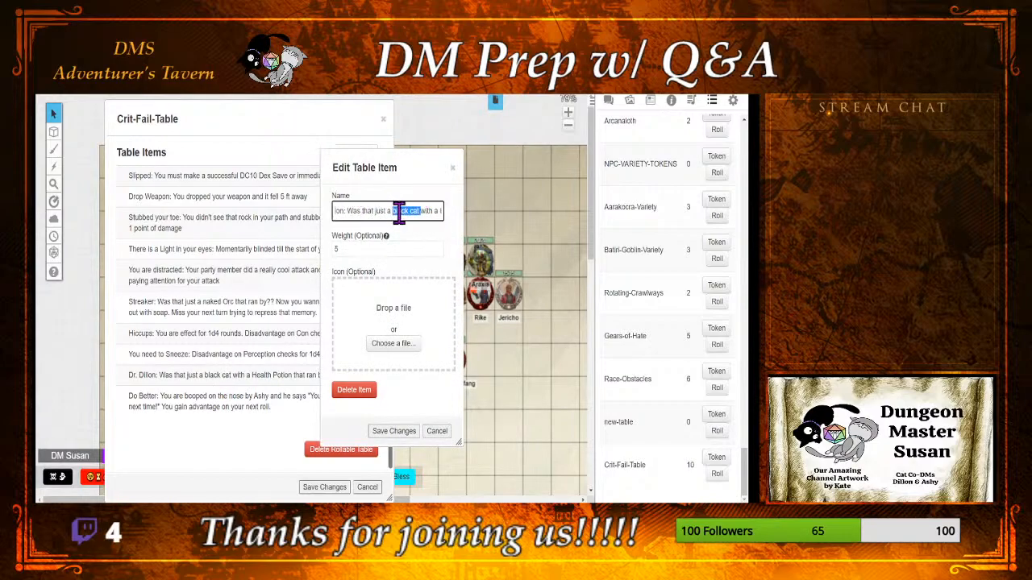
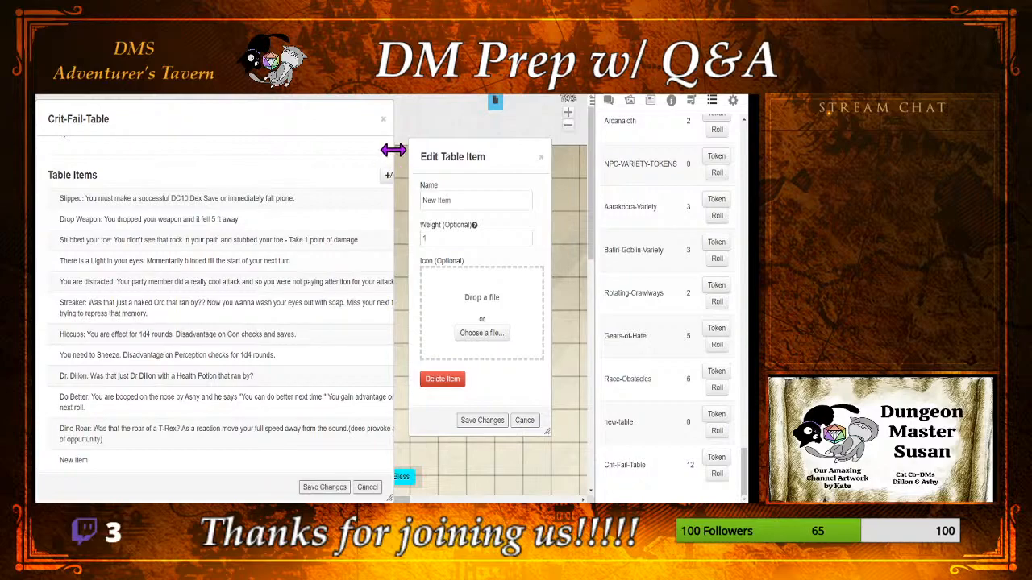
# Step: Widen the Crit-Fail-Table window and set the new table item's weight to 5
pyautogui.moveTo(393, 153); pyautogui.dragTo(406, 158)
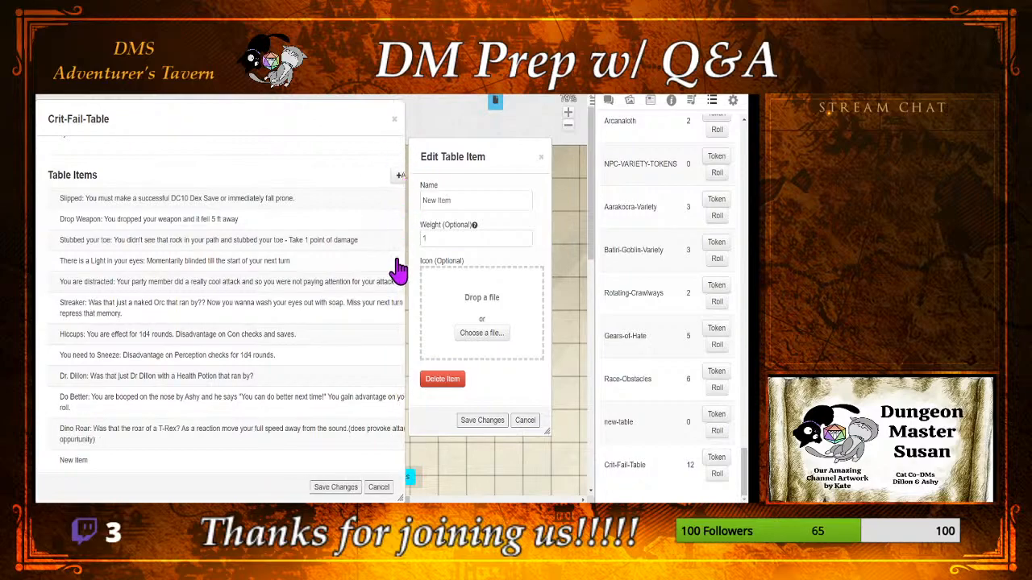
pyautogui.scroll(-1, 250, 305)
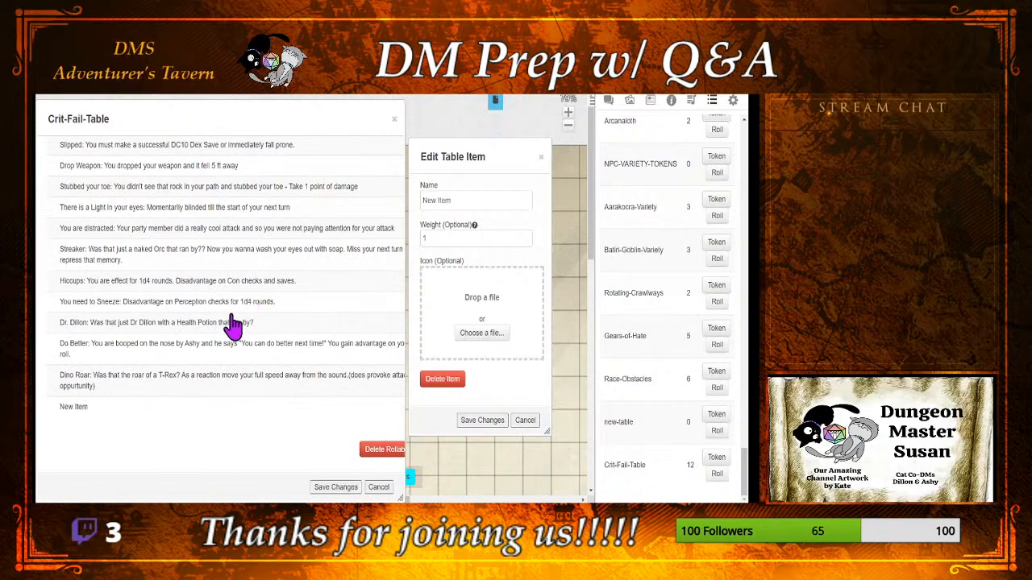
pyautogui.scroll(2, 228, 329)
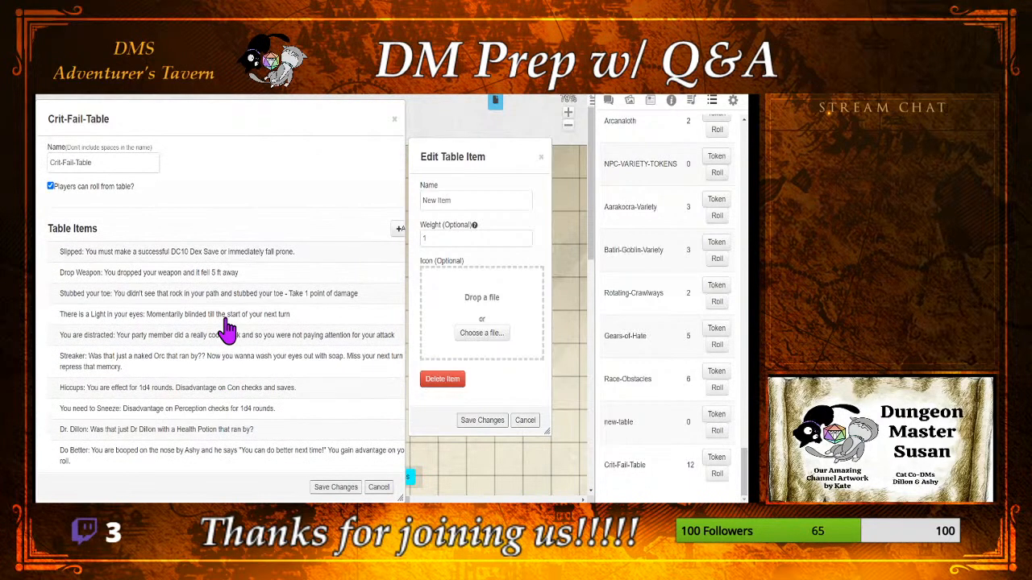
pyautogui.scroll(-2, 227, 329)
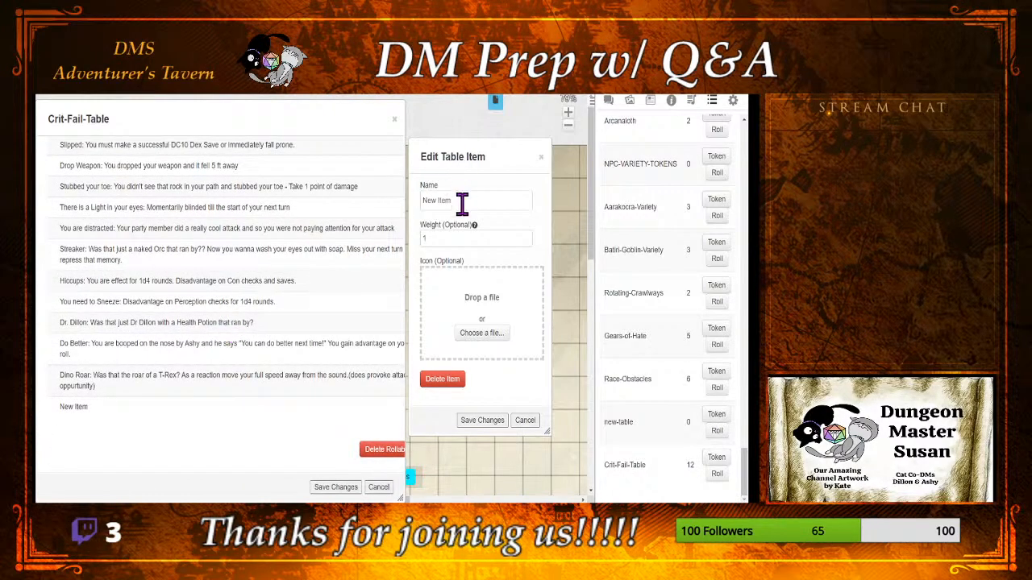
pyautogui.doubleClick(459, 238)
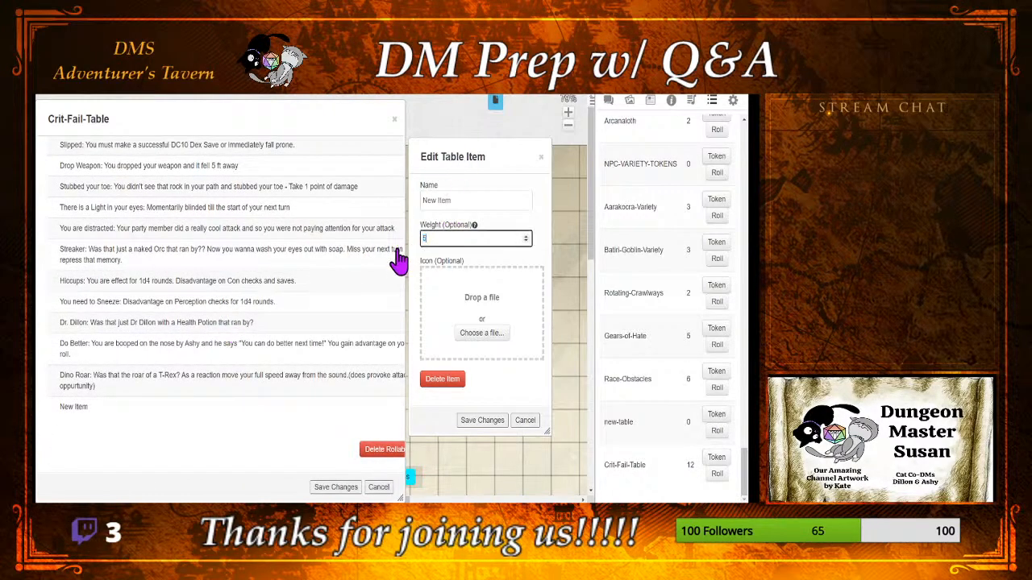
pyautogui.write('5')
pyautogui.hotkey('shift', 'Tab')
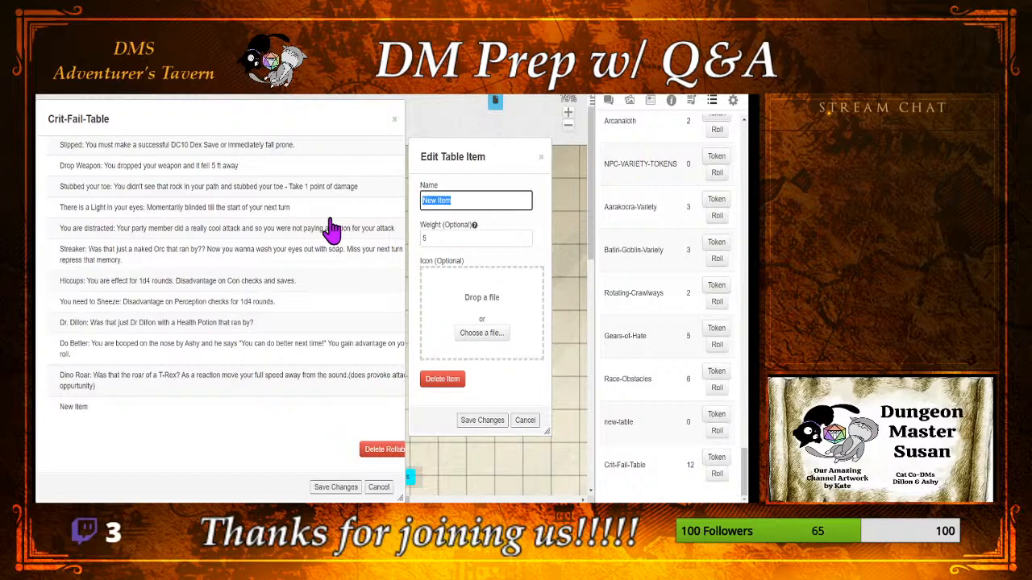
# Step: Start the new item's name with "Trip over a vine: You are knocked prone"
pyautogui.press('BackSpace')
pyautogui.write('Trip of a')
pyautogui.press('BackSpace')
pyautogui.write('er a vine!')
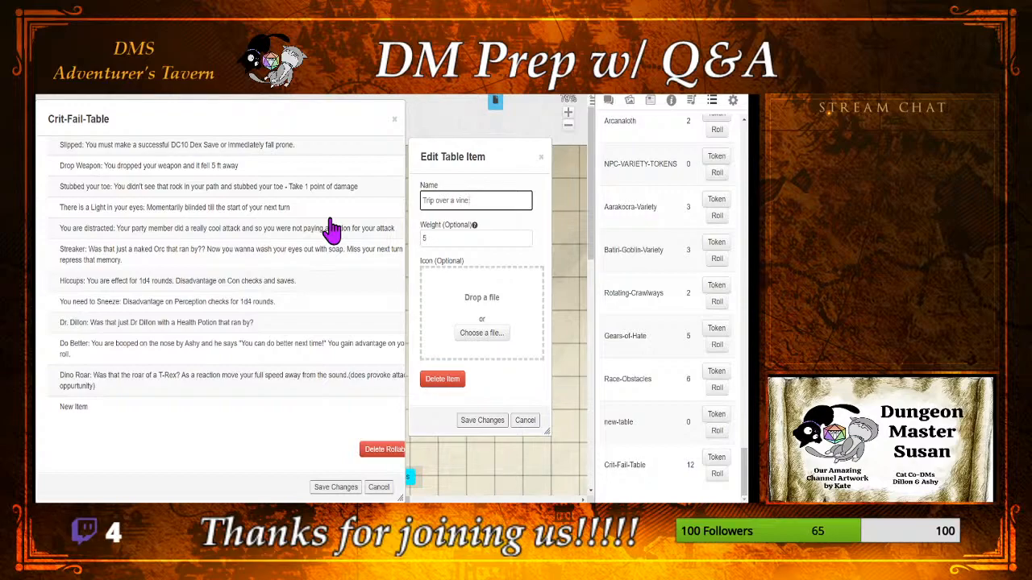
pyautogui.write(': You are notd')
pyautogui.press('BackSpace')
pyautogui.press('BackSpace')
pyautogui.press('BackSpace')
pyautogui.press('BackSpace')
pyautogui.write('n')
pyautogui.write('ocked pro')
pyautogui.write('ne')
pyautogui.write(' as you tri')
pyautogui.write('p oveer')
# Step: Complete the item's name with "as you trip over a cluster of vines in the pathway." and save it
pyautogui.press('BackSpace')
pyautogui.press('BackSpace')
pyautogui.write('r a vulne')
pyautogui.press('BackSpace')
pyautogui.press('BackSpace')
pyautogui.press('BackSpace')
pyautogui.press('BackSpace')
pyautogui.press('BackSpace')
pyautogui.write('cluster of vines in the pathway,')
pyautogui.click(488, 422)
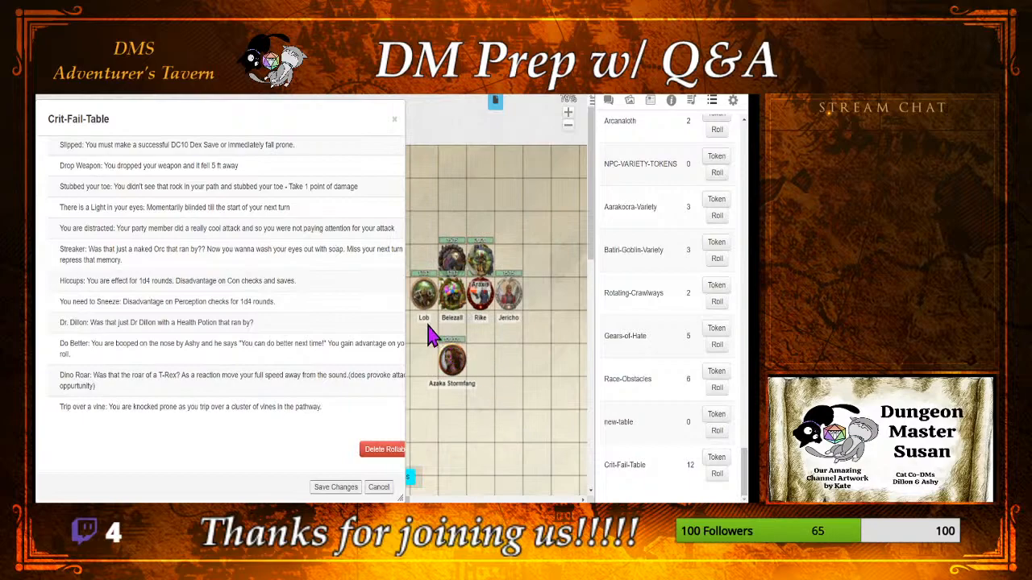
# Step: Add another table item beside the widened Crit-Fail-Table window and set its weight to 5
pyautogui.scroll(1, 370, 300)
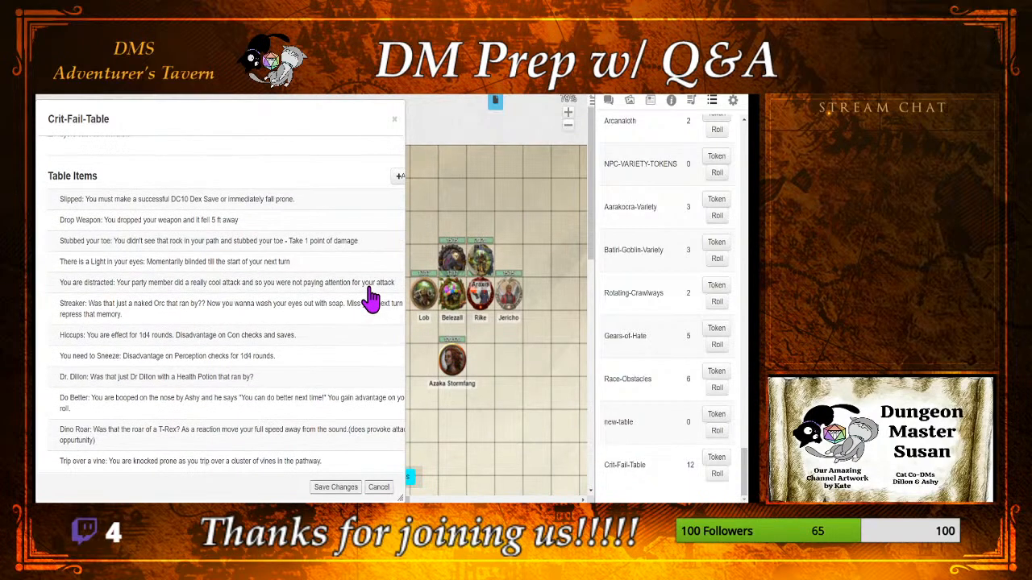
pyautogui.click(401, 182)
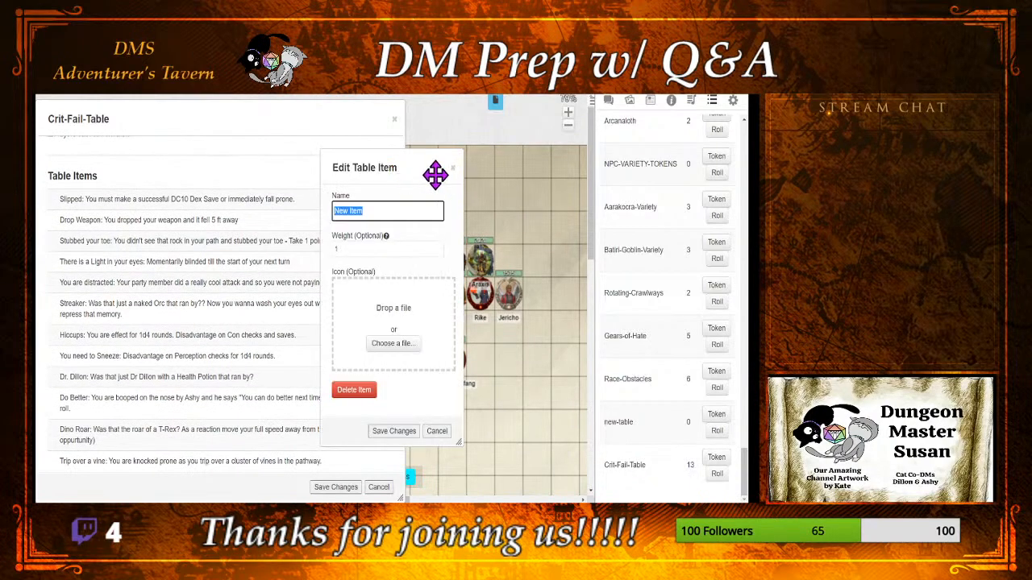
pyautogui.moveTo(433, 170); pyautogui.dragTo(547, 166)
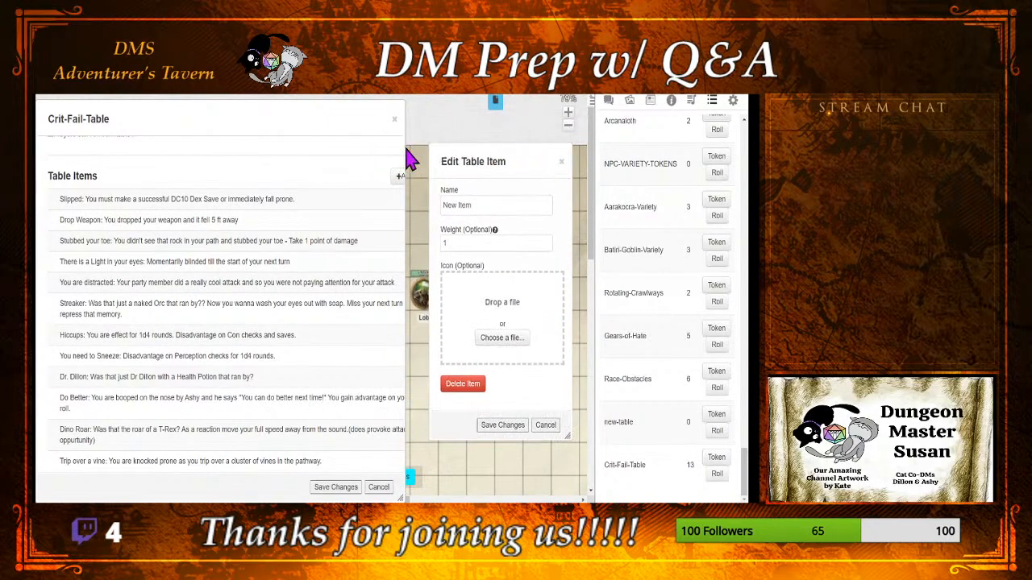
pyautogui.moveTo(404, 146); pyautogui.dragTo(429, 145)
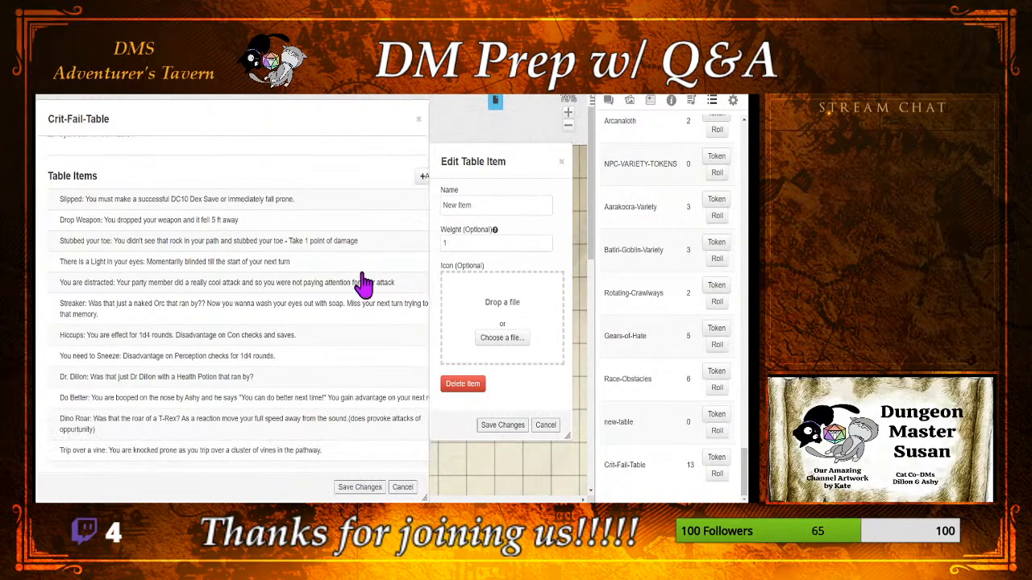
pyautogui.scroll(1, 349, 300)
pyautogui.scroll(-3, 349, 300)
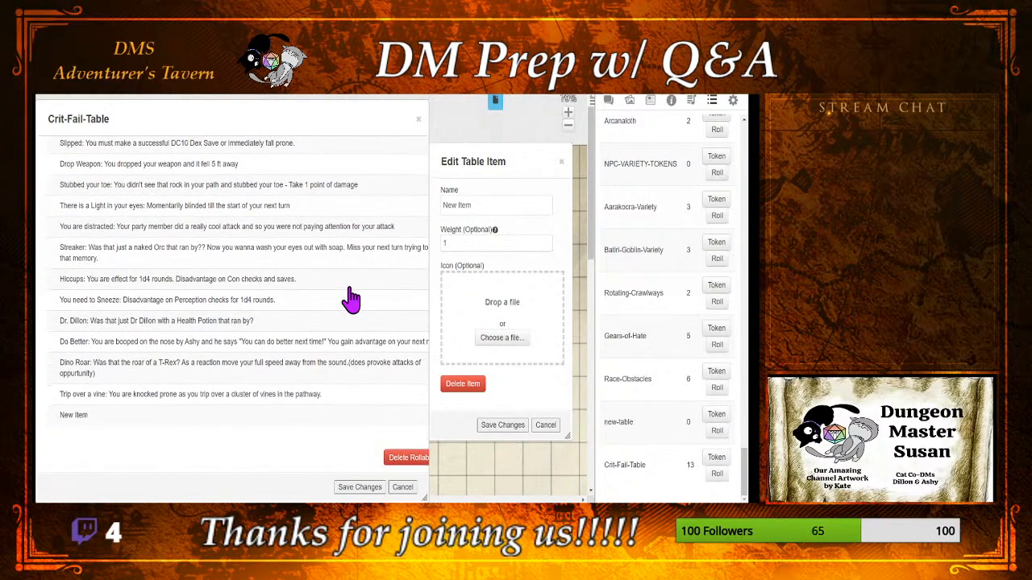
pyautogui.doubleClick(460, 242)
pyautogui.write('5')
pyautogui.moveTo(493, 204); pyautogui.dragTo(395, 230)
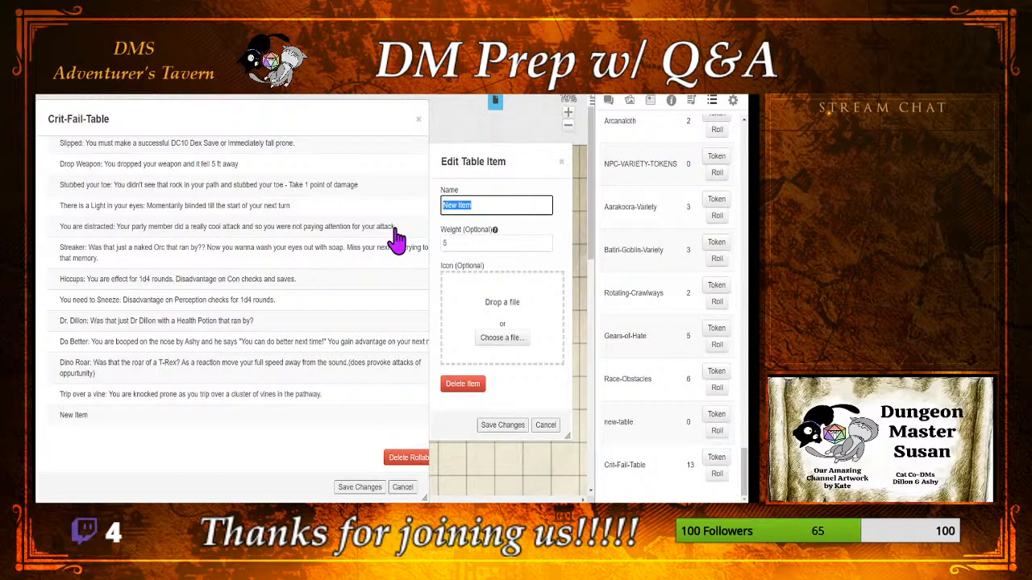
pyautogui.write('You are')
pyautogui.press('BackSpace')
pyautogui.press('BackSpace')
pyautogui.press('BackSpace')
pyautogui.press('BackSpace')
pyautogui.press('BackSpace')
pyautogui.press('BackSpace')
pyautogui.press('BackSpace')
pyautogui.write('Bugs')
pyautogui.press('BackSpace')
pyautogui.press('BackSpace')
pyautogui.press('BackSpace')
pyautogui.press('BackSpace')
pyautogui.write('They ws')
pyautogui.press('BackSpace')
pyautogui.press('BackSpace')
pyautogui.press('BackSpace')
pyautogui.press('BackSpace')
pyautogui.press('BackSpace')
pyautogui.press('BackSpace')
# Step: Start the item's name with "Bugs: They warned you that the bugs"
pyautogui.write('Bug')
pyautogui.write('s: They wa')
pyautogui.write('rn')
pyautogui.write('ed you thsa')
pyautogui.press('BackSpace')
pyautogui.press('BackSpace')
pyautogui.write('st the')
pyautogui.press('BackSpace')
pyautogui.press('BackSpace')
pyautogui.press('BackSpace')
pyautogui.press('BackSpace')
pyautogui.press('BackSpace')
pyautogui.press('BackSpace')
pyautogui.write('at the bugs')
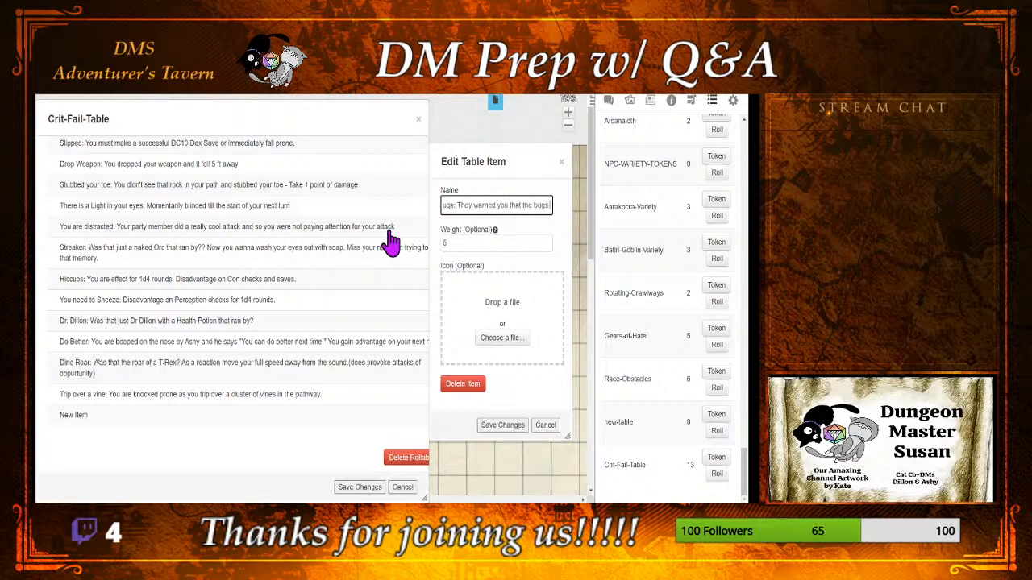
pyautogui.write(' were bad in the')
# Step: Complete the item's name with "were bad in the jungle, but you forgot to apply bug spray this morning." and save it
pyautogui.write('g spray.')
pyautogui.press('BackSpace')
pyautogui.write('this moming. (su')
pyautogui.press('BackSpace')
pyautogui.press('BackSpace')
pyautogui.press('BackSpace')
pyautogui.press('BackSpace')
pyautogui.click(502, 425)
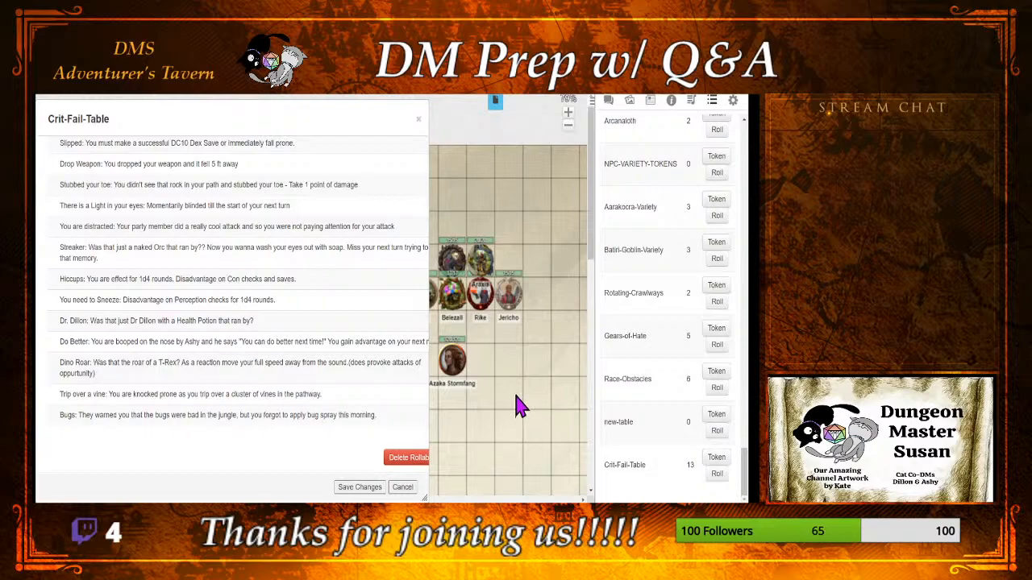
# Step: Add another table item, place its window beside the item list and clear its default name
pyautogui.scroll(1, 397, 373)
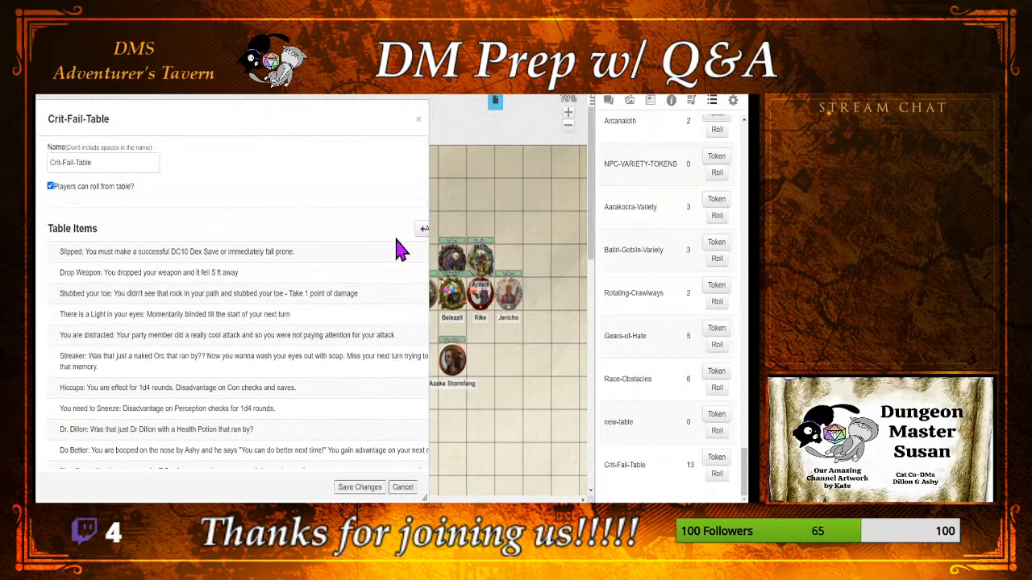
pyautogui.click(423, 229)
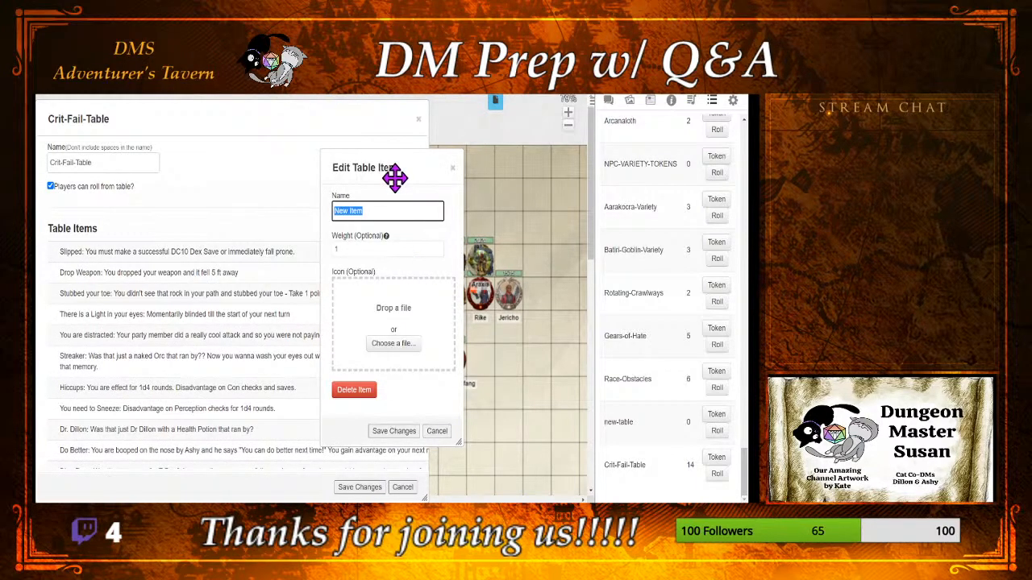
pyautogui.moveTo(394, 177); pyautogui.dragTo(518, 193)
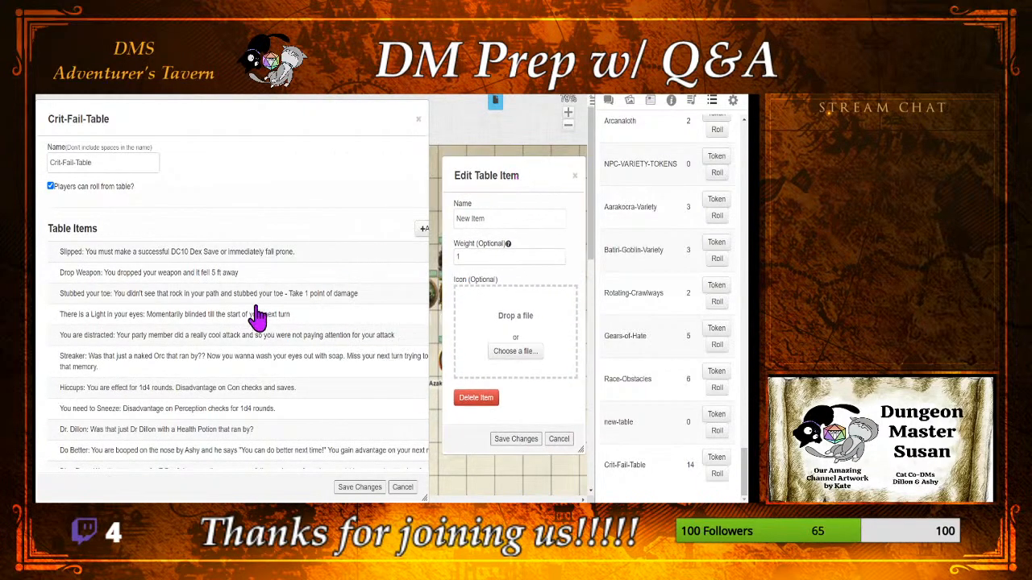
pyautogui.scroll(-2, 195, 315)
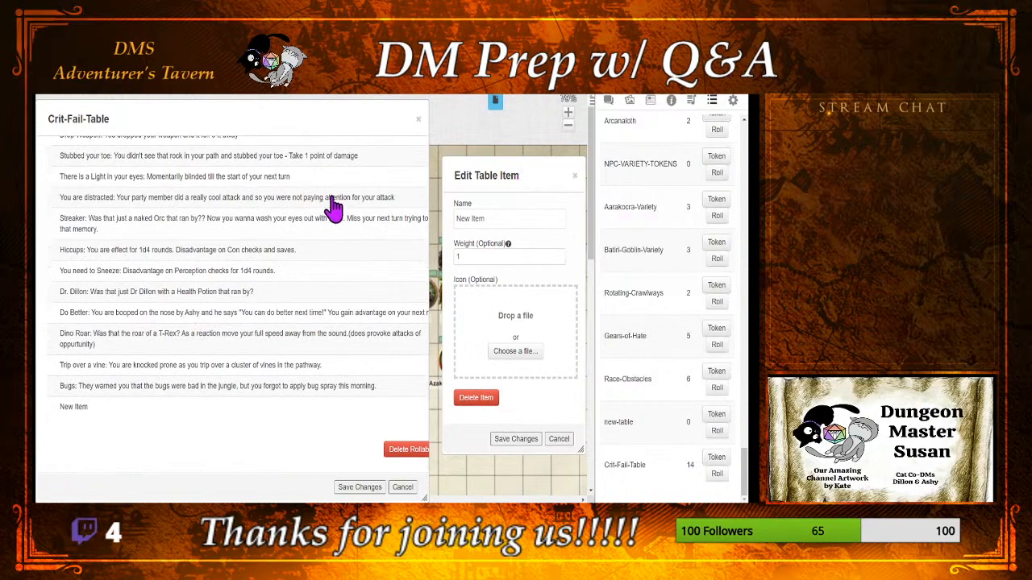
pyautogui.scroll(1, 333, 208)
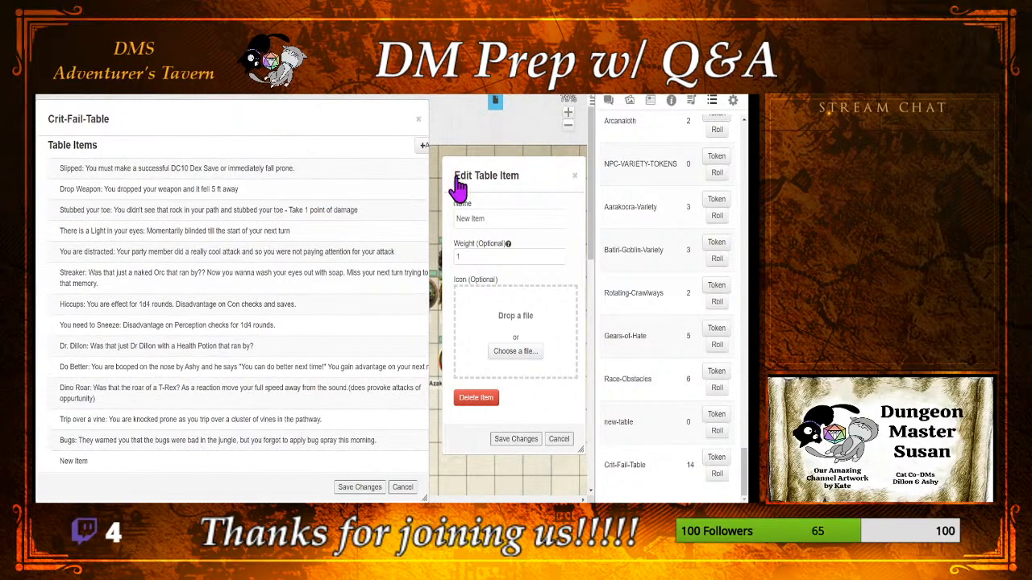
pyautogui.doubleClick(511, 212)
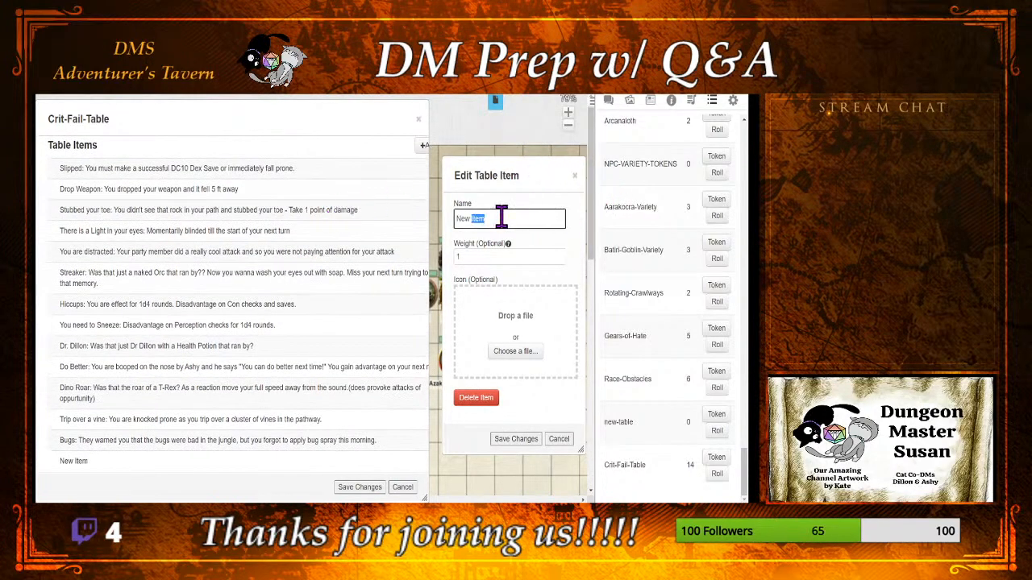
pyautogui.click(495, 218)
pyautogui.hotkey('ctrl', 'a')
pyautogui.press('BackSpace')
pyautogui.write('Rusty Armor: Your as')
pyautogui.press('BackSpace')
pyautogui.write('rmor has started')
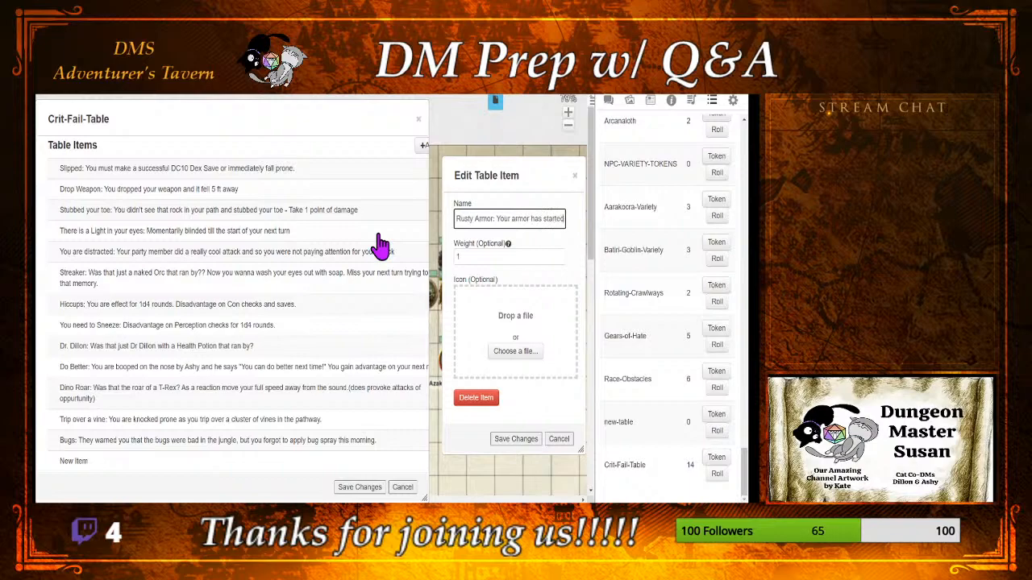
pyautogui.write(' to swqu')
pyautogui.press('BackSpace')
pyautogui.press('BackSpace')
pyautogui.press('BackSpace')
pyautogui.press('BackSpace')
pyautogui.press('BackSpace')
pyautogui.press('BackSpace')
pyautogui.press('BackSpace')
pyautogui.press('BackSpace')
pyautogui.press('BackSpace')
pyautogui.press('BackSpace')
pyautogui.press('BackSpace')
pyautogui.press('BackSpace')
pyautogui.press('BackSpace')
pyautogui.press('BackSpace')
pyautogui.press('BackSpace')
pyautogui.press('BackSpace')
pyautogui.press('BackSpace')
pyautogui.press('BackSpace')
pyautogui.press('BackSpace')
pyautogui.press('BackSpace')
pyautogui.press('BackSpace')
pyautogui.press('BackSpace')
pyautogui.press('BackSpace')
pyautogui.press('BackSpace')
pyautogui.press('BackSpace')
pyautogui.press('BackSpace')
pyautogui.press('BackSpace')
pyautogui.press('BackSpace')
pyautogui.press('BackSpace')
pyautogui.press('BackSpace')
pyautogui.press('BackSpace')
pyautogui.press('BackSpace')
pyautogui.press('BackSpace')
pyautogui.press('BackSpace')
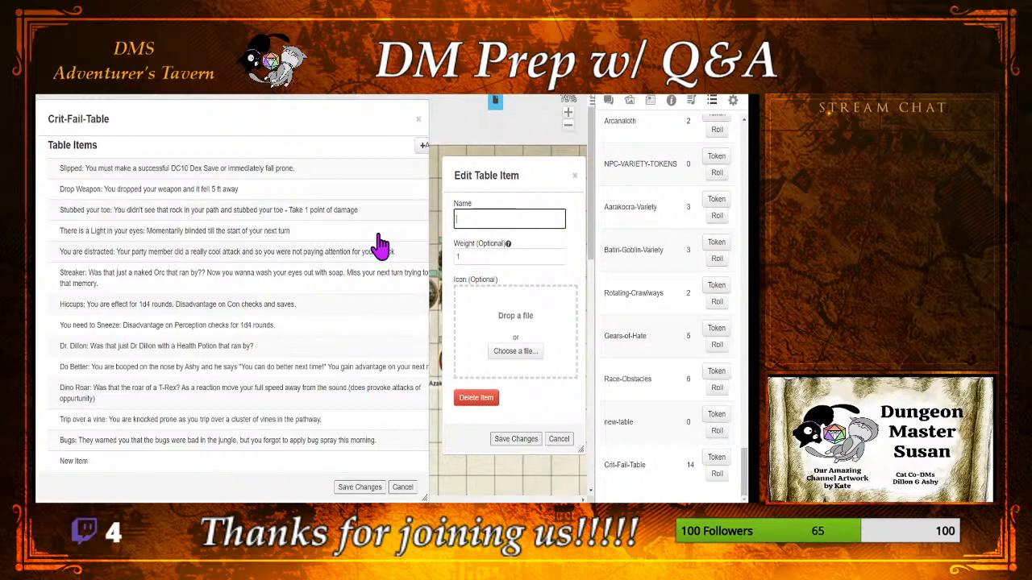
# Step: Start the item's name with "Armor: Its so hot within the jungle that"
pyautogui.write('Armor: Its')
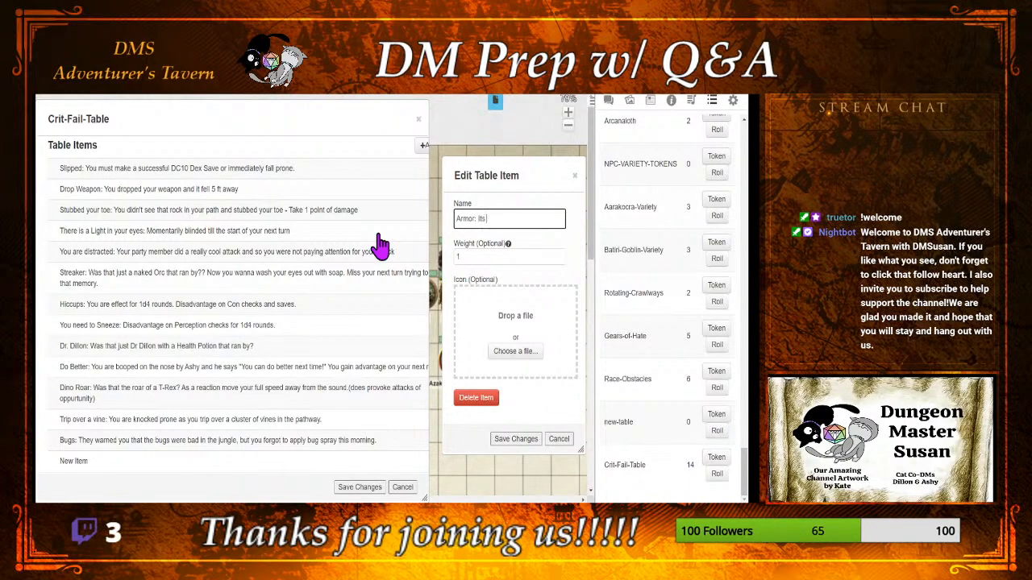
pyautogui.write(' so hot withn th')
pyautogui.press('BackSpace')
pyautogui.press('BackSpace')
pyautogui.press('BackSpace')
pyautogui.write('in the jungle that')
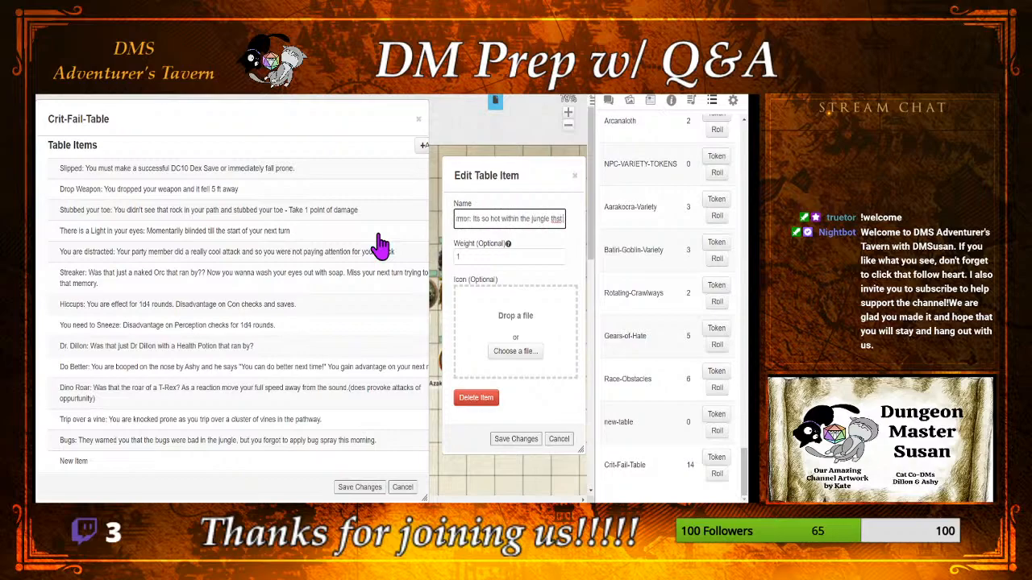
pyautogui.press('BackSpace')
pyautogui.press('BackSpace')
pyautogui.write('at')
pyautogui.write(' your armor ')
pyautogui.write('is st')
pyautogui.write('art')
pyautogui.write('ing to cha')
pyautogui.write('t')
pyautogui.write('e')
# Step: Continue the item's name with "your armor is starting to chafe you. You feel like you need to take it off for"
pyautogui.press('BackSpace')
pyautogui.press('BackSpace')
pyautogui.press('BackSpace')
pyautogui.press('BackSpace')
pyautogui.press('BackSpace')
pyautogui.press('BackSpace')
pyautogui.press('BackSpace')
pyautogui.press('BackSpace')
pyautogui.press('BackSpace')
pyautogui.press('BackSpace')
pyautogui.press('BackSpace')
pyautogui.press('BackSpace')
pyautogui.press('BackSpace')
pyautogui.press('BackSpace')
pyautogui.press('BackSpace')
pyautogui.press('BackSpace')
pyautogui.press('BackSpace')
pyautogui.press('BackSpace')
pyautogui.press('BackSpace')
pyautogui.press('BackSpace')
pyautogui.press('BackSpace')
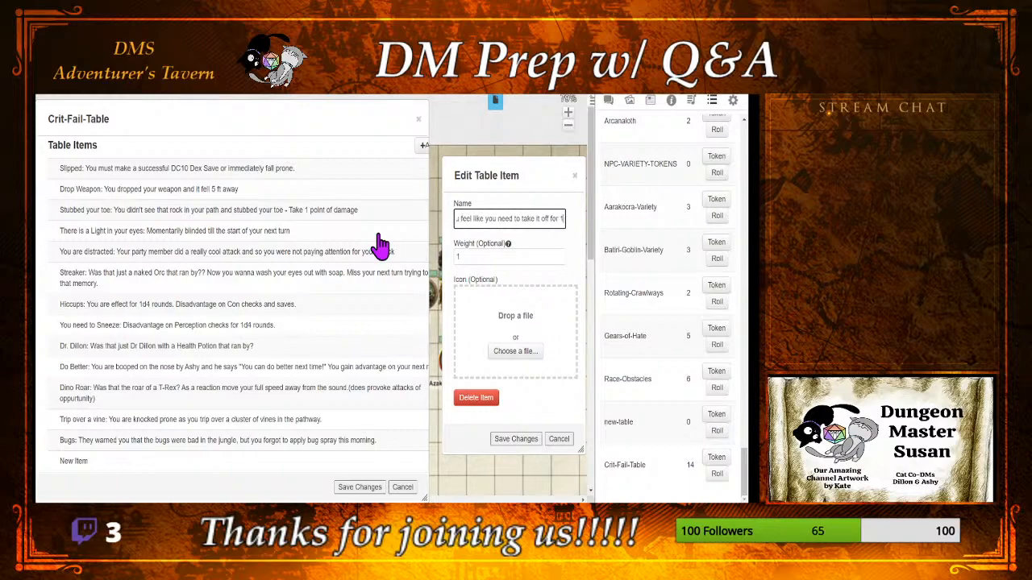
# Step: Finish the Armor item's name with "1d6 hours." and save it
pyautogui.write('r')
pyautogui.press('BackSpace')
pyautogui.press('BackSpace')
pyautogui.press('BackSpace')
pyautogui.write('1d6 hours.')
pyautogui.click(499, 439)
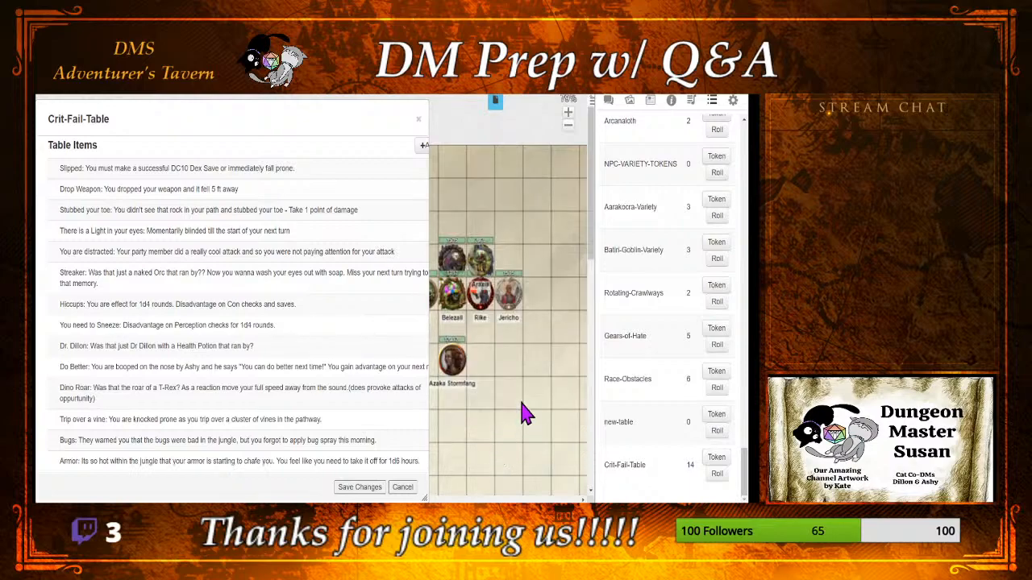
# Step: Add a blank item to the Crit-Fail-Table, review the existing entries and cancel editing the new item
pyautogui.scroll(-1, 322, 385)
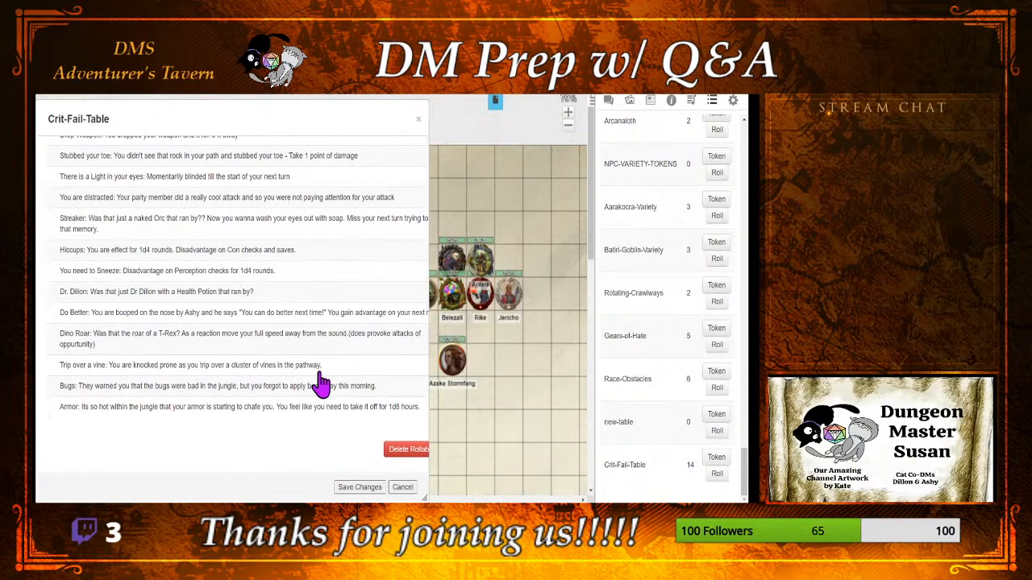
pyautogui.scroll(2, 322, 383)
pyautogui.scroll(-1, 321, 384)
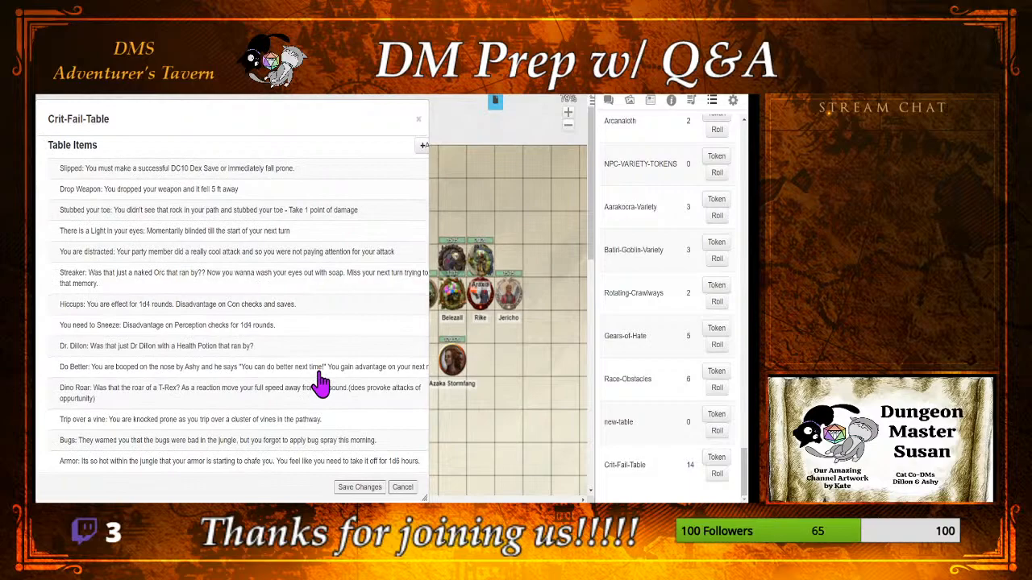
pyautogui.scroll(1, 320, 322)
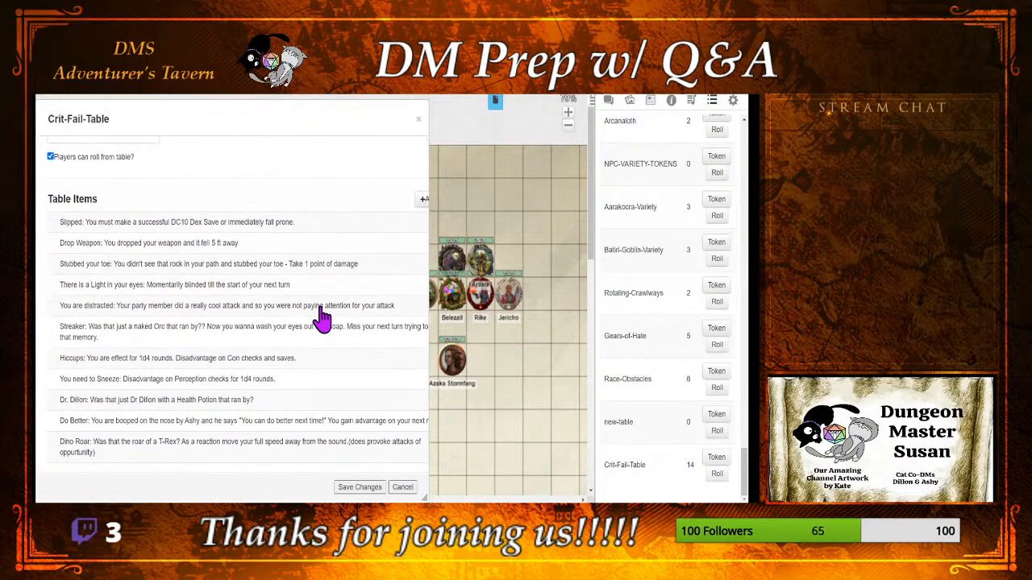
pyautogui.click(422, 200)
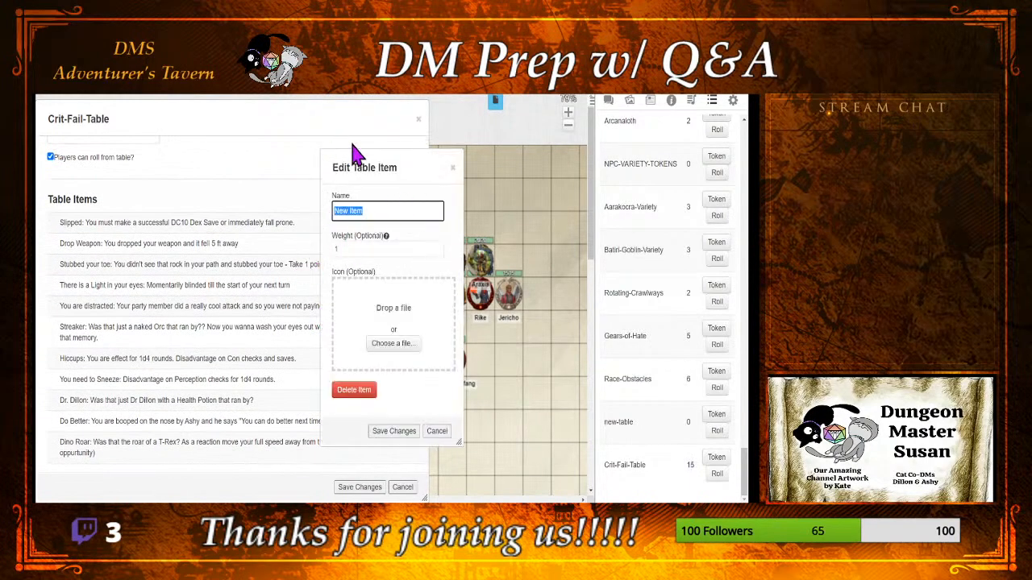
pyautogui.moveTo(381, 173); pyautogui.dragTo(500, 160)
pyautogui.scroll(-3, 375, 242)
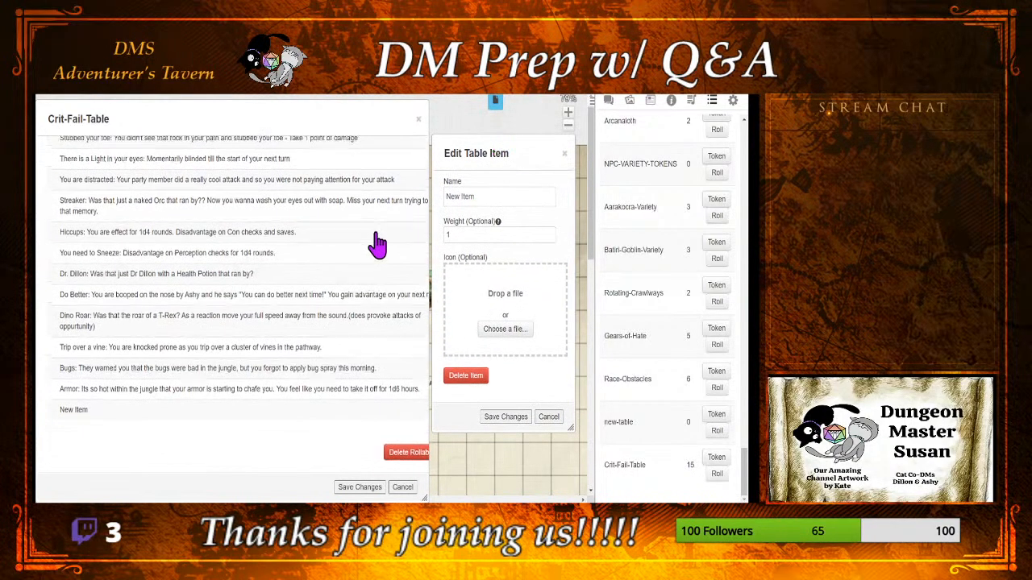
pyautogui.scroll(1, 377, 244)
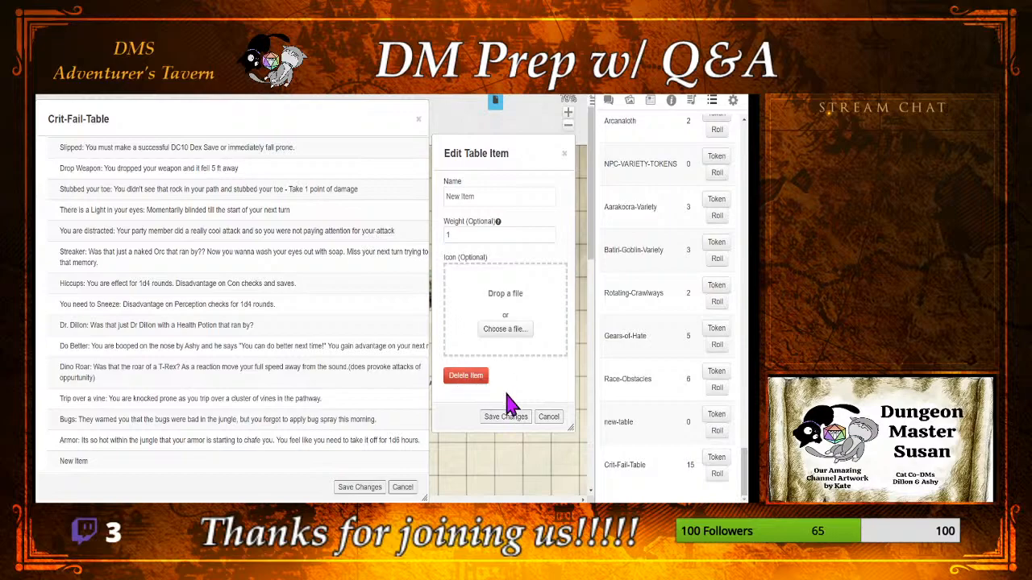
pyautogui.click(548, 418)
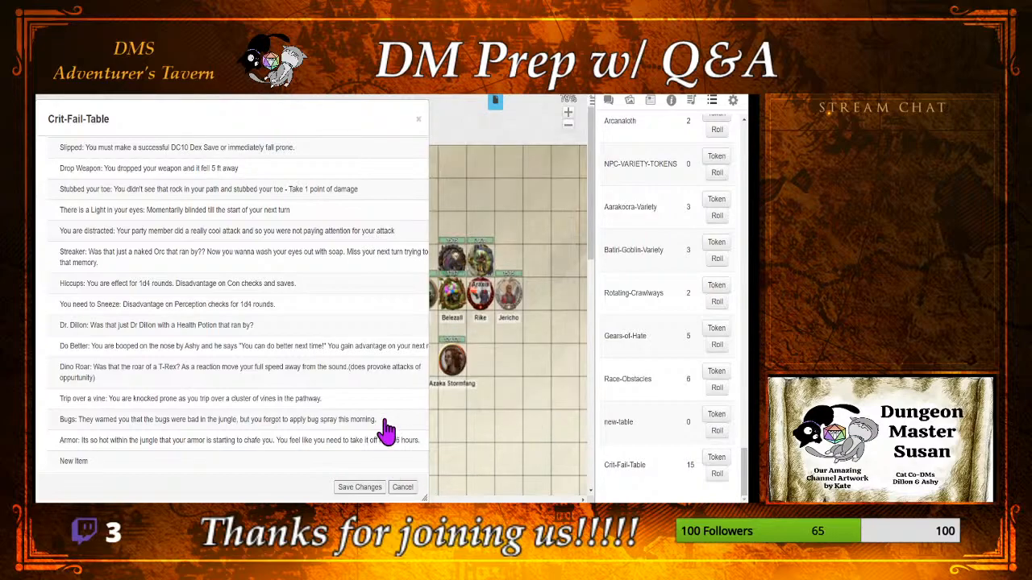
# Step: Add two new rollable tables and open the one listed directly below Crit-Fail-Table
pyautogui.scroll(5, 622, 281)
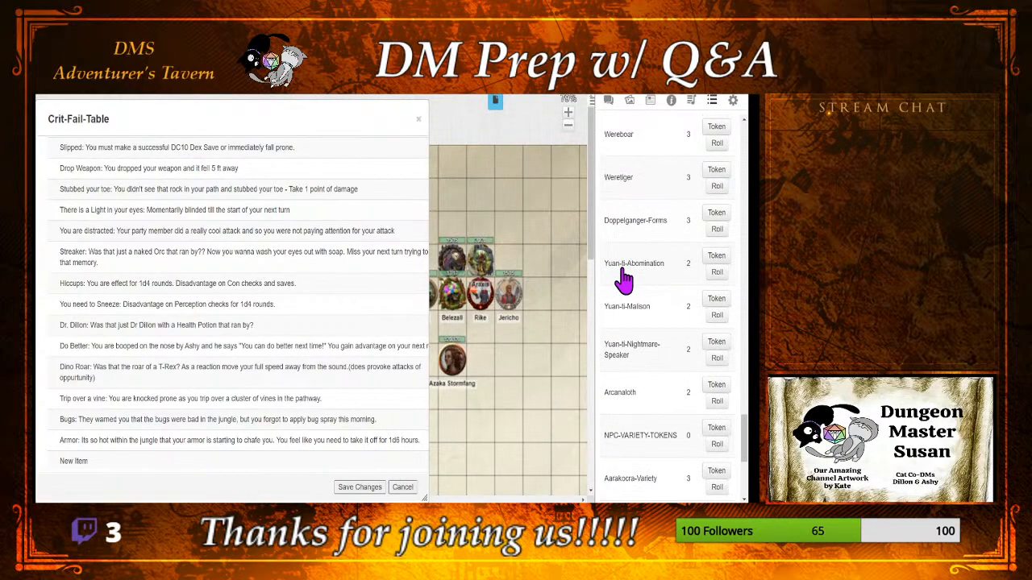
pyautogui.scroll(1, 621, 281)
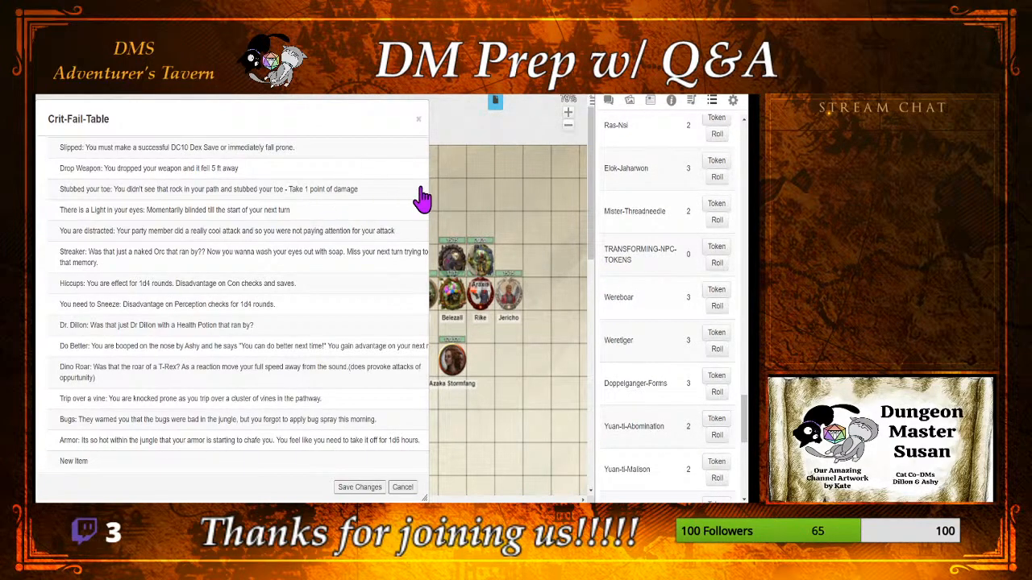
pyautogui.scroll(6, 640, 236)
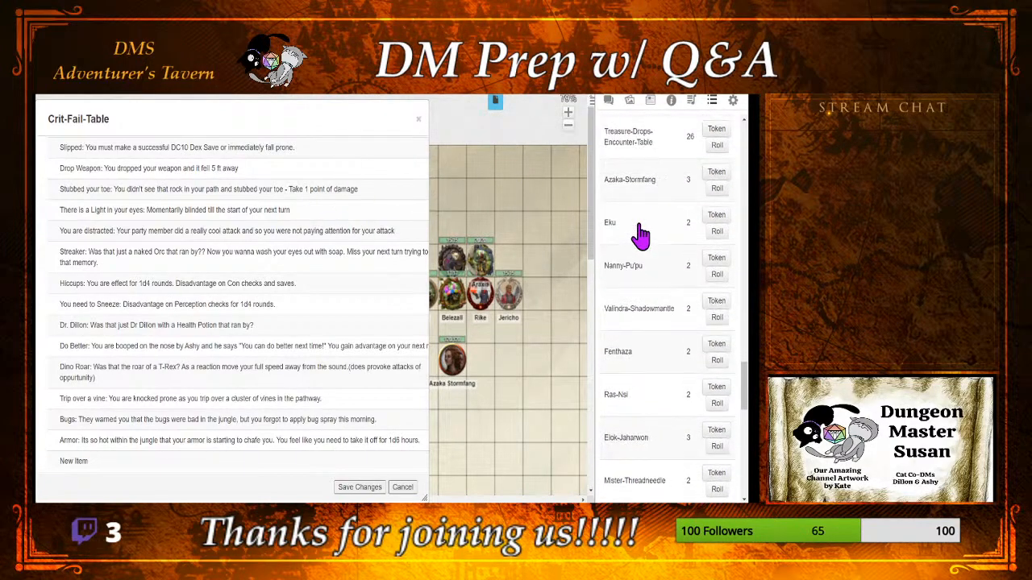
pyautogui.scroll(10, 639, 234)
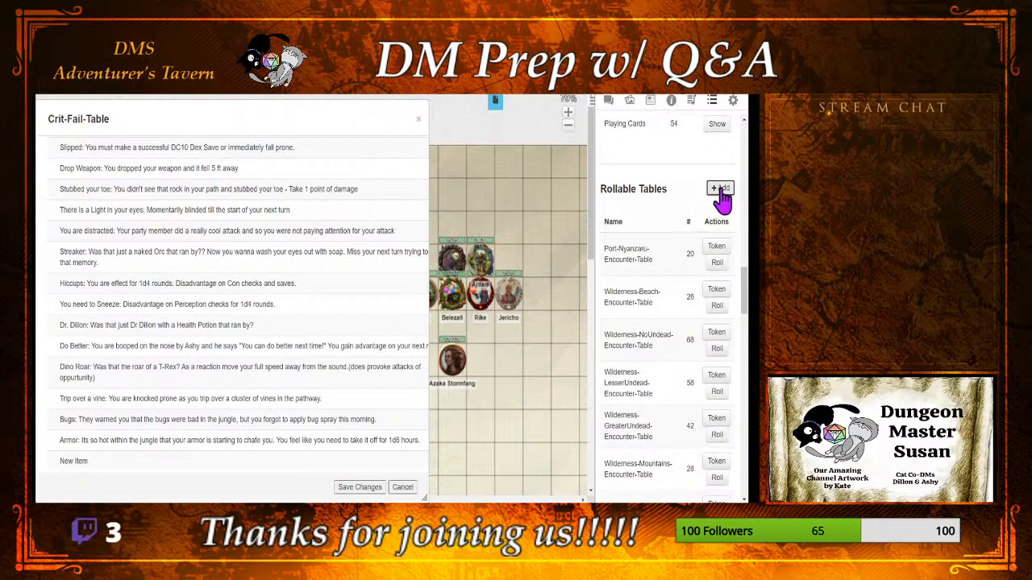
pyautogui.scroll(-15, 683, 342)
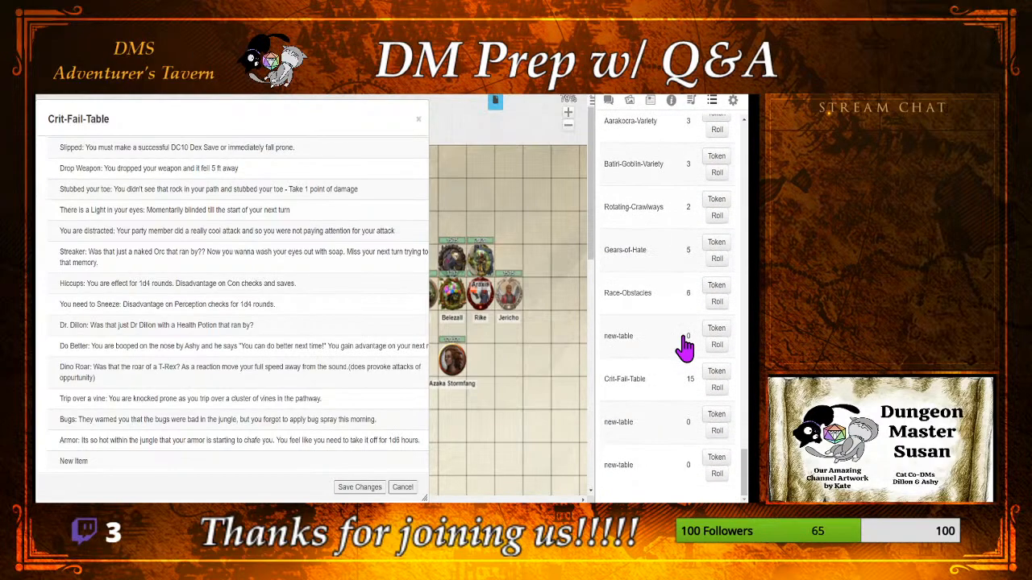
pyautogui.click(655, 427)
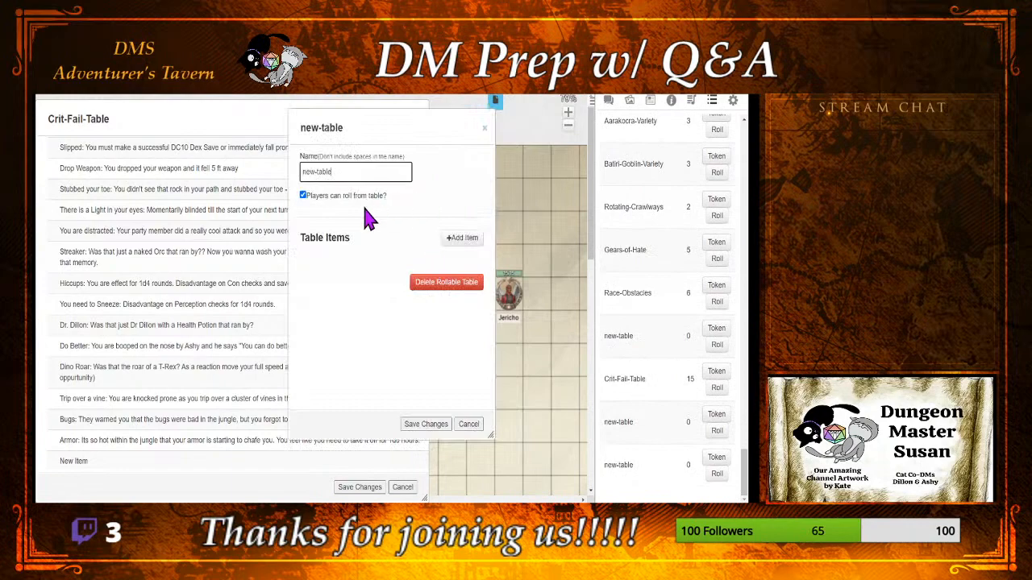
# Step: Replace the new table's default name with "Dr-Ink's-Drunk-Table"
pyautogui.press('BackSpace')
pyautogui.press('BackSpace')
pyautogui.press('BackSpace')
pyautogui.press('BackSpace')
pyautogui.press('BackSpace')
pyautogui.press('BackSpace')
pyautogui.press('BackSpace')
pyautogui.press('BackSpace')
pyautogui.press('BackSpace')
pyautogui.write("Dr-ink's-Drunk-Table")
# Step: Add an item to Dr-Ink's-Drunk-Table, with its window beside the table's, and start its name with "Slighty"
pyautogui.click(453, 240)
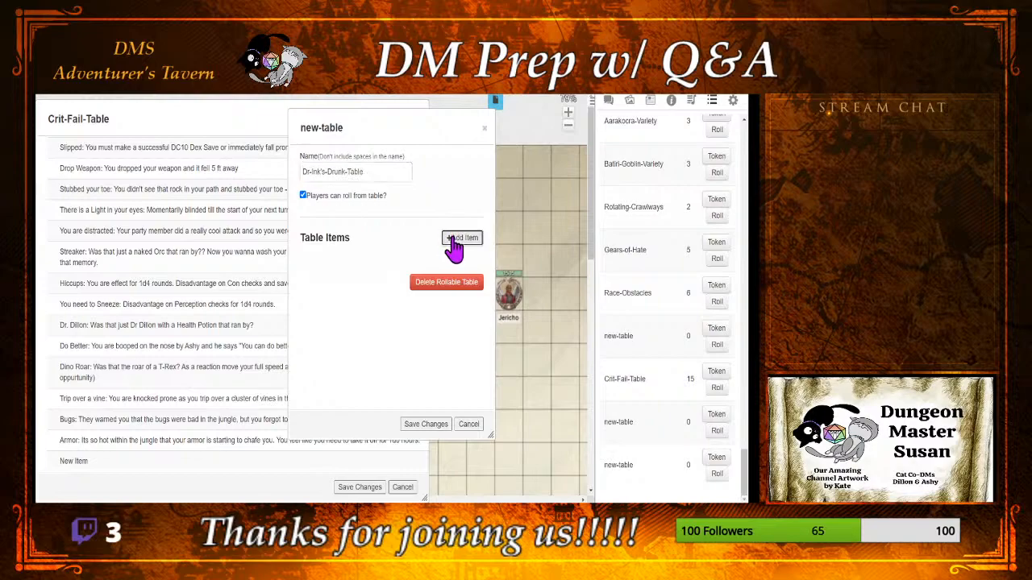
pyautogui.moveTo(389, 172); pyautogui.dragTo(521, 175)
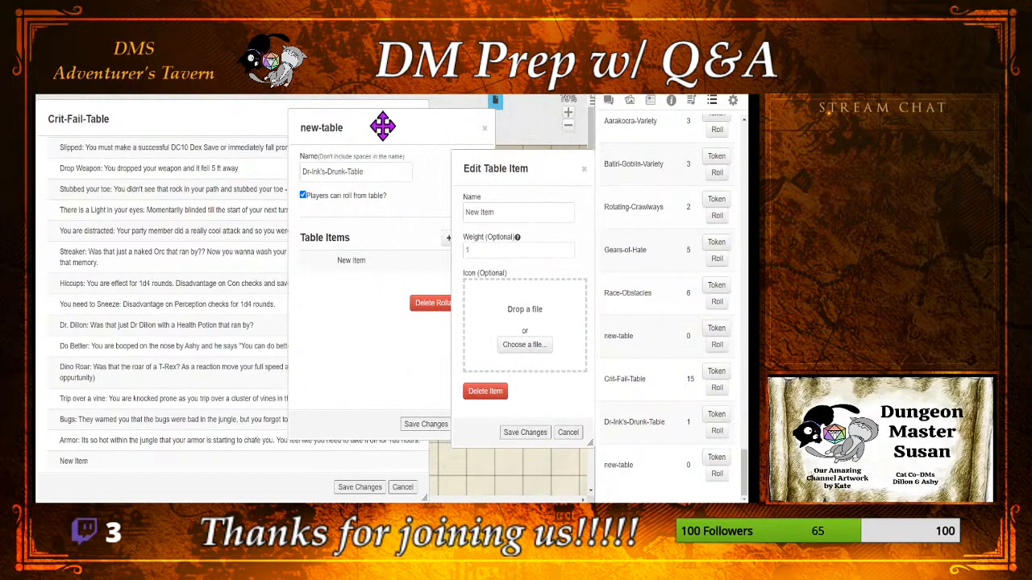
pyautogui.moveTo(382, 127); pyautogui.dragTo(219, 151)
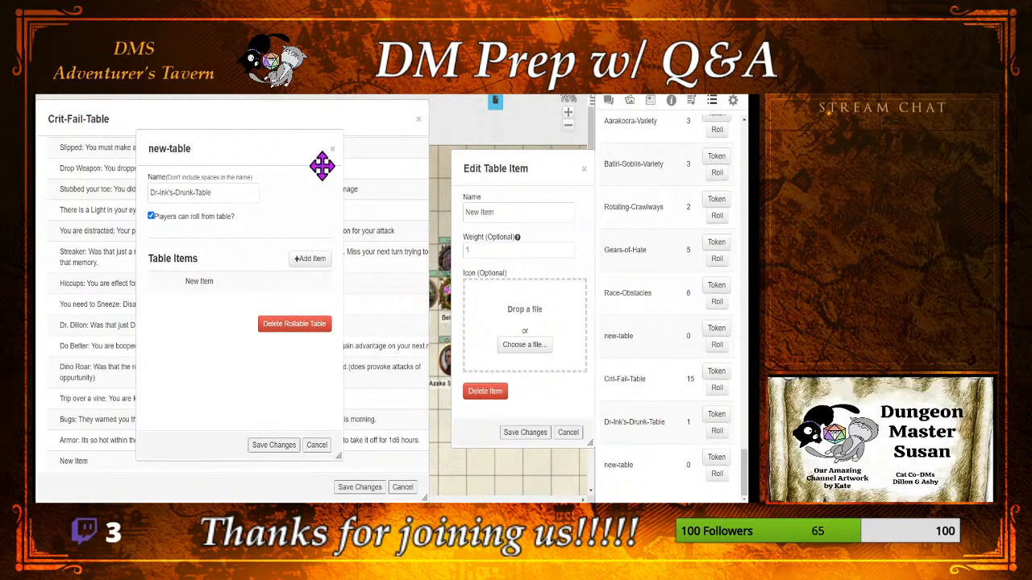
pyautogui.moveTo(474, 176); pyautogui.dragTo(378, 162)
pyautogui.moveTo(403, 198); pyautogui.dragTo(290, 211)
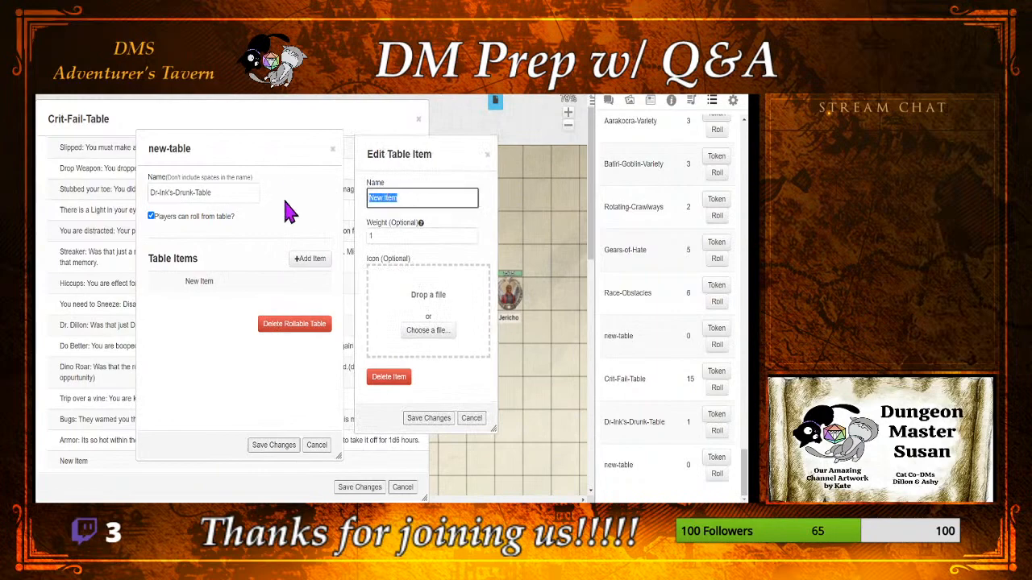
pyautogui.press('BackSpace')
pyautogui.write('Slighty')
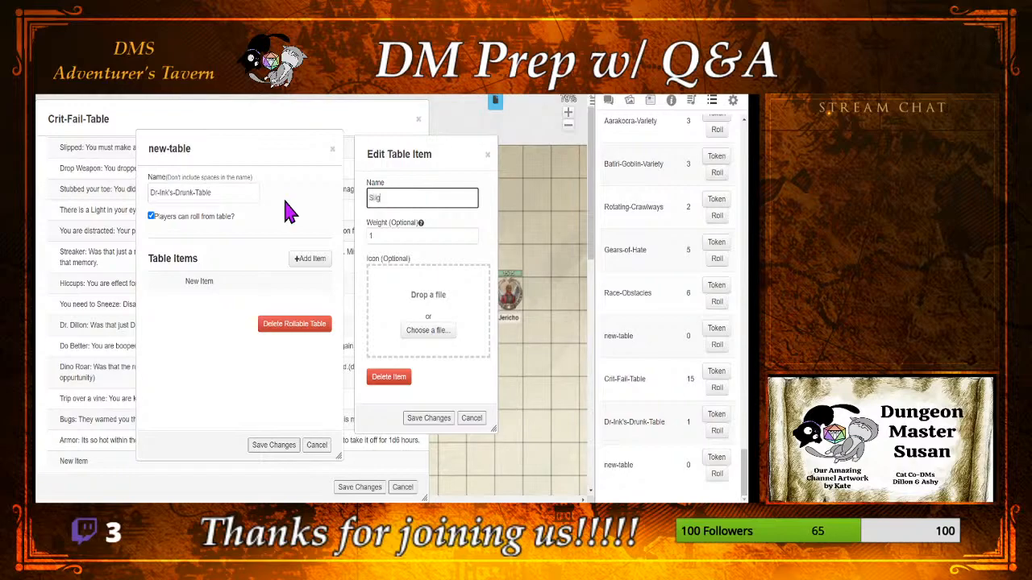
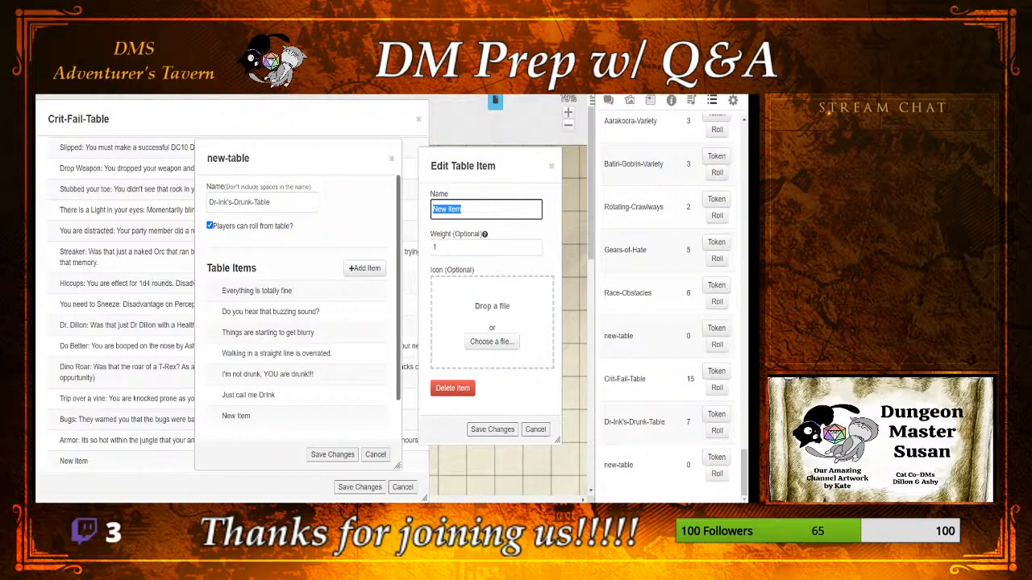
# Step: Name the new item "You wanna arm wrestle the next NPC you see." with weight 5 and save it
pyautogui.write('You')
pyautogui.write('wanna A')
pyautogui.write('m')
pyautogui.write('m Wi')
pyautogui.press('BackSpace')
pyautogui.press('BackSpace')
pyautogui.press('BackSpace')
pyautogui.press('BackSpace')
pyautogui.press('BackSpace')
pyautogui.press('BackSpace')
pyautogui.write('arm wrestle the next ')
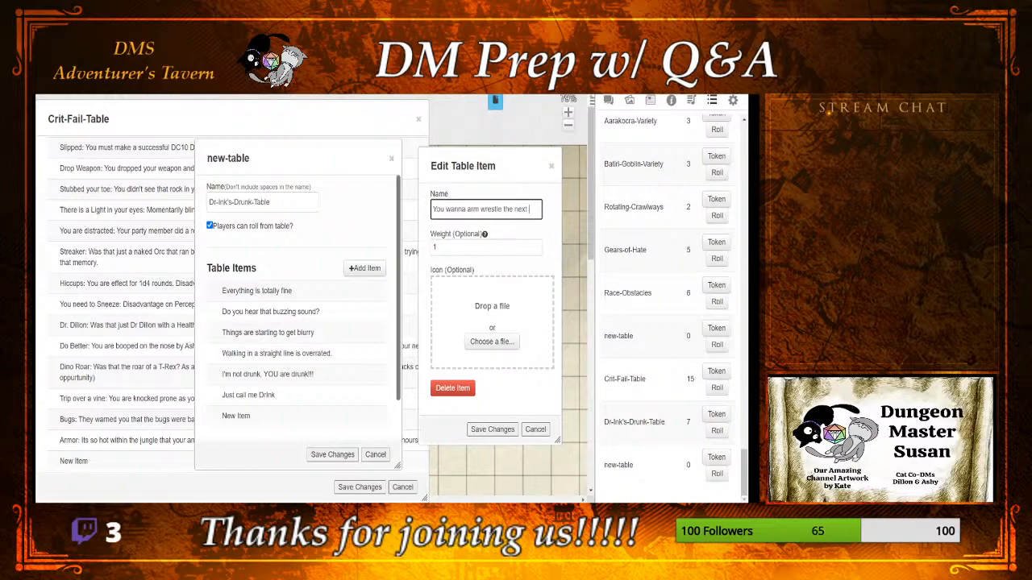
pyautogui.write('NPC you see')
pyautogui.press('Tab')
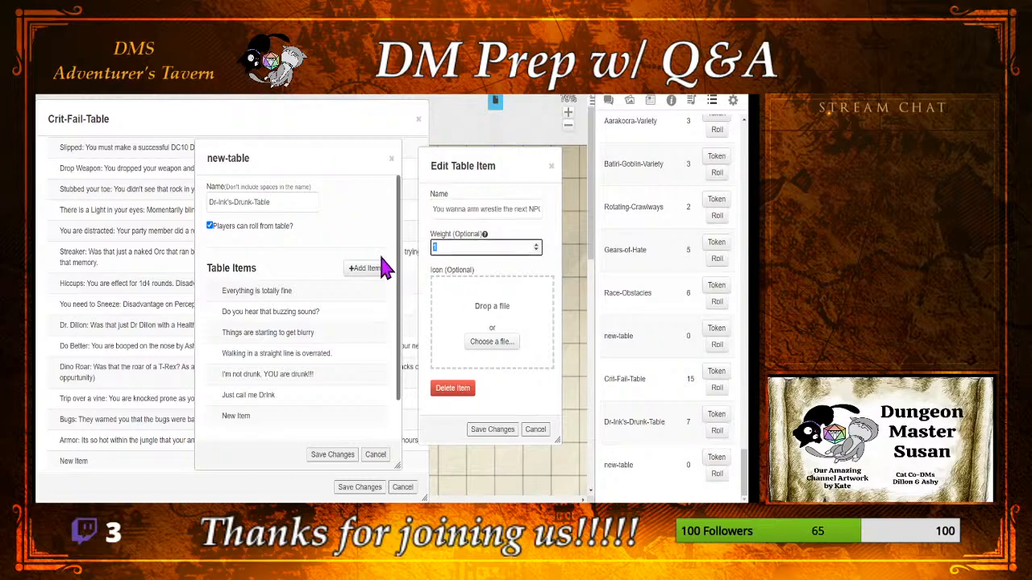
pyautogui.click(490, 430)
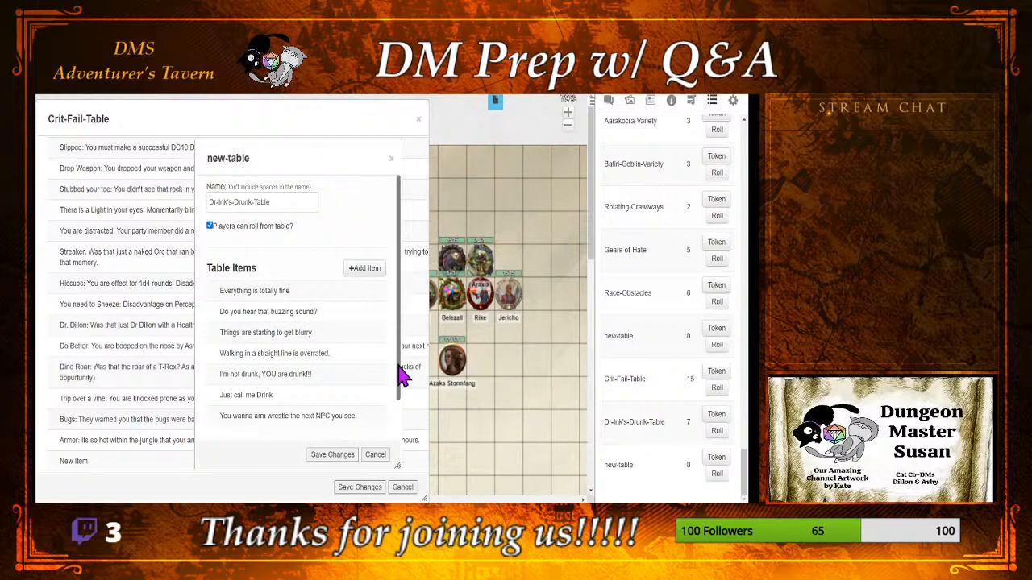
# Step: Extend the arm wrestle item's name with ", and wont take No for an answer." and save it
pyautogui.scroll(-1, 403, 377)
pyautogui.click(348, 410)
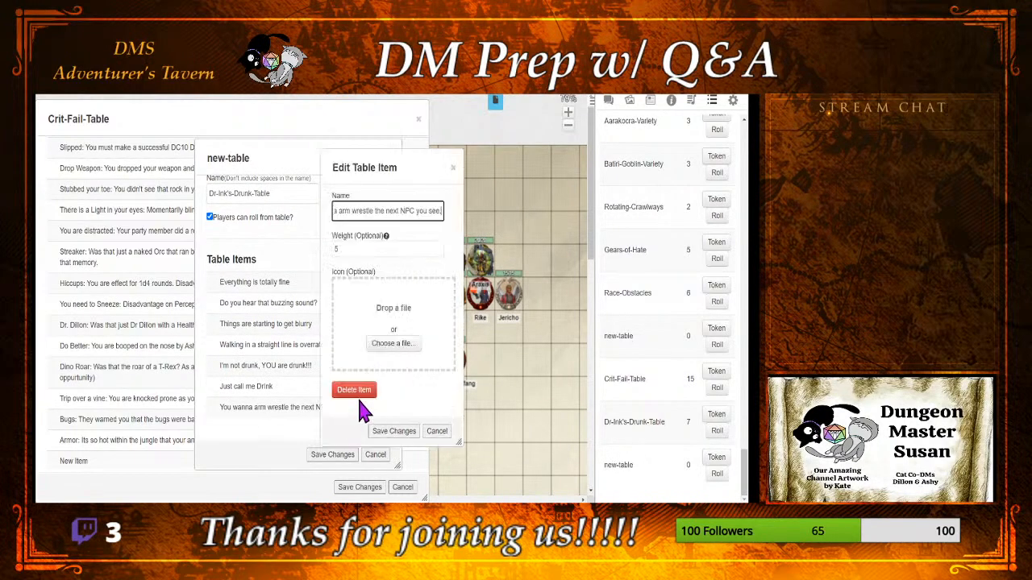
pyautogui.write(', a')
pyautogui.write('nd wont take')
pyautogui.write(' No.')
pyautogui.write('or an answer!')
pyautogui.click(390, 432)
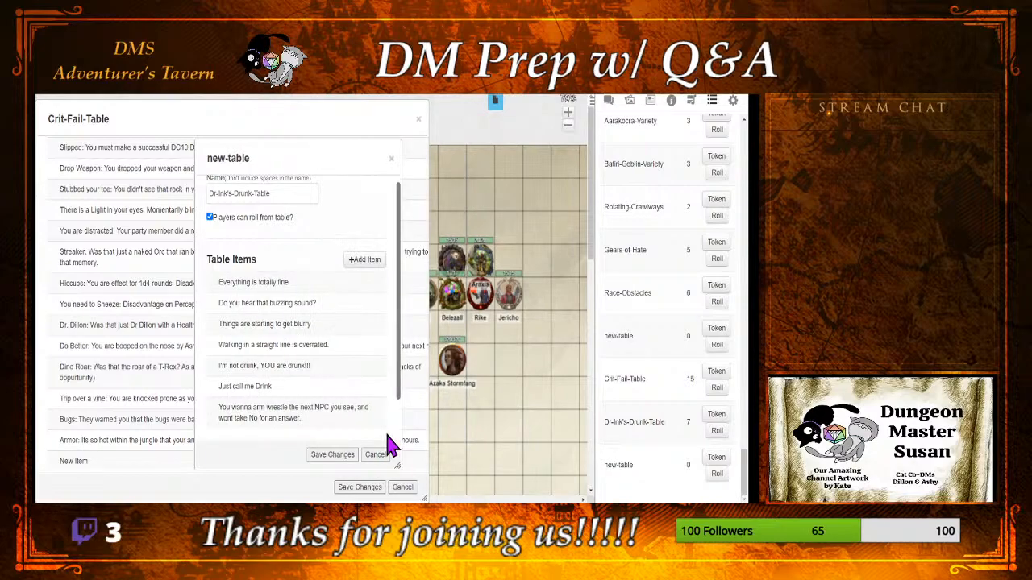
# Step: Add an item to Dr-Ink's-Drunk-Table, with its window beside the table's, and name it "You are super stealthy"
pyautogui.click(367, 260)
pyautogui.moveTo(375, 169); pyautogui.dragTo(493, 170)
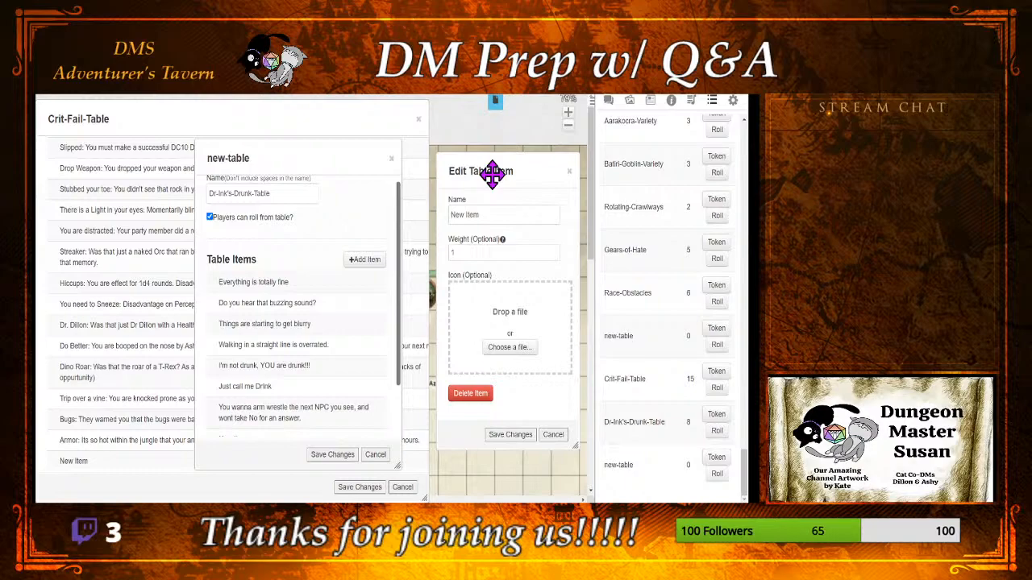
pyautogui.scroll(-2, 316, 302)
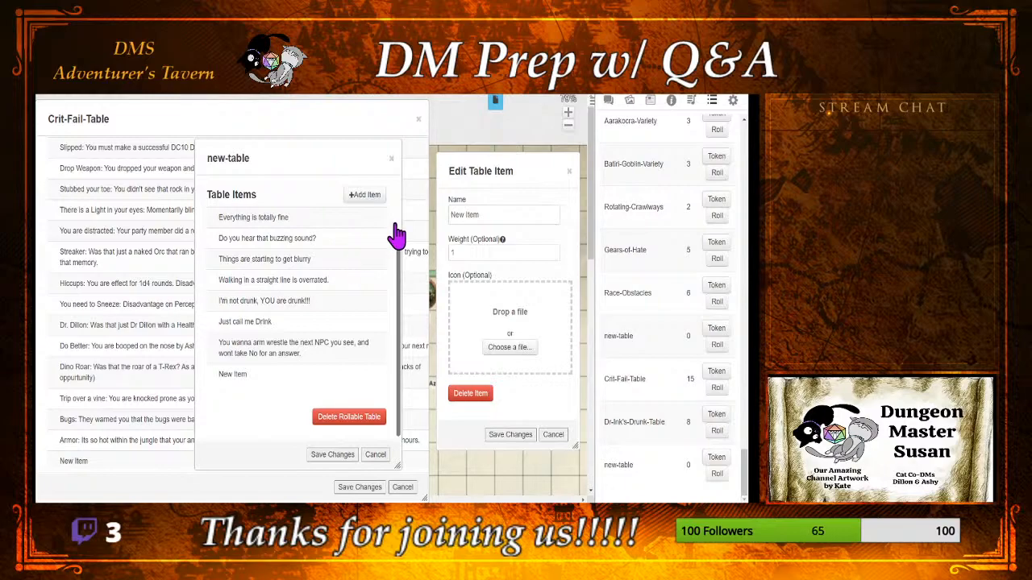
pyautogui.click(488, 214)
pyautogui.press('BackSpace')
pyautogui.press('BackSpace')
pyautogui.press('BackSpace')
pyautogui.press('BackSpace')
pyautogui.press('BackSpace')
pyautogui.press('BackSpace')
pyautogui.press('BackSpace')
pyautogui.press('BackSpace')
pyautogui.write('You are s')
pyautogui.press('BackSpace')
pyautogui.press('BackSpace')
pyautogui.press('BackSpace')
pyautogui.write('e super stealthy')
# Step: Reword the new item as "You believe you are super stealthy (roll with Disadvantage)", set its weight to 5 and save it
pyautogui.press('BackSpace')
pyautogui.press('BackSpace')
pyautogui.press('BackSpace')
pyautogui.write('believd')
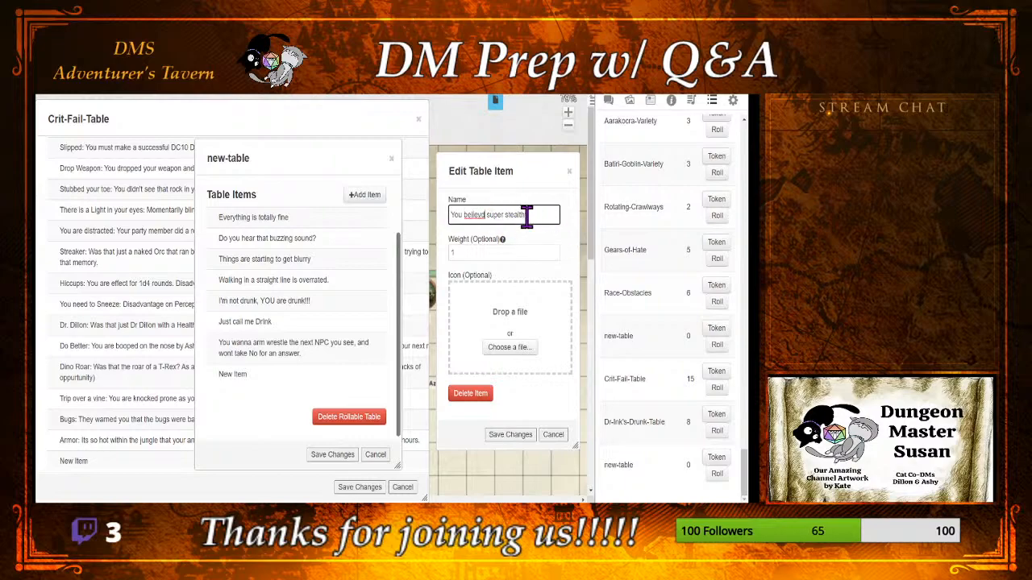
pyautogui.press('BackSpace')
pyautogui.write('e yo')
pyautogui.write('u are')
pyautogui.write('roll with D')
pyautogui.write('isadvant')
pyautogui.write('age')
pyautogui.write(')')
pyautogui.click(477, 254)
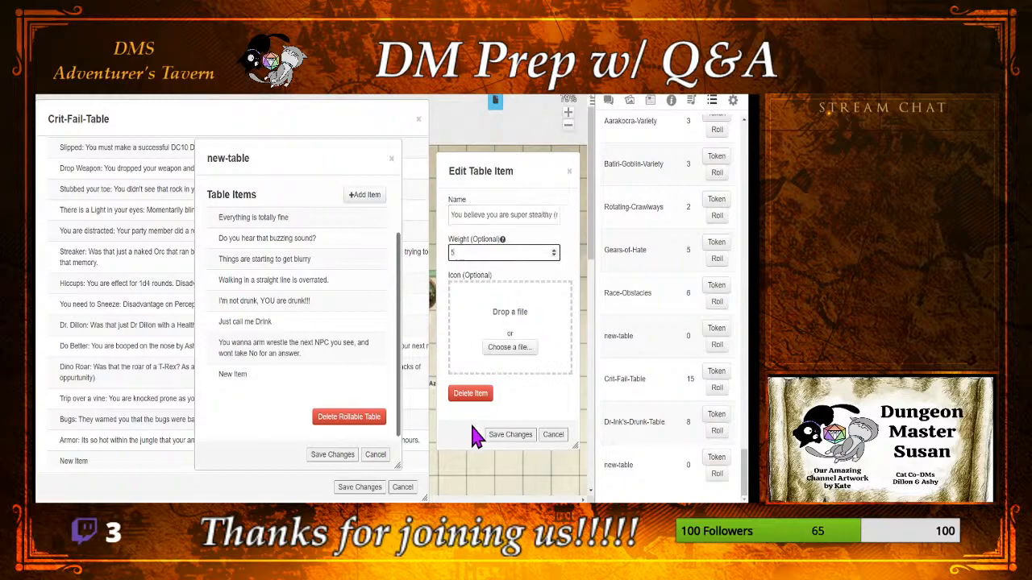
pyautogui.click(506, 435)
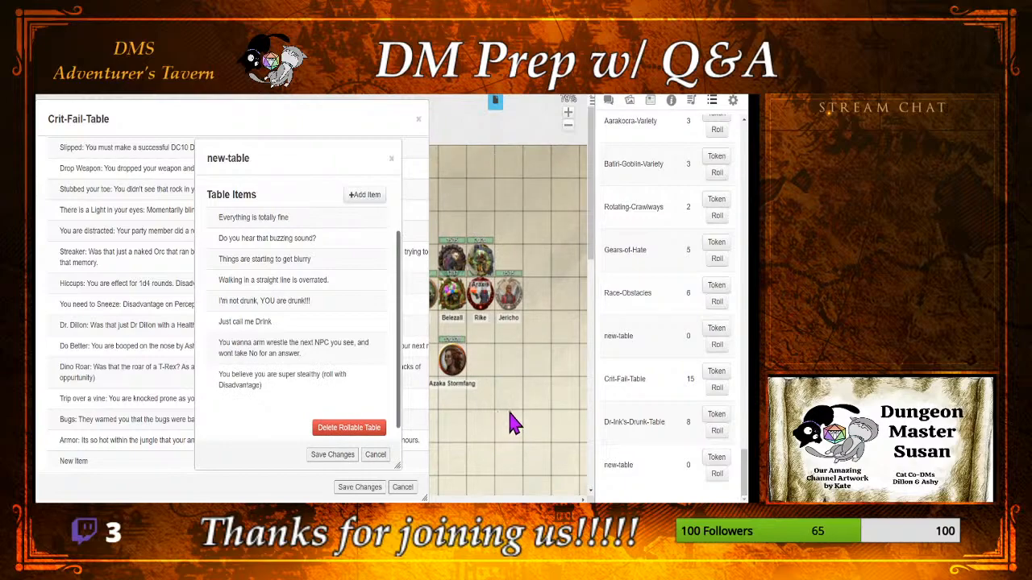
# Step: Widen the drunk table's window, then open the super stealthy item and close it again
pyautogui.moveTo(396, 465); pyautogui.dragTo(453, 463)
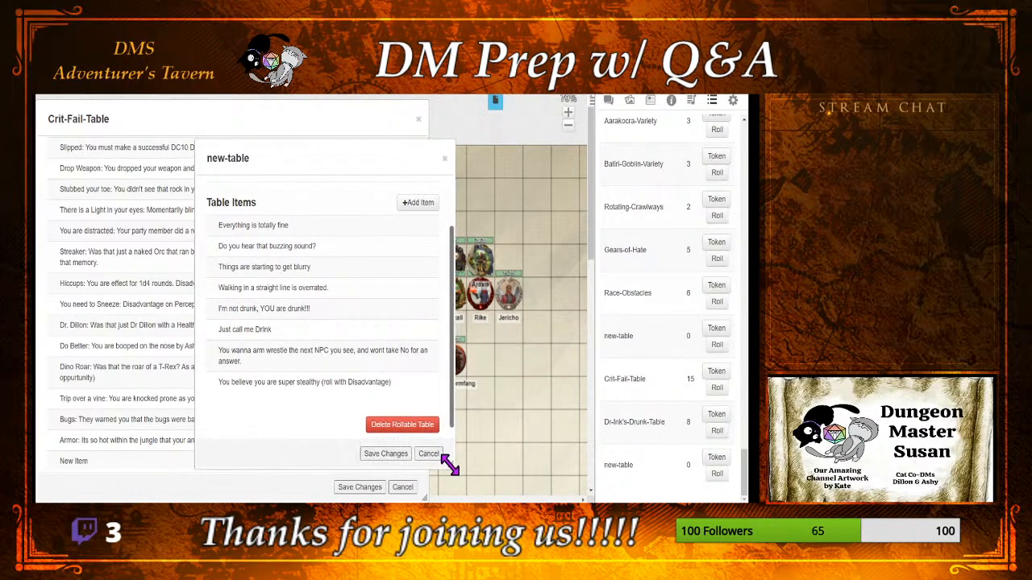
pyautogui.click(369, 391)
pyautogui.click(398, 435)
# Step: Add an item to the drunk table, place its window alongside and start its name with "Trying to prove you are not drunk"
pyautogui.click(415, 203)
pyautogui.moveTo(398, 168); pyautogui.dragTo(543, 168)
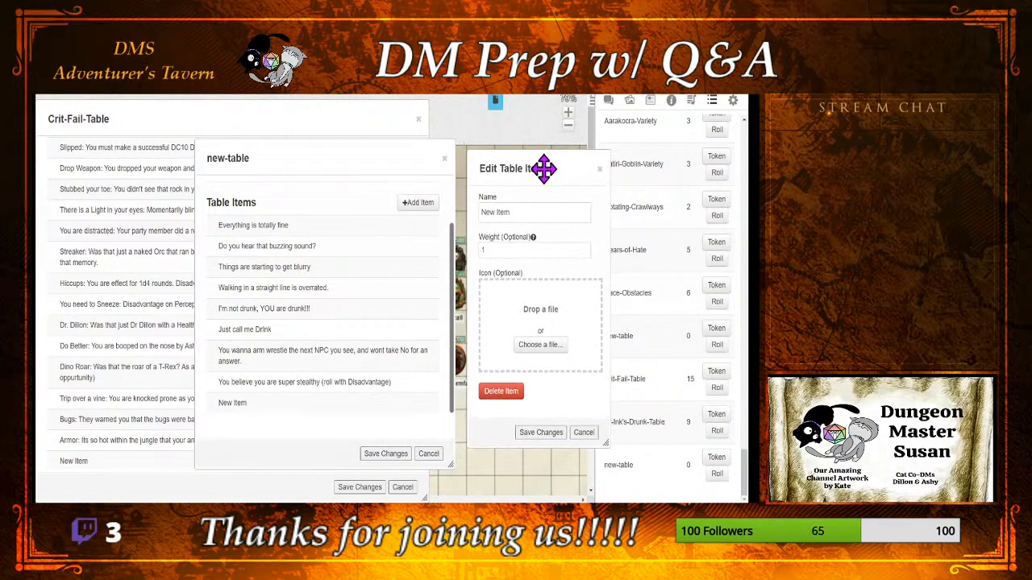
pyautogui.moveTo(539, 216); pyautogui.dragTo(415, 222)
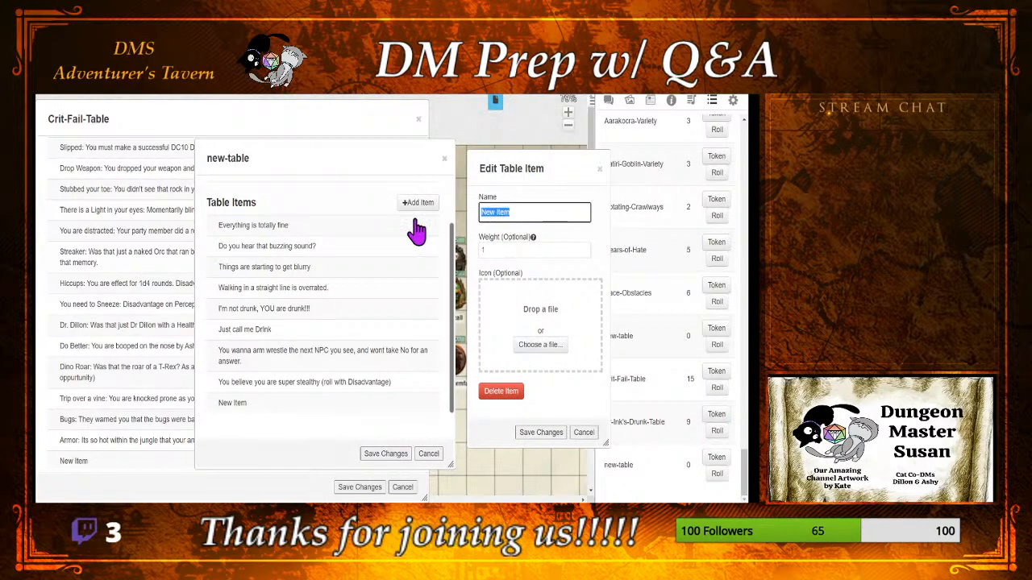
pyautogui.write('Triping')
pyautogui.press('BackSpace')
pyautogui.press('BackSpace')
pyautogui.press('BackSpace')
pyautogui.press('BackSpace')
pyautogui.press('BackSpace')
pyautogui.write('ying to prove you are d')
pyautogui.press('BackSpace')
pyautogui.write('not drunk')
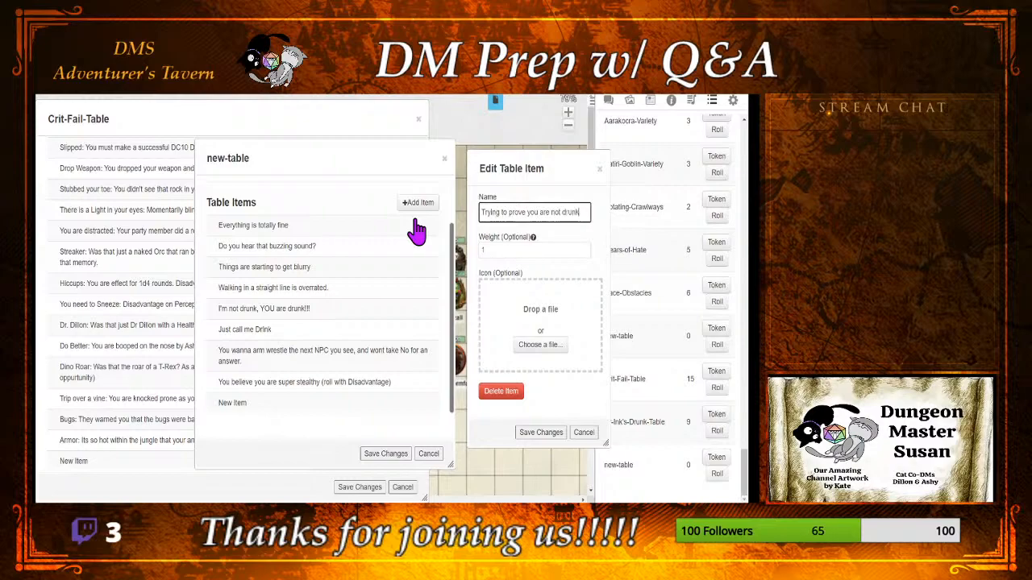
pyautogui.write(' you')
pyautogui.write(' atte')
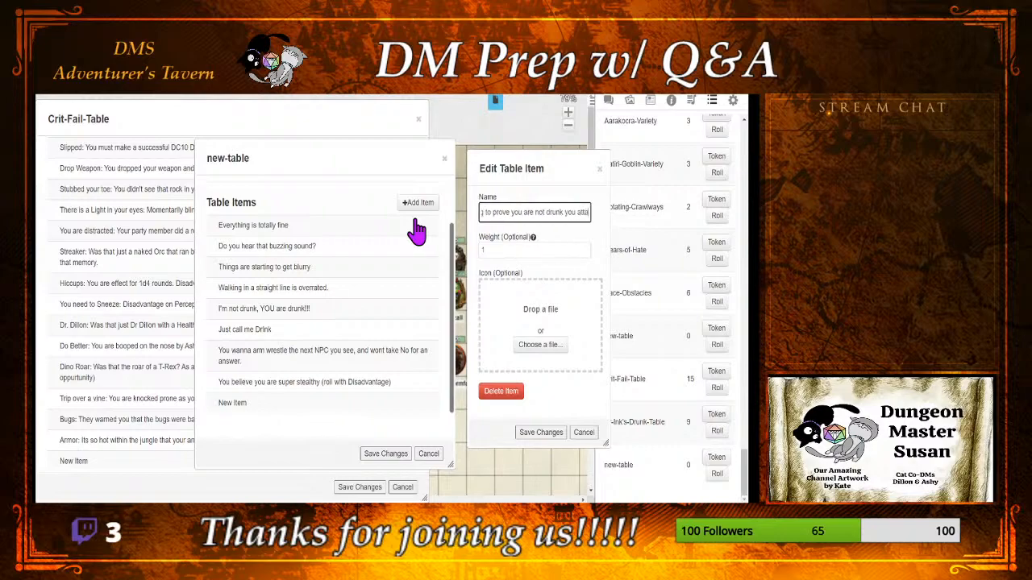
pyautogui.write('mpt to stand on')
pyautogui.write(' one')
pyautogui.write(' leg')
pyautogui.write('.')
pyautogui.write(' (')
pyautogui.write('Must sud')
pyautogui.write('ce')
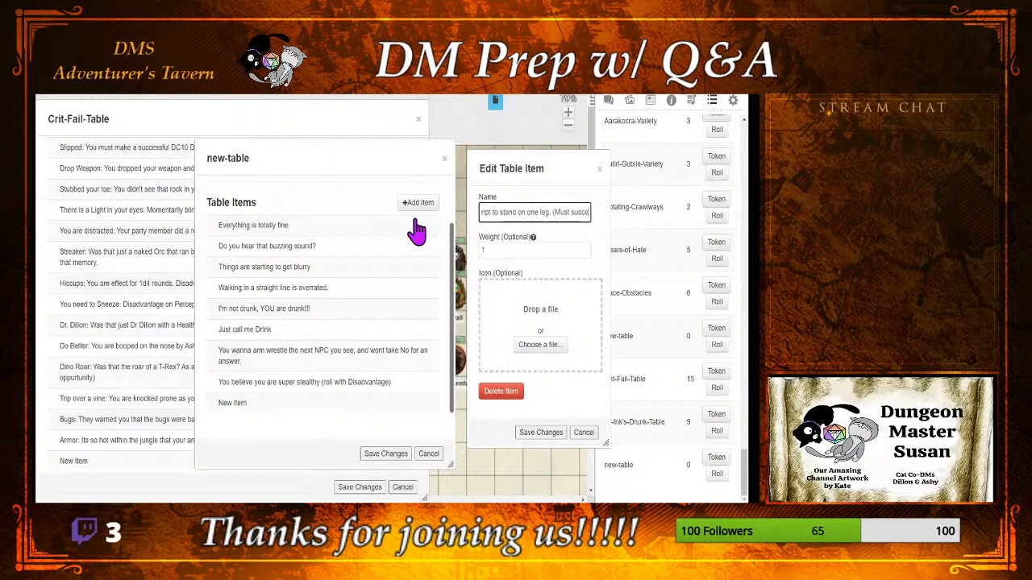
pyautogui.write('ed on a Acrob')
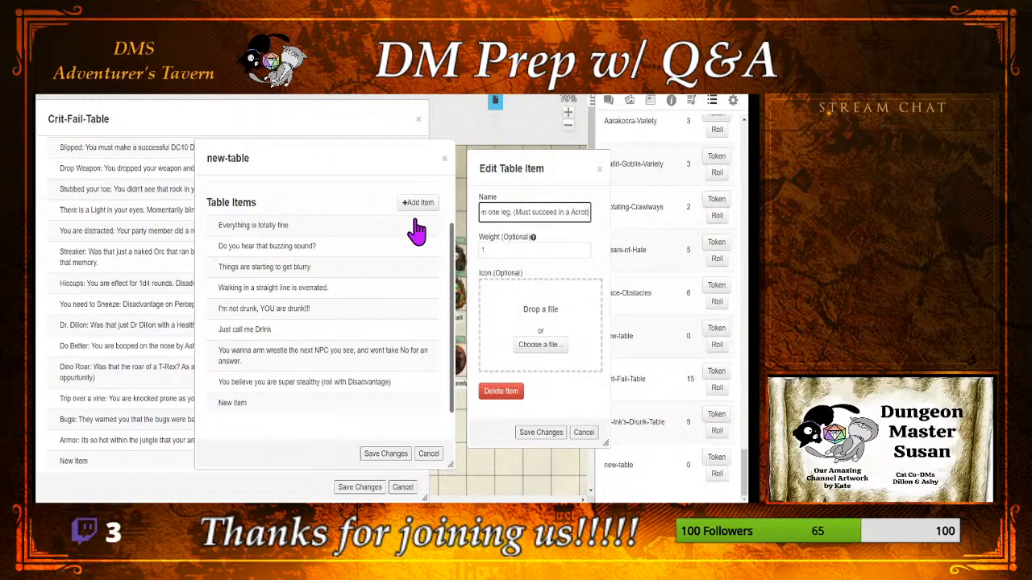
pyautogui.write('atics check DC')
# Step: Append "(Must succeed in a Acrobatics check DC15)" to the one-leg item's name
pyautogui.write('15)')
# Step: Insert "for 30 seconds" after "one leg" in the name, set the item's weight to 10 and save it
pyautogui.press('Left')
pyautogui.press('Left')
pyautogui.press('Left')
pyautogui.press('Left')
pyautogui.press('Left')
pyautogui.press('Left')
pyautogui.press('Left')
pyautogui.press('Left')
pyautogui.press('Left')
pyautogui.press('Left')
pyautogui.press('Left')
pyautogui.press('Left')
pyautogui.press('Left')
pyautogui.press('Left')
pyautogui.press('Left')
pyautogui.press('Left')
pyautogui.press('Left')
pyautogui.press('Left')
pyautogui.press('Left')
pyautogui.press('Left')
pyautogui.press('Left')
pyautogui.press('Left')
pyautogui.press('Left')
pyautogui.write('for 1')
pyautogui.press('BackSpace')
pyautogui.write('3 seconds')
pyautogui.click(503, 250)
pyautogui.write('0')
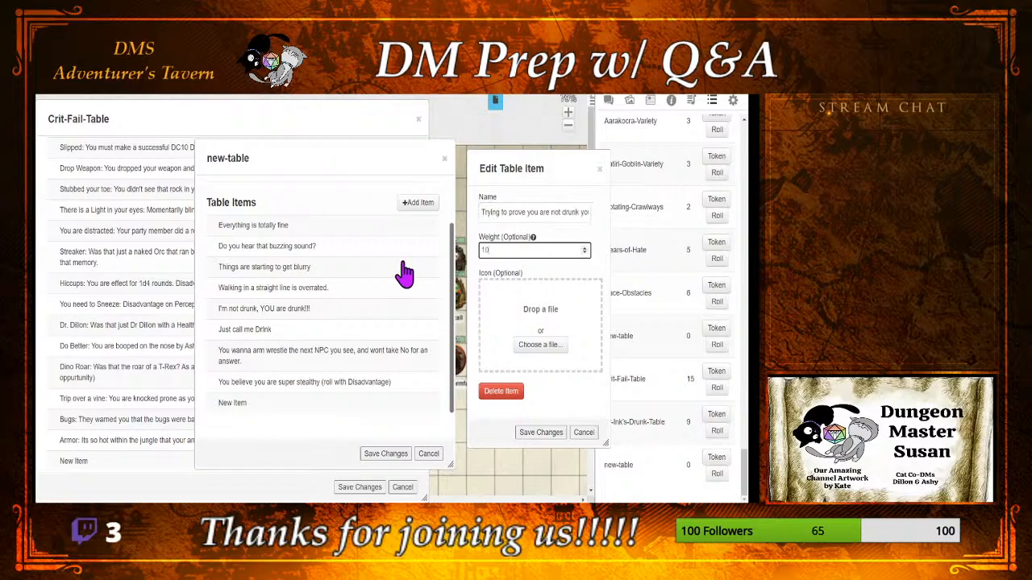
pyautogui.click(555, 432)
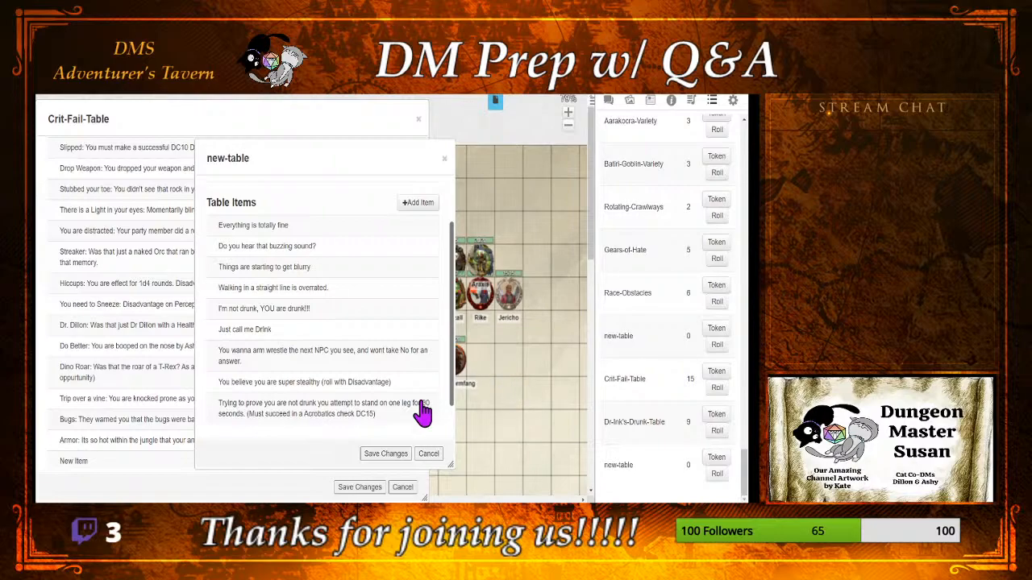
# Step: Add another item with its name cleared, collapsing Crit-Fail-Table and placing the table and item windows side by side
pyautogui.click(424, 202)
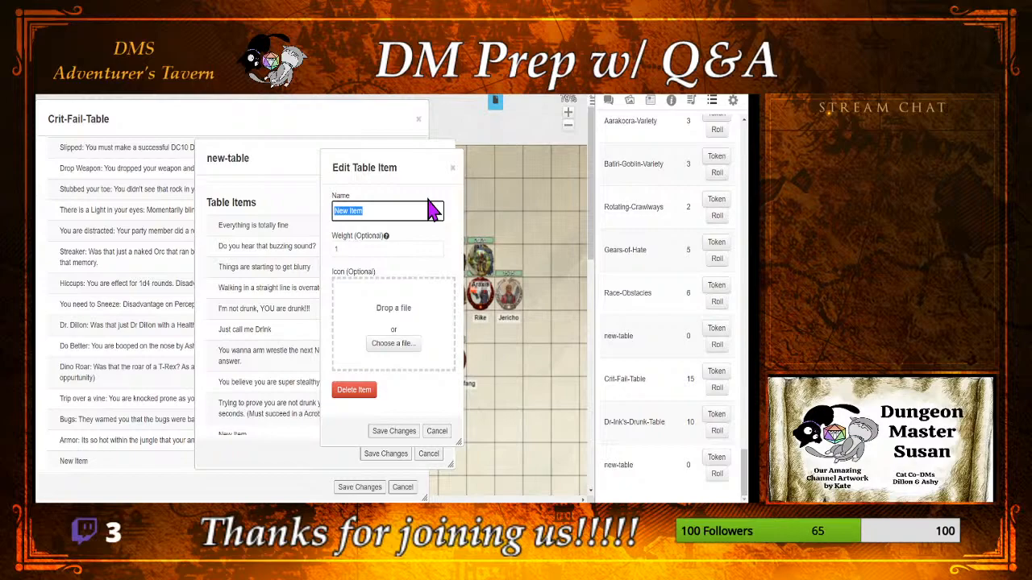
pyautogui.doubleClick(274, 119)
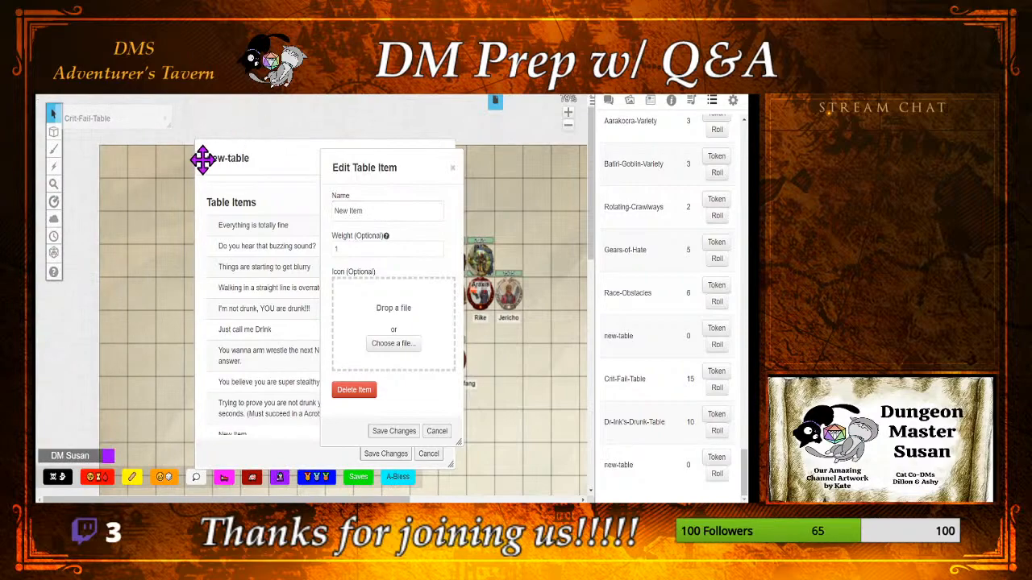
pyautogui.moveTo(242, 157); pyautogui.dragTo(117, 159)
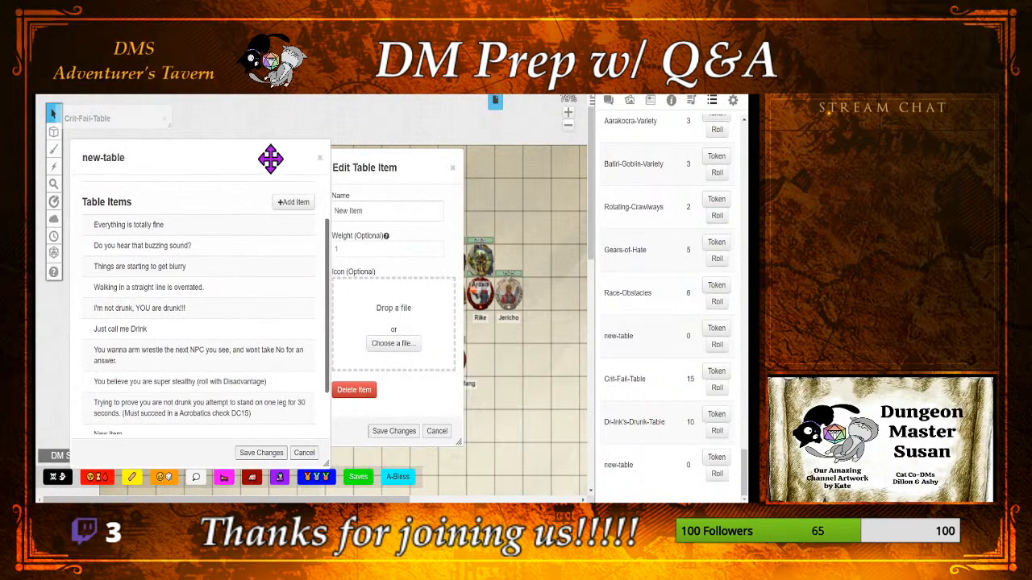
pyautogui.moveTo(362, 170); pyautogui.dragTo(411, 173)
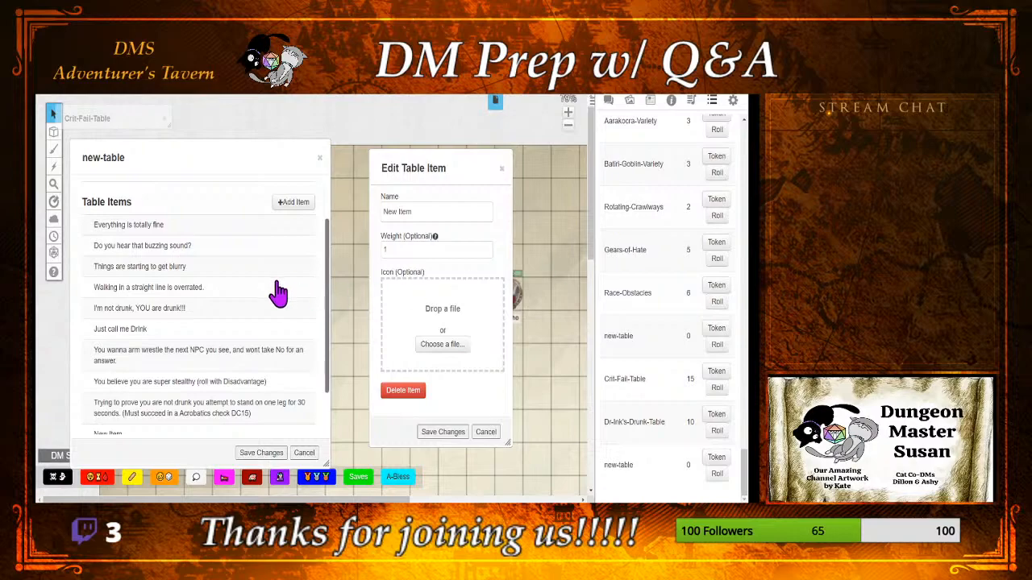
pyautogui.scroll(-2, 277, 292)
pyautogui.scroll(2, 276, 293)
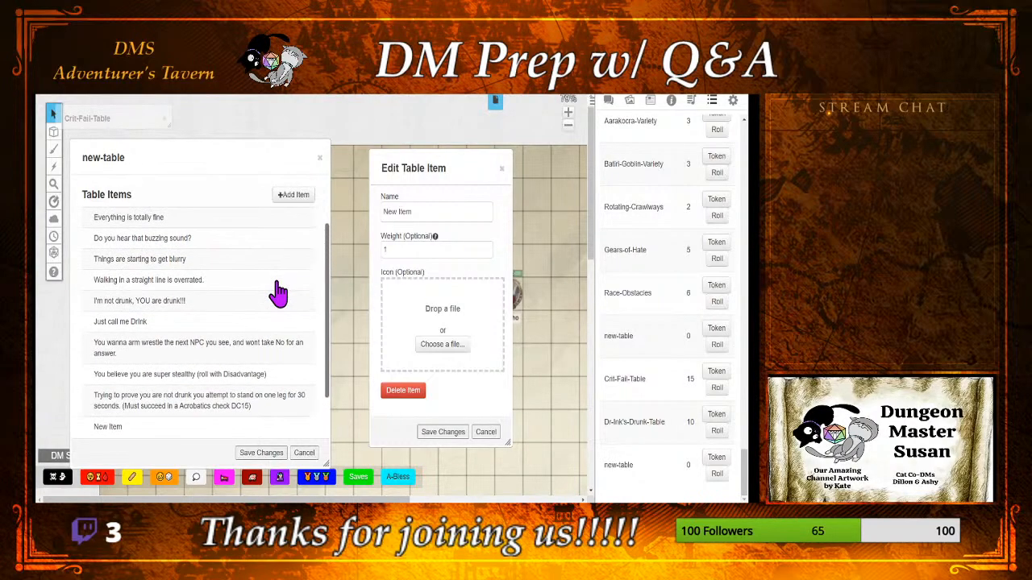
pyautogui.moveTo(427, 211); pyautogui.dragTo(364, 217)
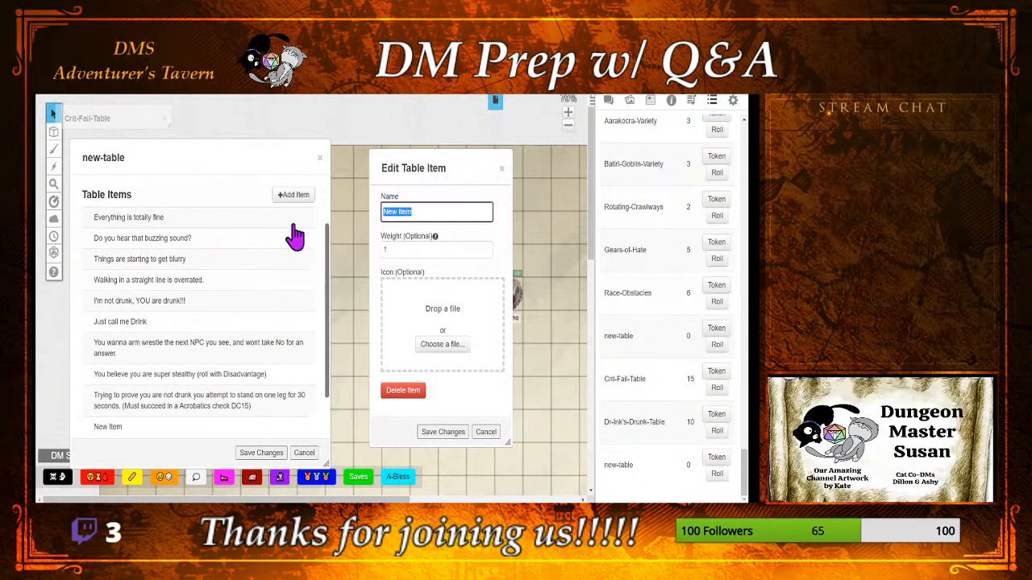
pyautogui.press('BackSpace')
# Step: Extend the "Things are starting to get blurry" item with ". (disadvantage on perception checks that rely on sight)" and save it
pyautogui.click(281, 263)
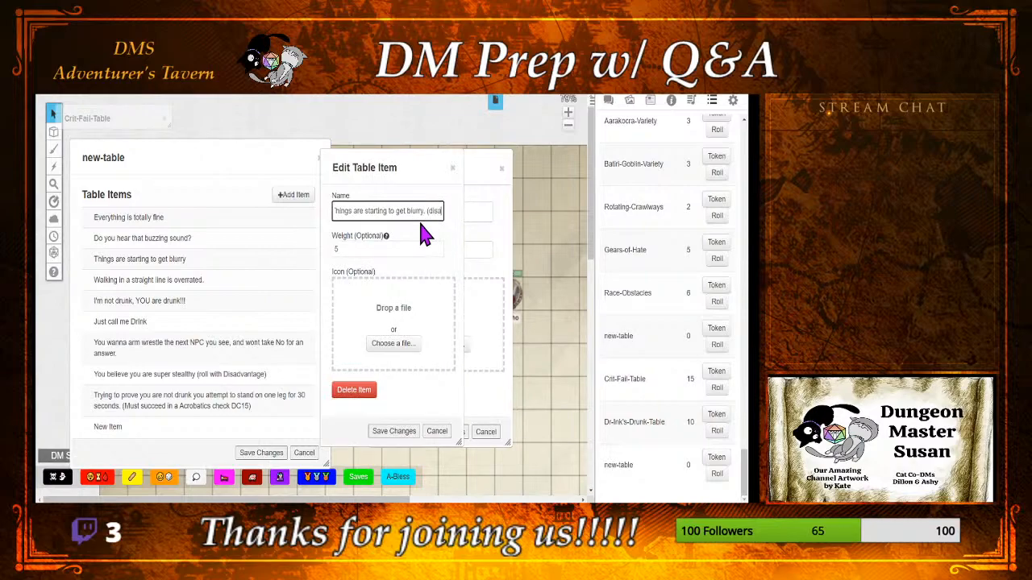
pyautogui.write('dvantage)')
pyautogui.press('BackSpace')
pyautogui.write('on per')
pyautogui.write('ception che')
pyautogui.write('cks that rely')
pyautogui.write(' on sight')
pyautogui.write(')')
pyautogui.click(394, 433)
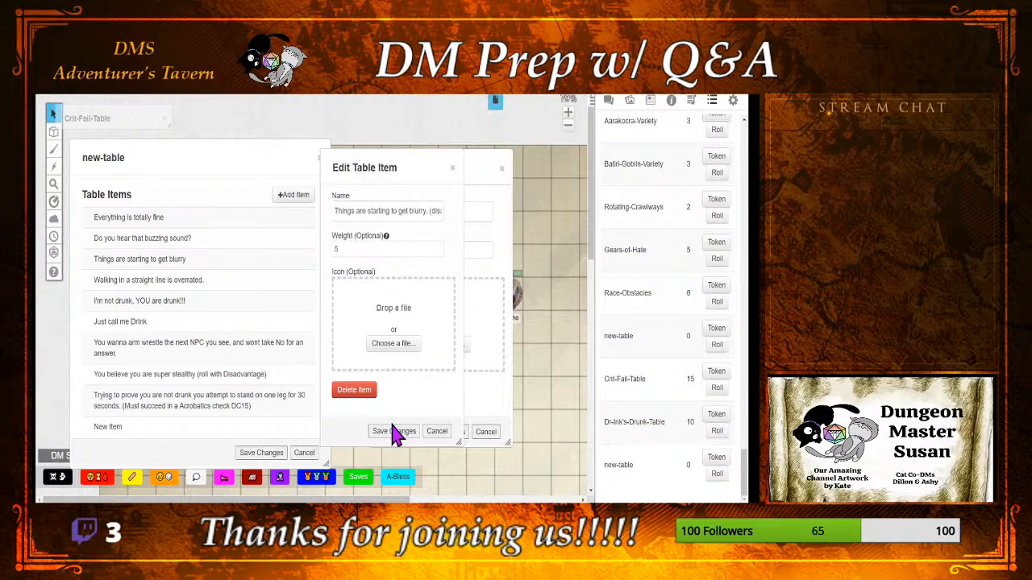
pyautogui.click(388, 433)
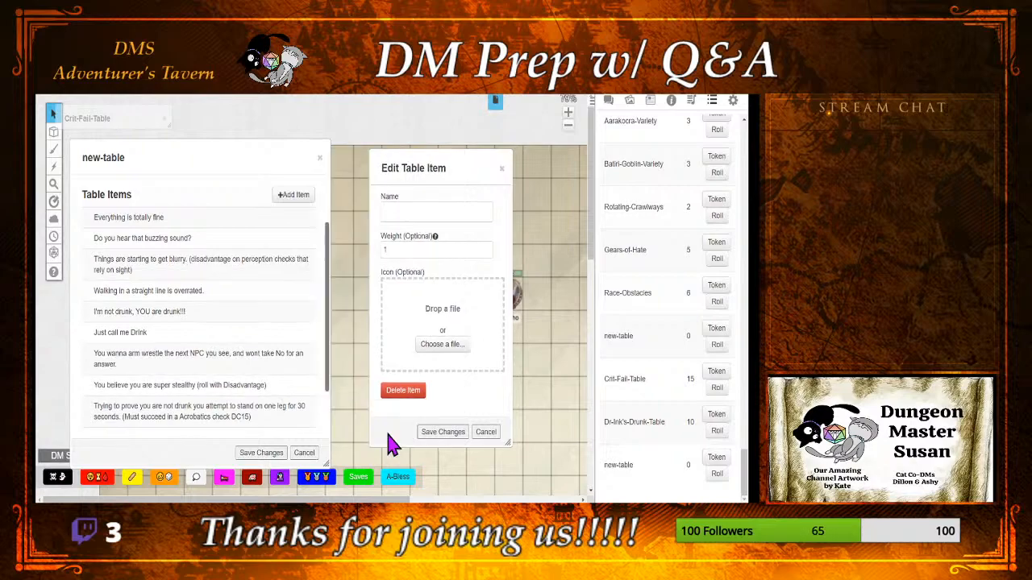
# Step: Append "(disadvantage on perceptions checks that rely on hearing)" to the buzzing sound item and save it
pyautogui.click(206, 240)
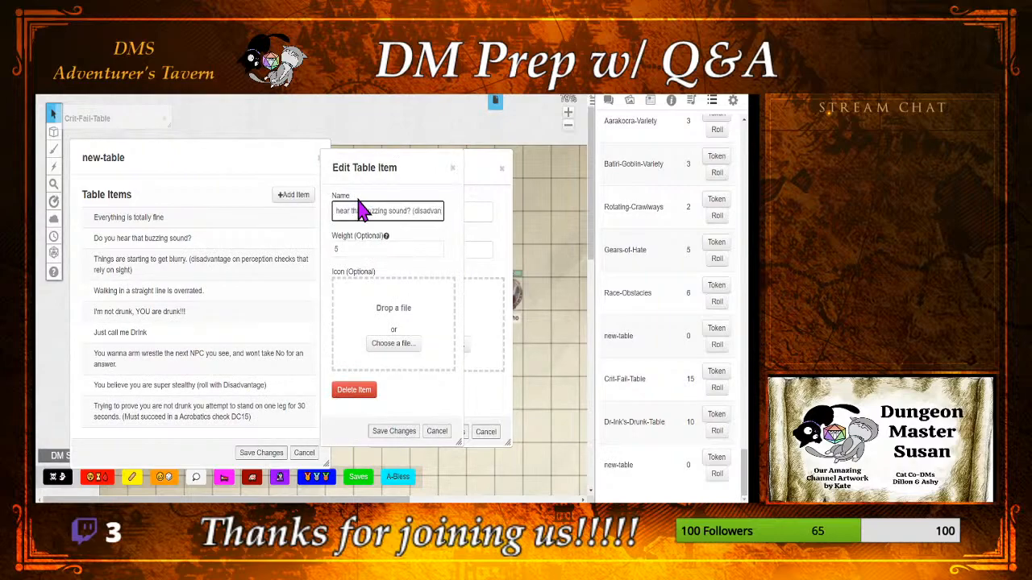
pyautogui.write('(disadvantage on perceptions)')
pyautogui.press('BackSpace')
pyautogui.write('checks that rely on hearing)')
pyautogui.click(385, 433)
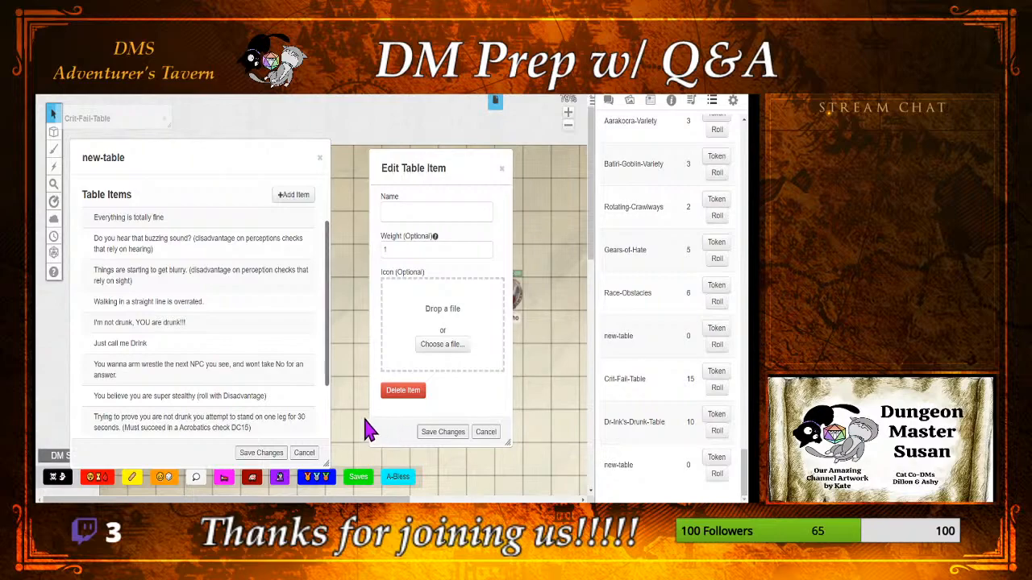
# Step: Change the super stealthy item's note to "(roll with Disadvantage on next stealth check)" and save it
pyautogui.scroll(-2, 262, 272)
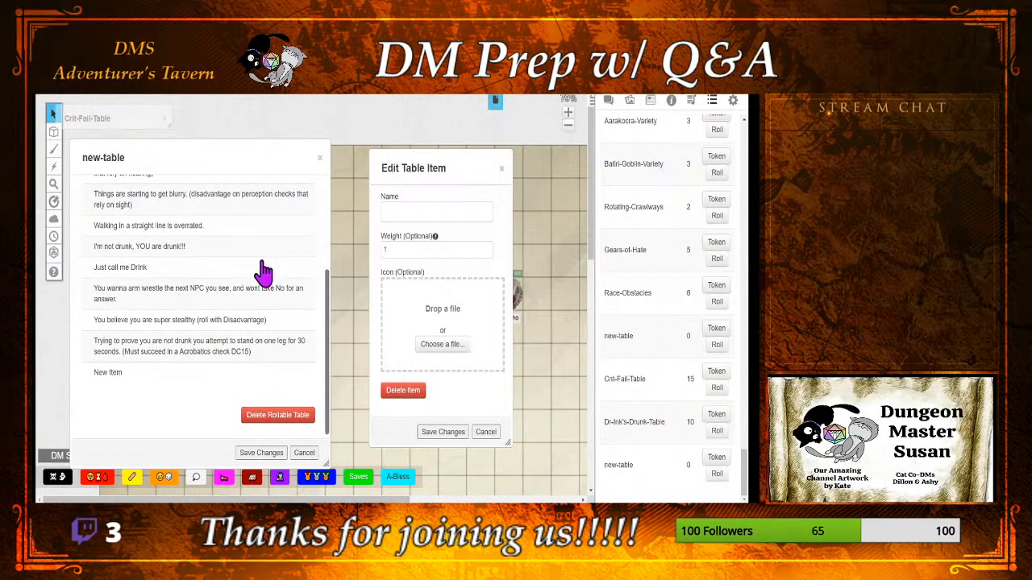
pyautogui.click(262, 324)
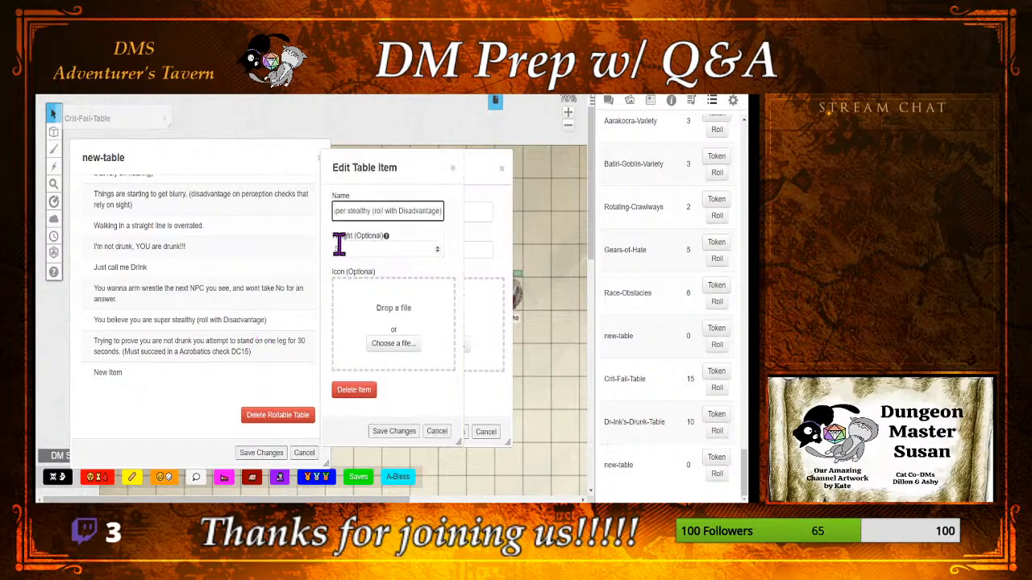
pyautogui.write('on all stealth')
pyautogui.press('BackSpace')
pyautogui.press('BackSpace')
pyautogui.press('BackSpace')
pyautogui.press('BackSpace')
pyautogui.press('BackSpace')
pyautogui.press('BackSpace')
pyautogui.press('BackSpace')
pyautogui.press('BackSpace')
pyautogui.press('BackSpace')
pyautogui.press('BackSpace')
pyautogui.press('BackSpace')
pyautogui.press('BackSpace')
pyautogui.write('next sc')
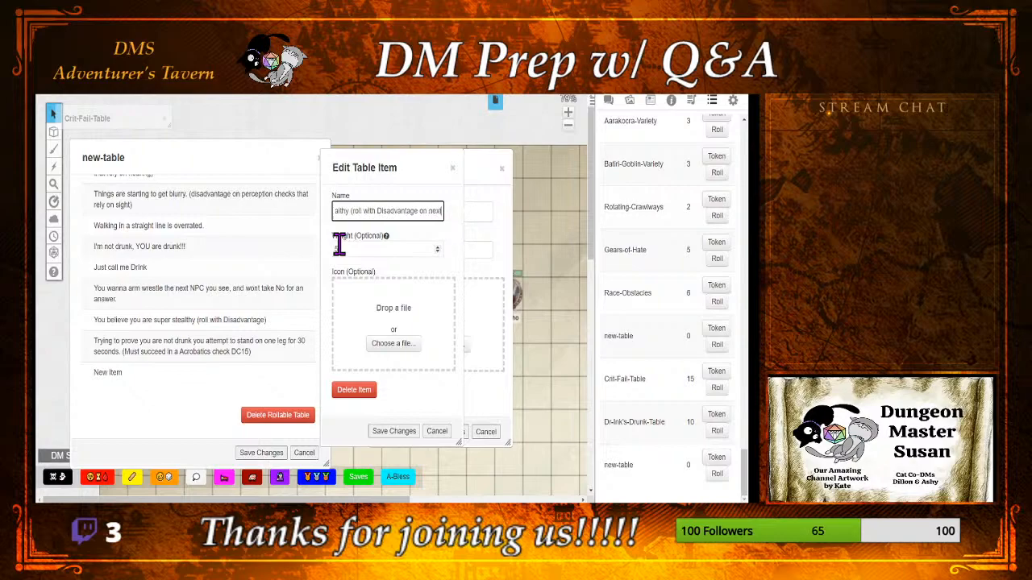
pyautogui.press('BackSpace')
pyautogui.press('BackSpace')
pyautogui.write('tela')
pyautogui.press('BackSpace')
pyautogui.press('BackSpace')
pyautogui.write('alth check')
pyautogui.click(394, 432)
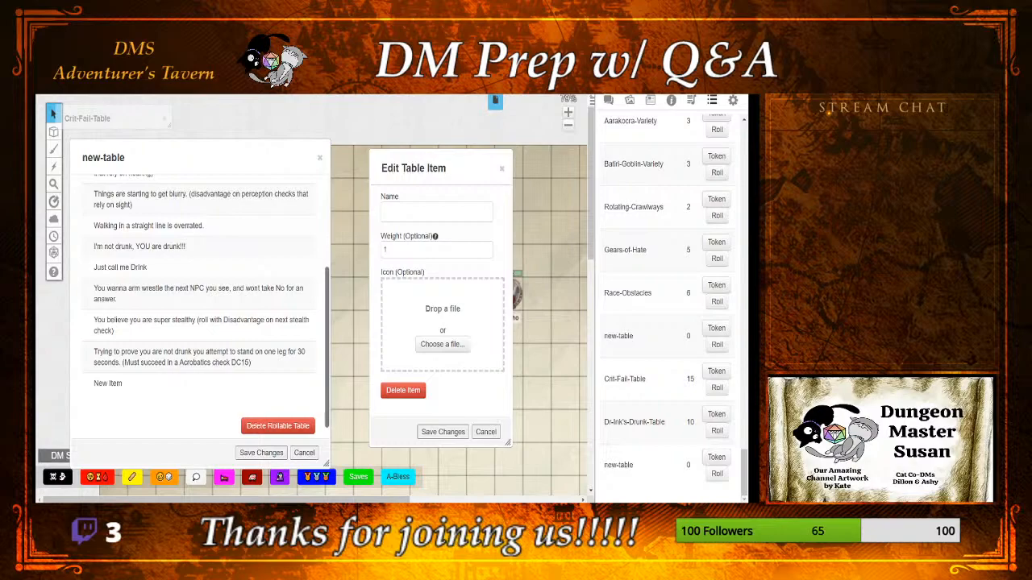
# Step: Reposition the blank item's window beside the new table and review the drunk effects already listed
pyautogui.moveTo(445, 170); pyautogui.dragTo(417, 190)
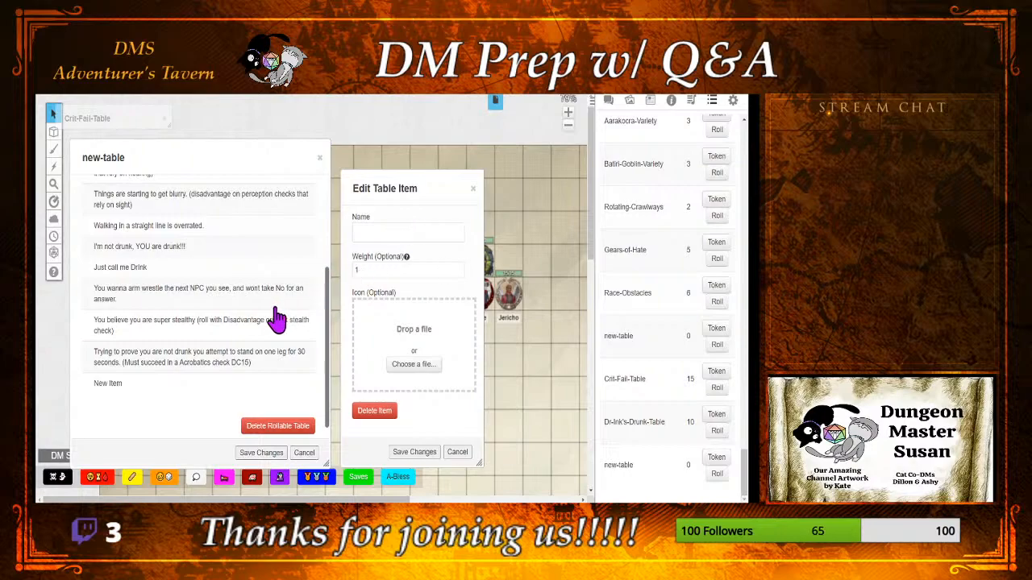
pyautogui.scroll(3, 271, 321)
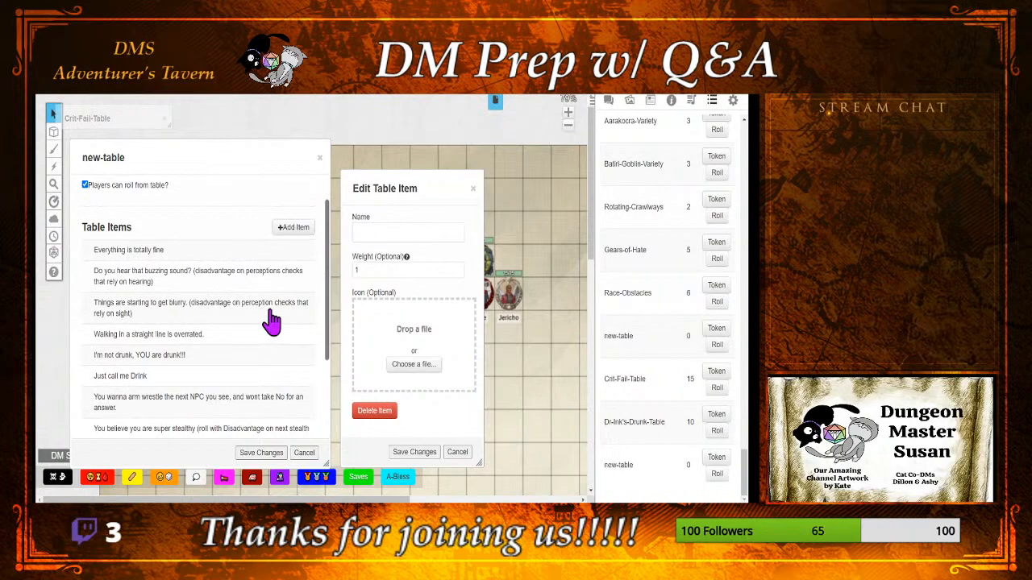
pyautogui.scroll(-2, 272, 321)
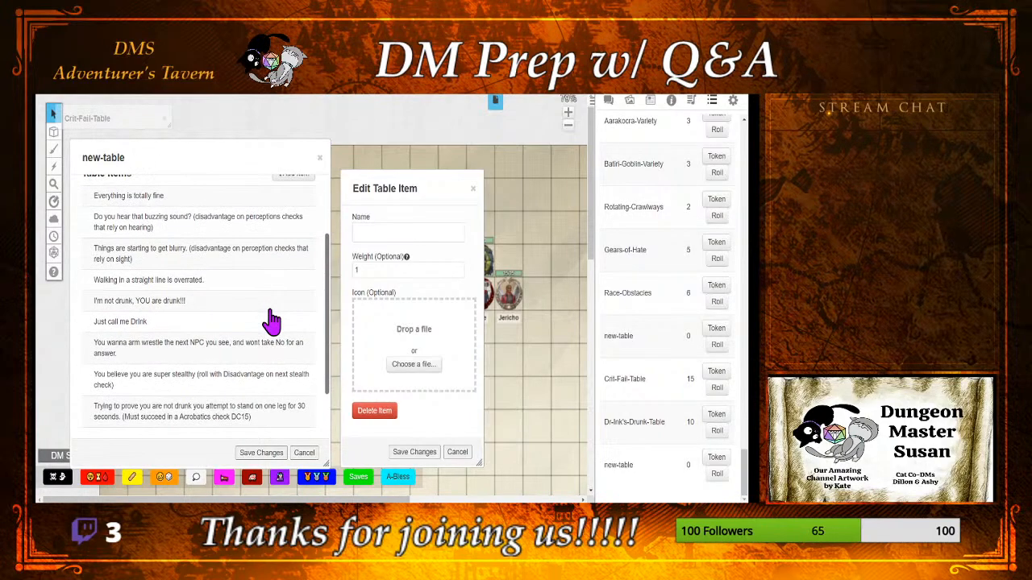
pyautogui.scroll(-2, 272, 320)
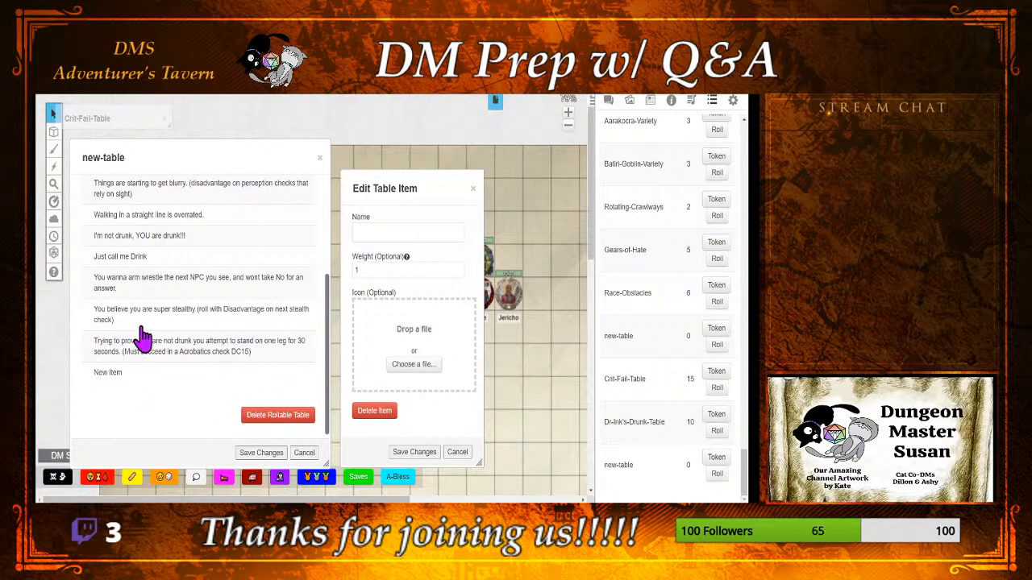
# Step: Examine the skills on the Tabaxi Rogue character sheet for drunk effect ideas, with the chat shown alongside, and collapse the sheet
pyautogui.click(650, 101)
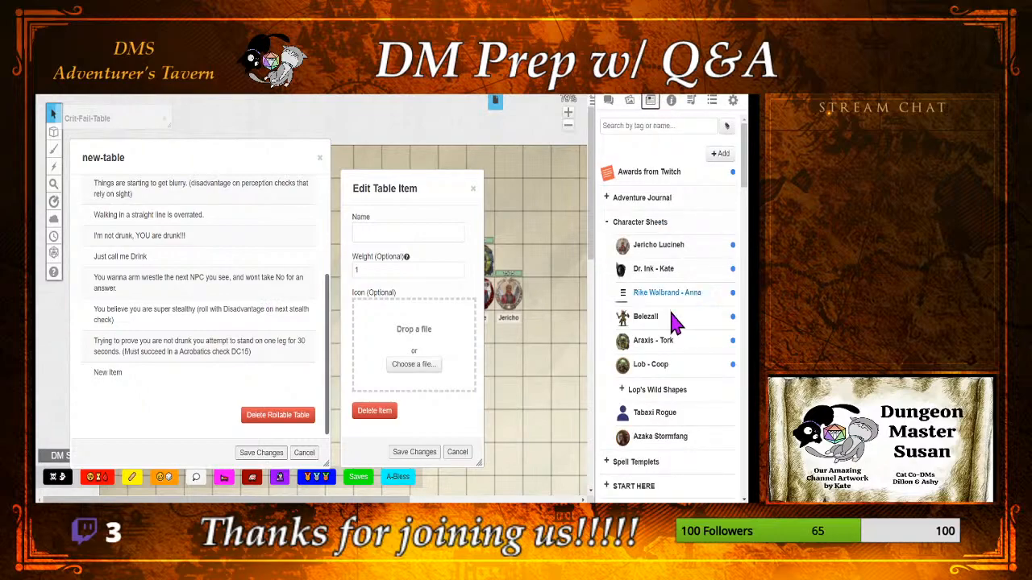
pyautogui.click(655, 413)
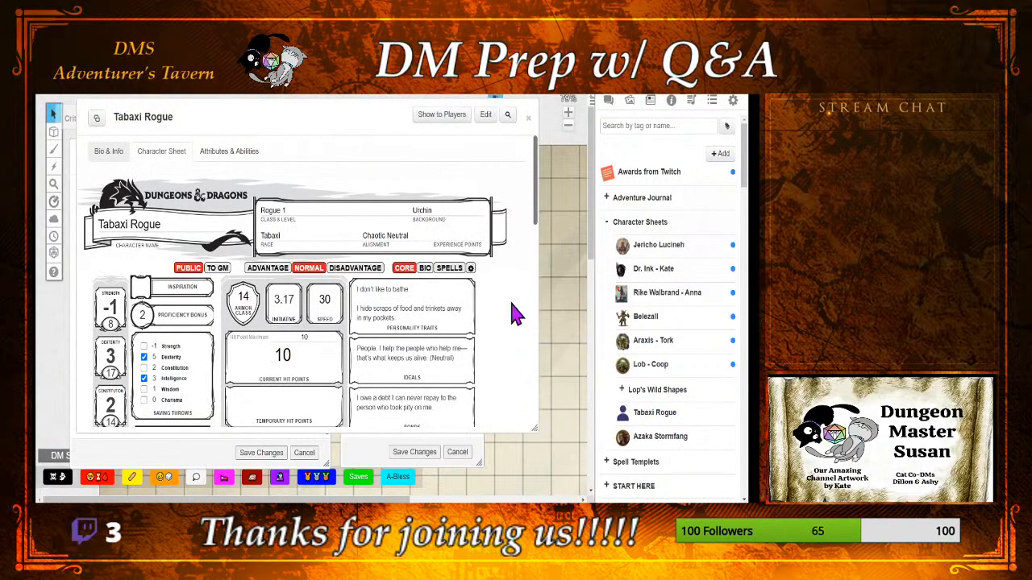
pyautogui.click(608, 101)
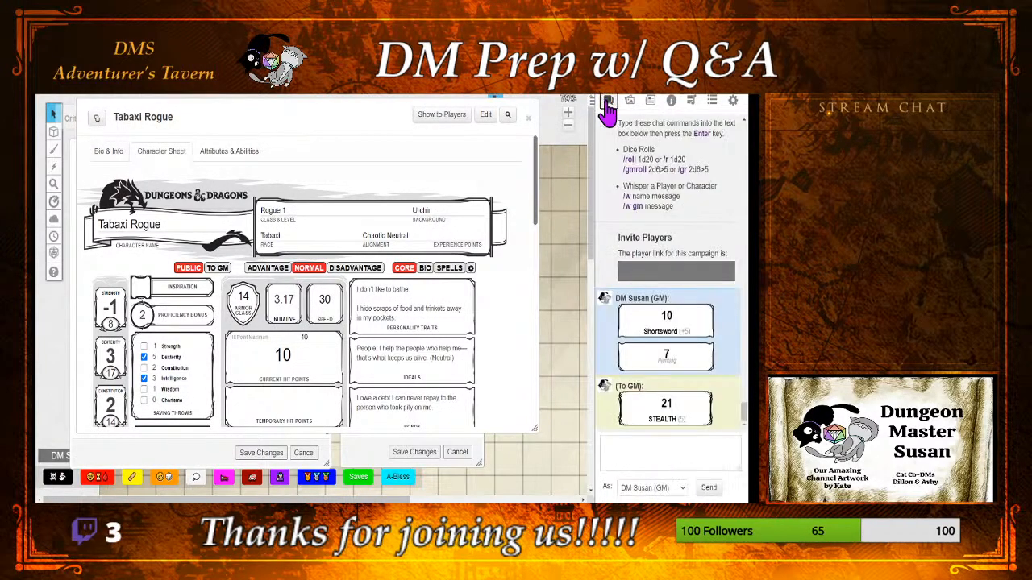
pyautogui.scroll(-3, 492, 301)
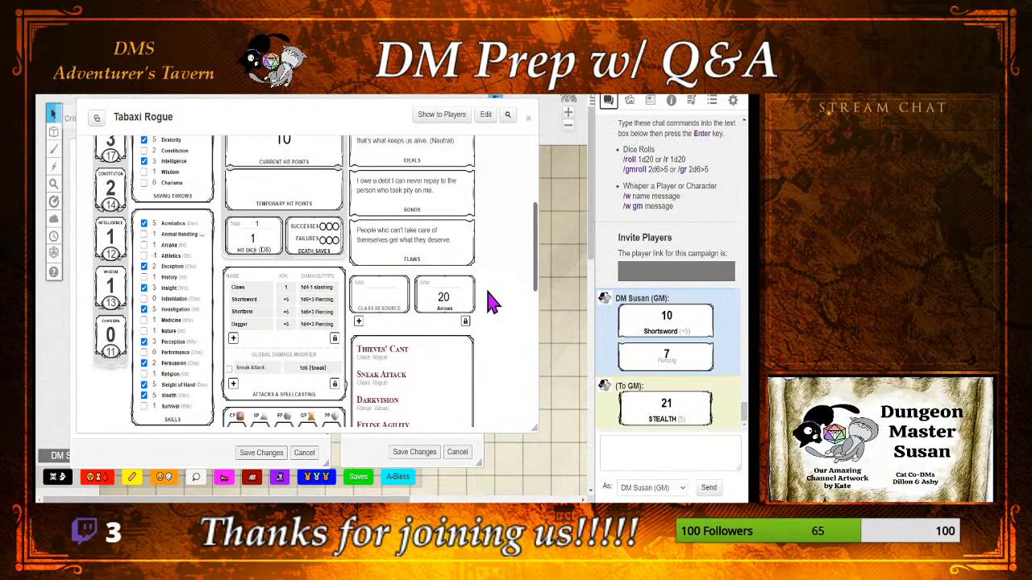
pyautogui.scroll(-2, 491, 301)
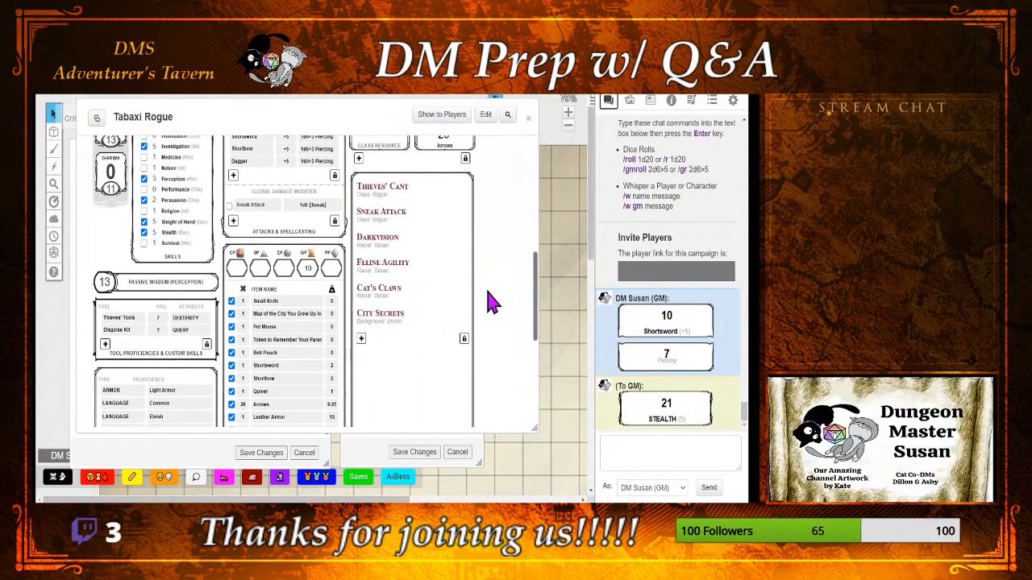
pyautogui.scroll(1, 491, 301)
pyautogui.scroll(1, 492, 302)
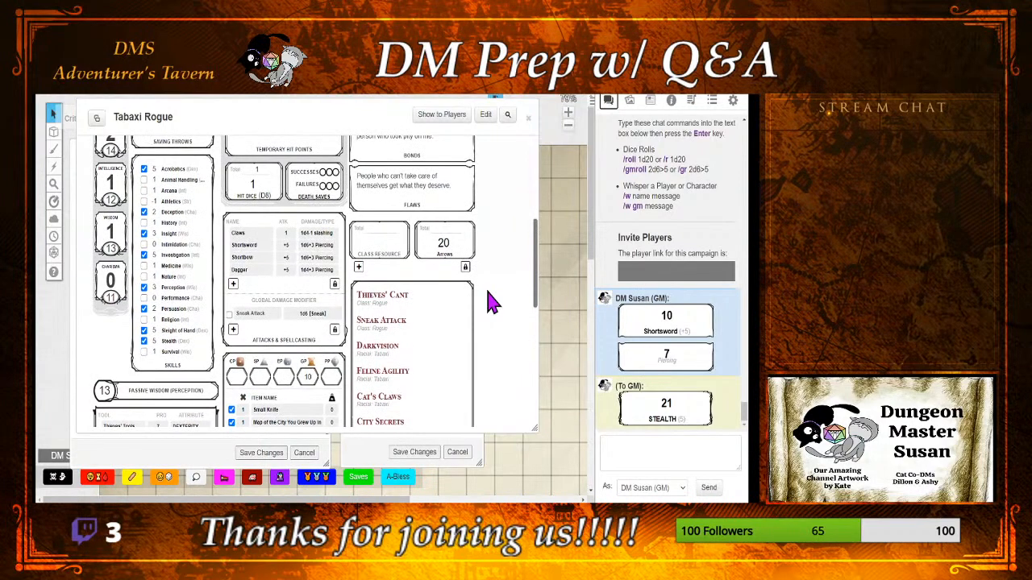
pyautogui.scroll(1, 492, 302)
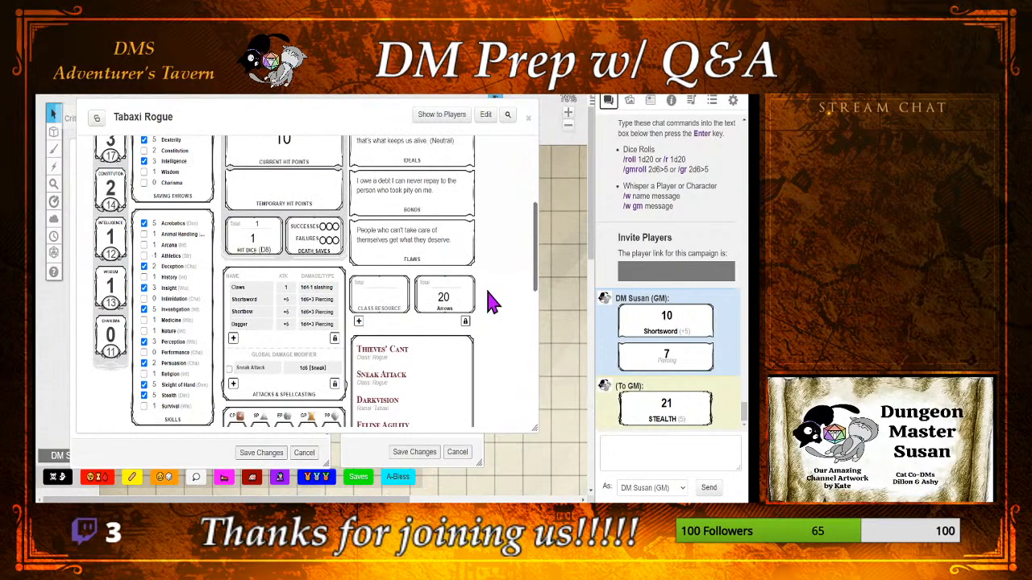
pyautogui.doubleClick(339, 107)
# Step: Enter "Memories are fuzzy" as the blank table item's name
pyautogui.click(401, 233)
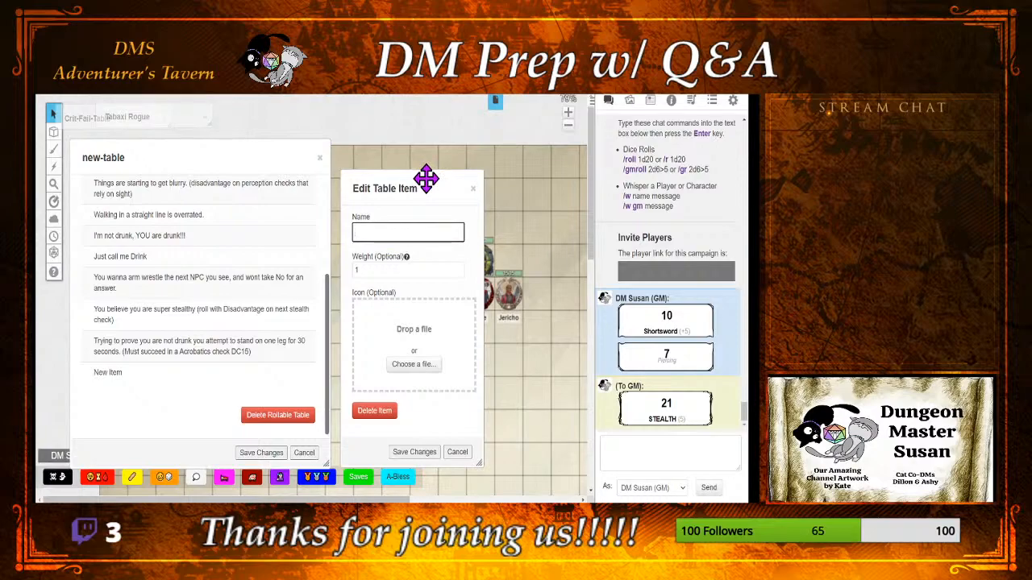
pyautogui.write('Your')
pyautogui.press('BackSpace')
pyautogui.press('BackSpace')
pyautogui.press('BackSpace')
pyautogui.press('BackSpace')
pyautogui.write('Memo')
pyautogui.write('ries')
pyautogui.write(' are fuzz')
pyautogui.write('y')
pyautogui.write('. (D')
pyautogui.write('isda')
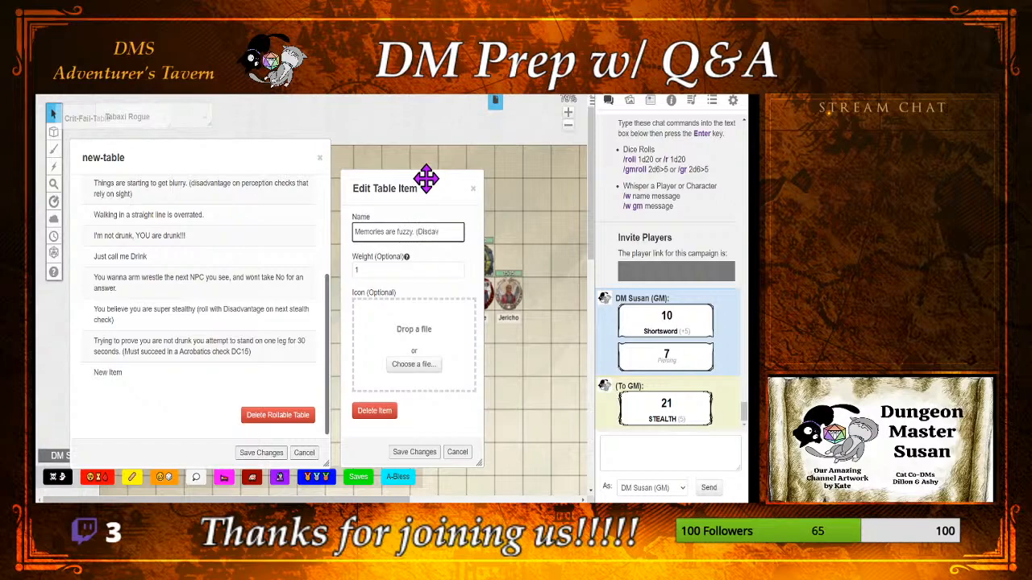
# Step: Complete the item's name with ". (Disadvantage on History checks)" and save it with a weight of 5
pyautogui.press('BackSpace')
pyautogui.press('BackSpace')
pyautogui.write('advantage on His')
pyautogui.press('BackSpace')
pyautogui.press('BackSpace')
pyautogui.write('istory check)')
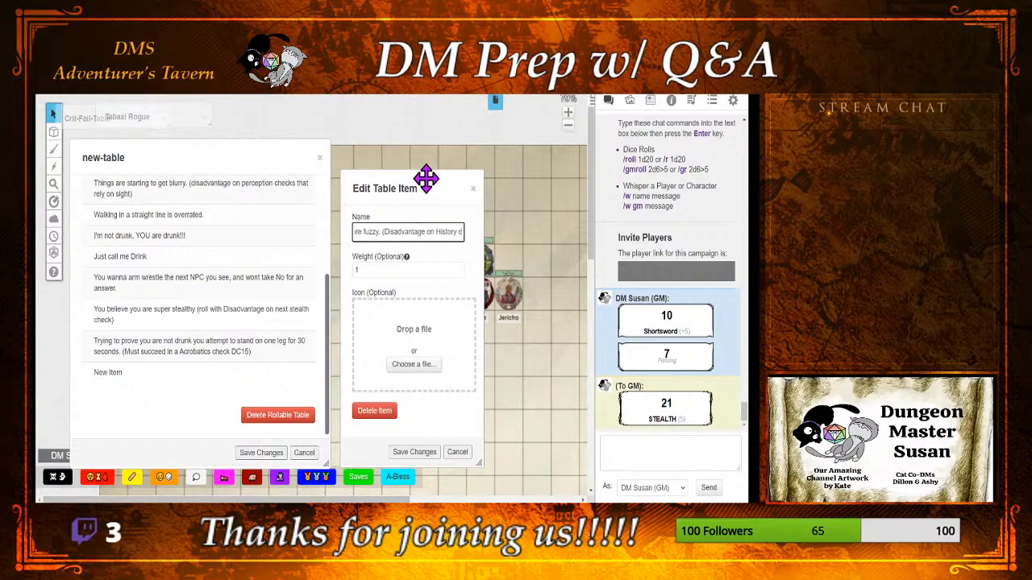
pyautogui.press('BackSpace')
pyautogui.press('BackSpace')
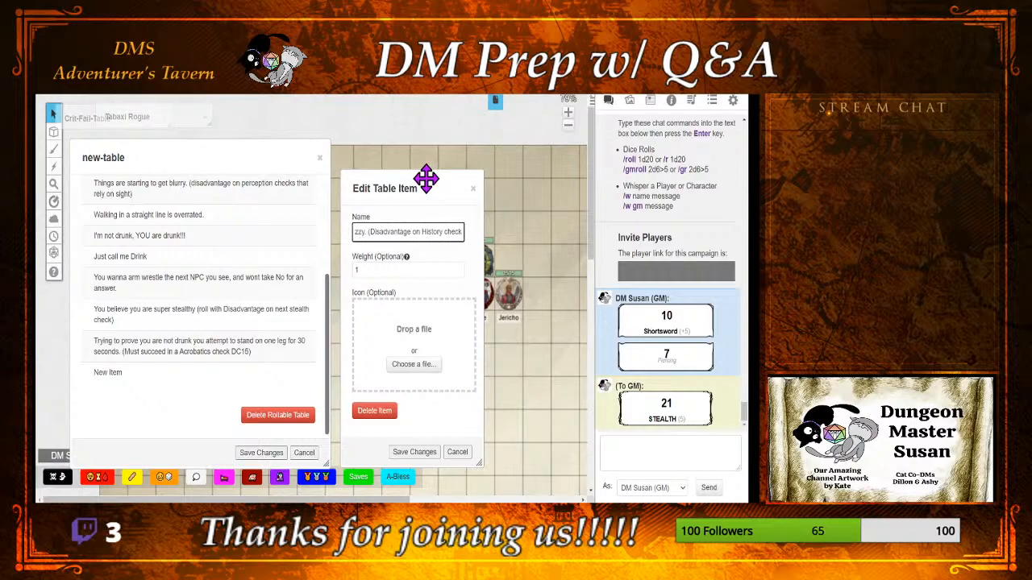
pyautogui.write('s th')
pyautogui.press('BackSpace')
pyautogui.press('BackSpace')
pyautogui.press('BackSpace')
pyautogui.press('BackSpace')
pyautogui.write('s)')
pyautogui.click(375, 270)
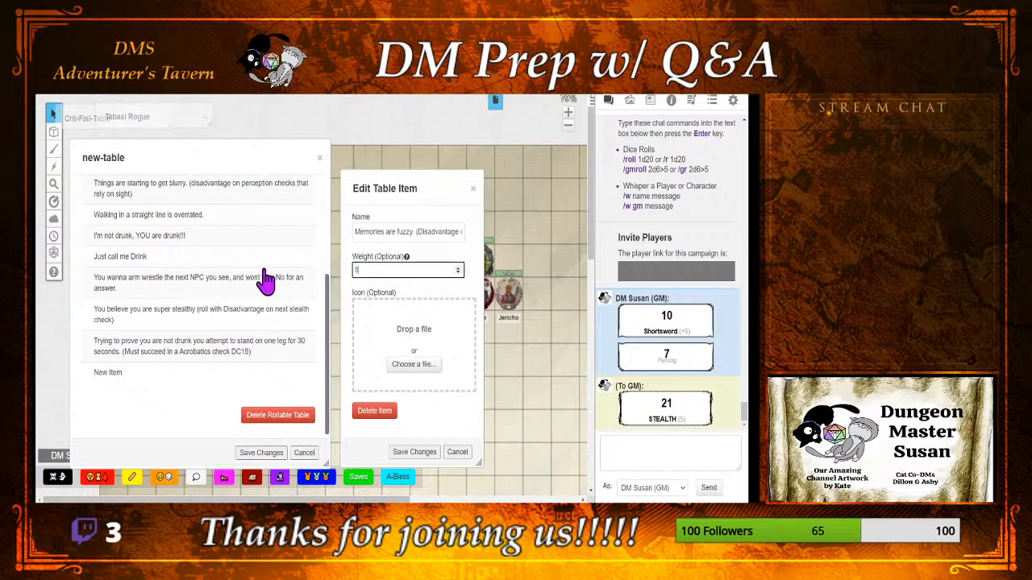
pyautogui.click(413, 454)
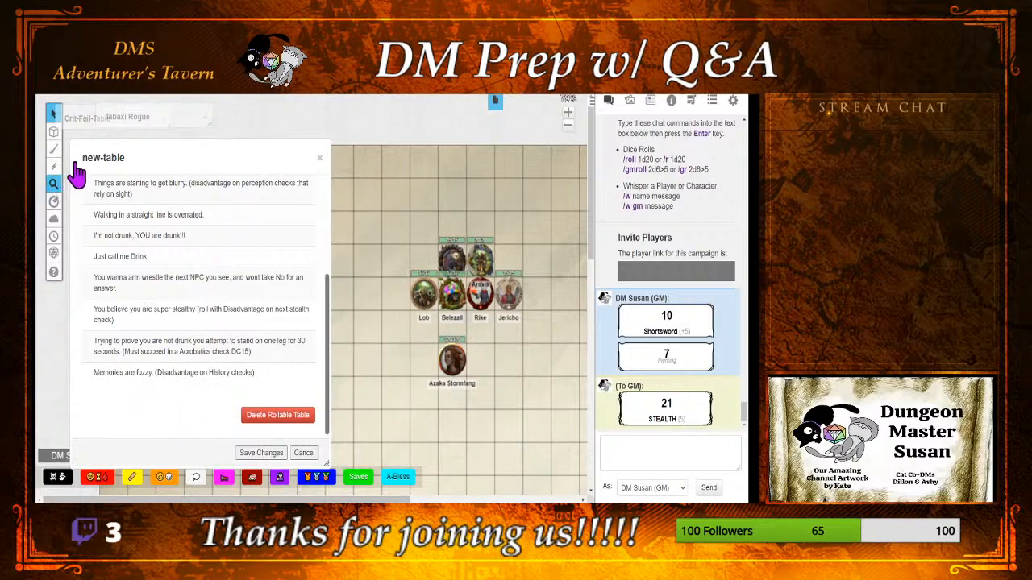
# Step: Restore the Tabaxi Rogue sheet, look through its skills, proficiencies and traits for further drunk effects, and collapse it again
pyautogui.click(173, 122)
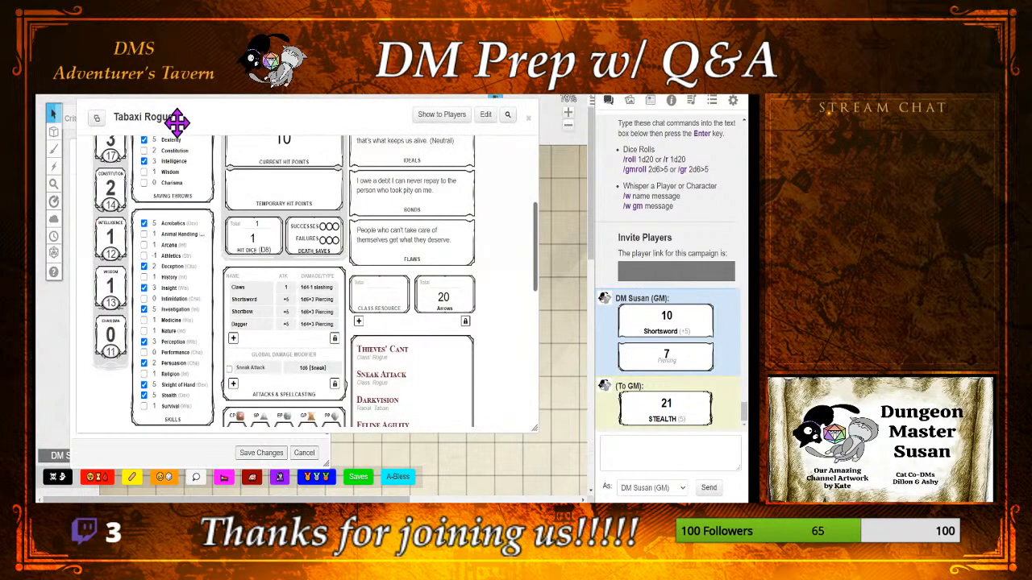
pyautogui.moveTo(382, 127); pyautogui.dragTo(464, 140)
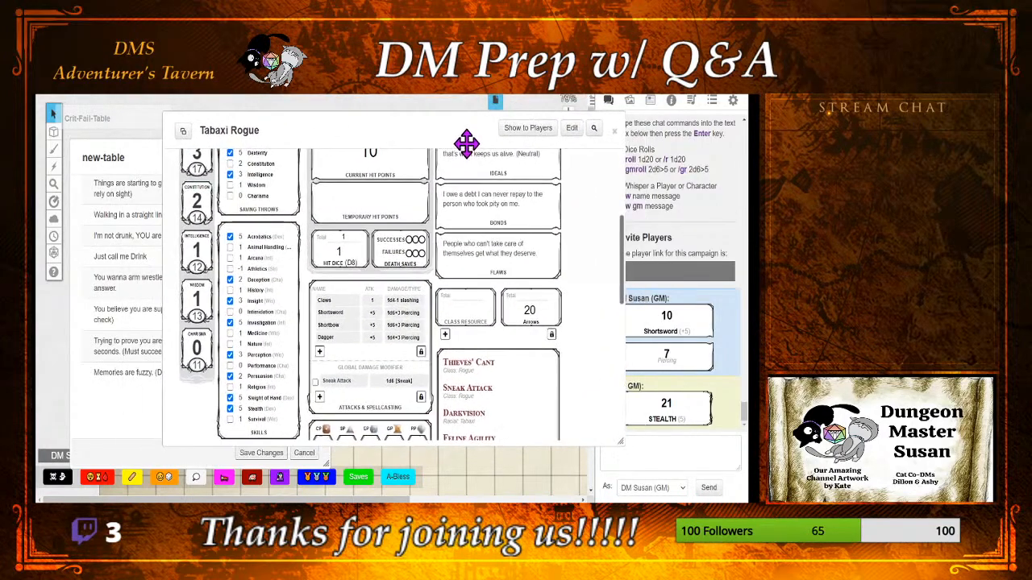
pyautogui.scroll(-3, 577, 292)
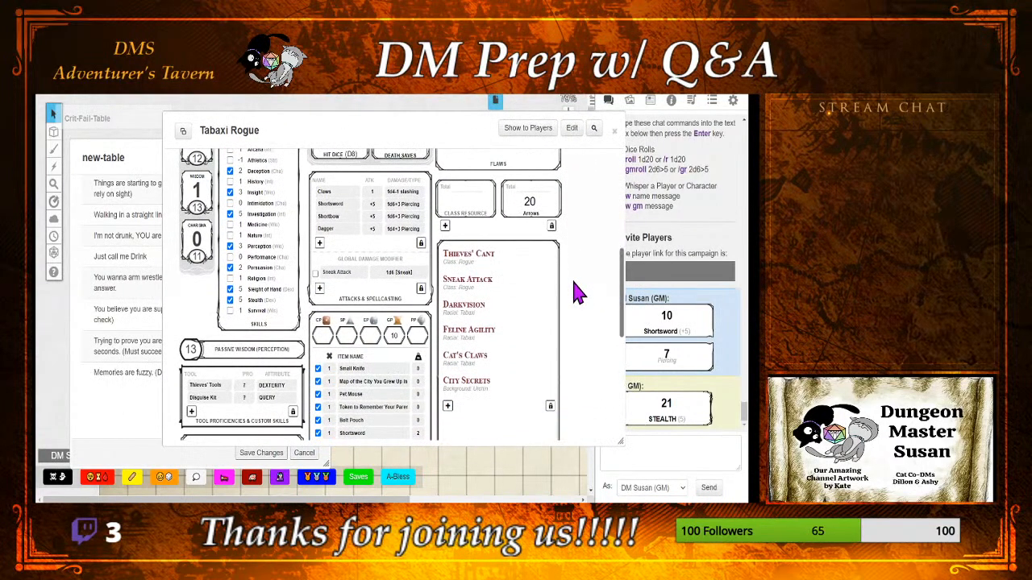
pyautogui.scroll(-3, 577, 292)
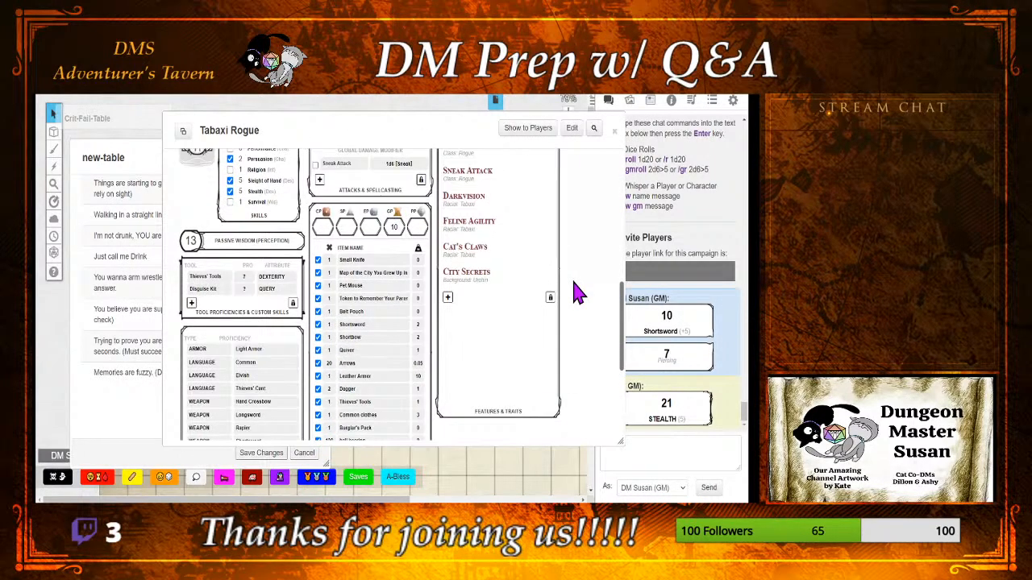
pyautogui.scroll(-2, 576, 291)
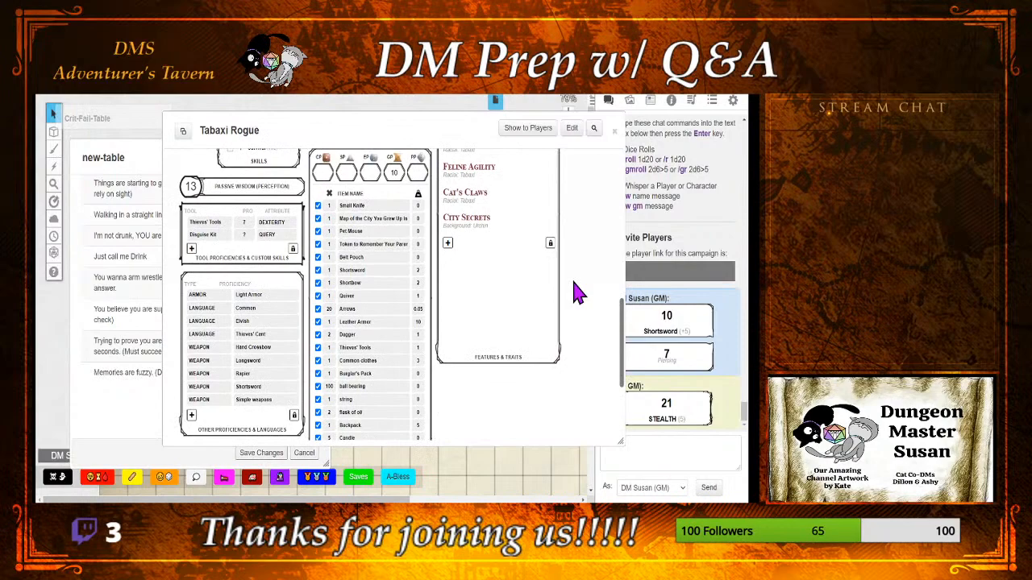
pyautogui.scroll(3, 577, 294)
pyautogui.scroll(-1, 578, 294)
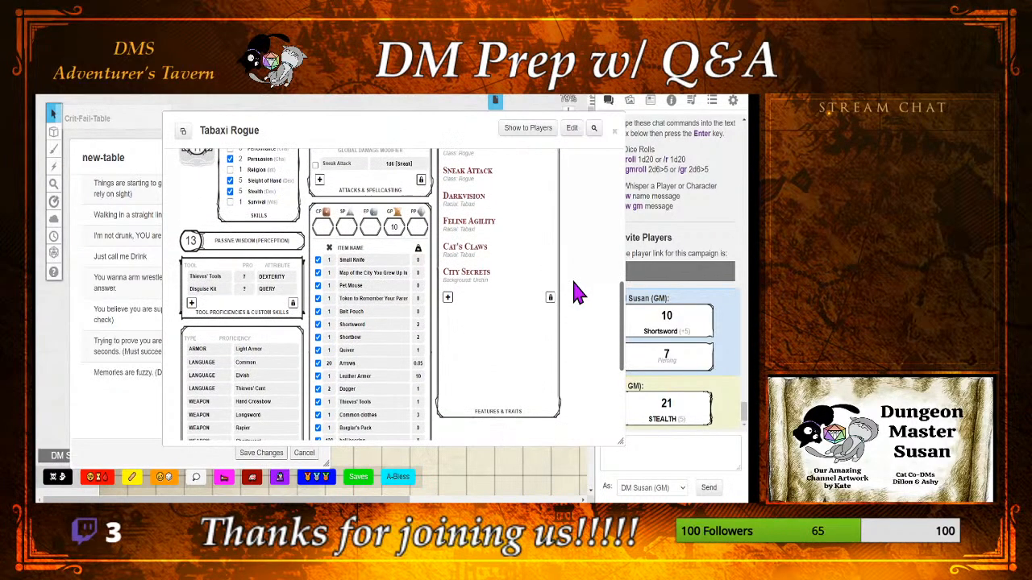
pyautogui.scroll(3, 577, 294)
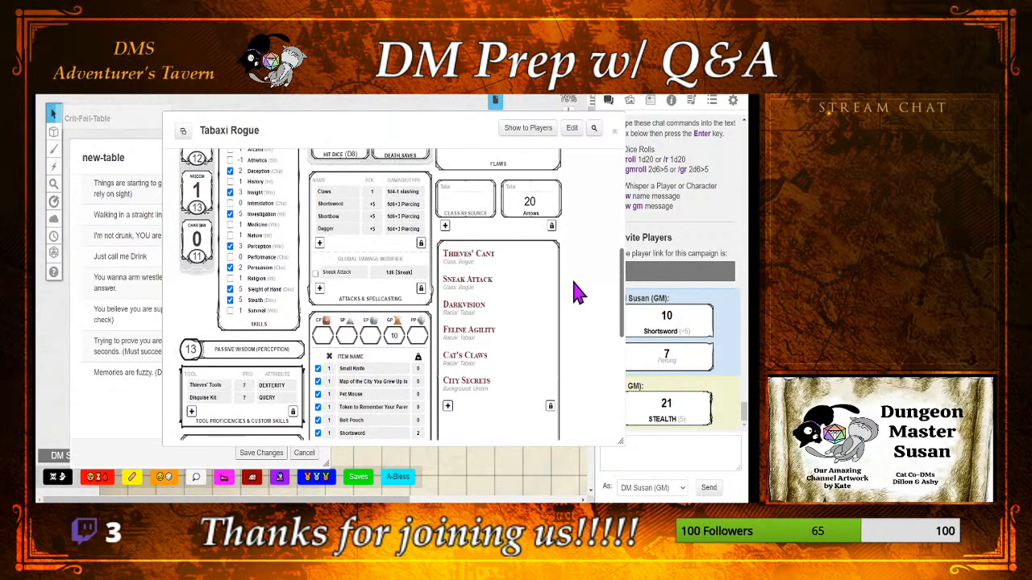
pyautogui.scroll(9, 577, 292)
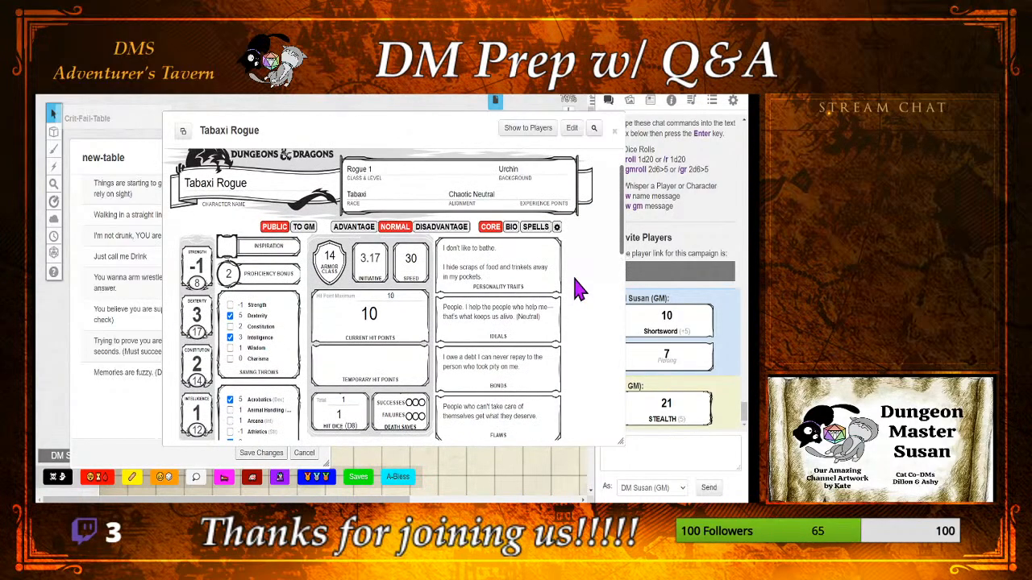
pyautogui.scroll(-1, 577, 290)
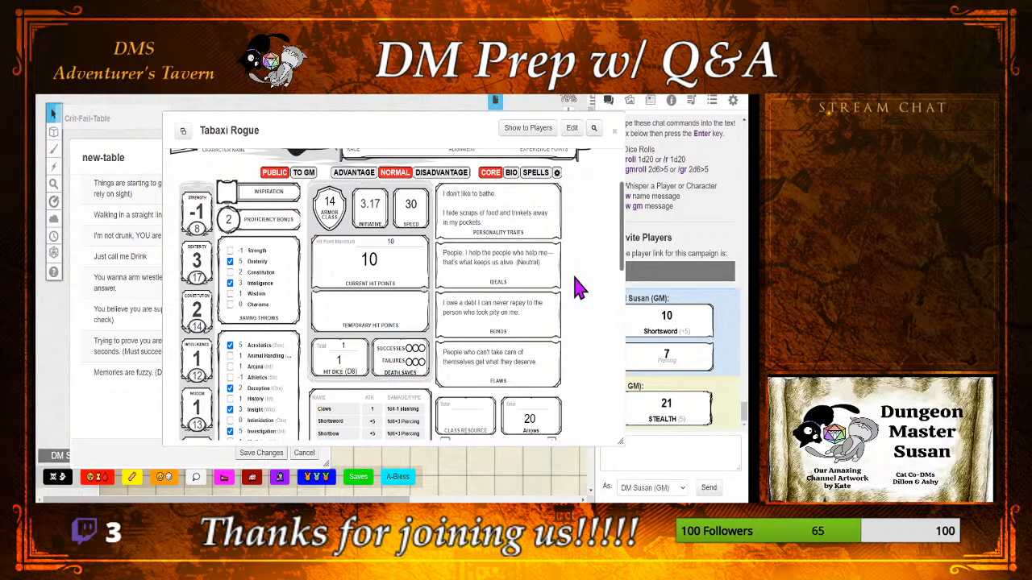
pyautogui.scroll(-2, 577, 289)
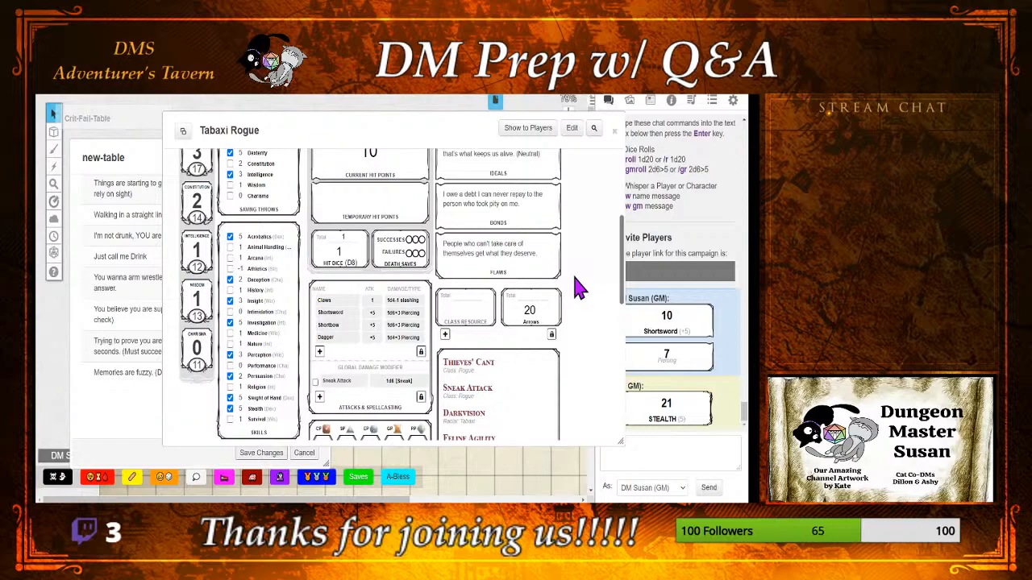
pyautogui.doubleClick(444, 130)
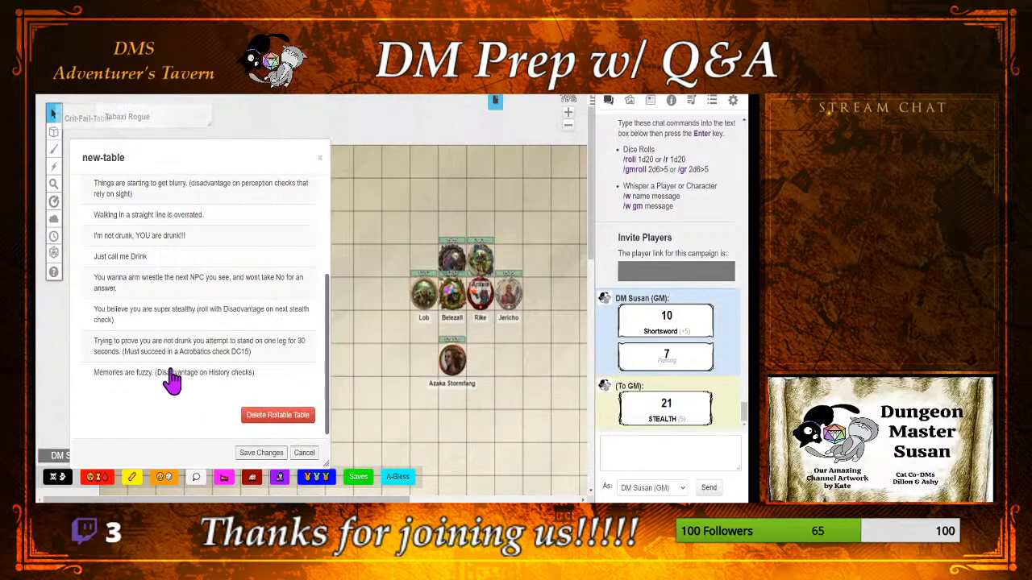
# Step: Open the "I'm not drunk, YOU are drunk!!!" table item for editing
pyautogui.click(242, 244)
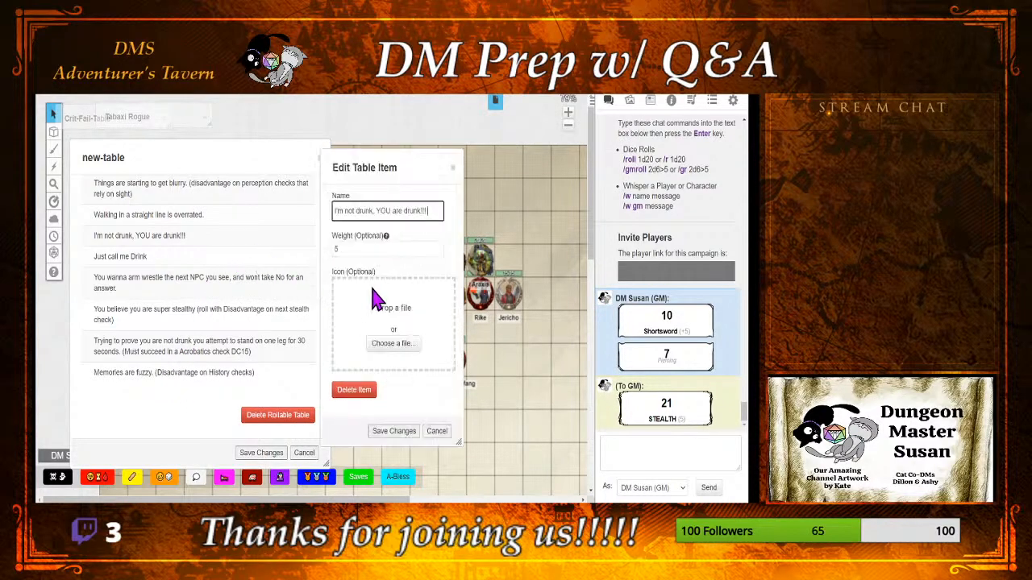
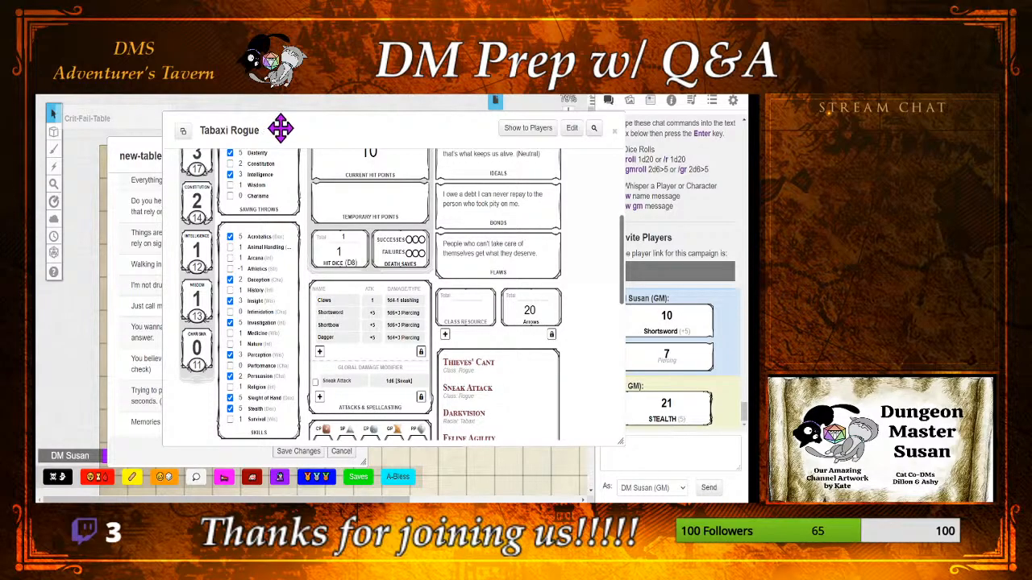
# Step: Collapse the Tabaxi Rogue sheet and save the "Just call me Drink" table item with a weight of 10
pyautogui.doubleClick(280, 127)
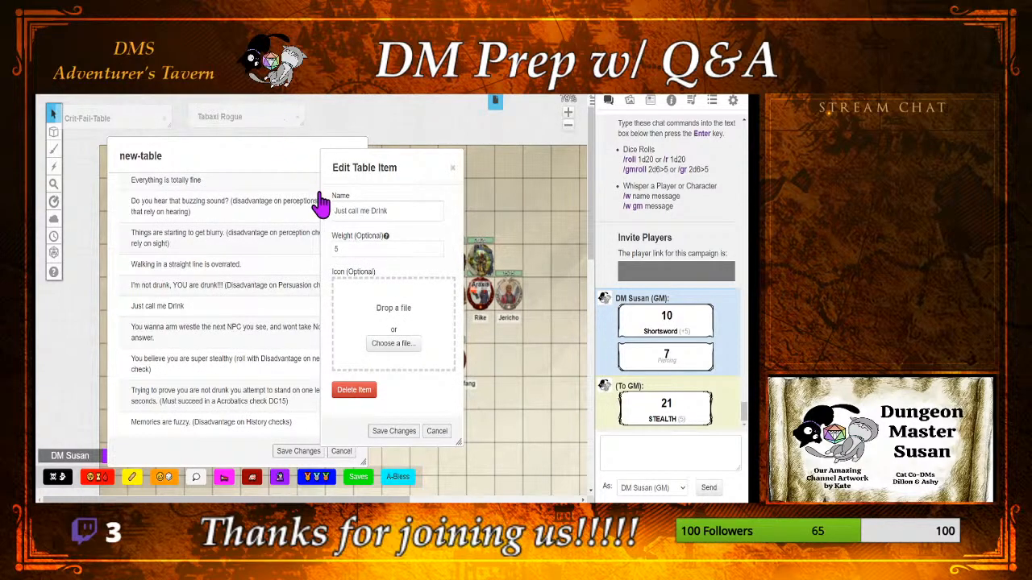
pyautogui.click(400, 211)
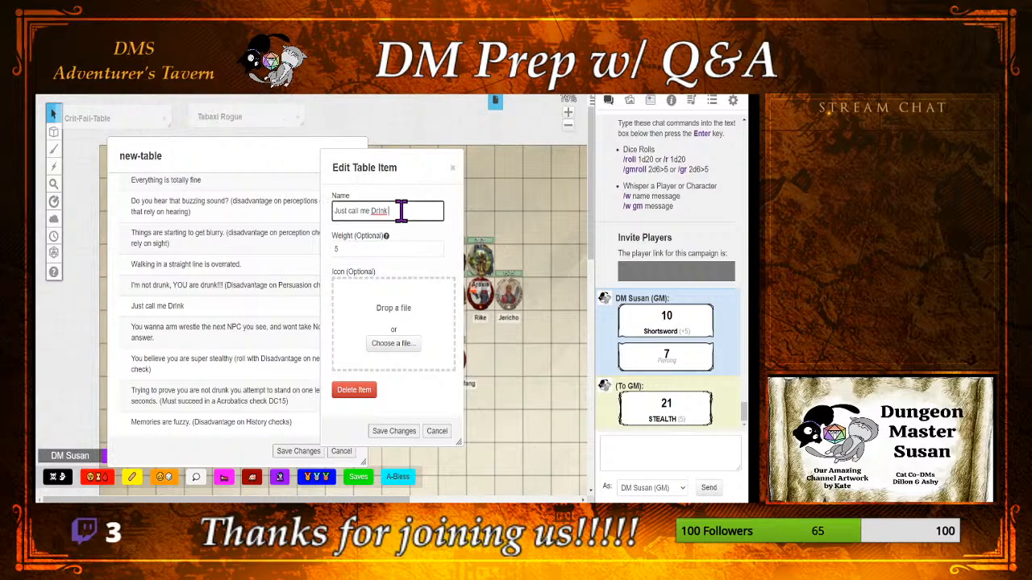
pyautogui.write('(')
pyautogui.press('BackSpace')
pyautogui.press('BackSpace')
pyautogui.doubleClick(355, 246)
pyautogui.write('10')
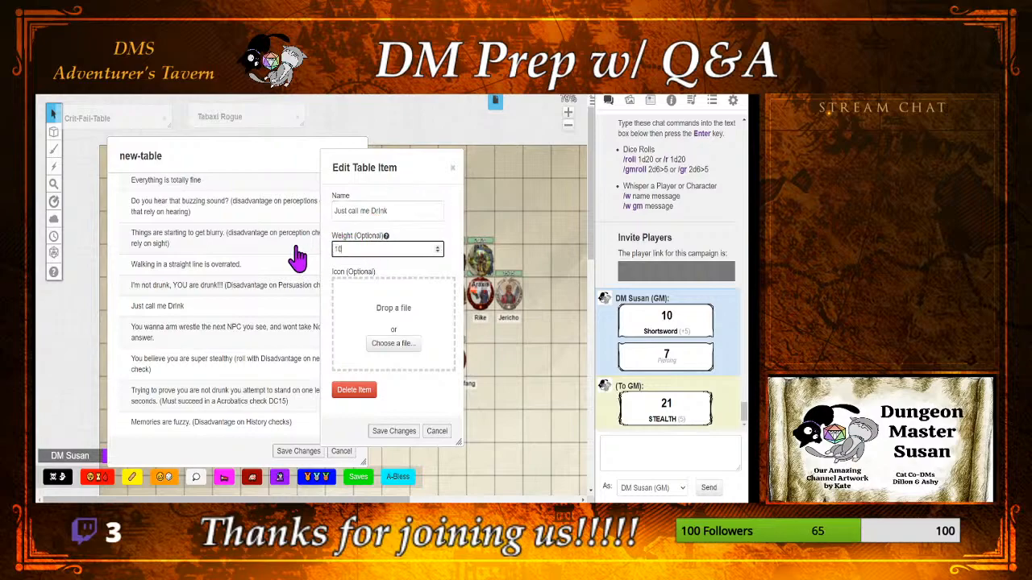
pyautogui.click(383, 431)
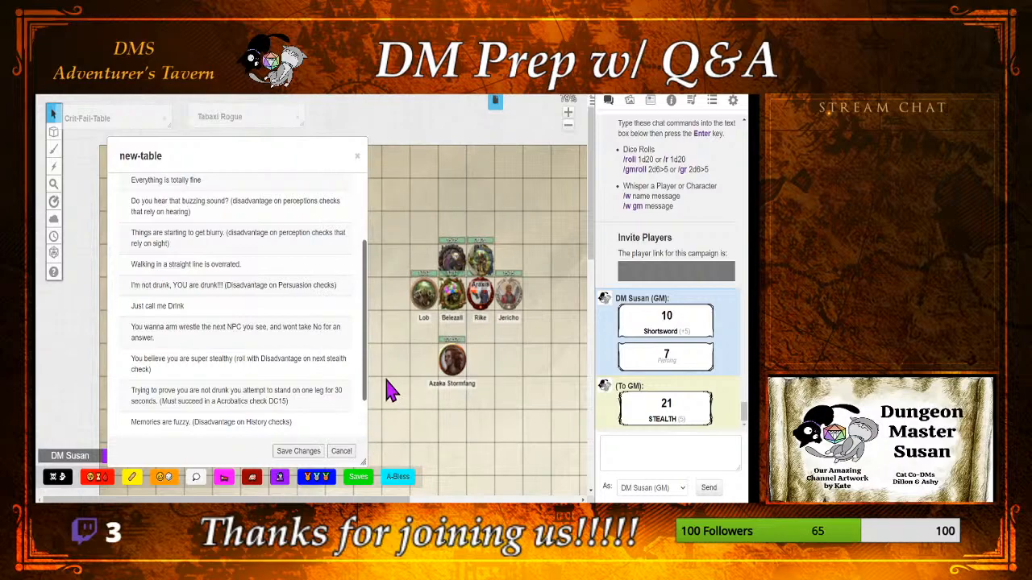
# Step: Save the drunk table, test-roll Dr-Ink's-Drunk-Table once and show the roll in the chat
pyautogui.moveTo(364, 384); pyautogui.dragTo(369, 415)
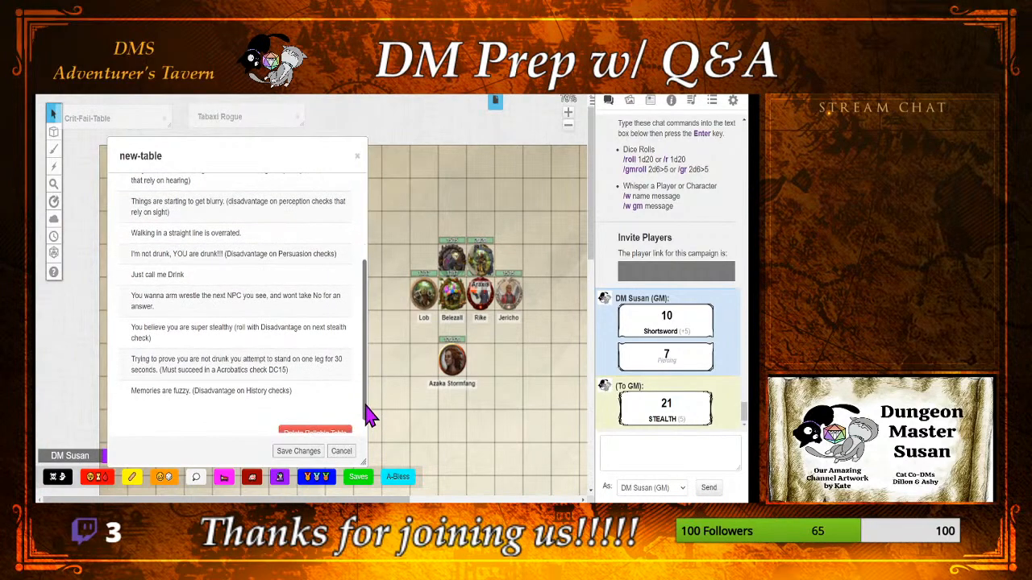
pyautogui.click(300, 451)
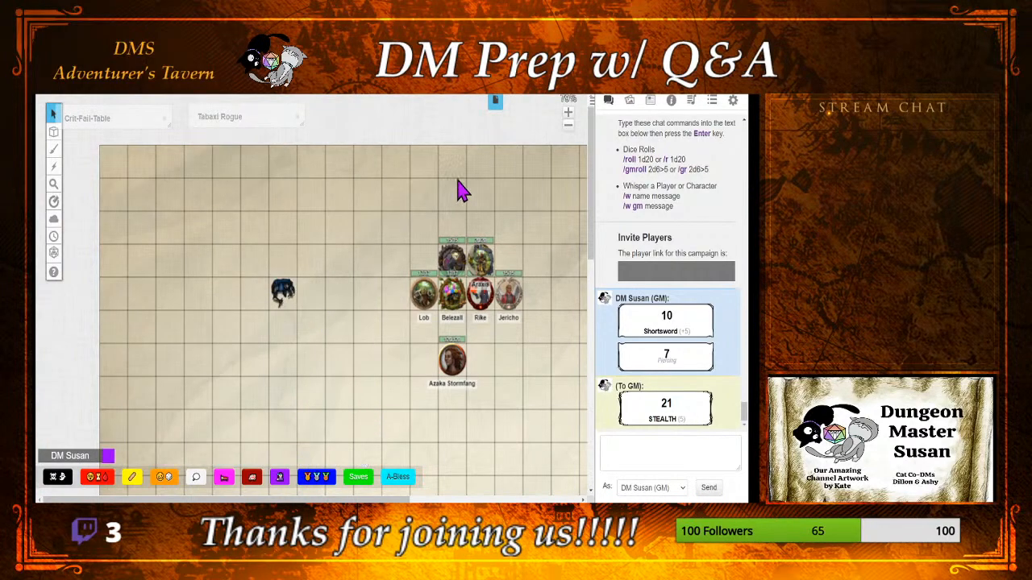
pyautogui.click(712, 102)
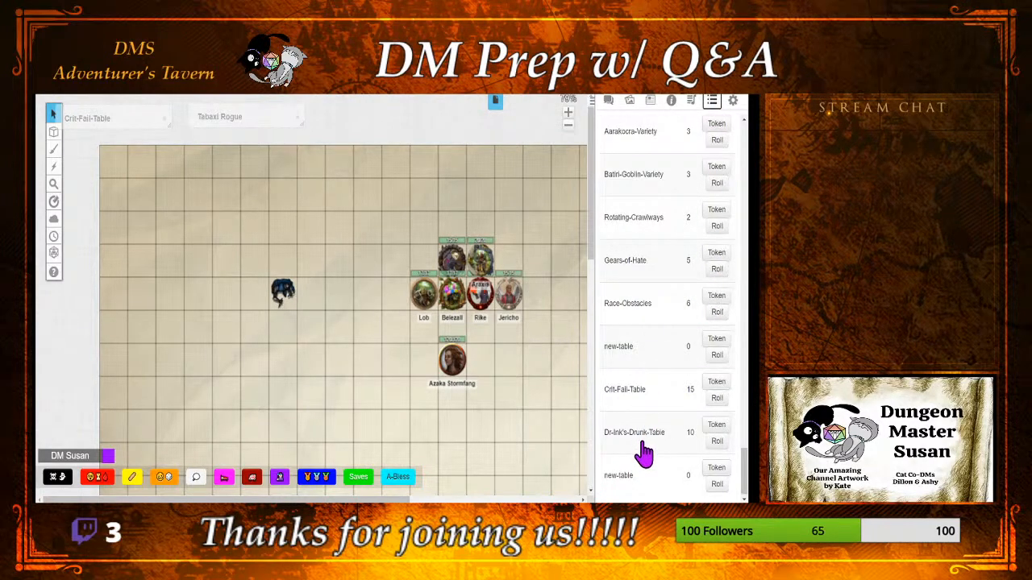
pyautogui.scroll(1, 644, 454)
pyautogui.scroll(-2, 643, 454)
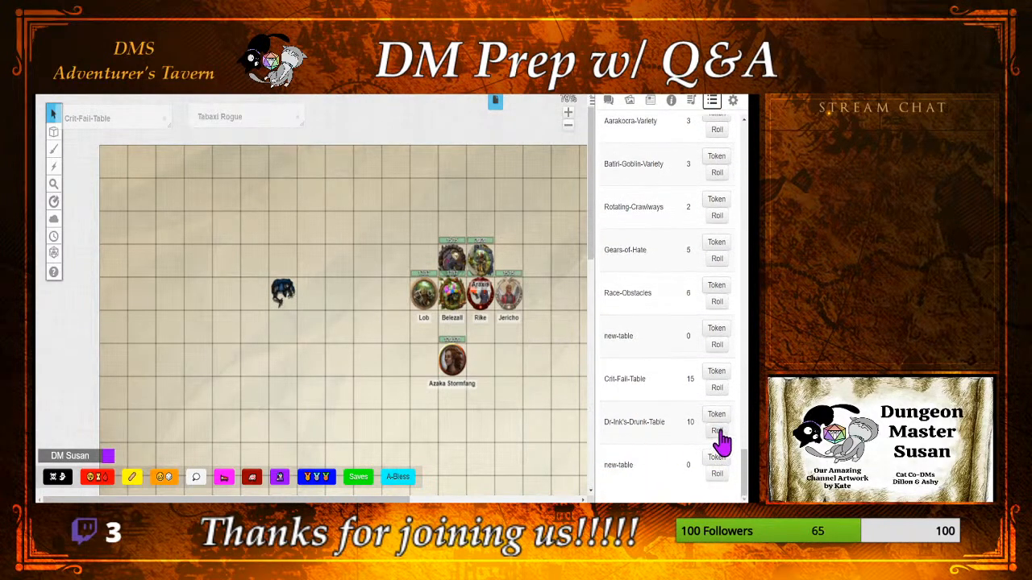
pyautogui.click(718, 432)
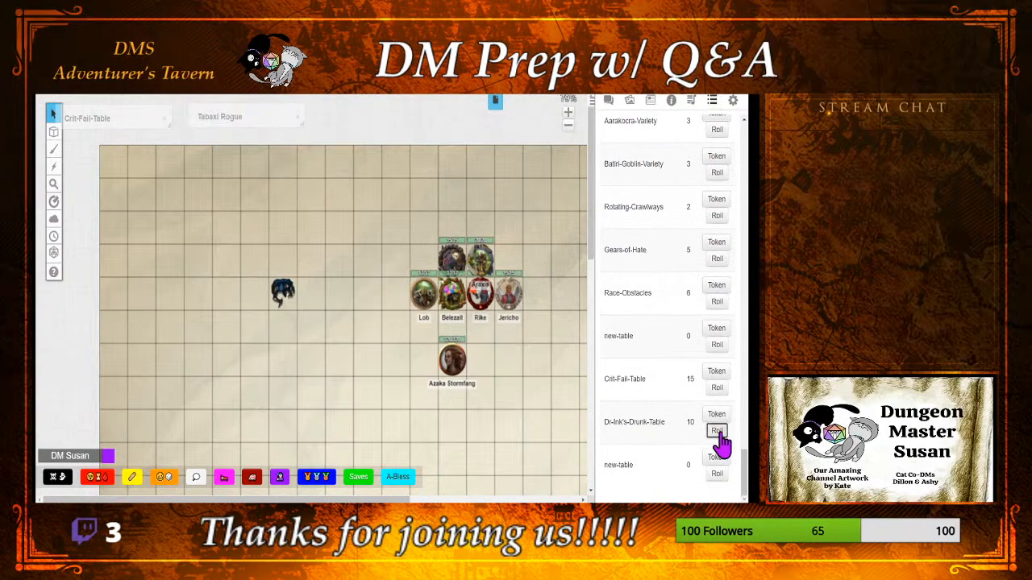
pyautogui.click(609, 102)
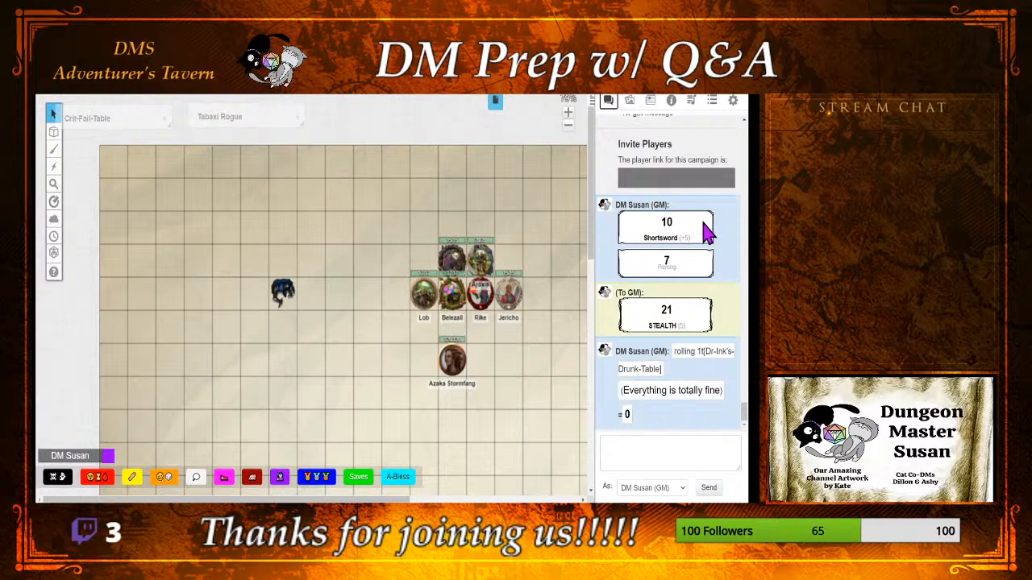
# Step: Reopen Dr-Ink's-Drunk-Table, check the weight of its "Everything is totally fine" item and close the table
pyautogui.click(707, 106)
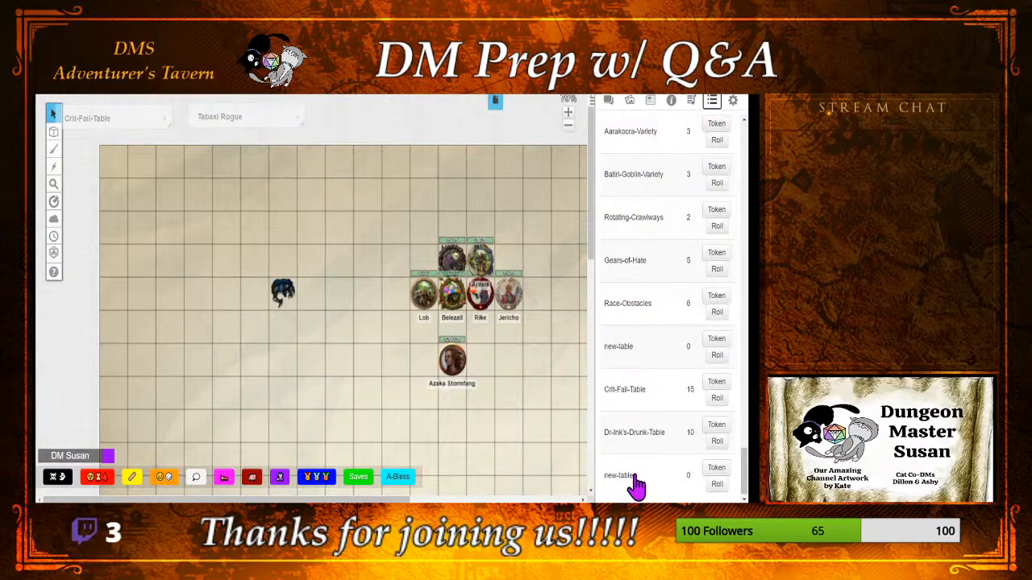
pyautogui.click(638, 437)
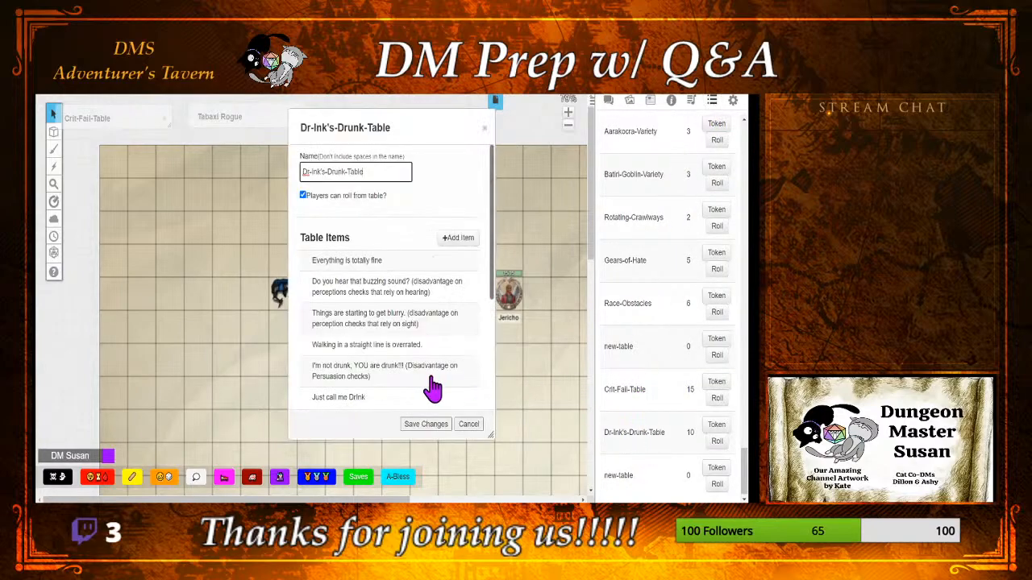
pyautogui.scroll(-5, 437, 297)
pyautogui.scroll(5, 436, 296)
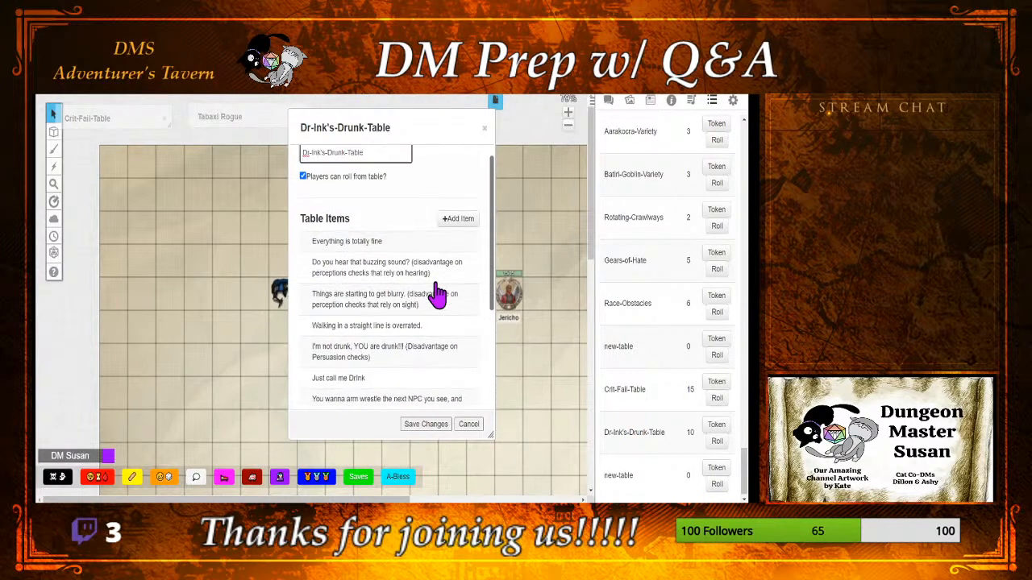
pyautogui.click(376, 266)
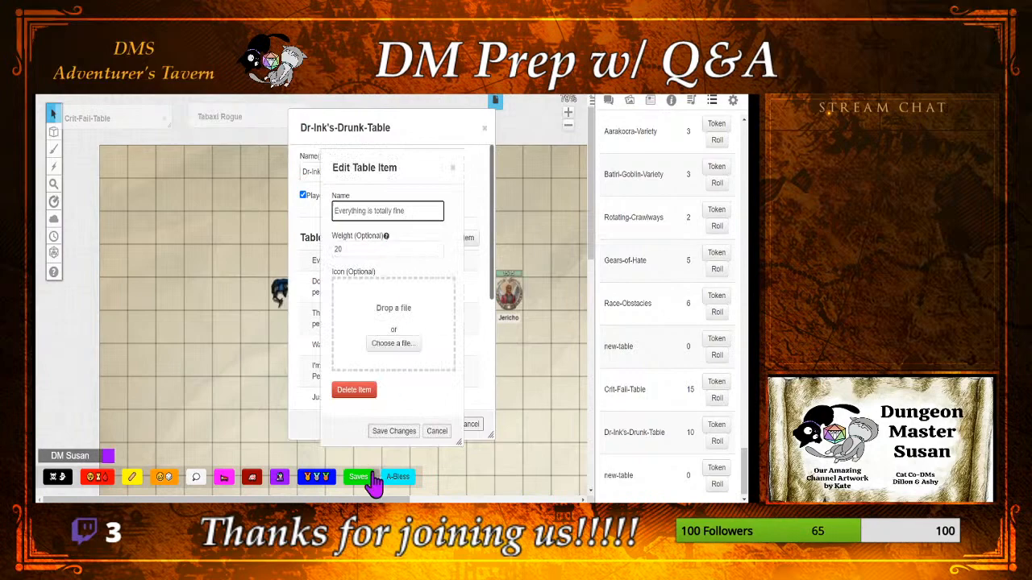
pyautogui.click(412, 431)
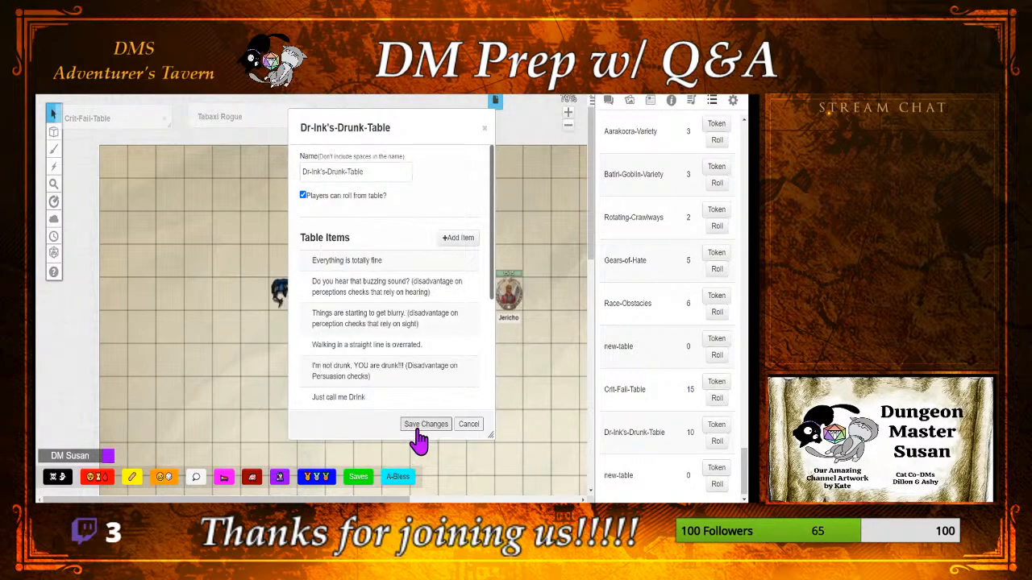
pyautogui.click(484, 128)
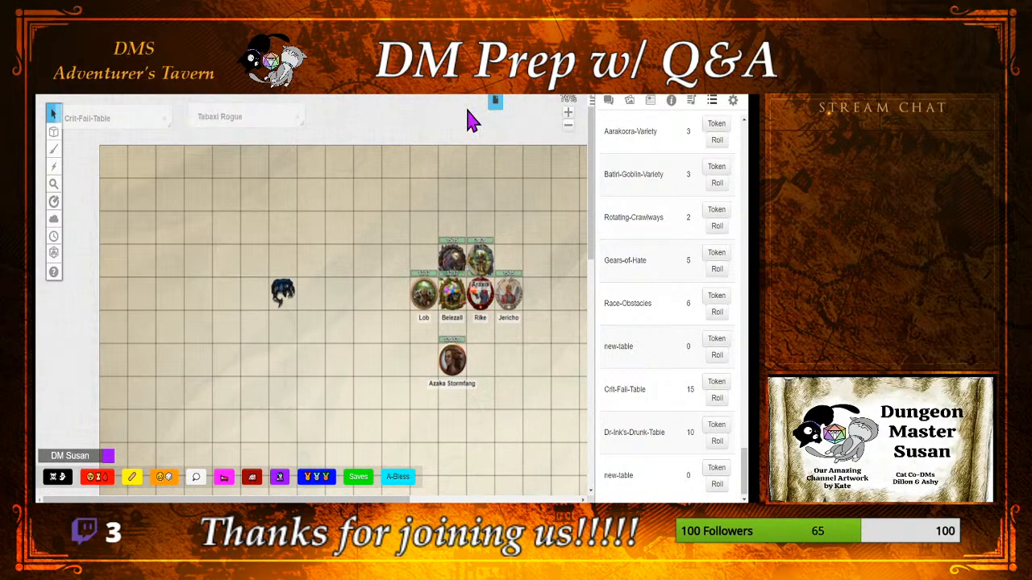
# Step: Restore the collapsed Crit-Fail-Table and open its New Item entry for editing, with the item dialog moved beside the table
pyautogui.click(145, 117)
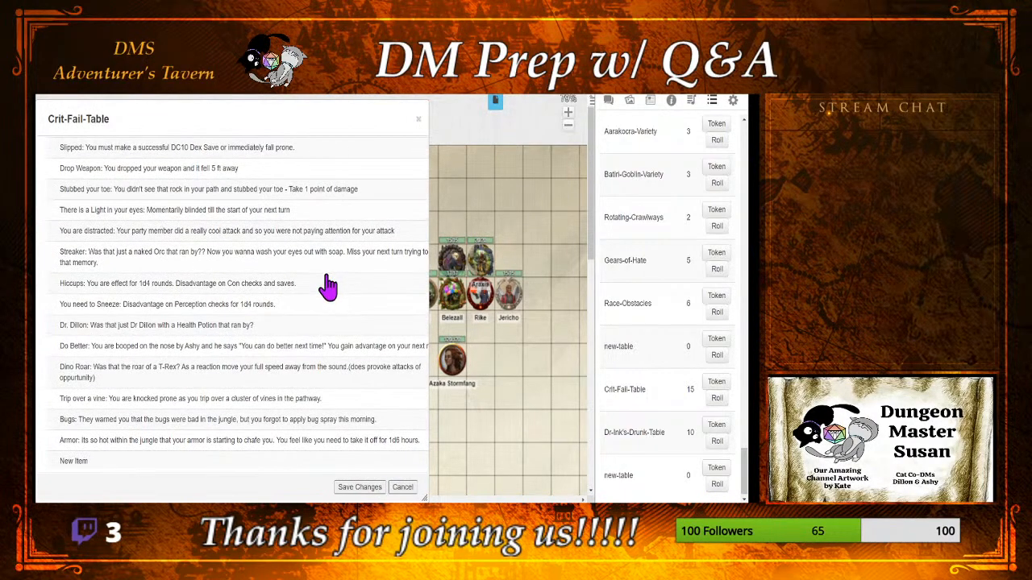
pyautogui.scroll(-2, 328, 286)
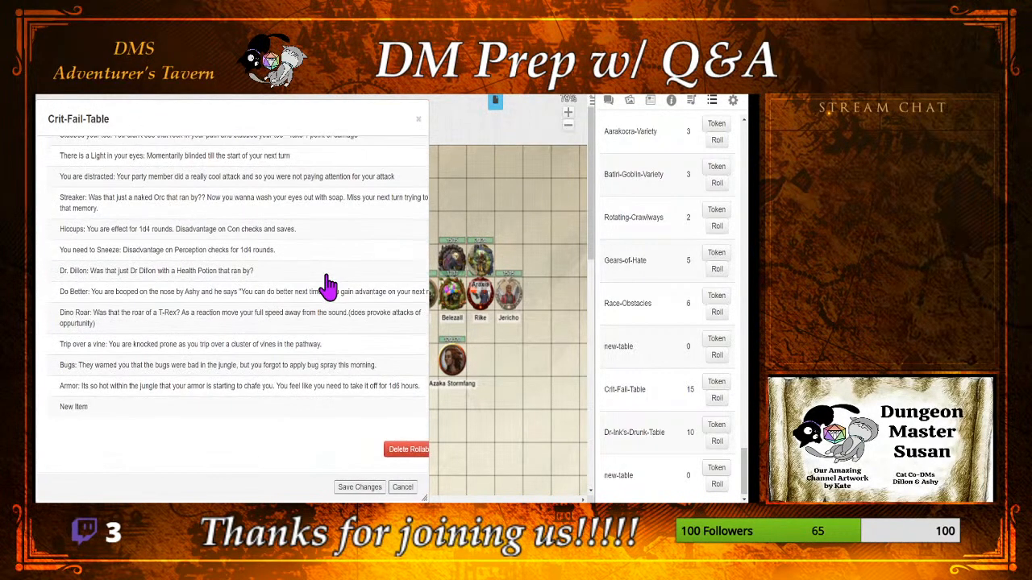
pyautogui.click(308, 409)
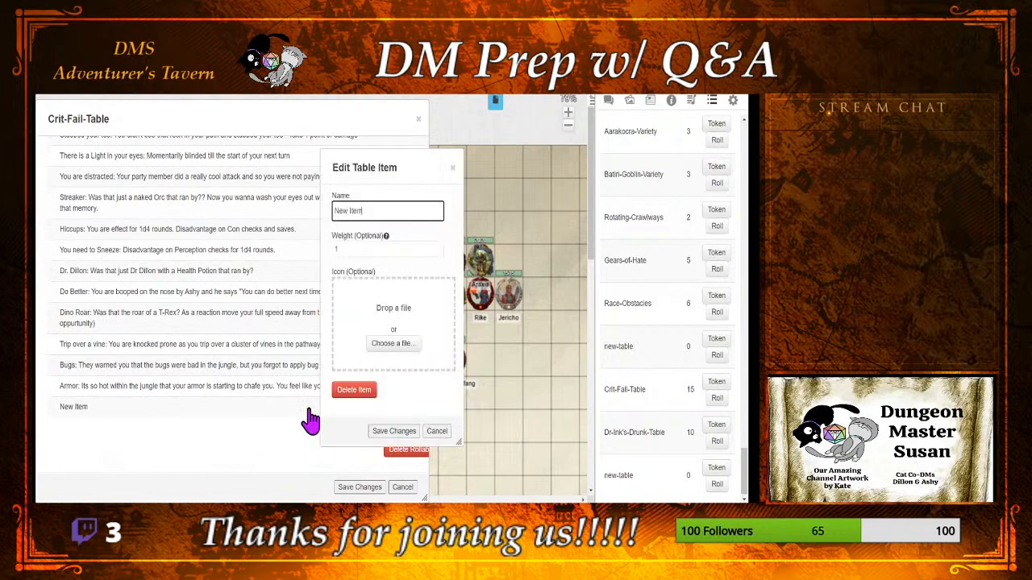
pyautogui.moveTo(364, 163); pyautogui.dragTo(492, 166)
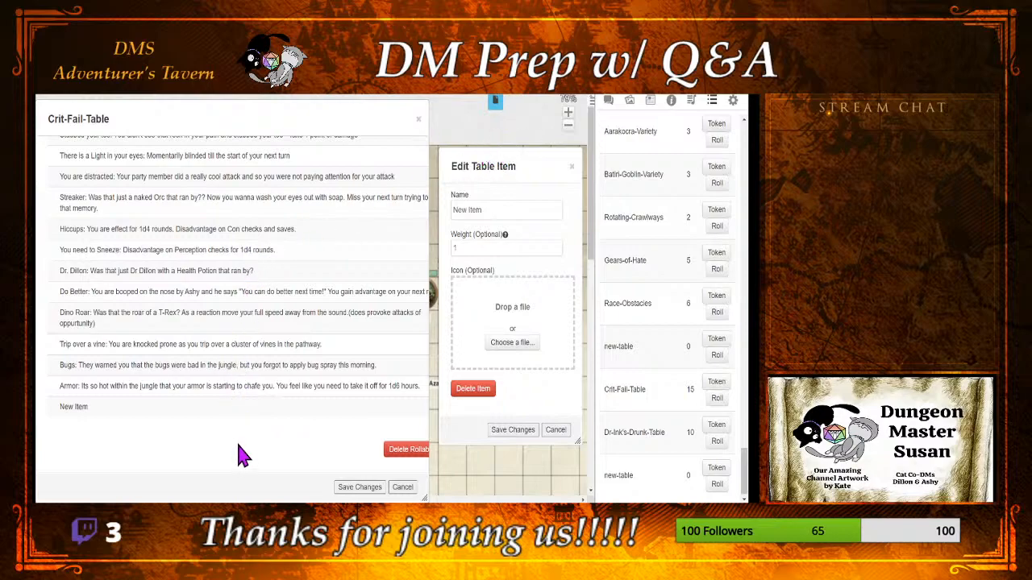
# Step: Read through the existing Crit-Fail-Table entries for ideas and clear the placeholder name of the new item
pyautogui.scroll(1, 243, 456)
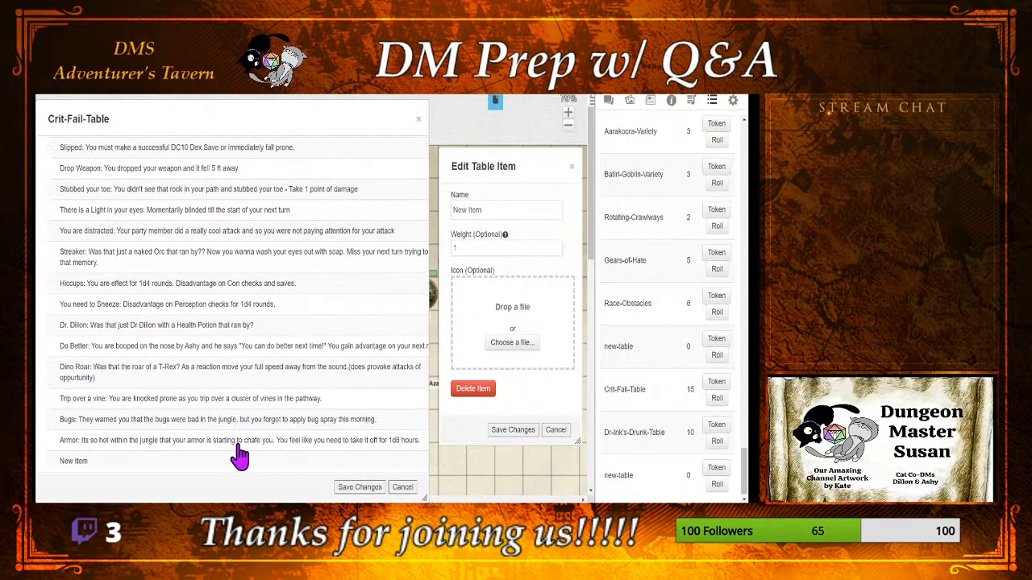
pyautogui.scroll(2, 240, 456)
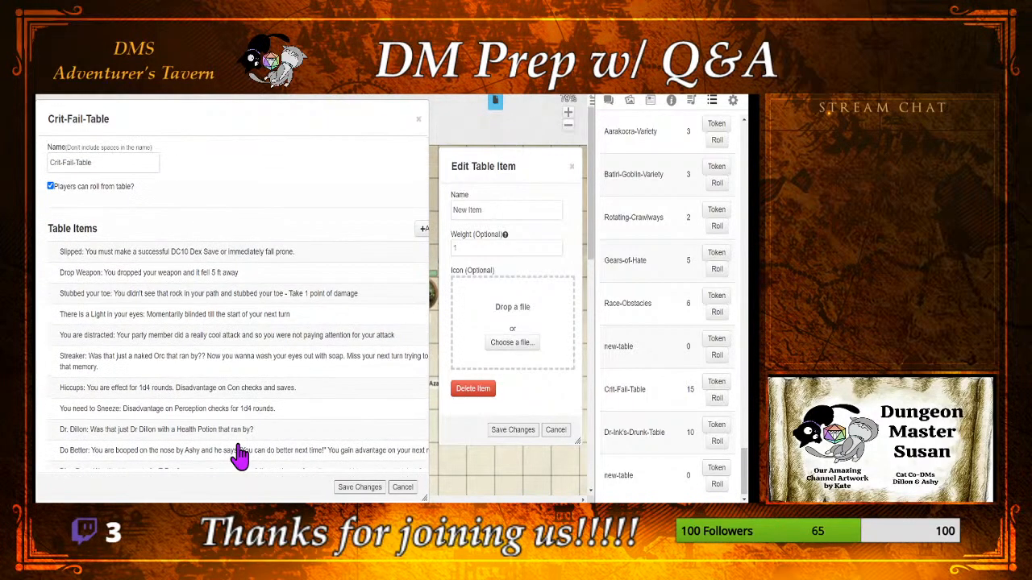
pyautogui.scroll(-3, 241, 456)
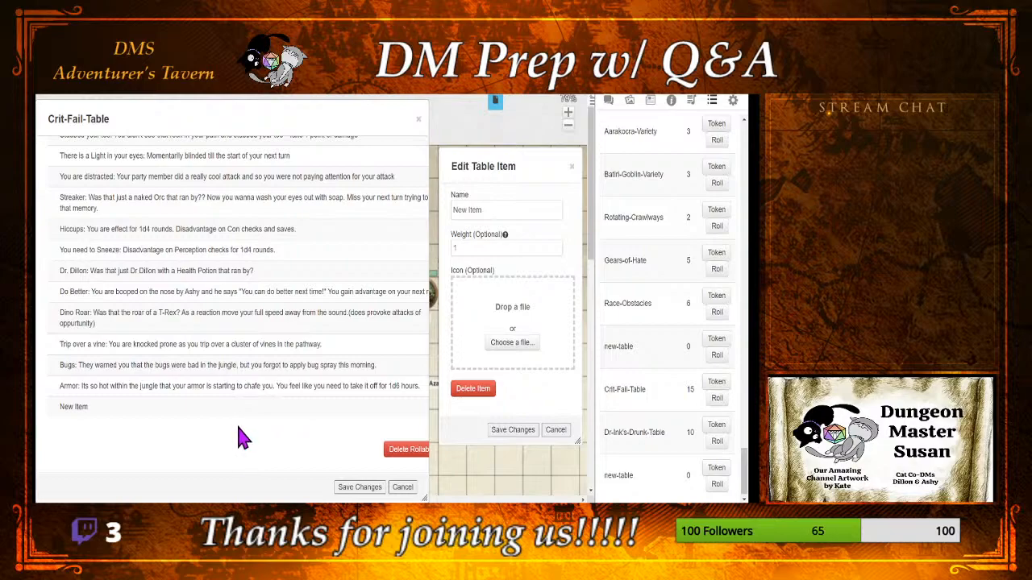
pyautogui.scroll(3, 242, 437)
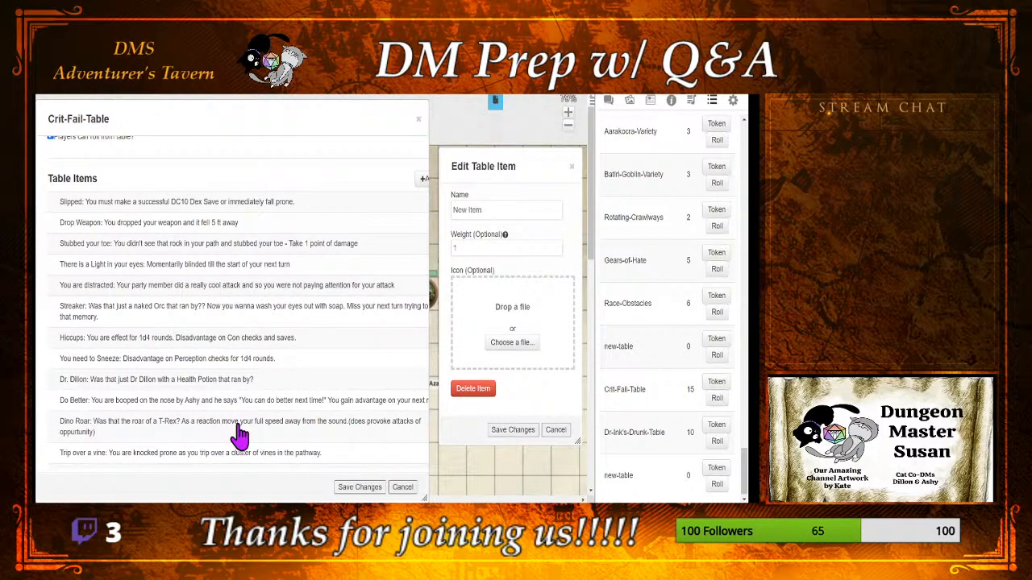
pyautogui.scroll(-2, 240, 435)
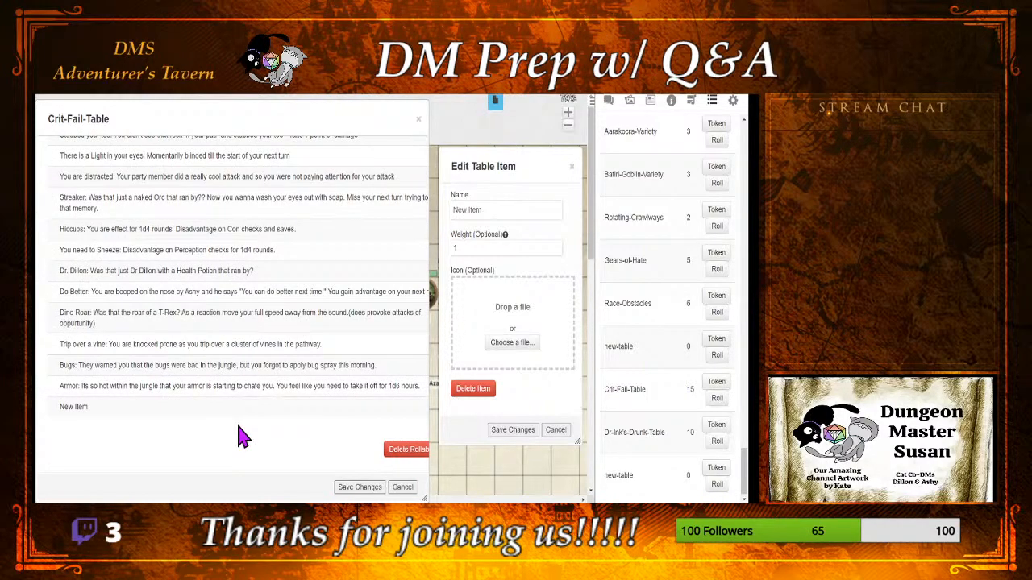
pyautogui.tripleClick(496, 211)
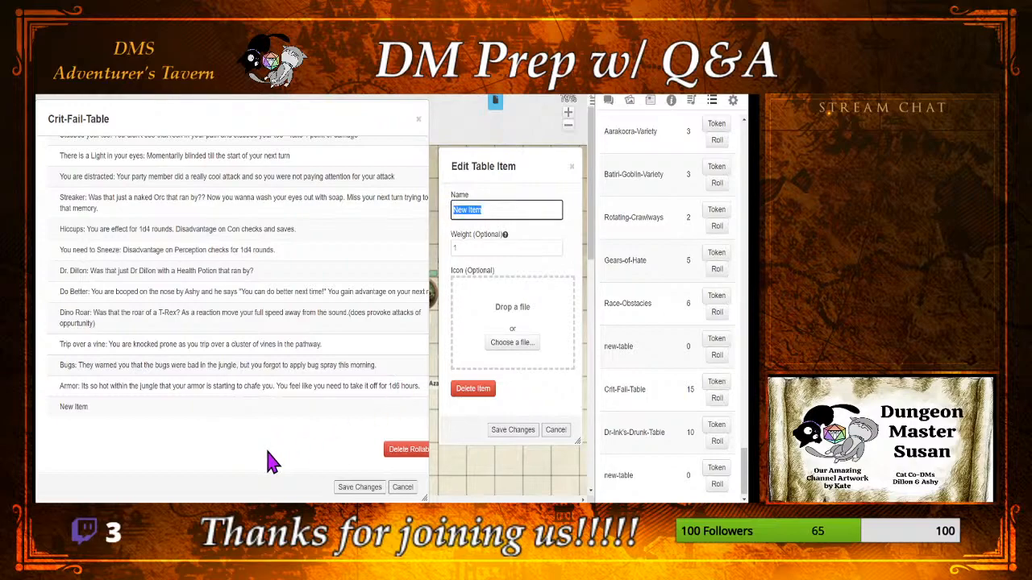
pyautogui.press('BackSpace')
pyautogui.scroll(1, 270, 462)
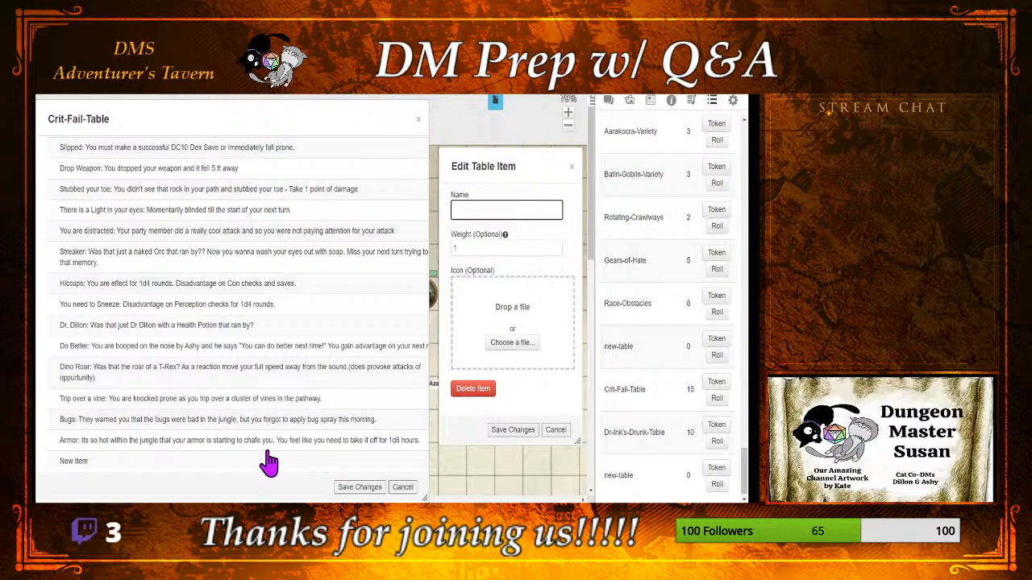
# Step: Show the chat and reposition the Crit-Fail-Table and item dialogs so they do not cover the drawing tools or the chat
pyautogui.click(606, 102)
pyautogui.moveTo(491, 161); pyautogui.dragTo(569, 159)
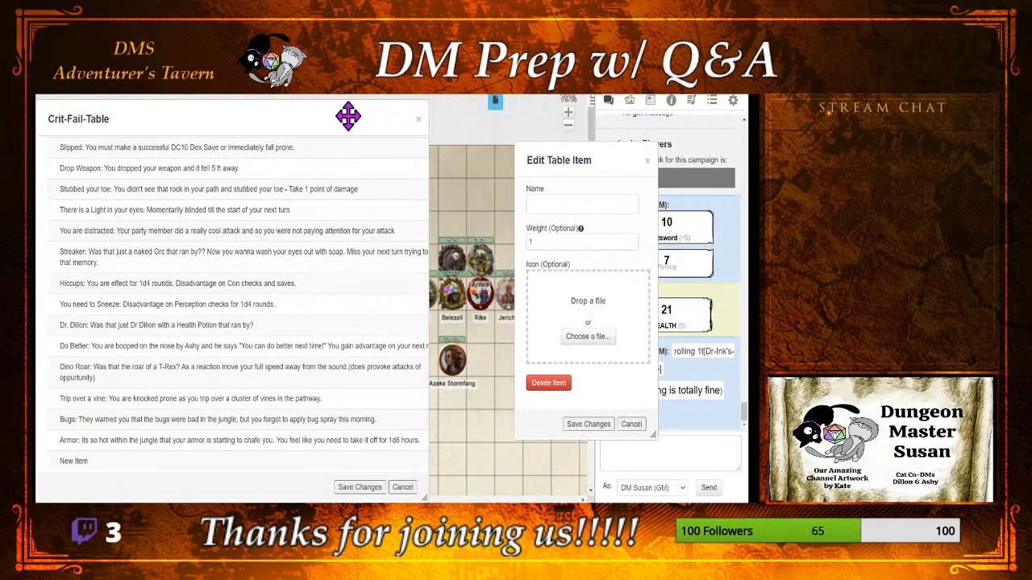
pyautogui.moveTo(347, 117); pyautogui.dragTo(404, 112)
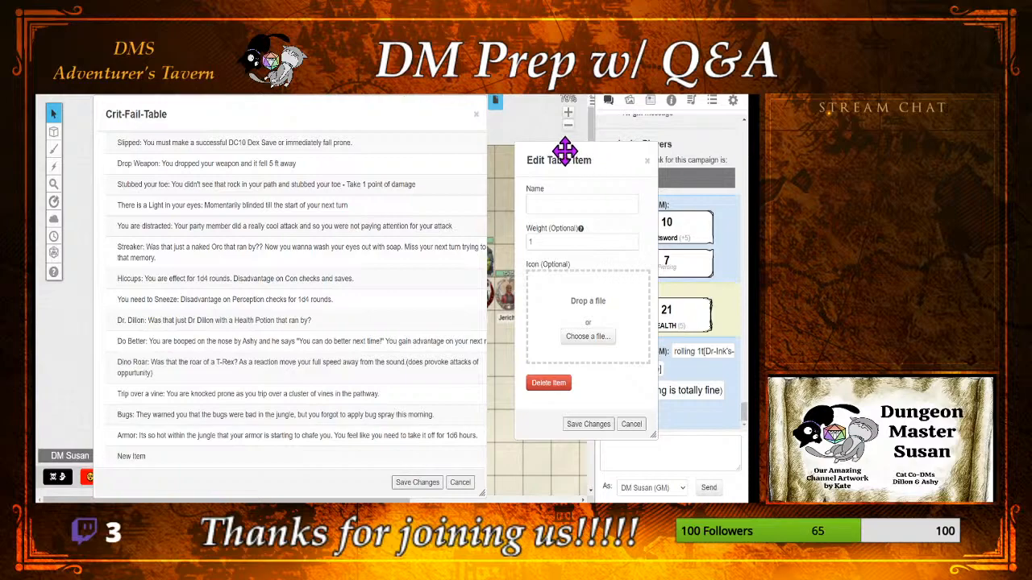
pyautogui.moveTo(564, 160); pyautogui.dragTo(453, 153)
# Step: Look through the journal's handouts and the whole list of rollable tables for an encounter table to draw ideas from
pyautogui.click(650, 102)
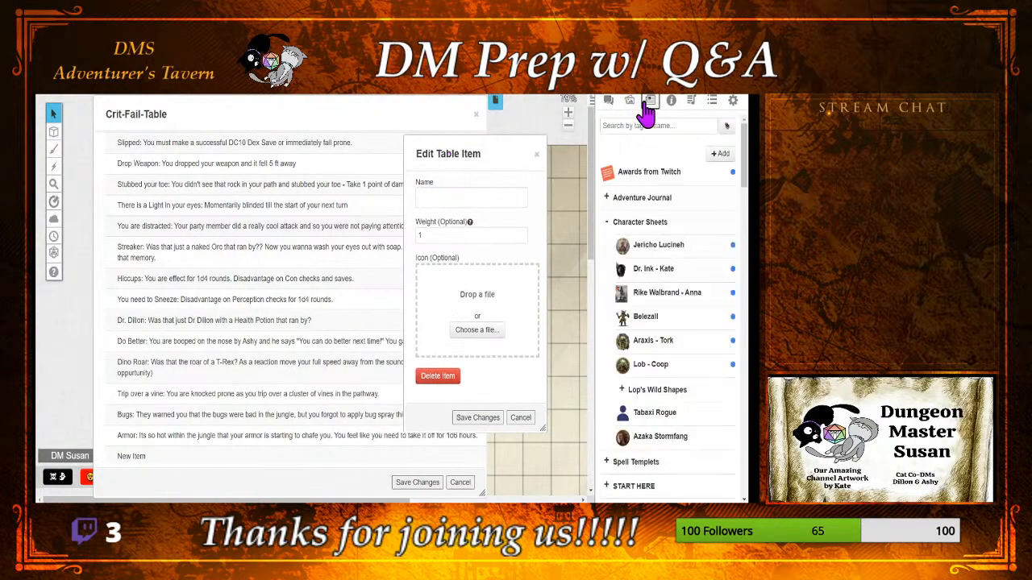
pyautogui.scroll(-5, 690, 371)
pyautogui.scroll(-3, 690, 373)
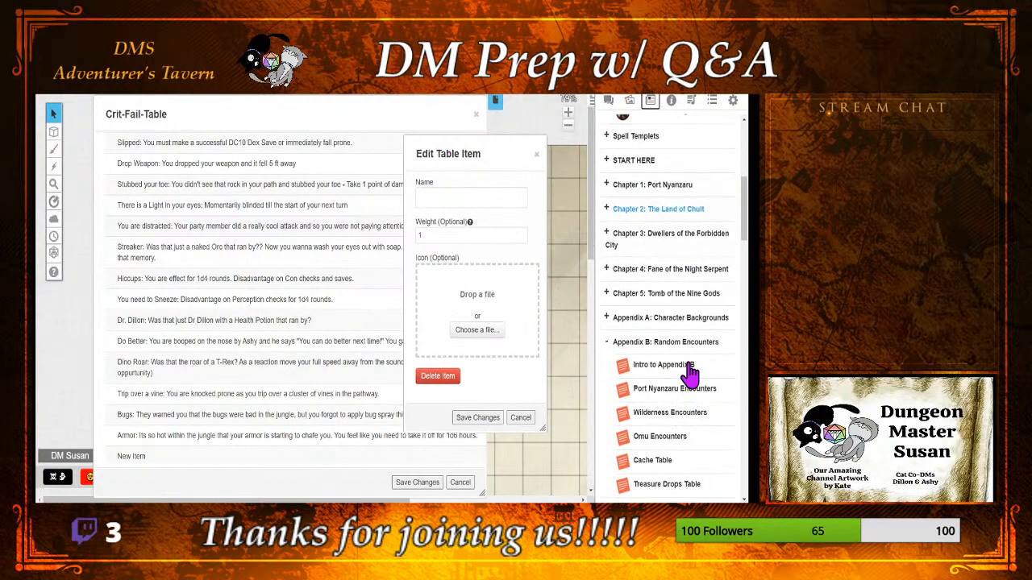
pyautogui.click(713, 101)
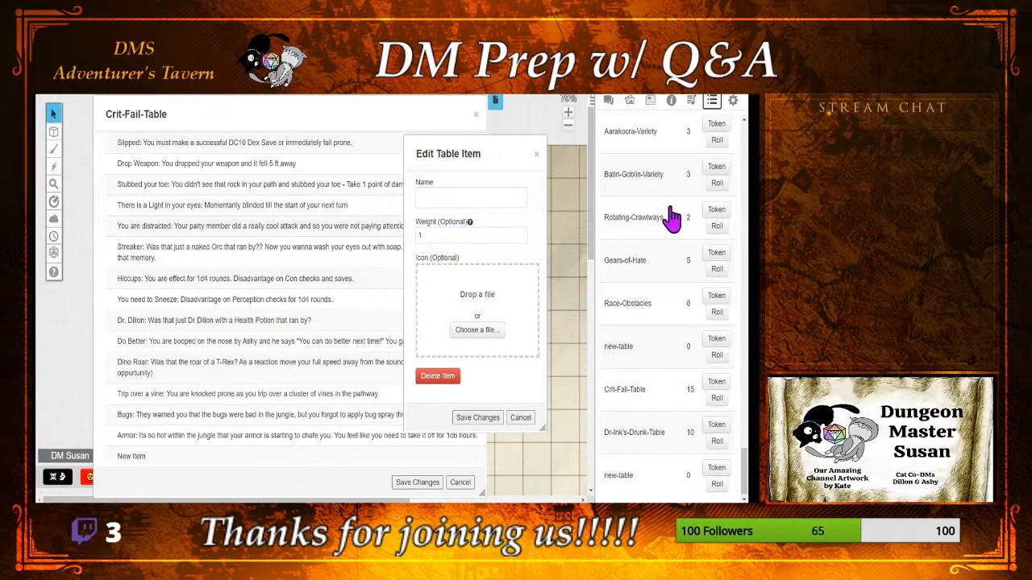
pyautogui.scroll(2, 662, 226)
pyautogui.scroll(2, 662, 235)
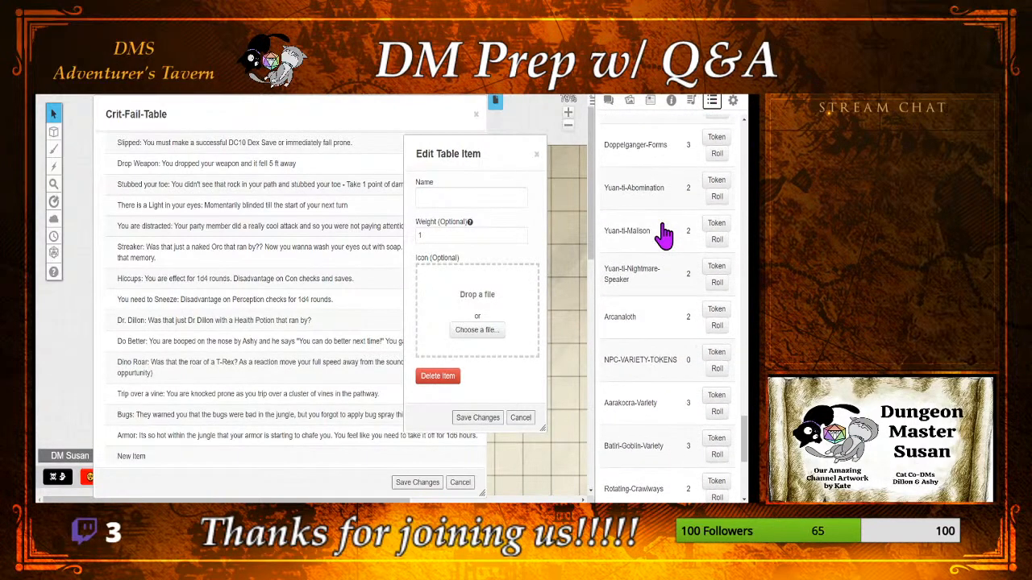
pyautogui.scroll(4, 662, 234)
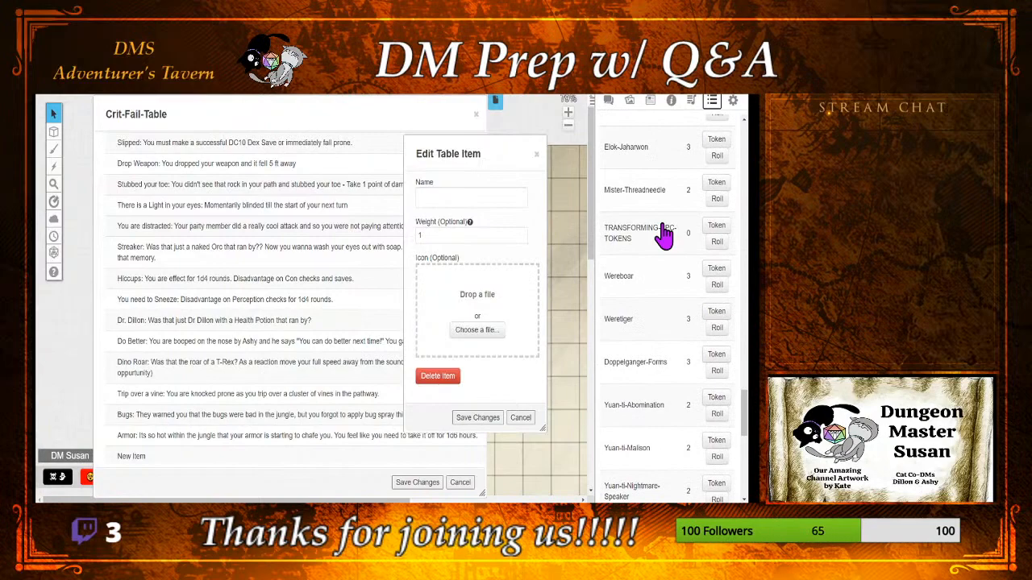
pyautogui.scroll(1, 657, 246)
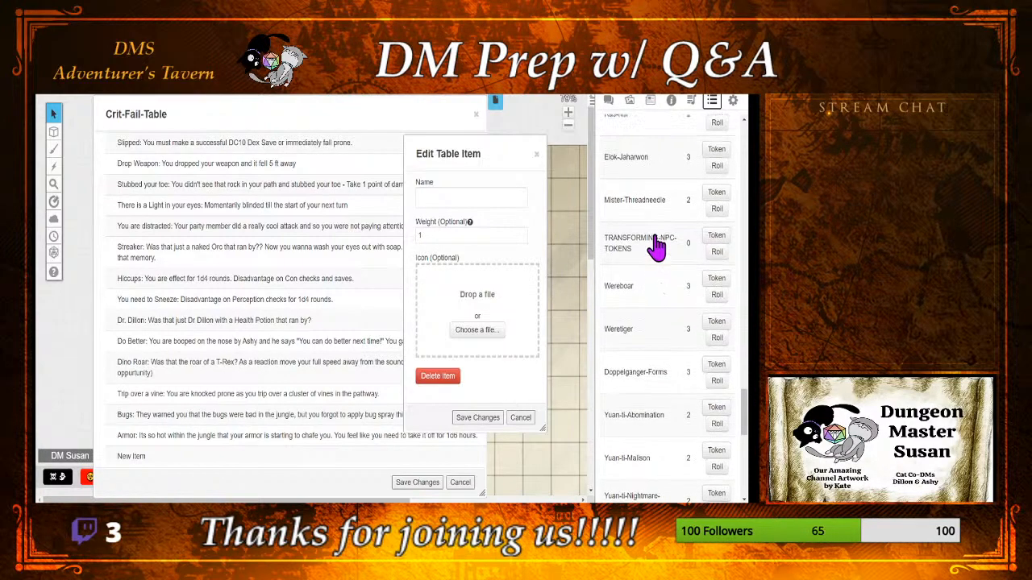
pyautogui.scroll(7, 657, 246)
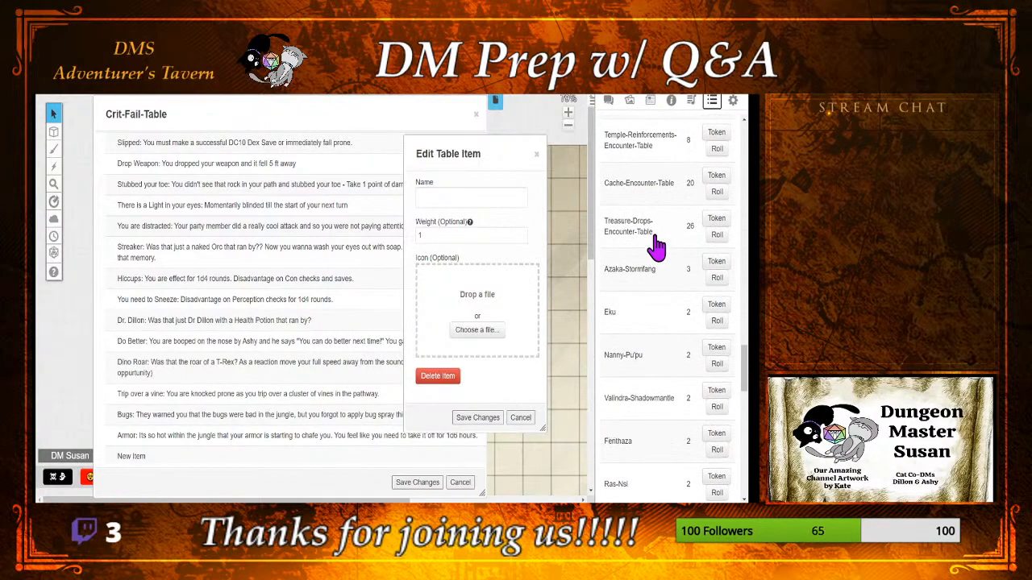
pyautogui.scroll(1, 657, 246)
pyautogui.scroll(1, 657, 246)
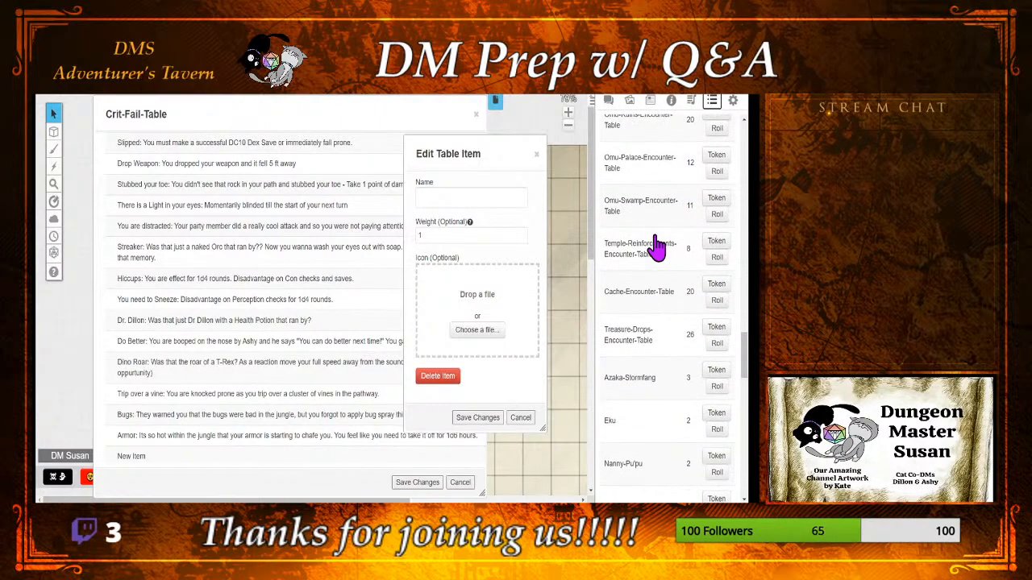
pyautogui.scroll(4, 657, 254)
pyautogui.scroll(1, 657, 260)
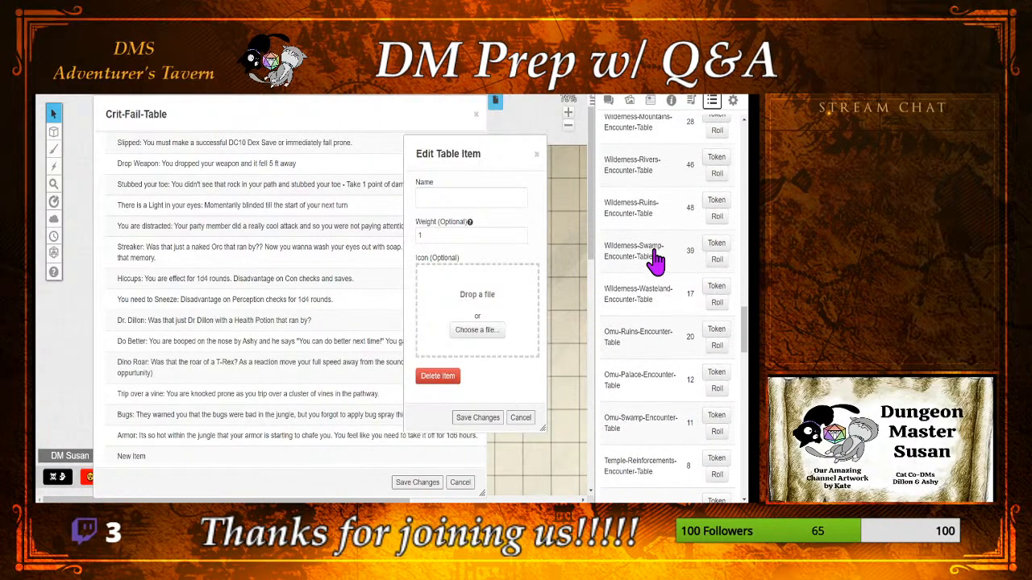
pyautogui.scroll(1, 657, 261)
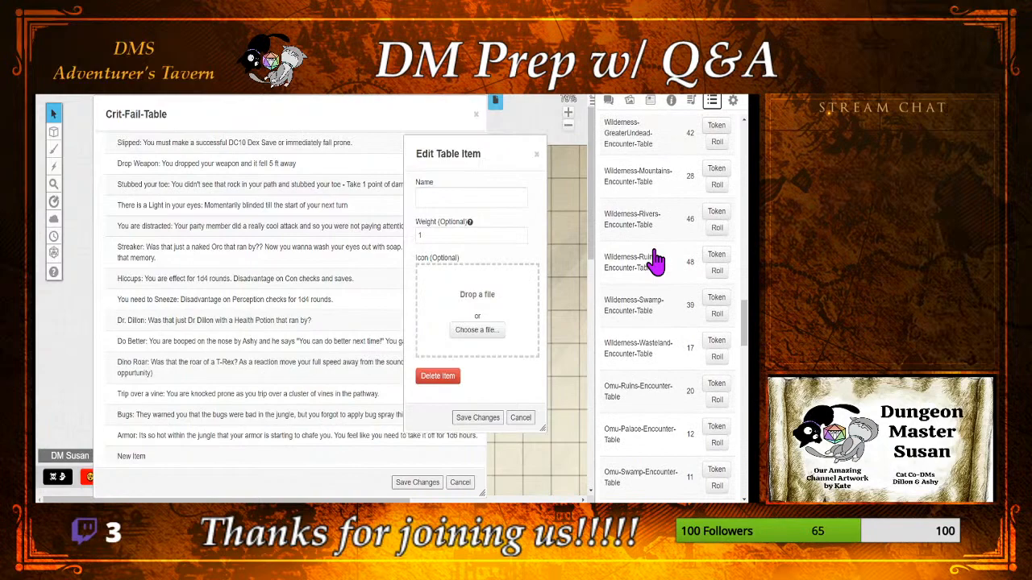
pyautogui.scroll(1, 657, 260)
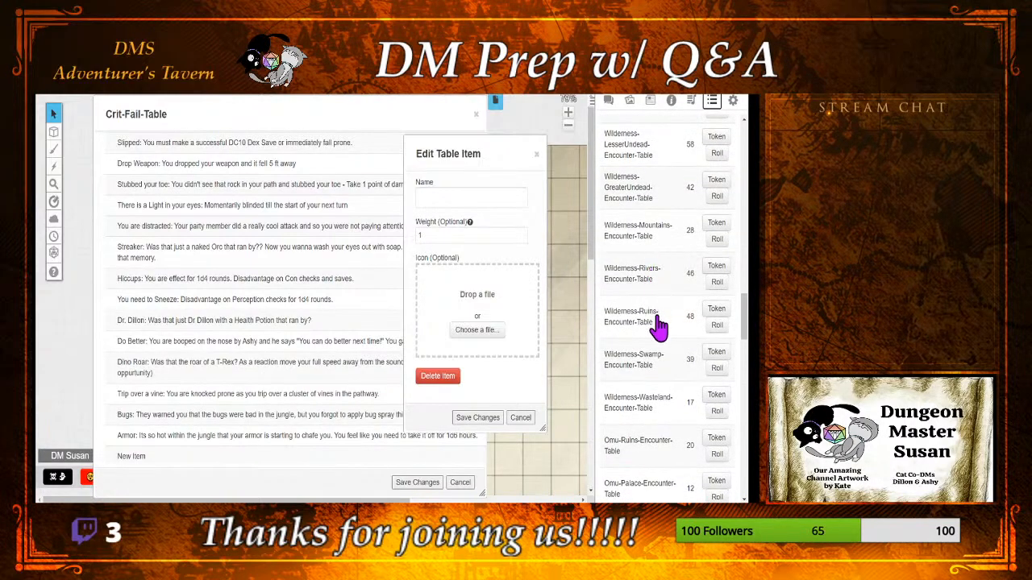
pyautogui.scroll(6, 669, 331)
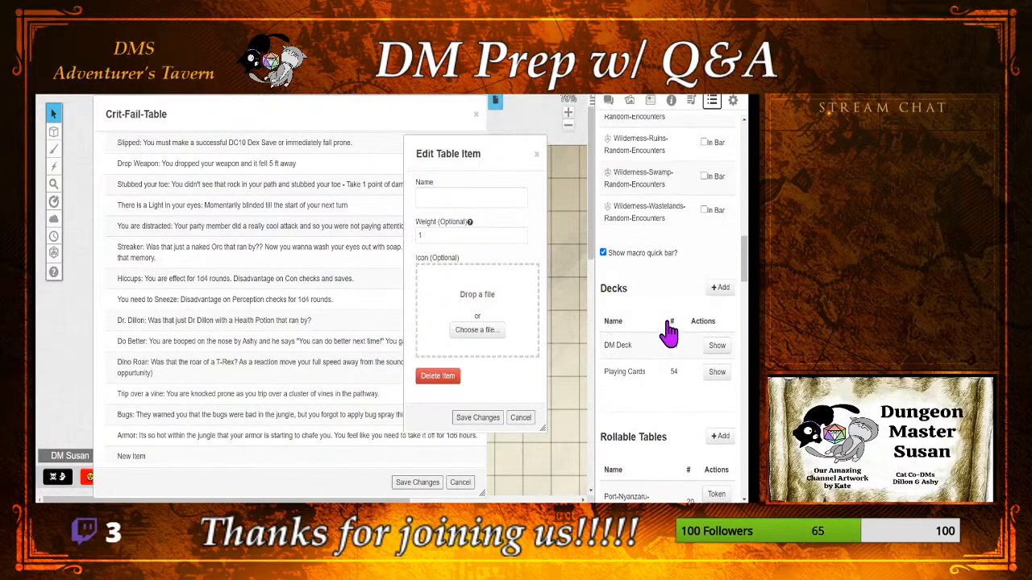
pyautogui.scroll(-3, 670, 331)
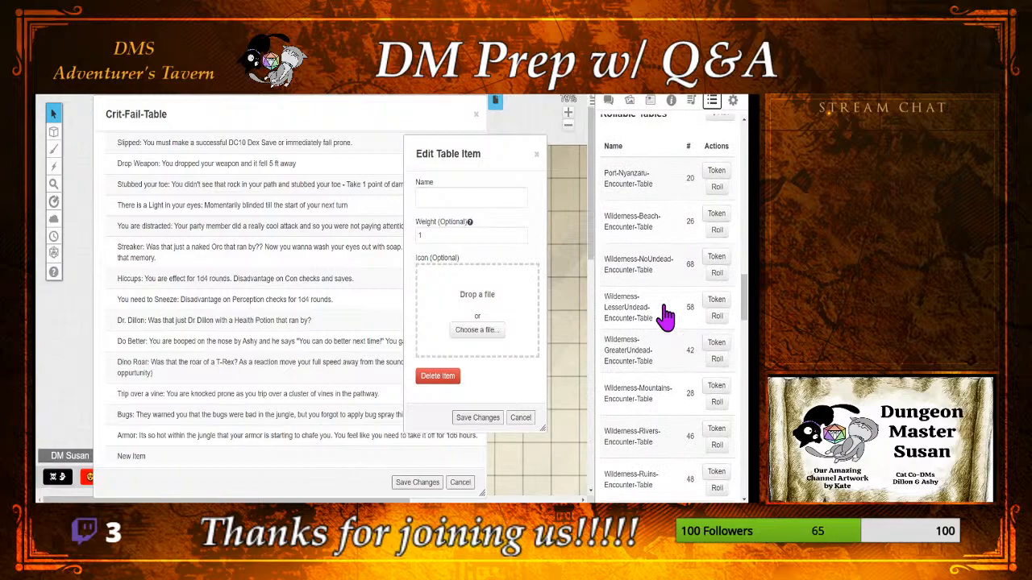
pyautogui.scroll(-3, 662, 321)
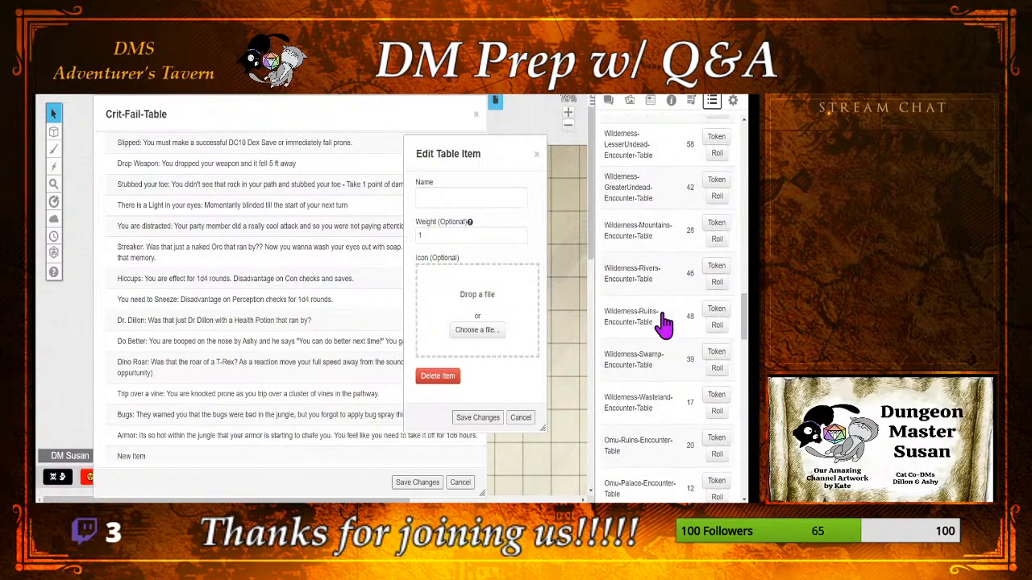
pyautogui.scroll(-2, 669, 322)
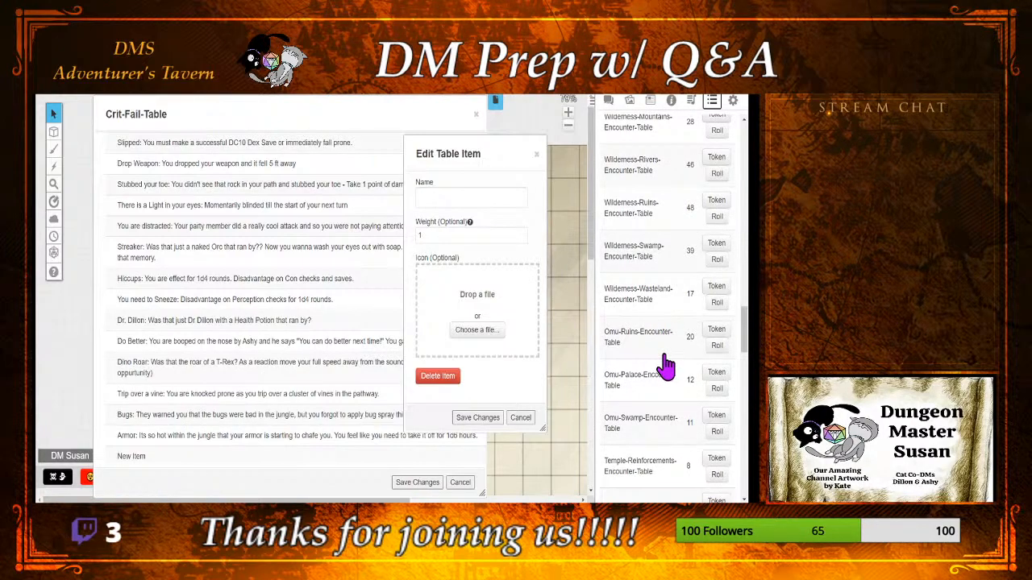
pyautogui.scroll(-1, 666, 367)
pyautogui.scroll(-1, 666, 370)
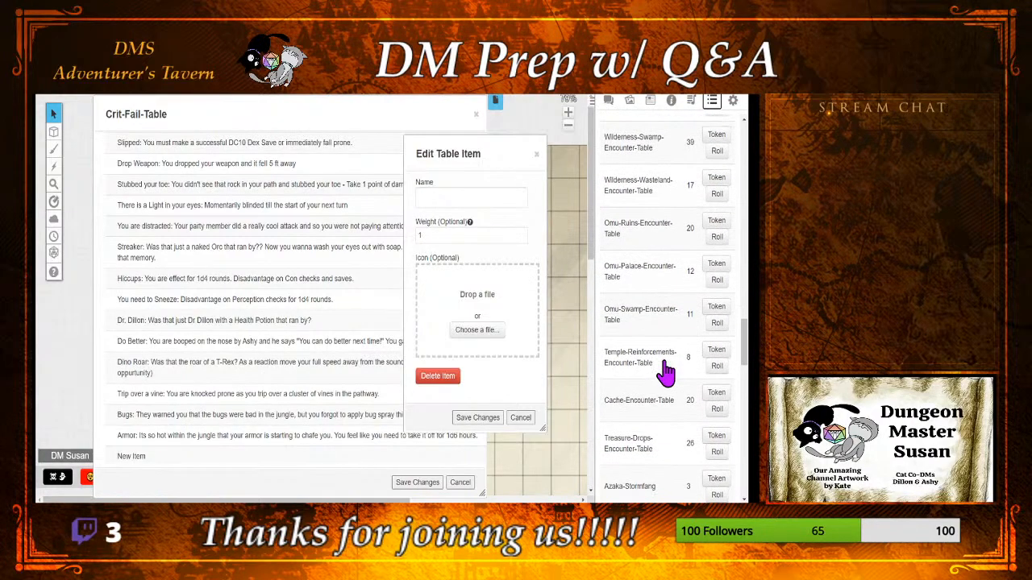
pyautogui.scroll(-2, 666, 372)
pyautogui.scroll(-3, 666, 391)
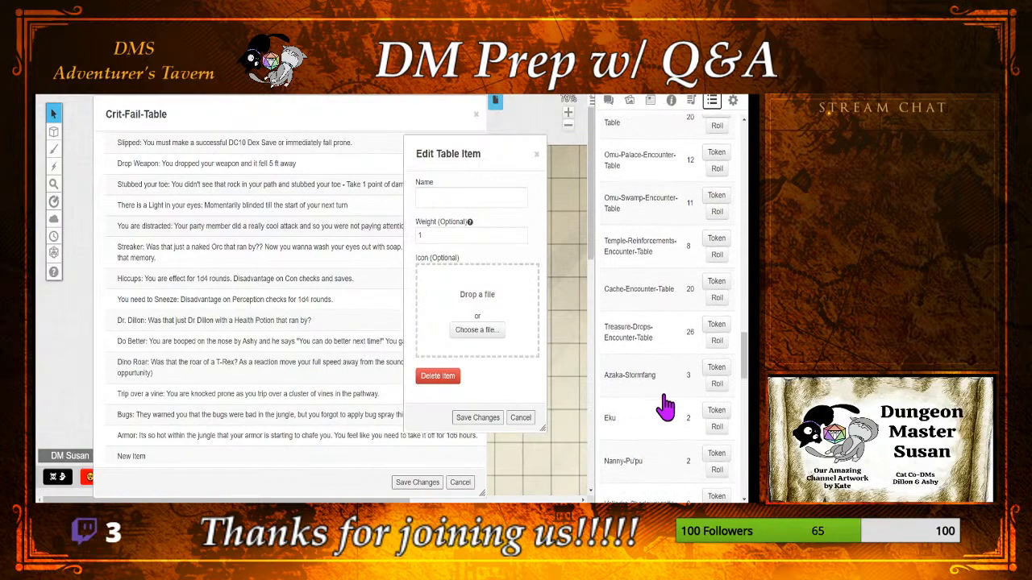
pyautogui.scroll(-4, 666, 407)
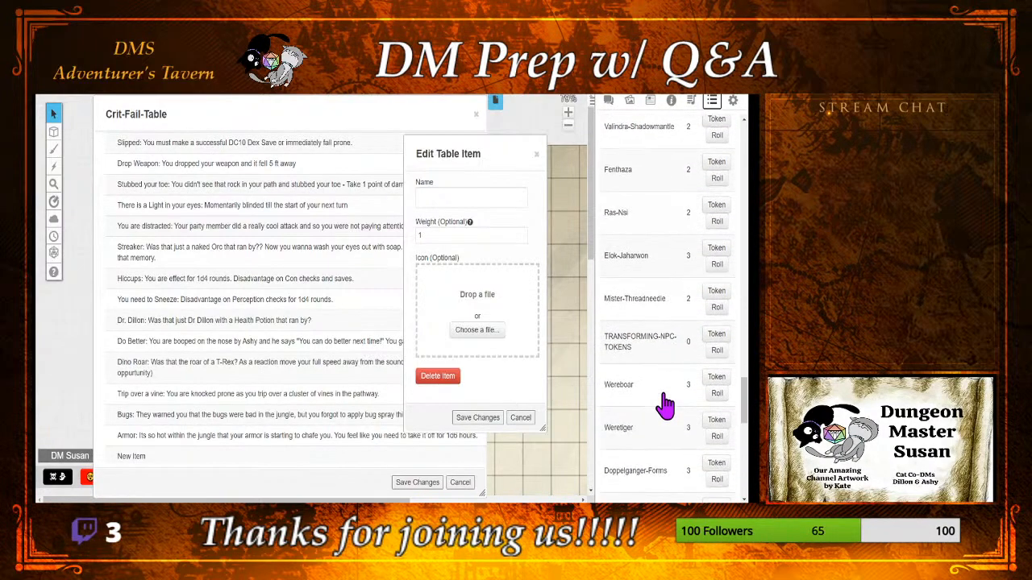
pyautogui.scroll(-10, 666, 407)
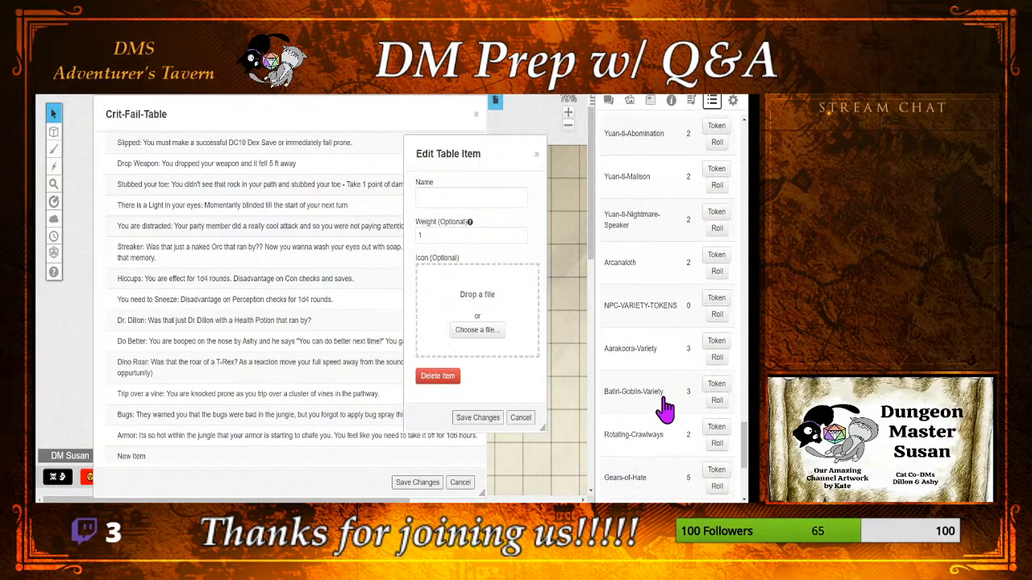
pyautogui.scroll(-2, 666, 411)
pyautogui.scroll(-1, 663, 411)
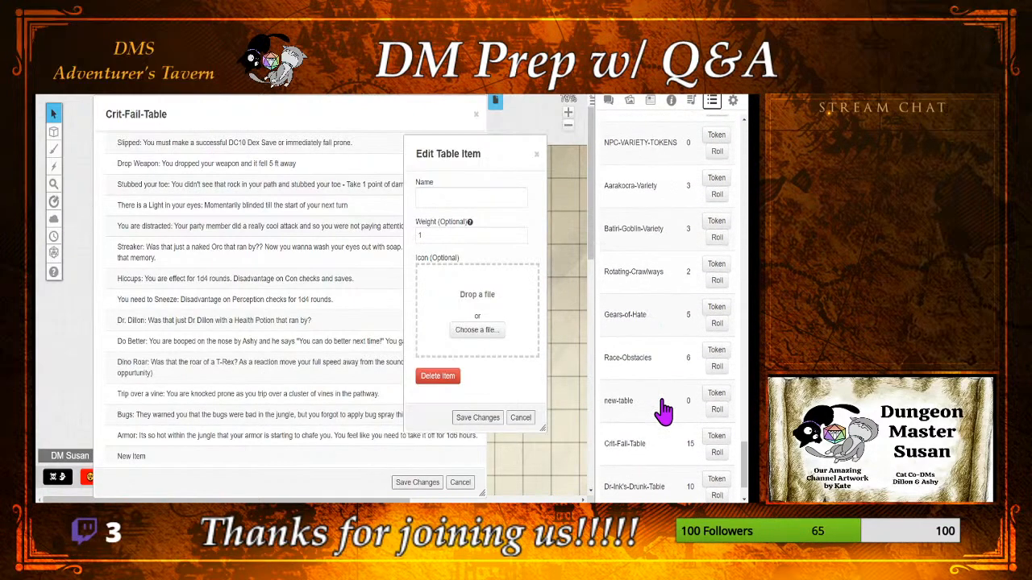
pyautogui.scroll(2, 663, 407)
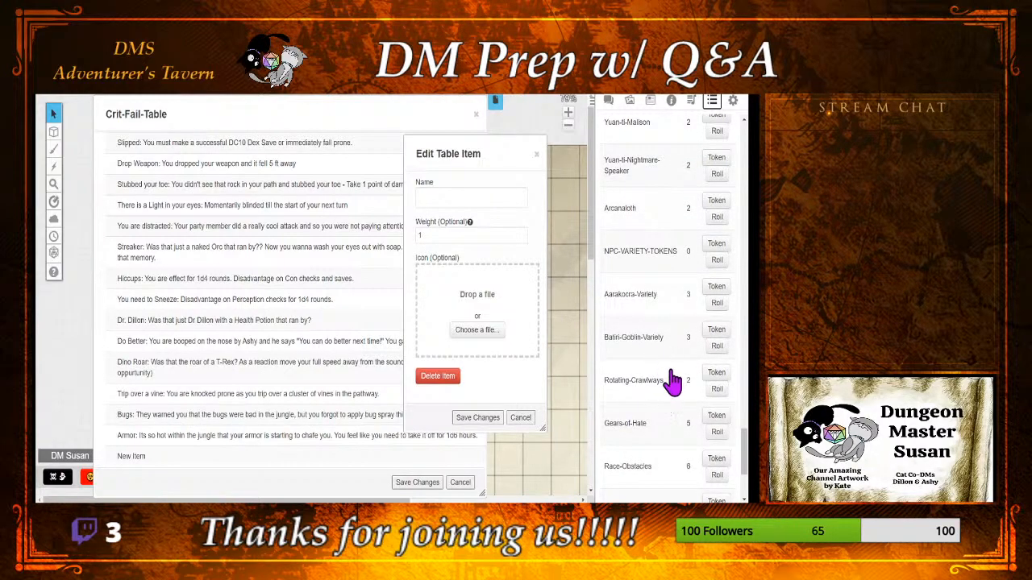
pyautogui.scroll(5, 668, 380)
pyautogui.scroll(8, 672, 380)
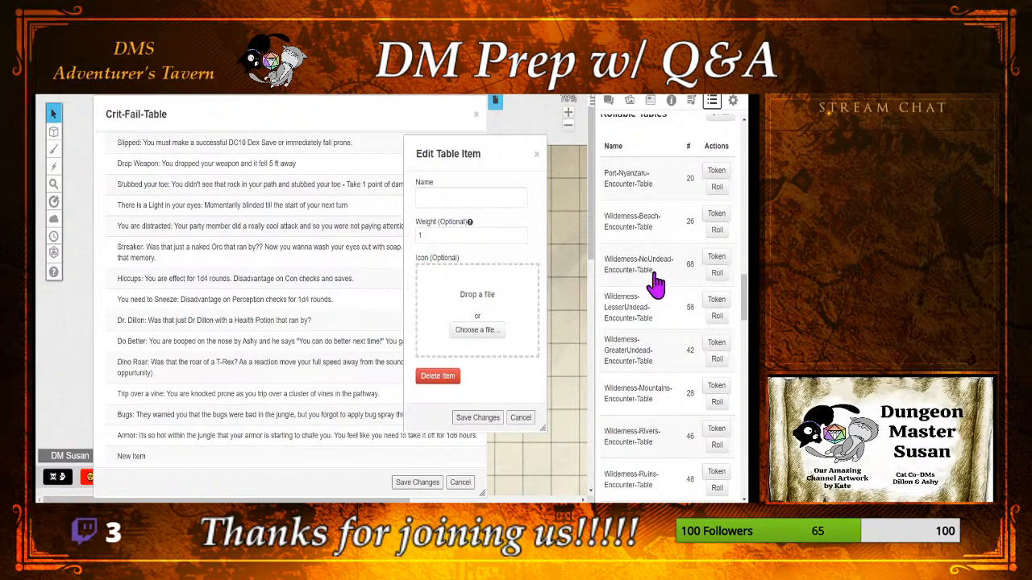
# Step: Open Wilderness-NoUndead-Encounter-Table, place it and the item dialog side by side, and read its entries for jungle encounter ideas
pyautogui.click(637, 271)
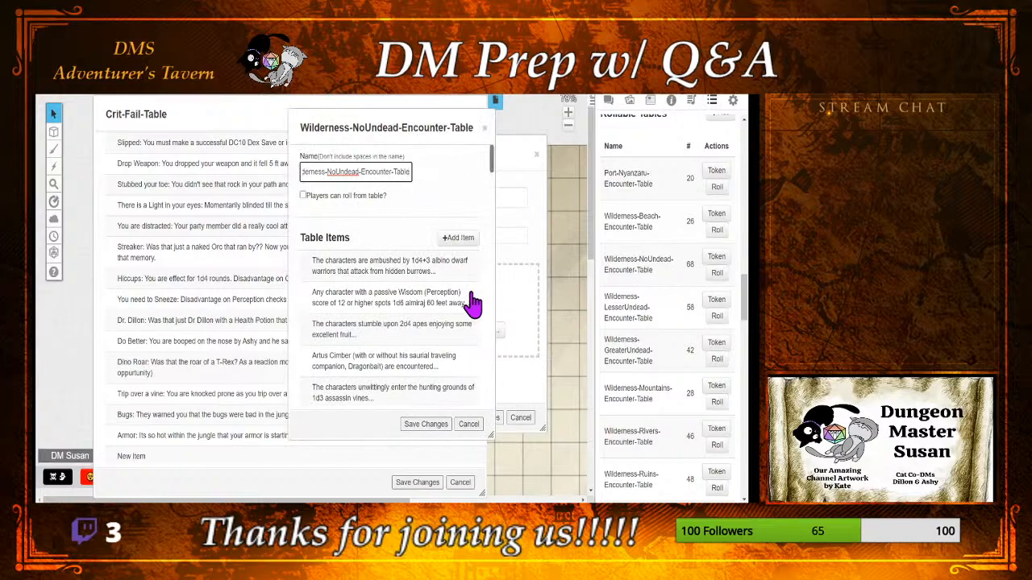
pyautogui.scroll(-3, 473, 305)
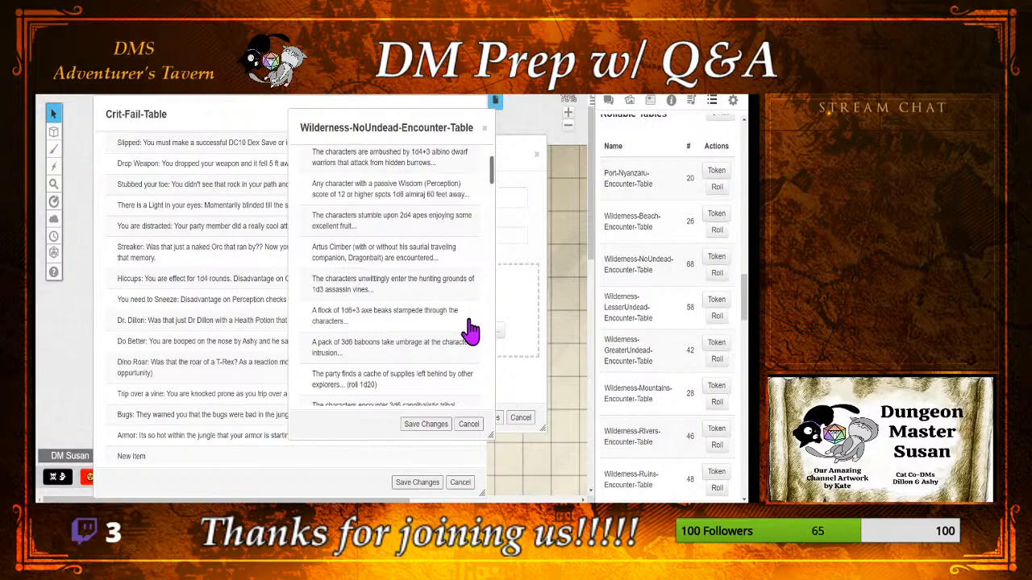
pyautogui.scroll(-3, 470, 331)
pyautogui.scroll(1, 470, 331)
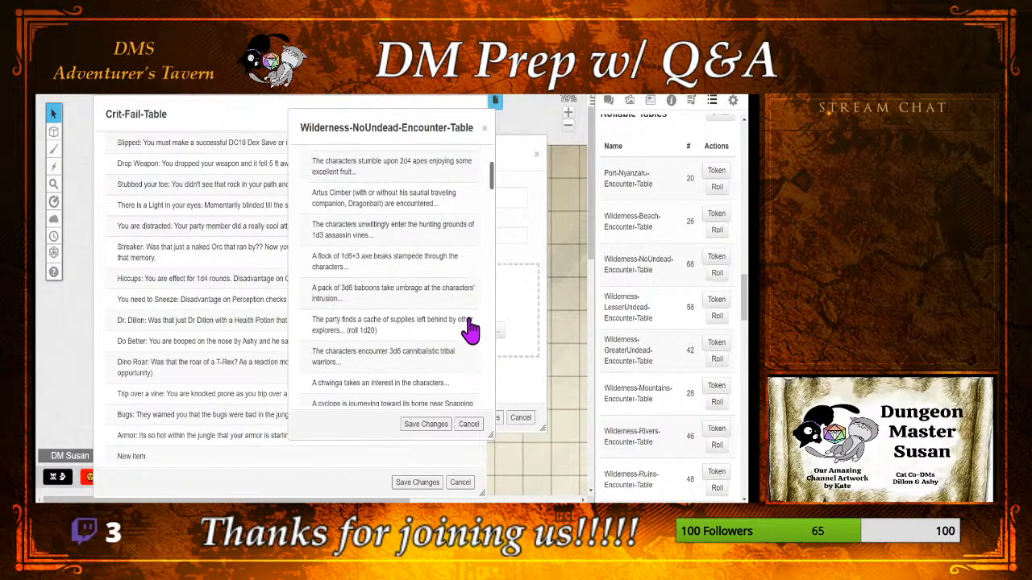
pyautogui.scroll(-1, 470, 331)
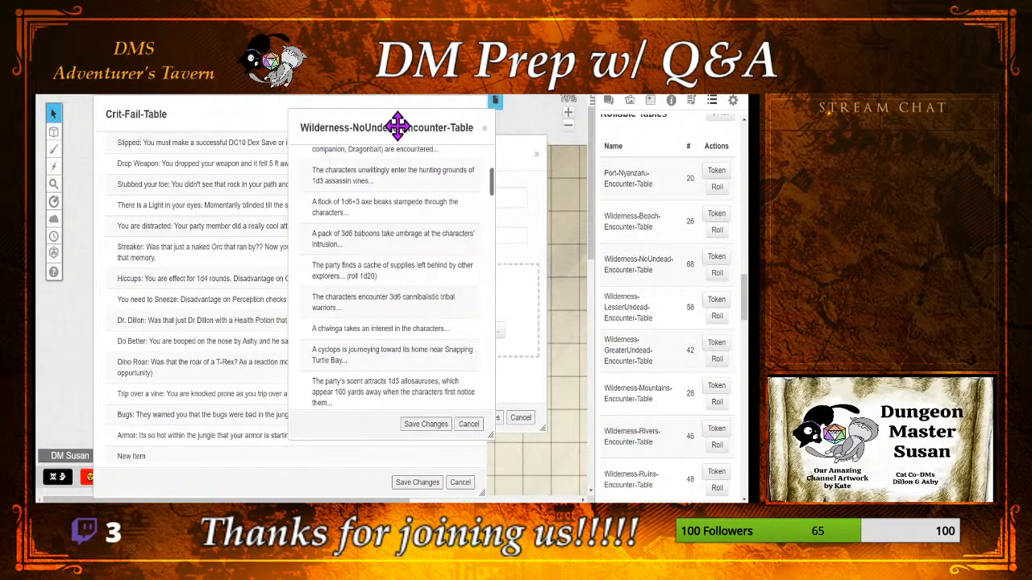
pyautogui.moveTo(396, 122); pyautogui.dragTo(642, 120)
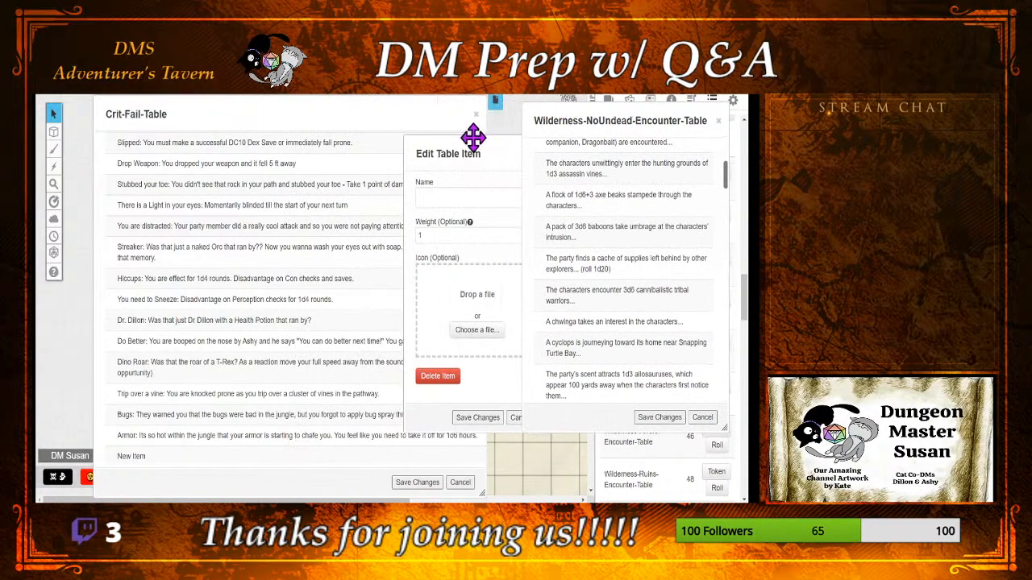
pyautogui.moveTo(476, 153); pyautogui.dragTo(435, 157)
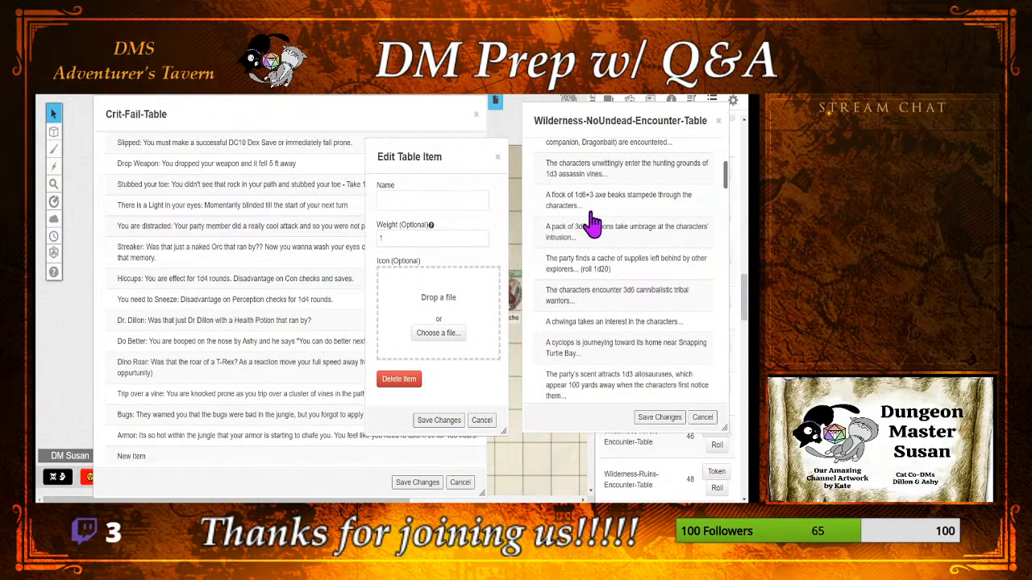
pyautogui.scroll(-2, 699, 249)
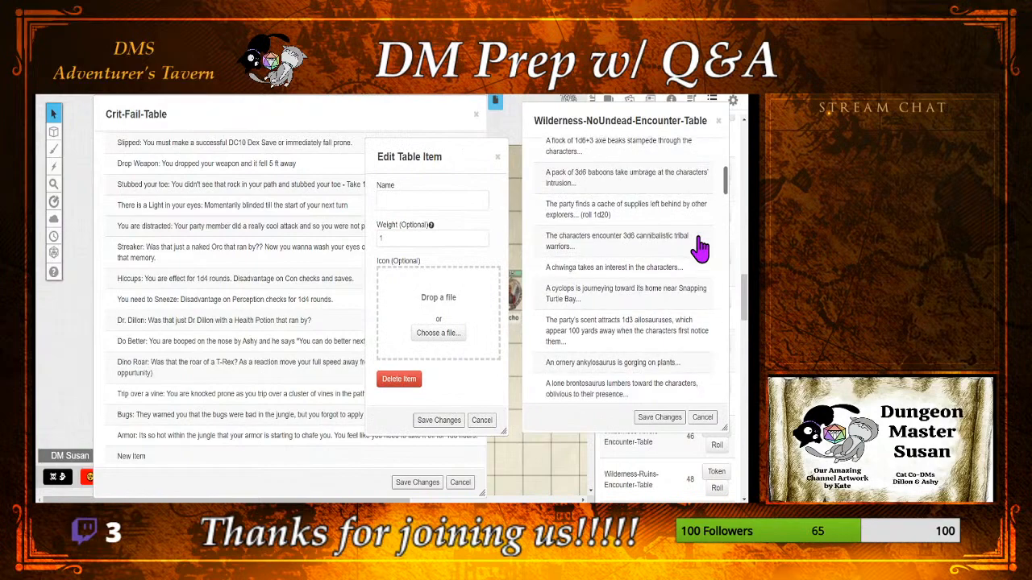
pyautogui.scroll(-2, 700, 248)
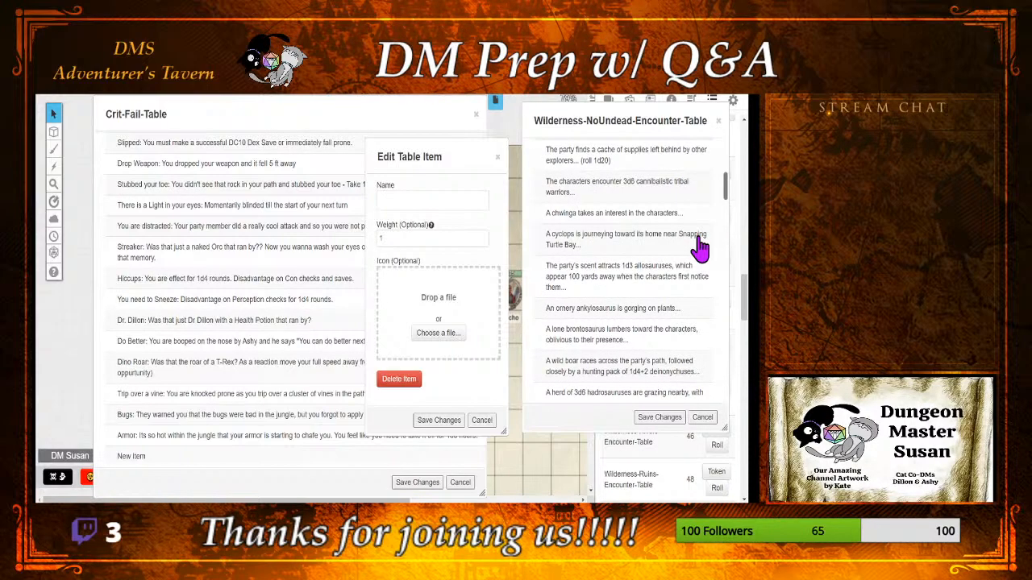
# Step: Name the new Crit-Fail-Table item "You fail to notice the Ankylosaurus gorging on plants nearby until you bump into them." and save it
pyautogui.click(426, 200)
pyautogui.write('You fasil')
pyautogui.write('l')
pyautogui.write('to noti')
pyautogui.write('ce the ')
pyautogui.write('Ankylo')
pyautogui.write('sau')
pyautogui.write('rus')
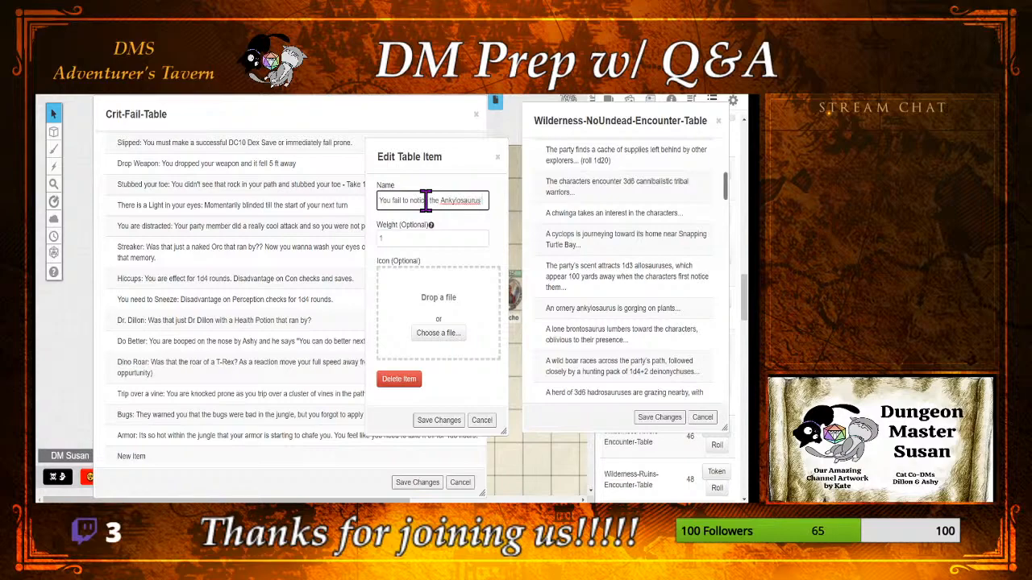
pyautogui.write(' gotging on plants!')
pyautogui.press('BackSpace')
pyautogui.write('nearby')
pyautogui.write('until')
pyautogui.write(' you burn')
pyautogui.write('p into them')
pyautogui.write('.')
pyautogui.click(425, 420)
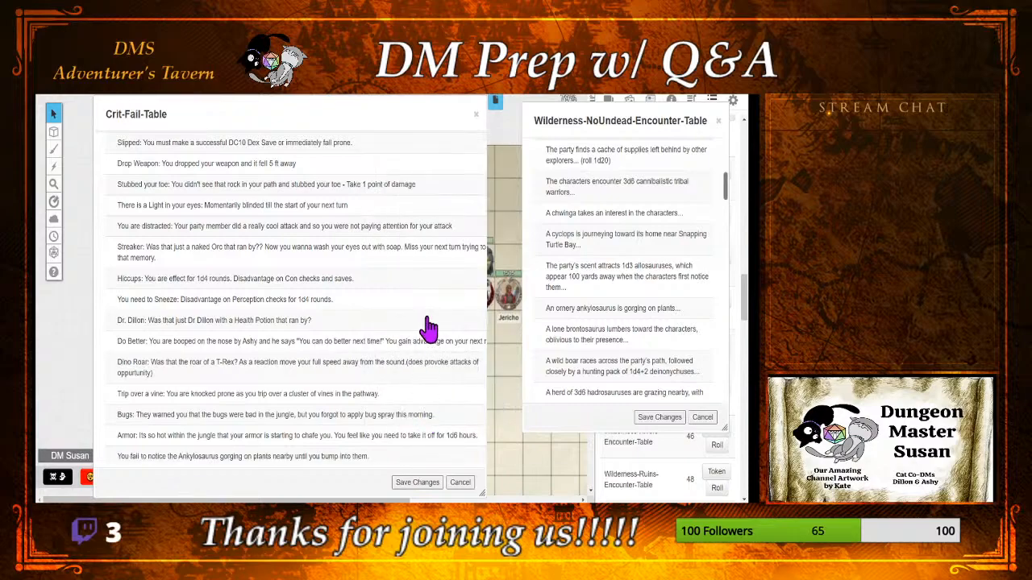
# Step: Review the end of the Crit-Fail-Table, close Wilderness-NoUndead-Encounter-Table without saving and look over the other encounter tables
pyautogui.scroll(-2, 427, 329)
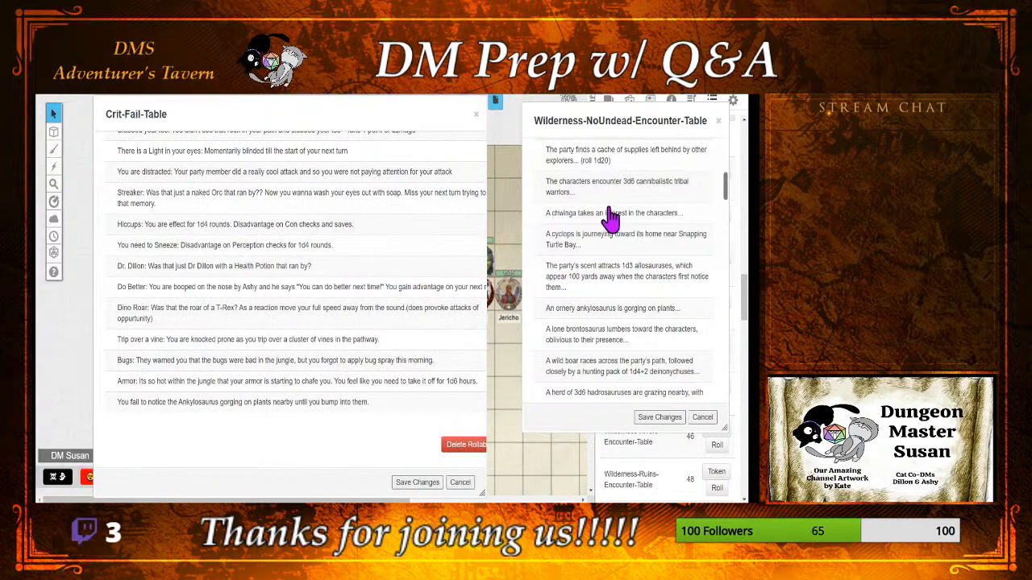
pyautogui.click(702, 419)
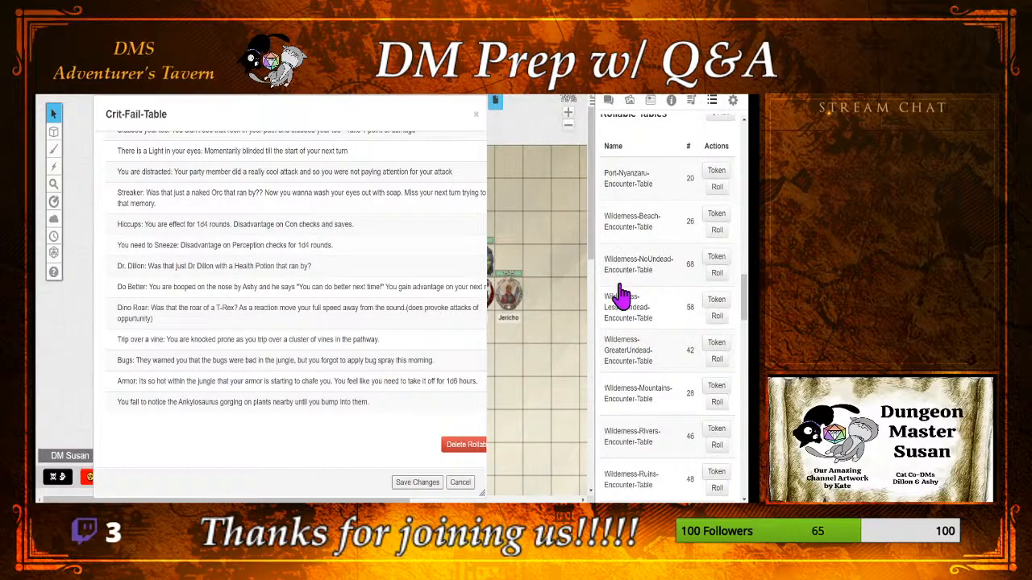
pyautogui.scroll(-1, 619, 329)
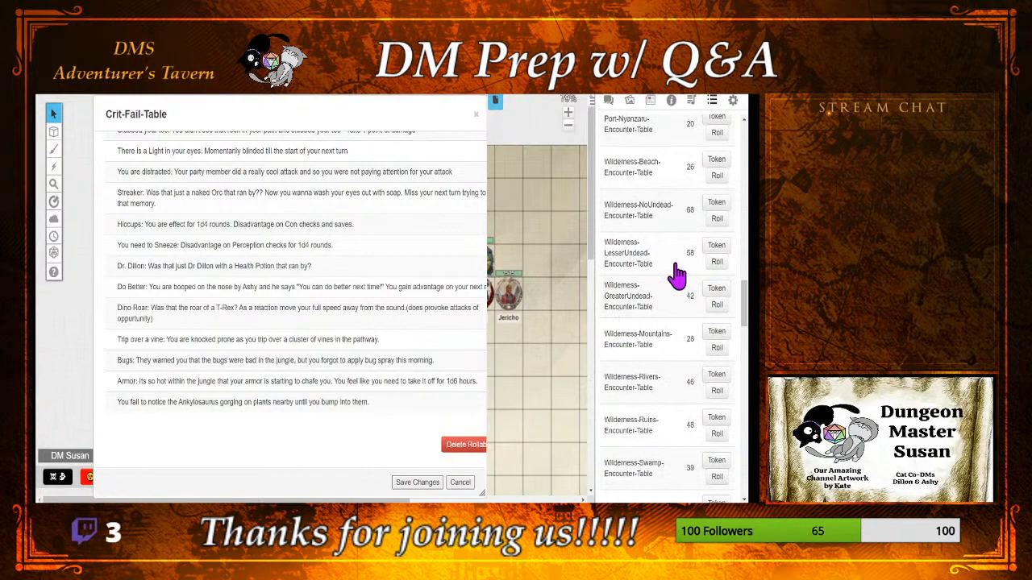
# Step: Open Wilderness-NoUndead-Encounter-Table, read its entries for further jungle ideas and place it beside the Crit-Fail-Table
pyautogui.click(665, 214)
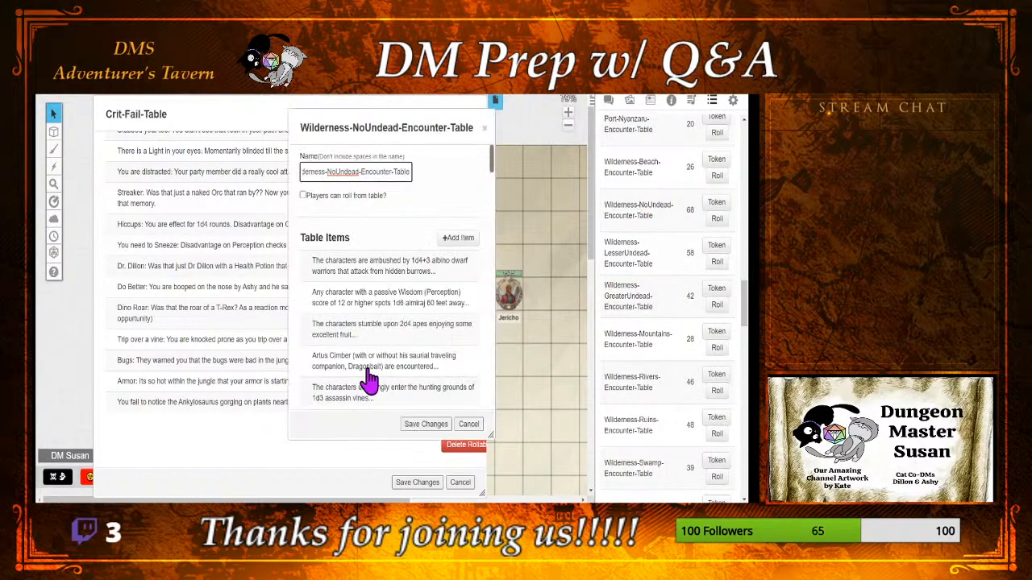
pyautogui.scroll(-5, 373, 314)
pyautogui.scroll(-5, 373, 313)
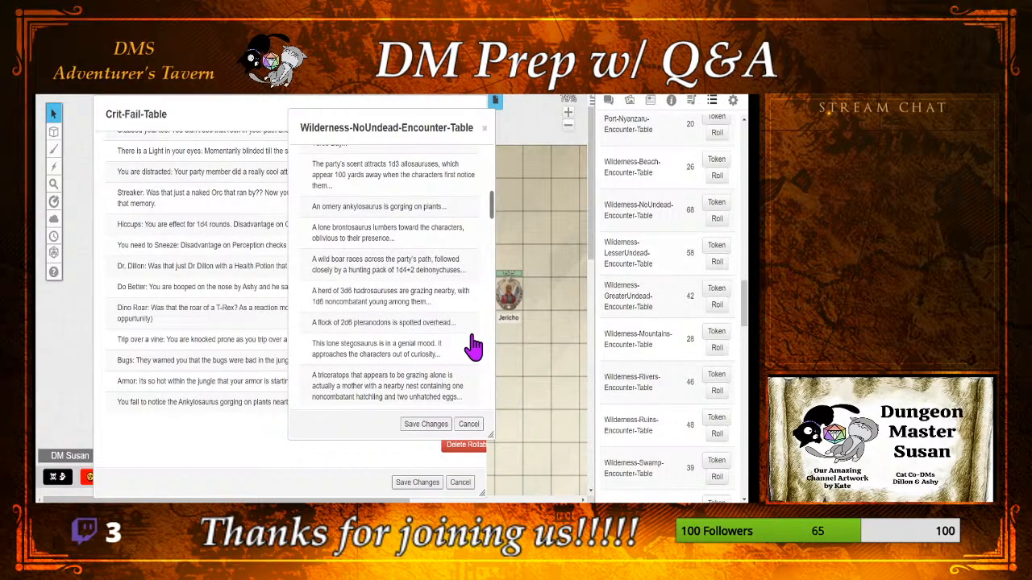
pyautogui.scroll(-1, 474, 347)
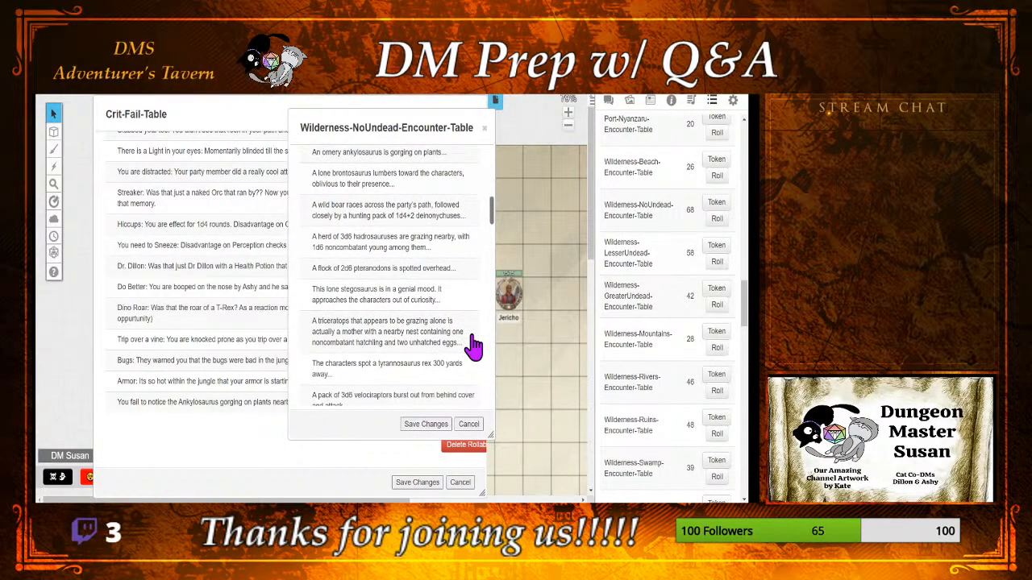
pyautogui.scroll(-1, 474, 347)
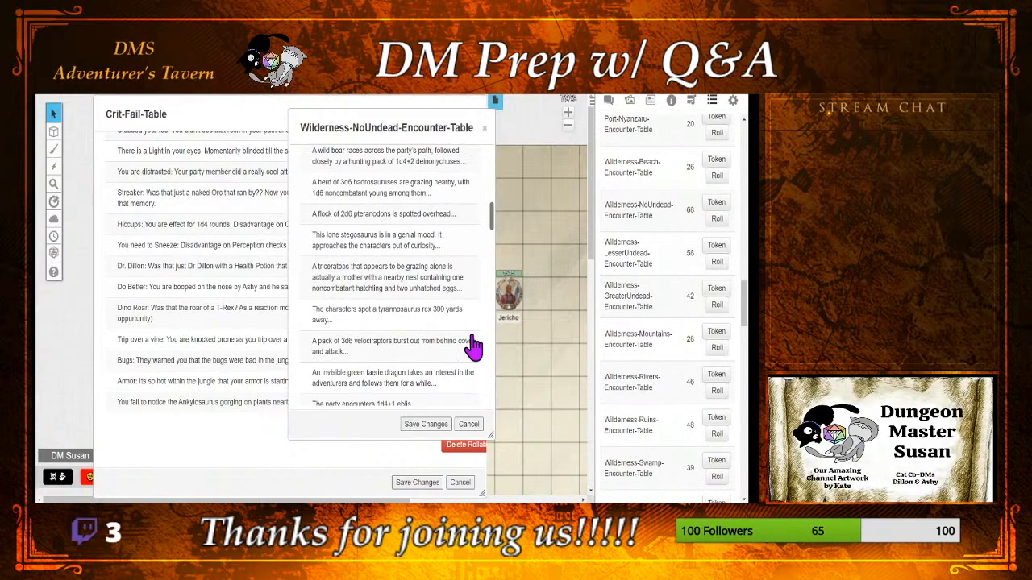
pyautogui.scroll(-1, 474, 347)
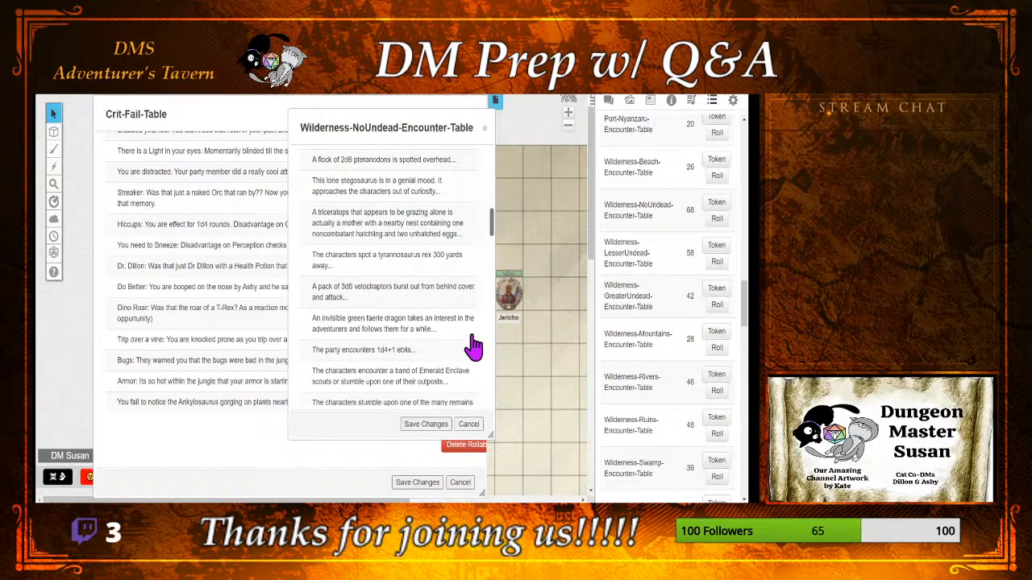
pyautogui.scroll(-2, 474, 347)
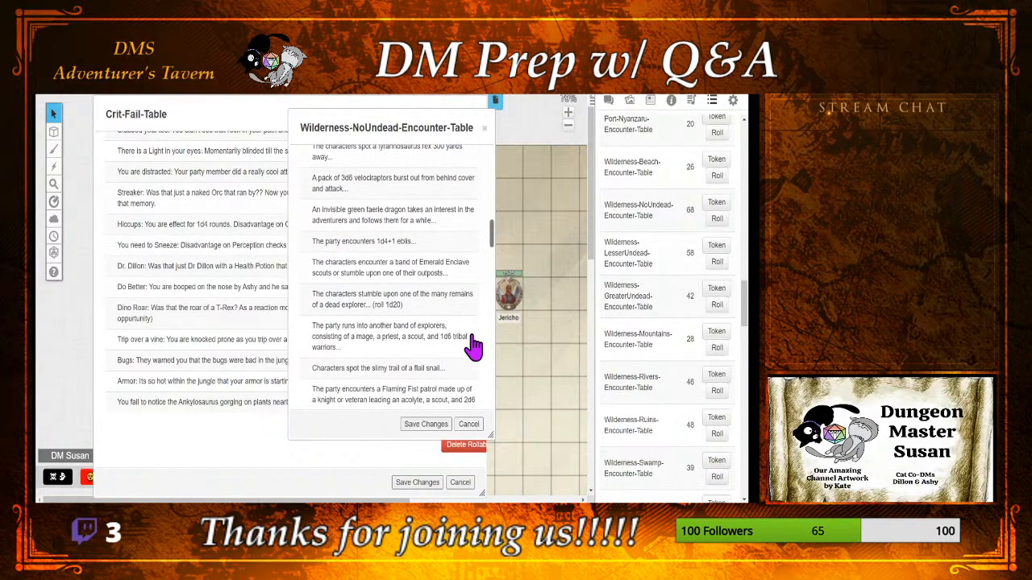
pyautogui.scroll(-1, 474, 347)
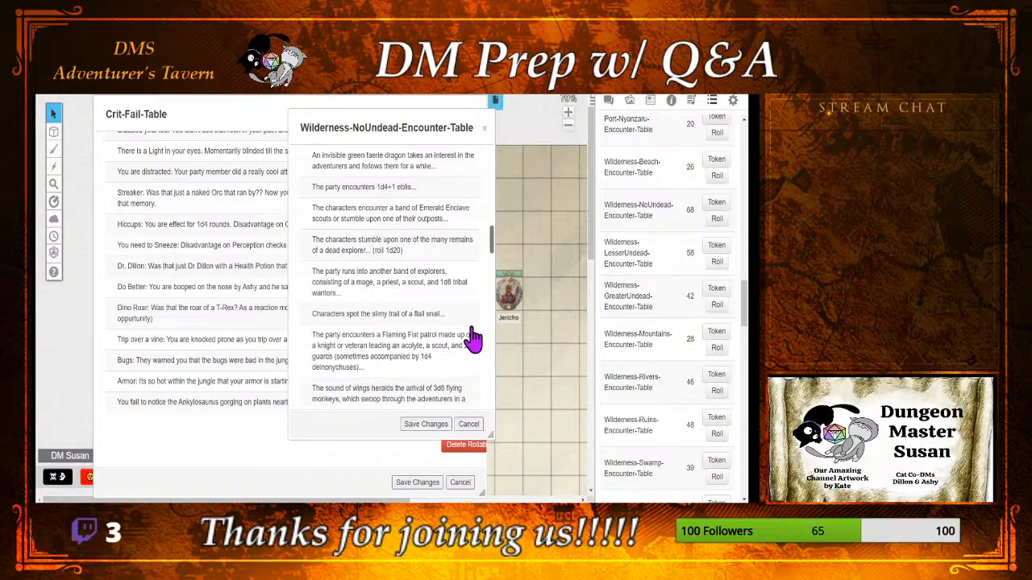
pyautogui.moveTo(392, 125); pyautogui.dragTo(607, 132)
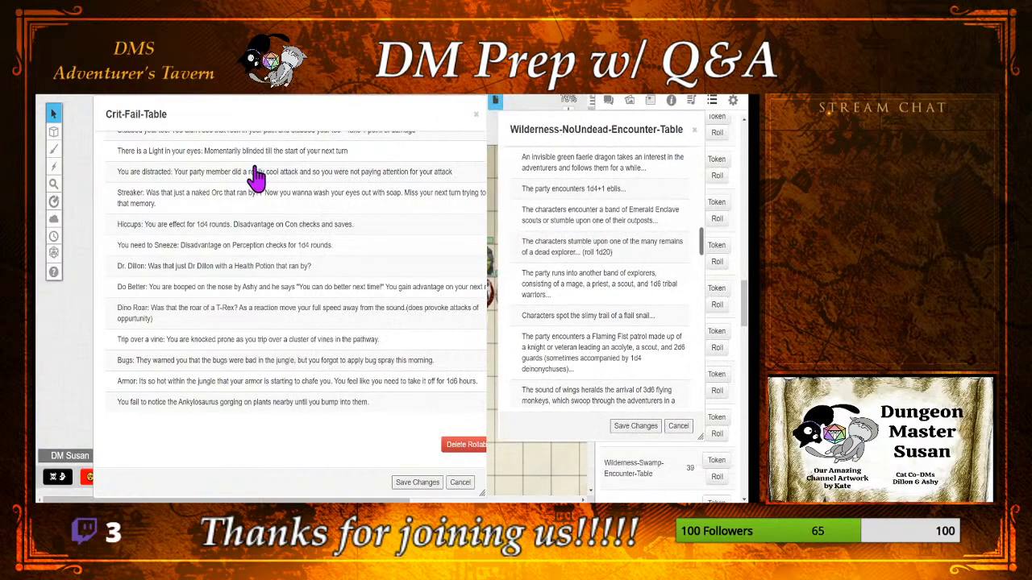
# Step: Add a new item to the Crit-Fail-Table and begin its name with "Slime: You step on a slimy trail that"
pyautogui.scroll(3, 253, 180)
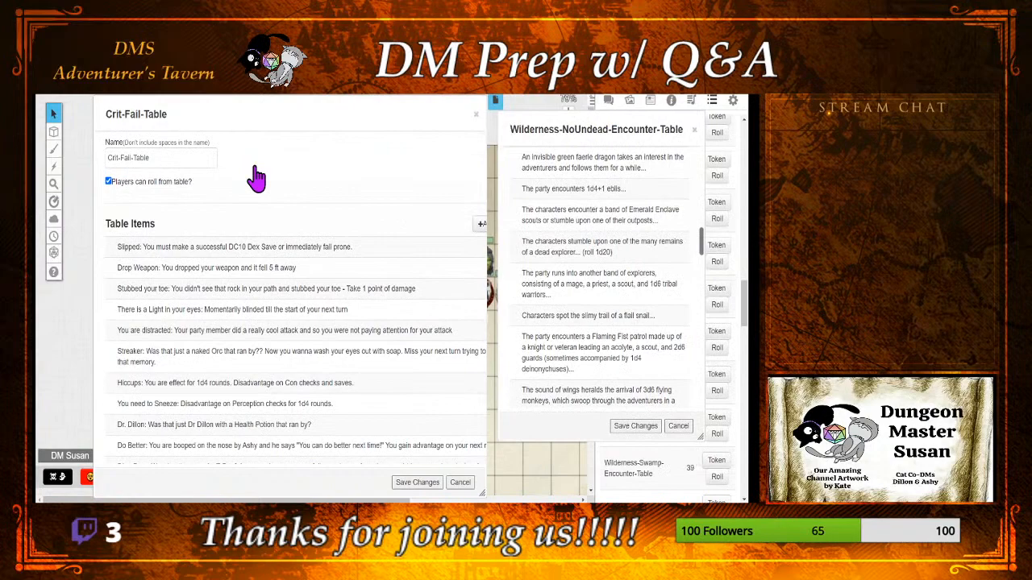
pyautogui.click(481, 224)
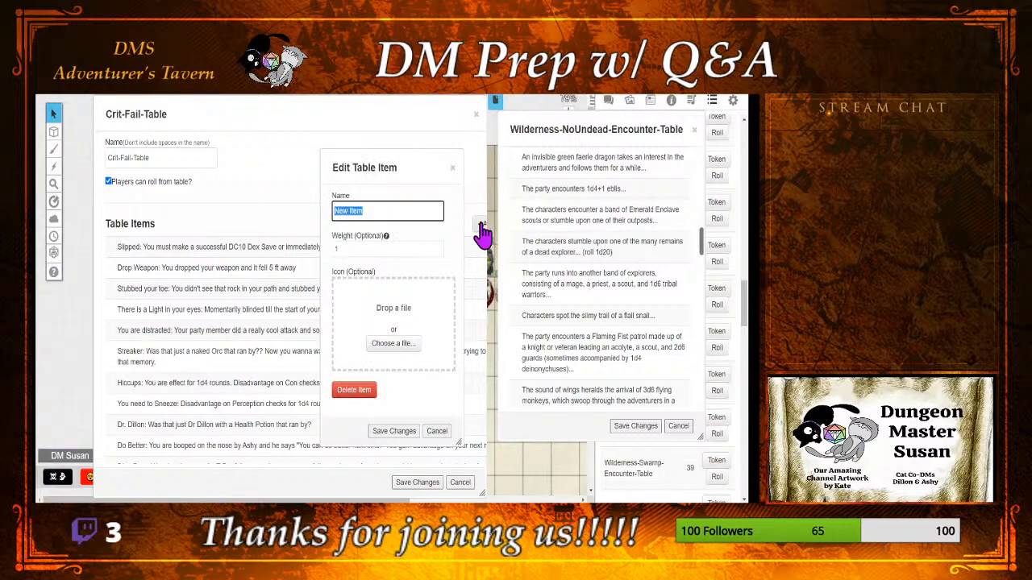
pyautogui.write('Slimy')
pyautogui.press('BackSpace')
pyautogui.write('e')
pyautogui.write(': You')
pyautogui.write(' spe')
pyautogui.press('BackSpace')
pyautogui.press('BackSpace')
pyautogui.write('tep on a')
pyautogui.write('slimy trail that')
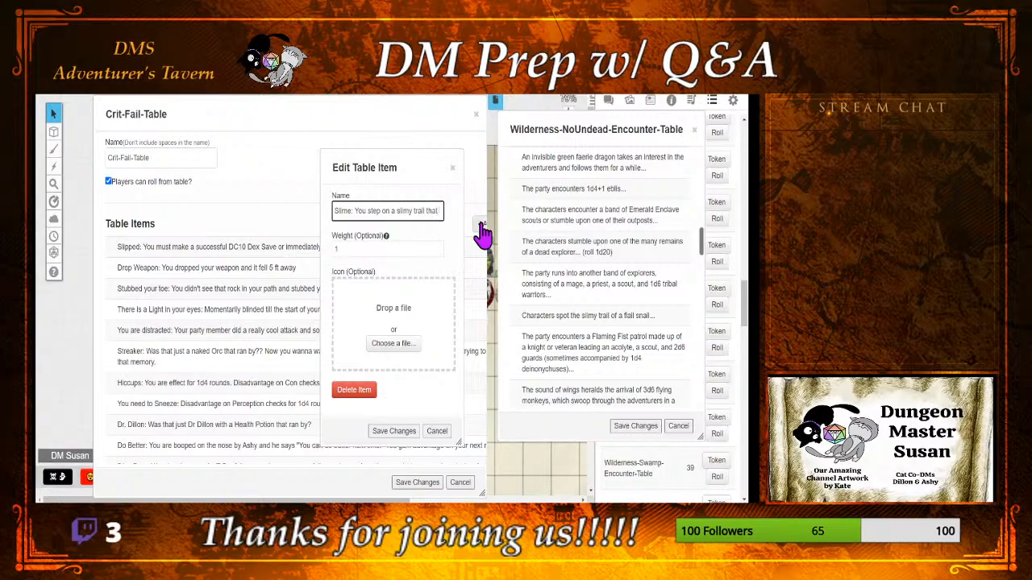
# Step: Continue the item name with "seems to be cutting across your path. (DC 12 Dex Save or immediately fall prone." and a flail snail hint
pyautogui.write('ms to be cu')
pyautogui.write('ttin')
pyautogui.write('g t')
pyautogui.write('ccross')
pyautogui.write('thi')
pyautogui.write('ail snai')
pyautogui.write('l.')
# Step: Give the Slime item a weight of 5 and save it to the Crit-Fail-Table
pyautogui.click(387, 247)
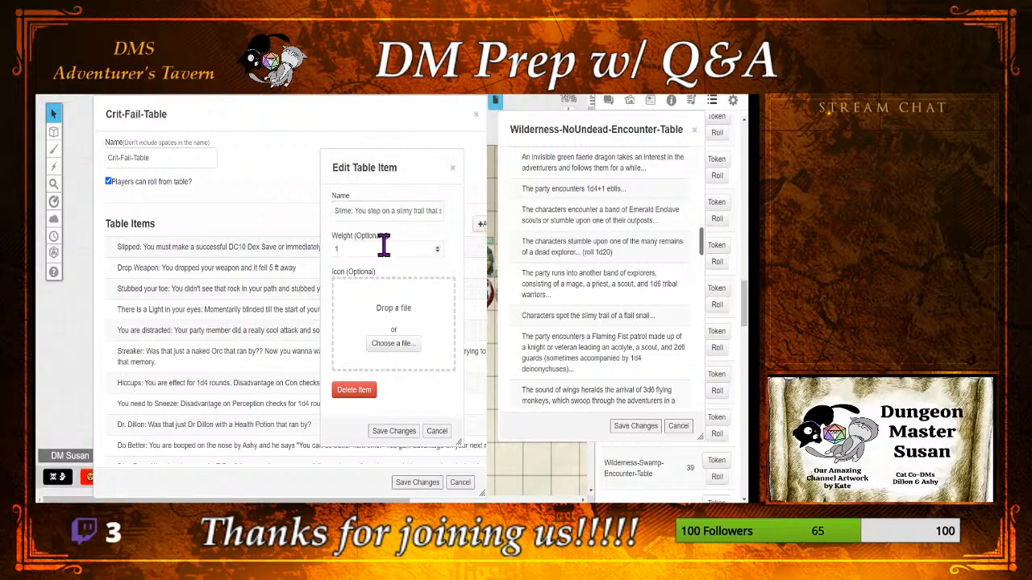
pyautogui.click(383, 432)
pyautogui.scroll(-5, 387, 431)
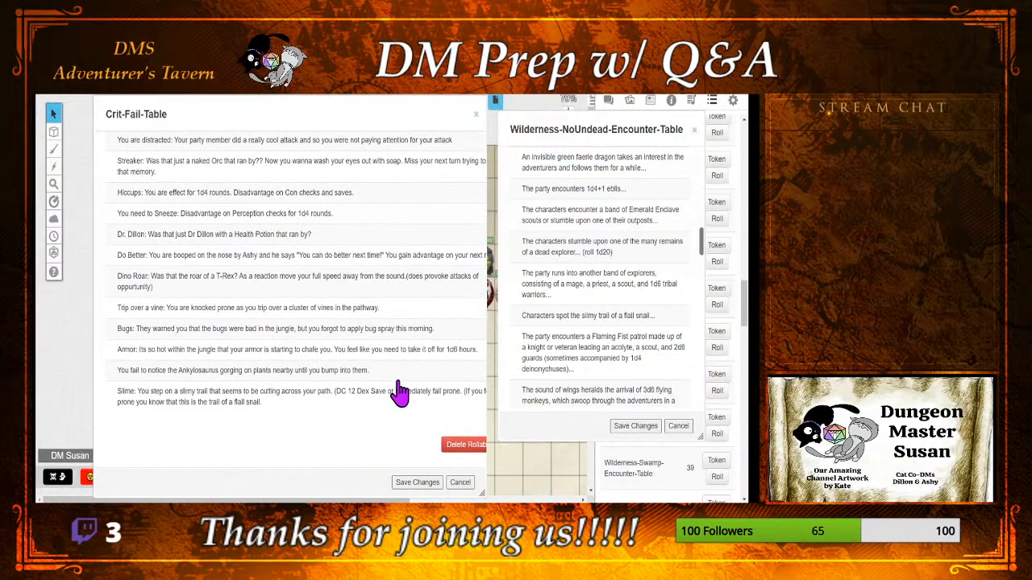
# Step: Add the missing closing parenthesis at the end of the Slime item's name and save the item
pyautogui.click(276, 400)
pyautogui.write(')')
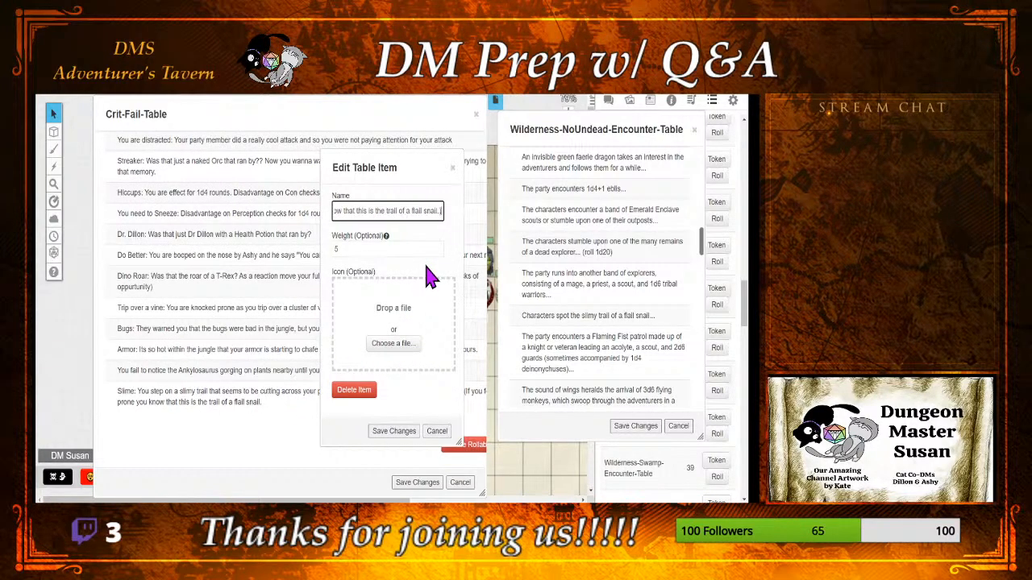
pyautogui.click(386, 430)
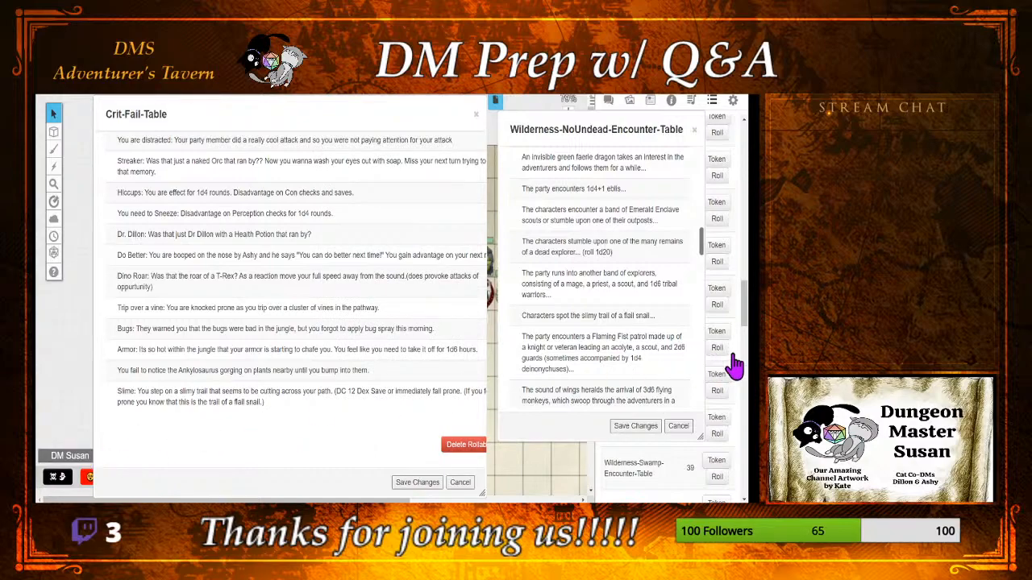
# Step: Read the remaining entries of Wilderness-NoUndead-Encounter-Table against the Crit-Fail-Table for more ideas, and close the encounter table without saving
pyautogui.scroll(-3, 621, 278)
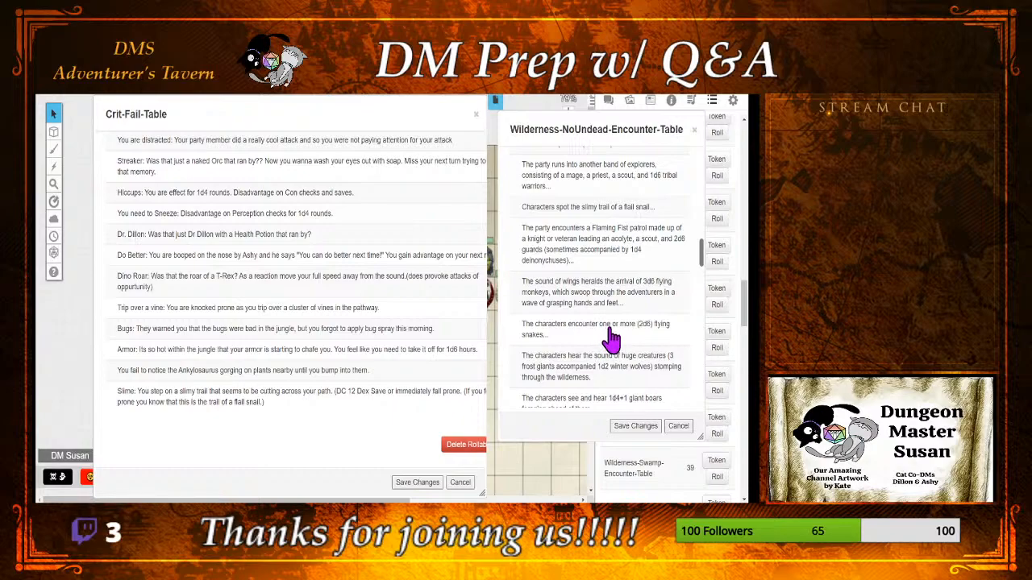
pyautogui.scroll(-3, 611, 339)
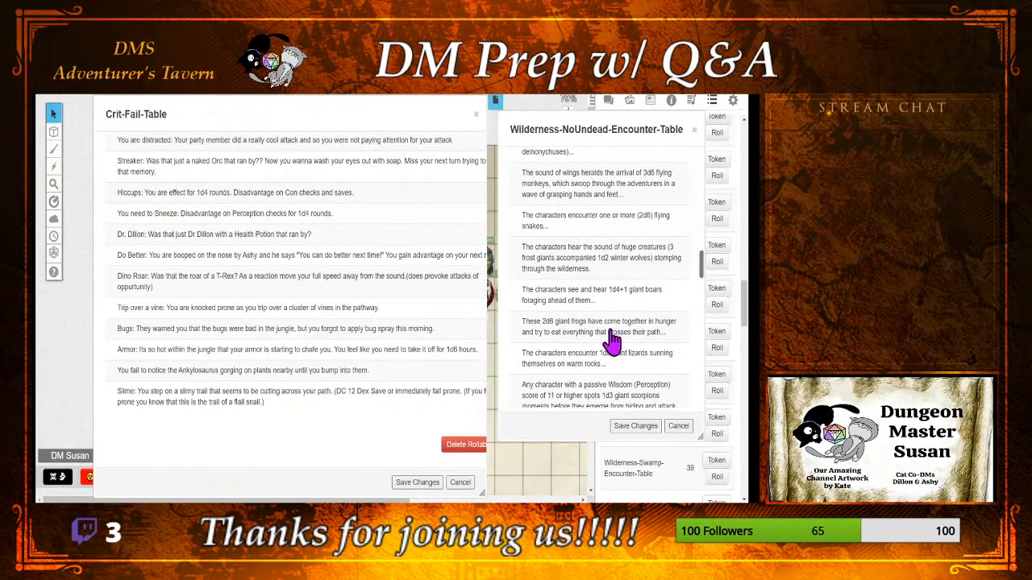
pyautogui.scroll(-1, 611, 339)
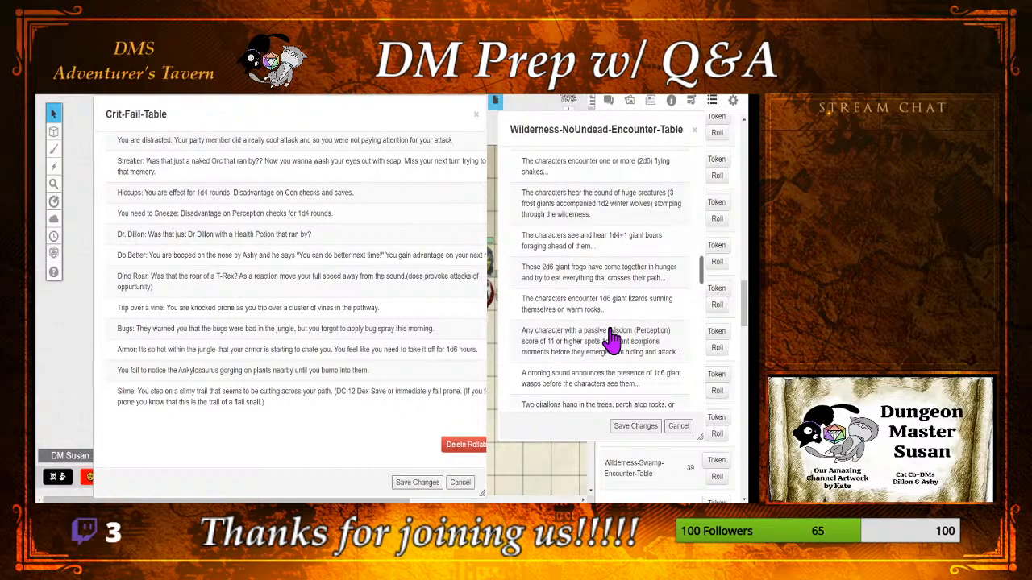
pyautogui.scroll(-3, 611, 338)
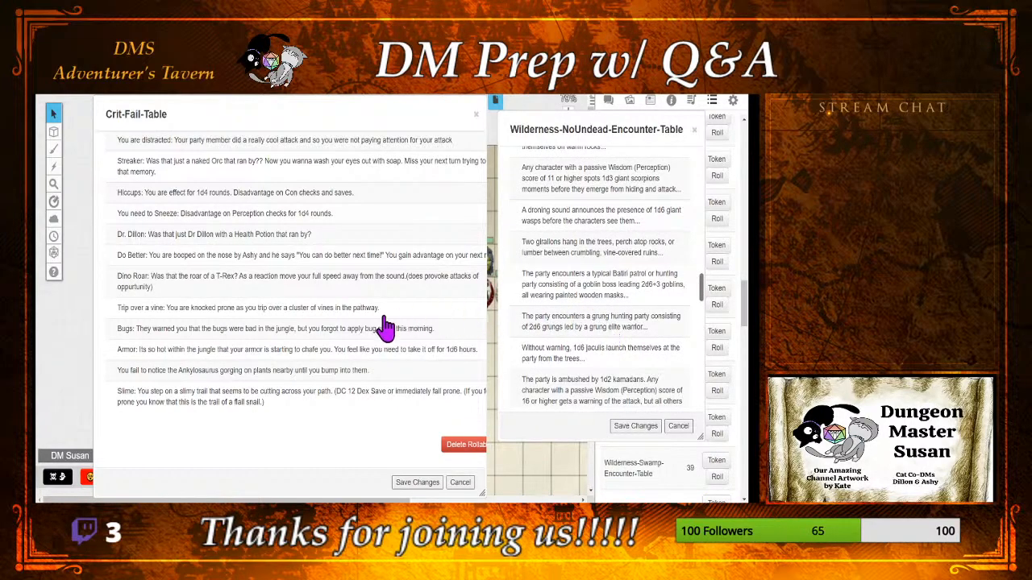
pyautogui.scroll(3, 387, 327)
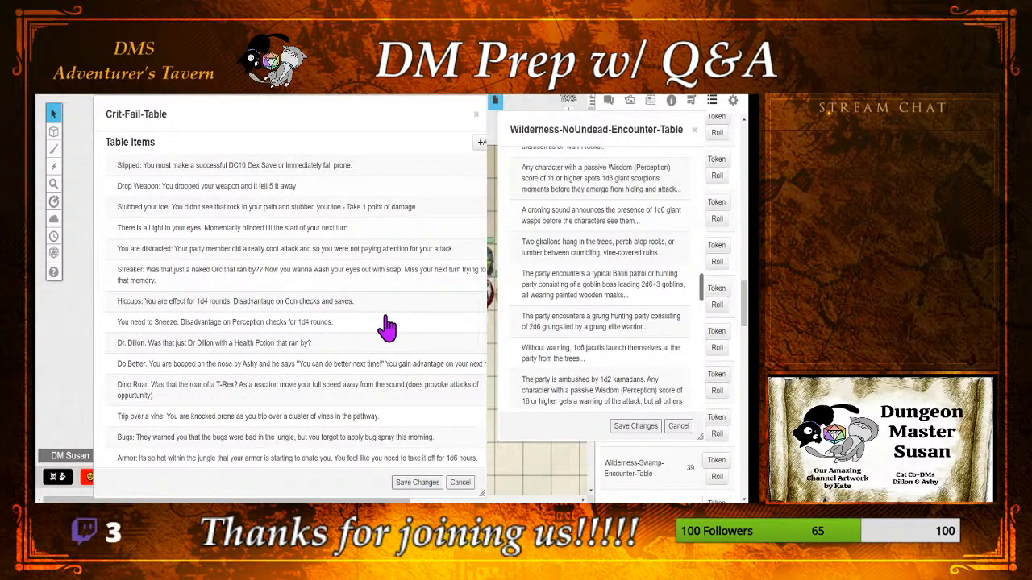
pyautogui.scroll(-3, 387, 326)
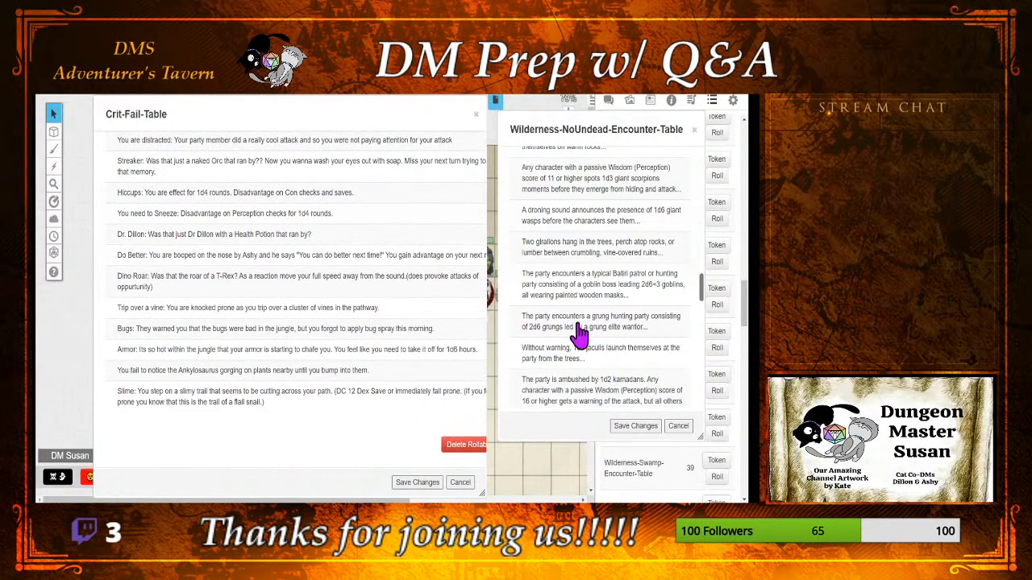
pyautogui.scroll(-3, 623, 348)
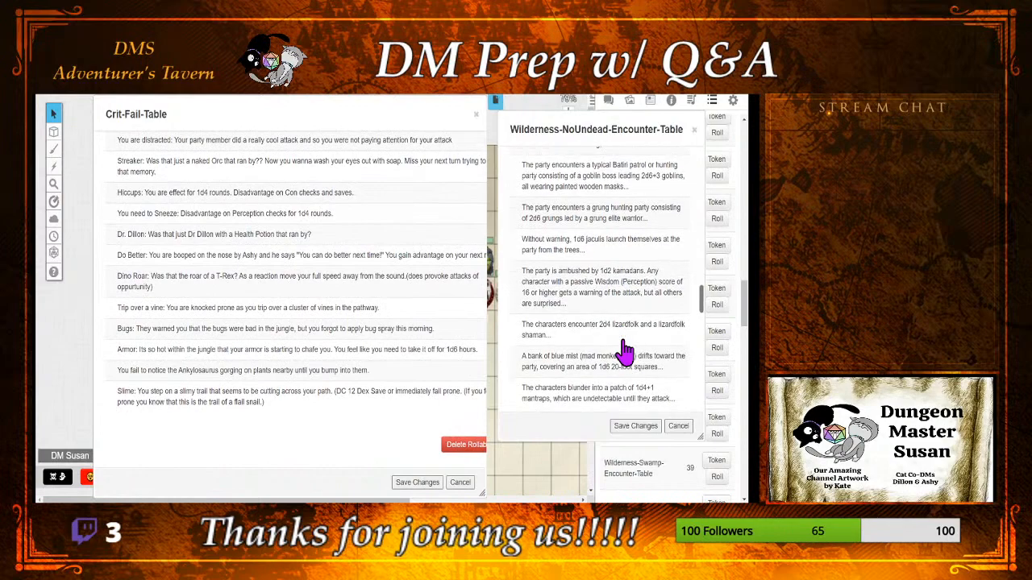
pyautogui.scroll(-3, 624, 353)
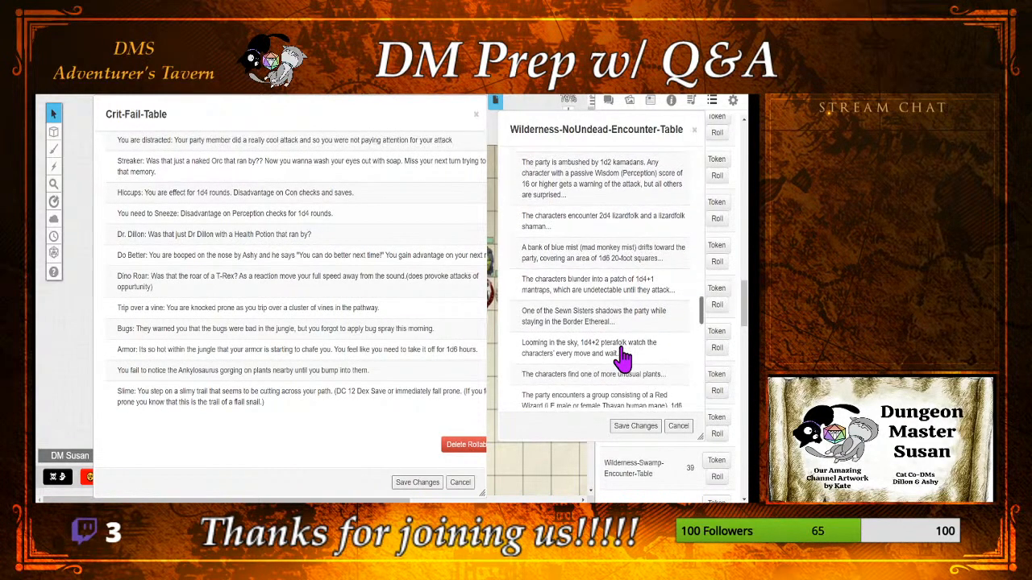
pyautogui.scroll(-2, 623, 355)
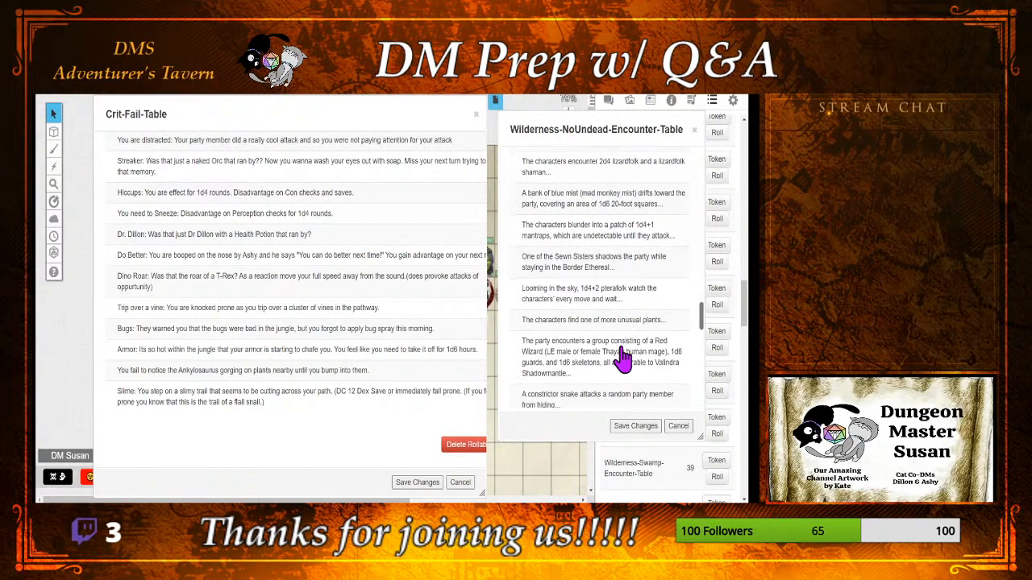
pyautogui.scroll(-3, 623, 355)
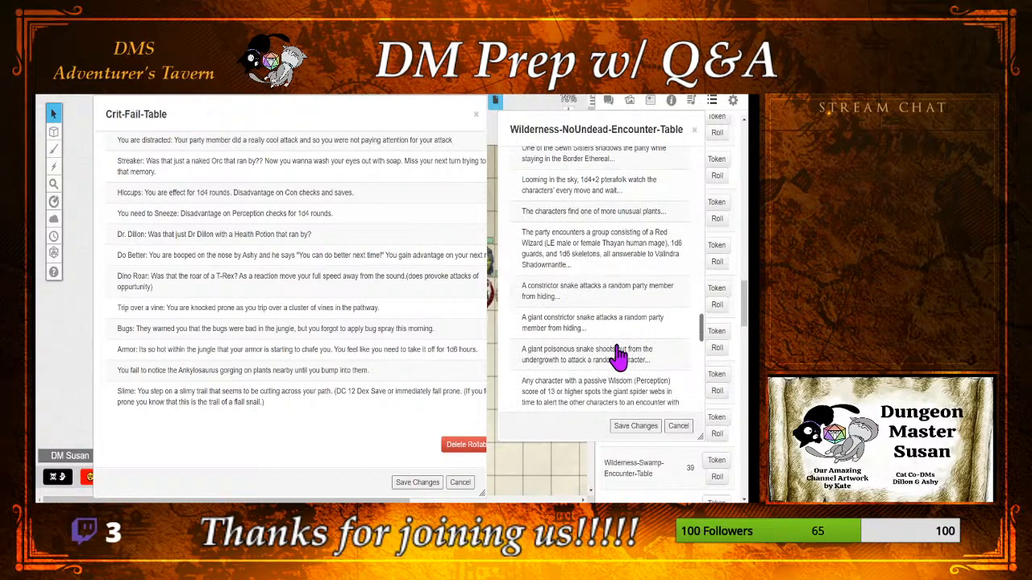
pyautogui.click(679, 426)
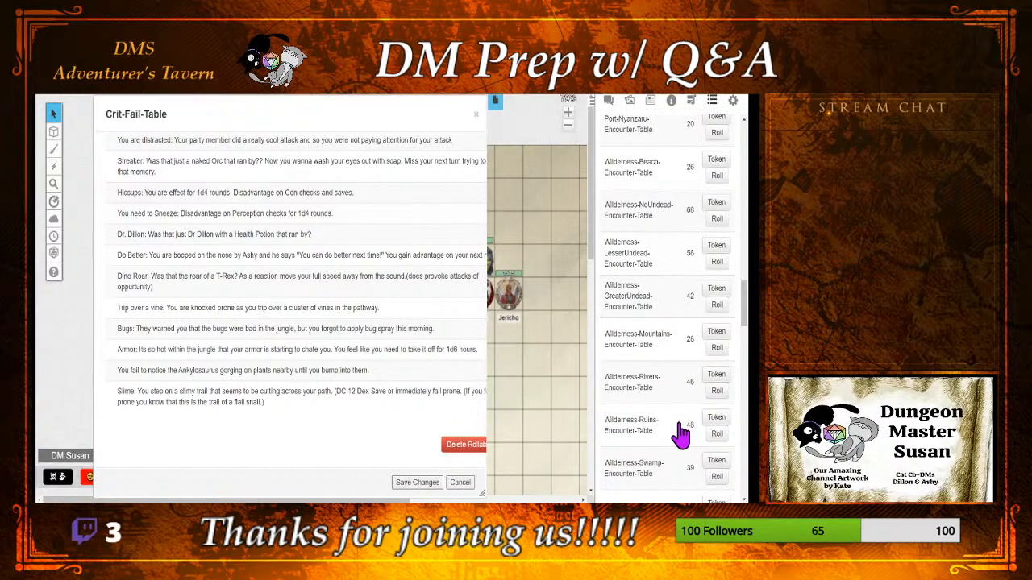
# Step: Show the chat, review the Crit-Fail-Table's items once more and save the table's changes
pyautogui.click(610, 104)
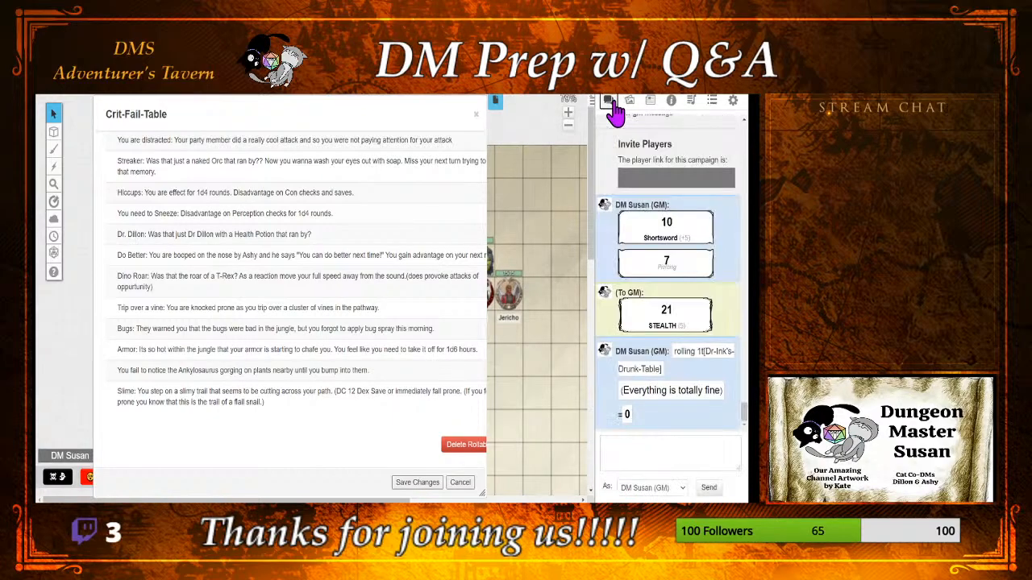
pyautogui.scroll(3, 297, 274)
pyautogui.scroll(-3, 297, 274)
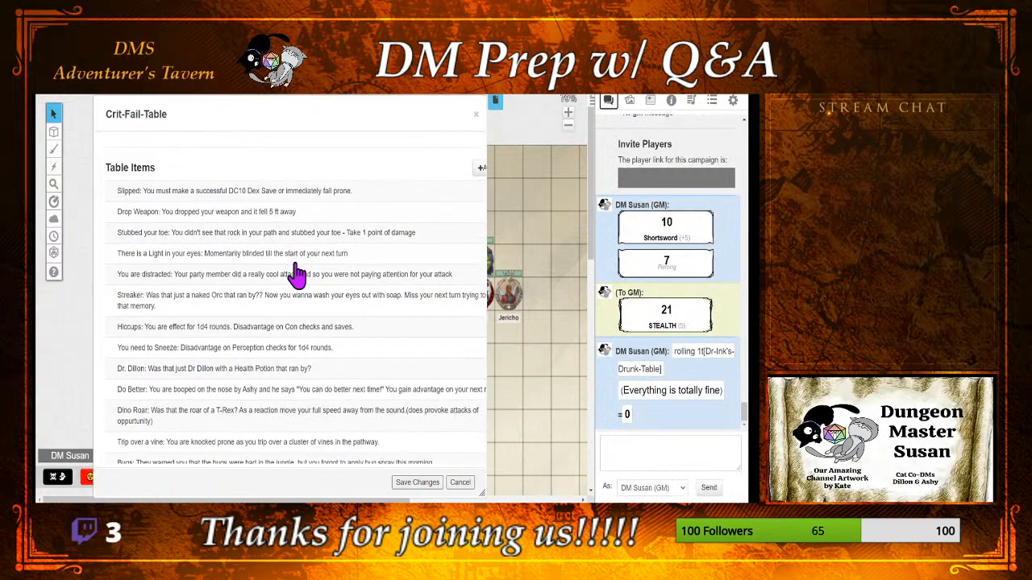
pyautogui.click(421, 484)
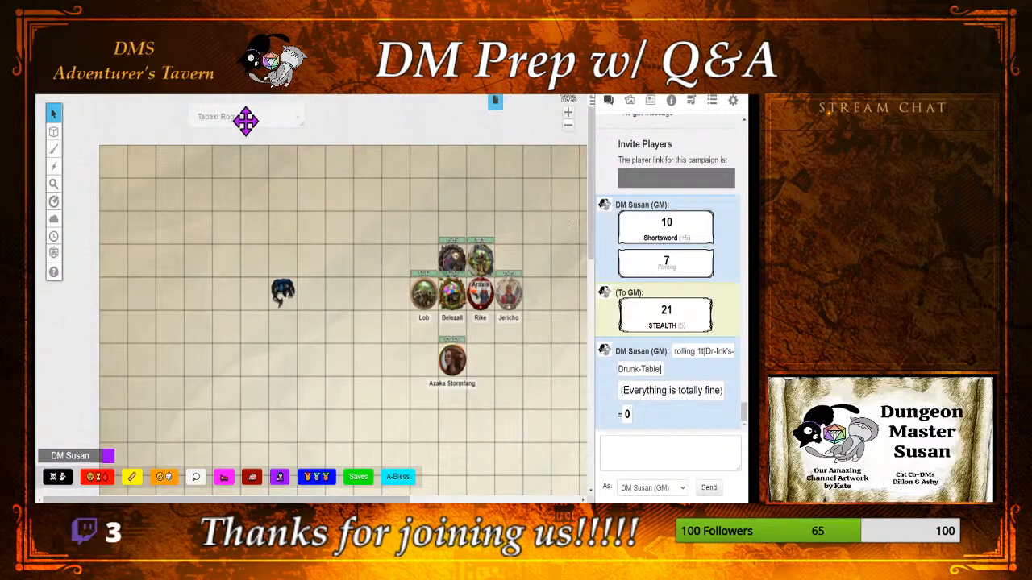
# Step: Open the (M) Nangalore page and fit its map in view to examine the garden's central area
pyautogui.click(493, 100)
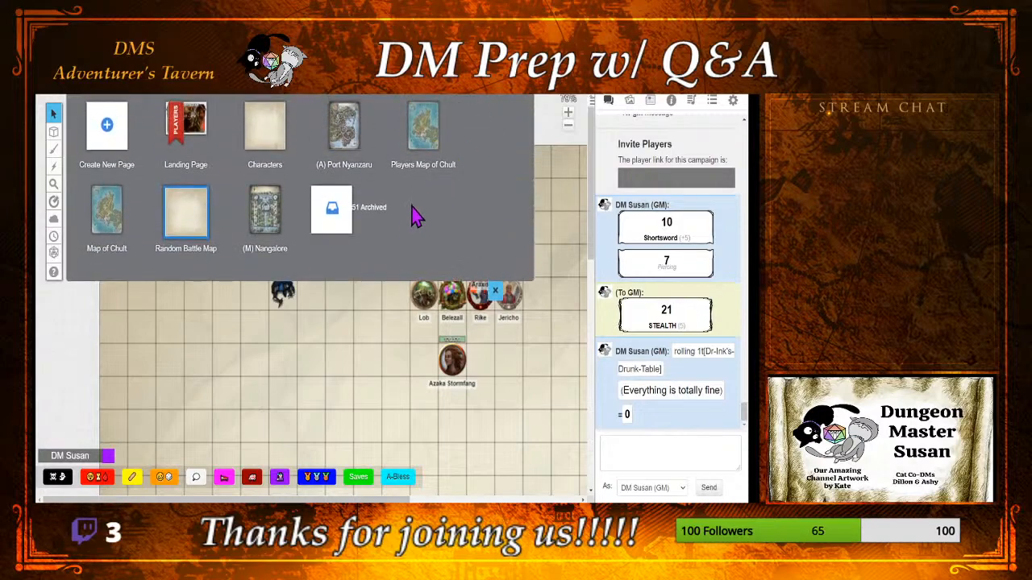
pyautogui.click(271, 209)
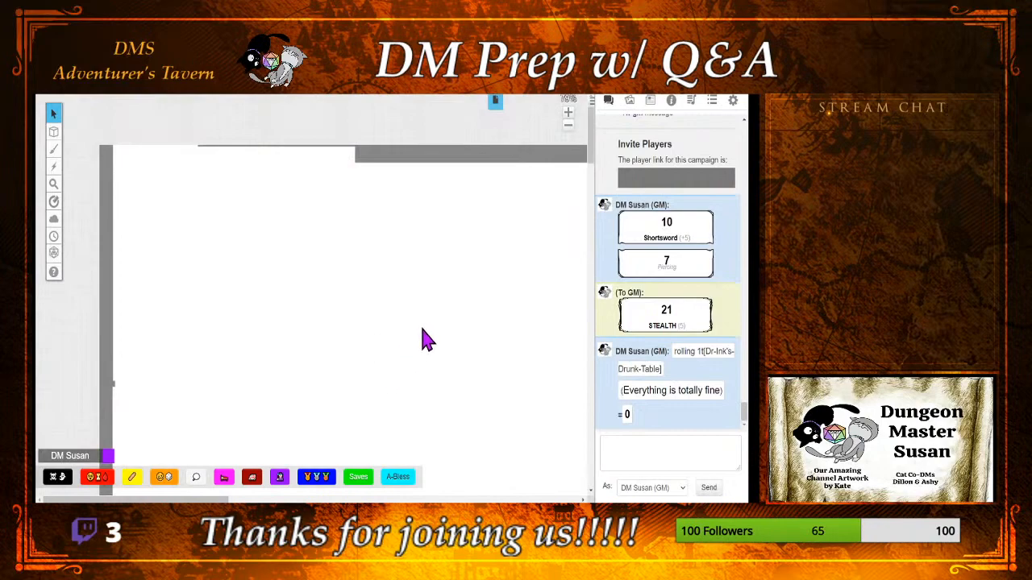
pyautogui.scroll(-4, 426, 334)
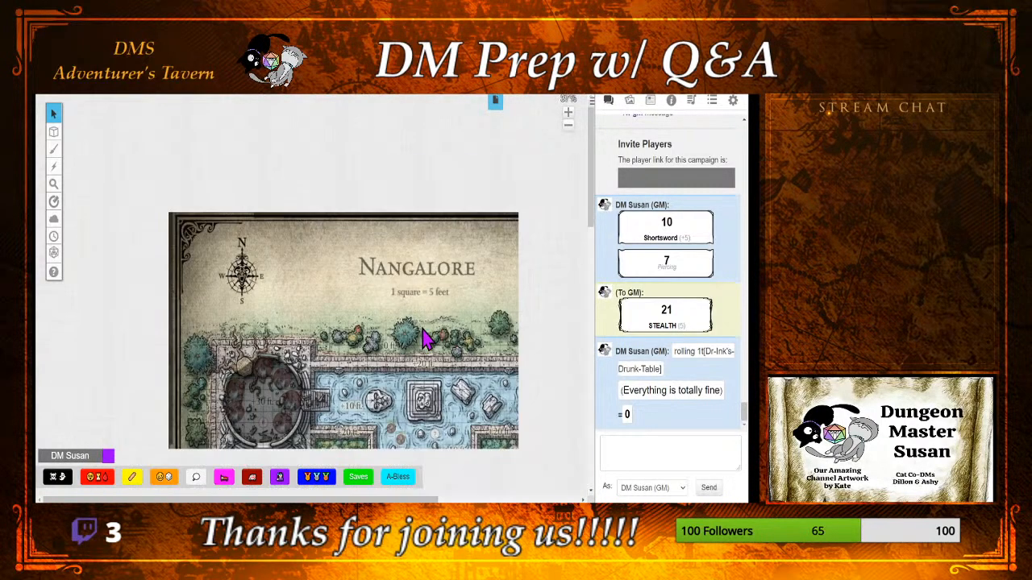
pyautogui.scroll(1, 435, 334)
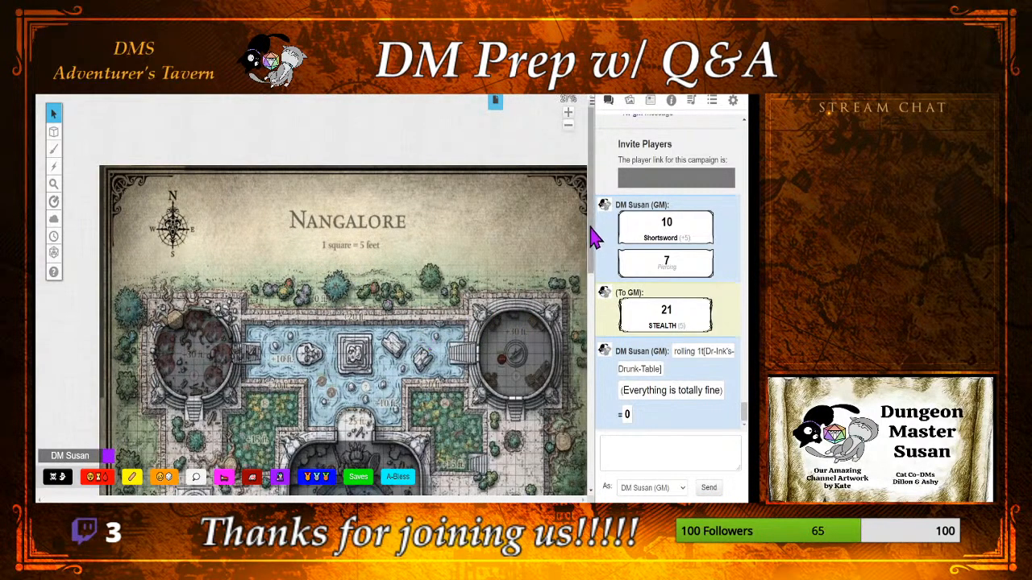
pyautogui.moveTo(594, 231); pyautogui.dragTo(601, 310)
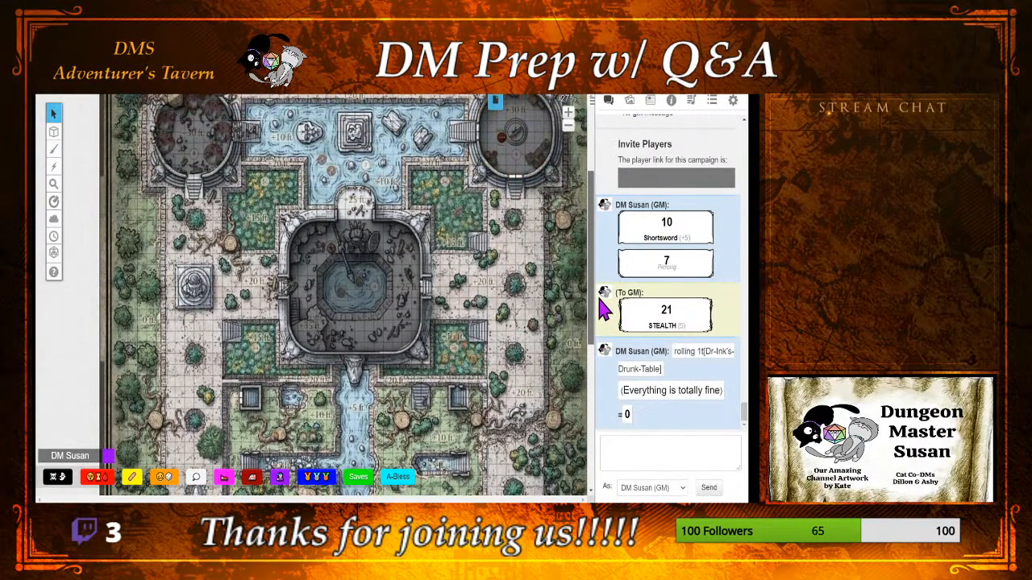
pyautogui.moveTo(60, 139)
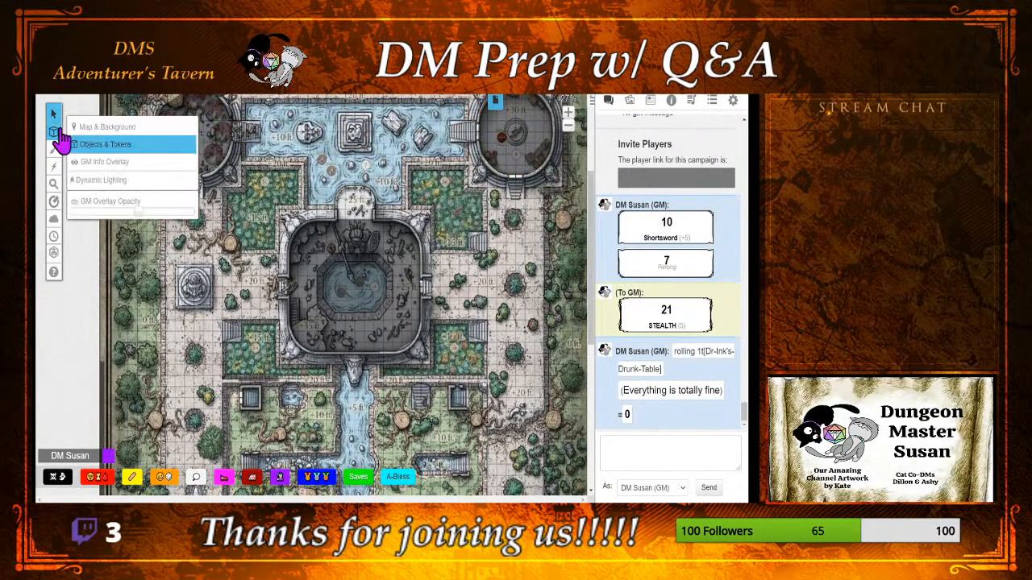
# Step: Switch the Nangalore map to the Dynamic Lighting layer and examine the wall lines from the towers down to the river
pyautogui.click(87, 182)
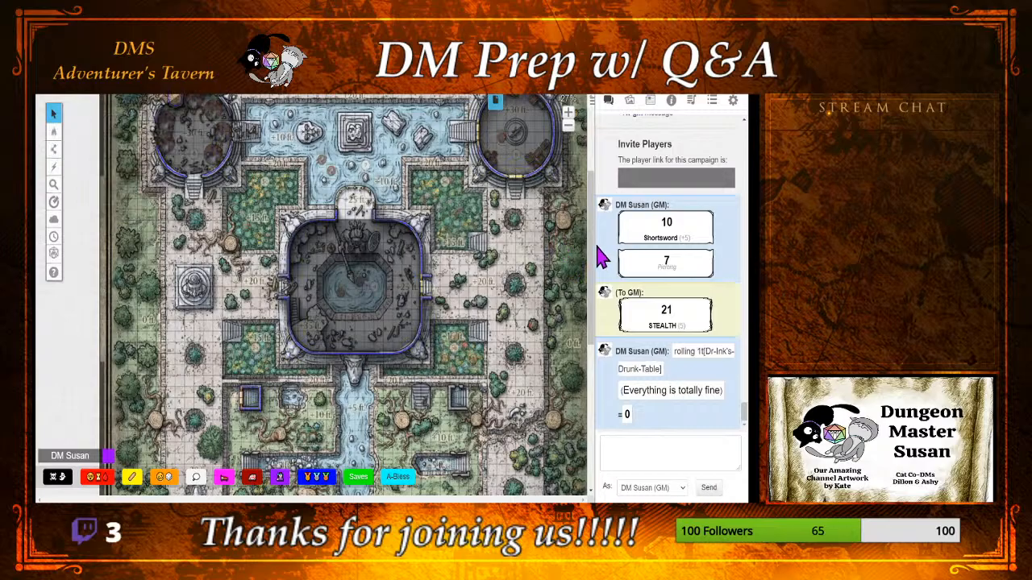
pyautogui.scroll(-3, 592, 260)
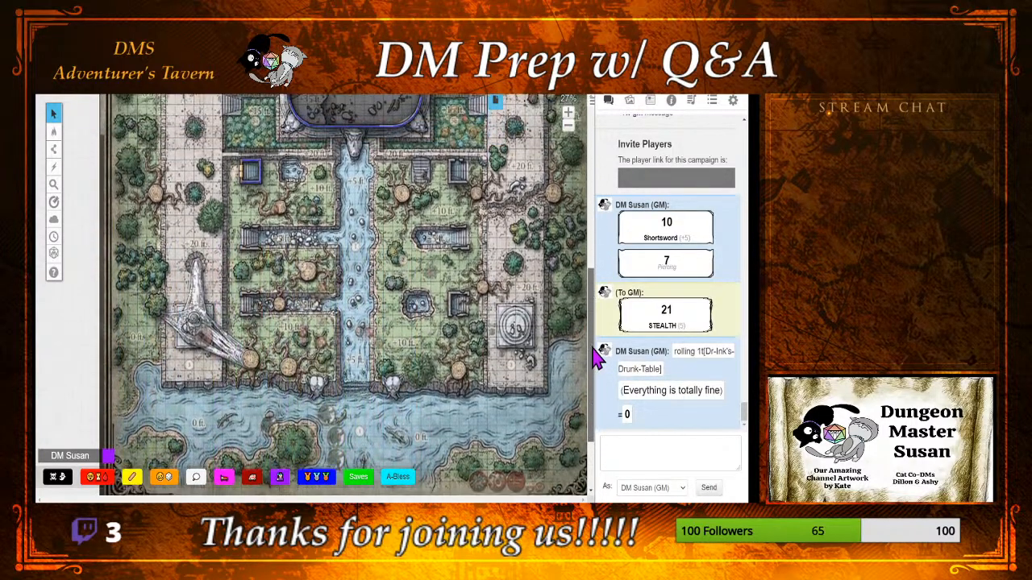
pyautogui.scroll(7, 597, 315)
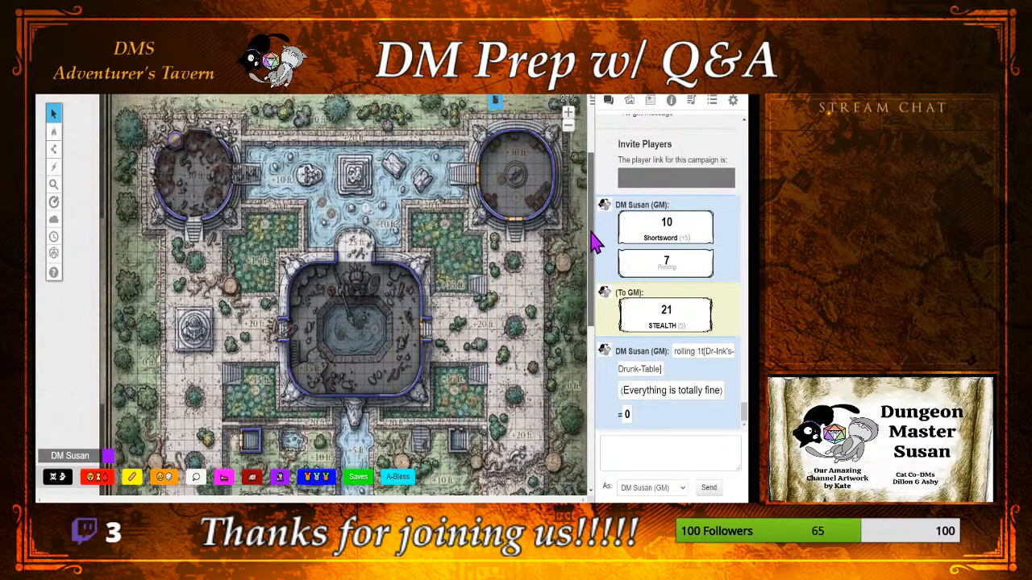
pyautogui.moveTo(592, 210); pyautogui.dragTo(593, 227)
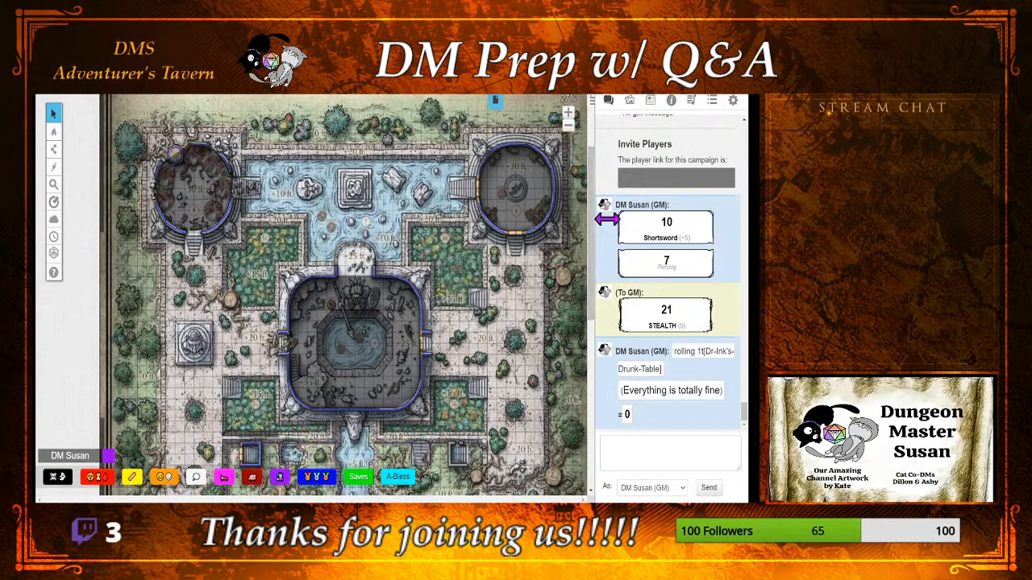
# Step: Switch the Nangalore map to the GM Info Overlay layer
pyautogui.moveTo(54, 144)
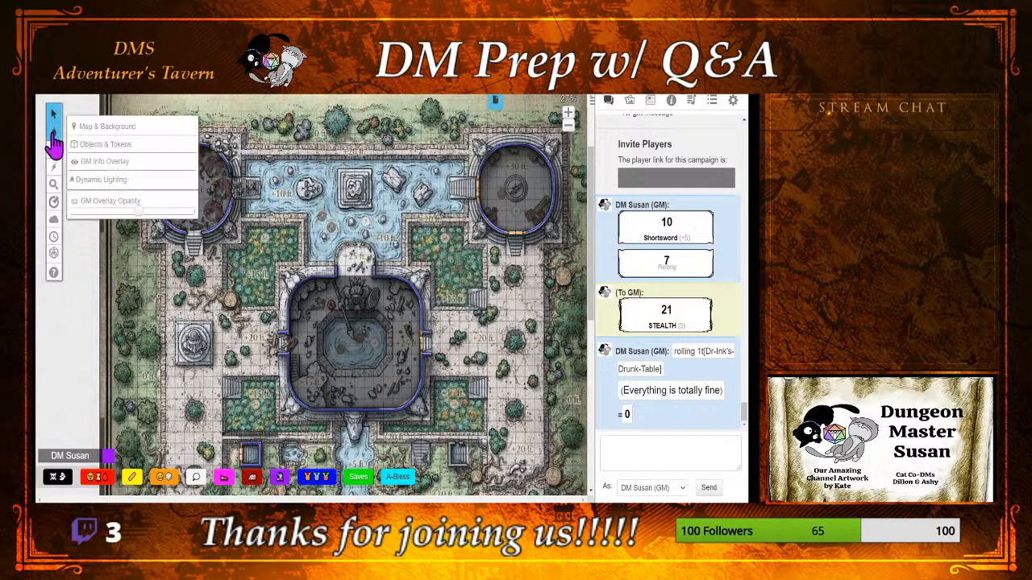
pyautogui.click(89, 162)
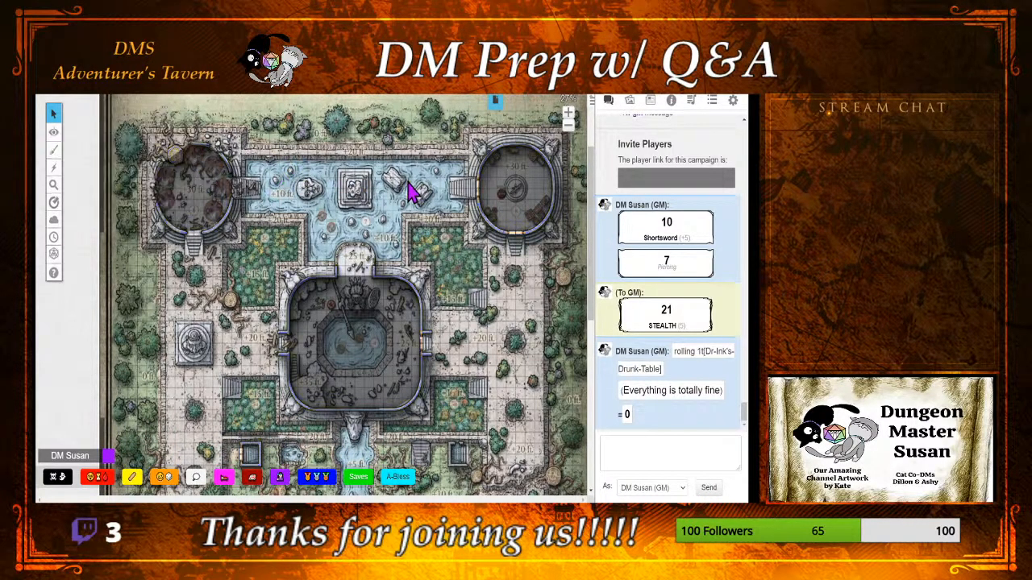
pyautogui.moveTo(592, 189); pyautogui.dragTo(608, 212)
# Step: Open Jericho Lucineh's character entry for editing and replace All Players with Jericho Lucineh under Can Be Edited & Controlled By
pyautogui.click(659, 101)
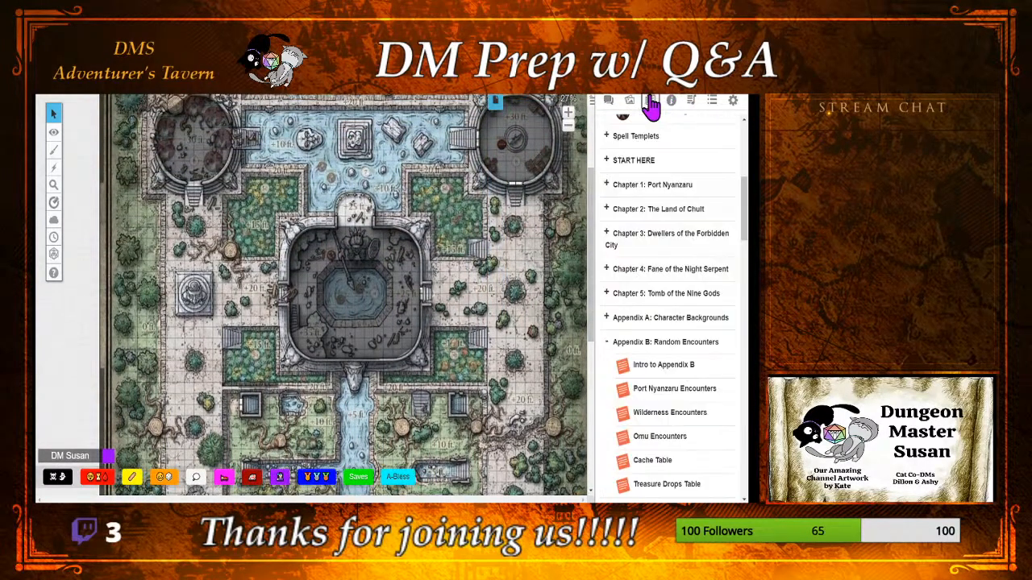
pyautogui.scroll(4, 658, 280)
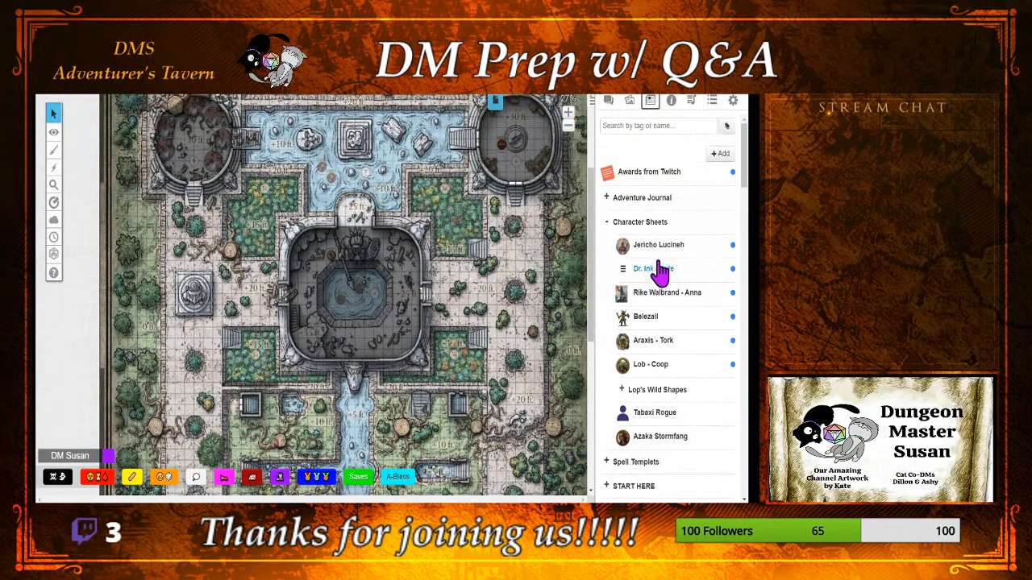
pyautogui.click(658, 247)
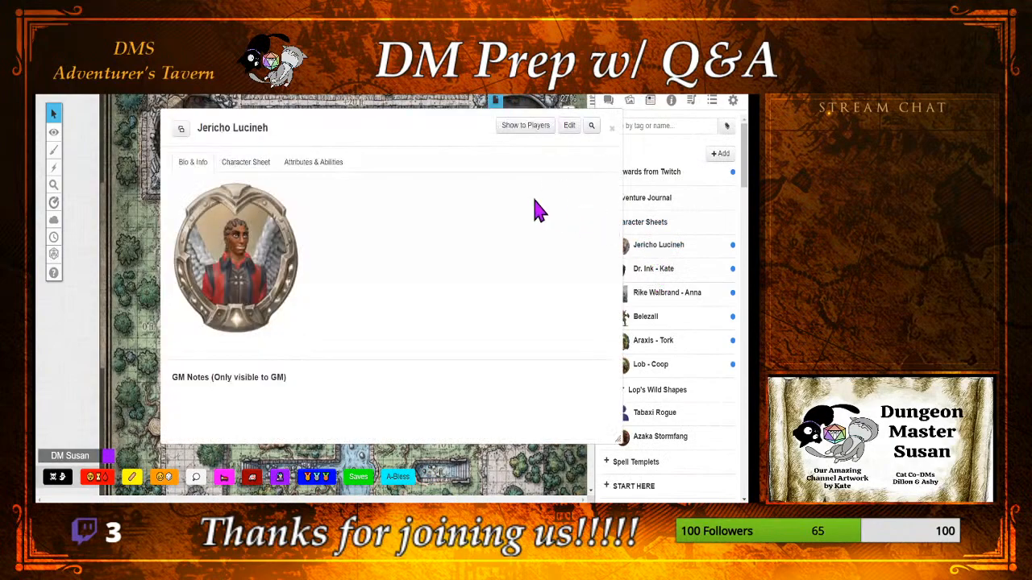
pyautogui.click(565, 129)
pyautogui.click(439, 281)
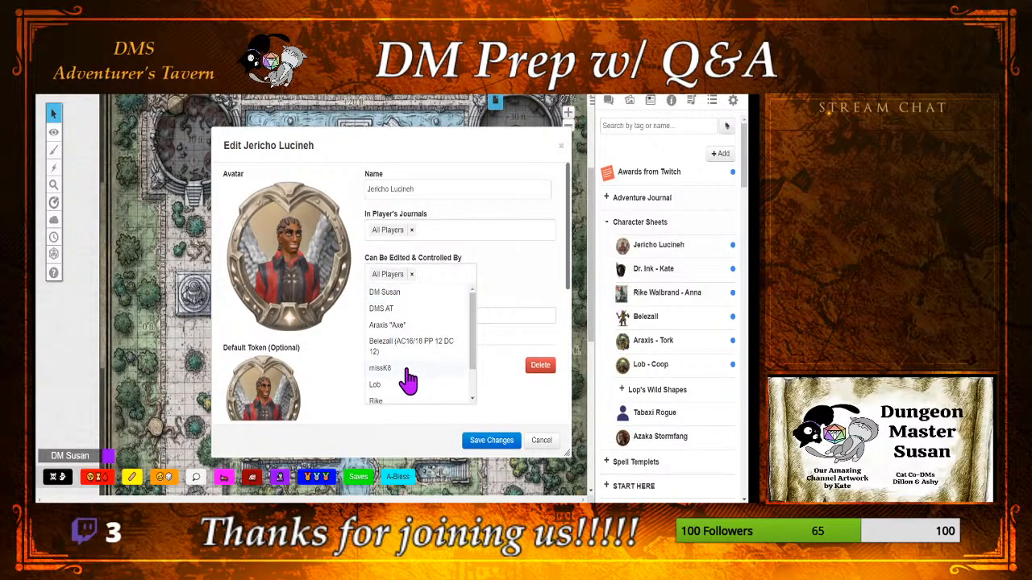
pyautogui.scroll(-1, 407, 379)
pyautogui.scroll(1, 403, 380)
pyautogui.scroll(-2, 403, 379)
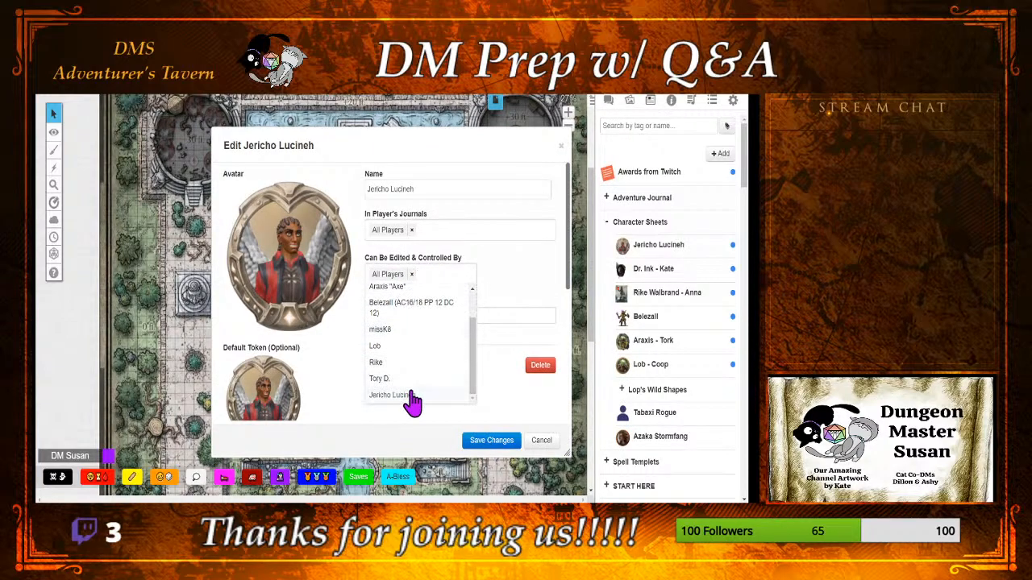
pyautogui.click(412, 397)
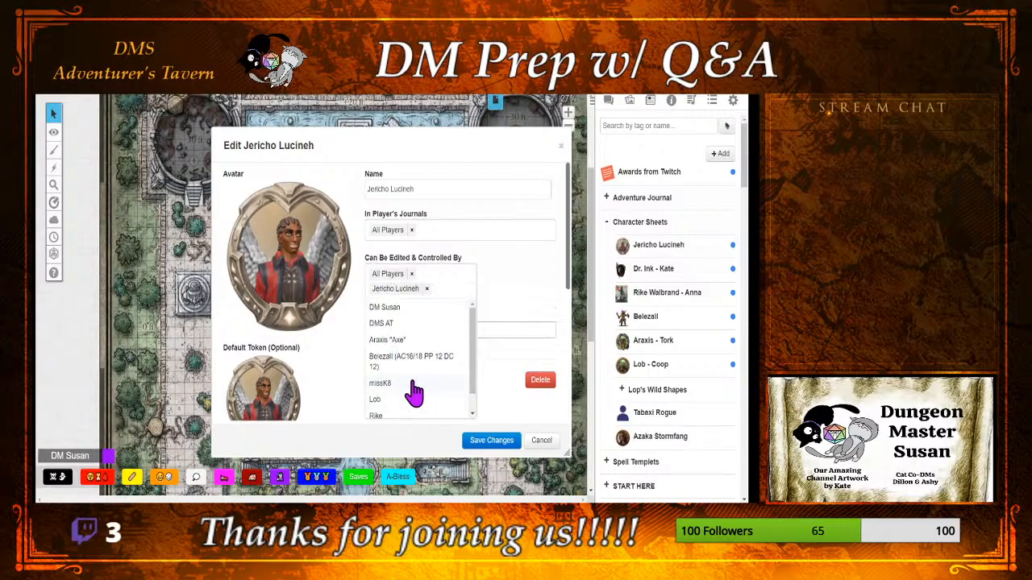
pyautogui.click(411, 275)
# Step: Add DMS AT to the players who can edit and control Jericho Lucineh, save the changes and close the sheet
pyautogui.click(410, 337)
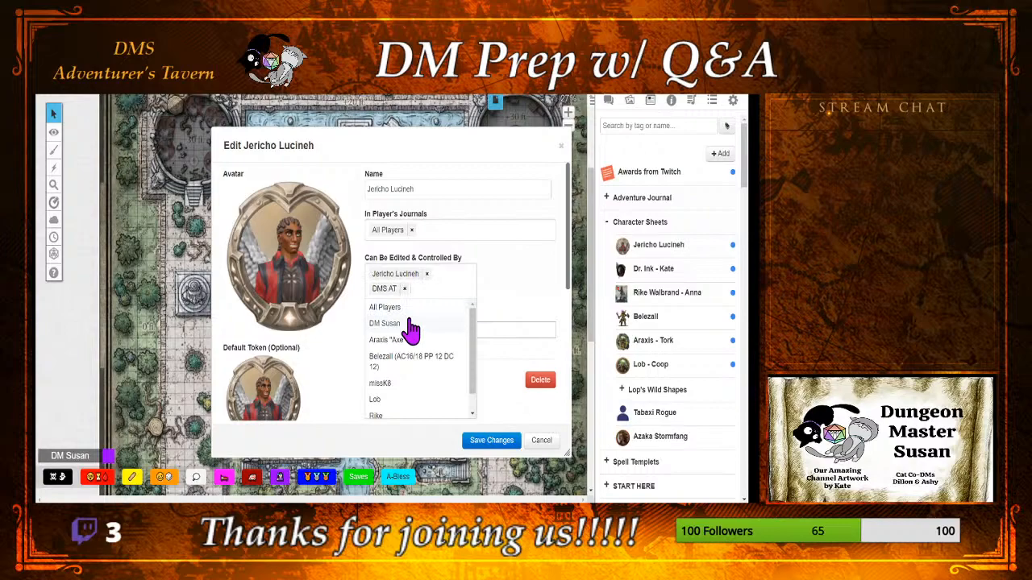
pyautogui.click(395, 323)
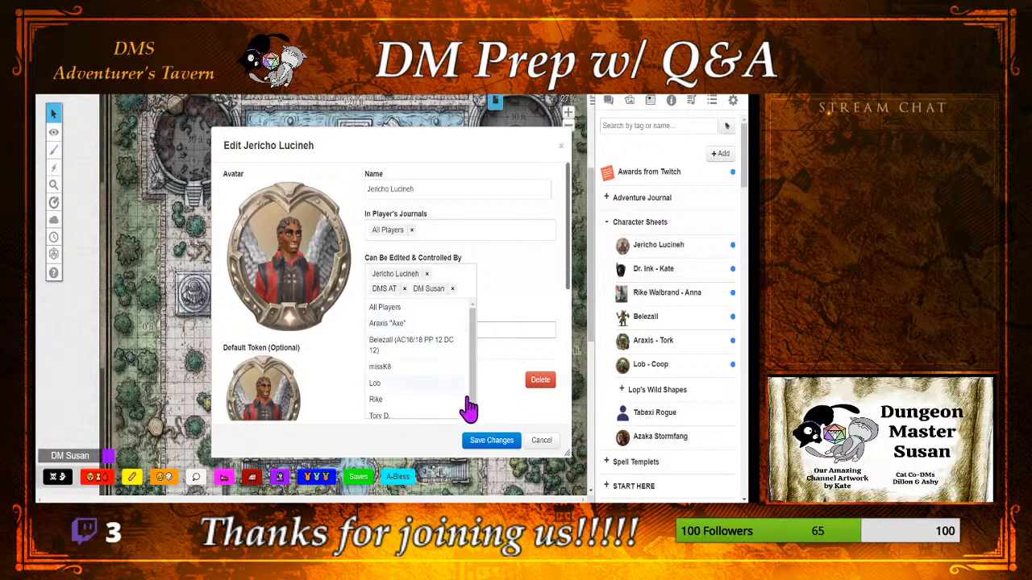
pyautogui.click(452, 288)
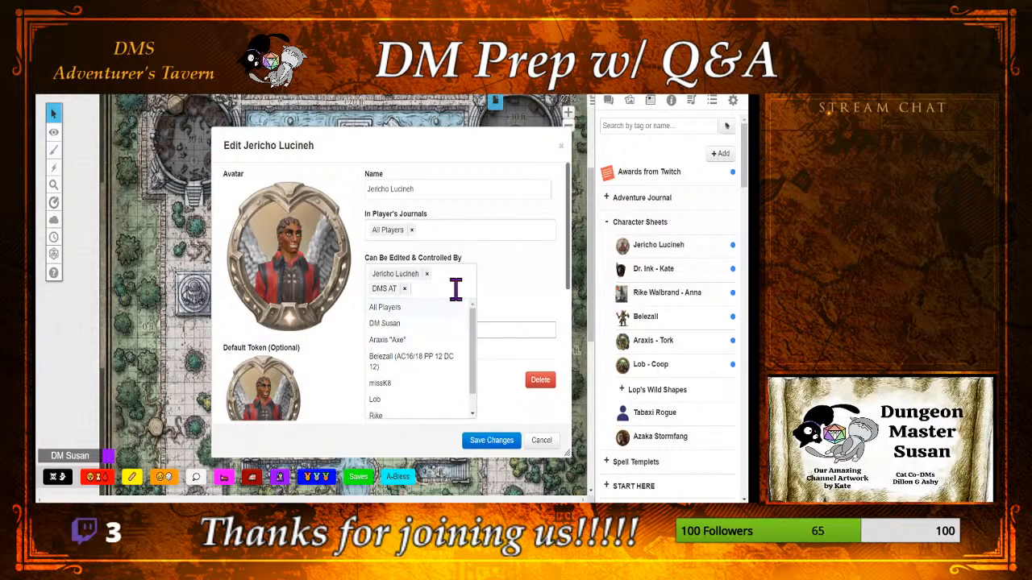
pyautogui.click(487, 441)
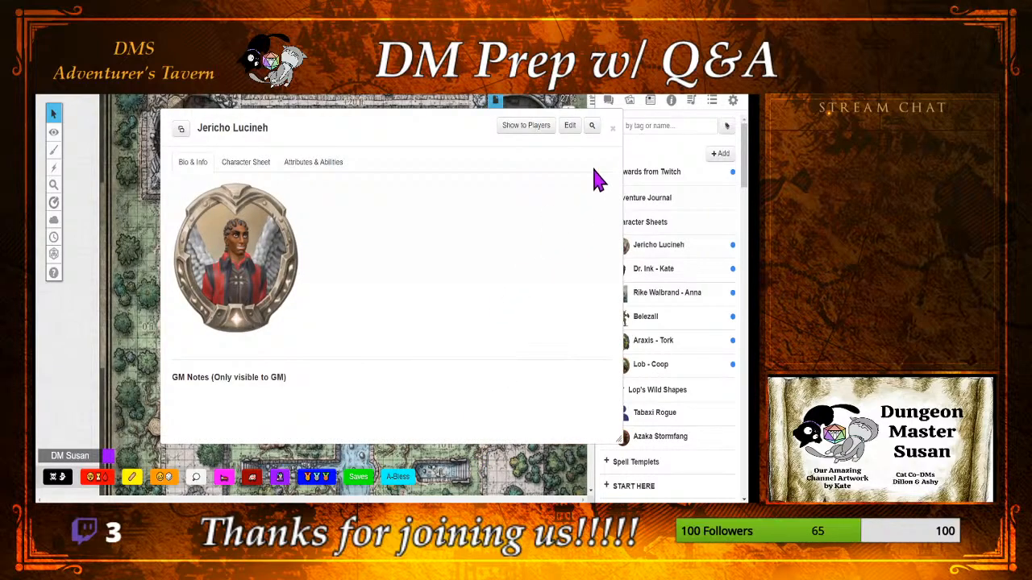
pyautogui.click(613, 127)
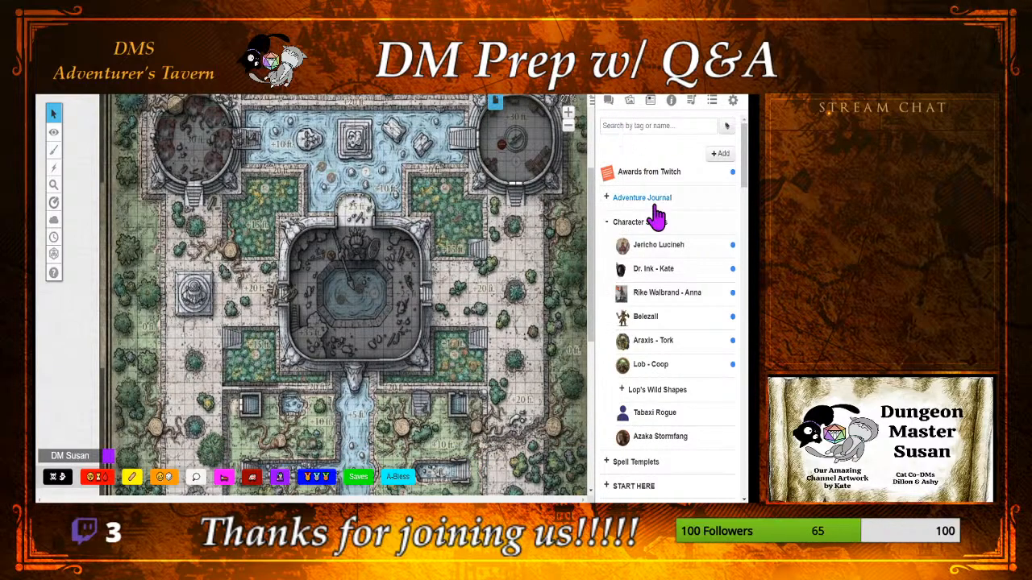
# Step: Give DMS AT edit and control rights over the Dr. Ink character, save the changes and close the sheet
pyautogui.click(654, 269)
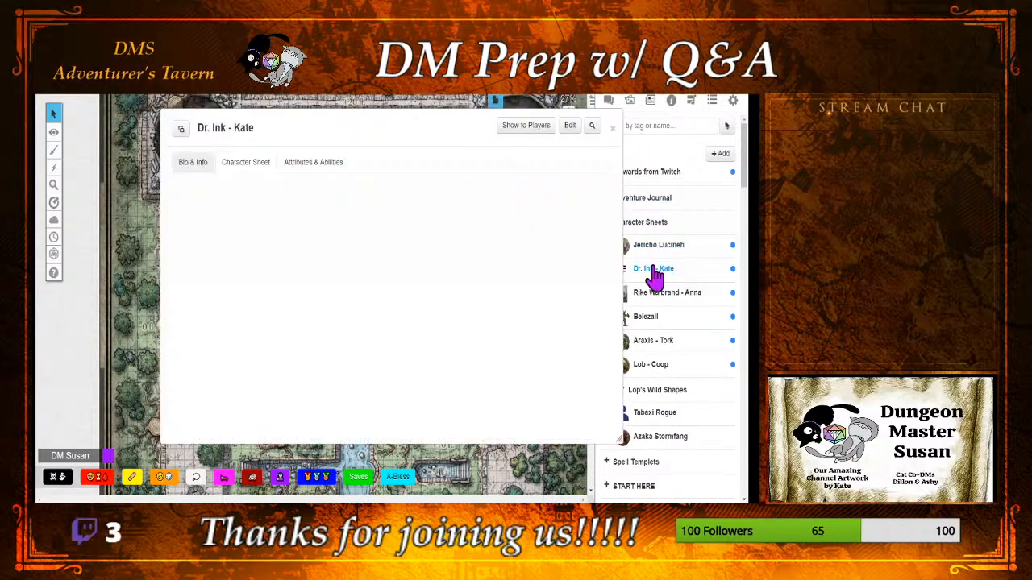
pyautogui.click(568, 127)
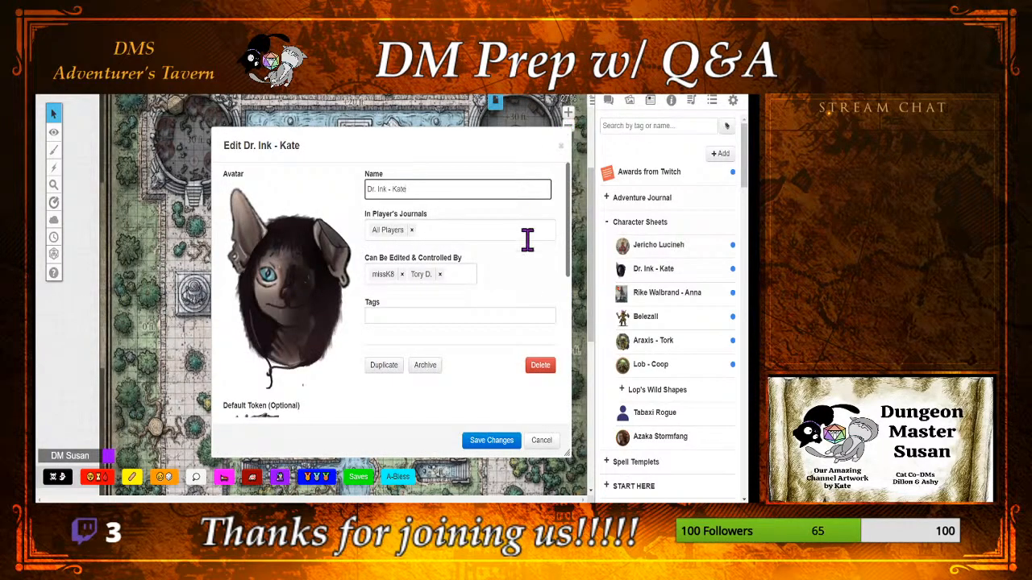
pyautogui.click(449, 274)
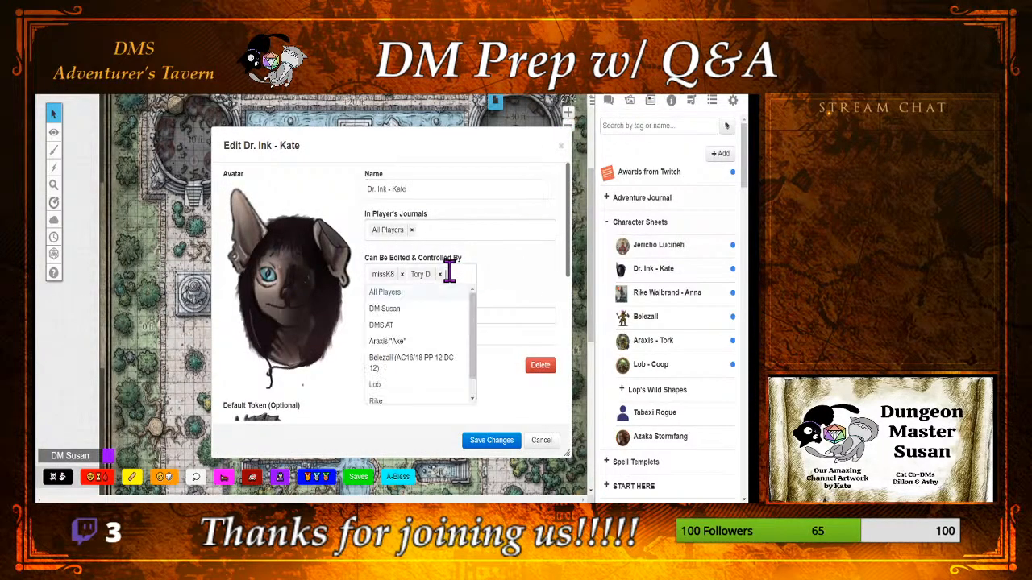
pyautogui.click(427, 331)
pyautogui.click(491, 440)
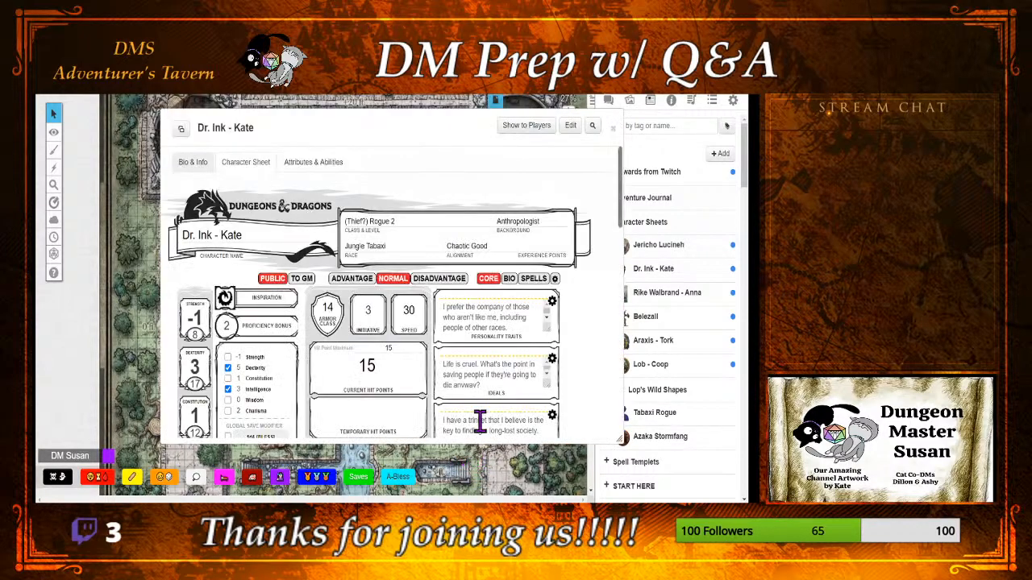
pyautogui.click(613, 128)
# Step: Add DMS AT and Dr. Ink's second controlling player to Rike Walbrand's edit and control list, then save and close the sheet
pyautogui.click(657, 305)
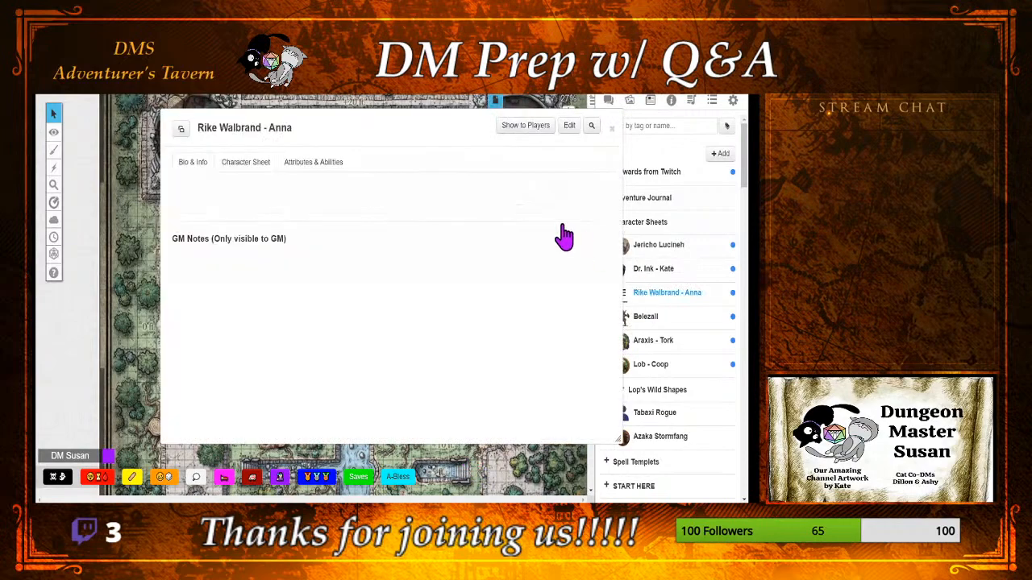
pyautogui.click(567, 127)
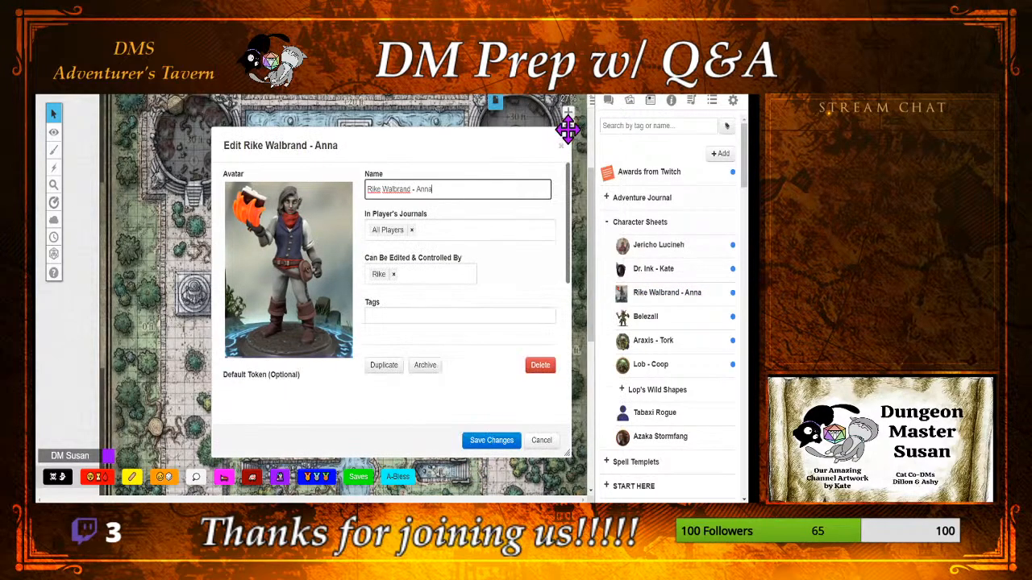
pyautogui.click(446, 272)
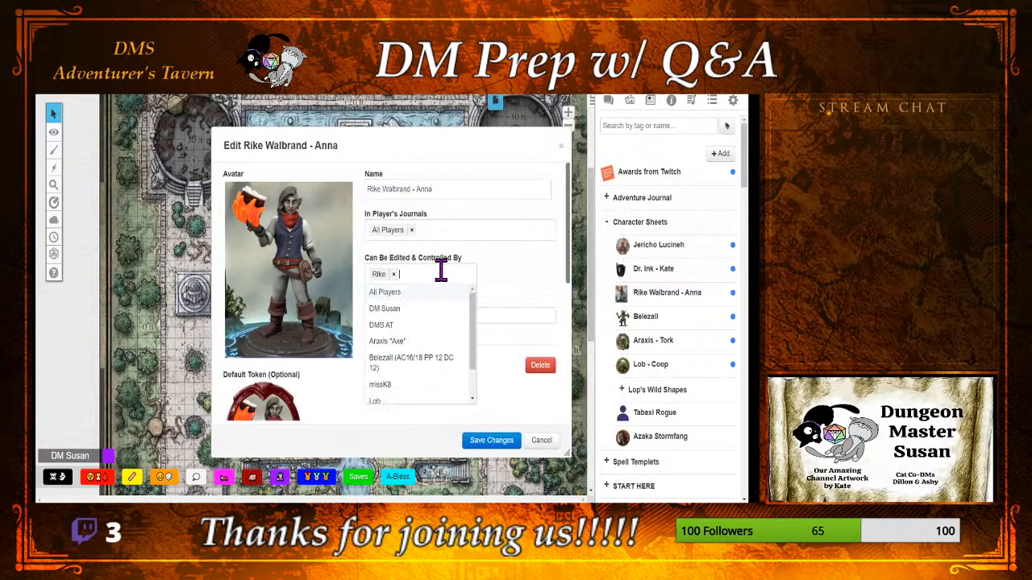
pyautogui.click(426, 326)
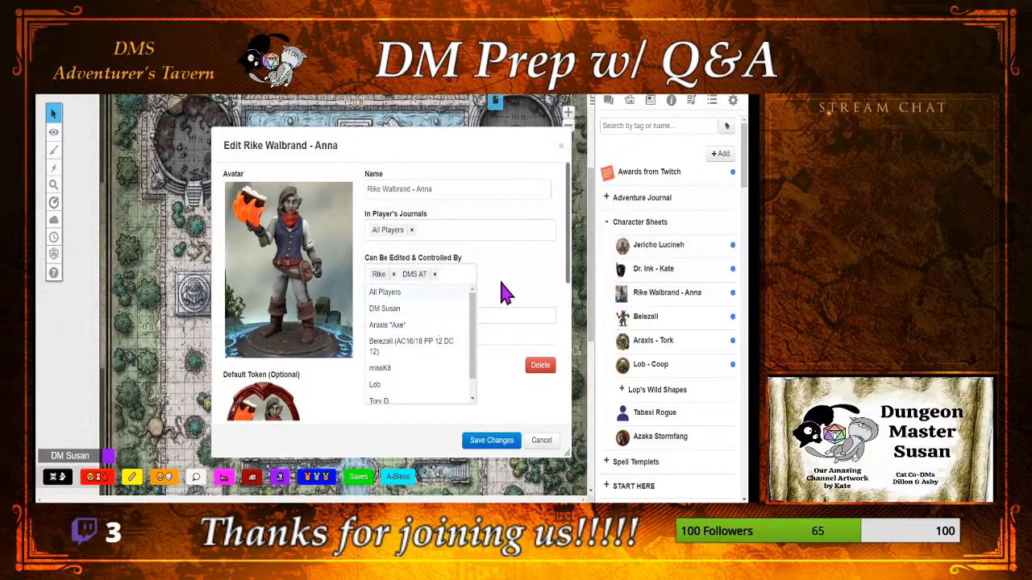
pyautogui.click(415, 401)
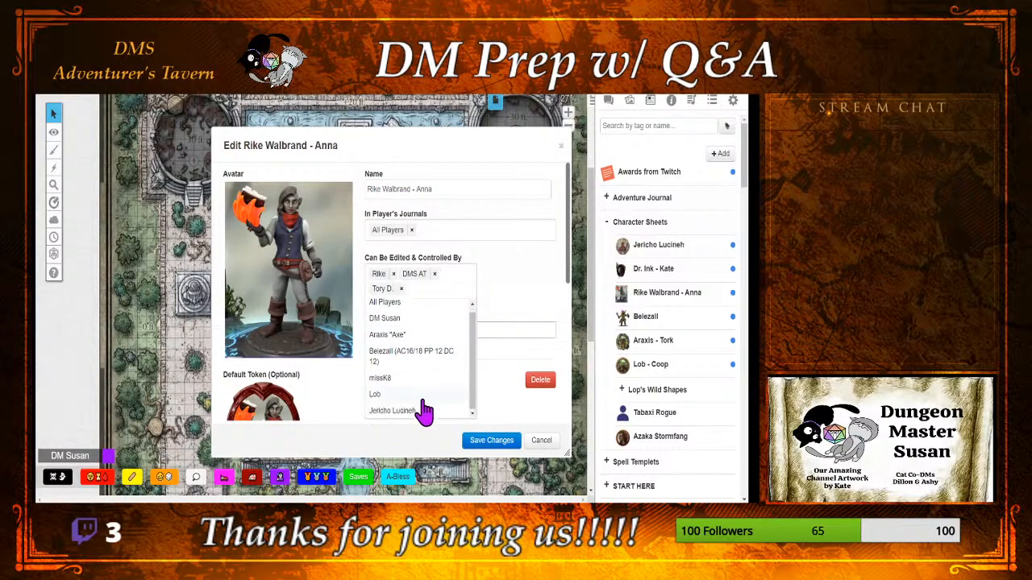
pyautogui.click(508, 440)
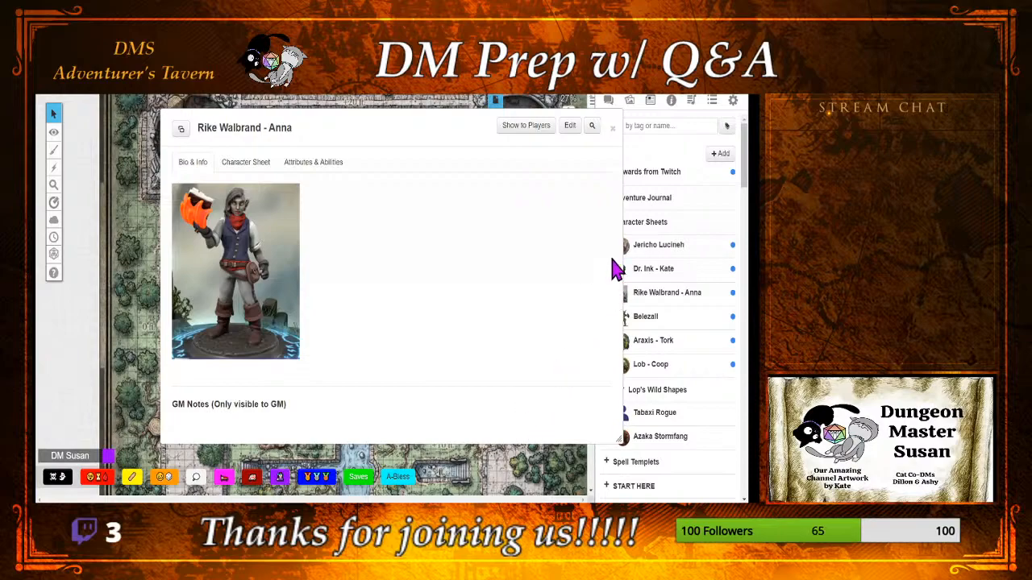
pyautogui.click(613, 128)
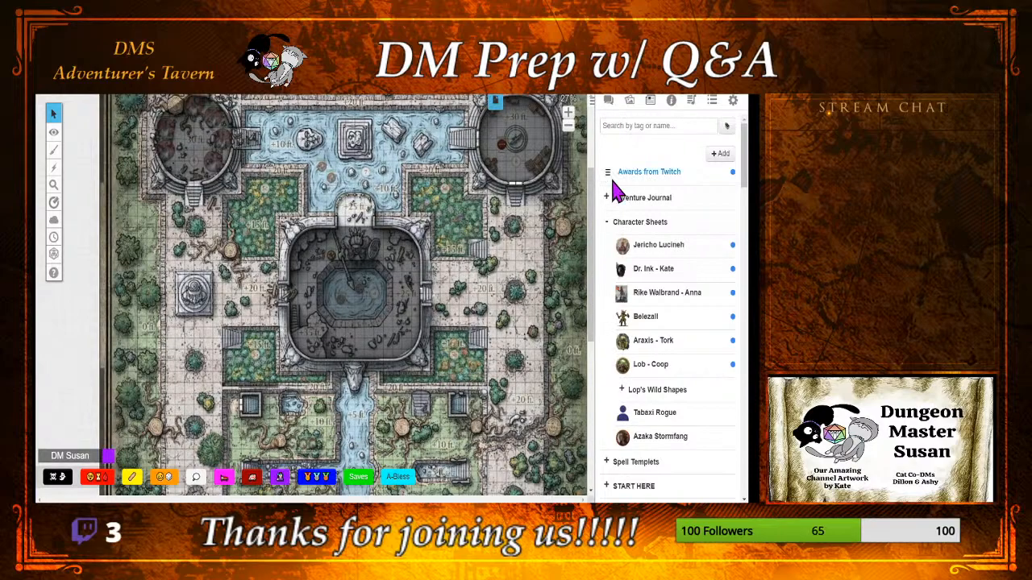
# Step: Give DMS AT edit and control rights over the Belezall character, save the changes and close the sheet
pyautogui.click(649, 319)
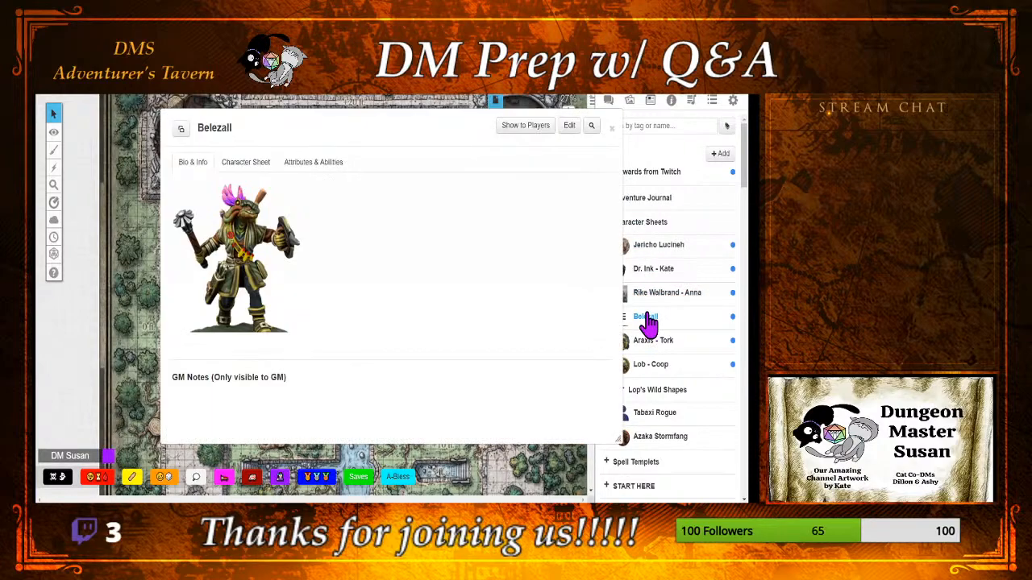
pyautogui.click(570, 125)
pyautogui.click(434, 301)
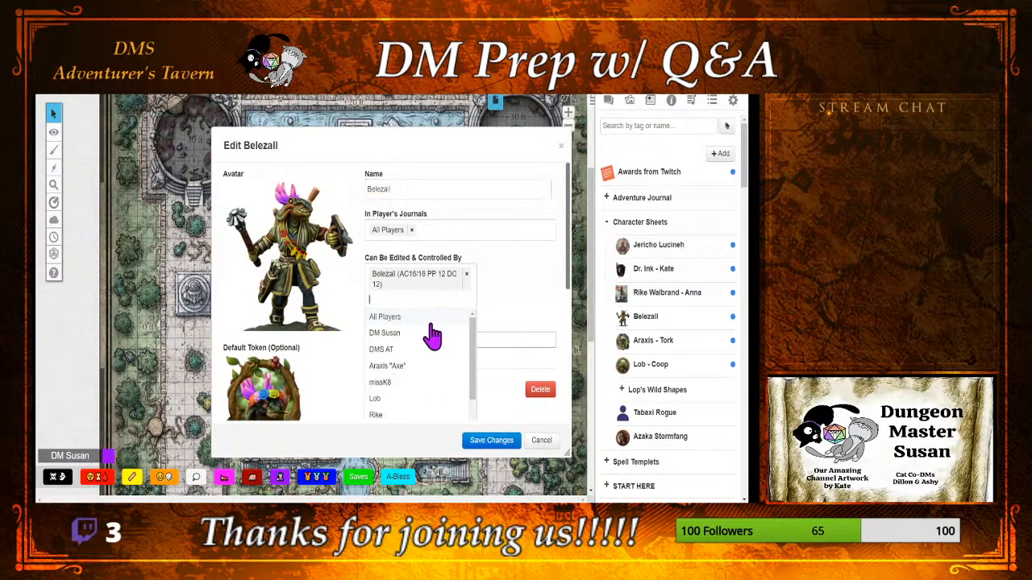
pyautogui.click(426, 353)
pyautogui.click(492, 441)
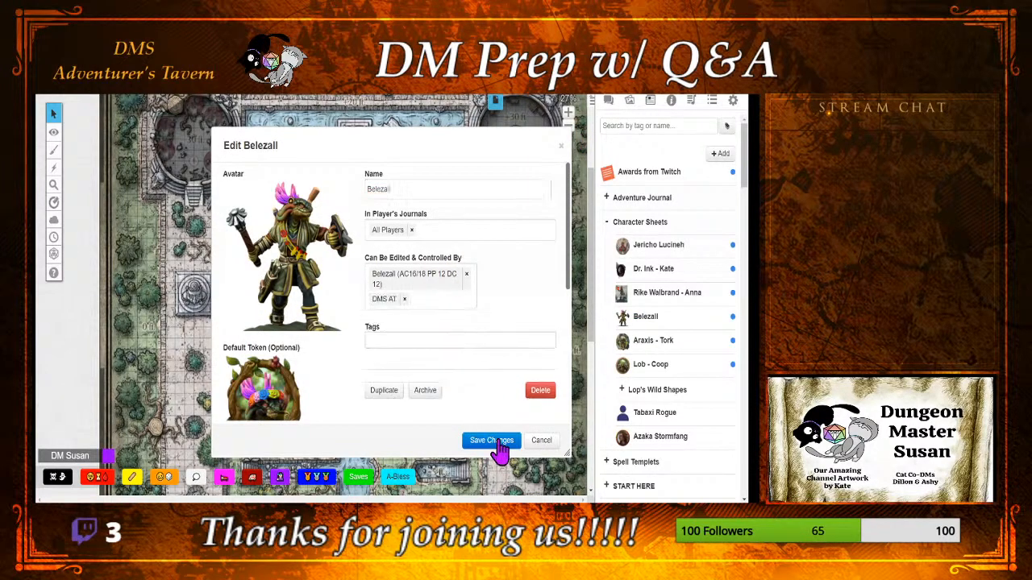
pyautogui.click(614, 119)
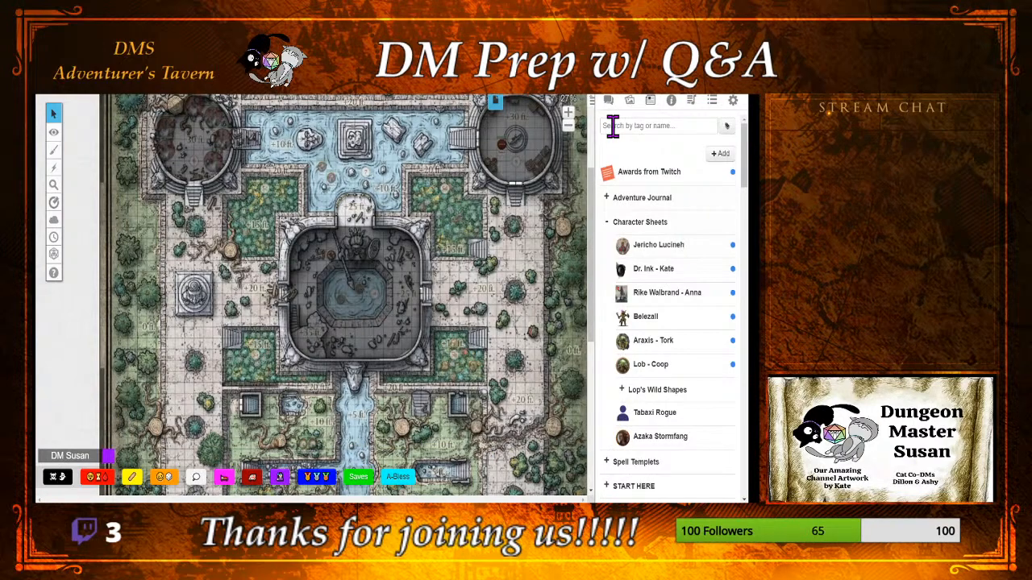
# Step: Replace All Players with Araxis "Axe" and DMS AT in the Araxis character's edit and control list, then save and close the sheet
pyautogui.click(661, 345)
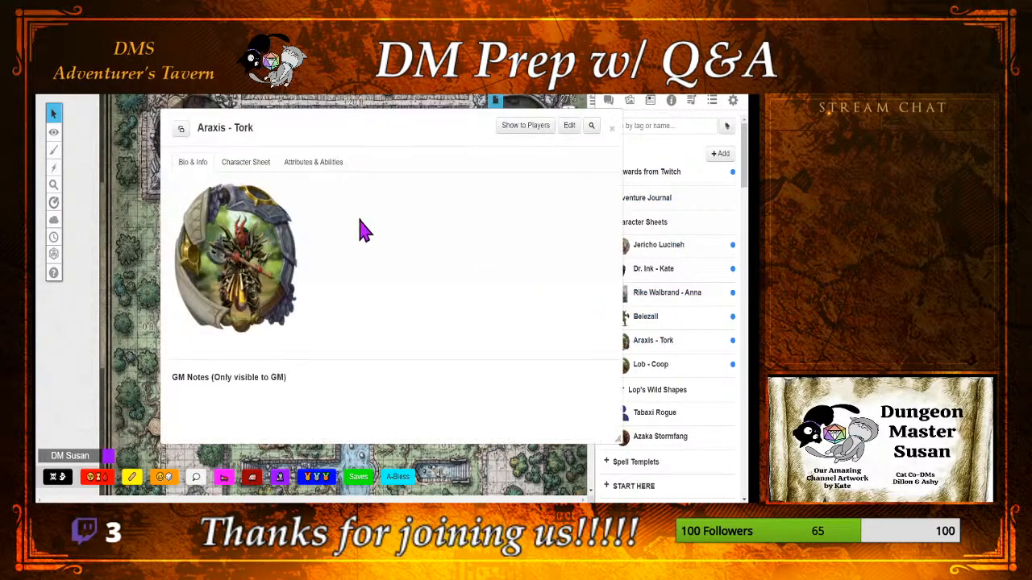
pyautogui.click(570, 126)
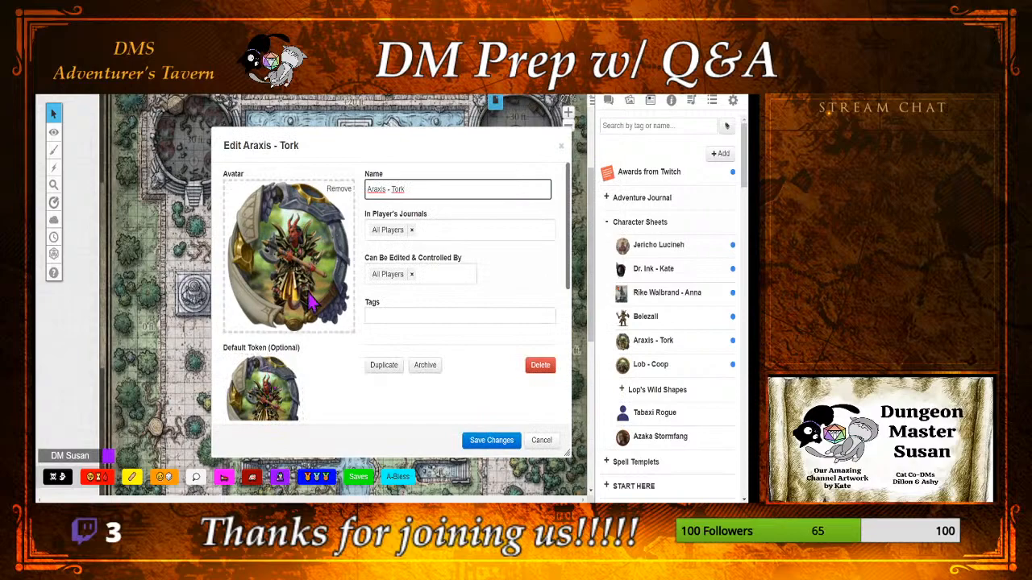
pyautogui.click(411, 275)
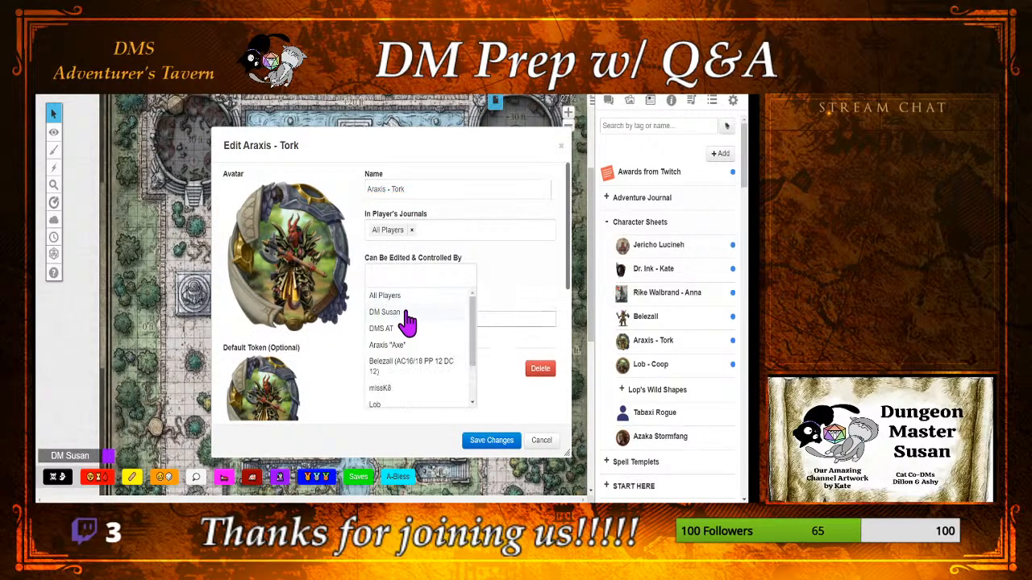
pyautogui.click(420, 349)
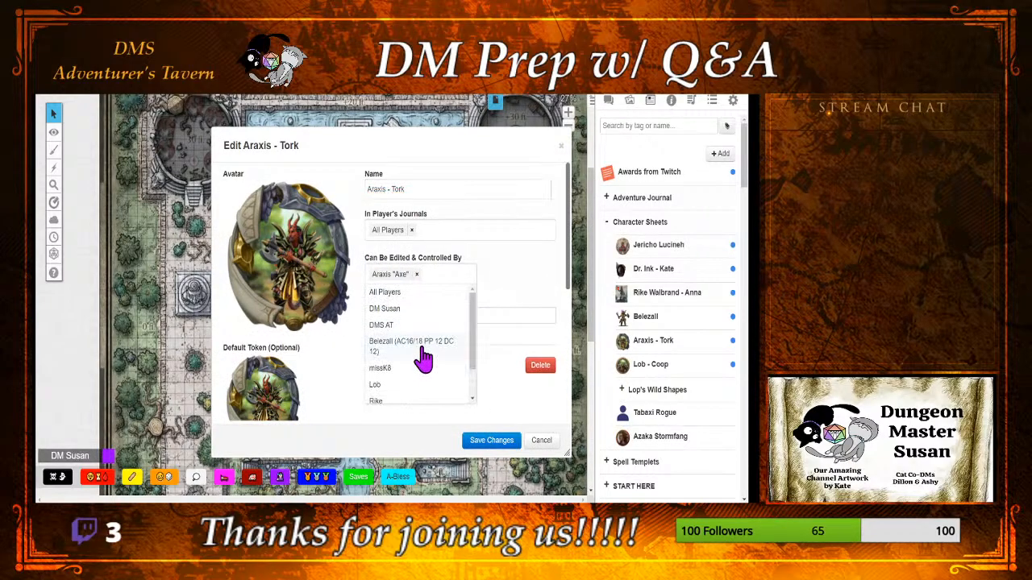
pyautogui.click(411, 328)
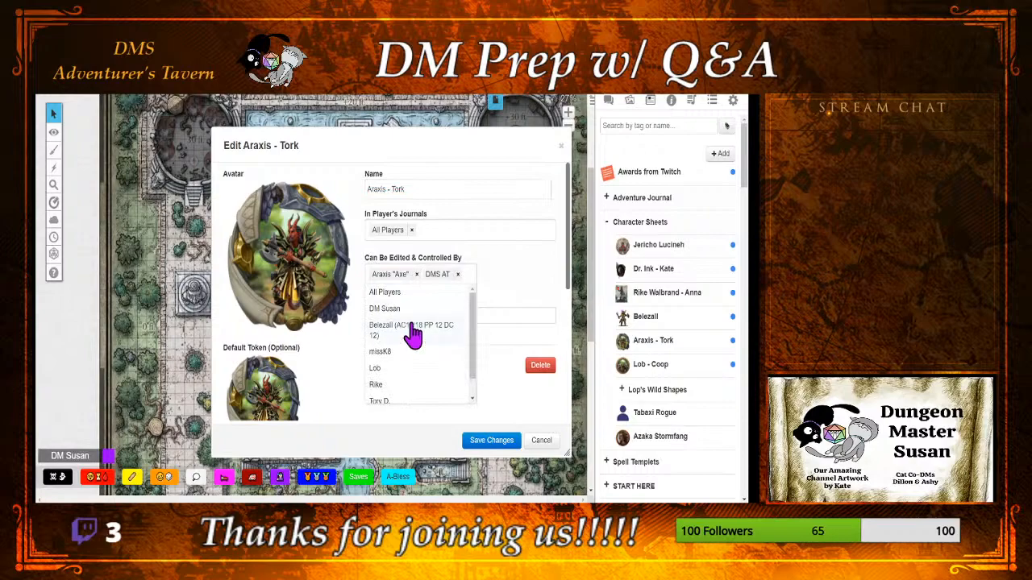
pyautogui.click(478, 442)
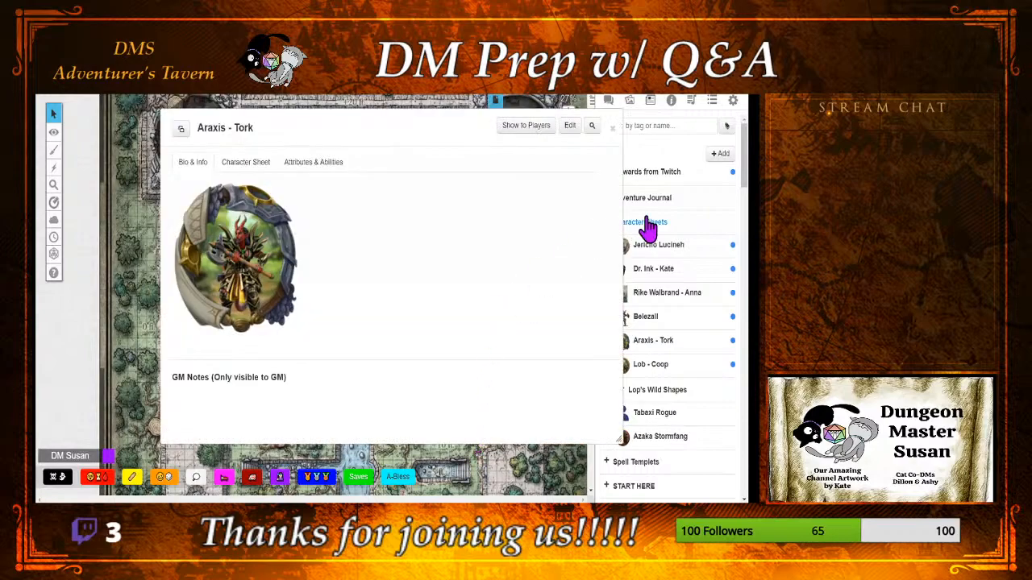
pyautogui.click(613, 129)
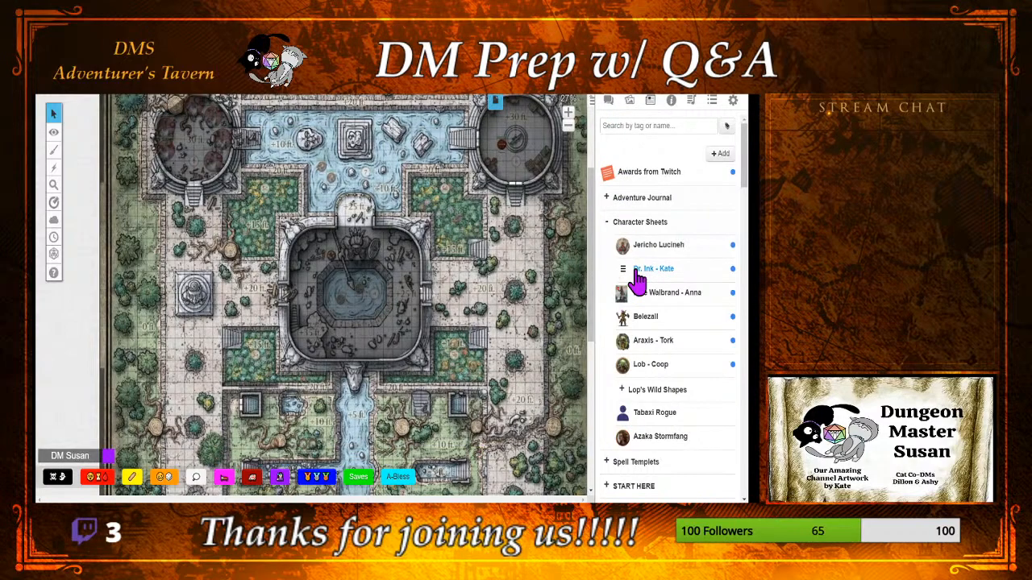
pyautogui.click(637, 292)
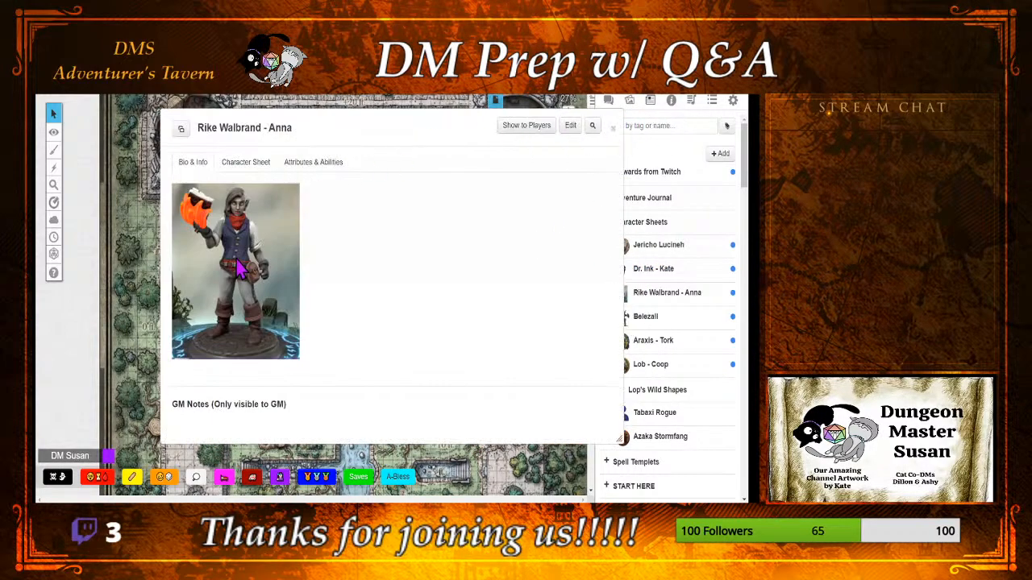
pyautogui.click(570, 126)
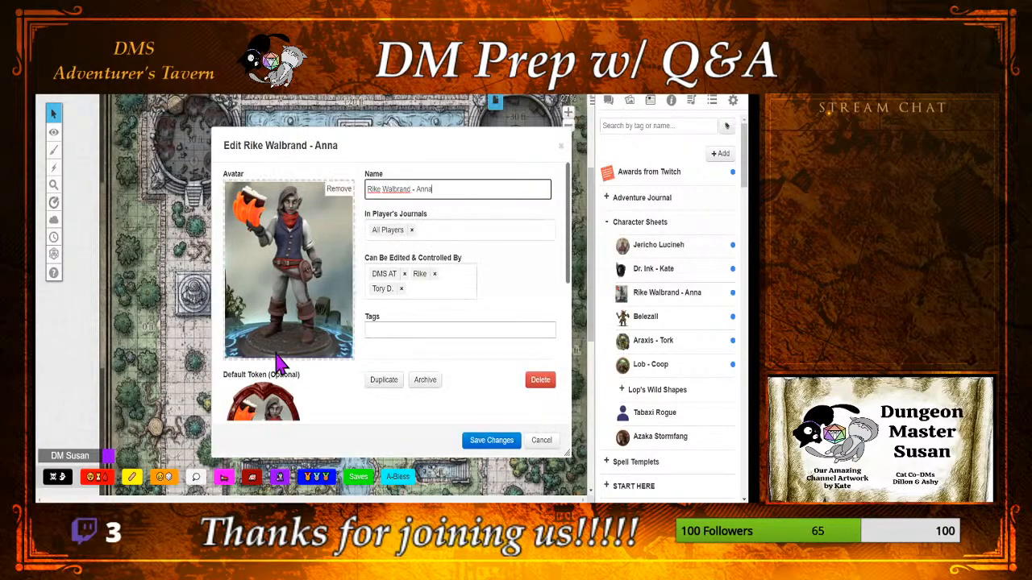
pyautogui.scroll(-3, 274, 362)
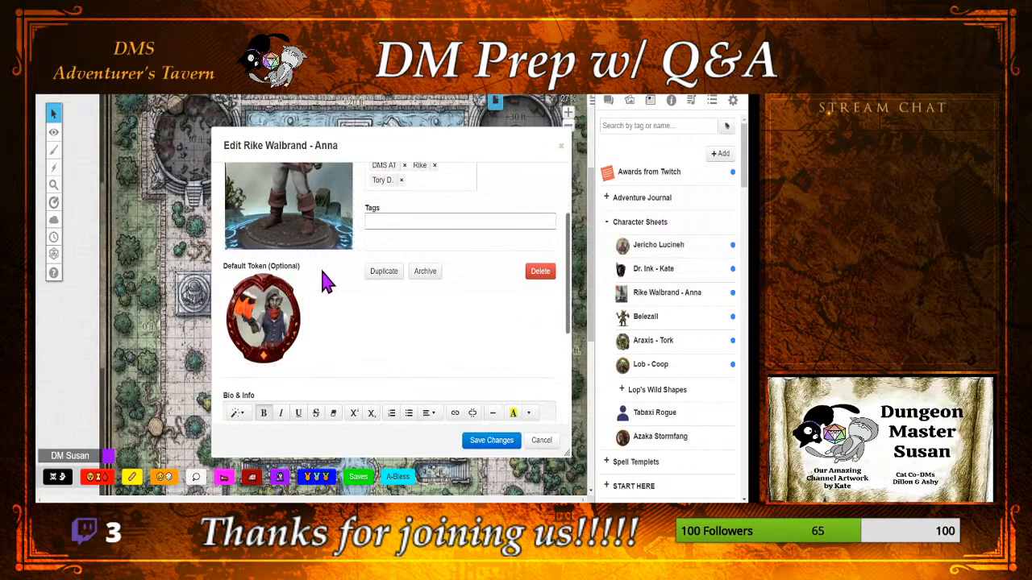
pyautogui.click(479, 442)
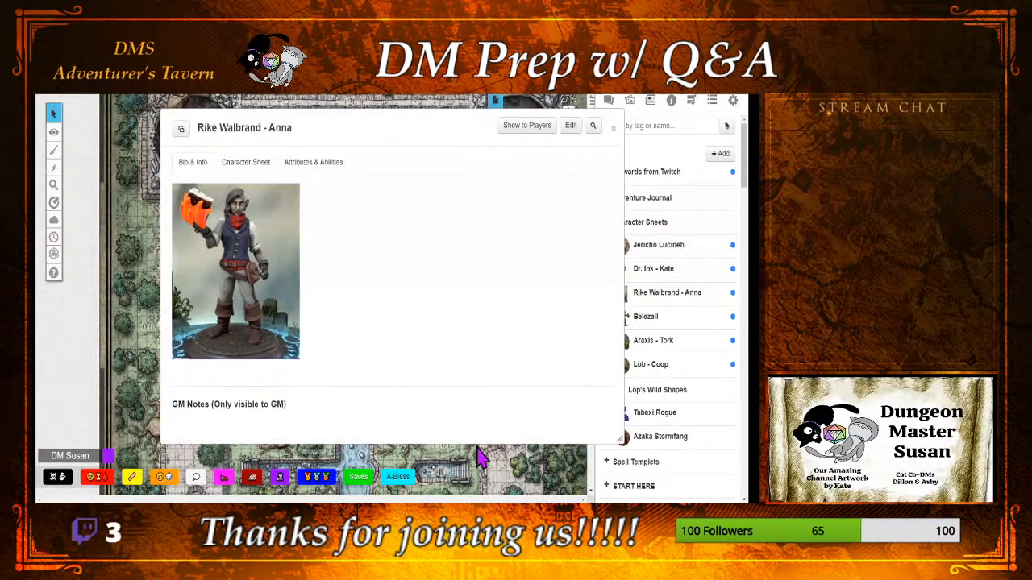
pyautogui.click(613, 128)
# Step: Add DMS AT to the players who can edit and control Lob, save the changes and close the sheet
pyautogui.click(636, 367)
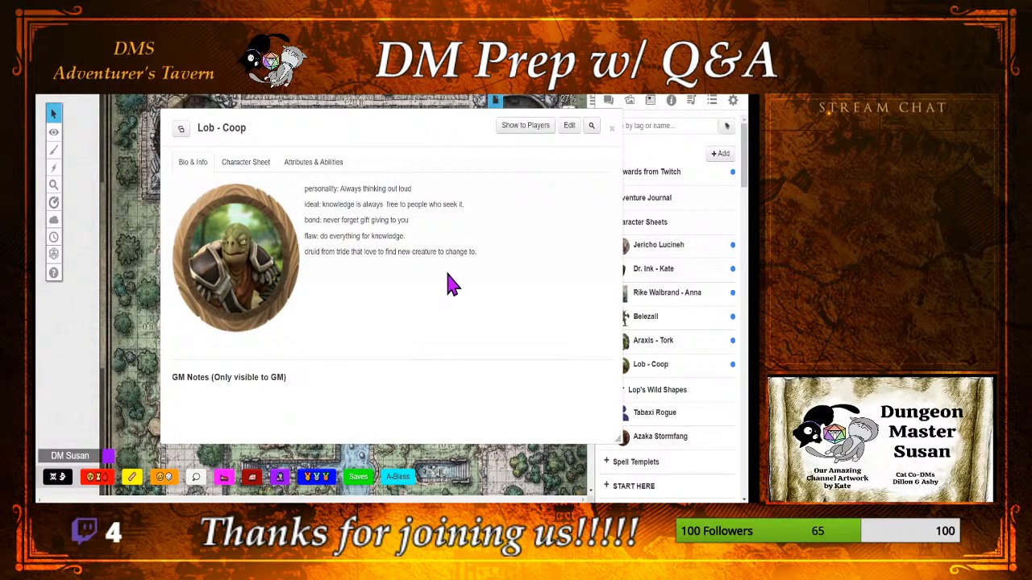
pyautogui.click(261, 184)
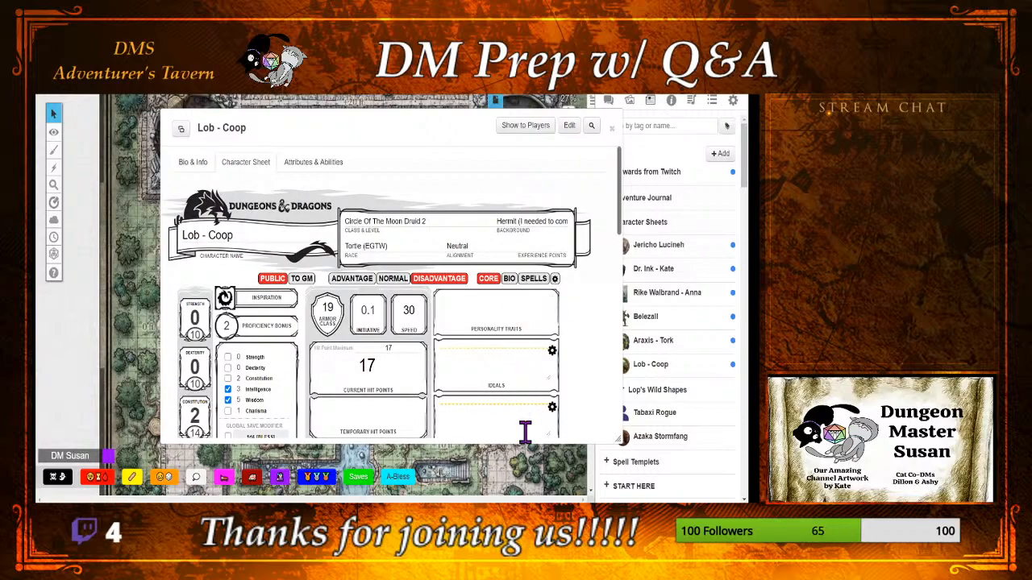
pyautogui.click(195, 170)
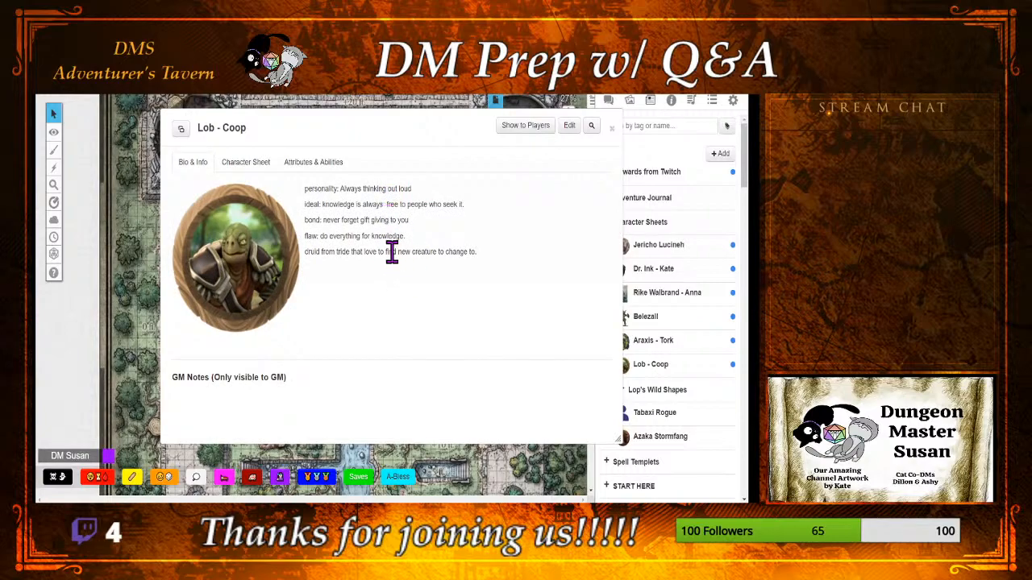
pyautogui.click(569, 127)
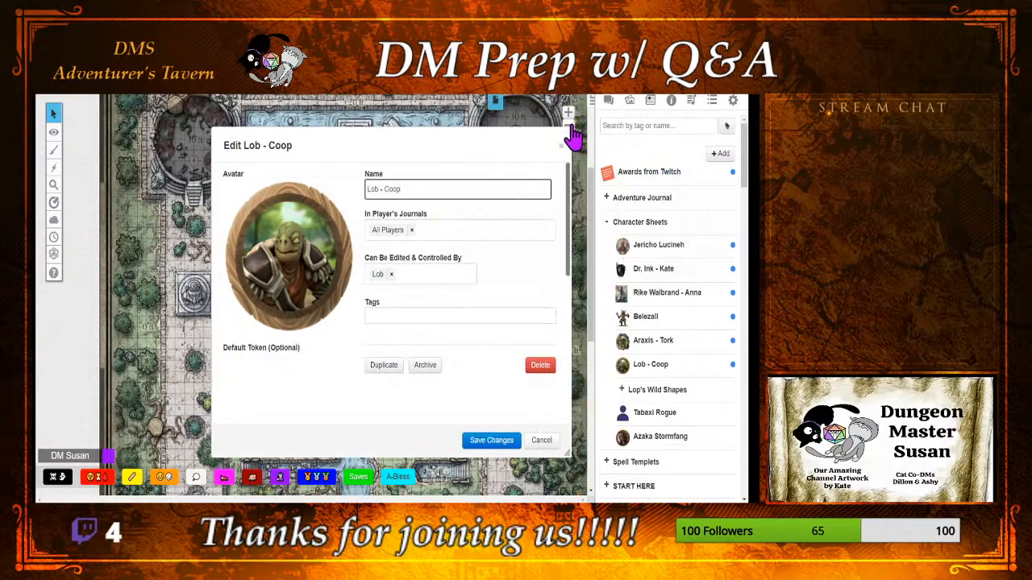
pyautogui.click(418, 280)
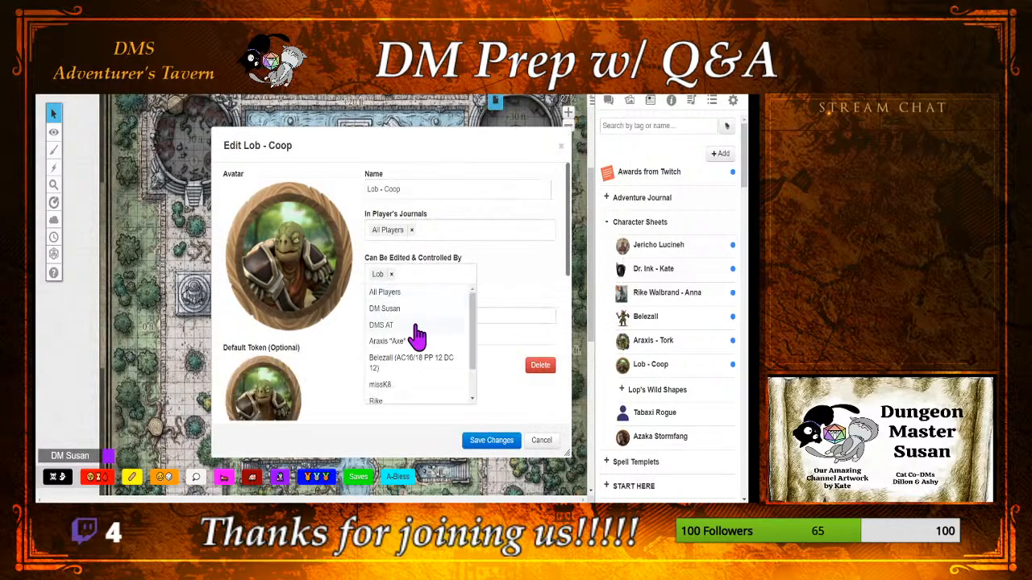
pyautogui.click(416, 331)
pyautogui.click(521, 266)
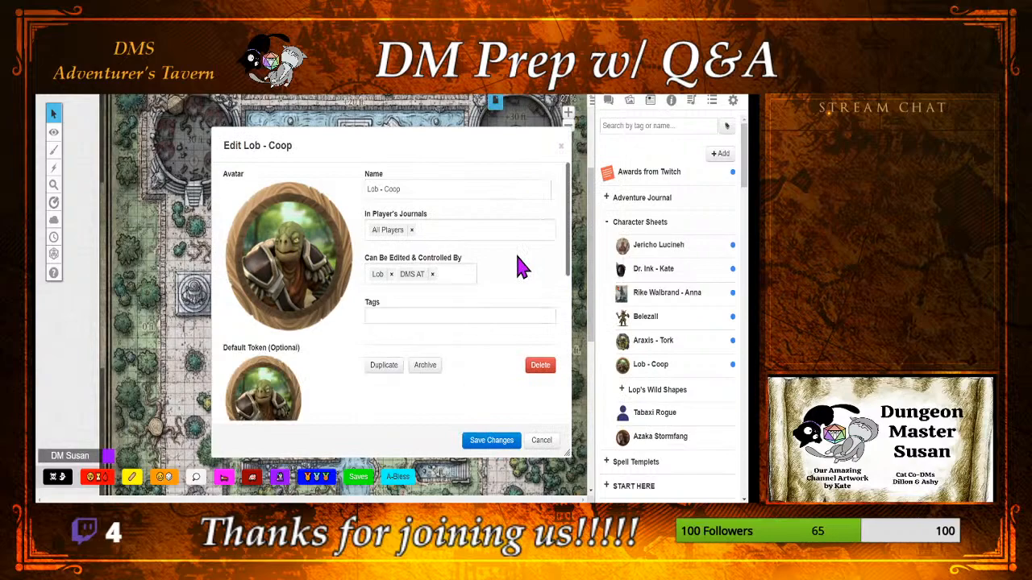
pyautogui.scroll(-1, 520, 267)
pyautogui.scroll(-5, 518, 264)
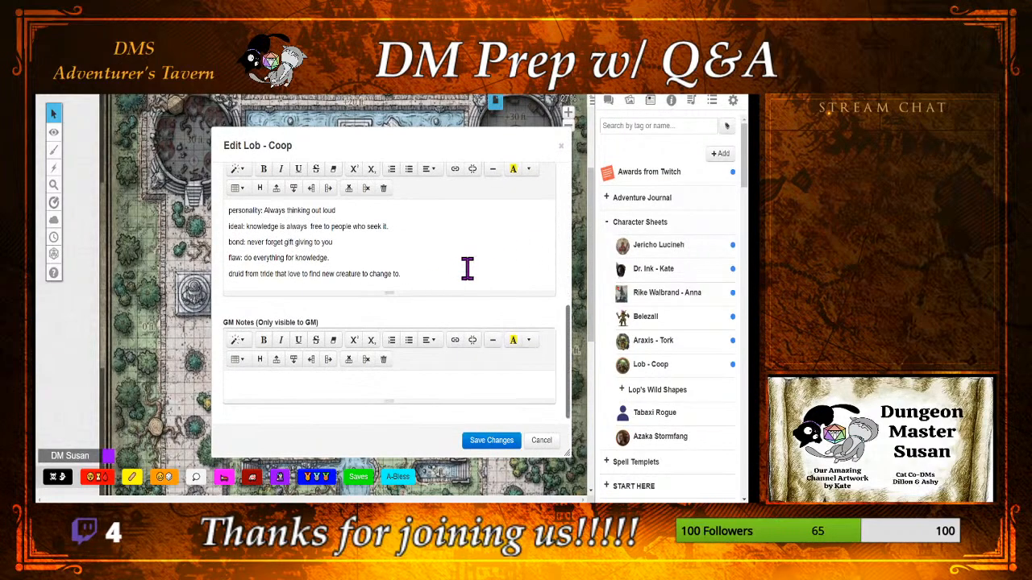
pyautogui.scroll(-1, 482, 371)
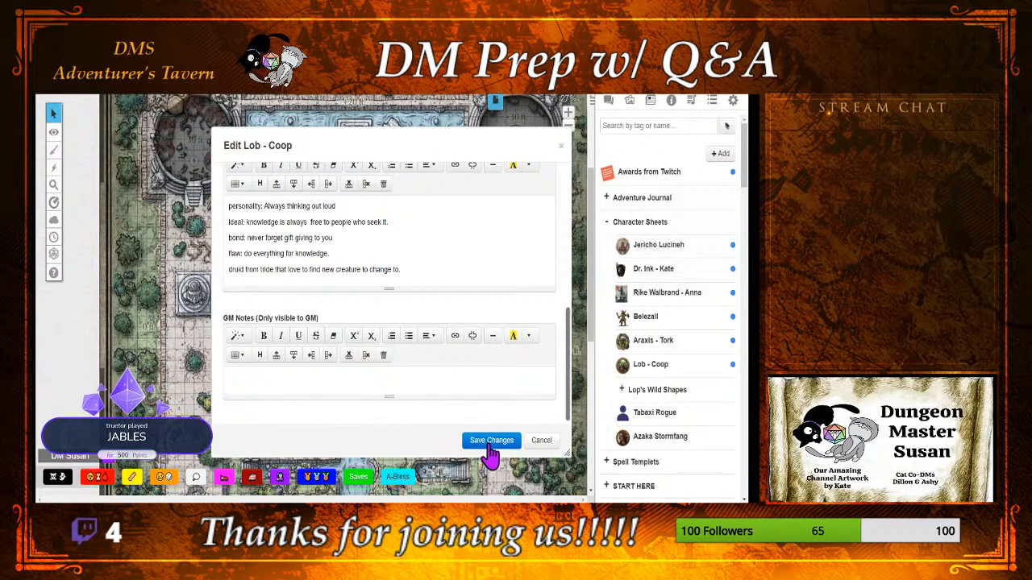
pyautogui.click(491, 442)
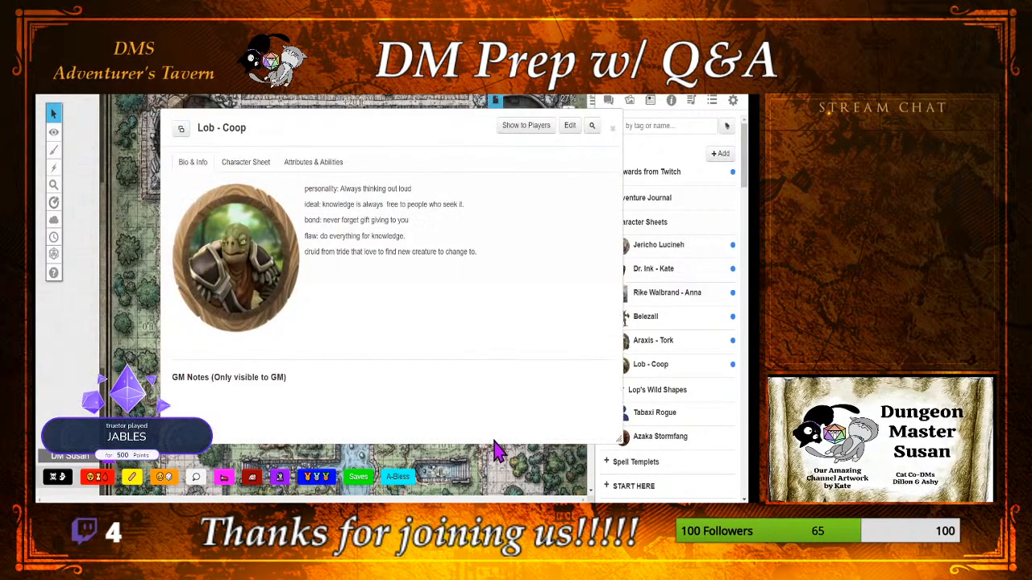
pyautogui.click(613, 129)
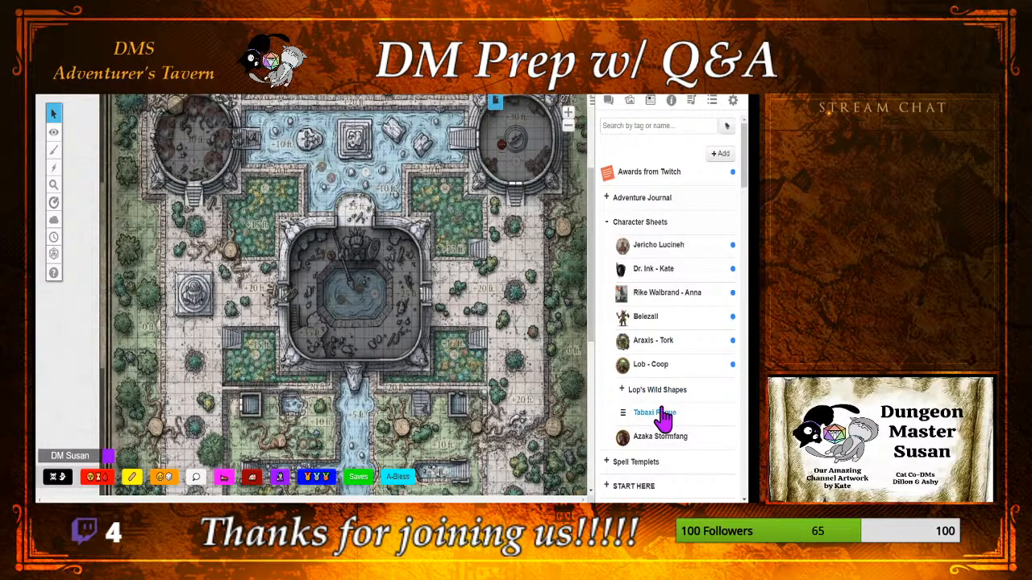
# Step: Look through the creatures in the Lop's Wild Shapes folder and collapse it again
pyautogui.click(622, 391)
pyautogui.scroll(-5, 601, 391)
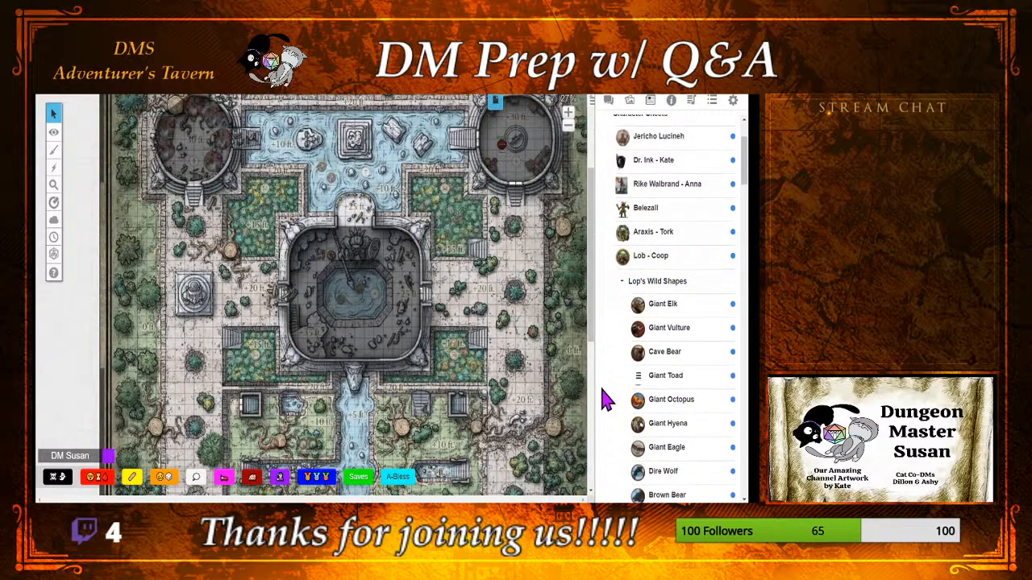
pyautogui.scroll(-5, 602, 399)
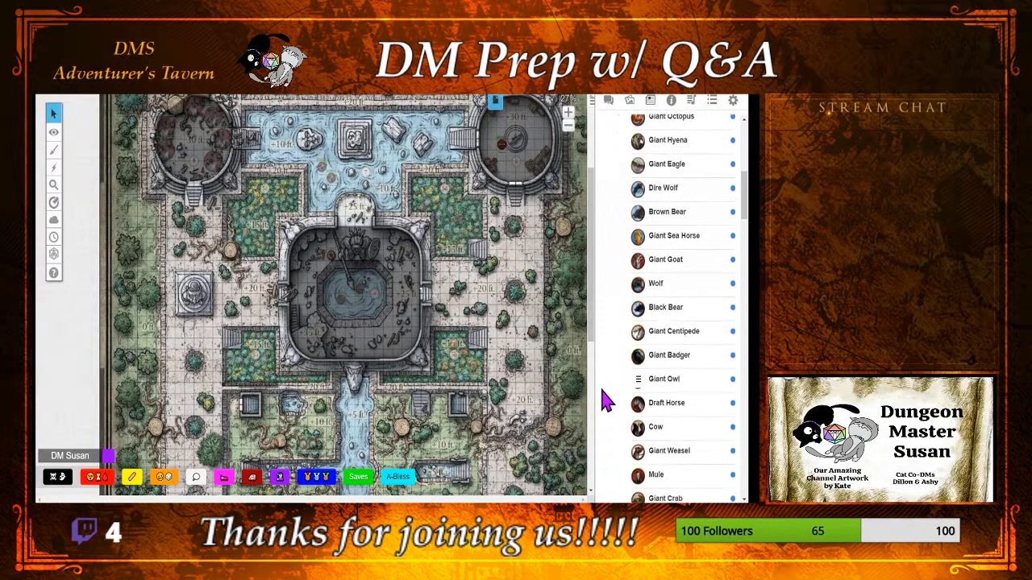
pyautogui.scroll(8, 604, 403)
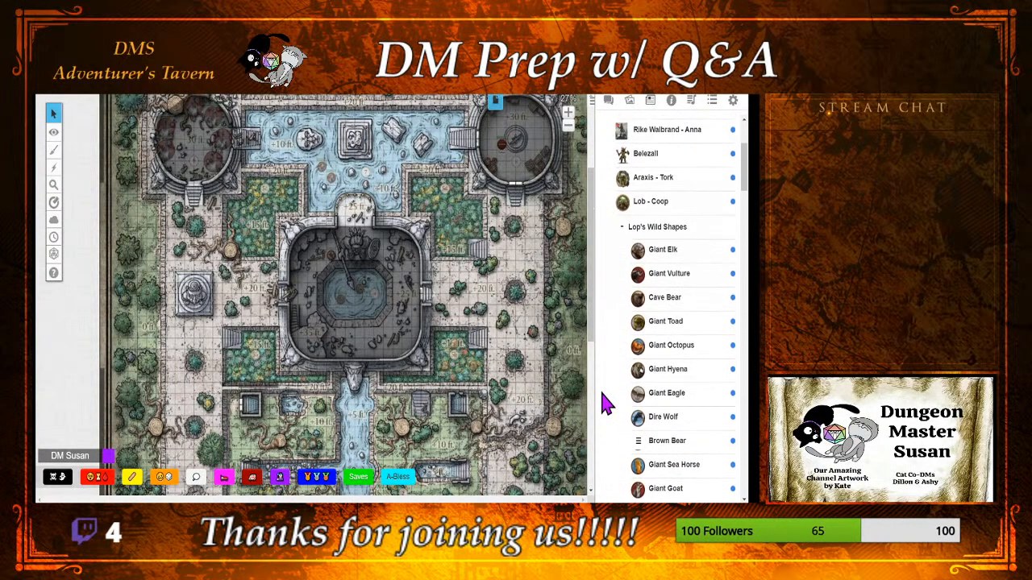
pyautogui.click(622, 228)
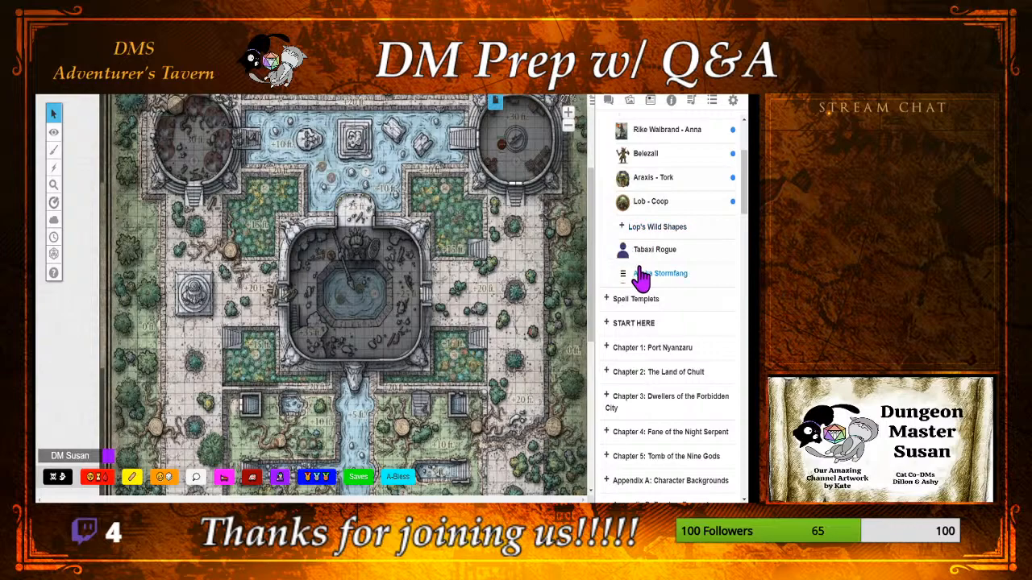
# Step: Give DMS AT edit and control rights over the Giant Elk in Lop's Wild Shapes and save the changes
pyautogui.click(664, 229)
pyautogui.click(664, 254)
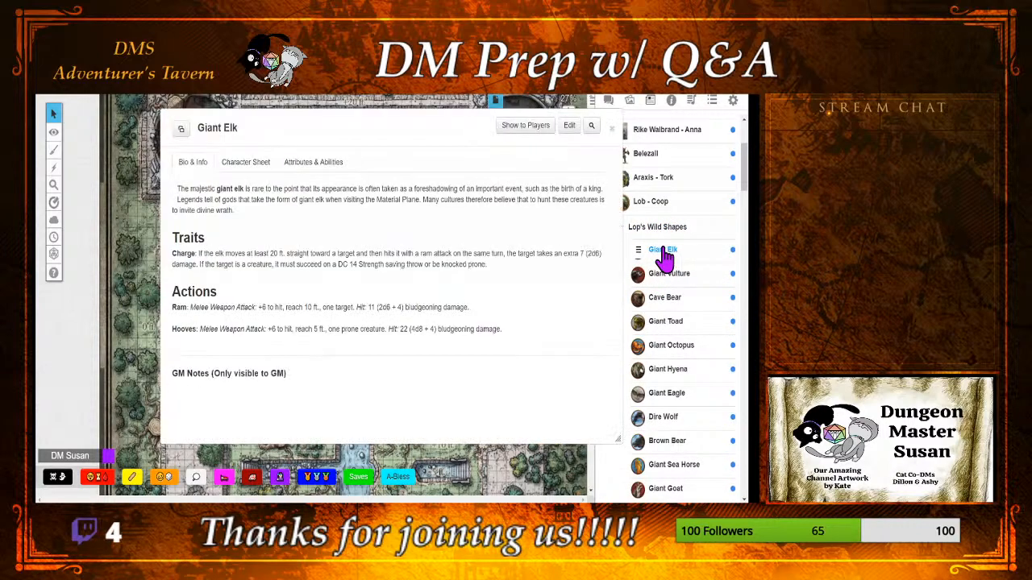
pyautogui.click(570, 127)
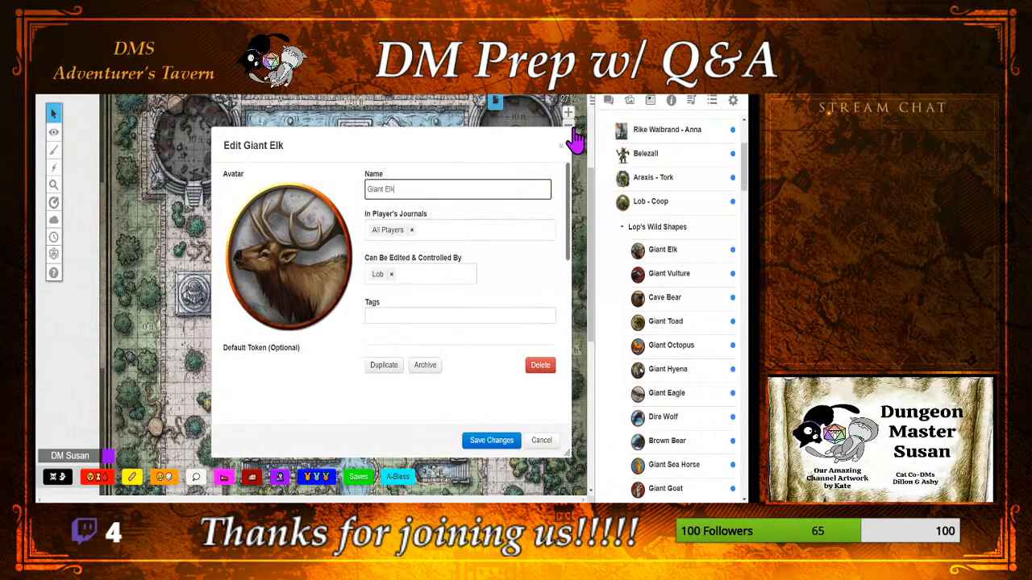
pyautogui.click(435, 278)
pyautogui.click(420, 326)
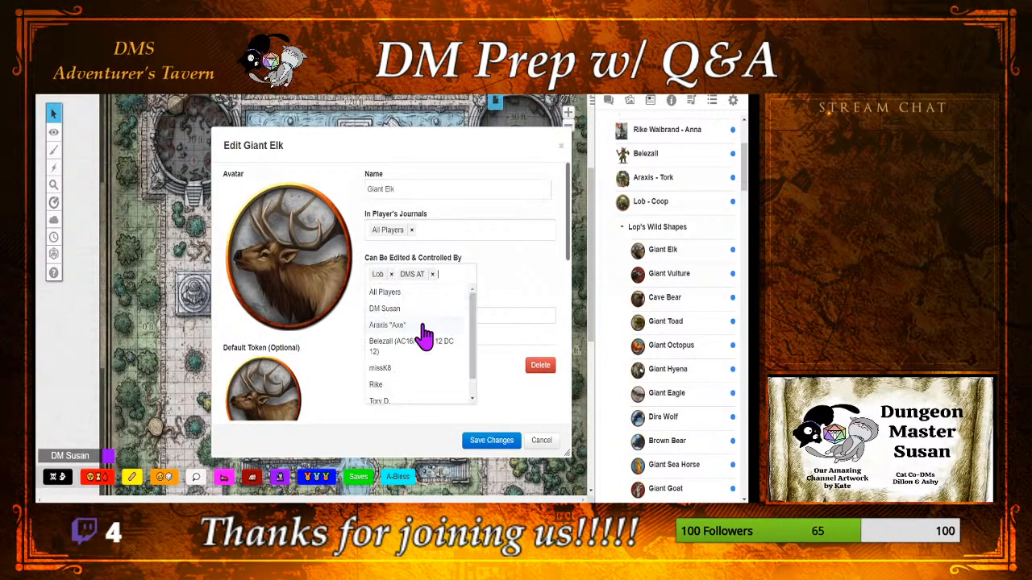
pyautogui.click(469, 442)
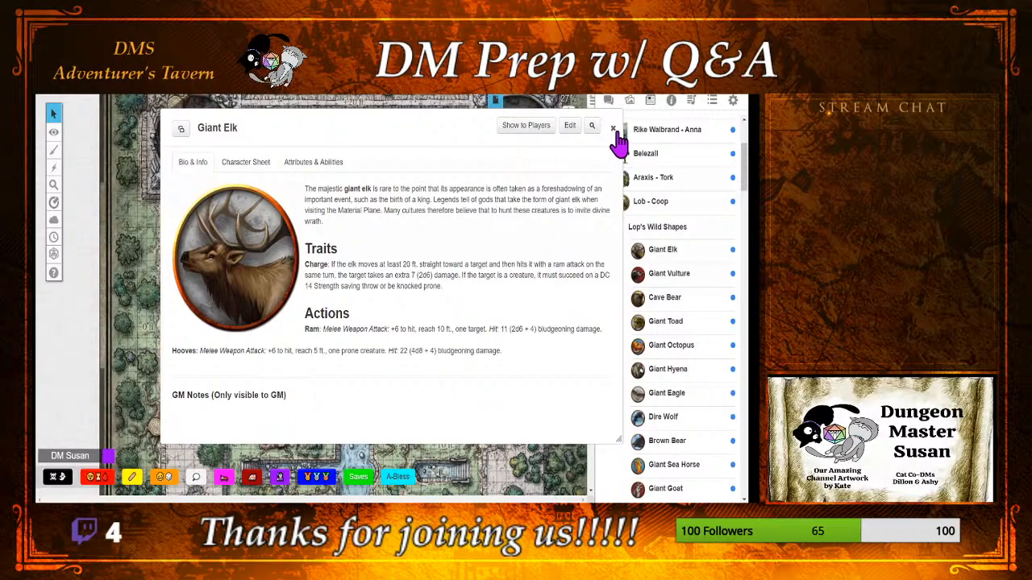
# Step: Examine the Giant Elk's character sheet and the Giant Vulture's bio, closing each one
pyautogui.click(251, 164)
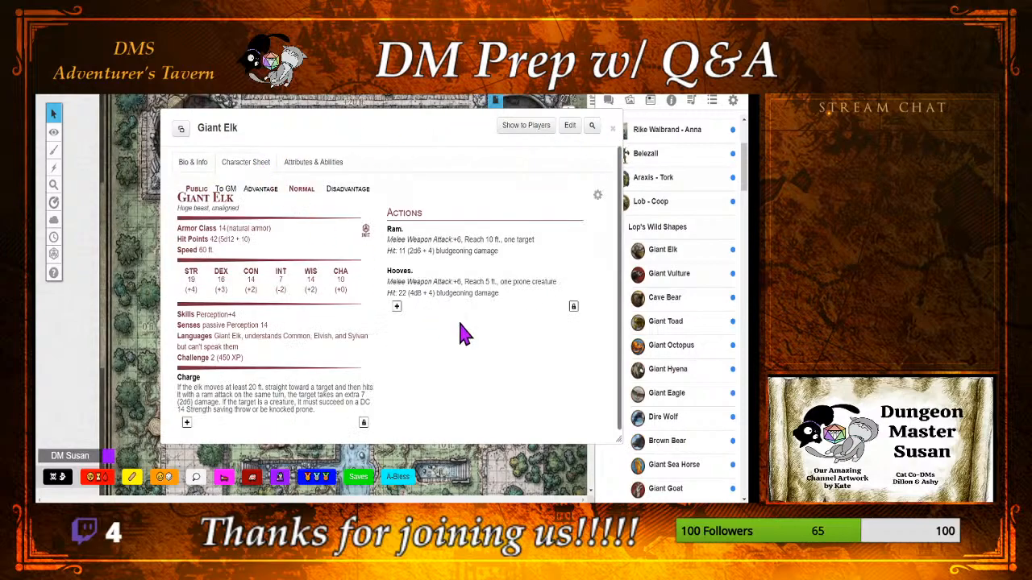
pyautogui.scroll(-1, 461, 346)
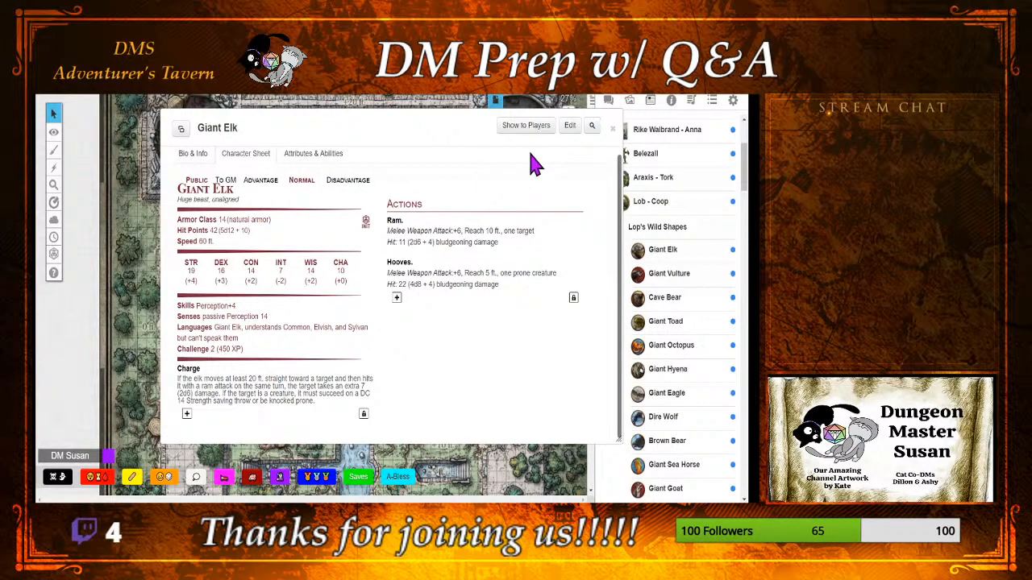
pyautogui.click(195, 155)
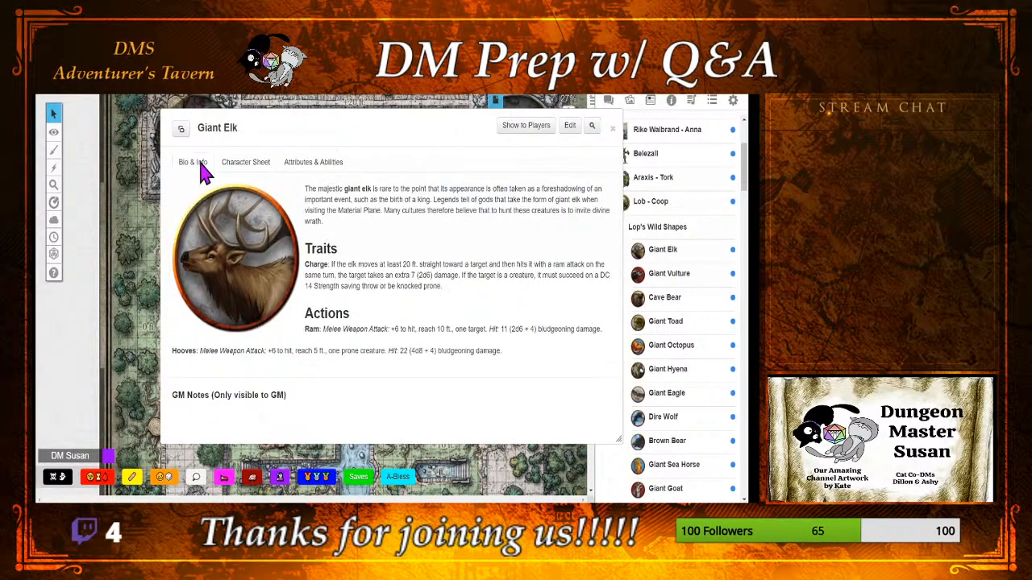
pyautogui.click(612, 130)
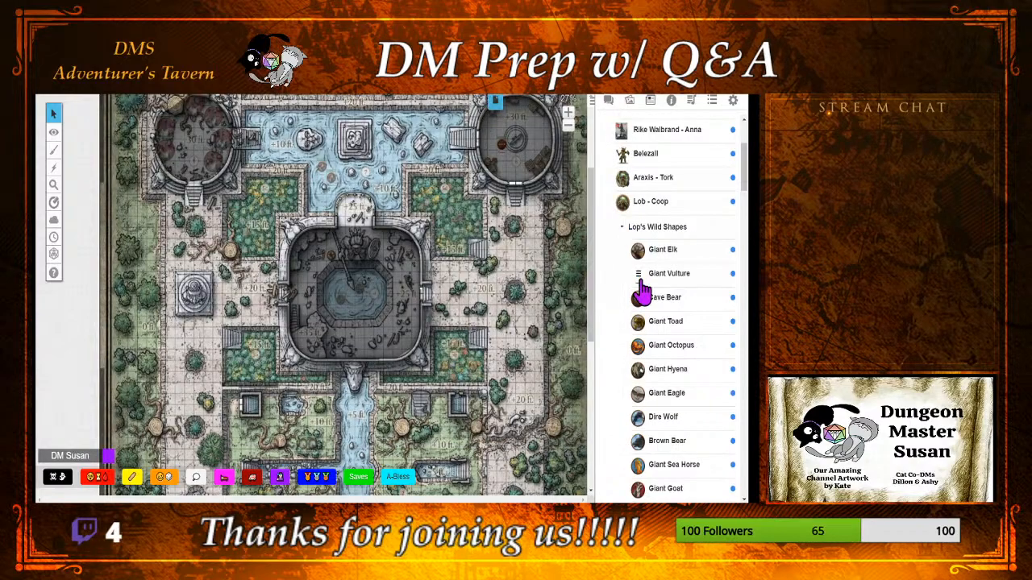
pyautogui.click(663, 276)
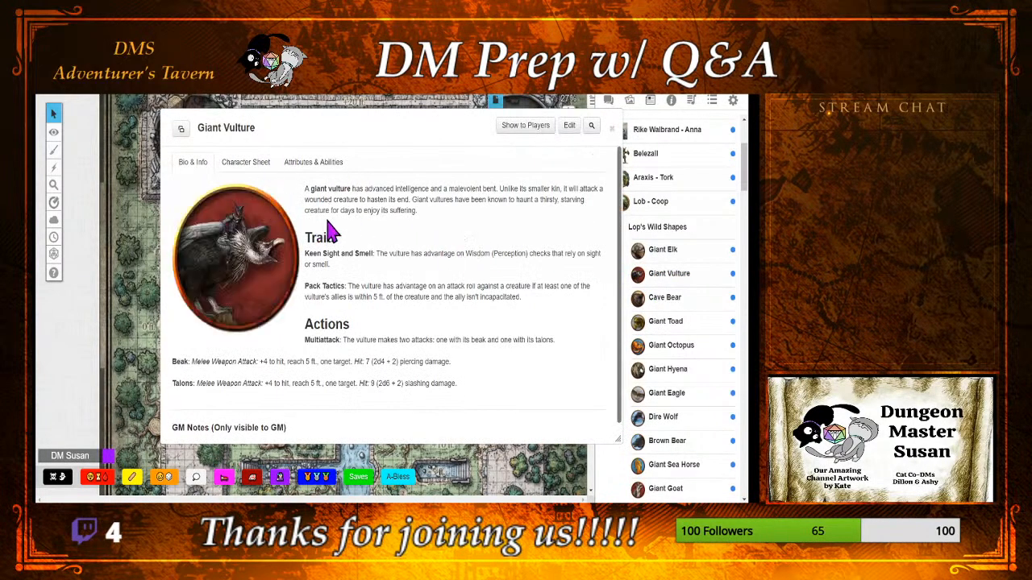
pyautogui.click(612, 130)
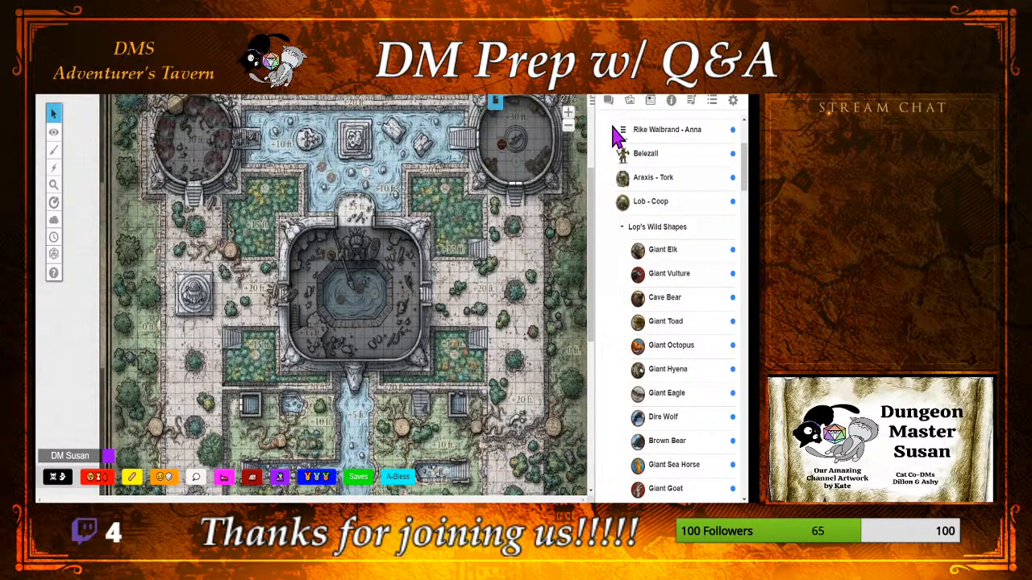
# Step: Open the Random Battle Map page and switch to the token layer
pyautogui.click(498, 112)
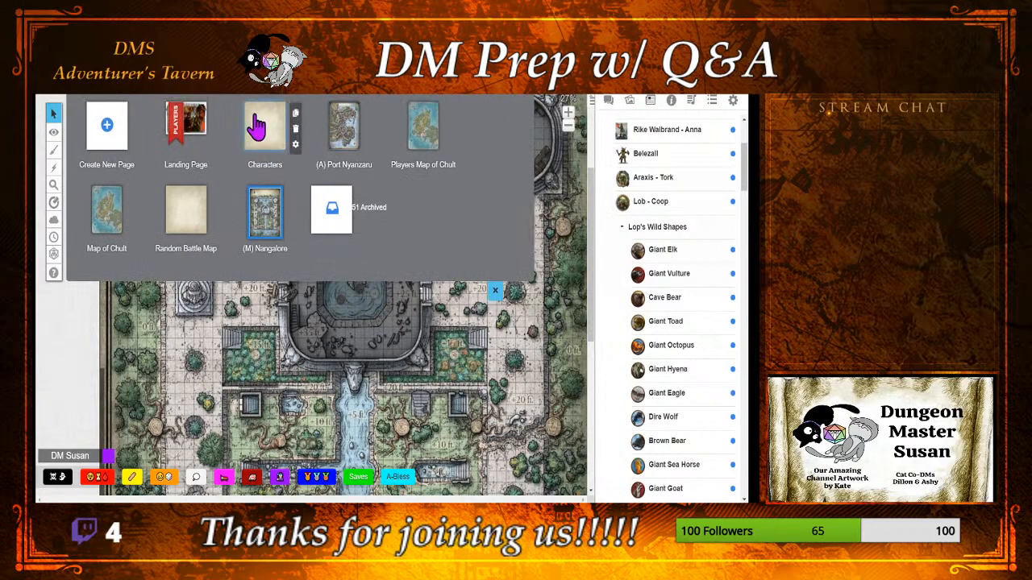
pyautogui.click(204, 211)
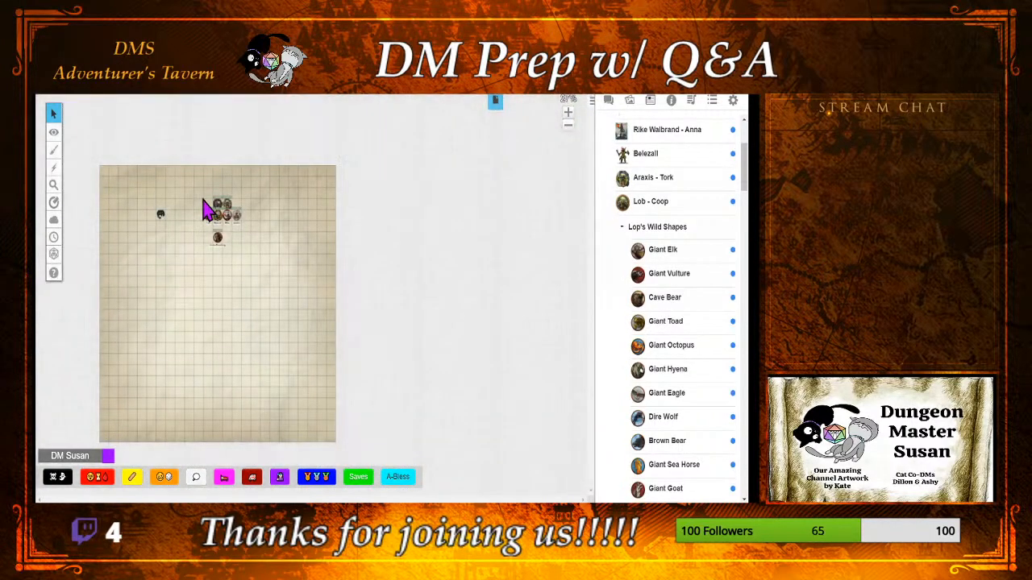
pyautogui.click(497, 105)
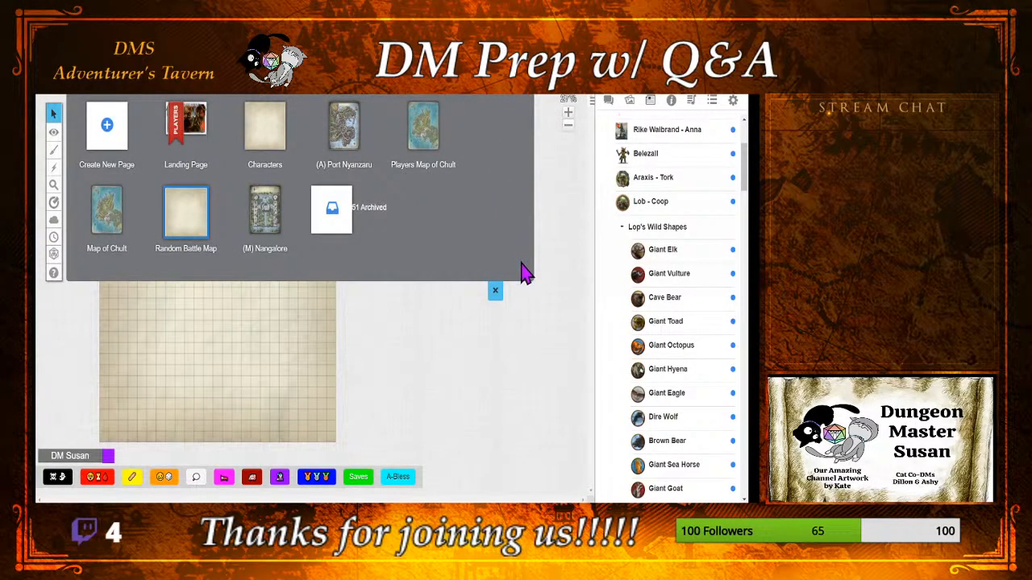
pyautogui.click(495, 290)
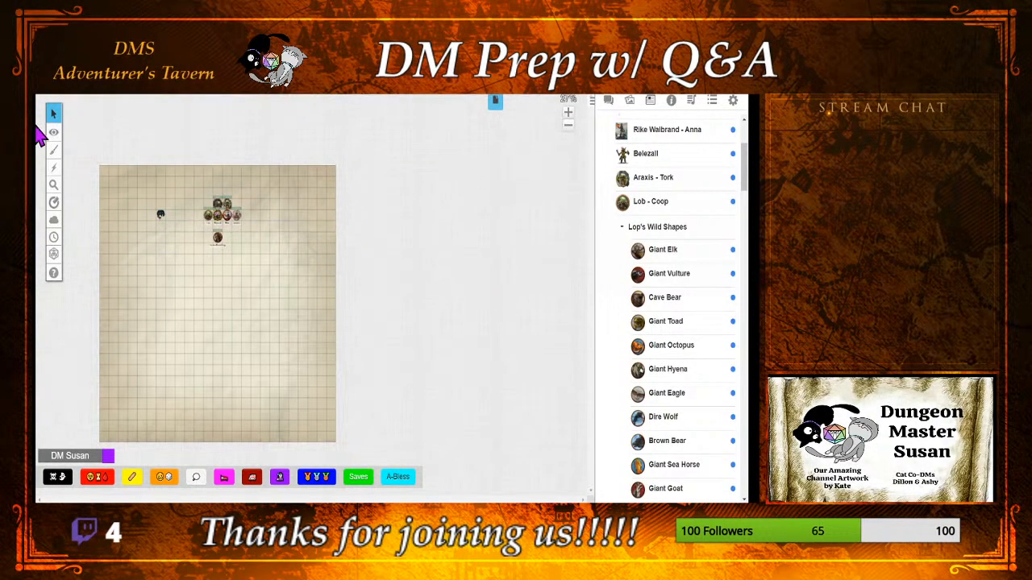
pyautogui.moveTo(53, 133)
pyautogui.click(85, 149)
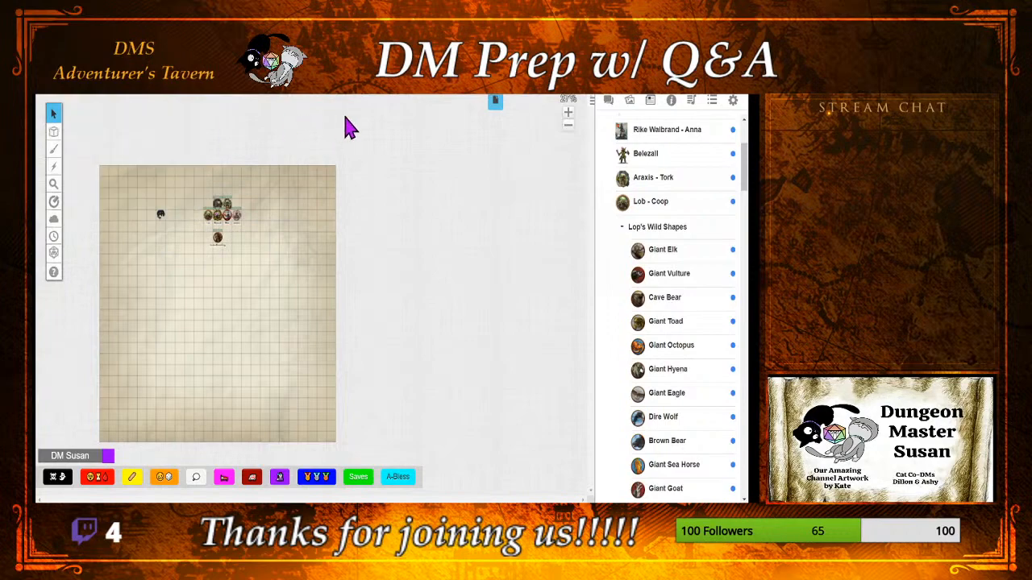
# Step: Create a new page, open it and place the Giant Elk's token near its upper-left corner
pyautogui.click(497, 106)
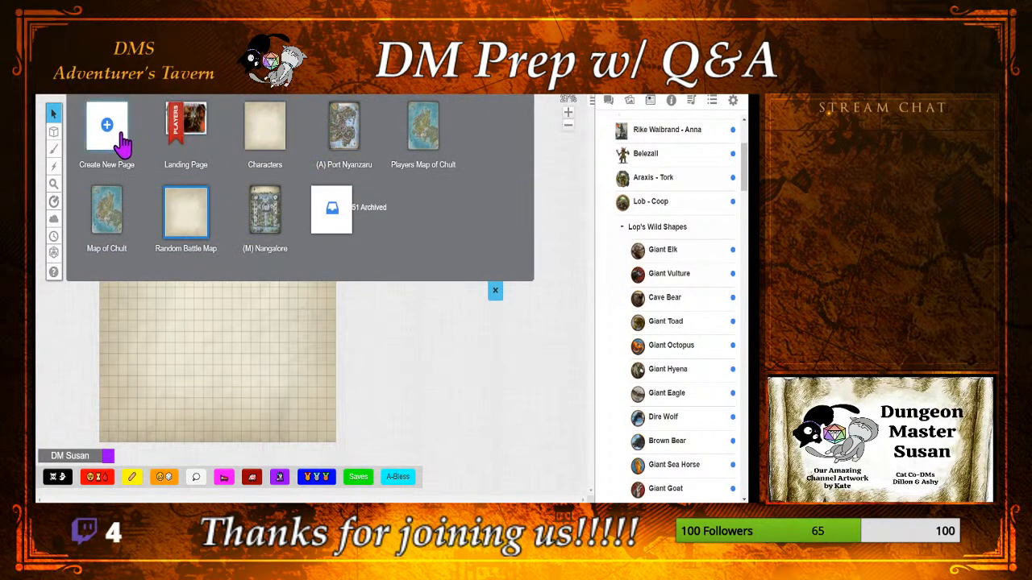
pyautogui.click(117, 142)
pyautogui.click(283, 211)
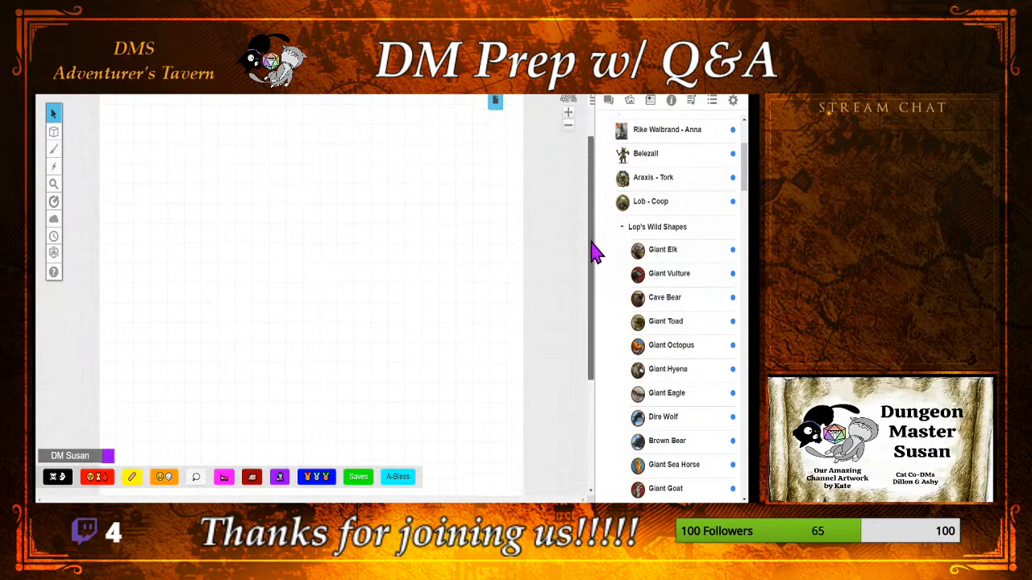
pyautogui.moveTo(661, 256); pyautogui.dragTo(193, 179)
pyautogui.click(194, 178)
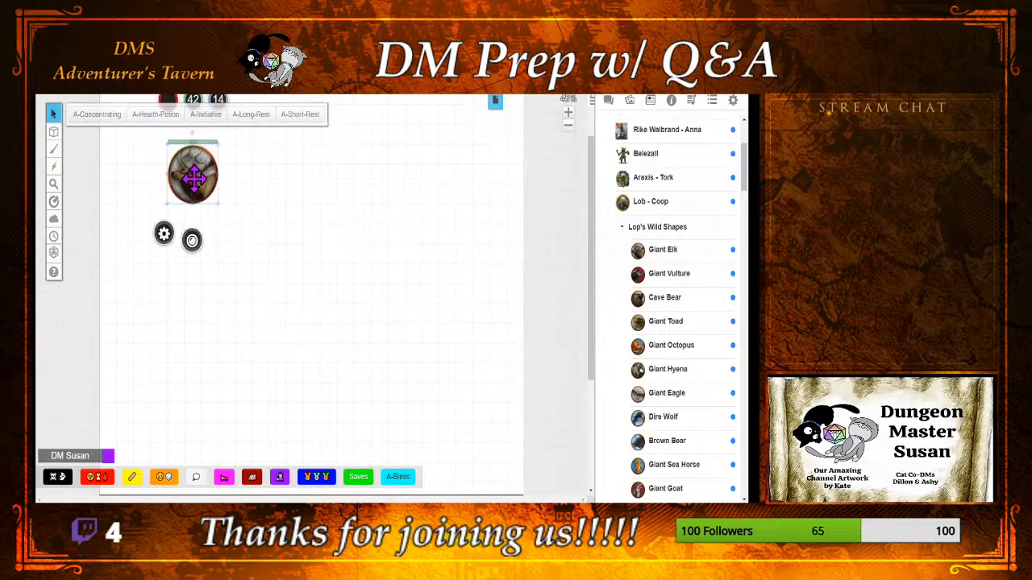
# Step: Turn on Vision in the Giant Elk token's updated dynamic lighting settings and save them
pyautogui.click(164, 234)
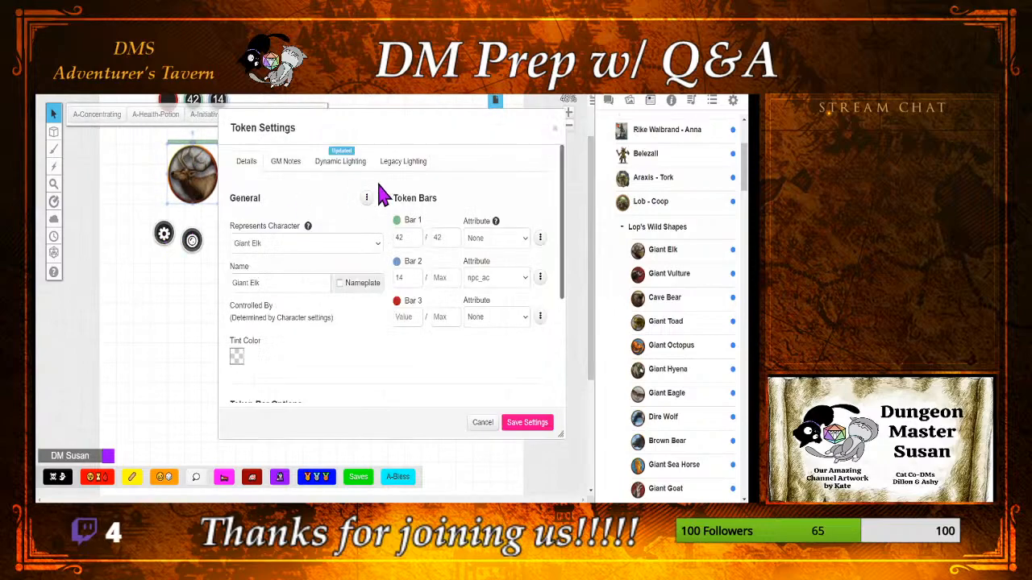
pyautogui.click(338, 168)
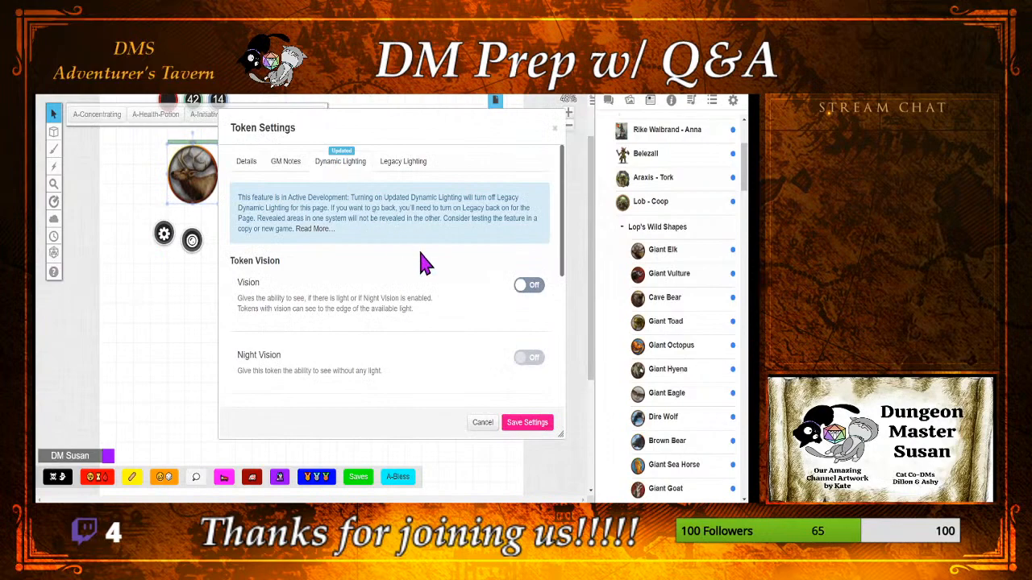
pyautogui.click(524, 290)
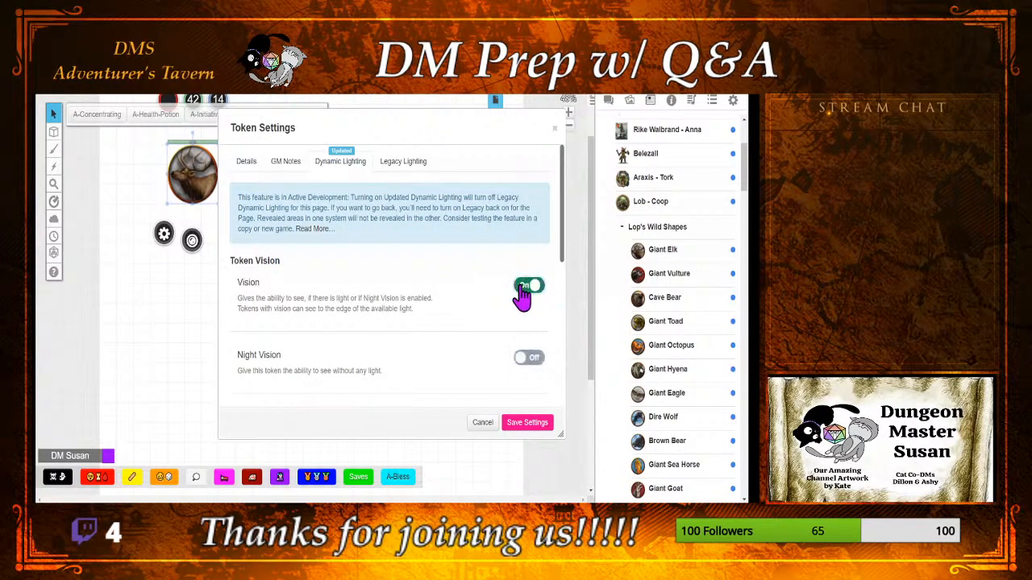
pyautogui.click(527, 423)
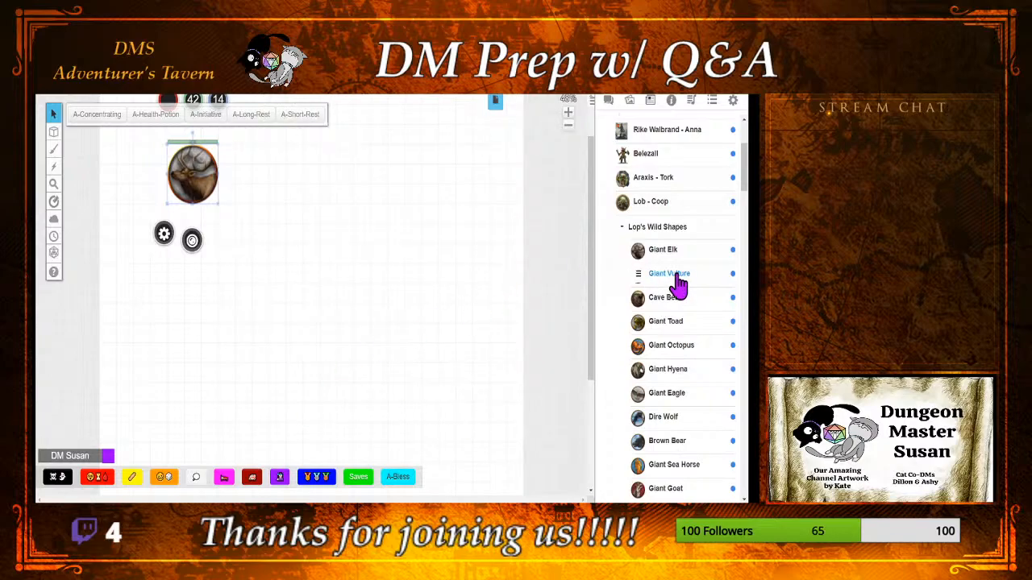
# Step: Open and minimise the Giant Elk's journal entry, rename its token as Lob and save the token settings
pyautogui.click(663, 250)
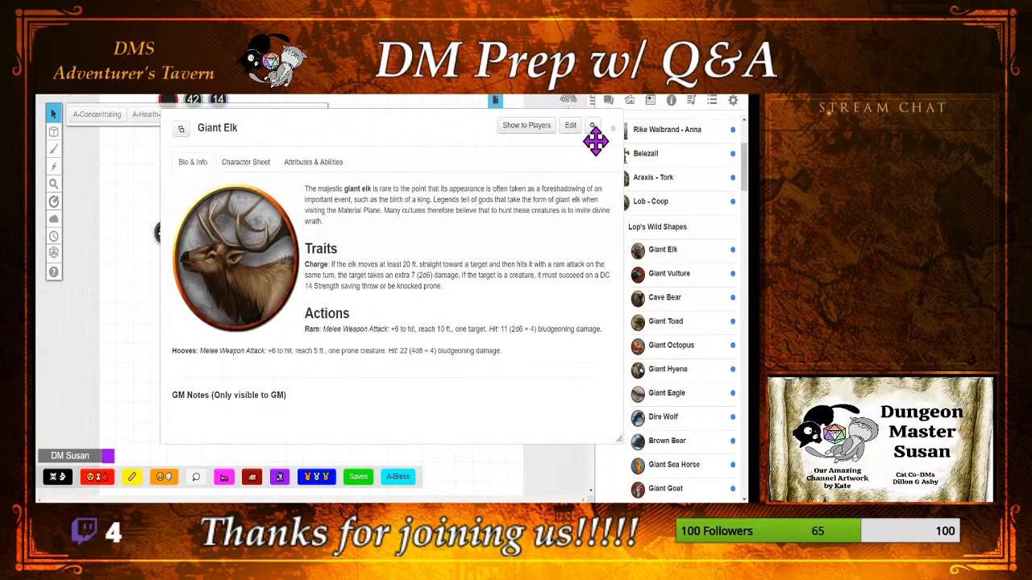
pyautogui.doubleClick(421, 131)
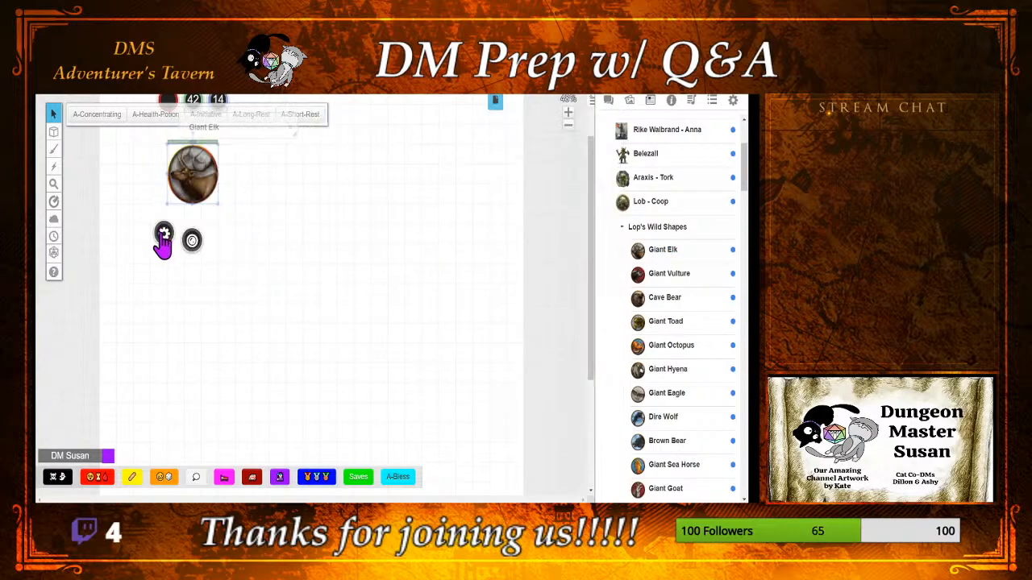
pyautogui.click(163, 234)
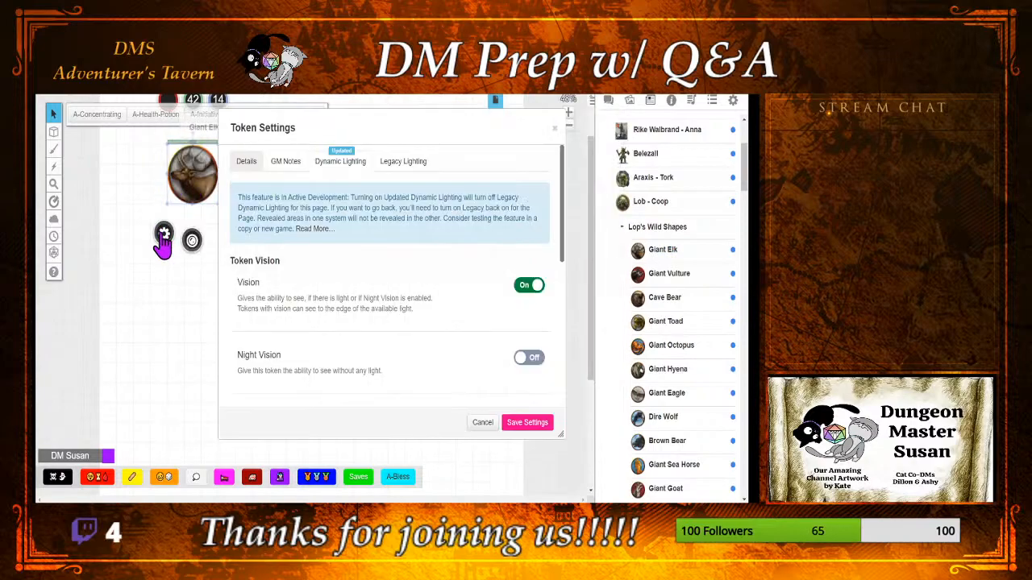
pyautogui.click(284, 163)
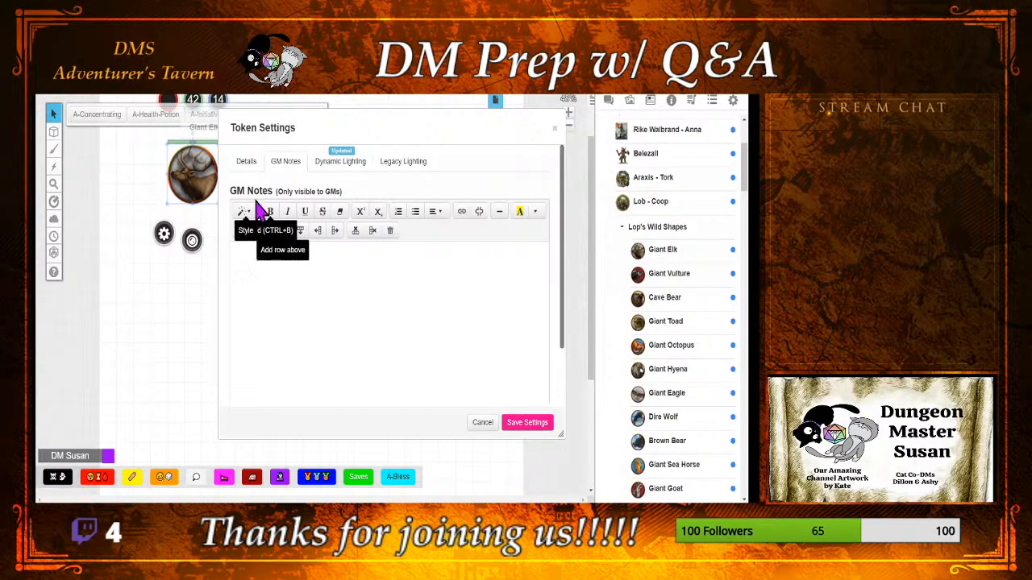
pyautogui.click(248, 164)
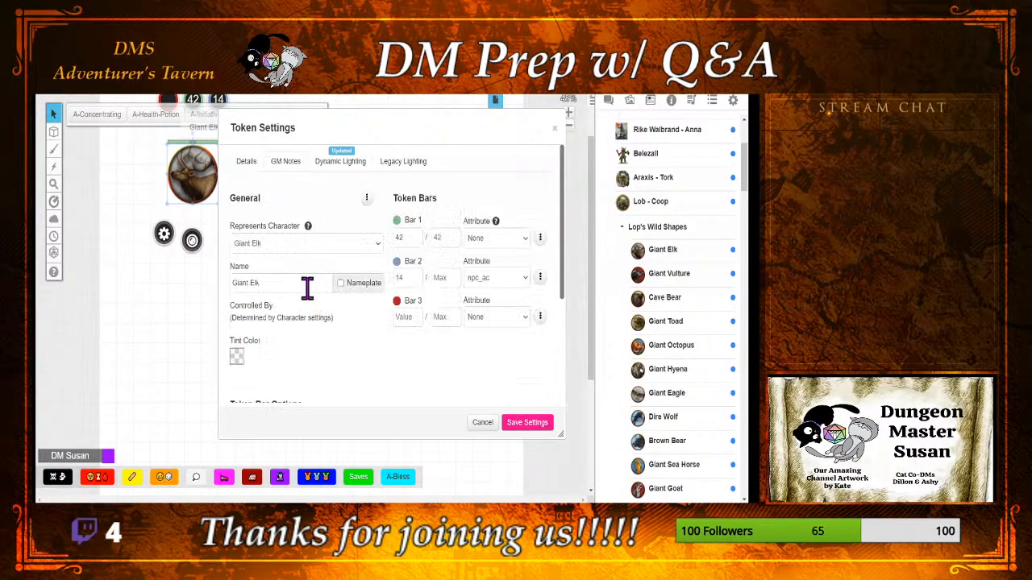
pyautogui.moveTo(305, 282); pyautogui.dragTo(152, 306)
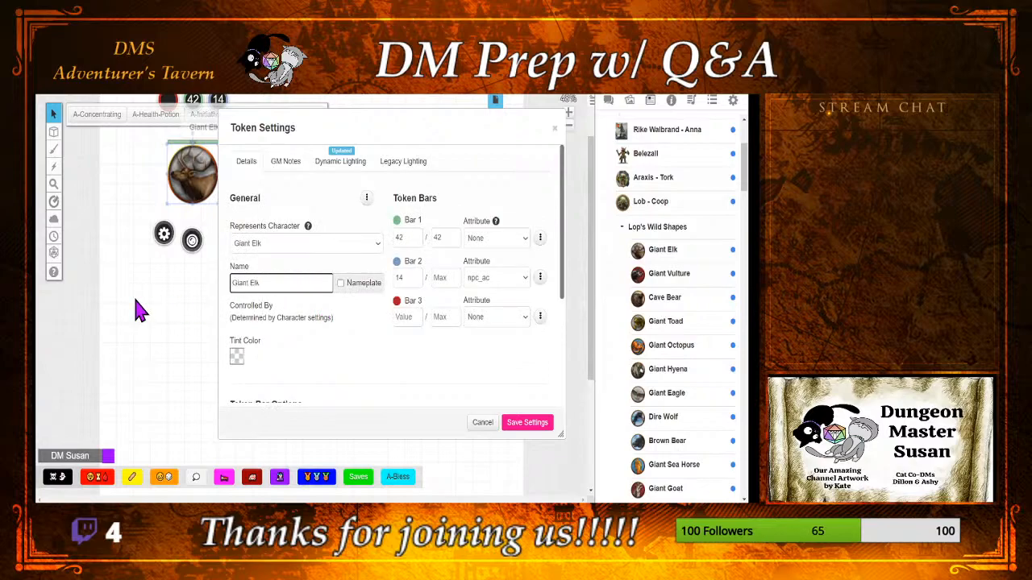
pyautogui.write('Lob -')
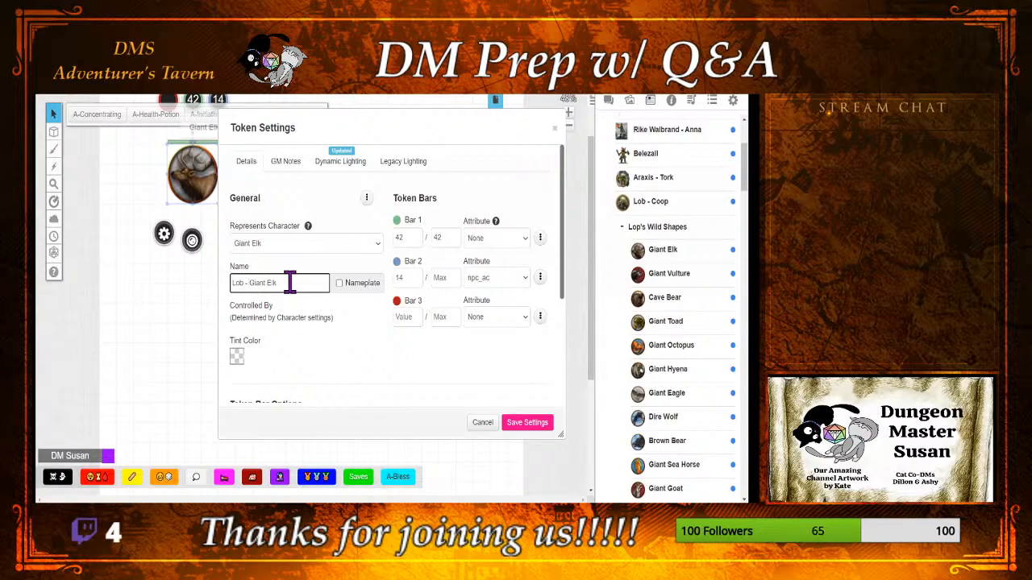
pyautogui.moveTo(289, 283); pyautogui.dragTo(239, 286)
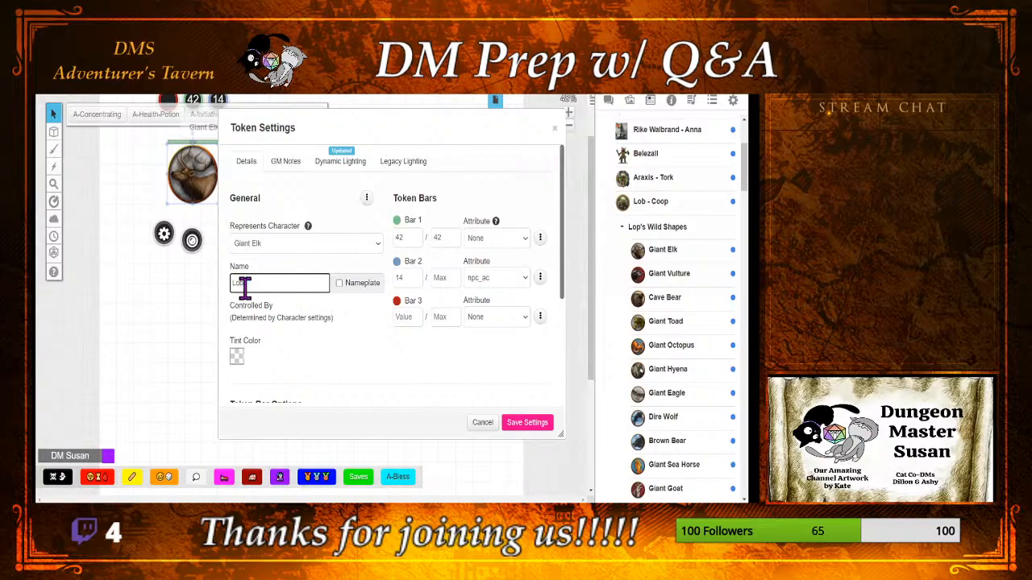
pyautogui.click(529, 426)
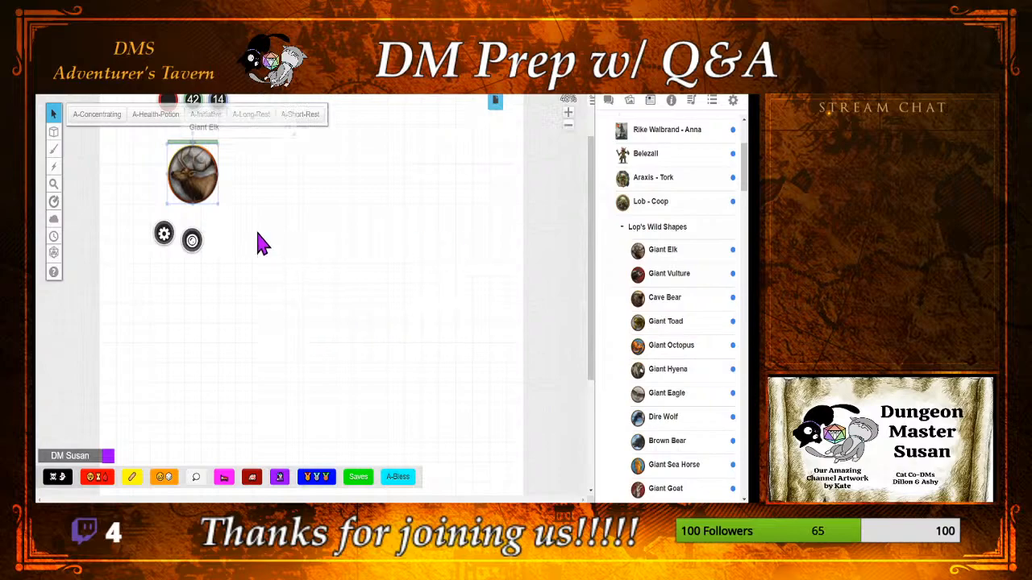
# Step: Rename the token as LobElk, enable its nameplate and let players see it as well as edit it
pyautogui.click(163, 234)
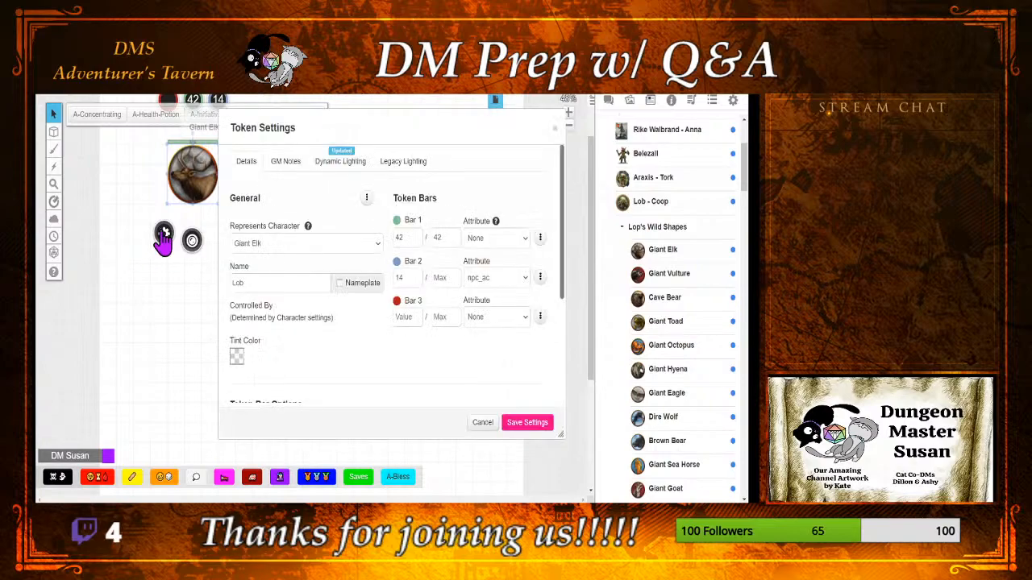
pyautogui.click(271, 289)
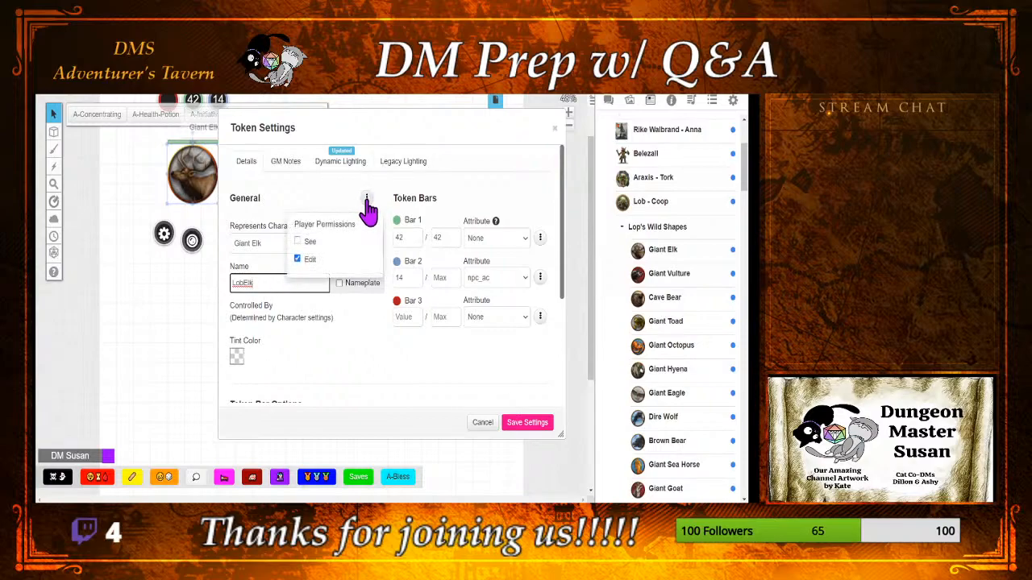
pyautogui.click(339, 283)
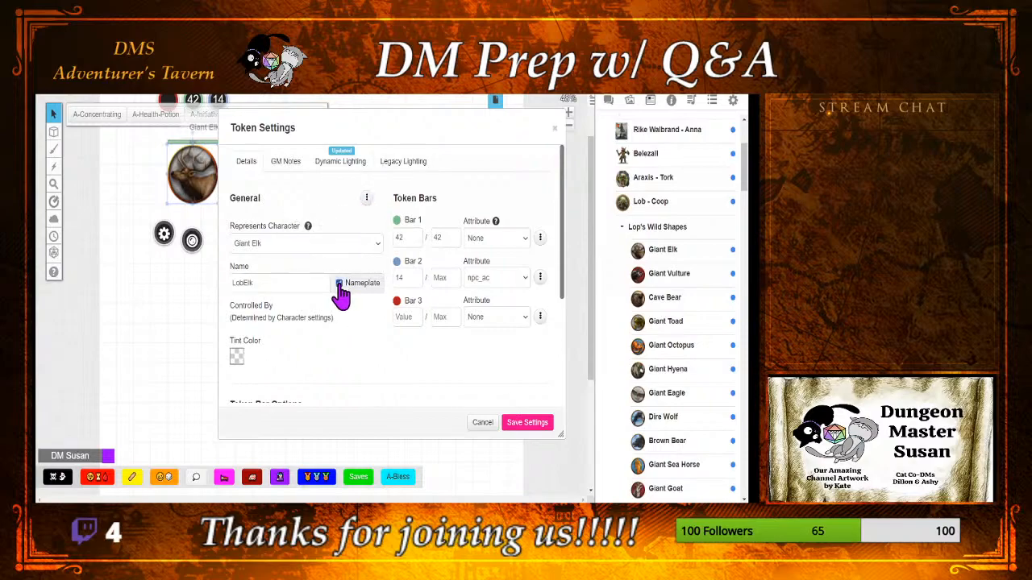
pyautogui.click(366, 197)
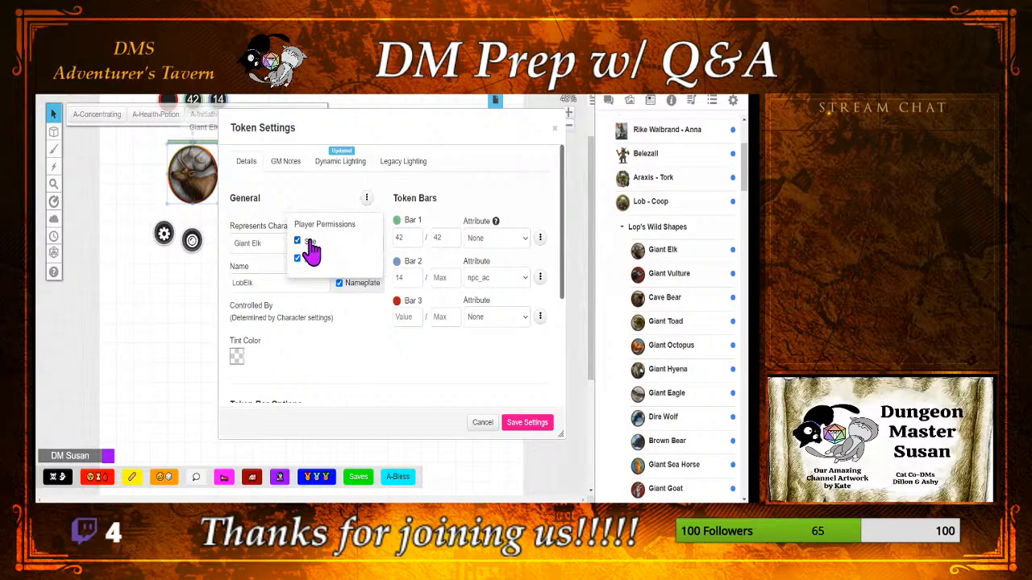
# Step: Link the LobElk token's Bar 1 to the hp attribute with a value of 42 and save the settings
pyautogui.click(425, 362)
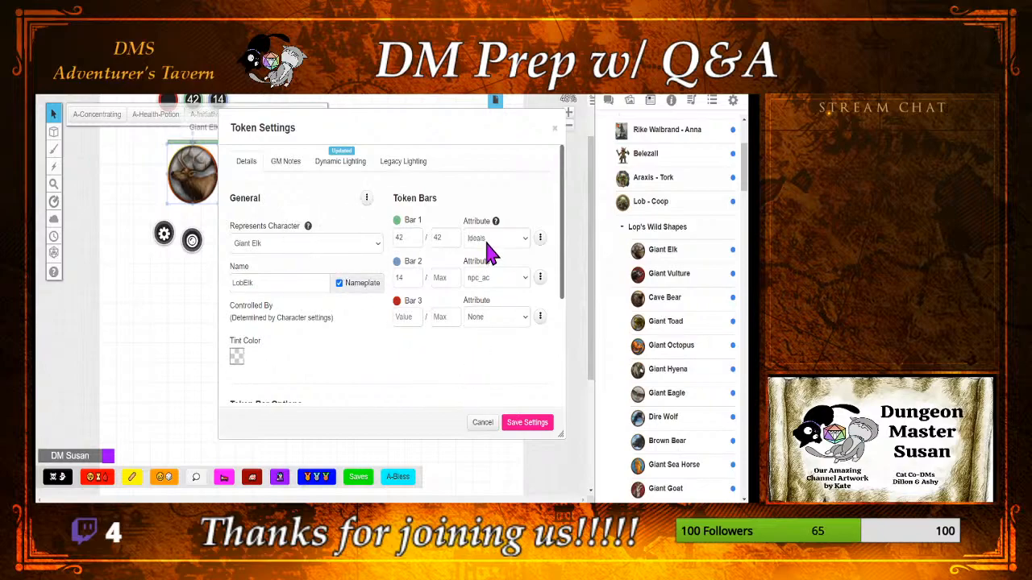
pyautogui.click(489, 387)
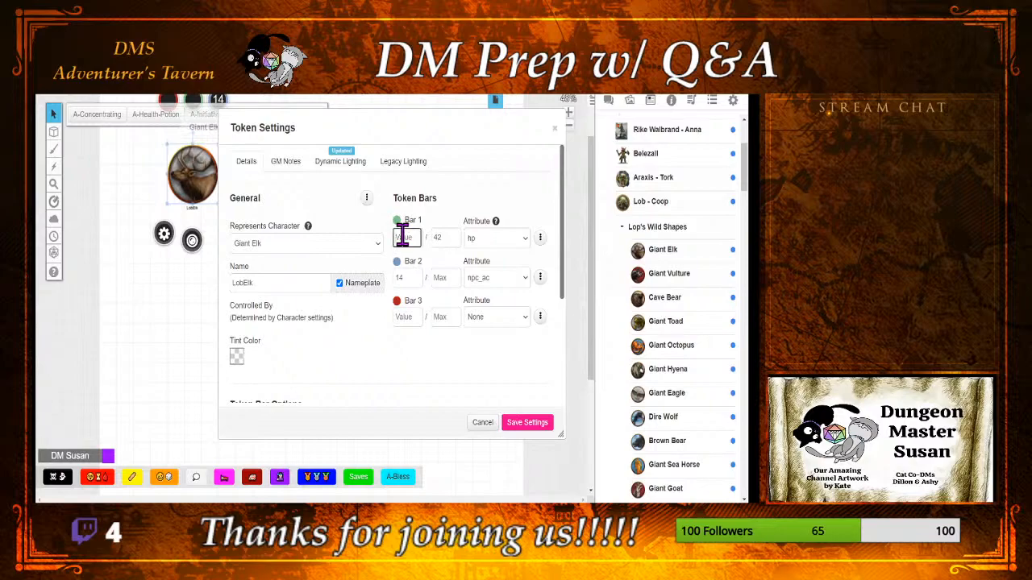
pyautogui.click(528, 423)
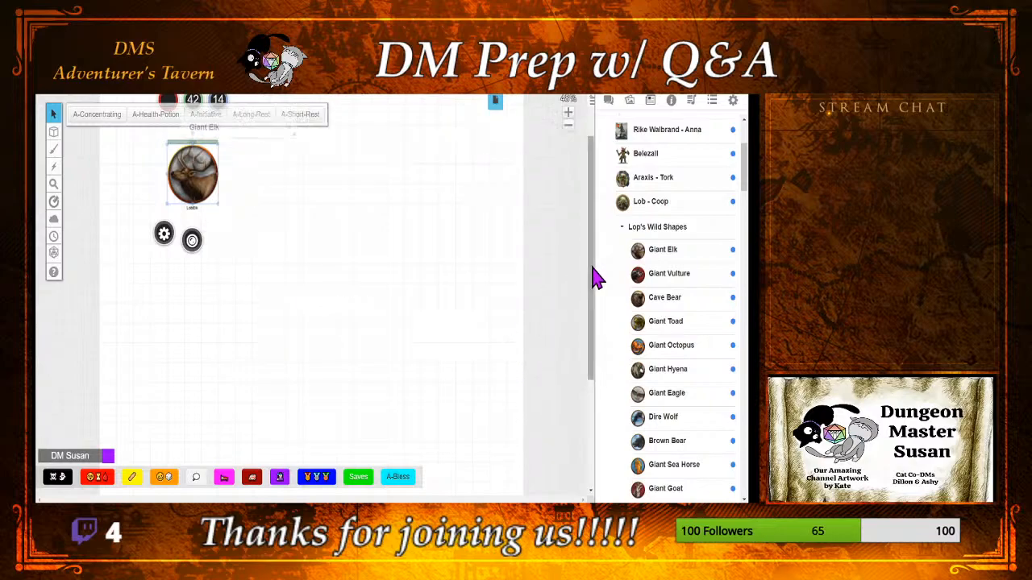
# Step: Replace the Giant Elk's default token with the selected LobElk token and save the character's changes
pyautogui.moveTo(591, 265); pyautogui.dragTo(593, 245)
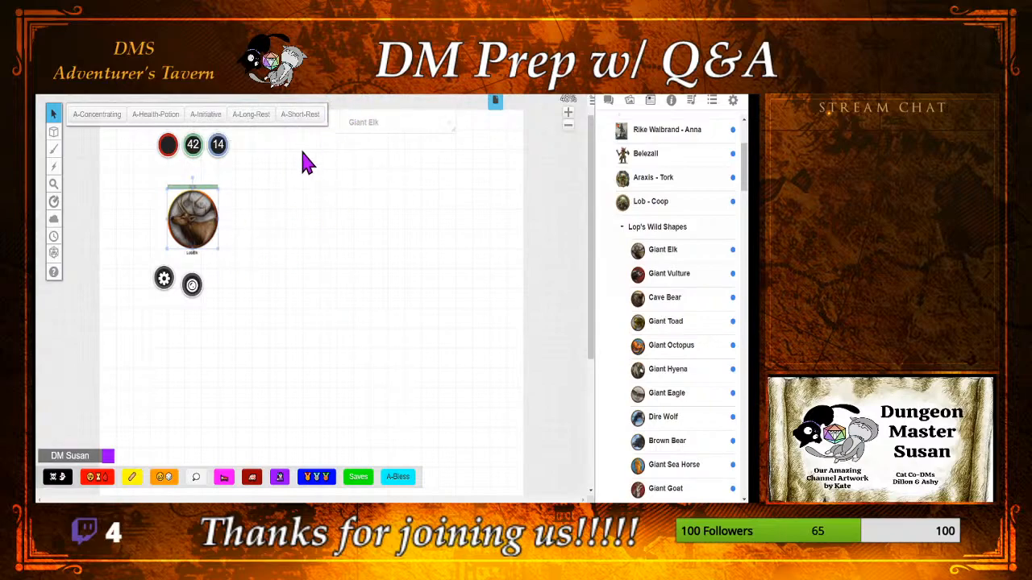
pyautogui.doubleClick(382, 123)
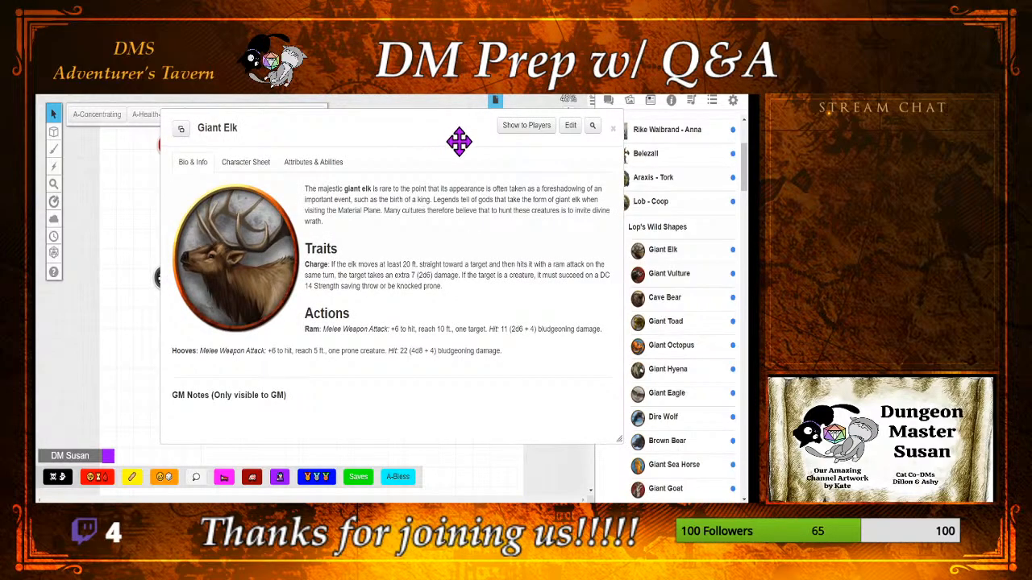
pyautogui.click(571, 126)
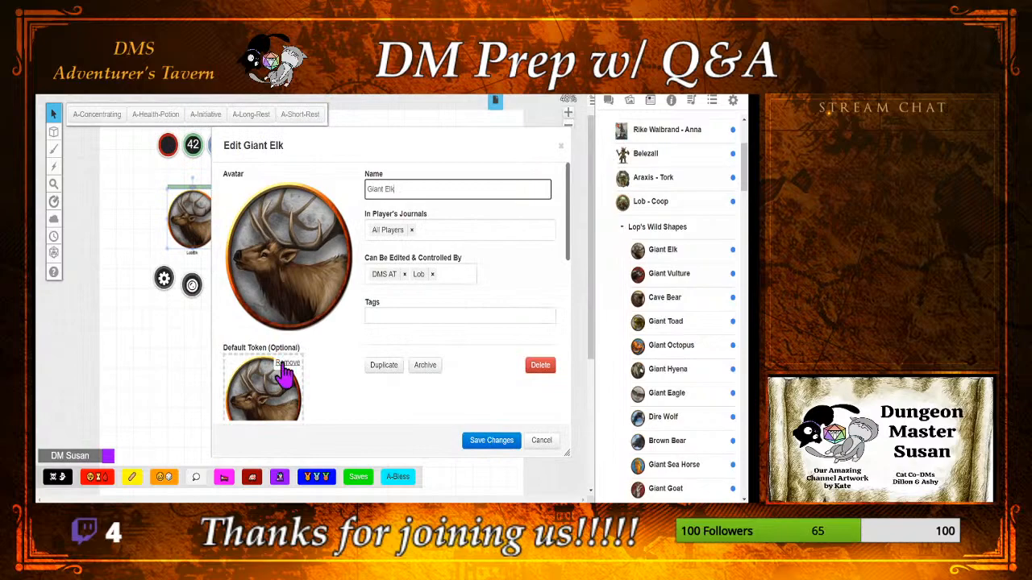
pyautogui.click(284, 364)
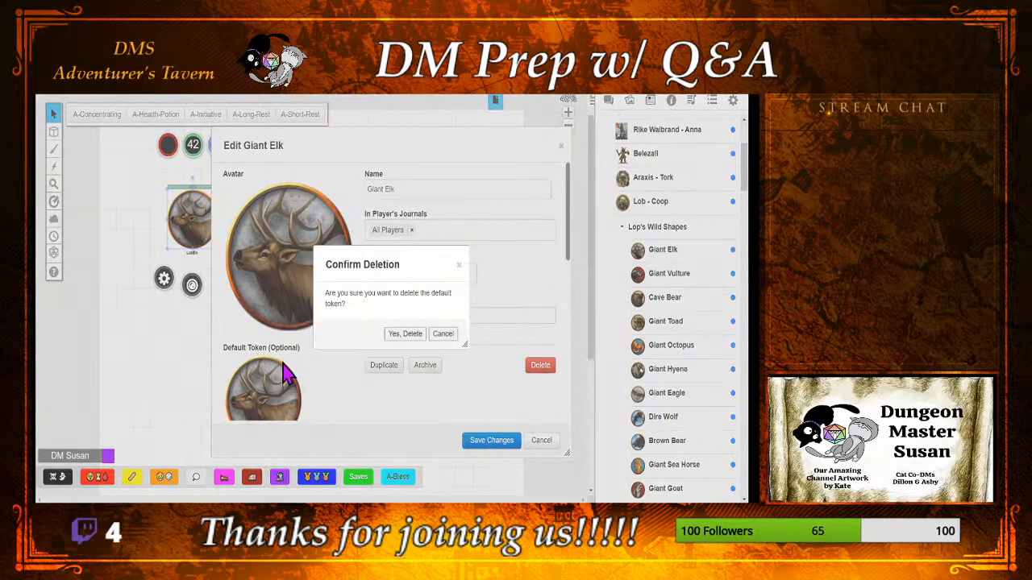
pyautogui.click(406, 336)
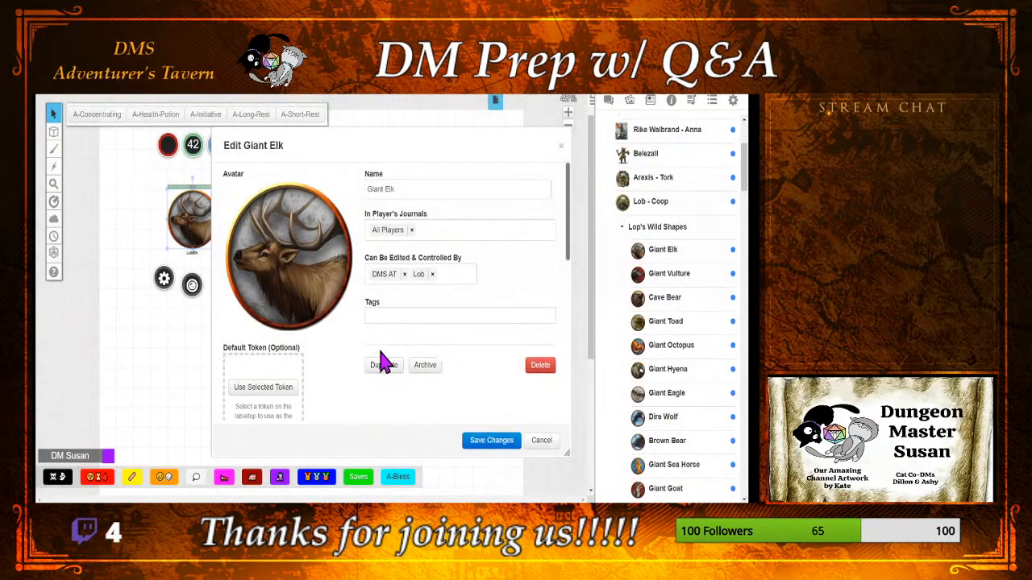
pyautogui.click(269, 390)
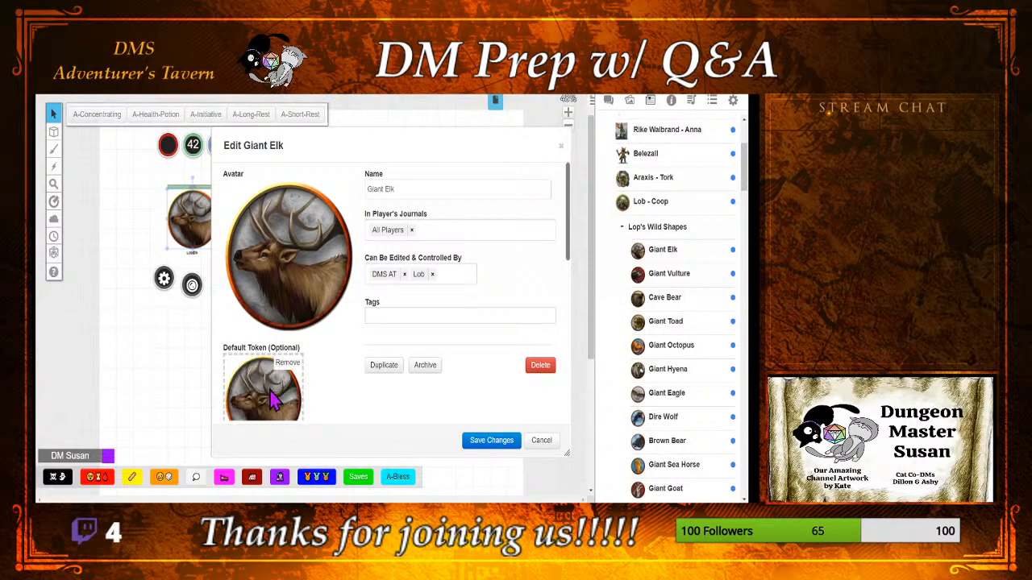
pyautogui.click(493, 444)
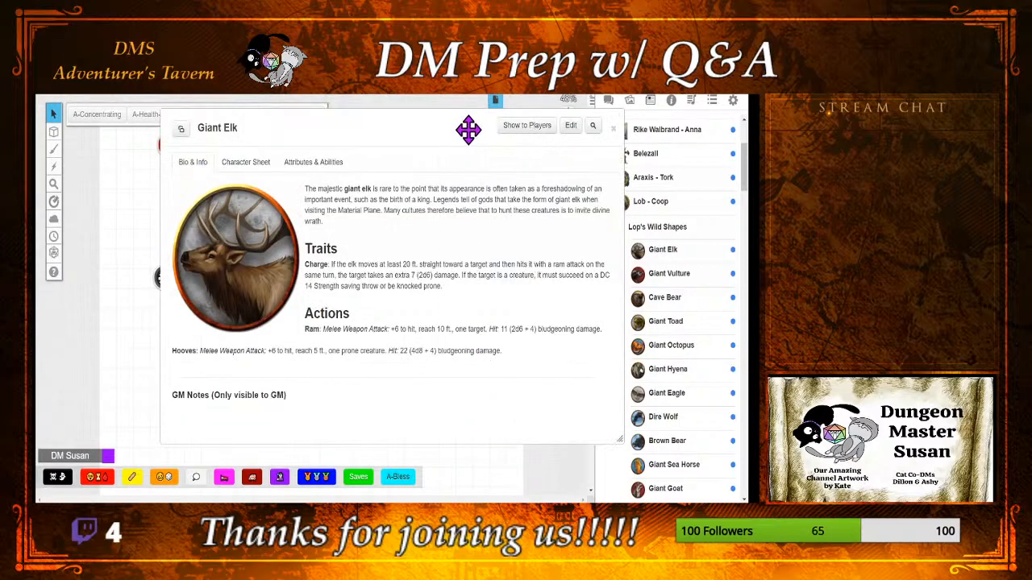
# Step: Close the Giant Elk's journal entry, place a second Giant Elk token on the map as a test and delete that copy
pyautogui.click(616, 133)
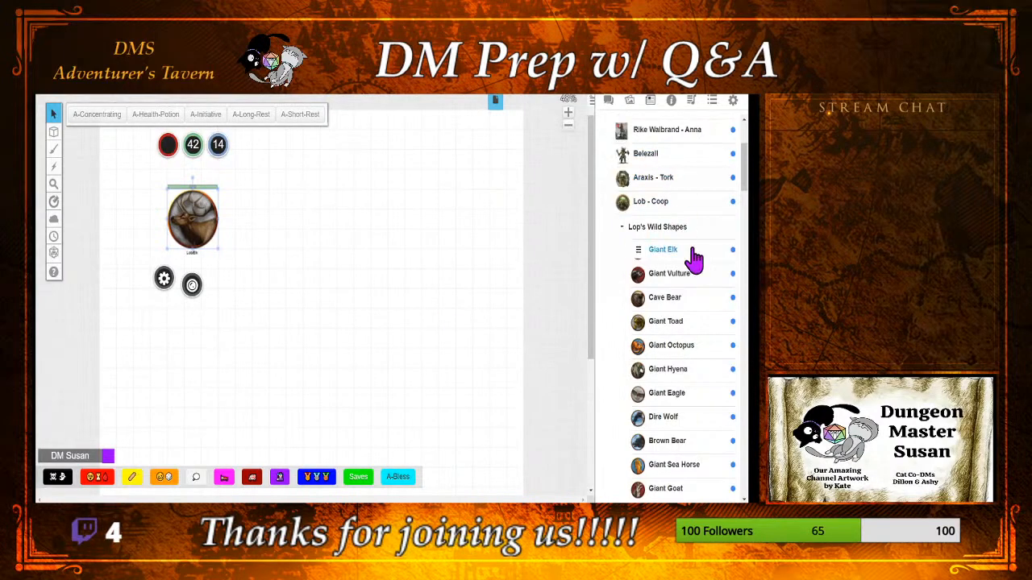
pyautogui.moveTo(669, 262); pyautogui.dragTo(289, 229)
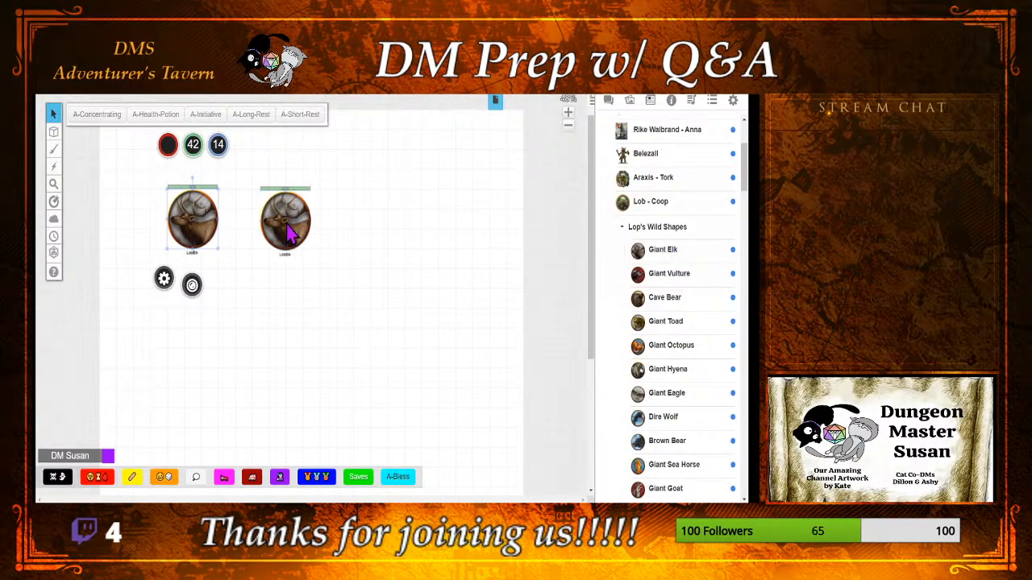
pyautogui.moveTo(325, 187); pyautogui.dragTo(231, 253)
pyautogui.press('Delete')
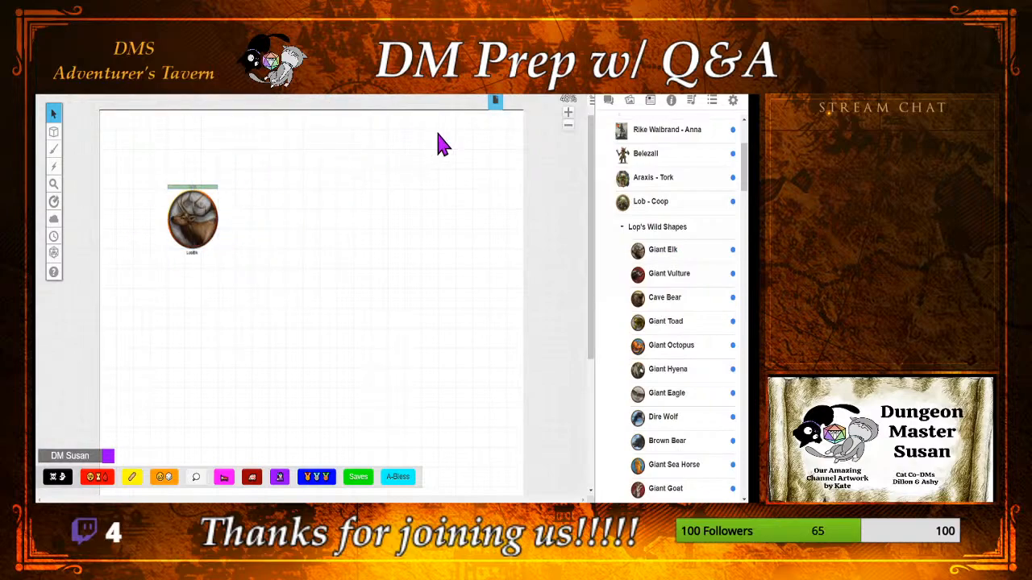
# Step: Place a Giant Vulture token beside the elk, enable its nameplate and let players see and edit it
pyautogui.moveTo(676, 276); pyautogui.dragTo(268, 212)
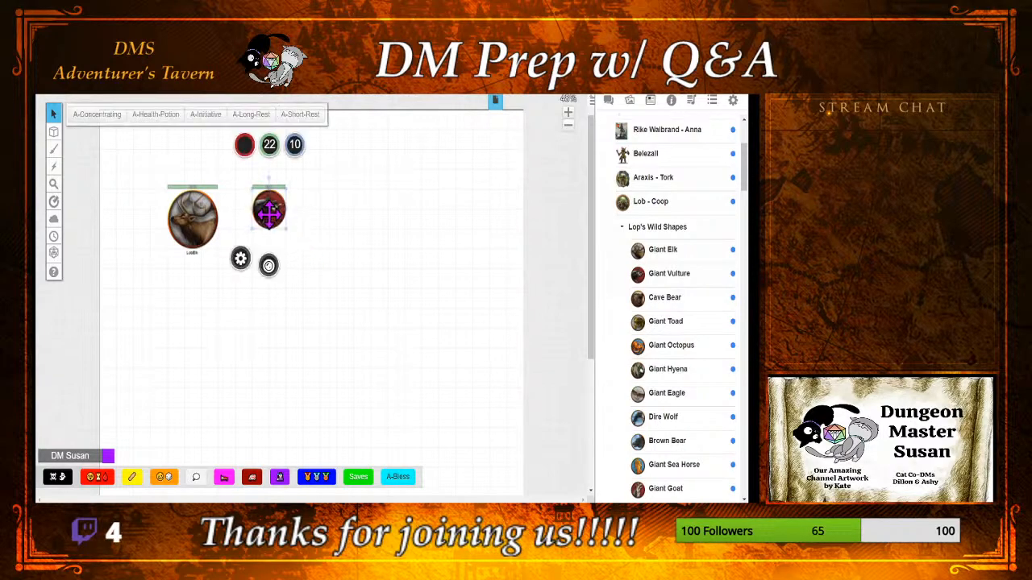
pyautogui.click(240, 260)
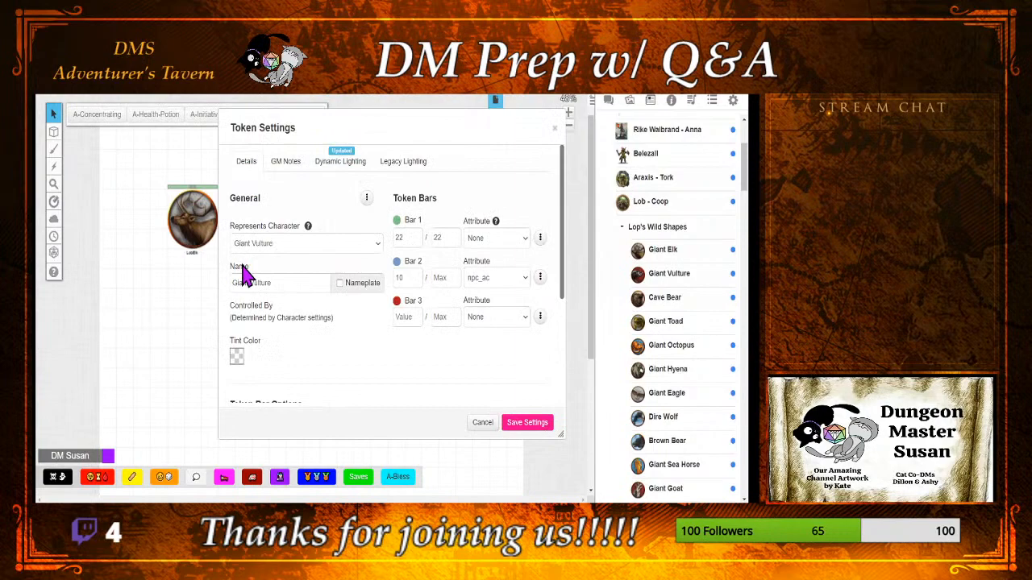
pyautogui.click(339, 283)
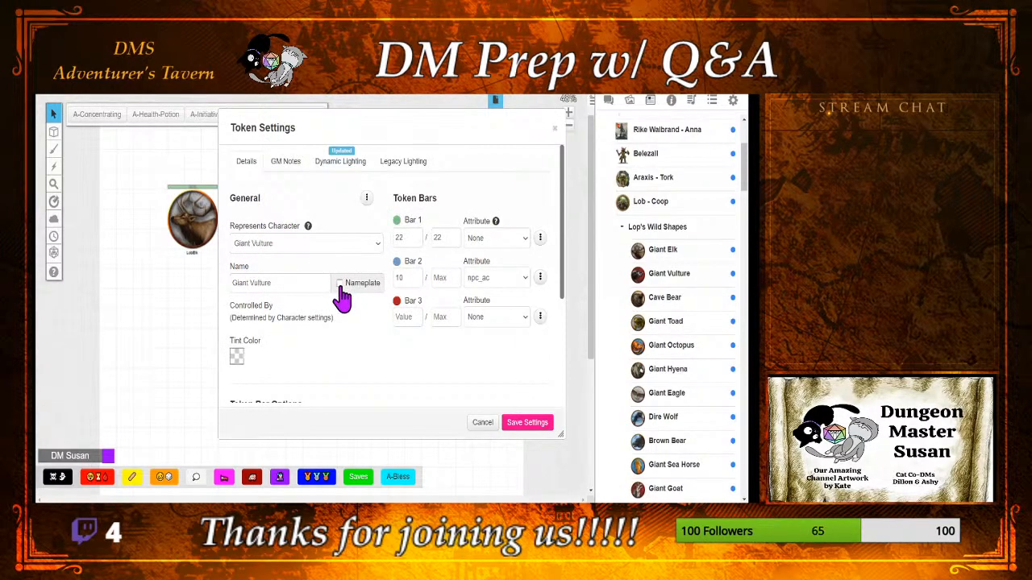
pyautogui.click(367, 200)
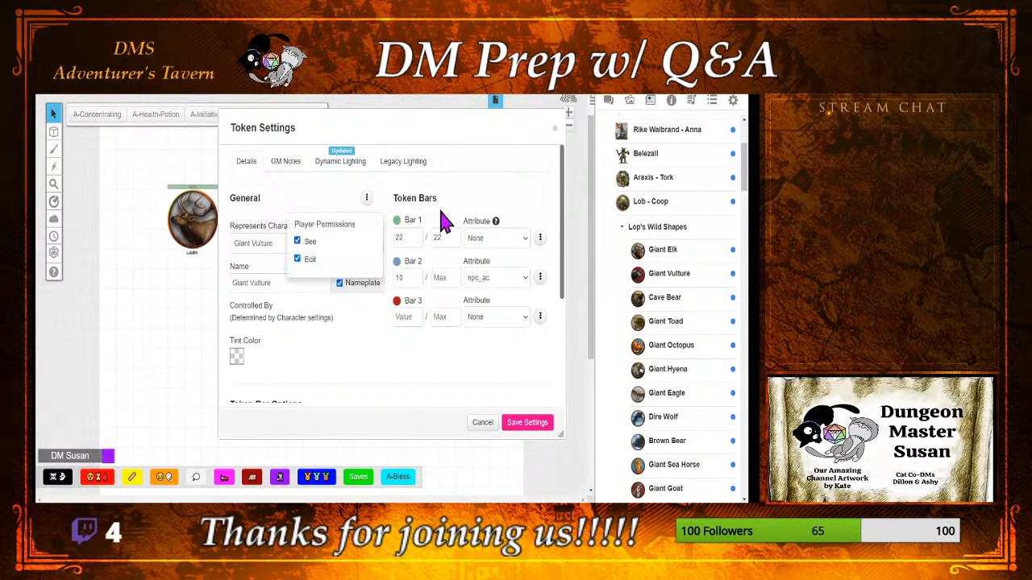
pyautogui.click(474, 209)
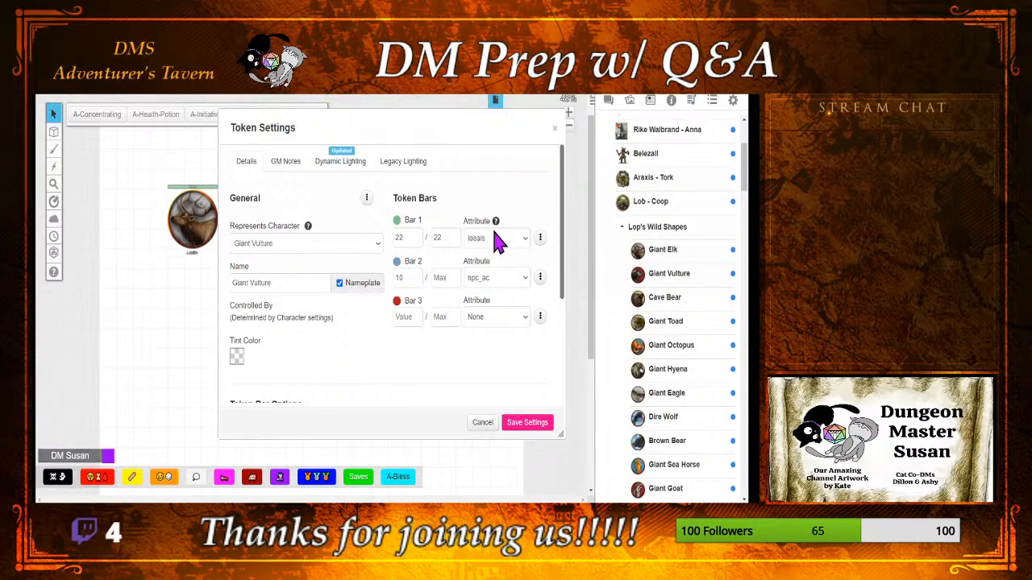
# Step: Link the vulture token's Bar 1 to the hp attribute with a value of 22, rename it LobVulture and save the settings
pyautogui.click(540, 425)
pyautogui.doubleClick(242, 284)
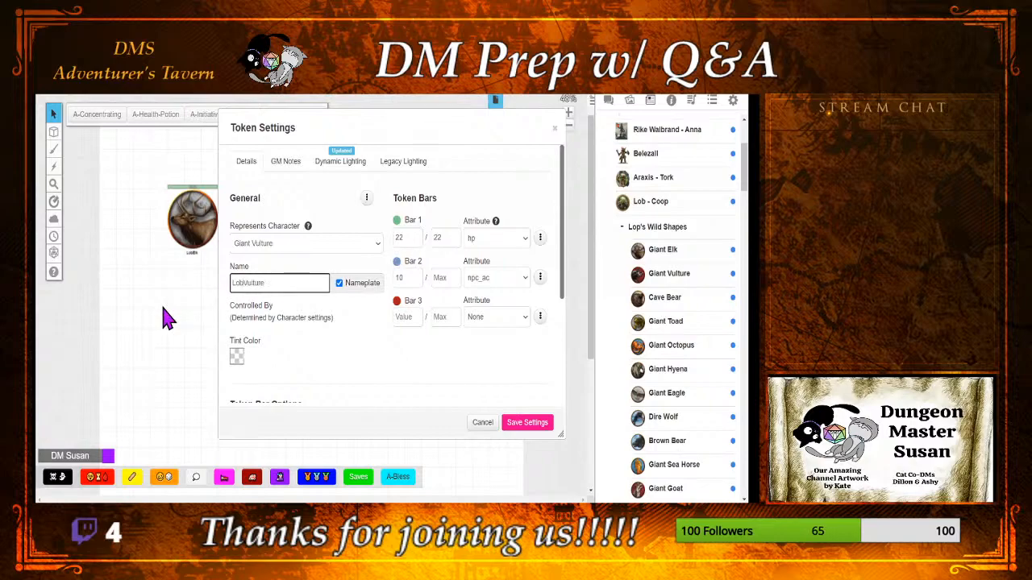
pyautogui.click(518, 424)
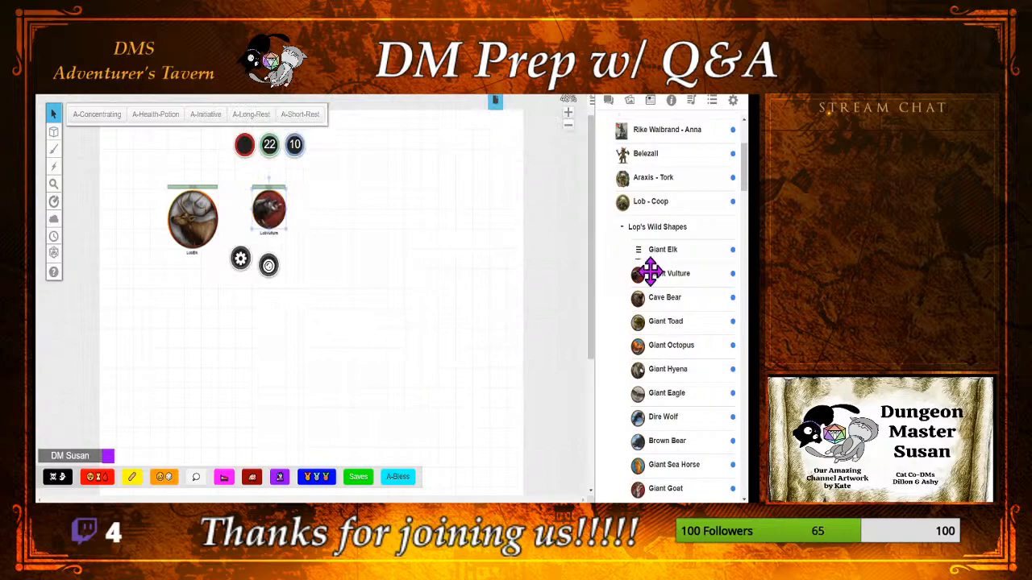
# Step: Open the Giant Vulture for editing and replace its default token with the selected LobVulture token
pyautogui.click(674, 276)
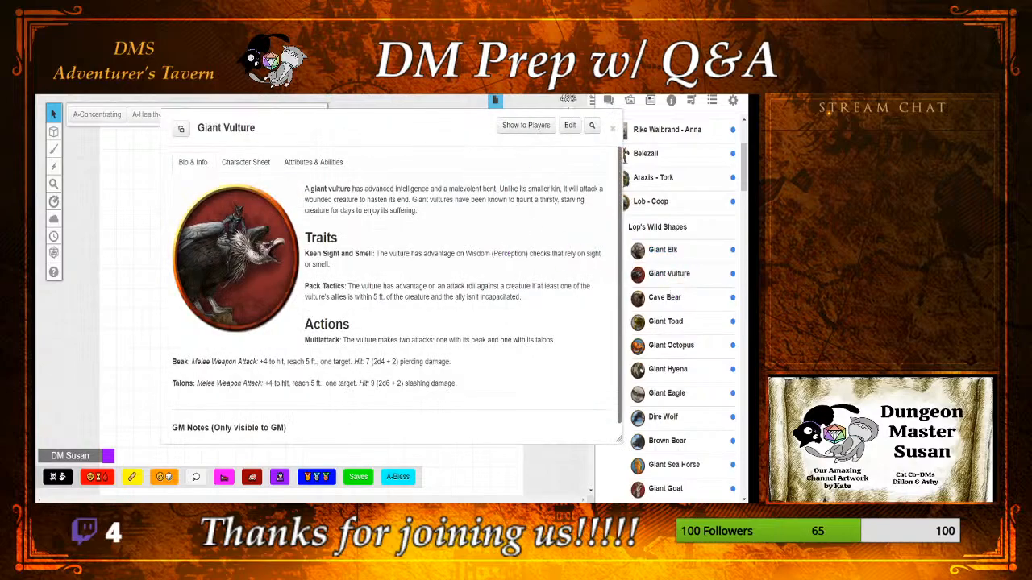
pyautogui.click(570, 127)
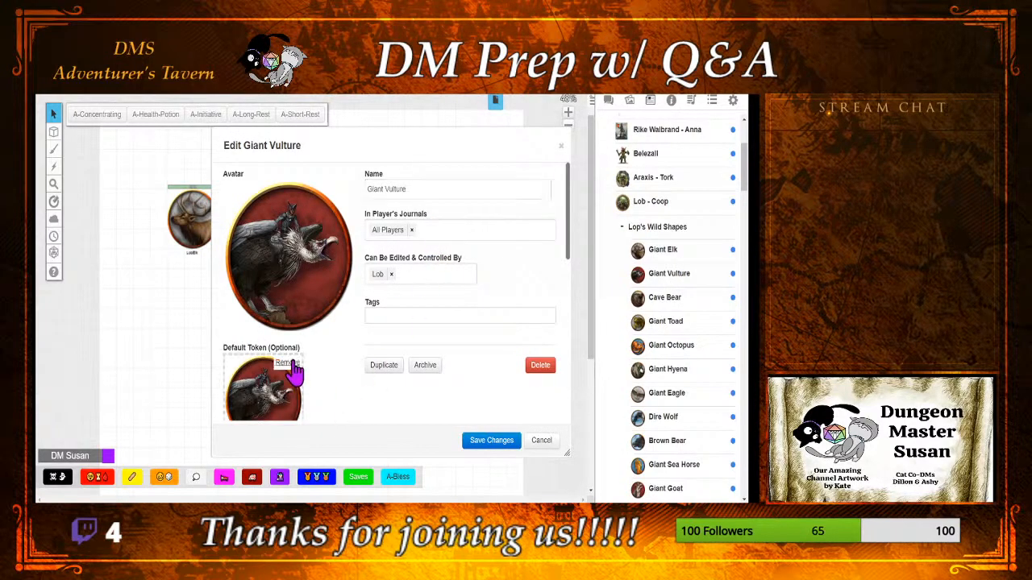
pyautogui.click(292, 364)
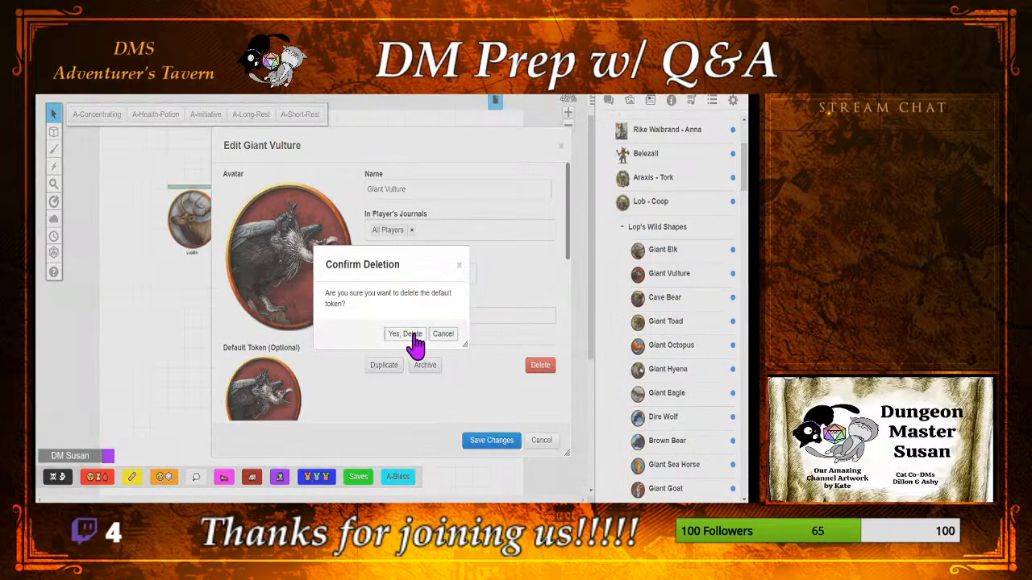
pyautogui.click(414, 335)
pyautogui.click(291, 389)
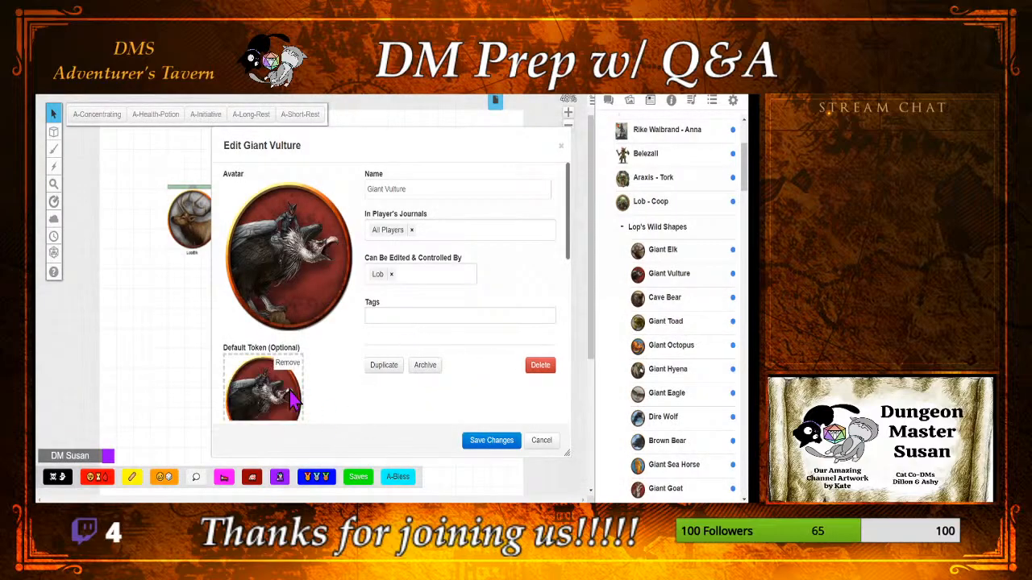
# Step: Add DMS AT to those who can edit and control the Giant Vulture, save the changes and close the entry
pyautogui.click(409, 270)
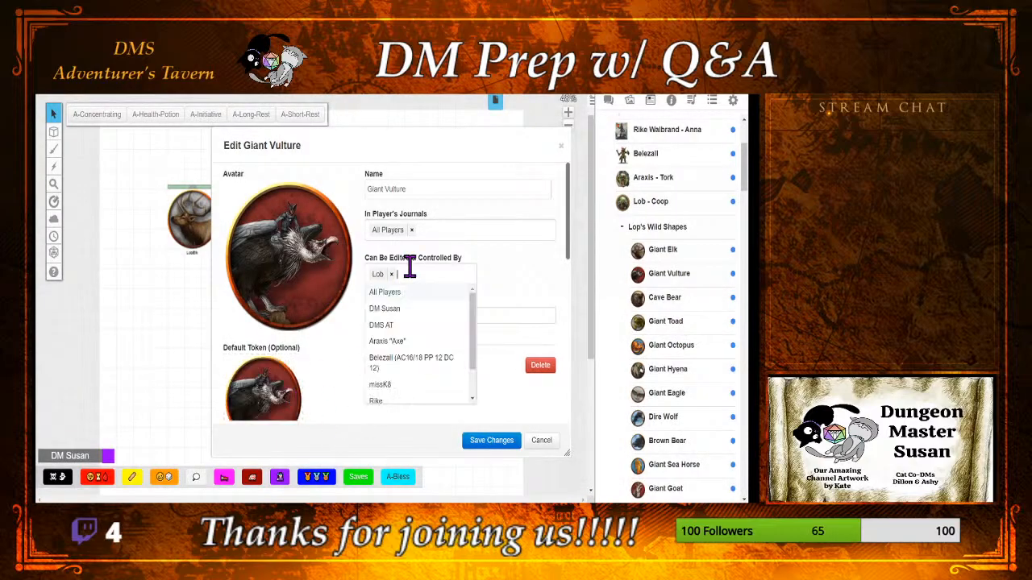
pyautogui.click(411, 326)
pyautogui.click(482, 442)
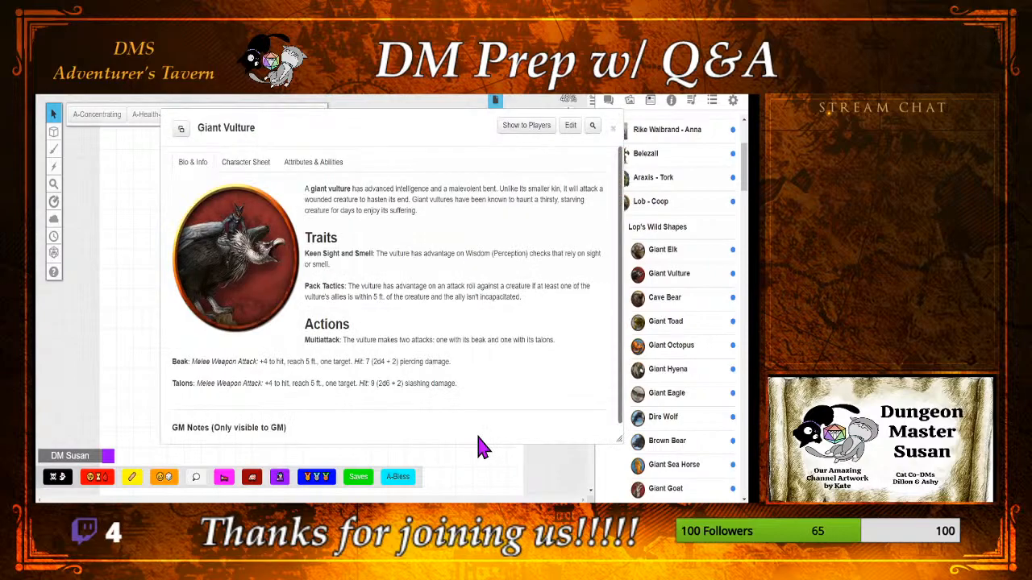
pyautogui.click(612, 129)
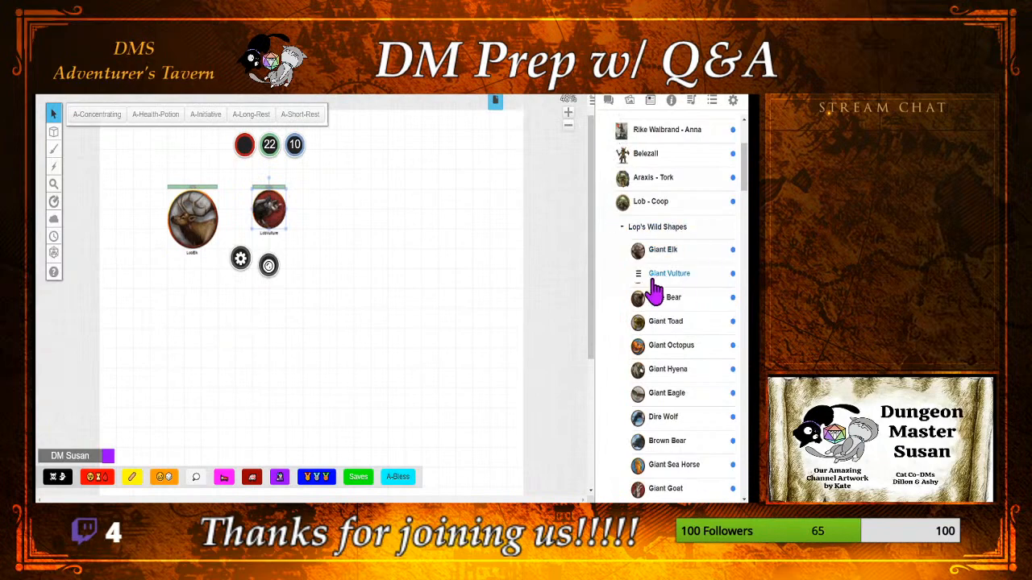
# Step: Check who can edit and control the Giant Elk, and close its entry without saving changes
pyautogui.click(662, 252)
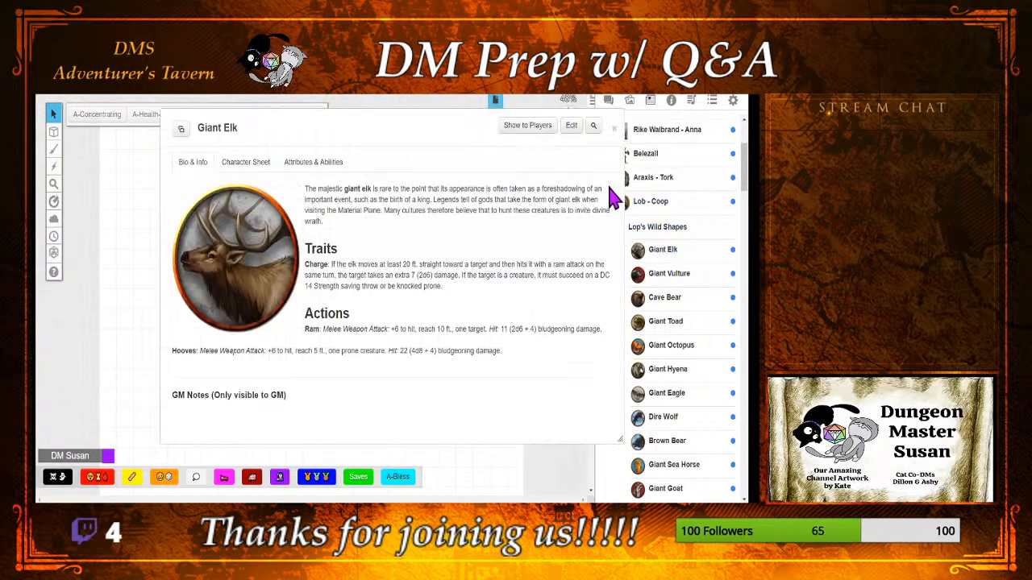
pyautogui.click(577, 135)
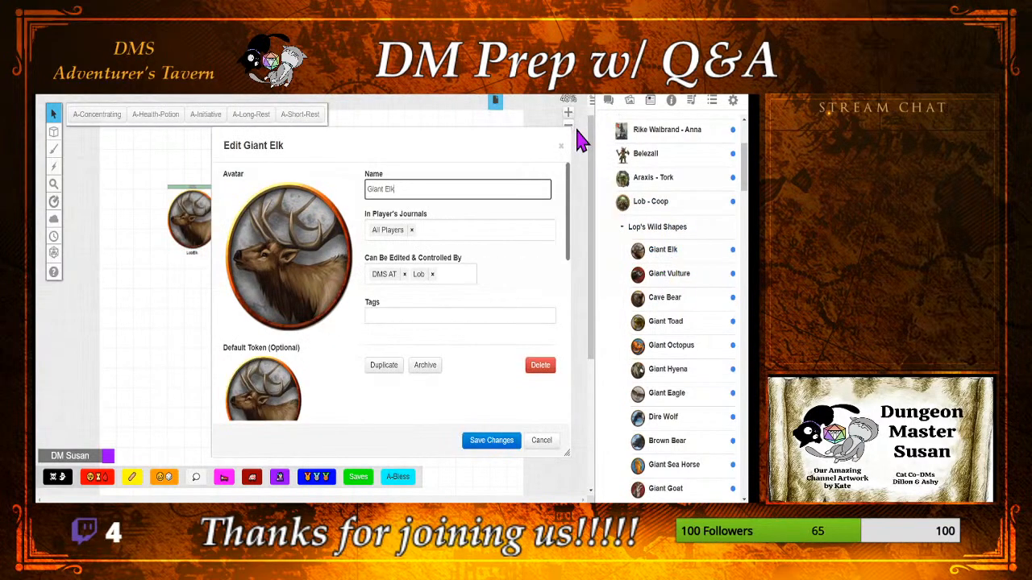
pyautogui.click(542, 441)
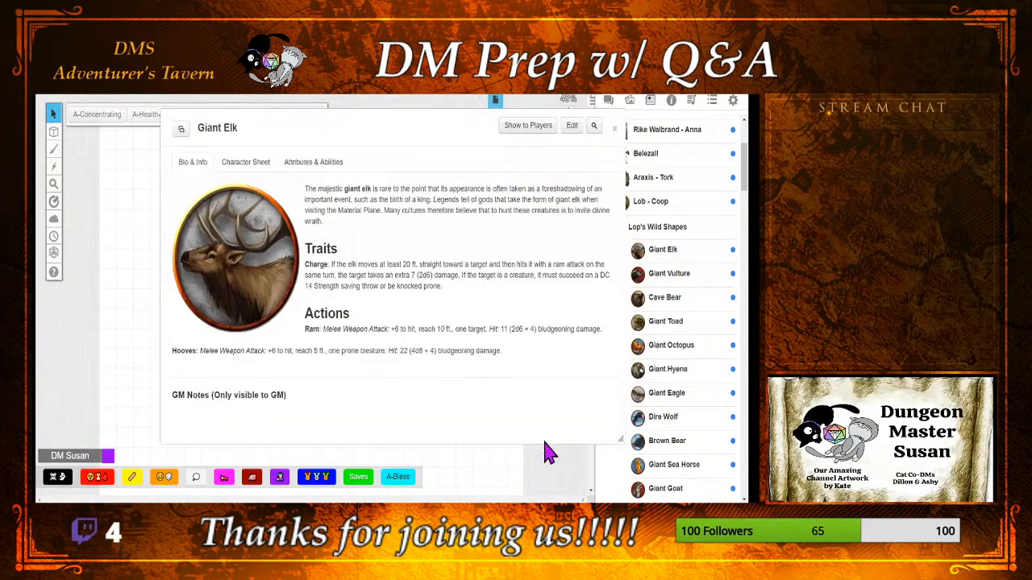
pyautogui.click(614, 129)
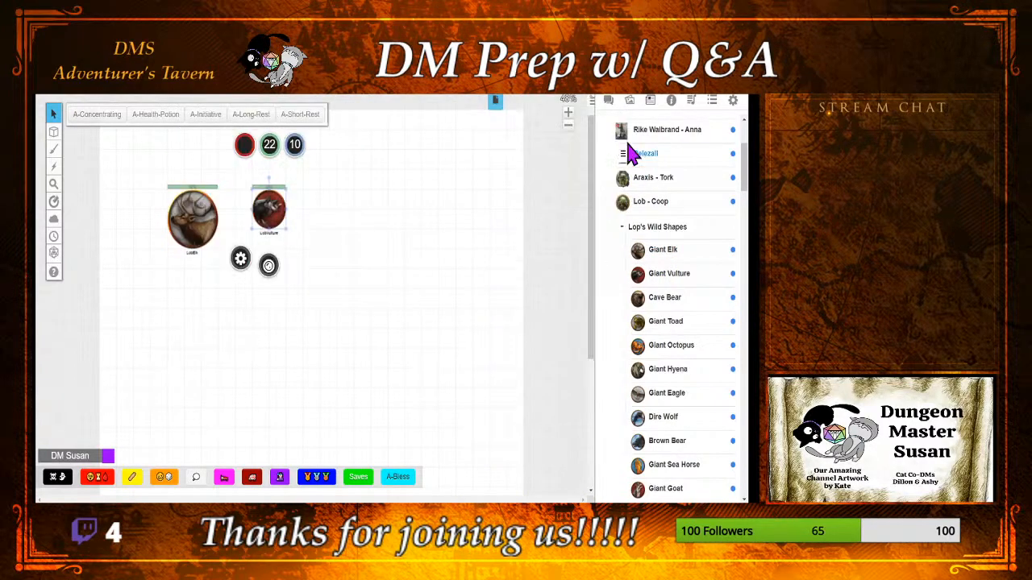
# Step: Open and minimise the Cave Bear's journal entry, and place its token on the map beside the vulture
pyautogui.click(685, 300)
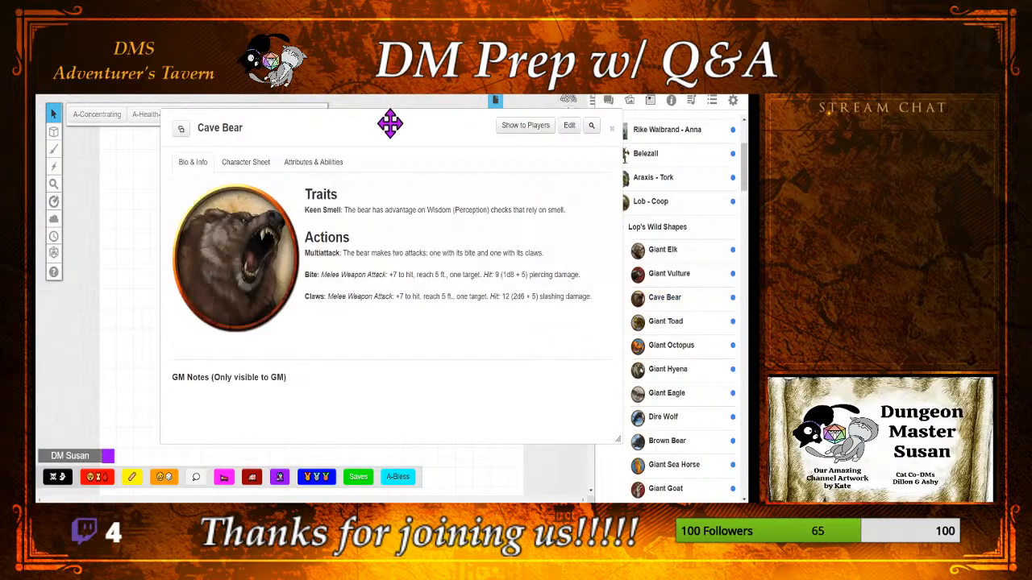
pyautogui.press('Escape')
pyautogui.moveTo(658, 297); pyautogui.dragTo(316, 223)
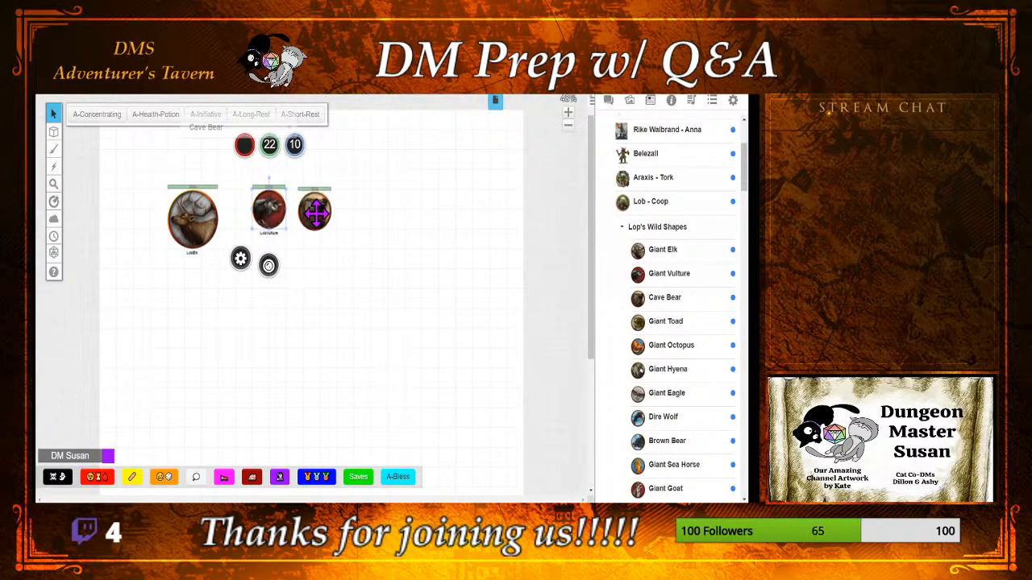
pyautogui.click(324, 211)
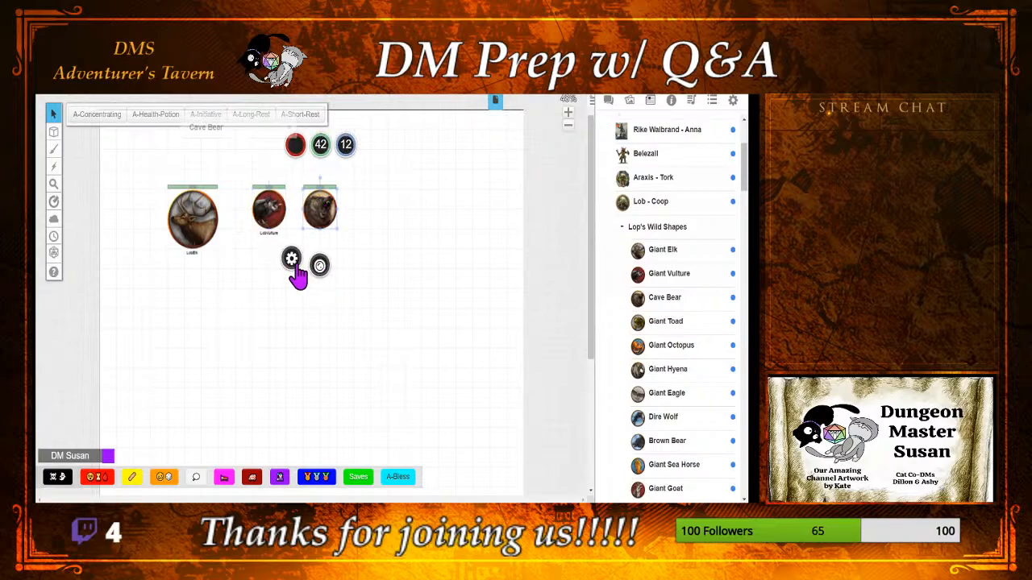
# Step: Enable the Cave Bear token's nameplate, let players see and edit it, and link Bar 1 to hp with a value of 42
pyautogui.click(292, 260)
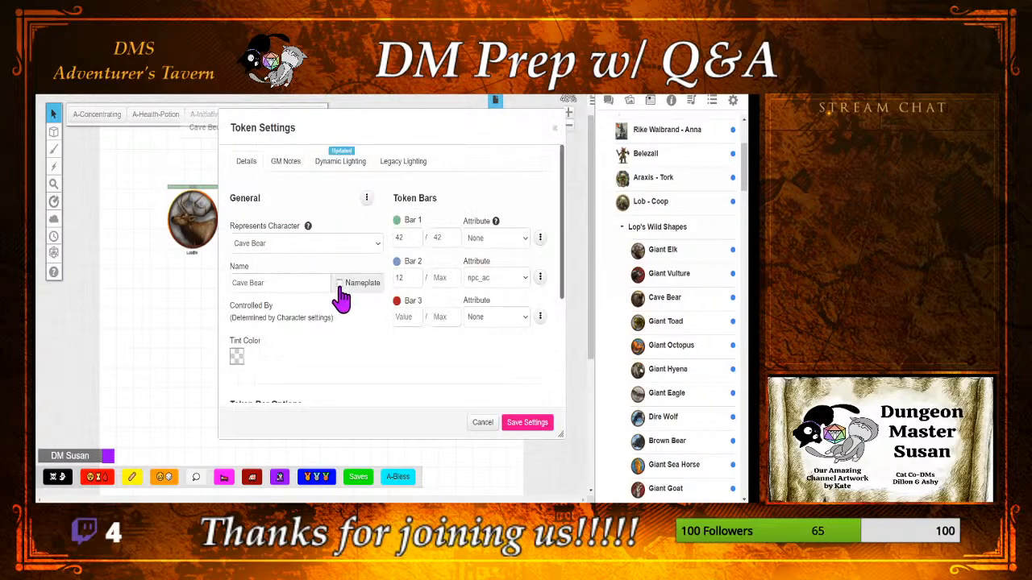
pyautogui.click(366, 198)
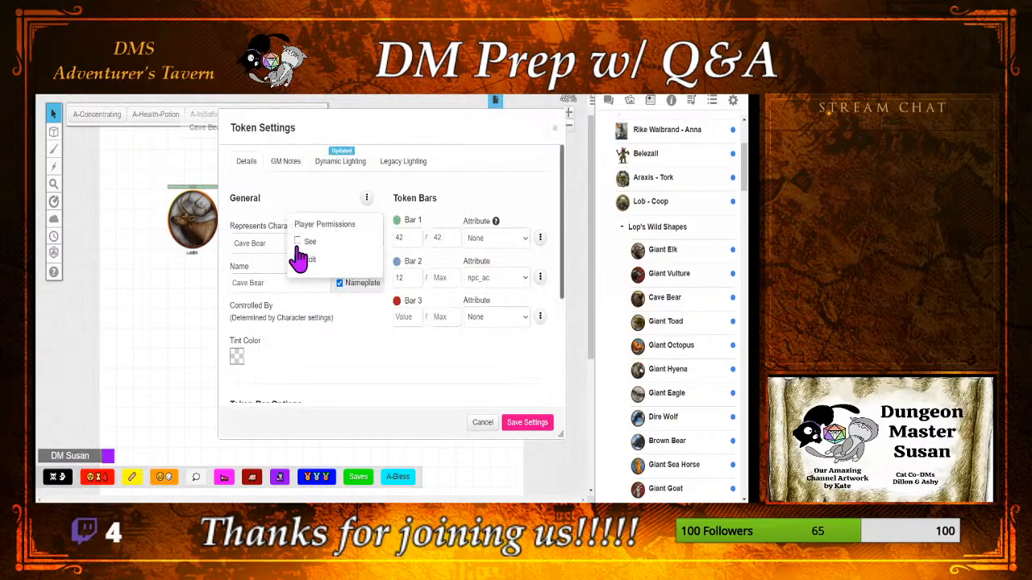
pyautogui.click(424, 221)
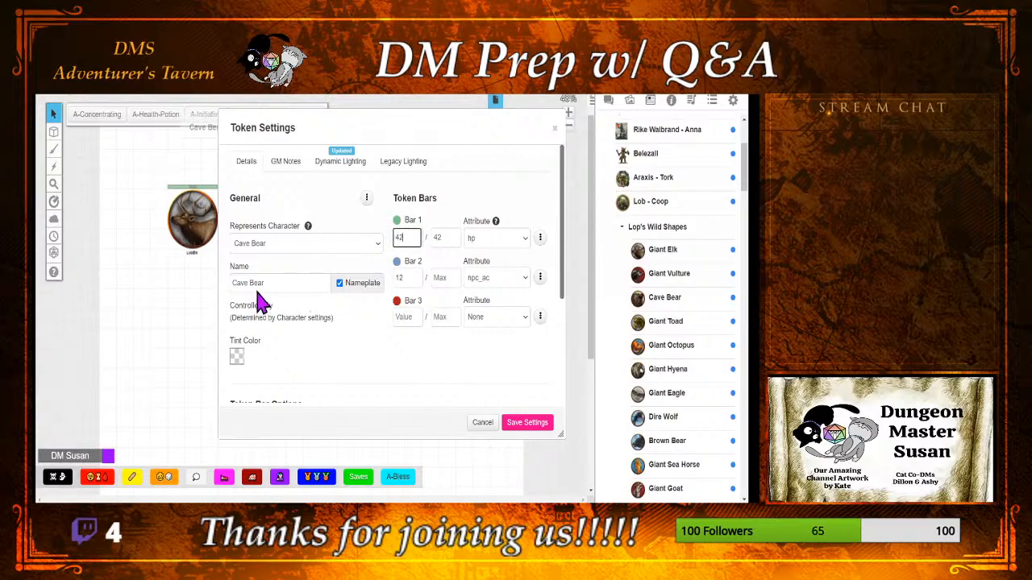
# Step: Rename the token as LobCave Bear, review its dynamic lighting options and save the token settings
pyautogui.click(233, 284)
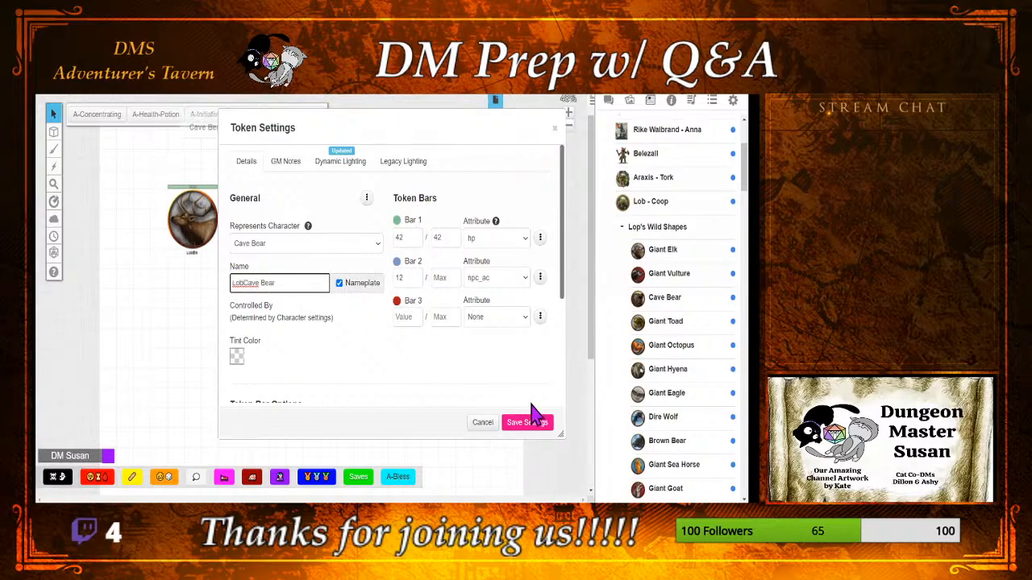
pyautogui.click(355, 171)
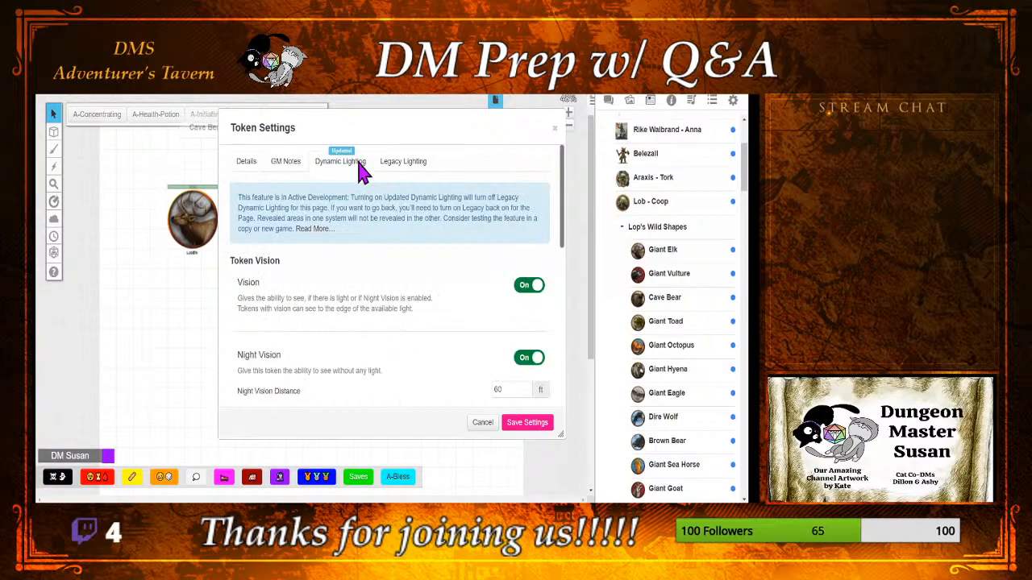
pyautogui.scroll(-1, 461, 298)
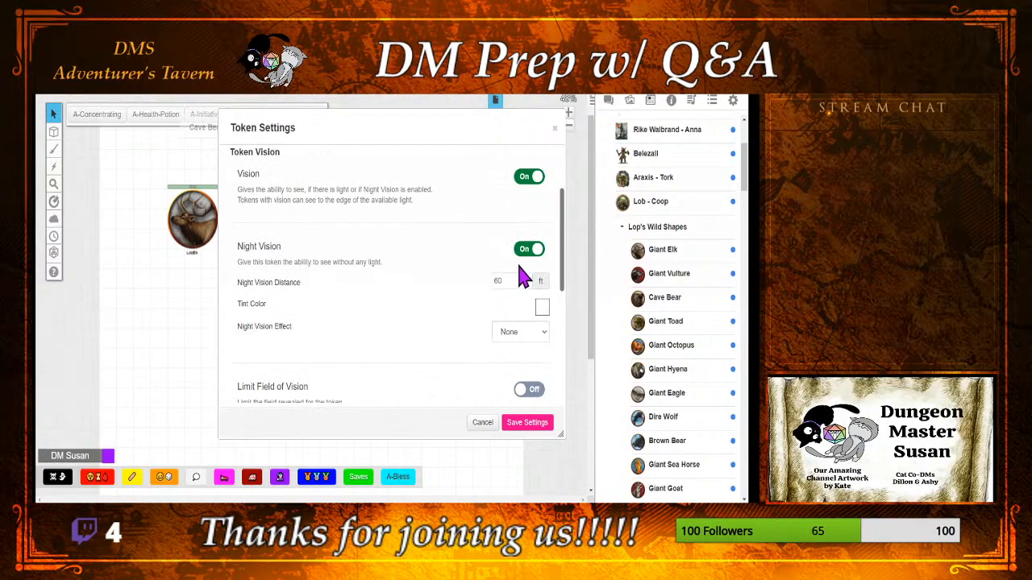
pyautogui.scroll(1, 426, 299)
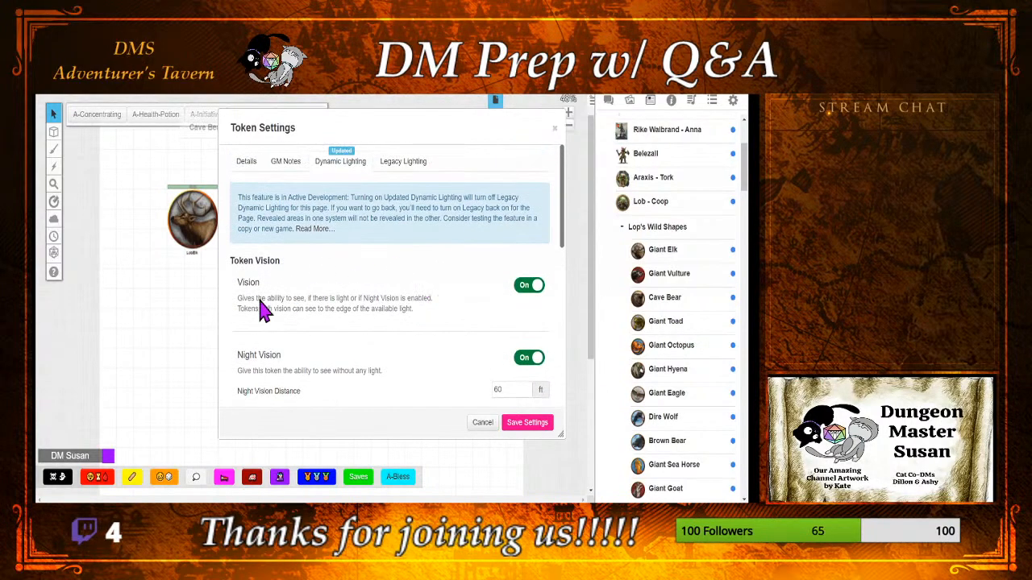
pyautogui.click(246, 161)
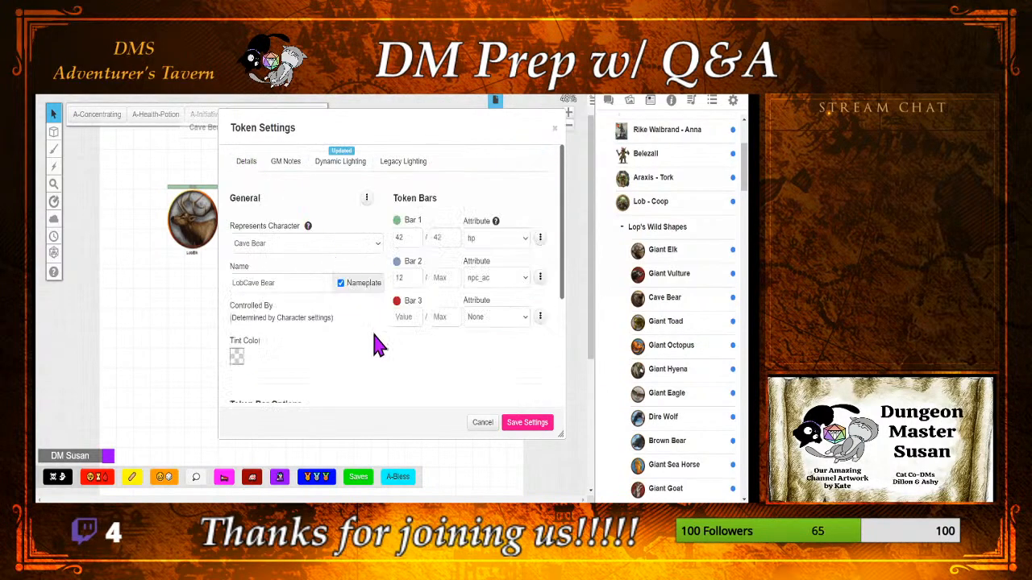
pyautogui.click(532, 425)
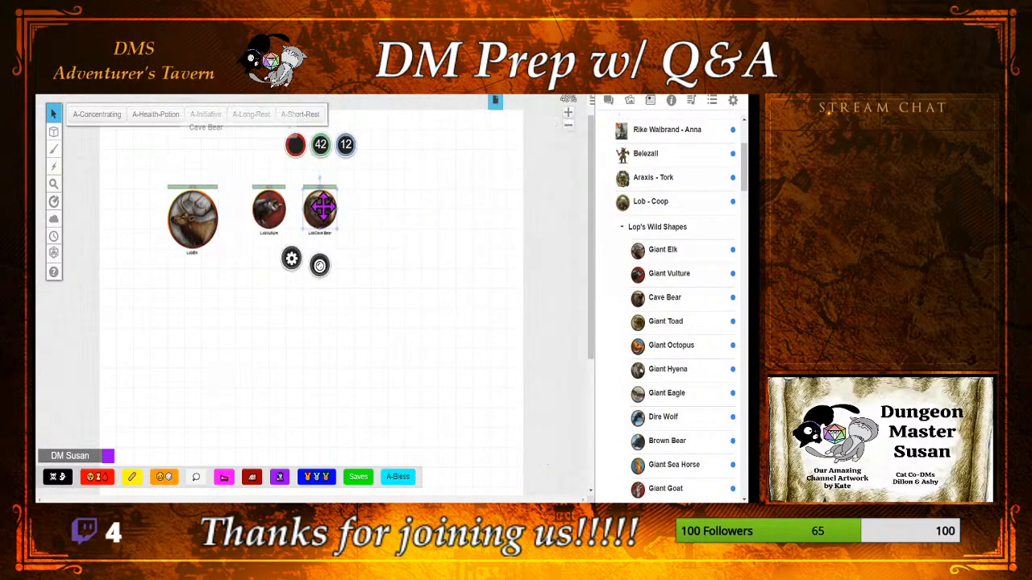
# Step: Edit the Cave Bear's journal entry and replace its default token with the selected Cave Bear token from the map
pyautogui.click(254, 131)
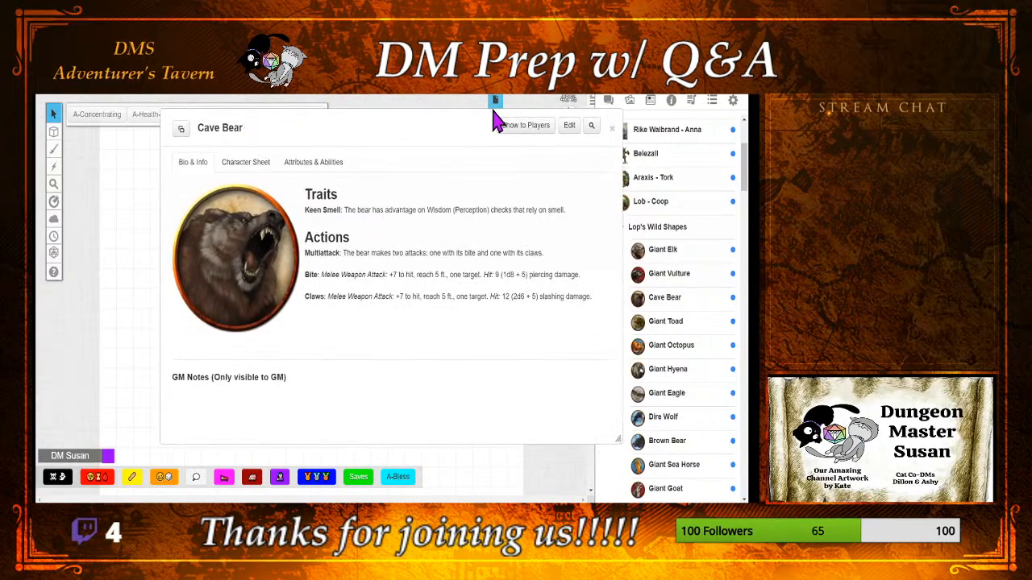
pyautogui.click(569, 125)
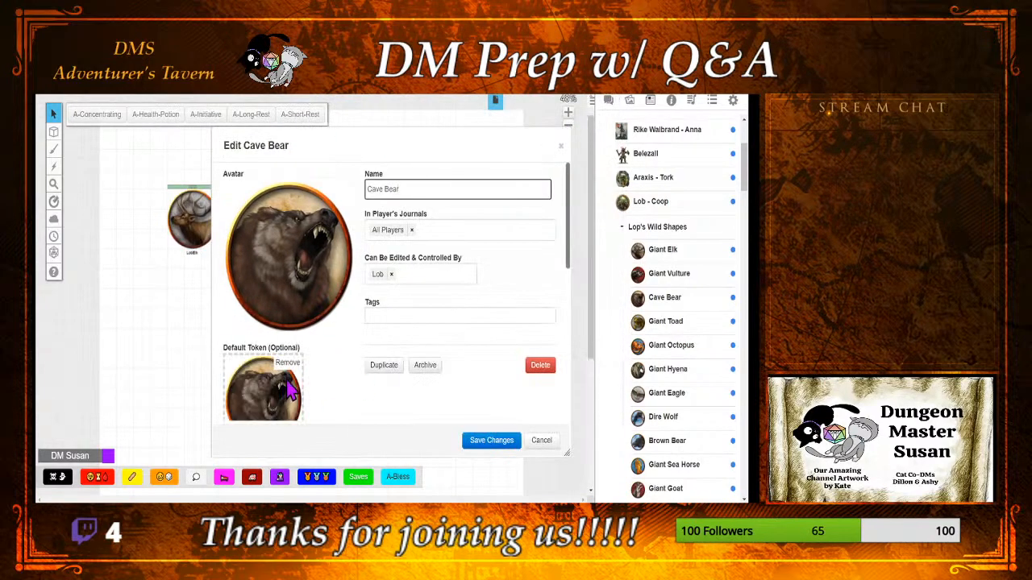
pyautogui.click(287, 363)
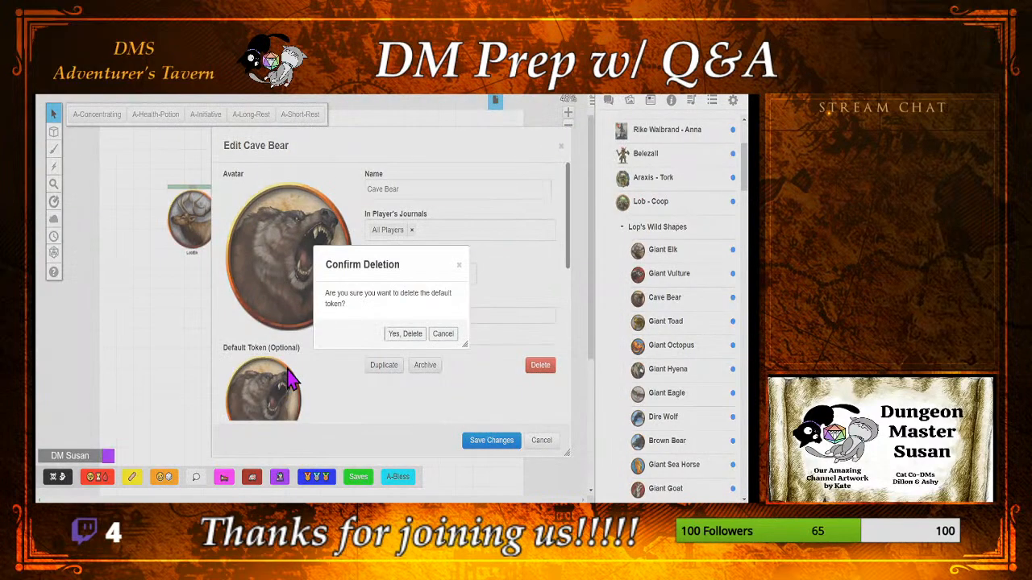
pyautogui.click(407, 334)
pyautogui.click(288, 395)
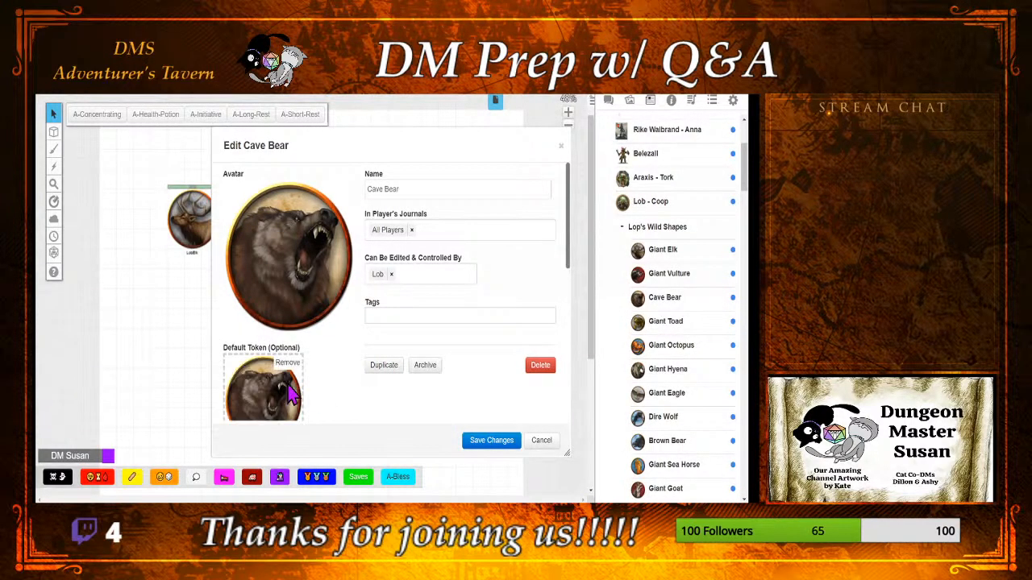
# Step: Rename the Cave Bear's journal entry as Lob - Cave Bear, save the changes and close the entry
pyautogui.click(369, 188)
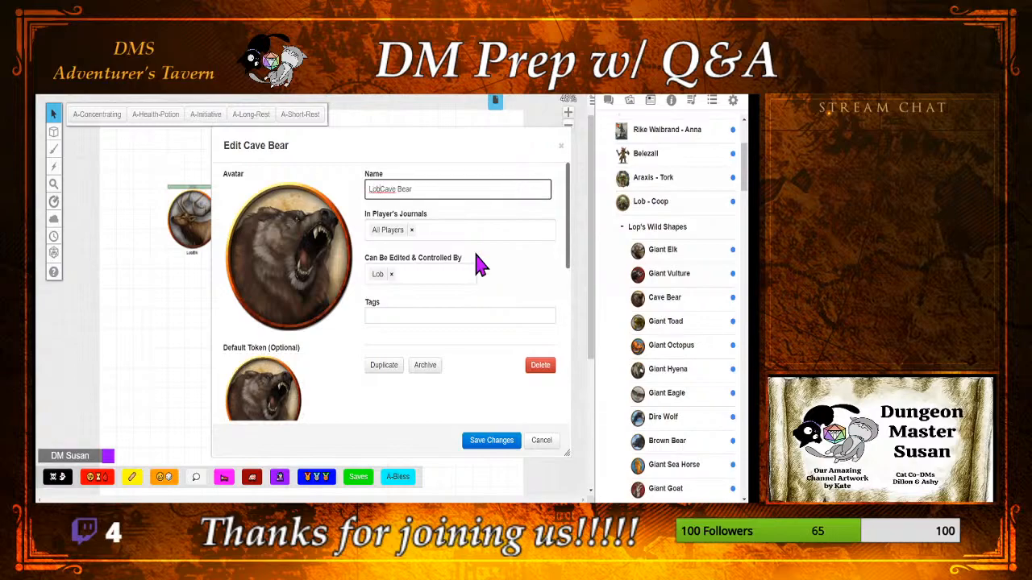
pyautogui.write('Lob -')
pyautogui.click(497, 439)
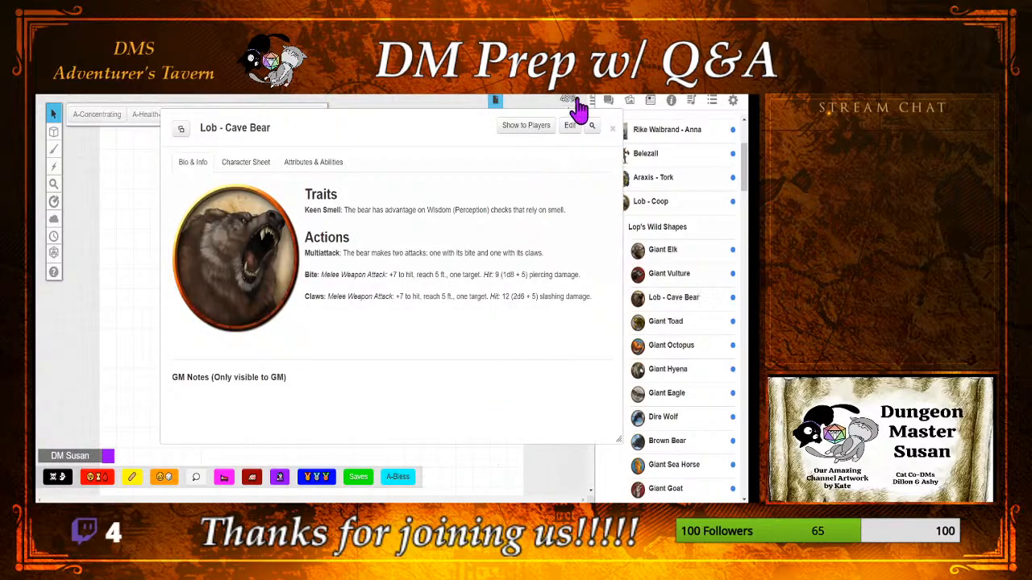
pyautogui.click(613, 129)
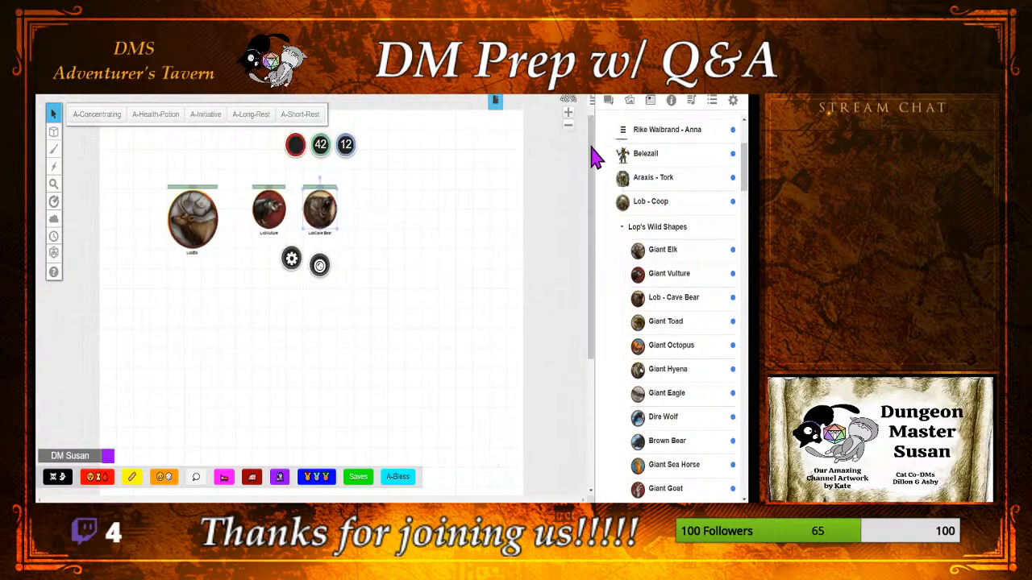
# Step: Turn on Vision in the vulture token's updated dynamic lighting settings and save them
pyautogui.click(266, 208)
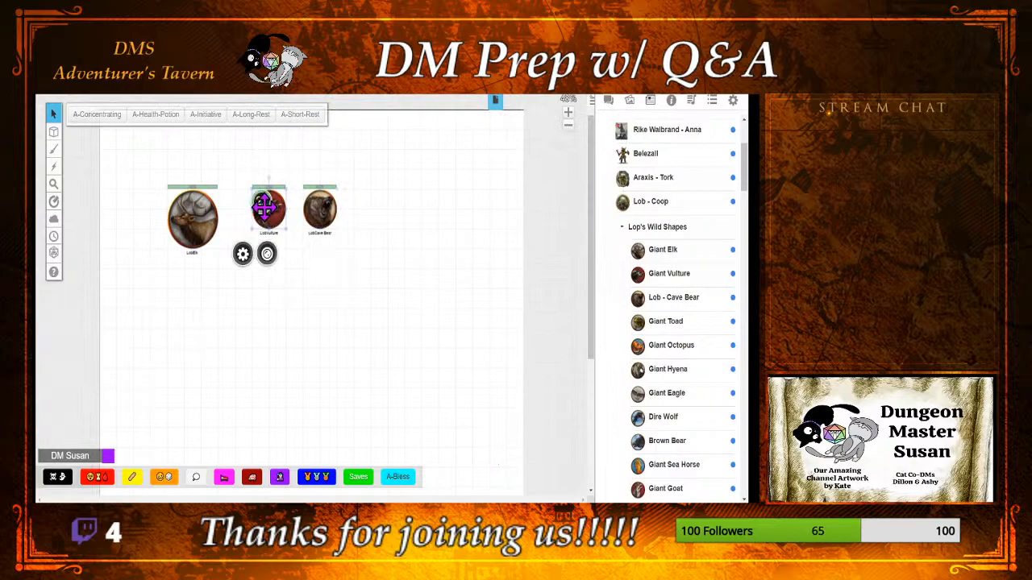
pyautogui.doubleClick(266, 208)
pyautogui.click(338, 164)
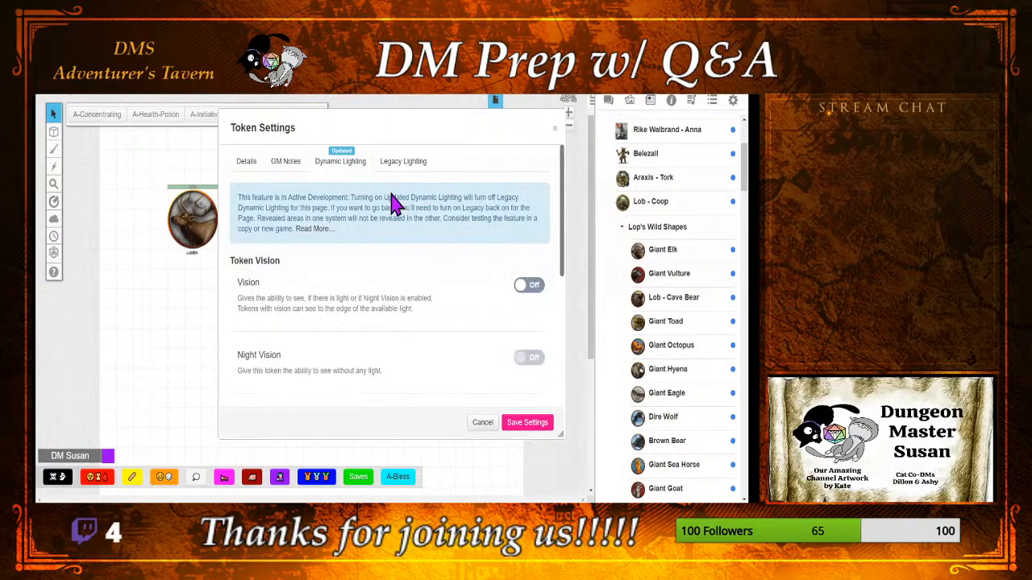
pyautogui.click(520, 291)
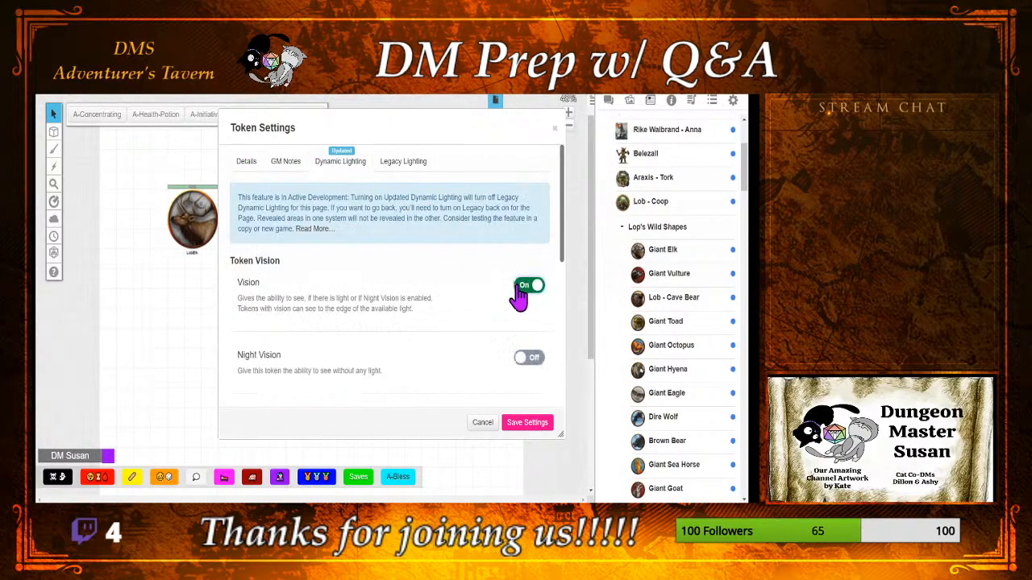
pyautogui.click(527, 426)
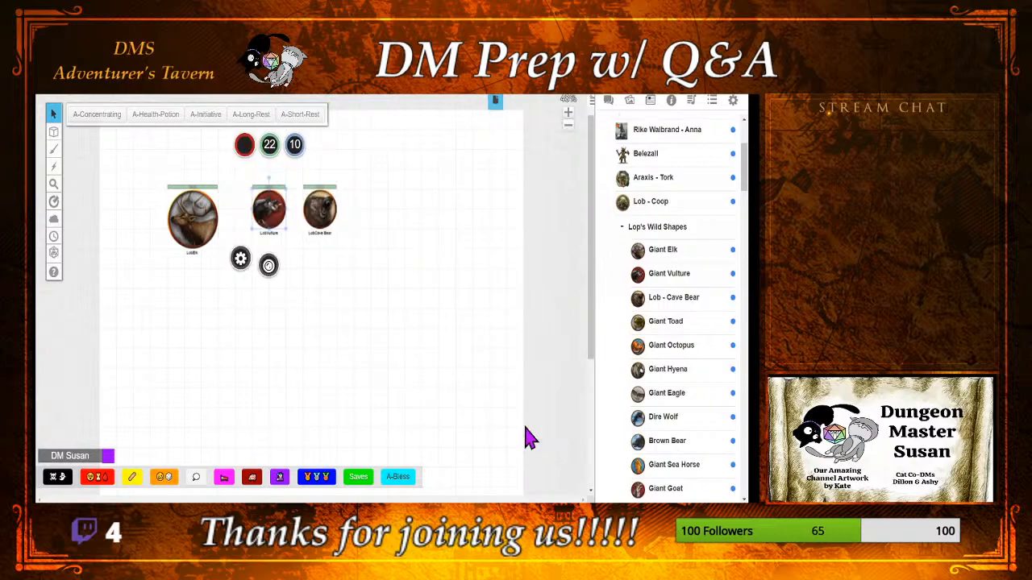
# Step: Edit the Giant Vulture's journal entry and replace its default token with the selected vulture token from the map
pyautogui.click(649, 278)
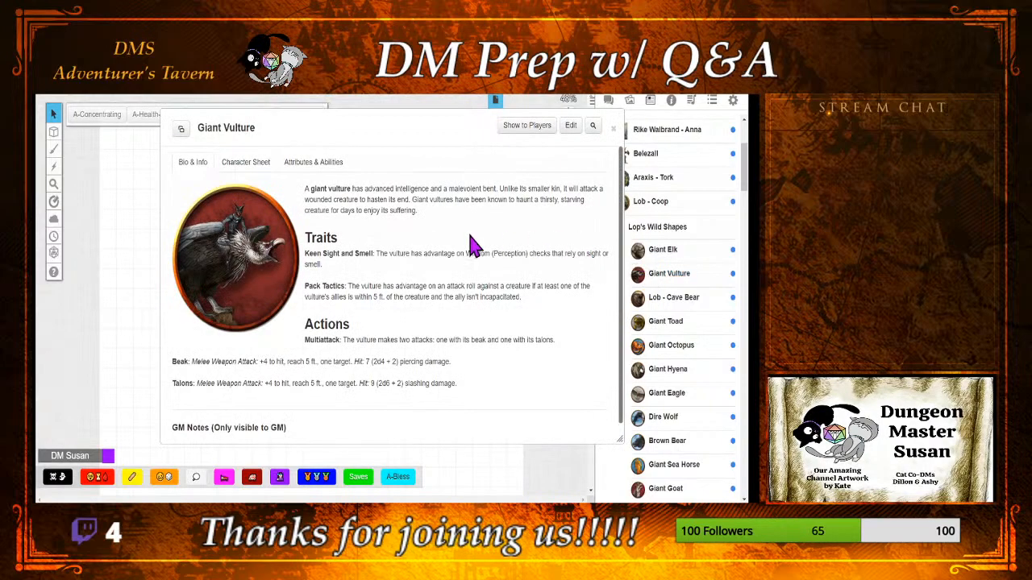
pyautogui.click(574, 126)
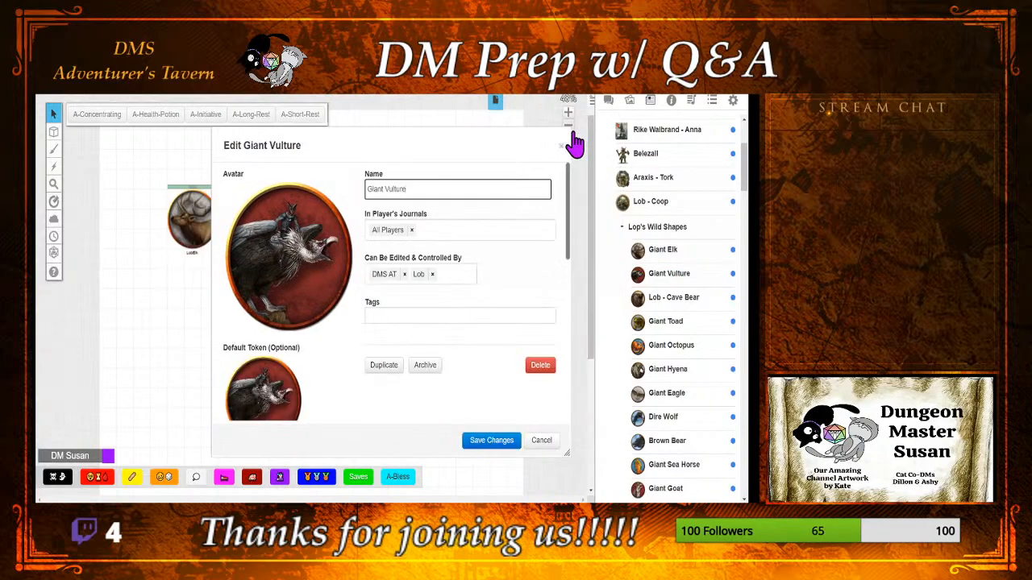
pyautogui.click(288, 364)
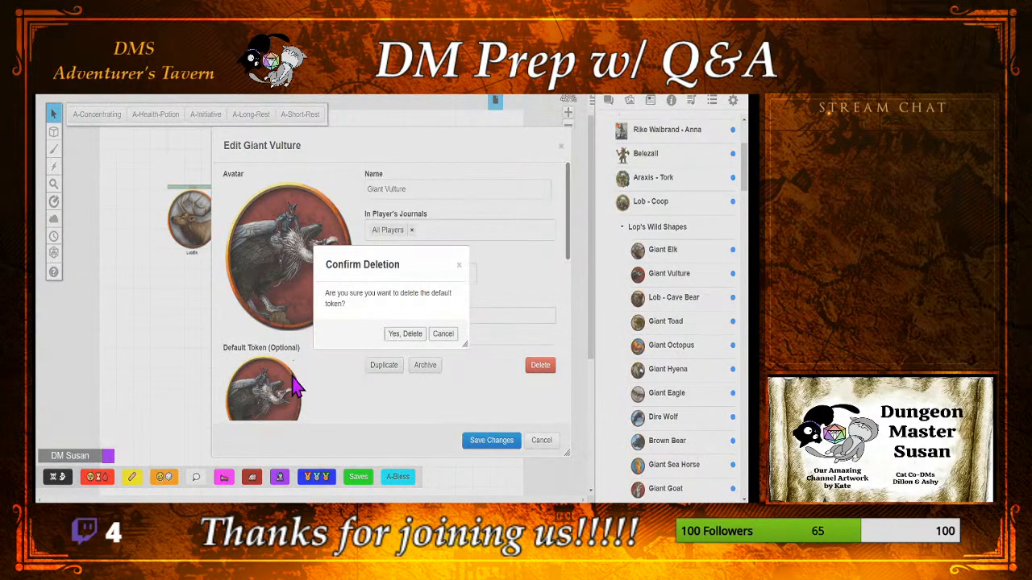
pyautogui.click(398, 337)
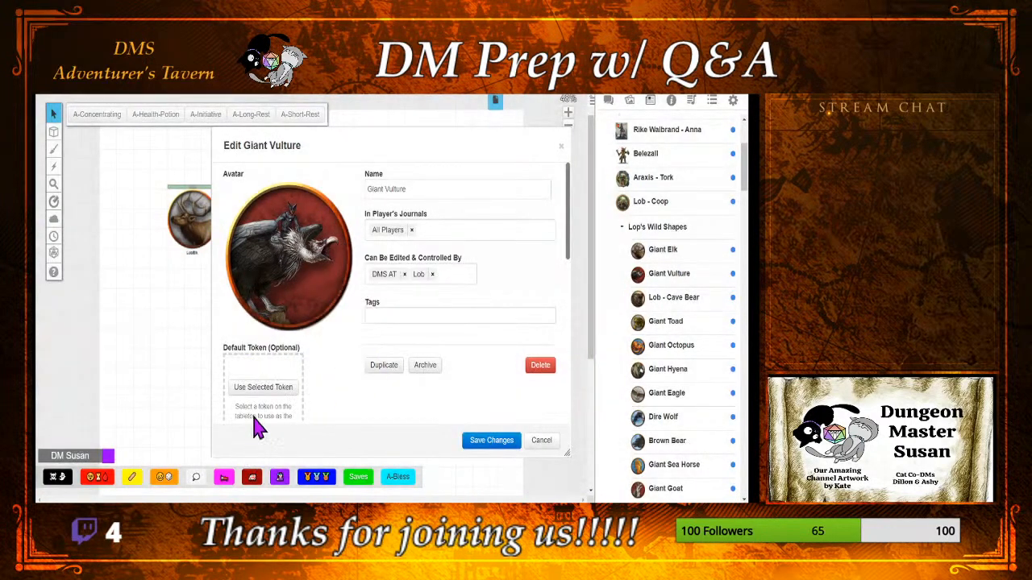
# Step: Rename the vulture's journal entry as Lob - Giant Vulture, save the changes and close the entry
pyautogui.click(368, 184)
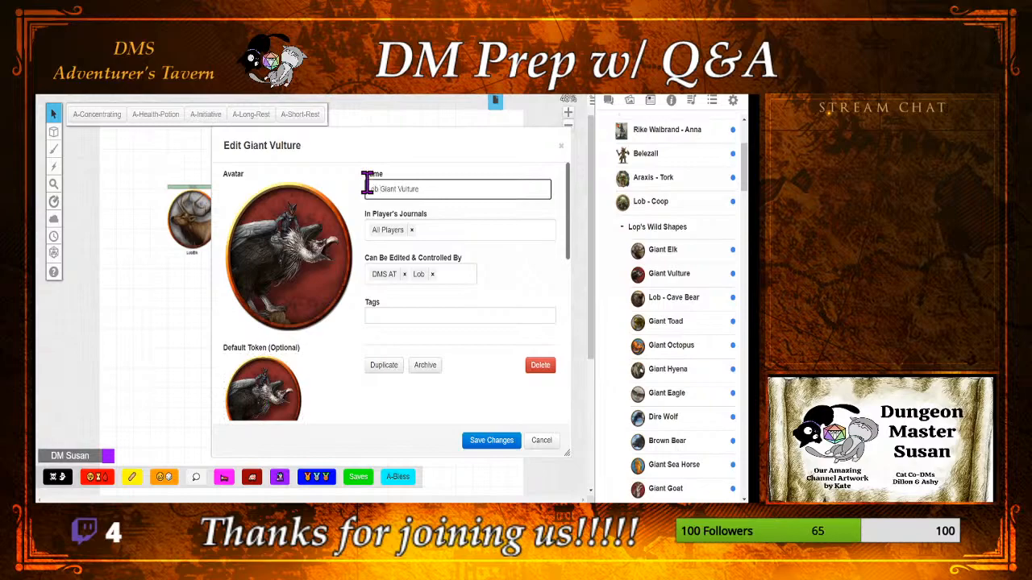
pyautogui.click(484, 441)
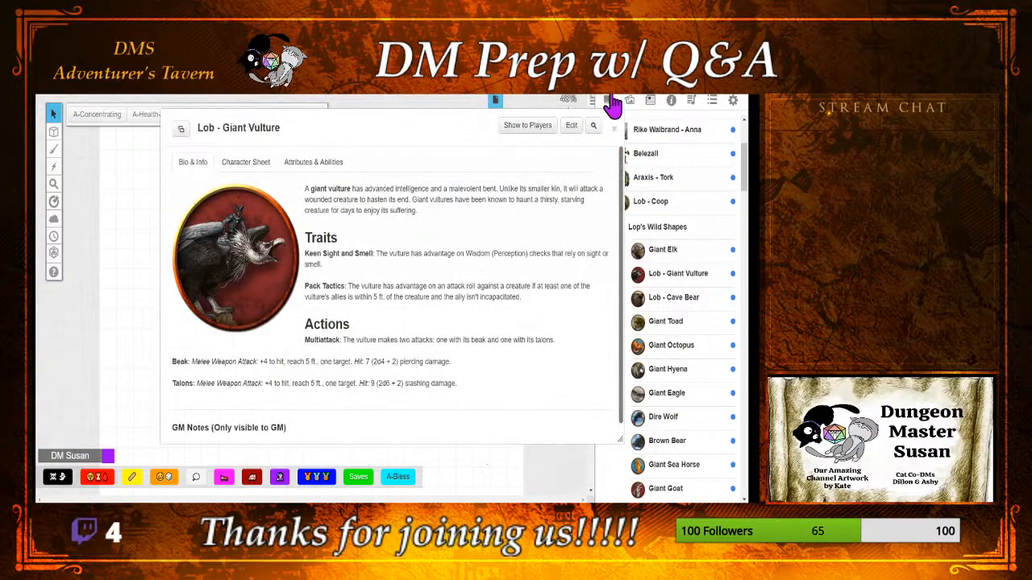
pyautogui.click(615, 130)
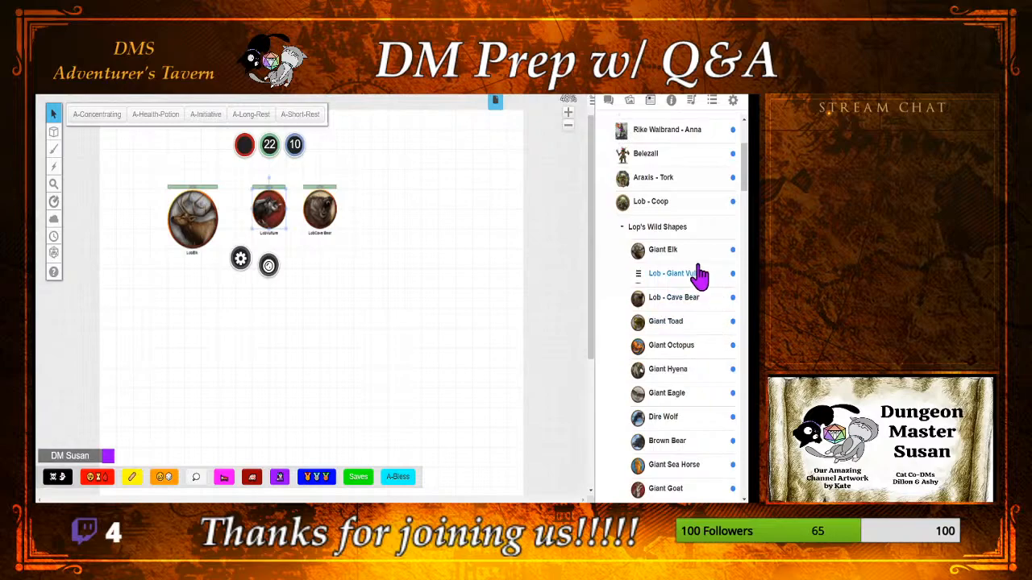
# Step: Open the Giant Elk's journal entry for editing
pyautogui.click(663, 250)
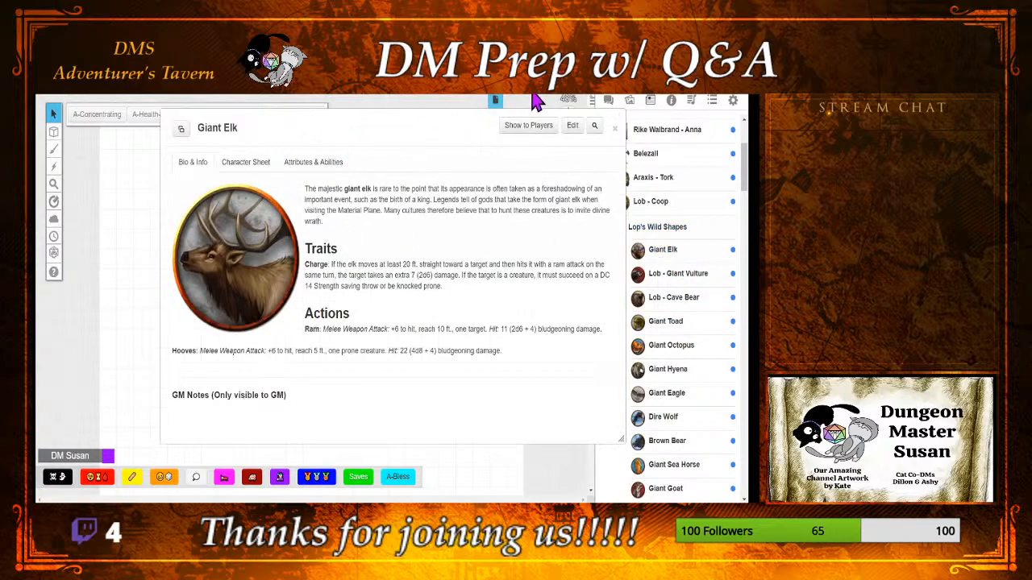
pyautogui.click(574, 126)
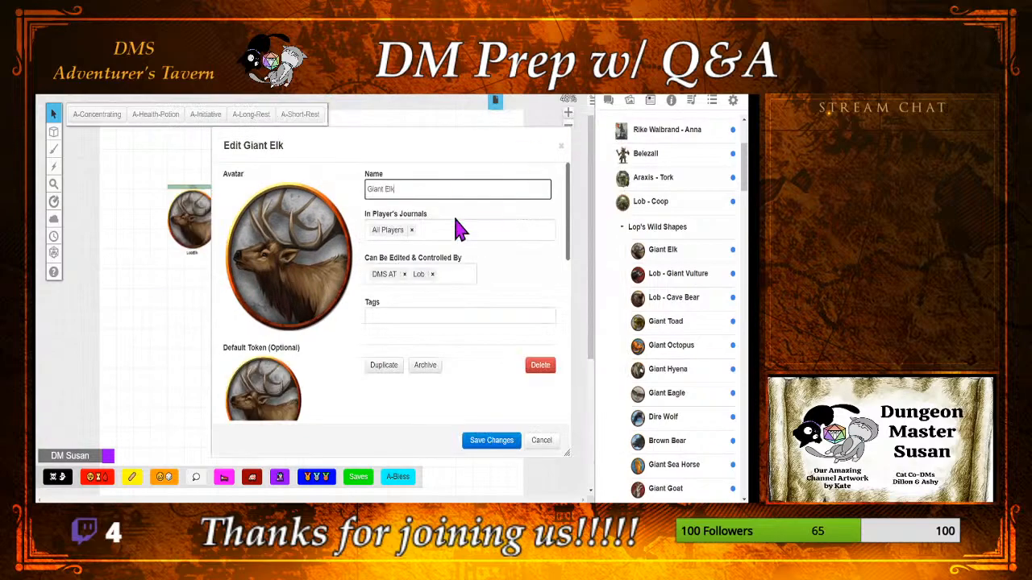
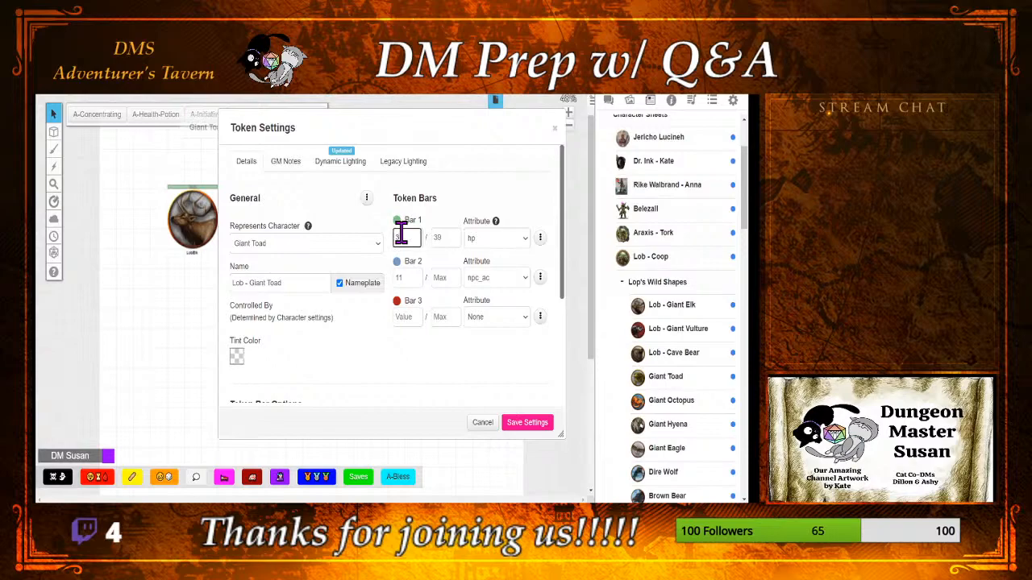
# Step: Go to the toad token's updated dynamic lighting settings and save the token settings
pyautogui.click(350, 171)
pyautogui.click(527, 424)
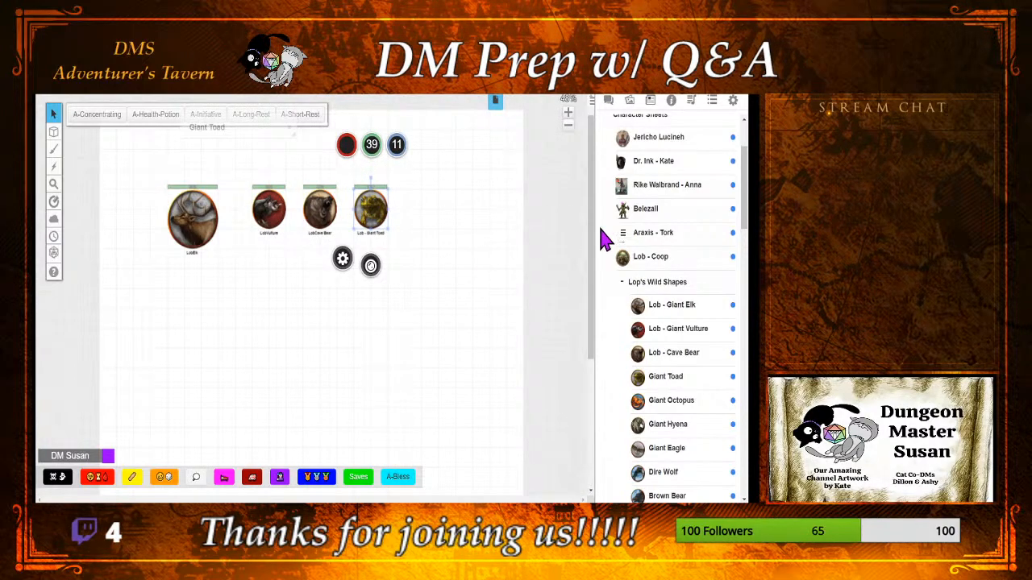
# Step: Open the Giant Toad's journal entry for editing and add DMS AT to the players who can edit and control it
pyautogui.click(205, 127)
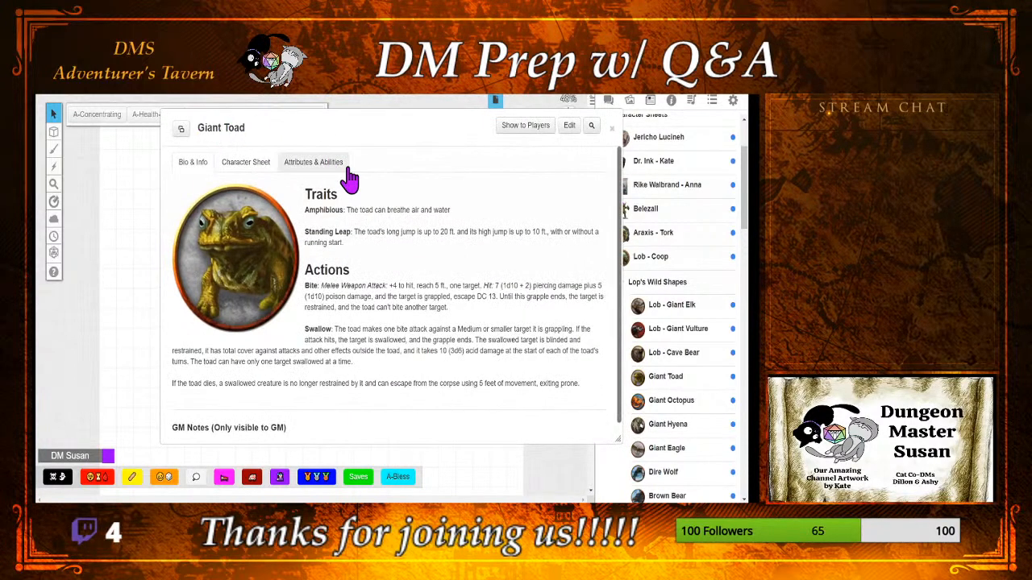
pyautogui.click(568, 127)
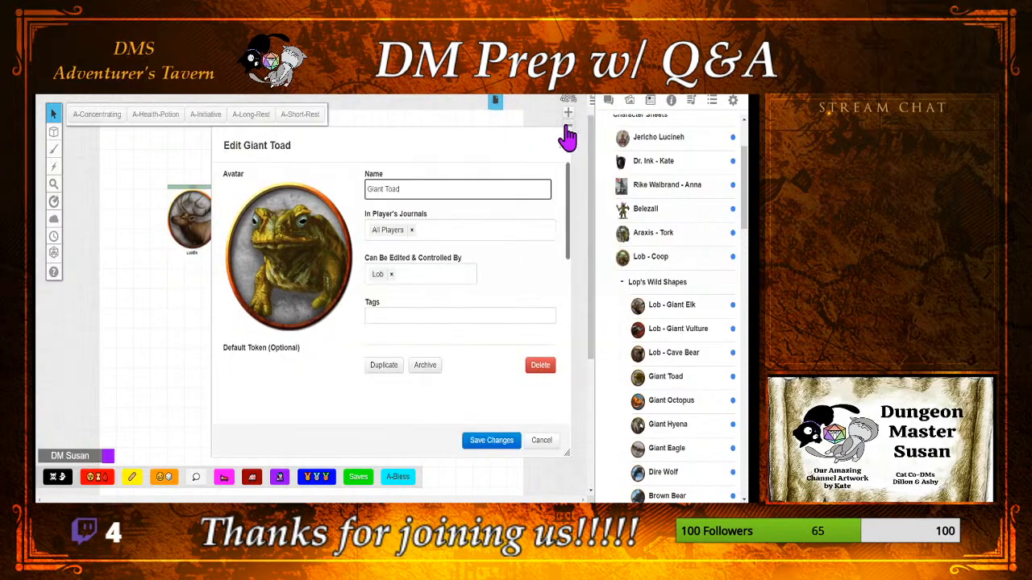
pyautogui.click(414, 274)
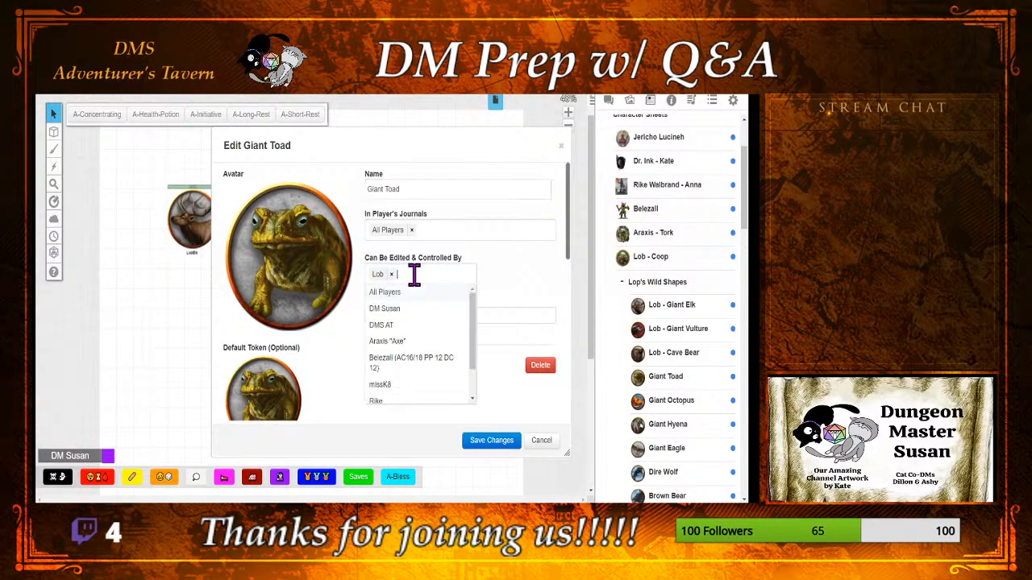
pyautogui.click(414, 332)
# Step: Replace the Giant Toad's default token with the selected toad token from the map, save the changes and close the entry
pyautogui.click(326, 379)
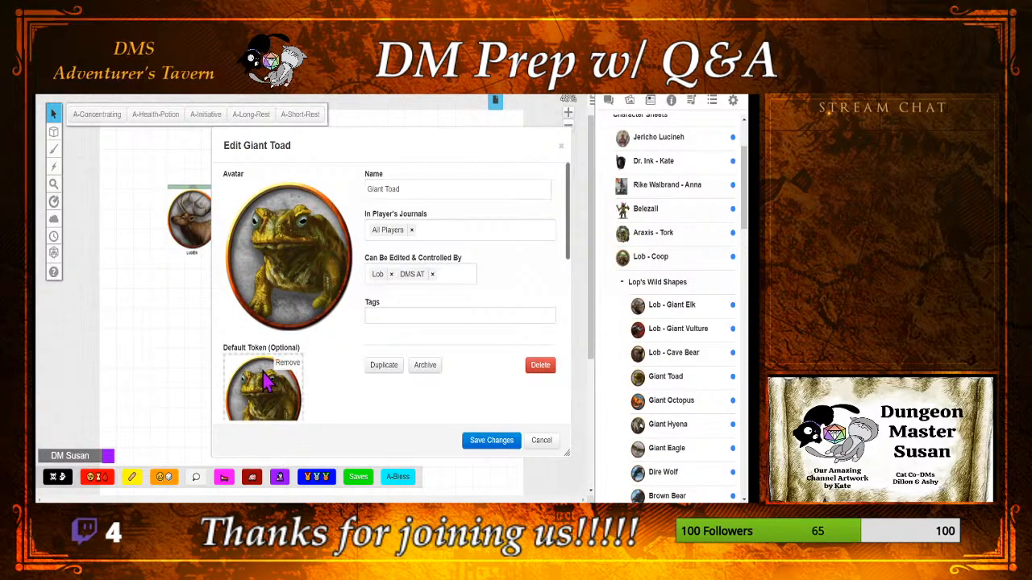
pyautogui.click(289, 370)
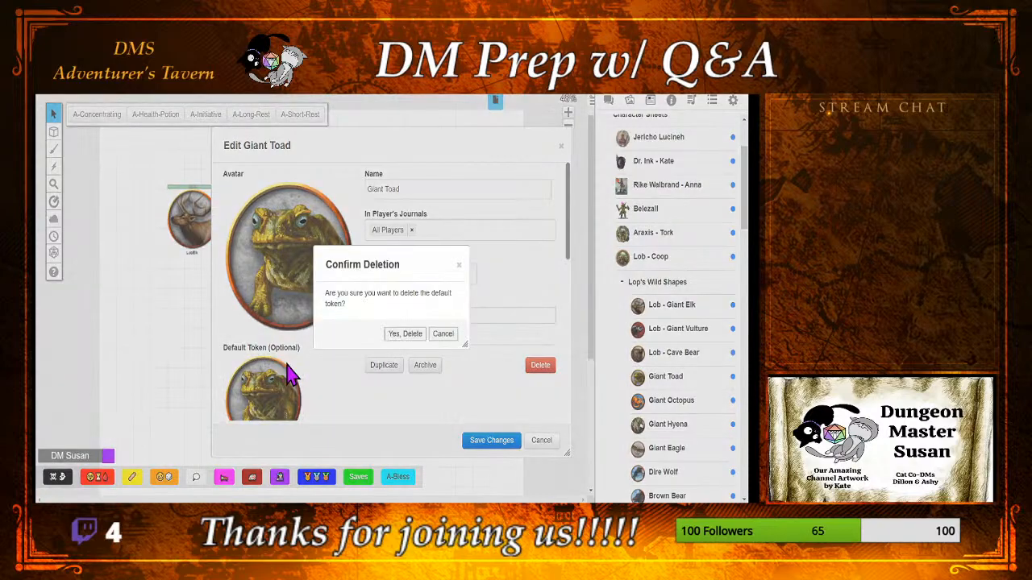
pyautogui.click(407, 333)
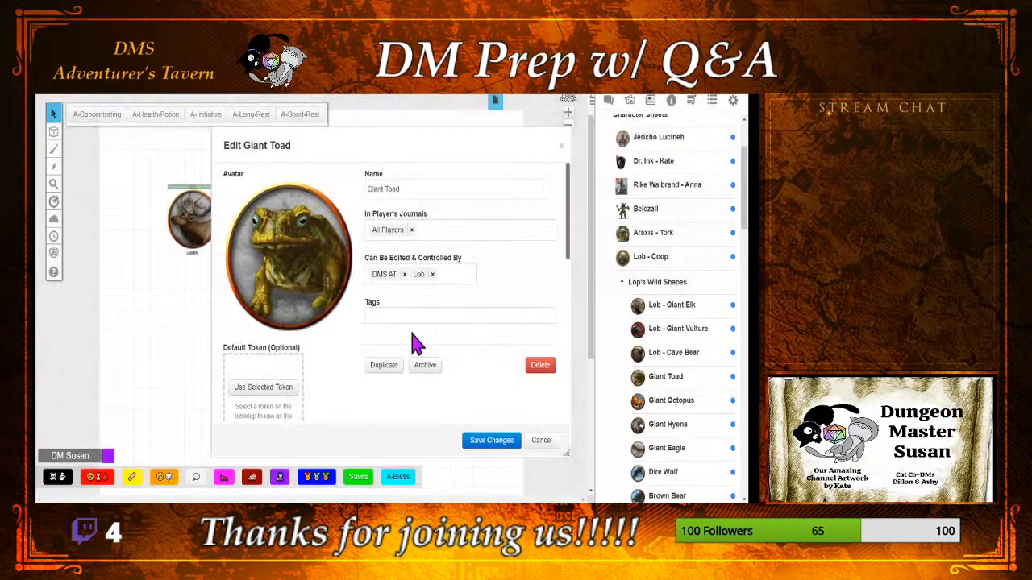
pyautogui.click(263, 391)
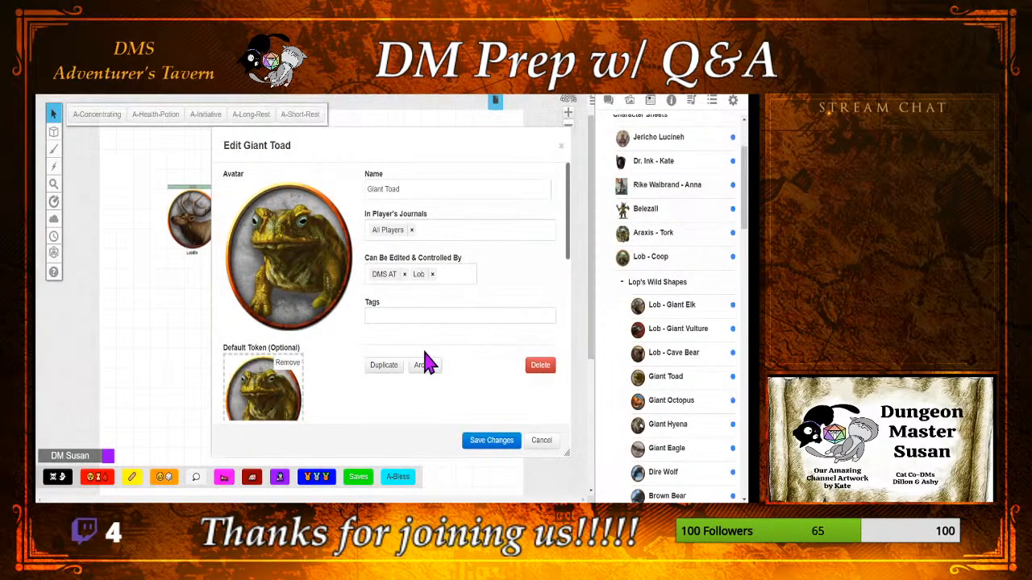
pyautogui.click(491, 442)
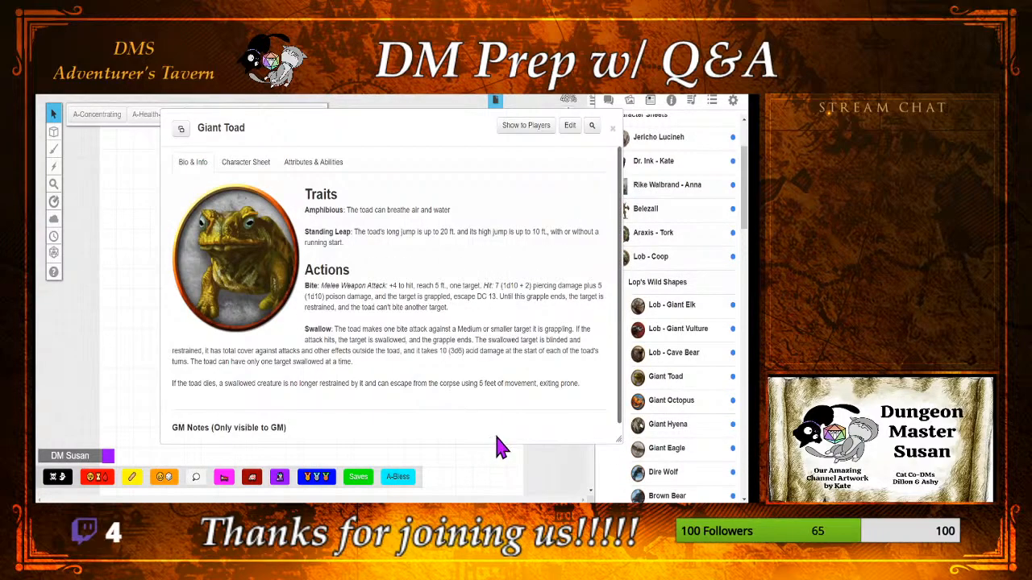
pyautogui.click(612, 129)
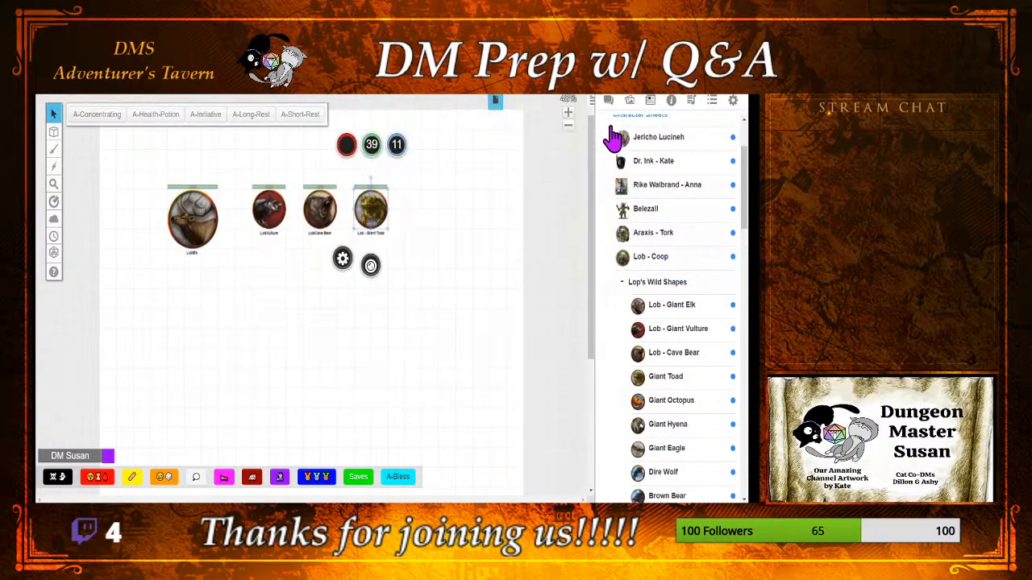
# Step: Rename the Giant Toad's journal entry as Lob - Giant Toad, save the changes and close the entry
pyautogui.click(483, 212)
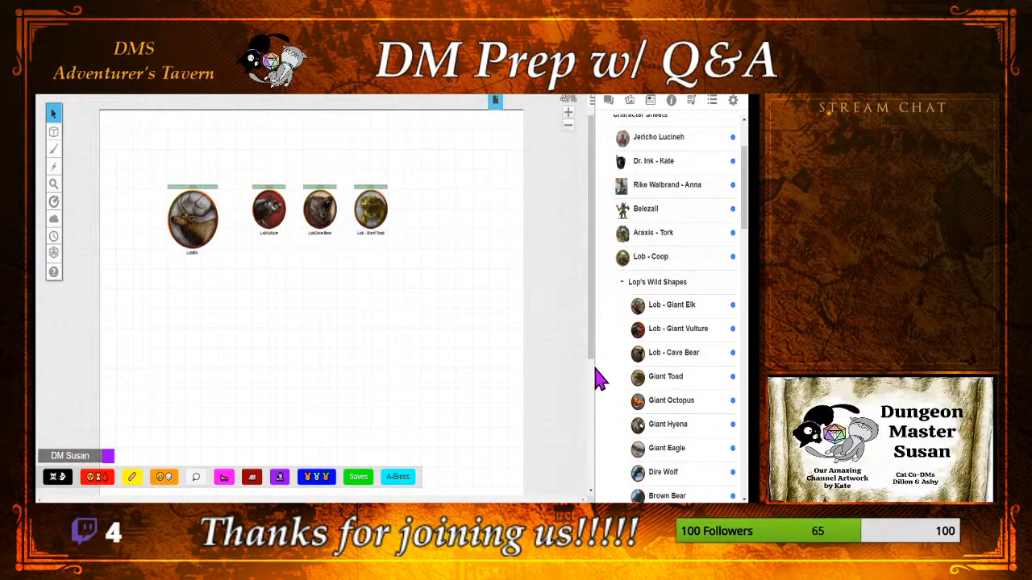
pyautogui.click(657, 378)
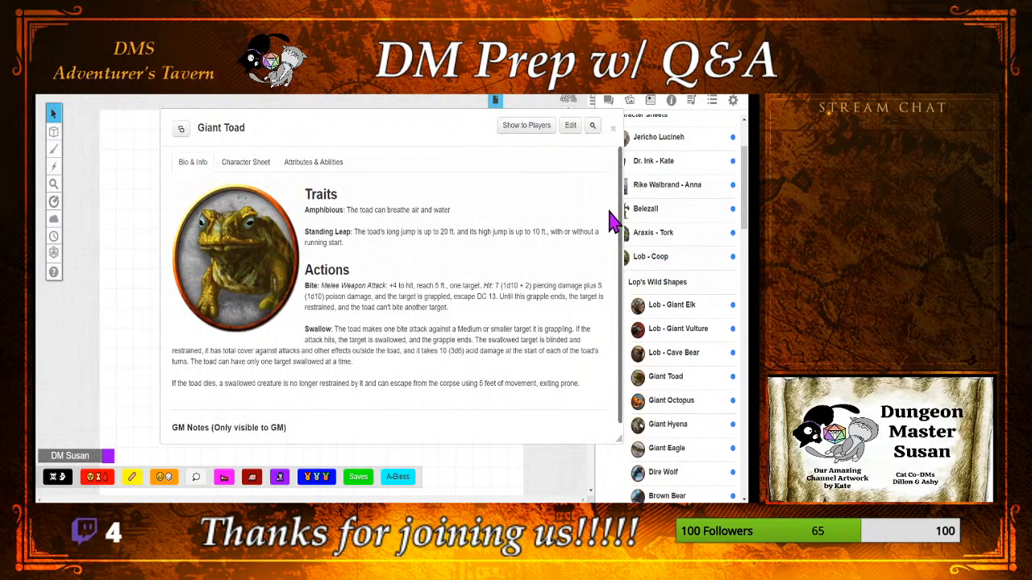
pyautogui.click(572, 128)
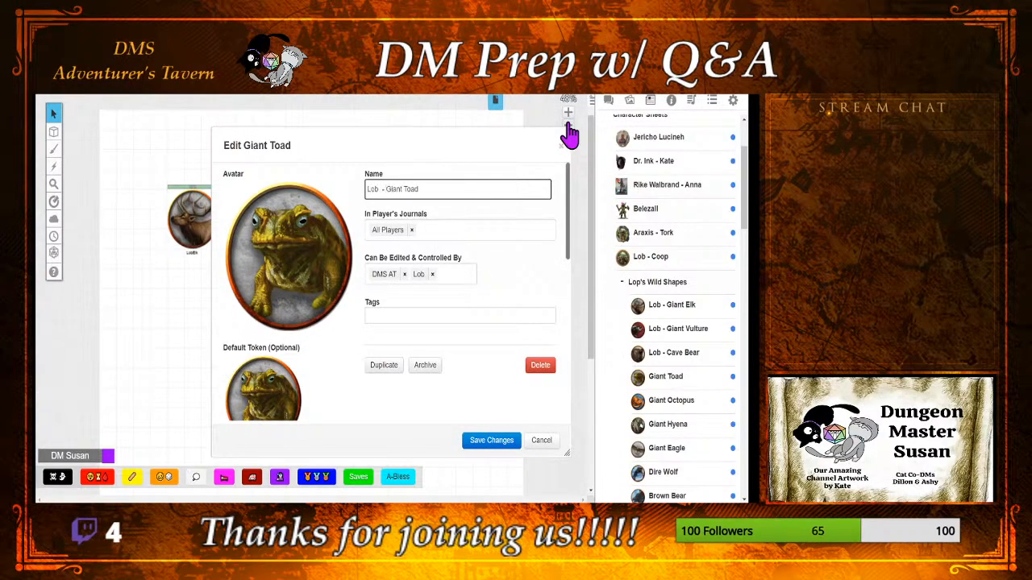
pyautogui.click(476, 441)
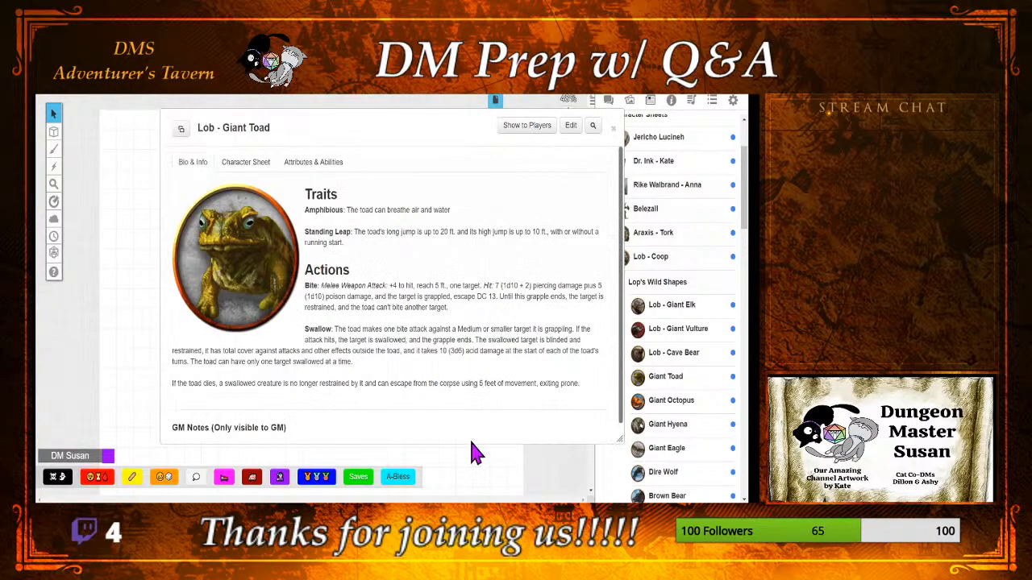
pyautogui.click(613, 128)
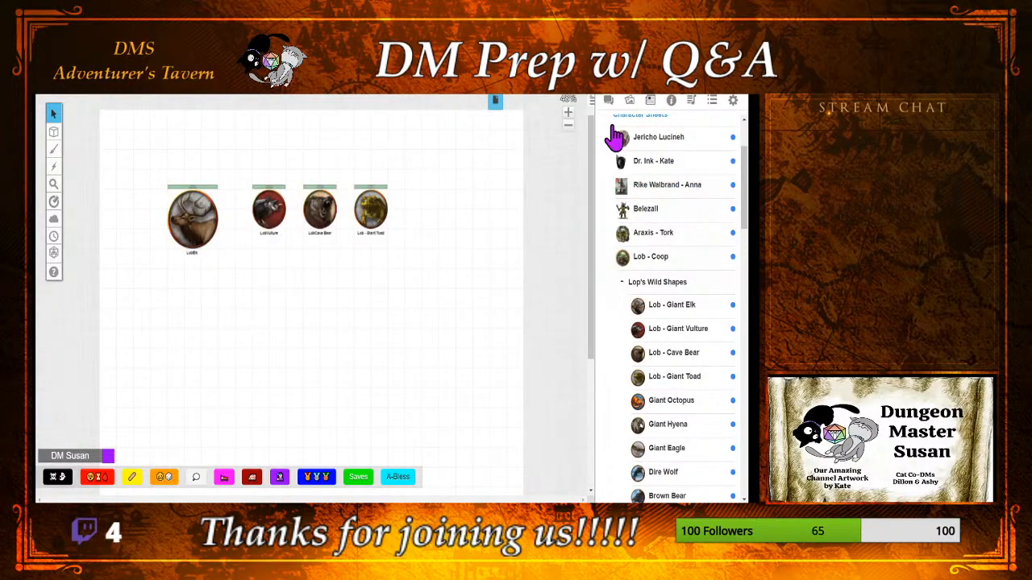
# Step: Look through Lob's remaining wild shapes and the contents of the Spell Templets folder in the journal
pyautogui.scroll(-1, 617, 292)
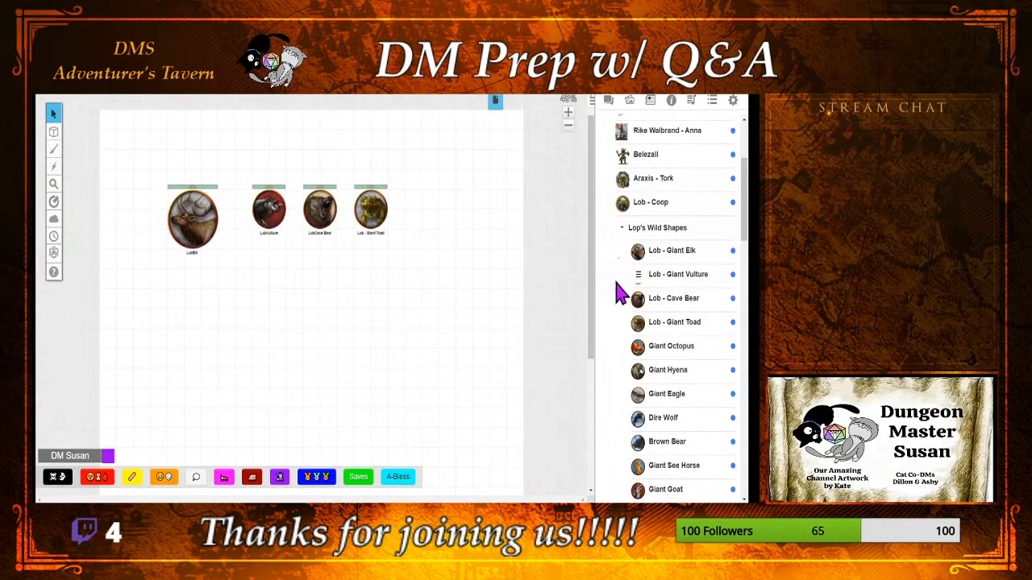
pyautogui.scroll(-1, 616, 292)
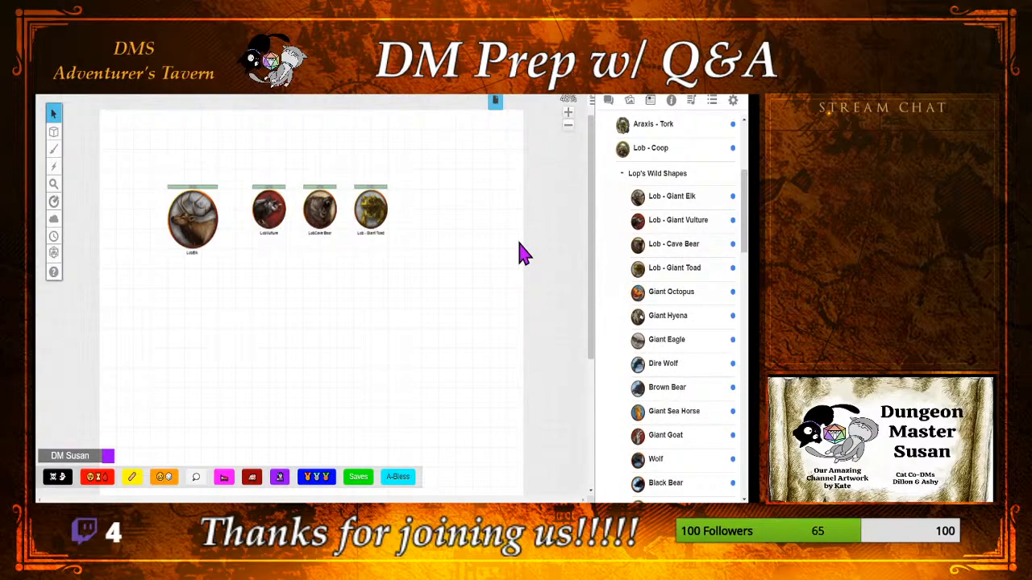
pyautogui.scroll(3, 613, 213)
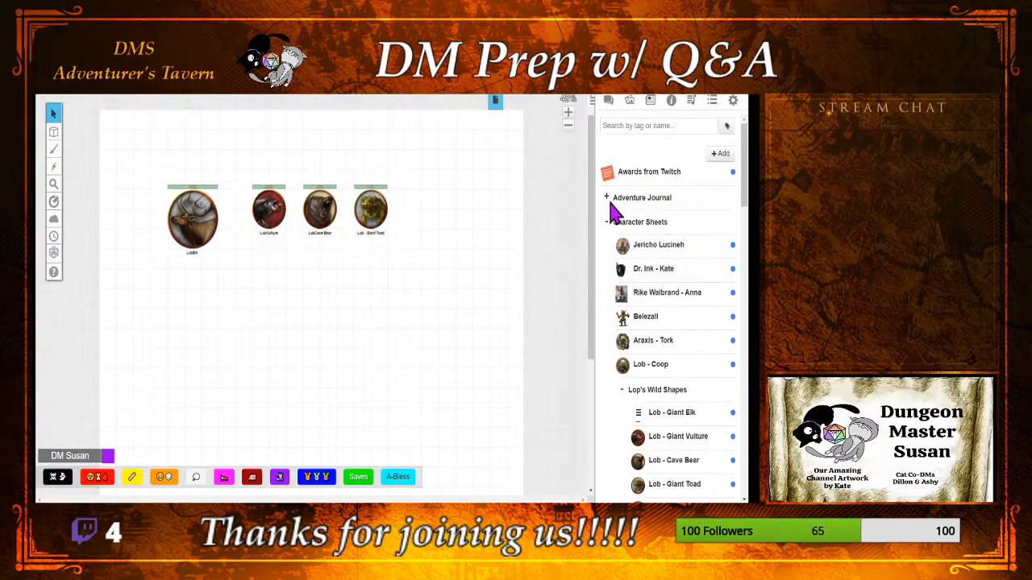
pyautogui.scroll(-12, 612, 214)
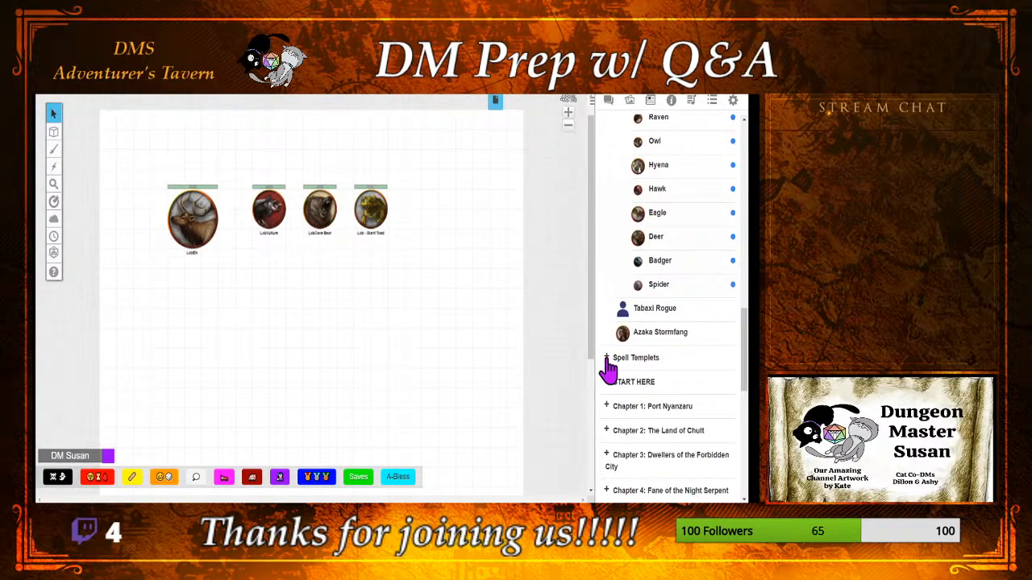
pyautogui.click(607, 359)
pyautogui.scroll(-3, 624, 371)
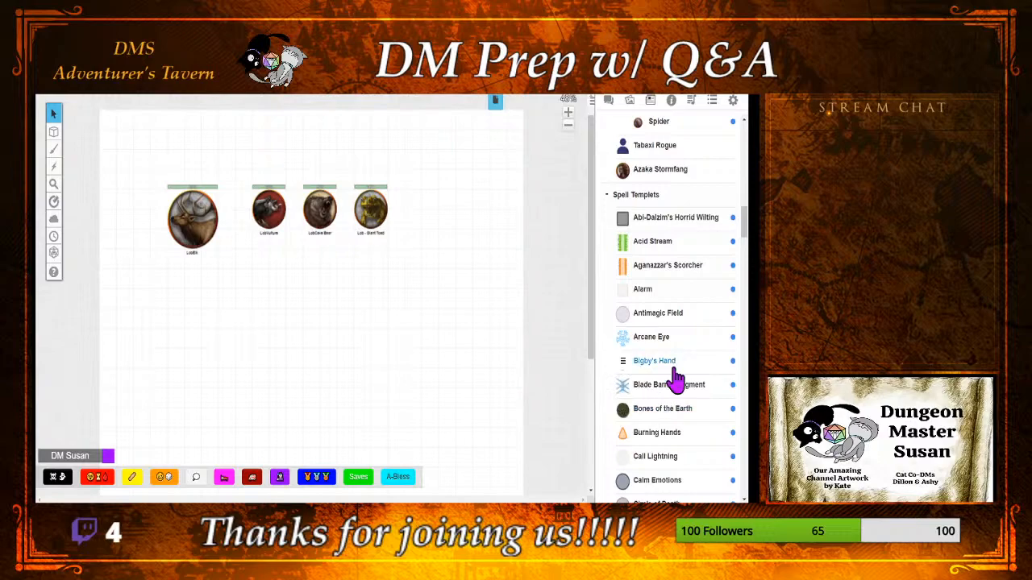
pyautogui.scroll(3, 684, 348)
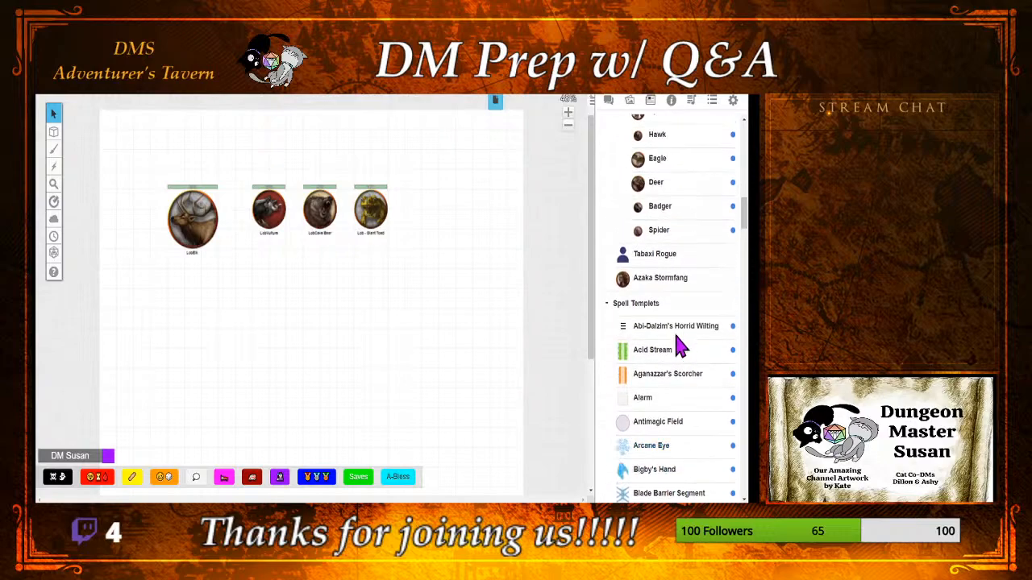
pyautogui.click(606, 306)
pyautogui.scroll(12, 624, 295)
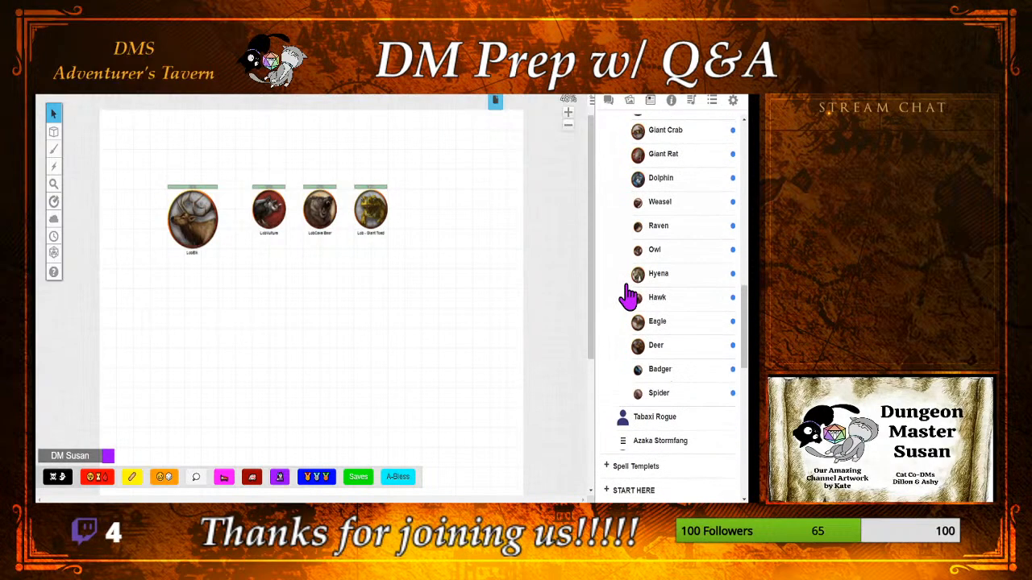
pyautogui.scroll(6, 639, 275)
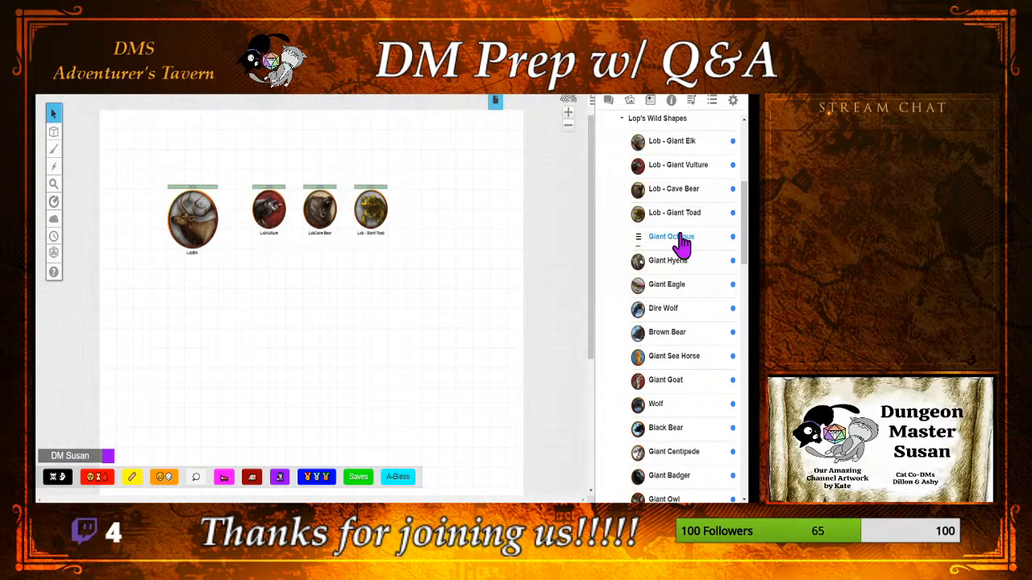
# Step: Go to the premium token packs in the art library and collapse Hero Tokens Pack 1
pyautogui.click(633, 100)
pyautogui.moveTo(640, 271)
pyautogui.scroll(8, 642, 270)
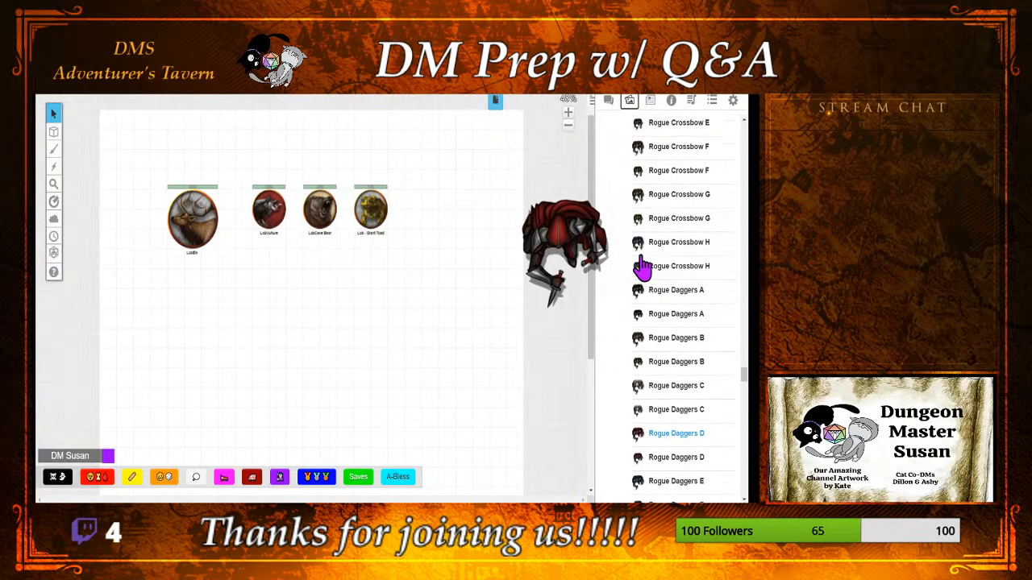
pyautogui.scroll(10, 642, 270)
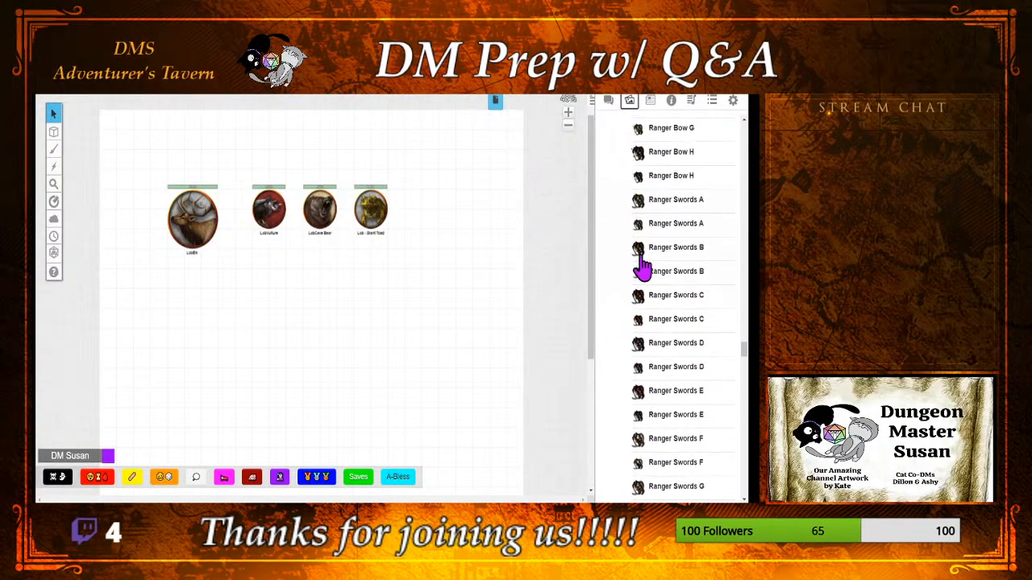
pyautogui.scroll(10, 642, 270)
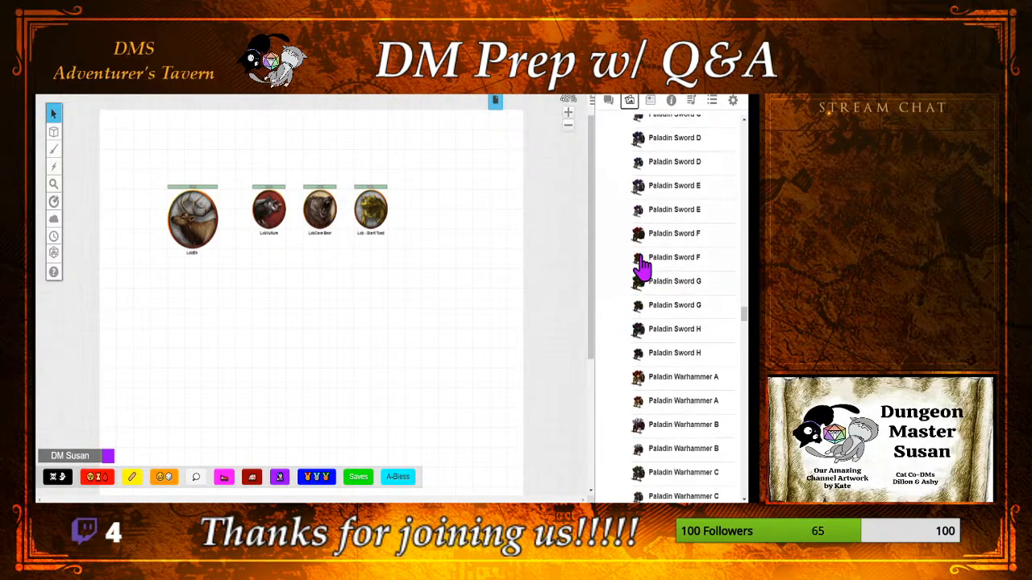
pyautogui.scroll(12, 641, 270)
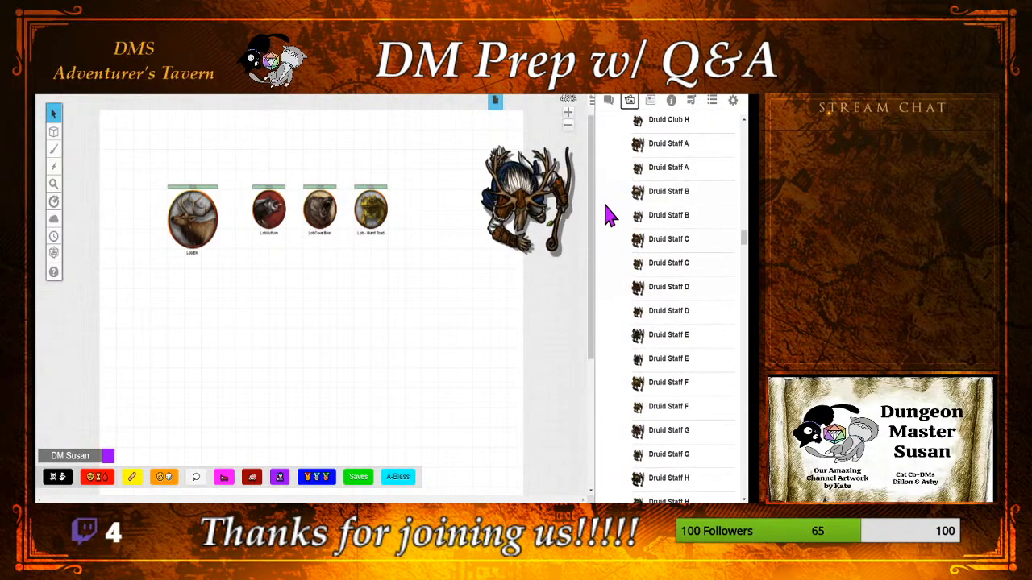
pyautogui.scroll(12, 610, 216)
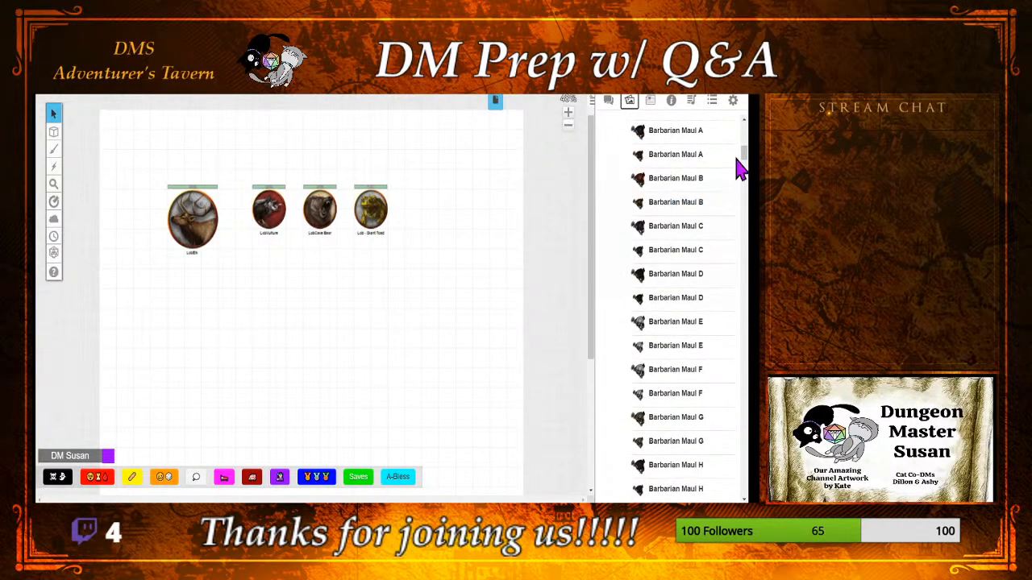
pyautogui.scroll(8, 637, 322)
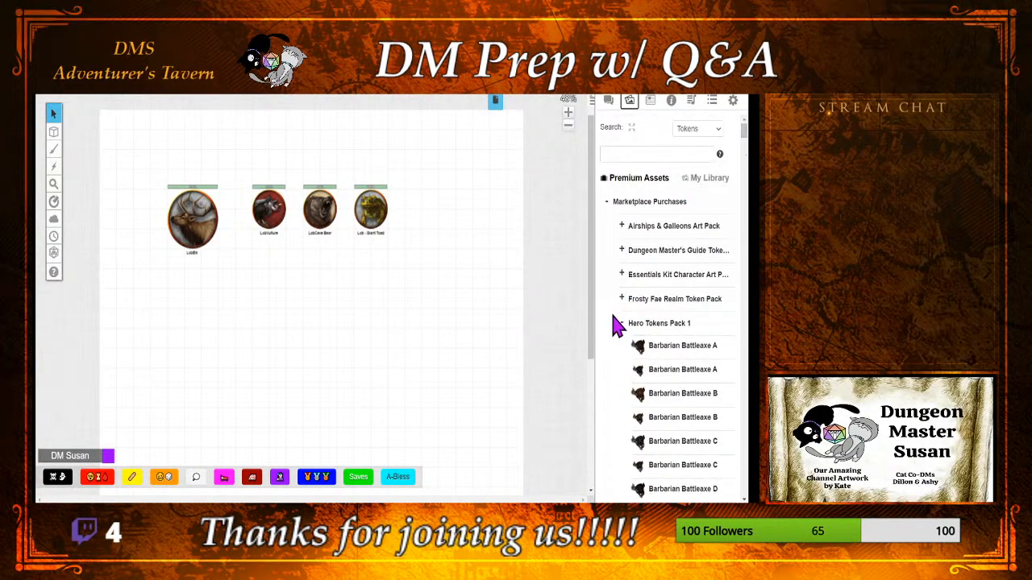
pyautogui.click(619, 324)
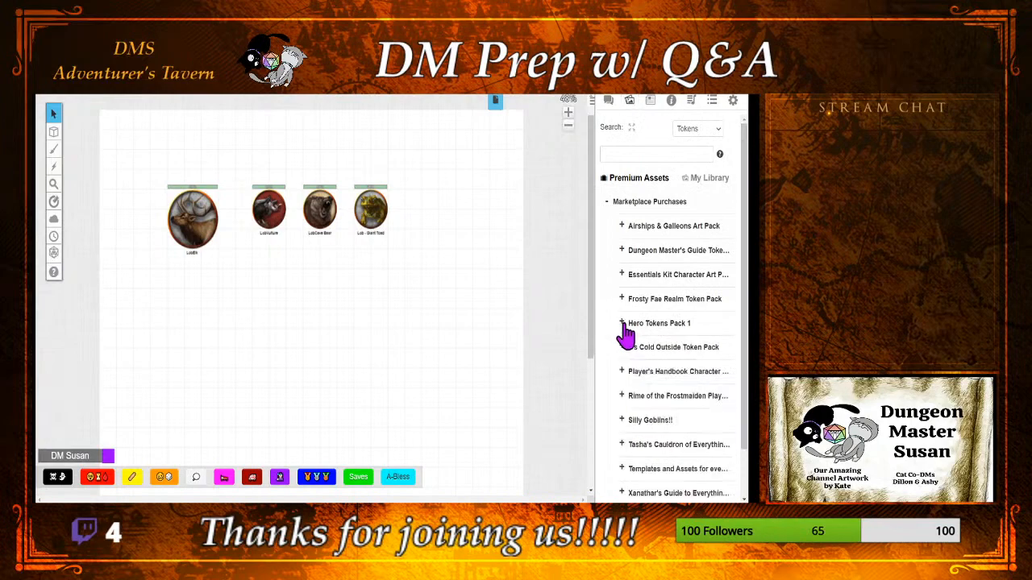
# Step: Place the Antimagic Field 5x5 template from the Templates and Assets pack below the toad token and enlarge it to about 5 by 5 squares
pyautogui.click(622, 469)
pyautogui.scroll(-1, 640, 411)
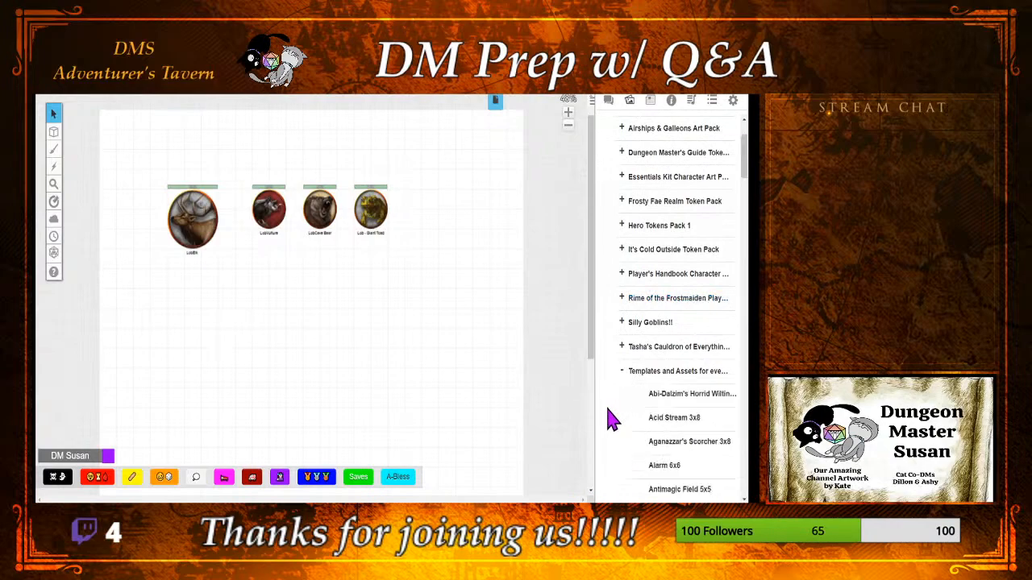
pyautogui.scroll(-3, 611, 422)
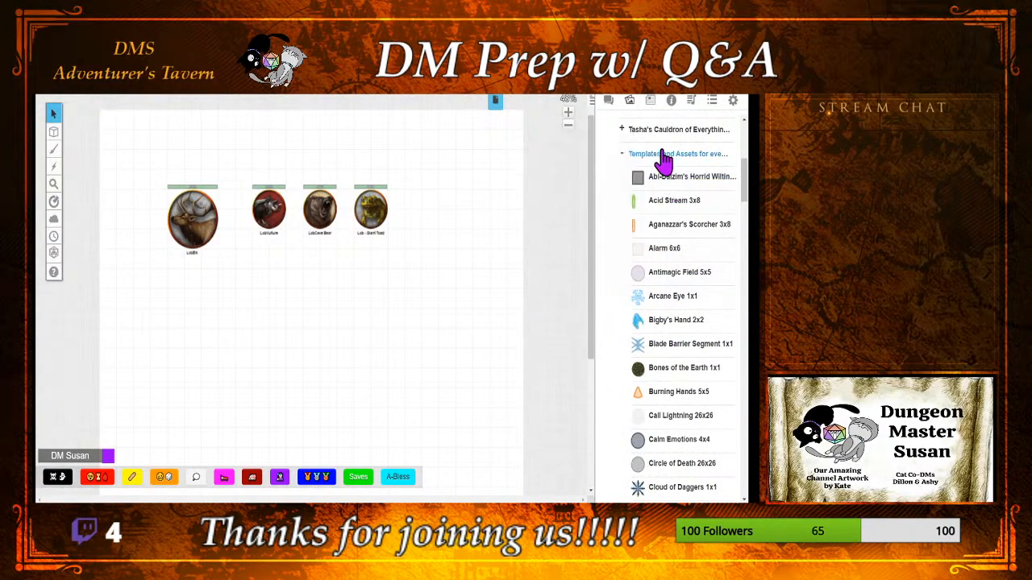
pyautogui.moveTo(665, 278); pyautogui.dragTo(359, 299)
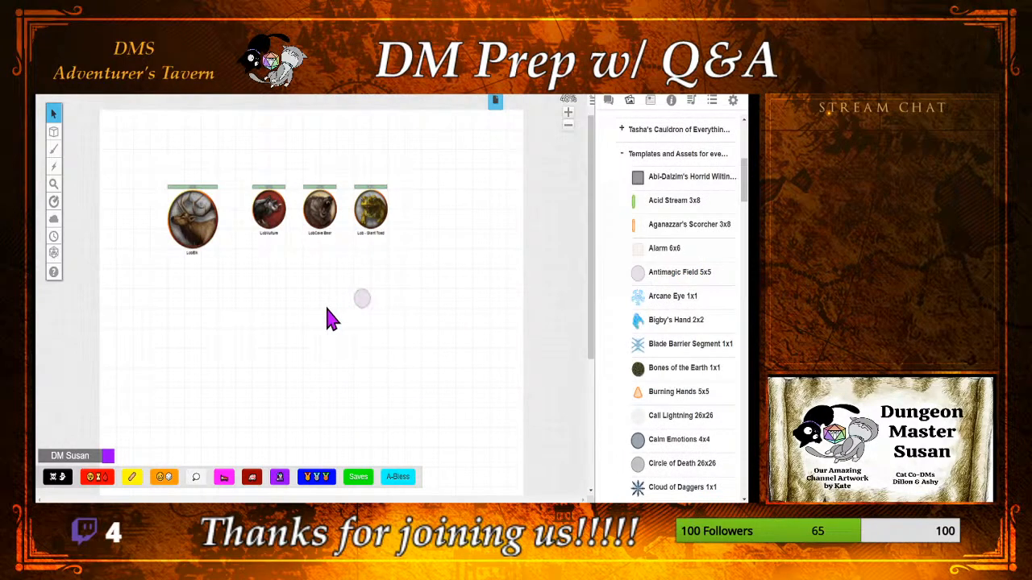
pyautogui.click(362, 304)
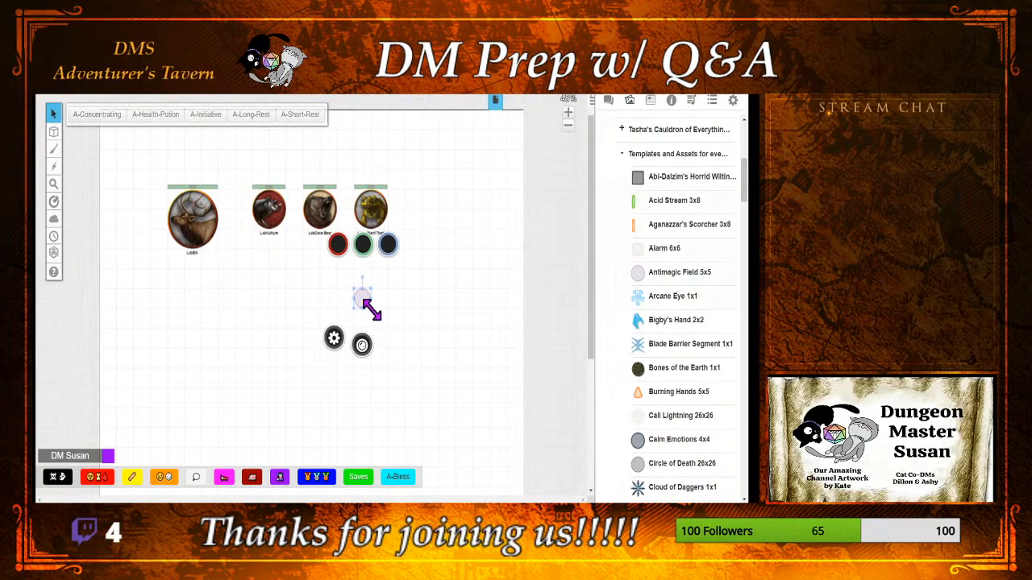
pyautogui.moveTo(371, 308); pyautogui.dragTo(431, 397)
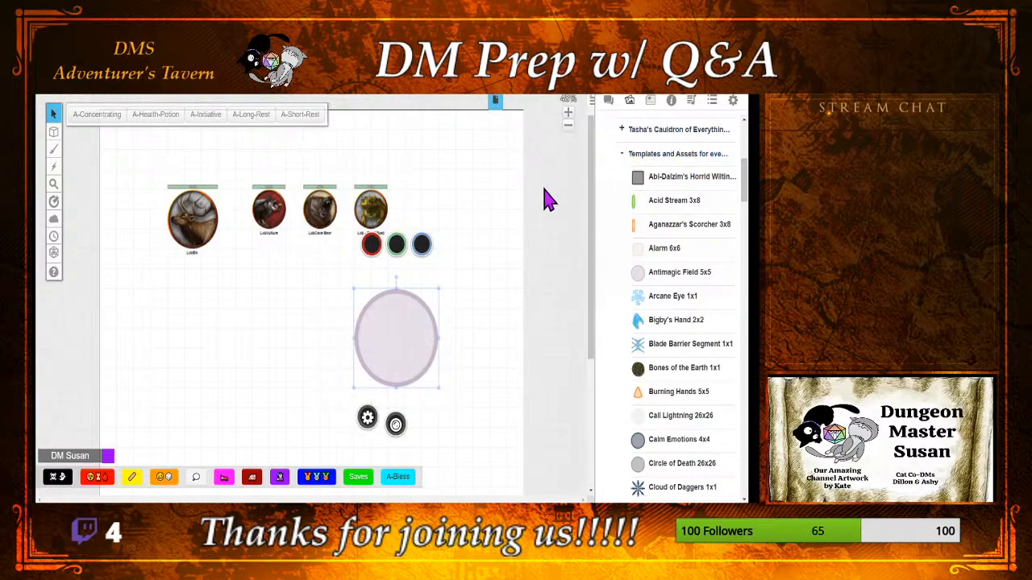
# Step: Preview a few spell templates in the art library and delete the Antimagic Field template from the map
pyautogui.moveTo(696, 207)
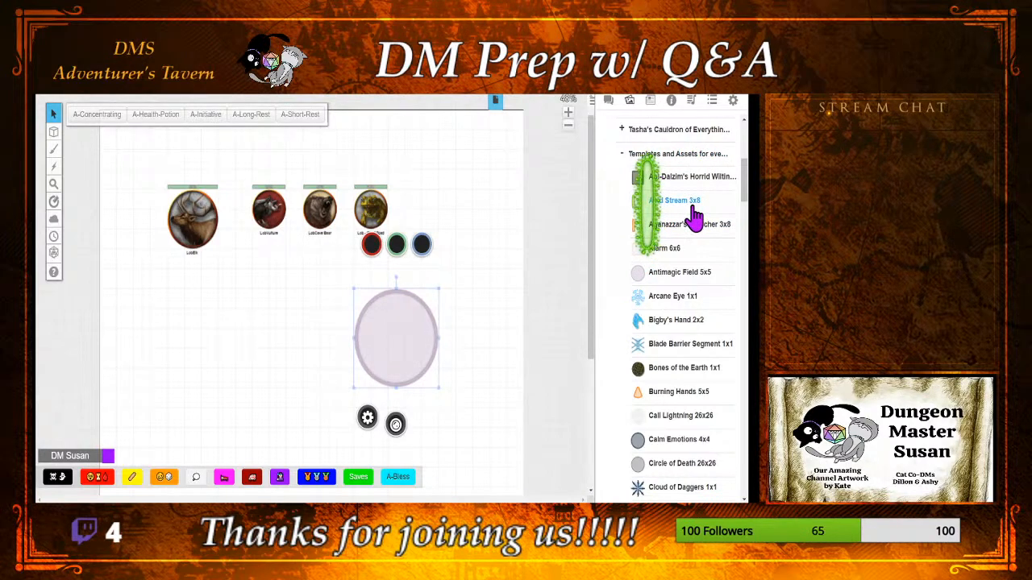
pyautogui.moveTo(697, 232)
pyautogui.moveTo(674, 284)
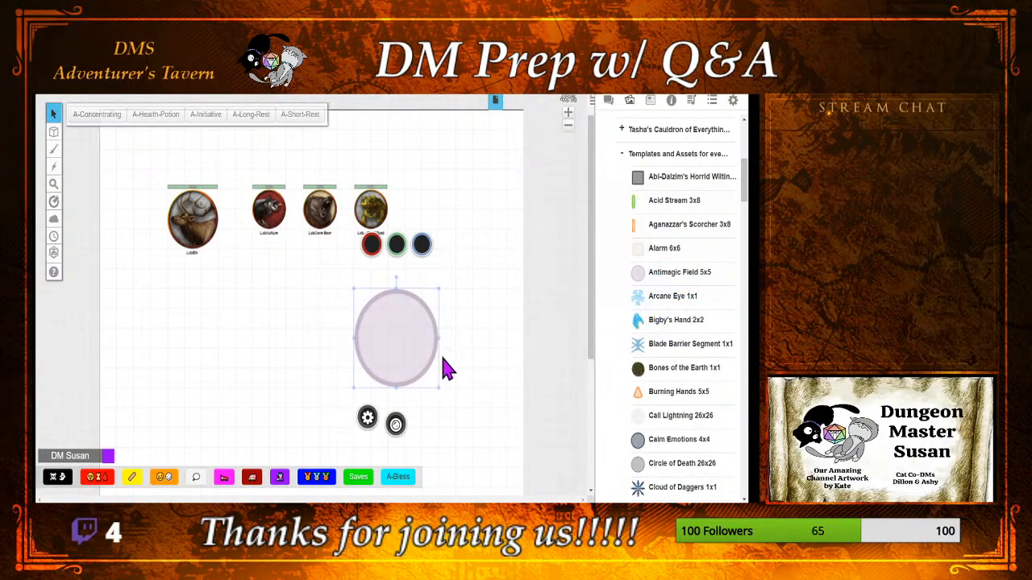
pyautogui.click(484, 387)
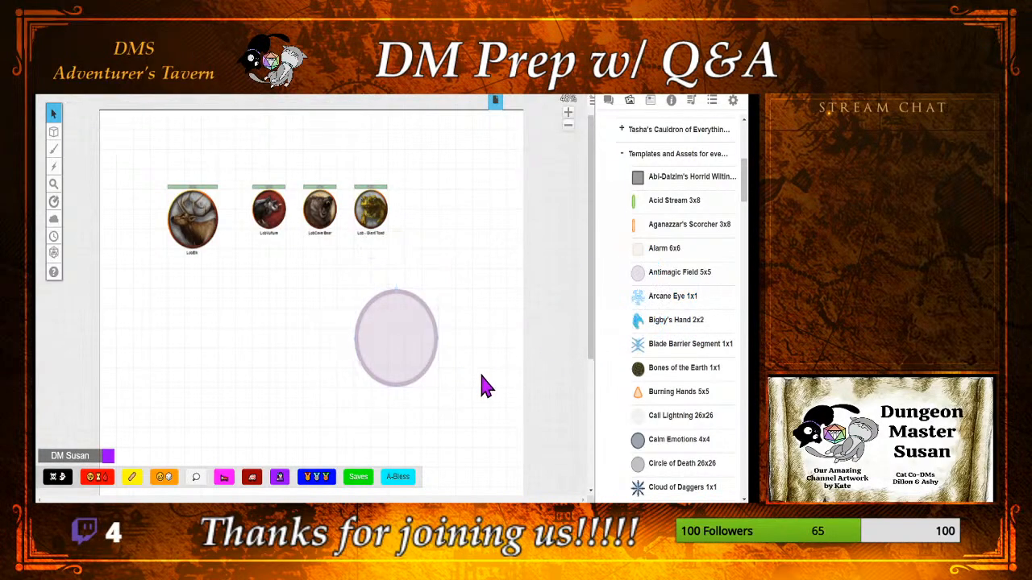
pyautogui.click(400, 363)
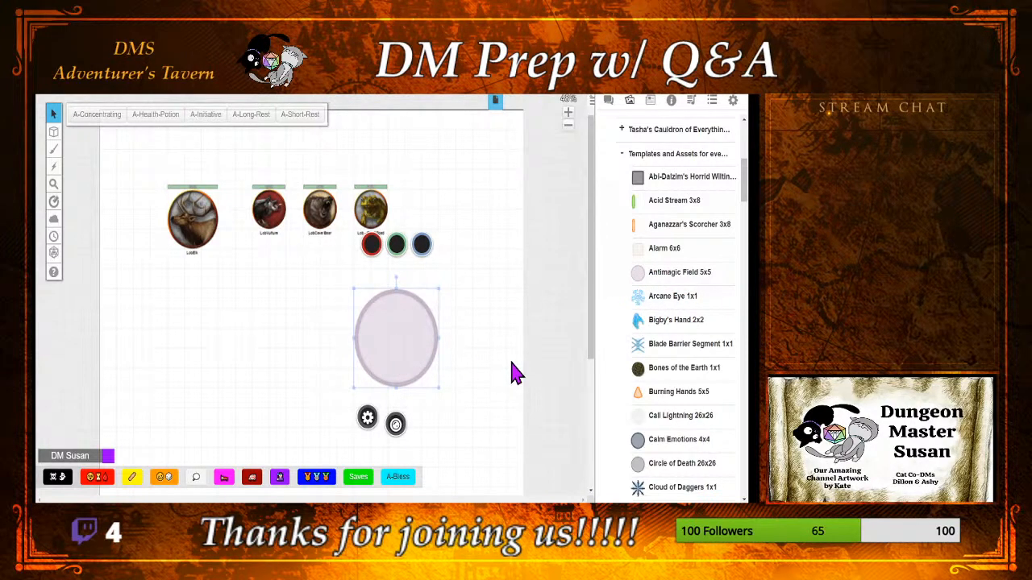
pyautogui.press('Delete')
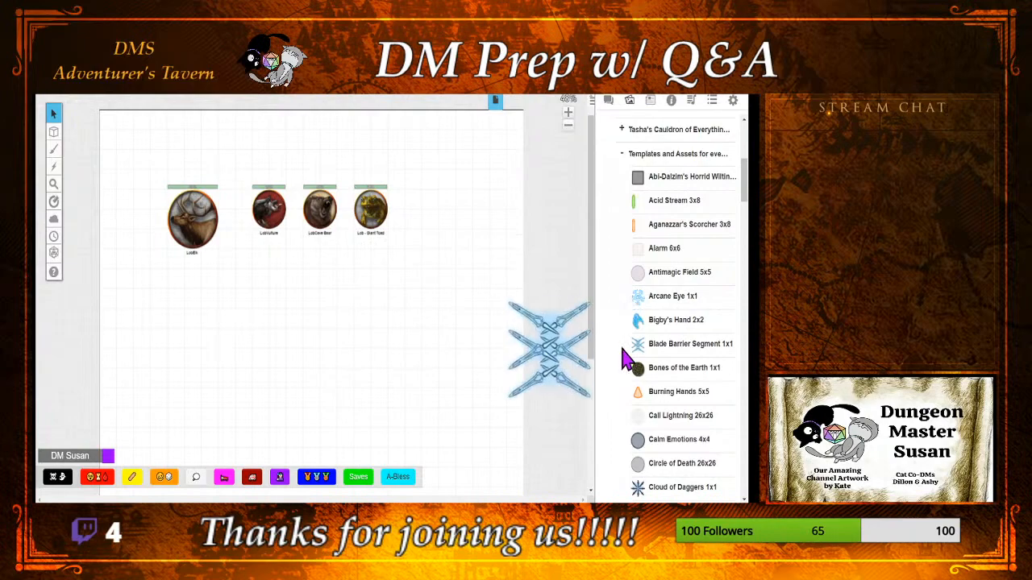
# Step: Place the Bigby's Hand 2x2 template below the cave bear and toad tokens and enlarge it to about 2 by 2 squares
pyautogui.moveTo(664, 321)
pyautogui.moveTo(663, 320); pyautogui.dragTo(349, 294)
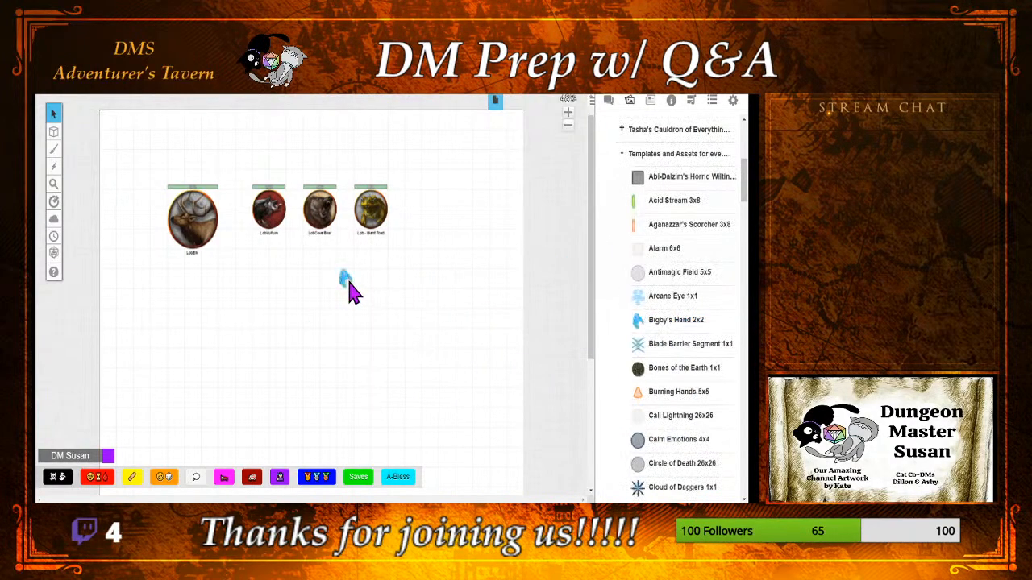
pyautogui.click(350, 286)
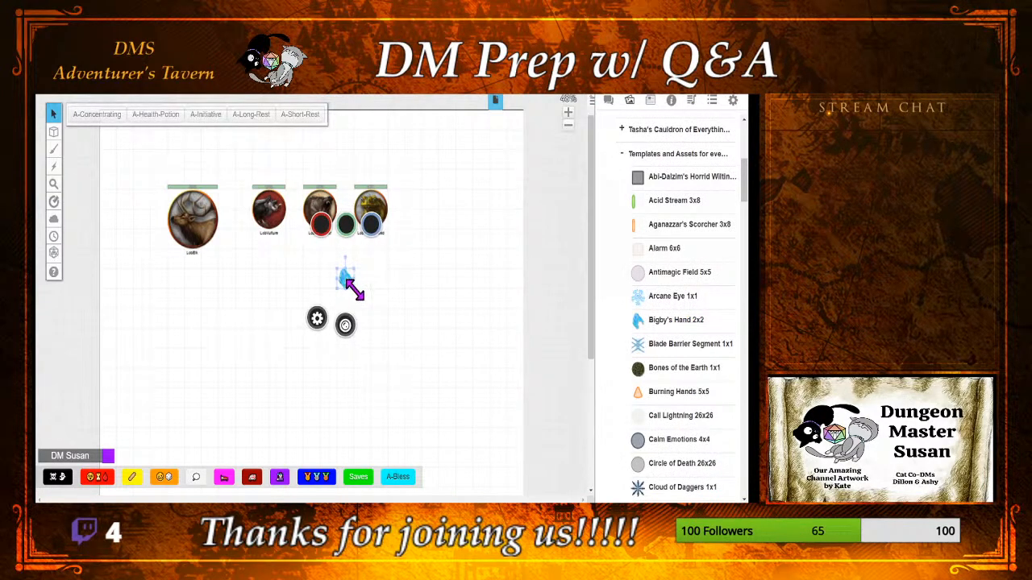
pyautogui.moveTo(354, 288); pyautogui.dragTo(371, 310)
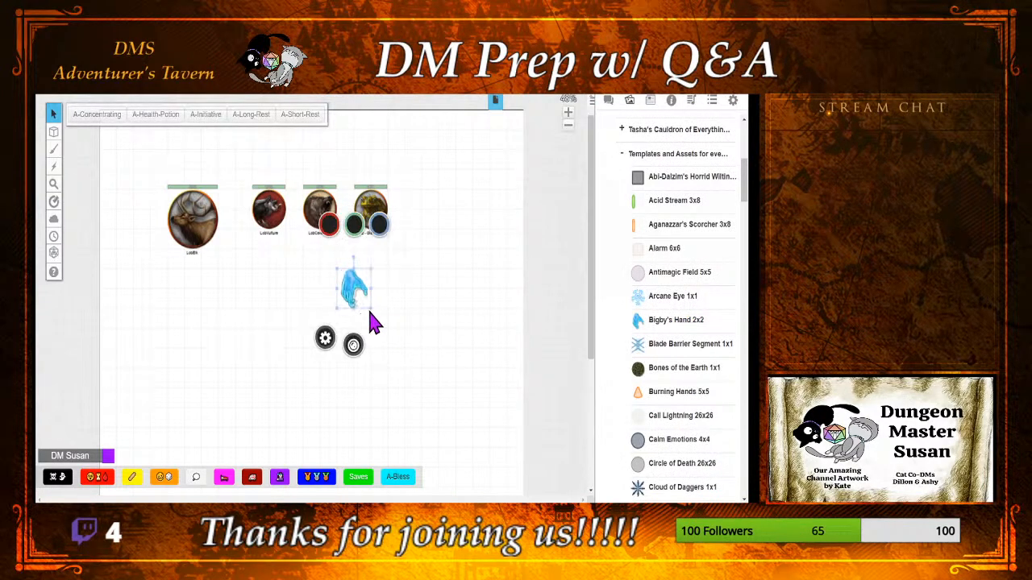
# Step: Try out the Call Lightning 26x26 template on the map near the toad token, and delete it again
pyautogui.moveTo(696, 425); pyautogui.dragTo(329, 325)
pyautogui.click(515, 125)
pyautogui.click(330, 324)
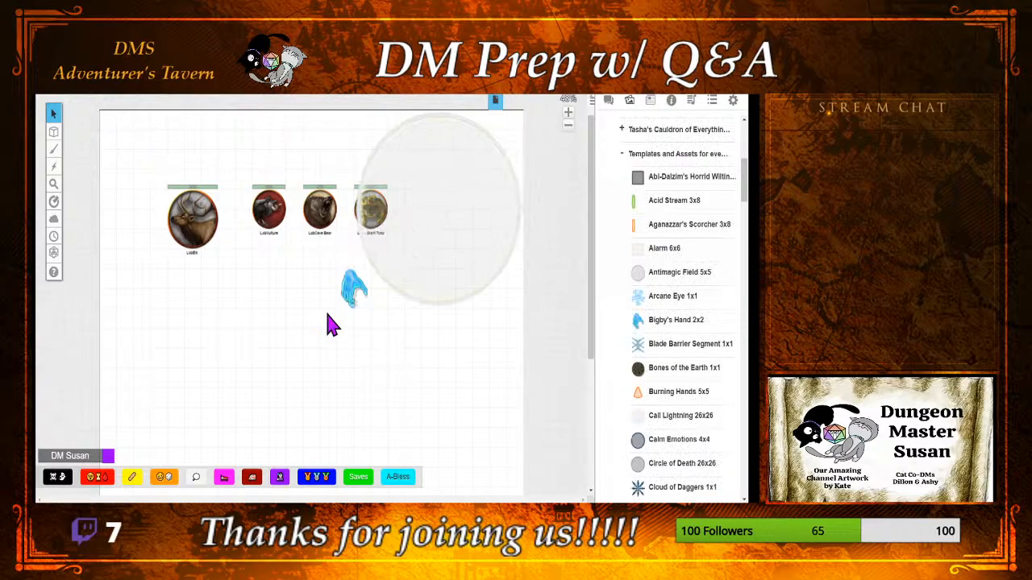
pyautogui.click(453, 224)
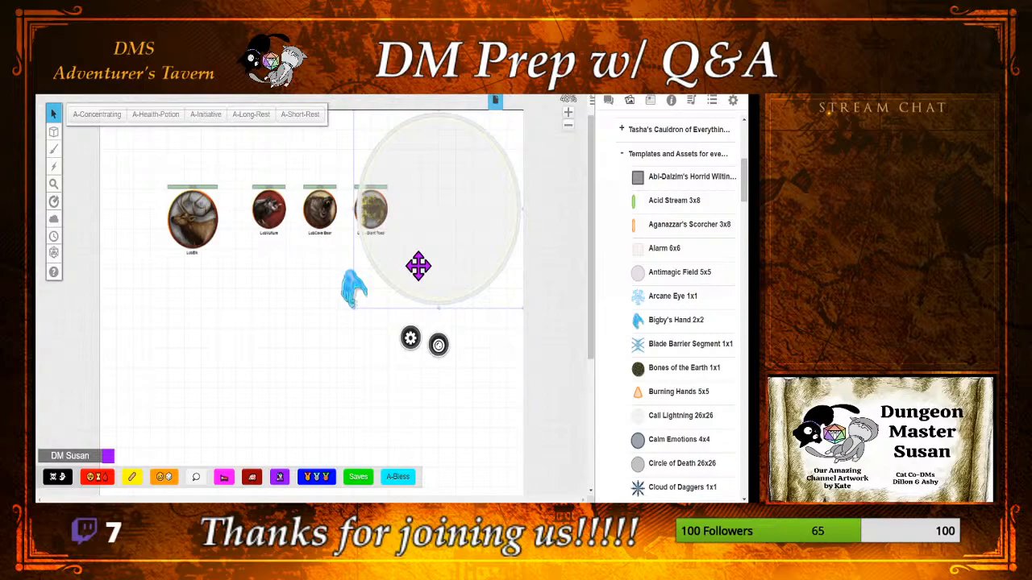
pyautogui.press('Delete')
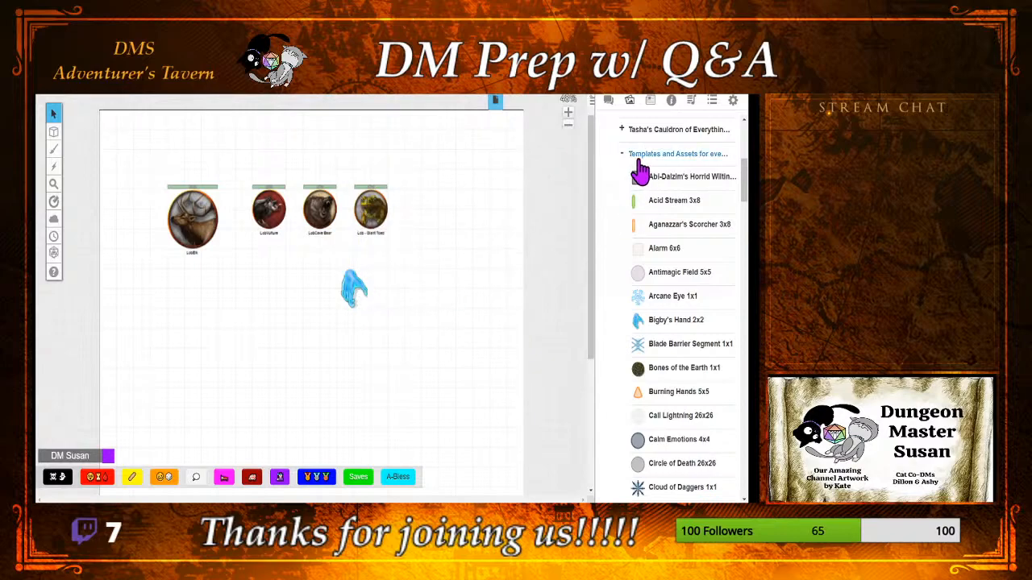
# Step: Collapse the Lop's Wild Shapes folder in the journal and expand the Spell Templets folder
pyautogui.click(650, 102)
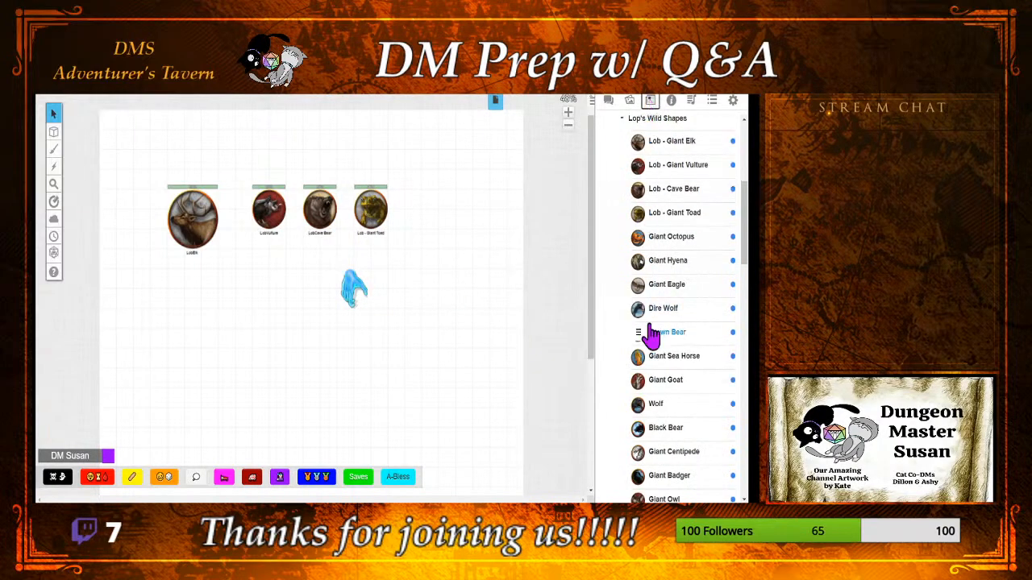
pyautogui.click(624, 121)
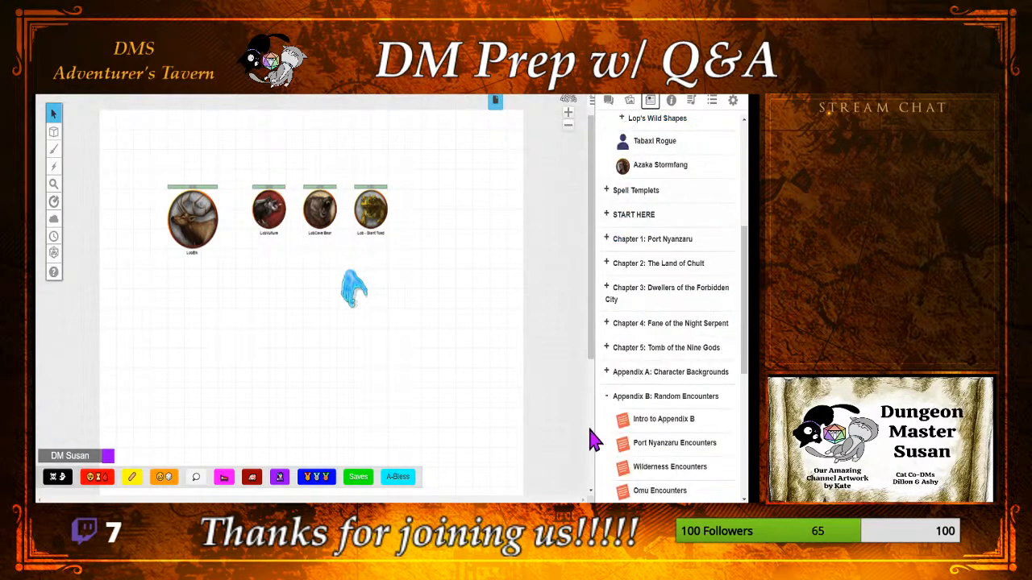
pyautogui.click(613, 195)
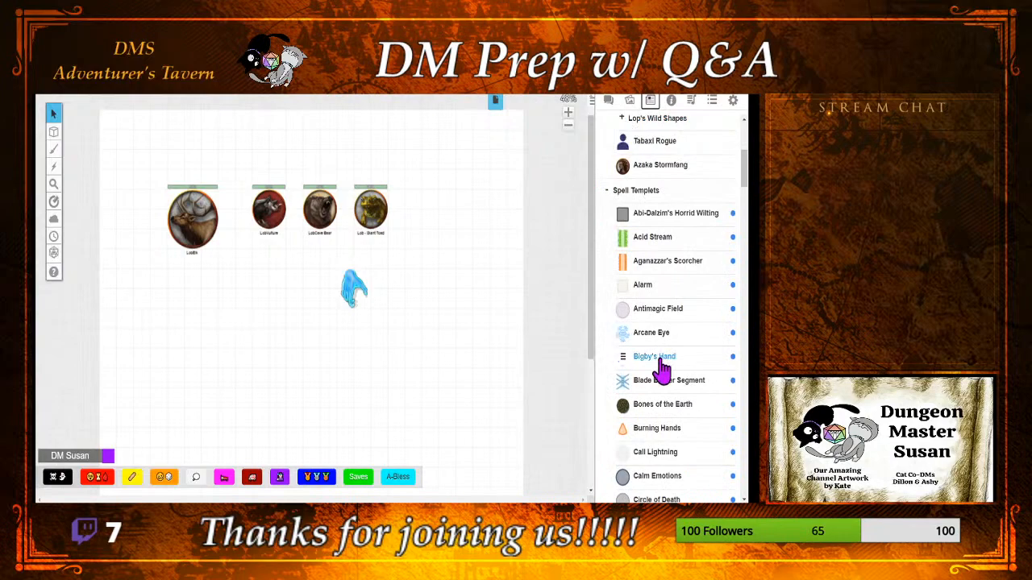
# Step: Place the journal's Bigby's Hand beside the first hand for comparison, and delete both hands from the map
pyautogui.moveTo(661, 367); pyautogui.dragTo(423, 296)
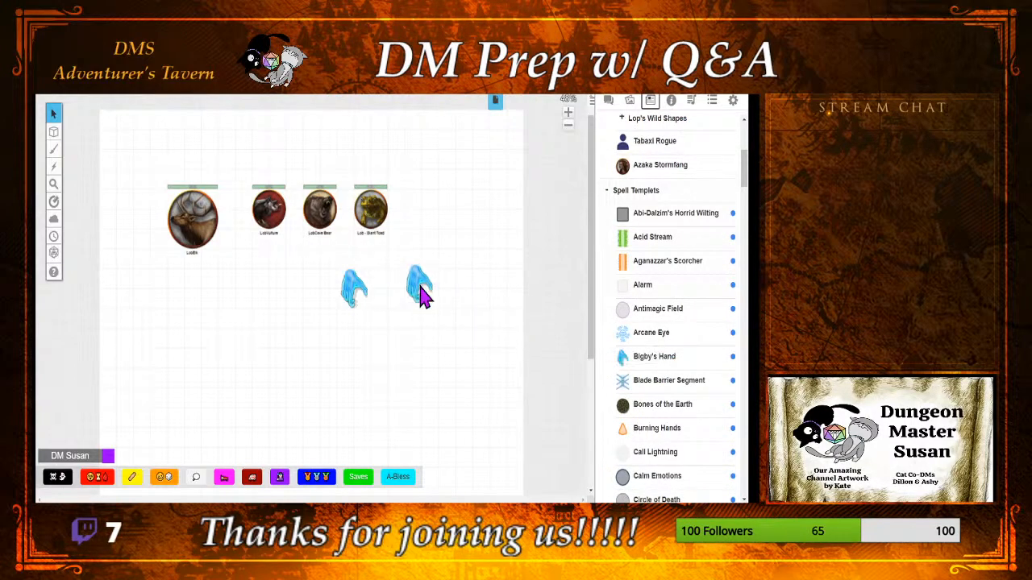
pyautogui.click(419, 284)
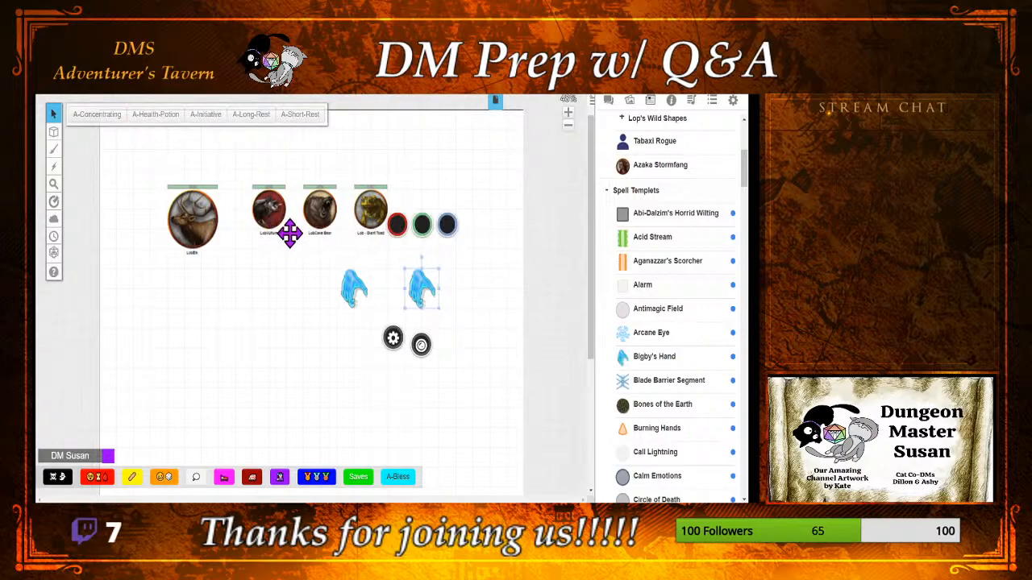
pyautogui.click(334, 306)
pyautogui.moveTo(334, 307); pyautogui.dragTo(465, 318)
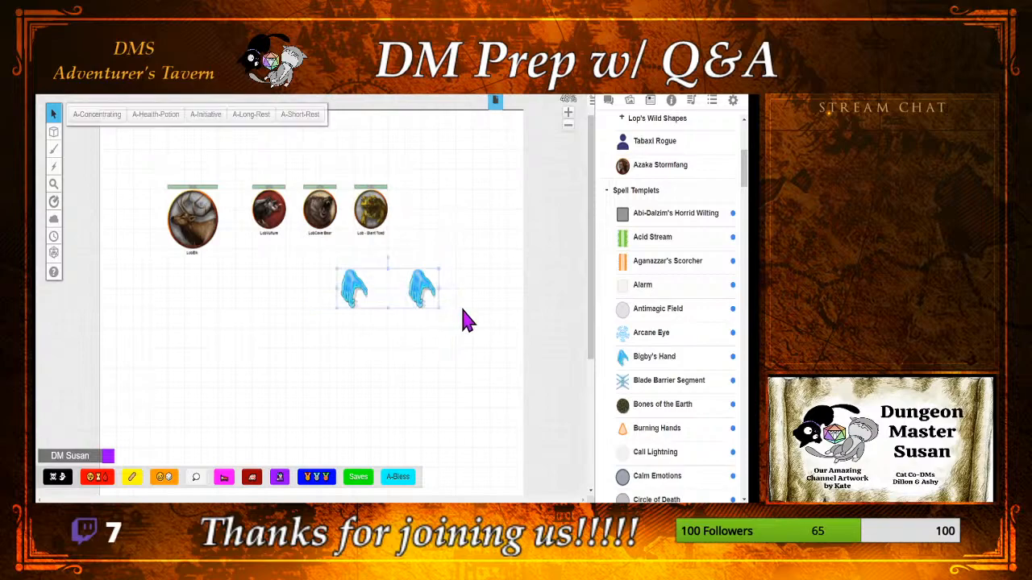
pyautogui.press('Delete')
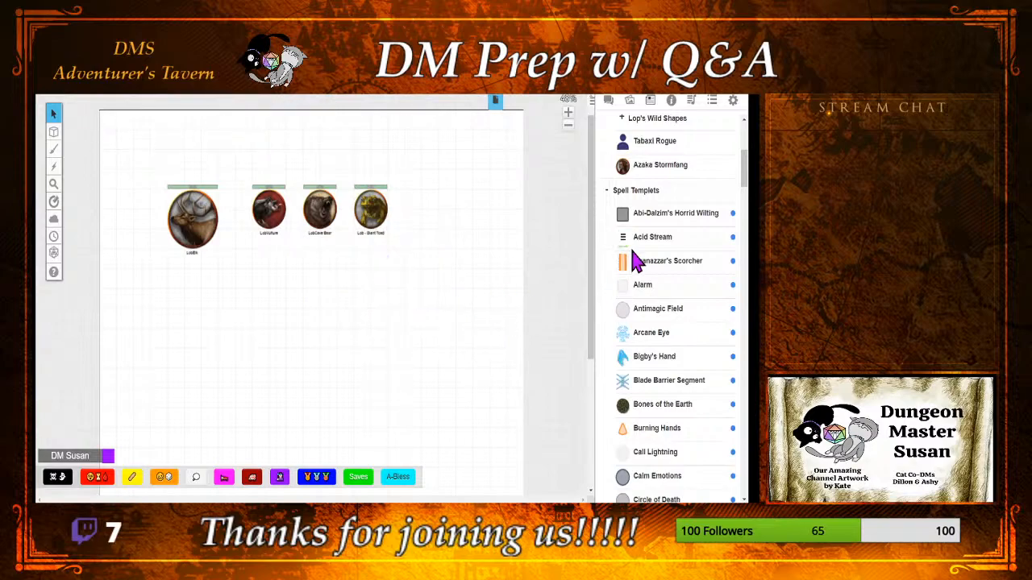
# Step: Open the Spiritual Weapon - Axe journal entry, examine its character sheet down to the attacks, and minimise the entry
pyautogui.scroll(-2, 636, 262)
pyautogui.scroll(-9, 637, 262)
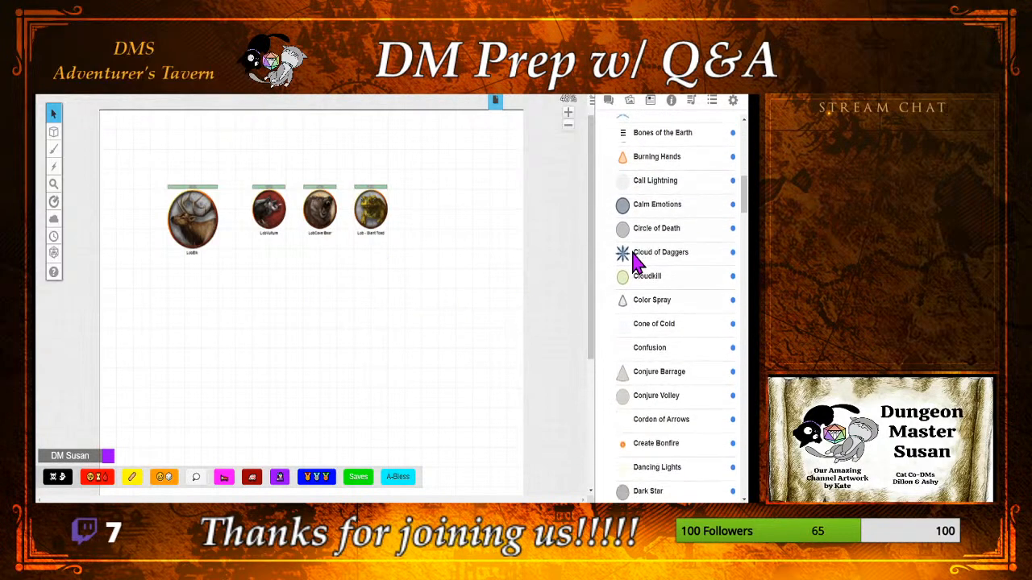
pyautogui.scroll(-13, 637, 262)
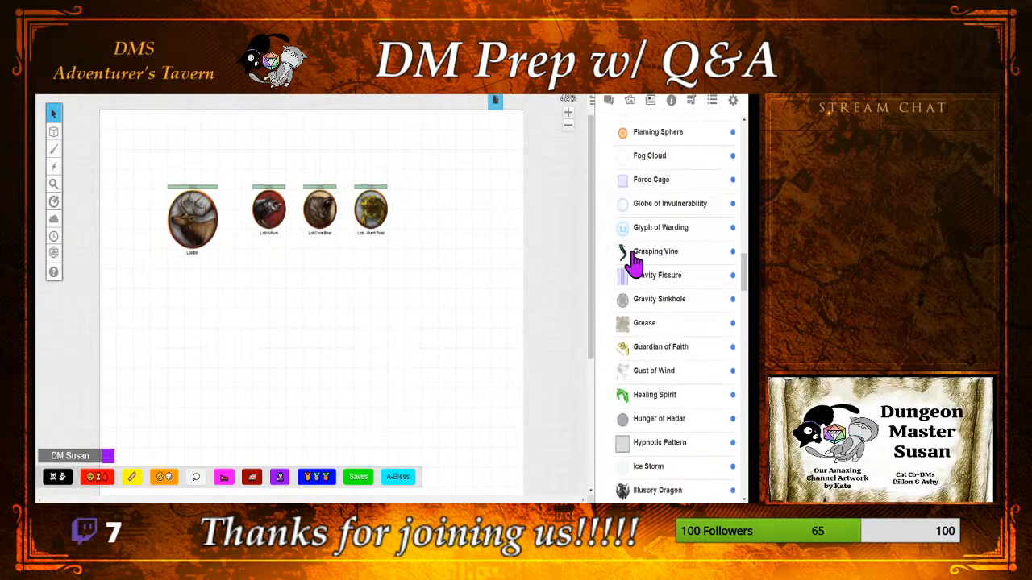
pyautogui.scroll(-2, 634, 262)
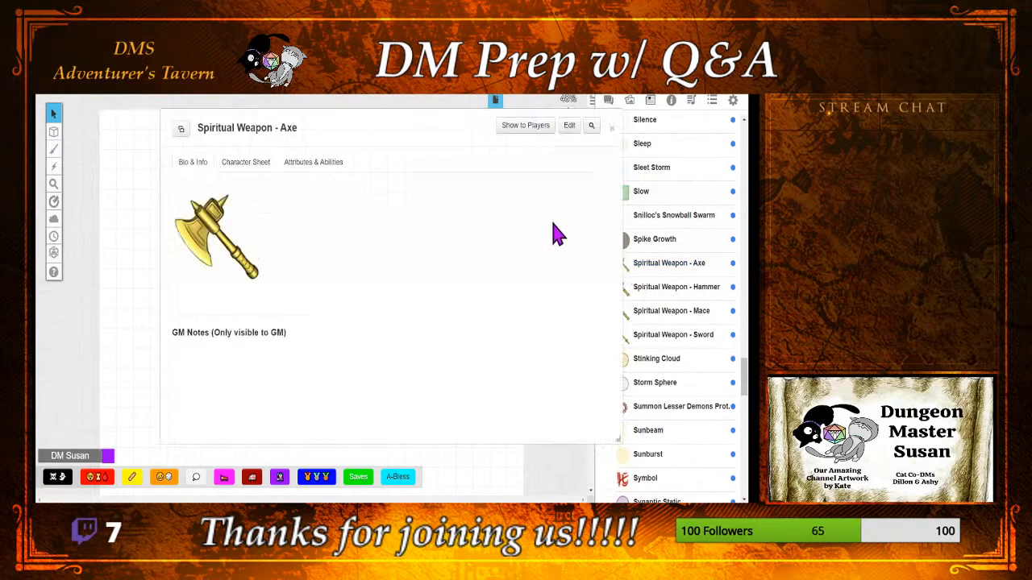
pyautogui.click(246, 163)
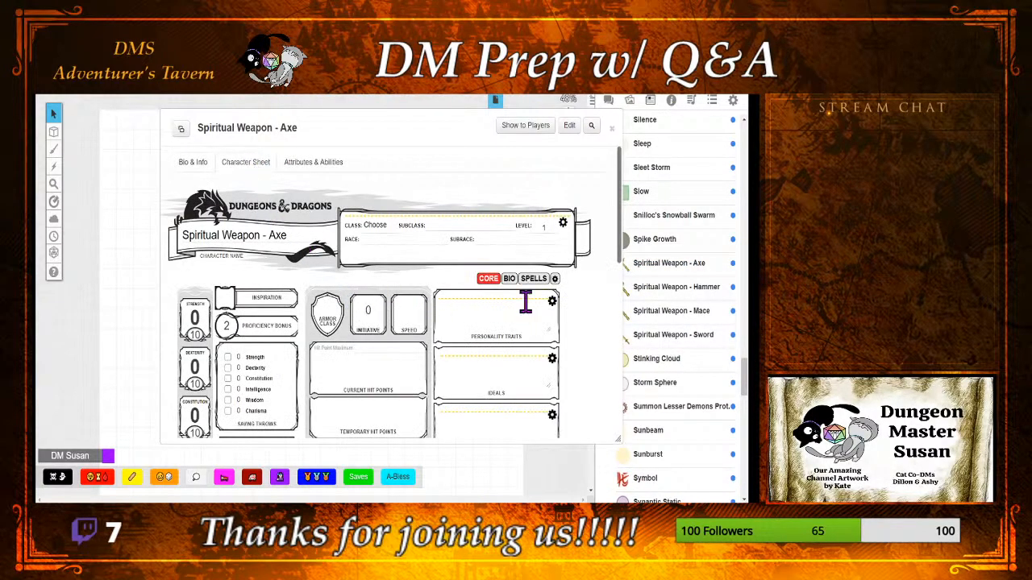
pyautogui.scroll(-3, 543, 304)
pyautogui.scroll(-1, 542, 304)
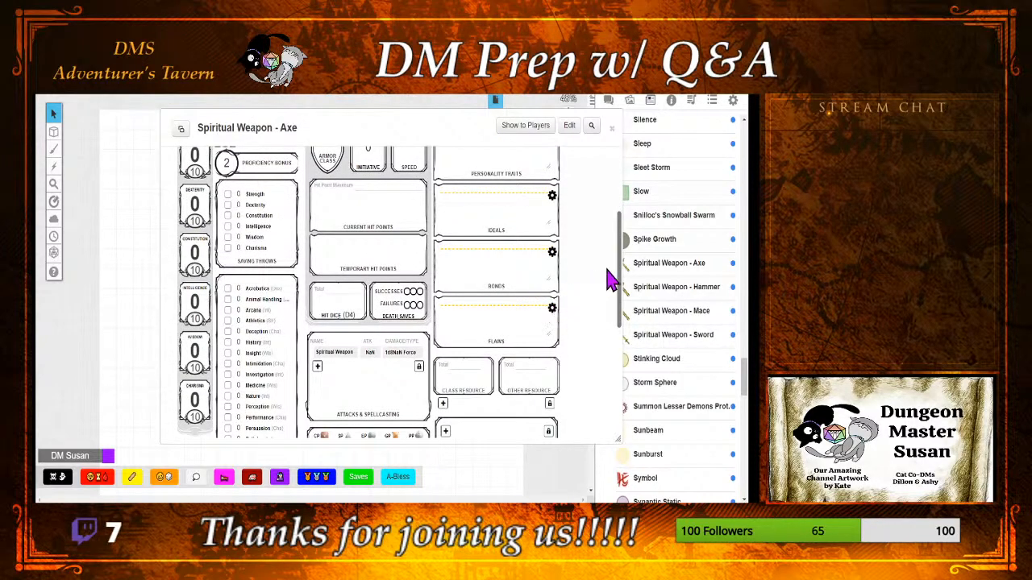
pyautogui.doubleClick(395, 117)
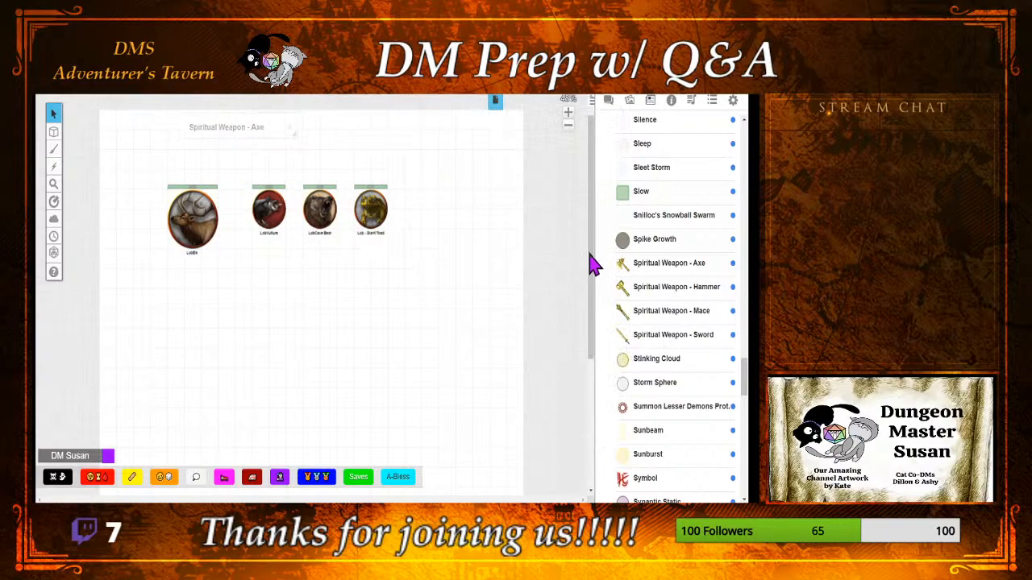
# Step: Place the Spiritual Weapon - Axe token below the cave bear token and move the minimised sheet away from the map's upper edge
pyautogui.moveTo(637, 265); pyautogui.dragTo(315, 335)
pyautogui.click(311, 318)
pyautogui.click(311, 322)
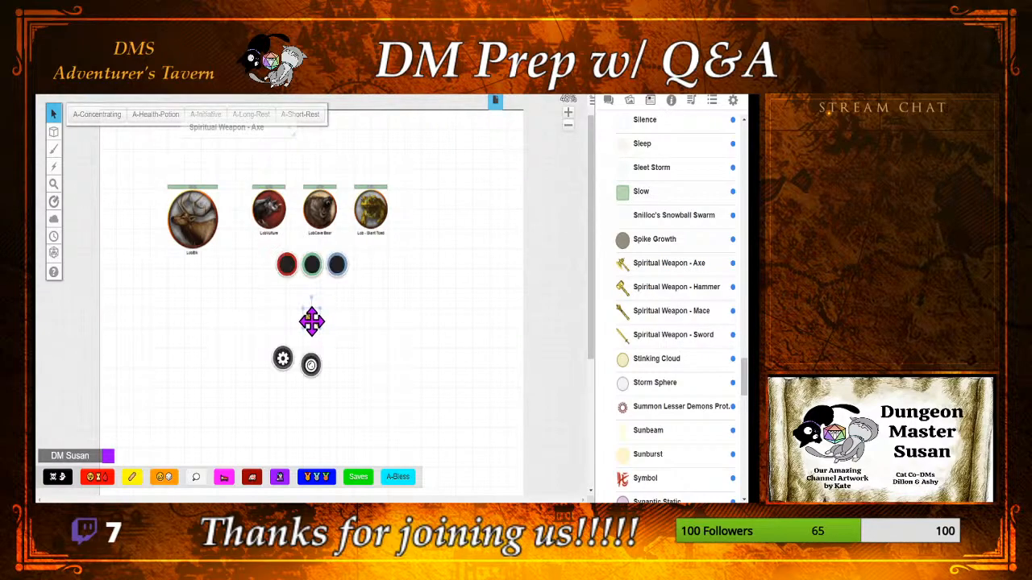
pyautogui.click(388, 339)
pyautogui.moveTo(231, 131); pyautogui.dragTo(400, 264)
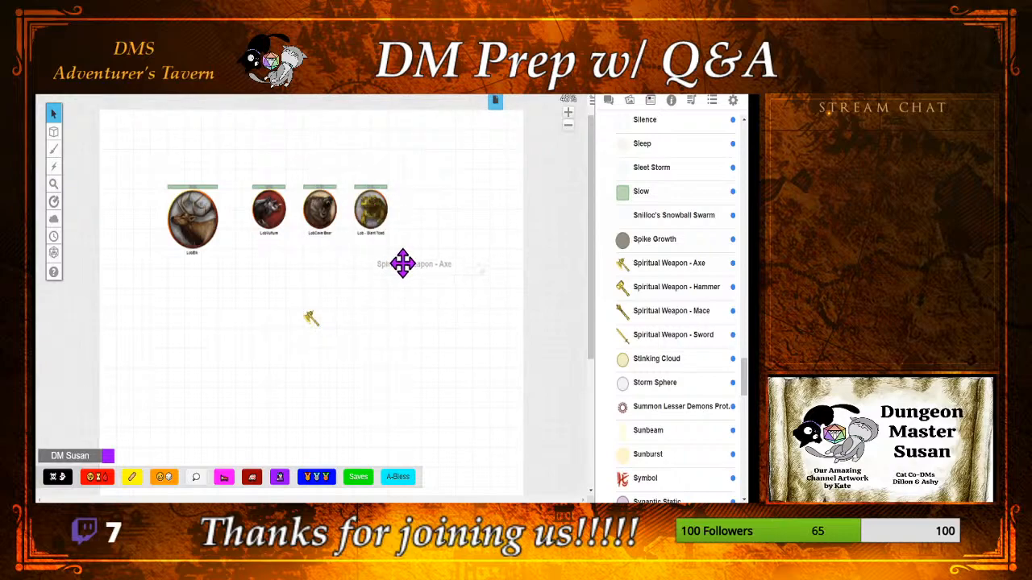
pyautogui.click(309, 321)
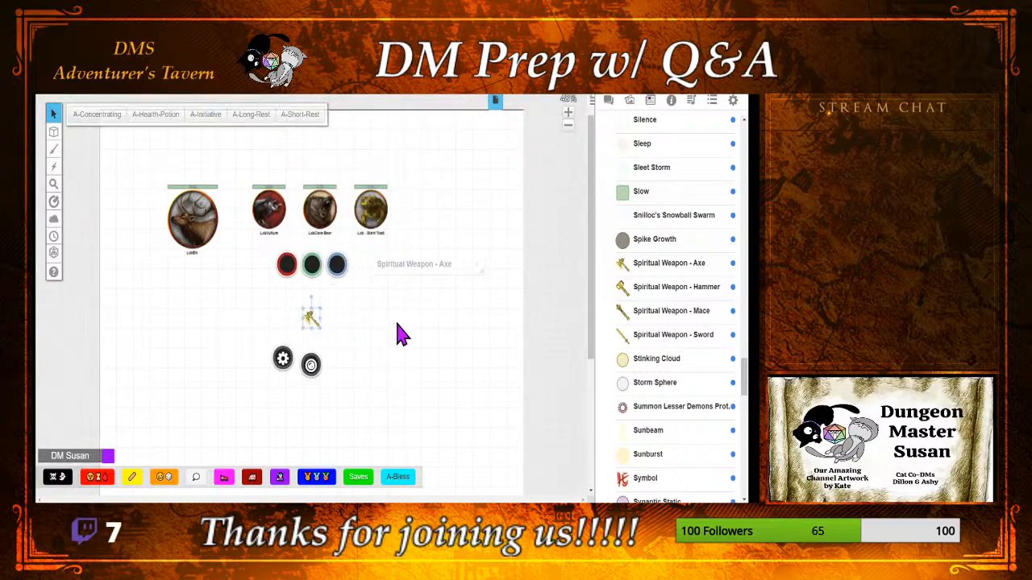
# Step: Restore the minimised Spiritual Weapon - Axe sheet and reposition it so that it no longer overlaps the journal list
pyautogui.doubleClick(427, 263)
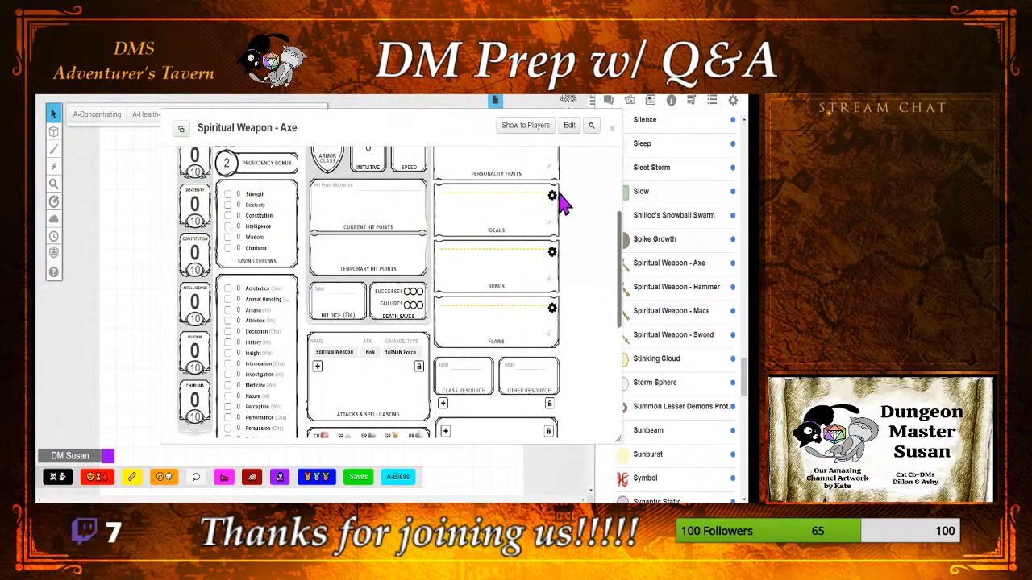
pyautogui.scroll(3, 583, 233)
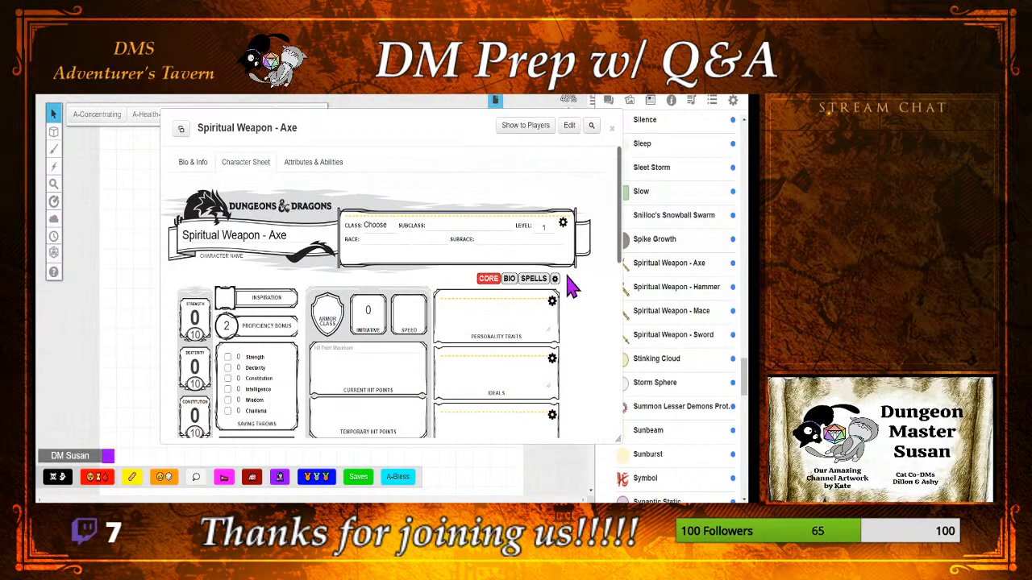
pyautogui.scroll(-1, 577, 273)
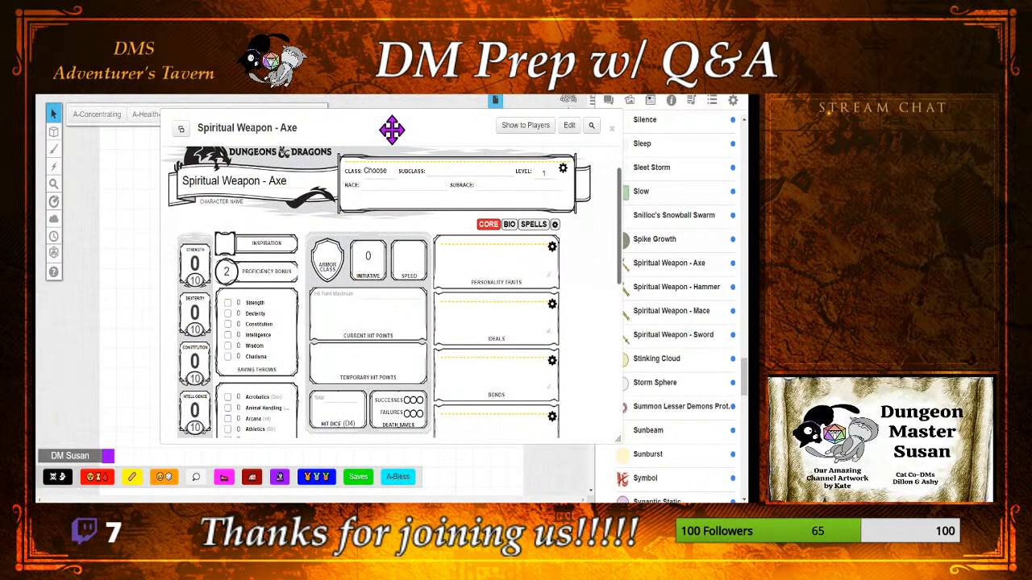
pyautogui.moveTo(392, 127); pyautogui.dragTo(321, 125)
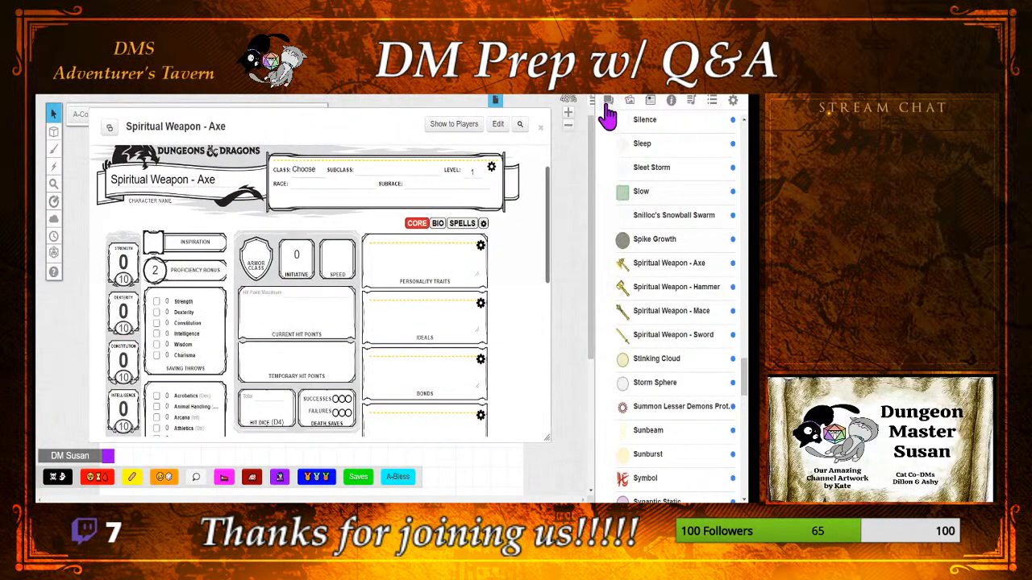
# Step: Show the chat and roll the sheet's Spiritual Weapon attack, followed by its damage cast at Level 2
pyautogui.click(610, 103)
pyautogui.scroll(-4, 433, 330)
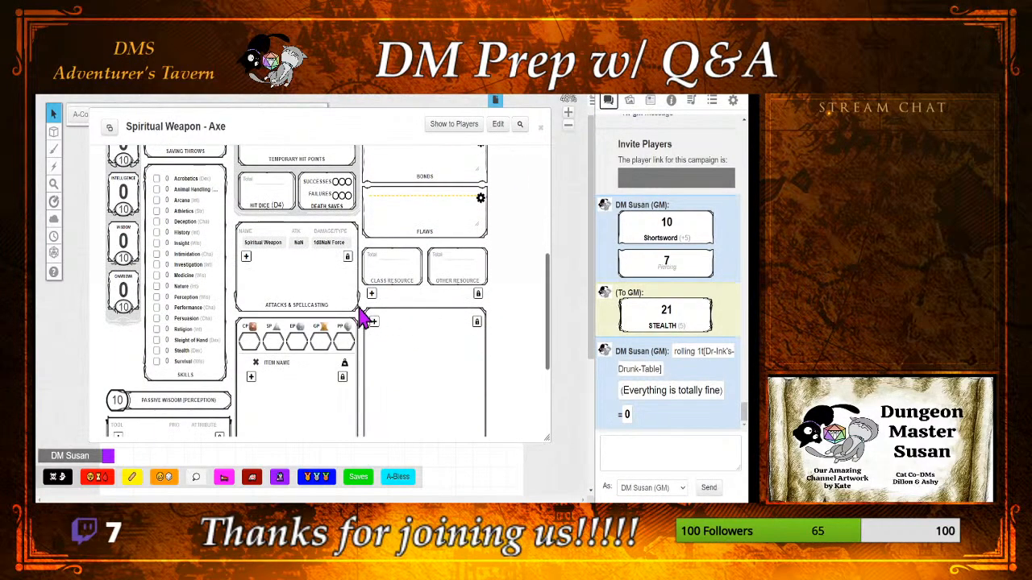
pyautogui.click(266, 243)
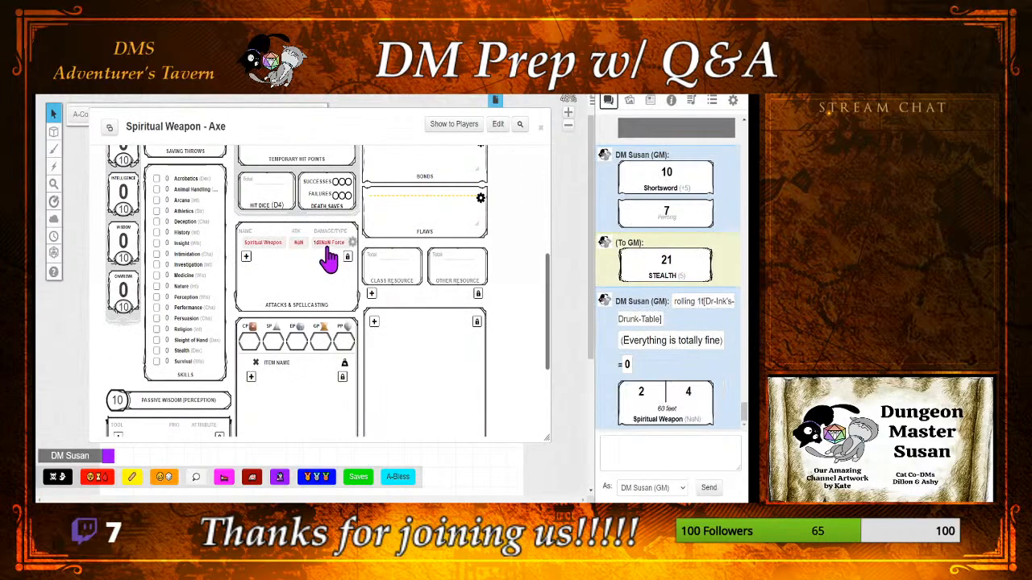
pyautogui.click(667, 427)
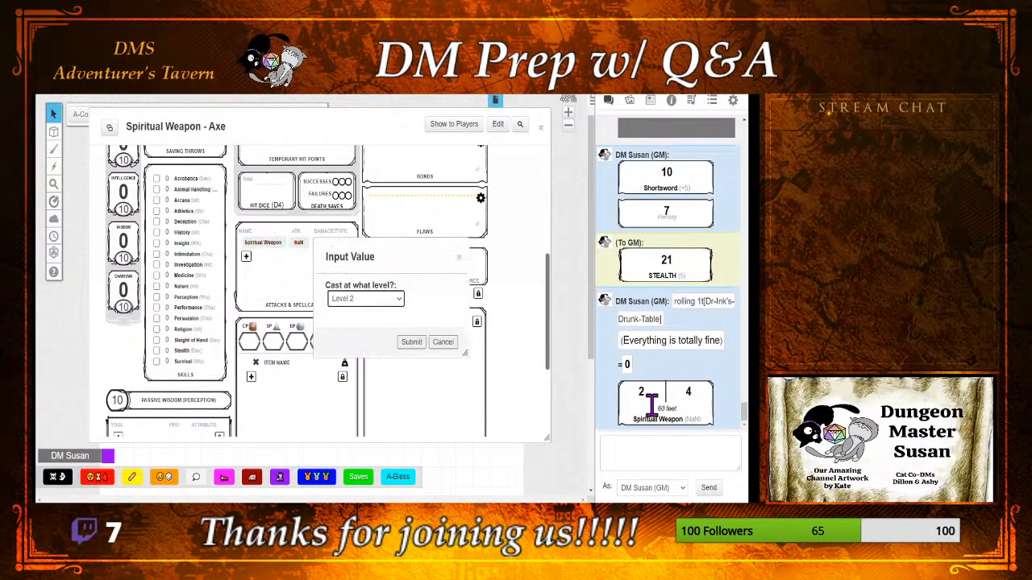
pyautogui.click(411, 343)
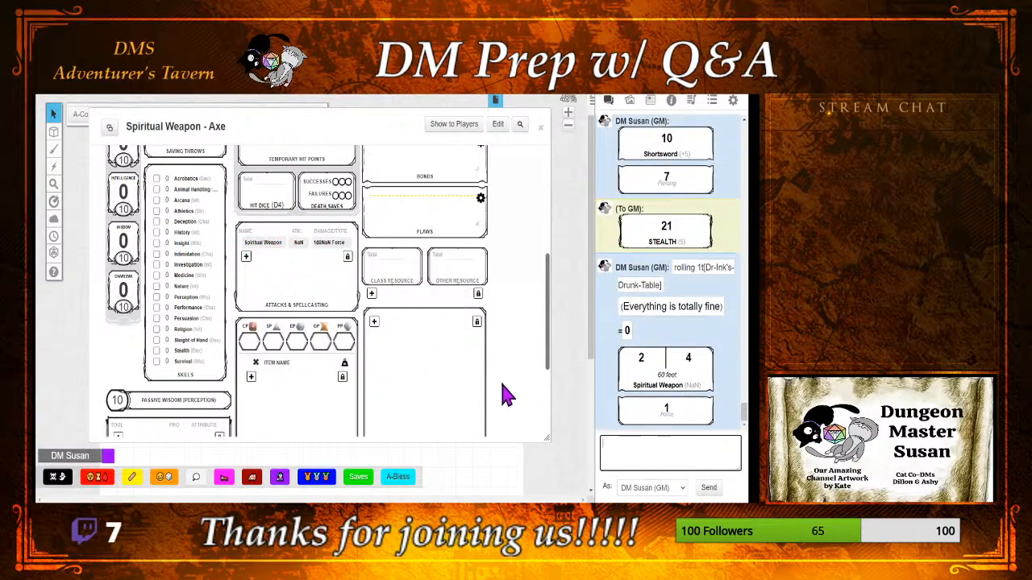
# Step: Examine the Spiritual Weapon attack's settings on the character sheet and collapse them again
pyautogui.scroll(8, 494, 340)
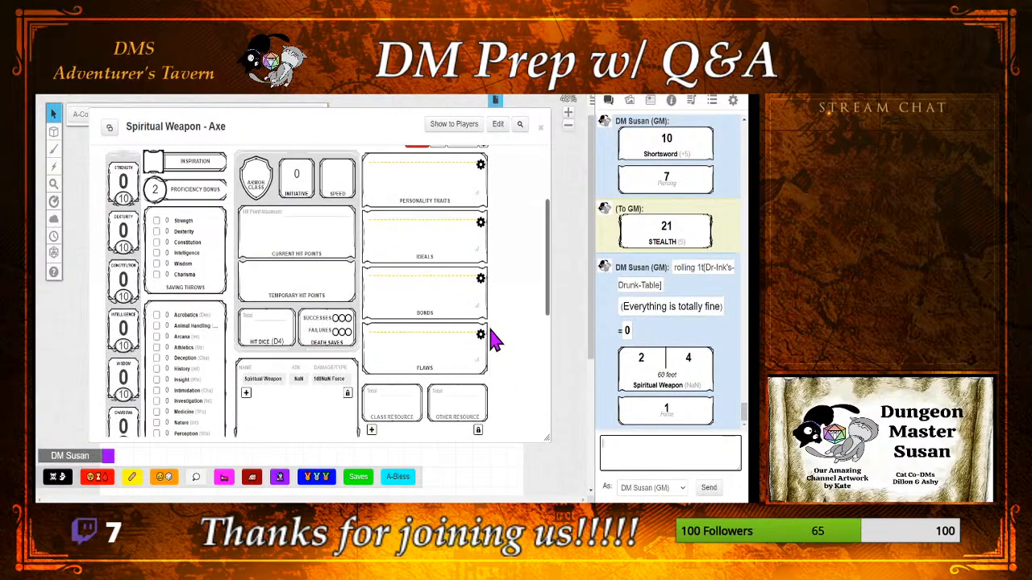
pyautogui.scroll(-4, 494, 340)
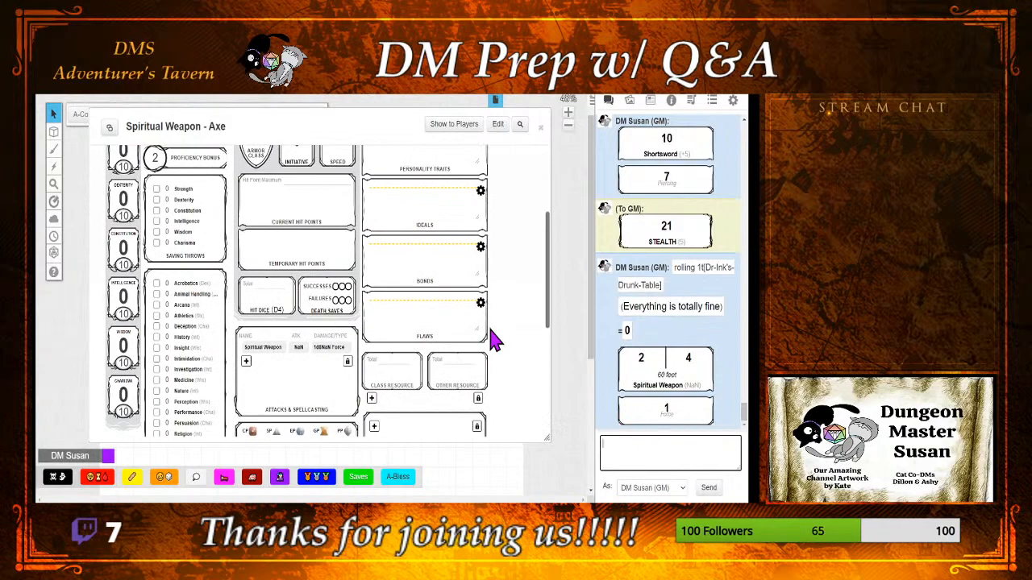
pyautogui.scroll(-1, 494, 340)
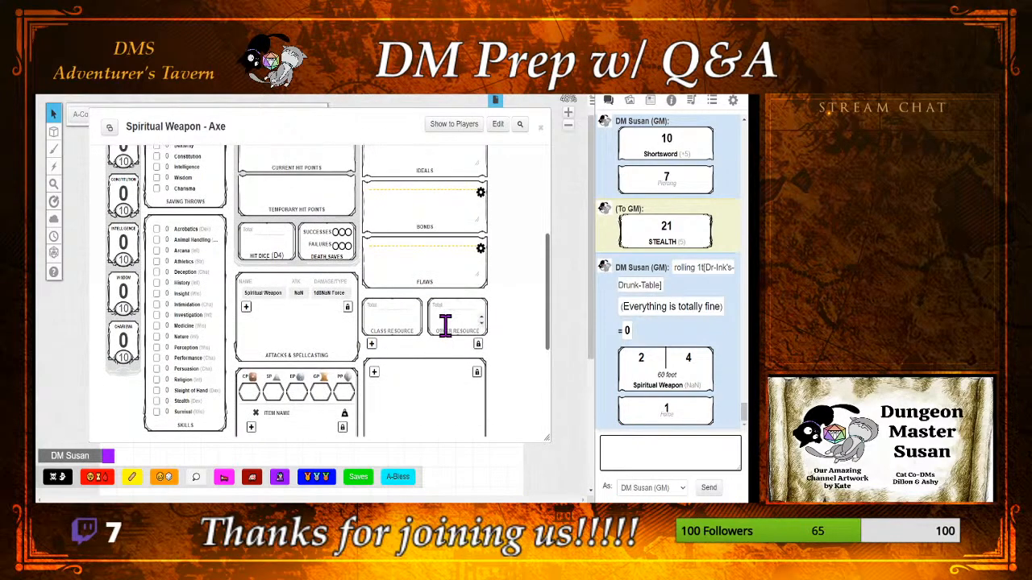
pyautogui.click(352, 295)
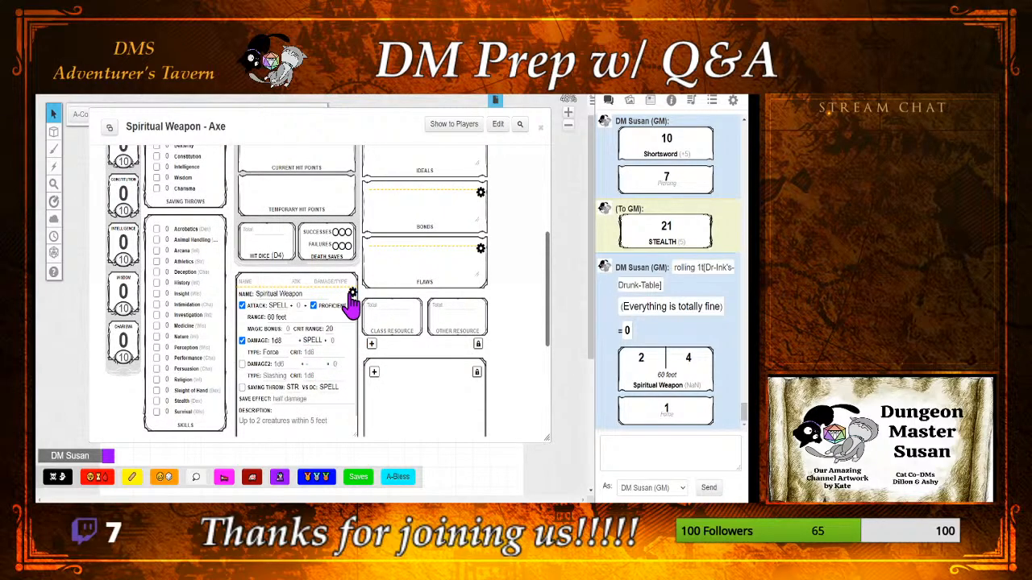
pyautogui.click(352, 294)
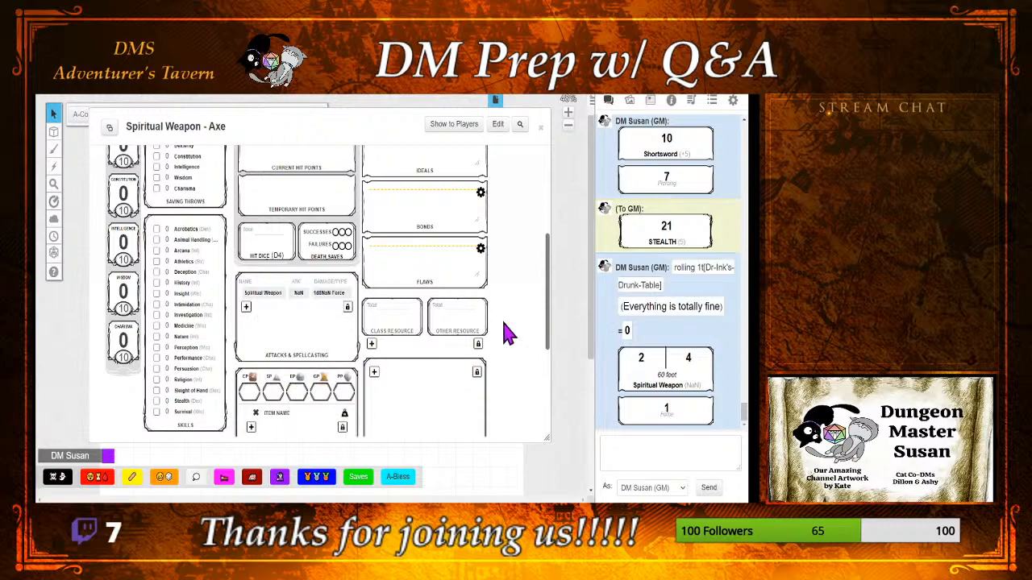
# Step: Minimise and restore the Spiritual Weapon - Axe sheet, and briefly view the compendium before returning to the chat
pyautogui.scroll(5, 504, 330)
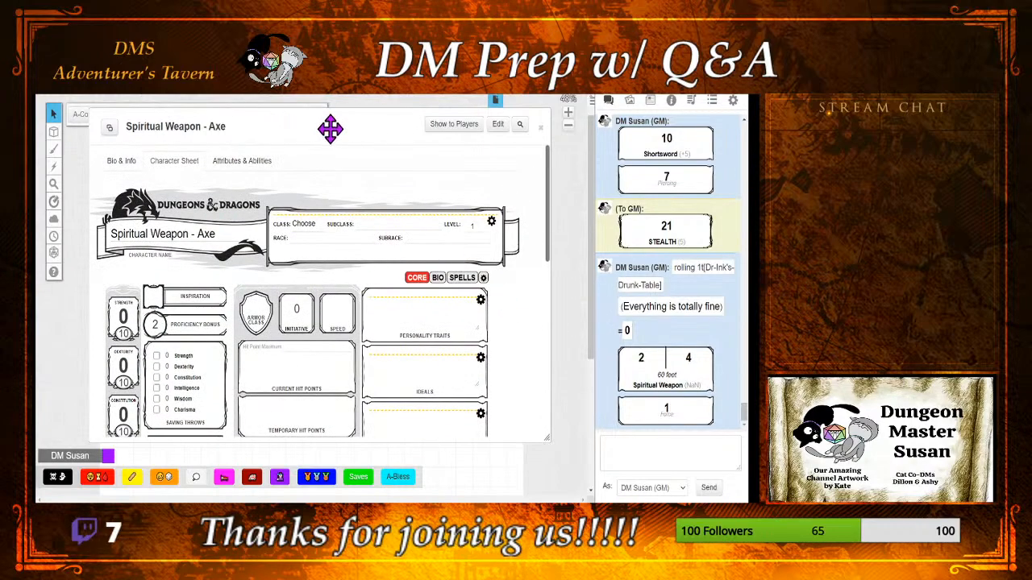
pyautogui.doubleClick(329, 129)
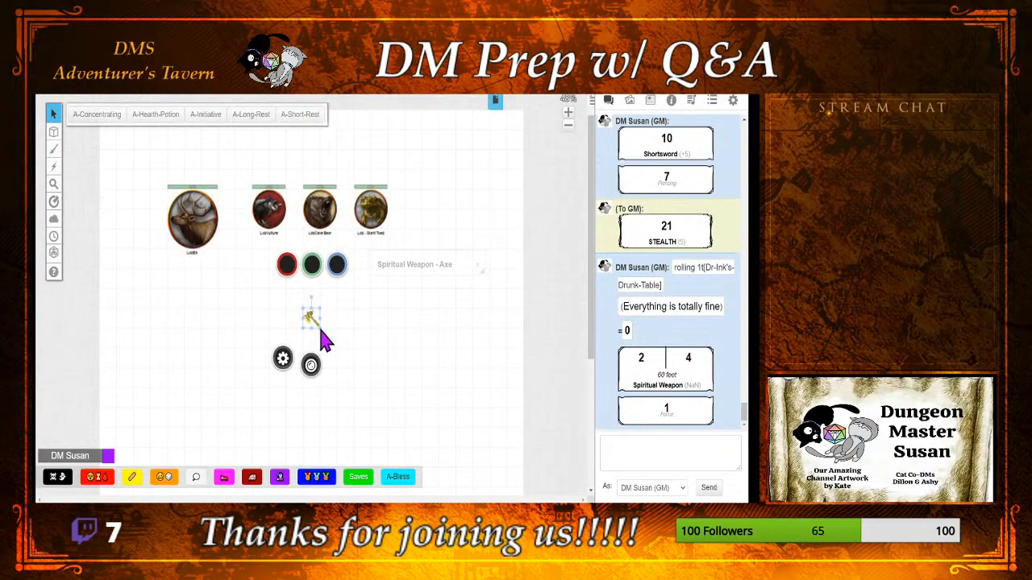
pyautogui.doubleClick(428, 264)
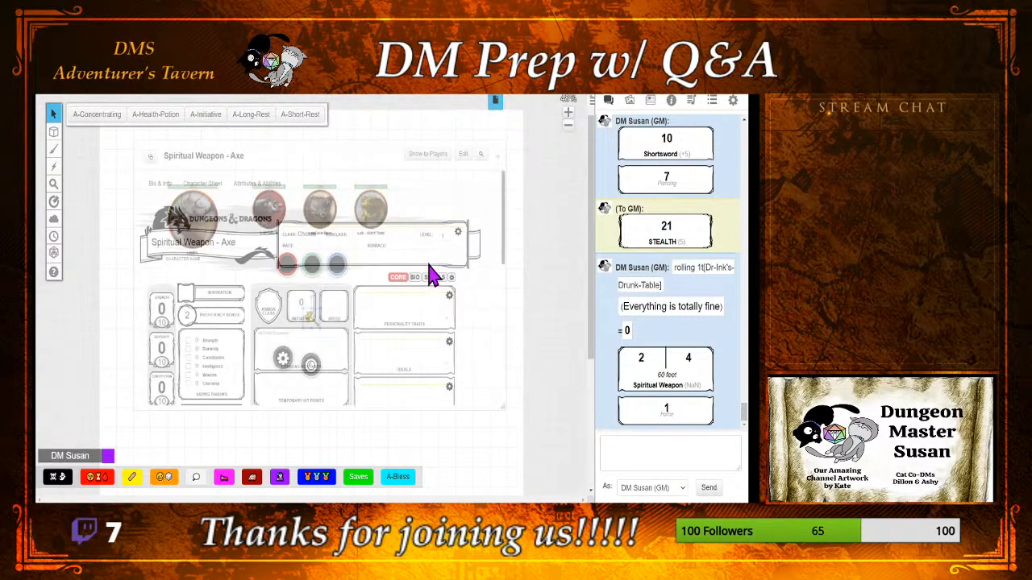
pyautogui.click(670, 101)
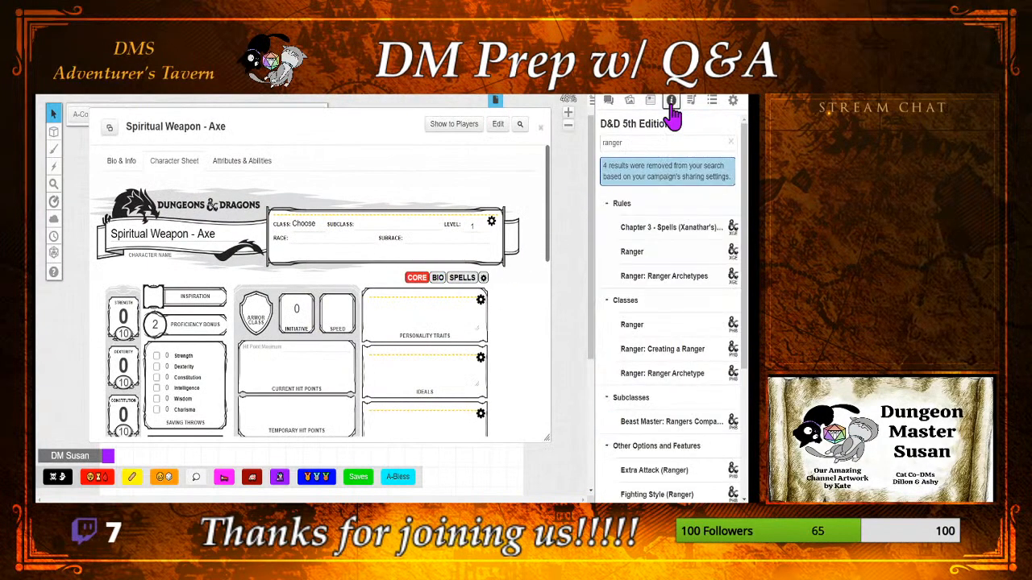
pyautogui.click(610, 100)
# Step: Set the sheet's Wisdom score to 15 and check the Spiritual Weapon attack's settings
pyautogui.scroll(-5, 365, 269)
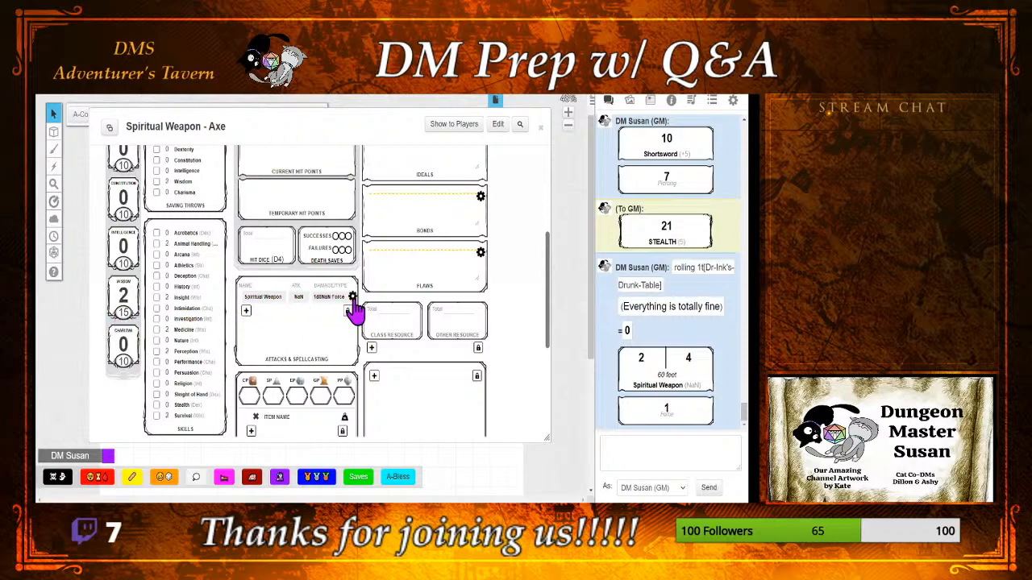
pyautogui.click(353, 301)
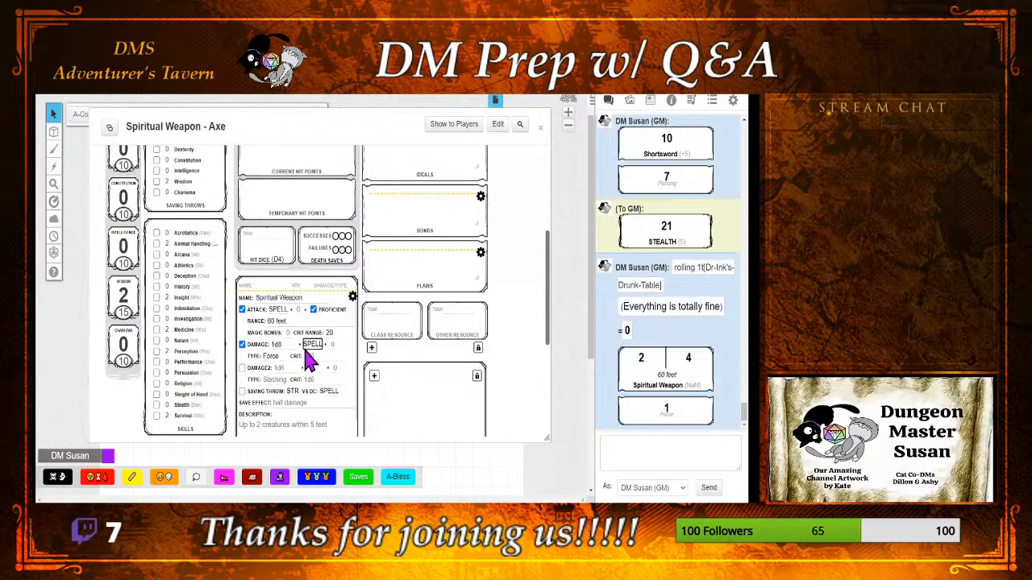
pyautogui.click(353, 297)
# Step: Set the Spiritual Weapon - Axe sheet's spellcasting ability to Wisdom
pyautogui.scroll(5, 366, 274)
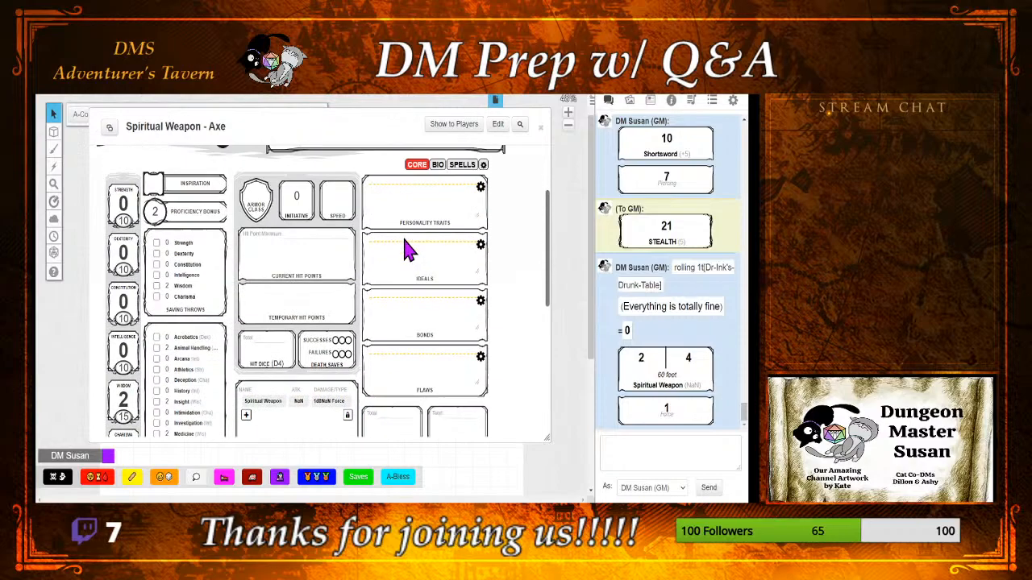
pyautogui.click(466, 279)
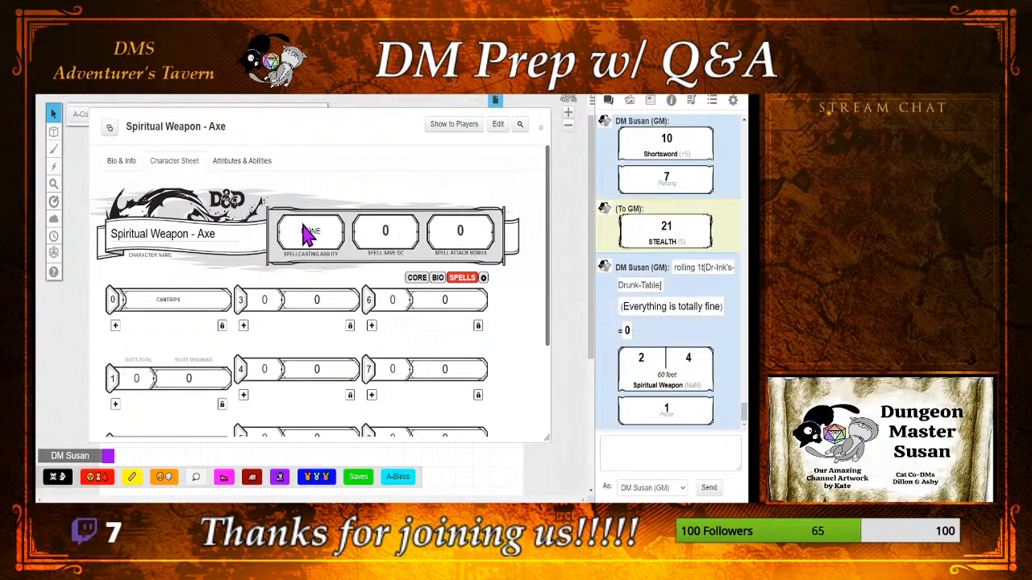
pyautogui.click(315, 305)
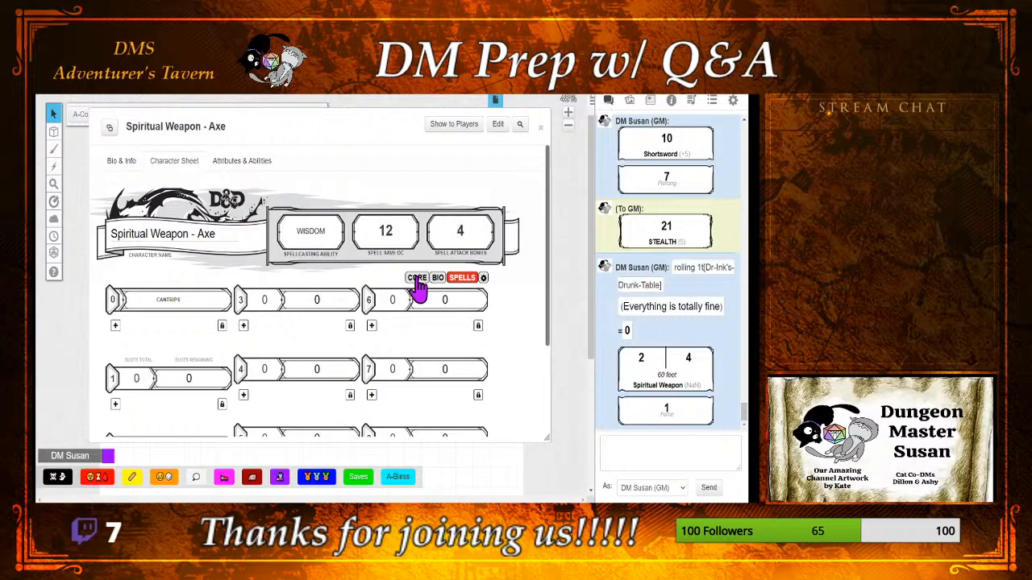
# Step: Return to the sheet's core page and roll the Spiritual Weapon attack, followed by its damage from the chat
pyautogui.click(415, 277)
pyautogui.scroll(-5, 431, 315)
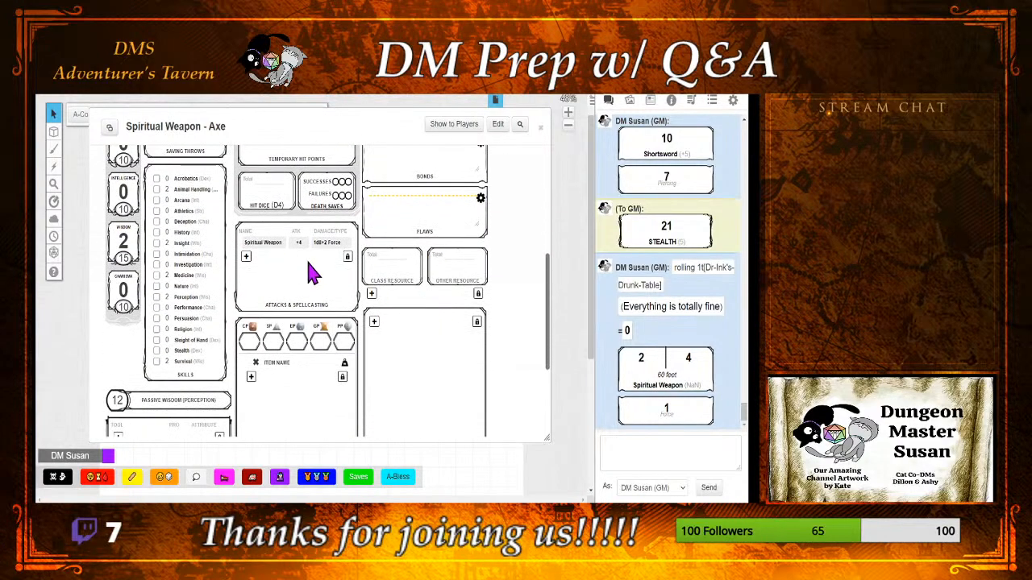
pyautogui.click(272, 252)
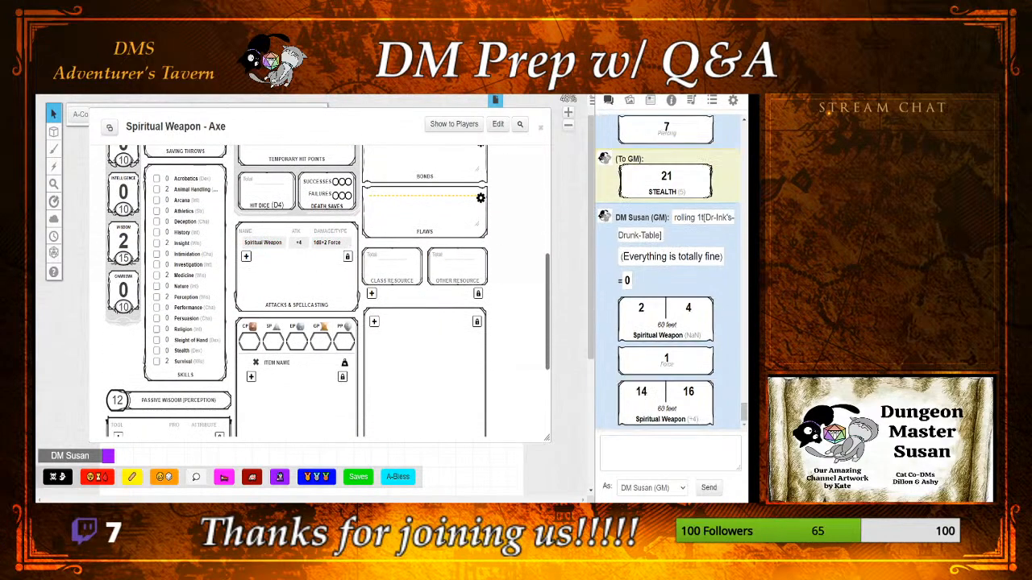
pyautogui.moveTo(642, 392)
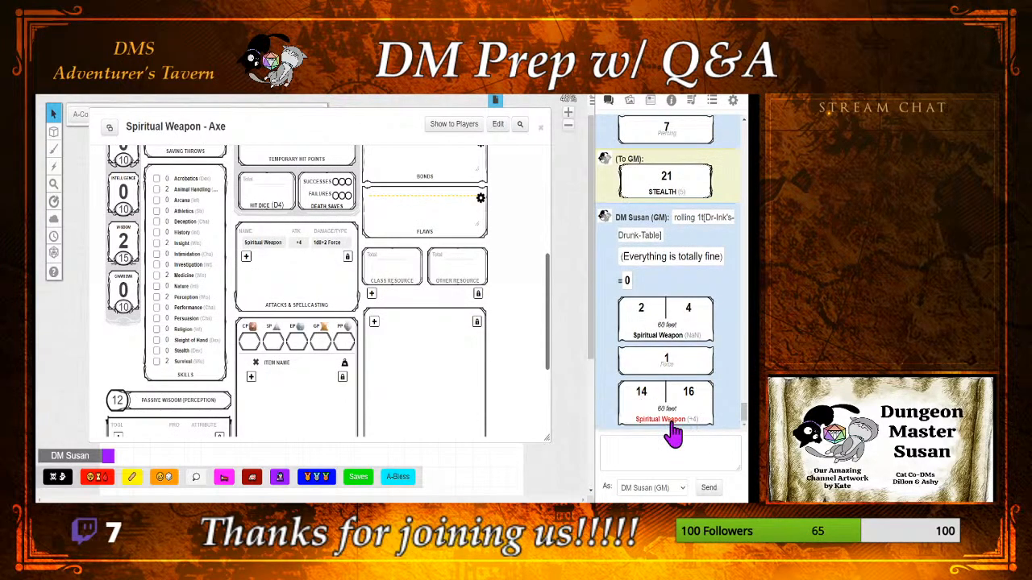
pyautogui.click(670, 427)
pyautogui.click(421, 341)
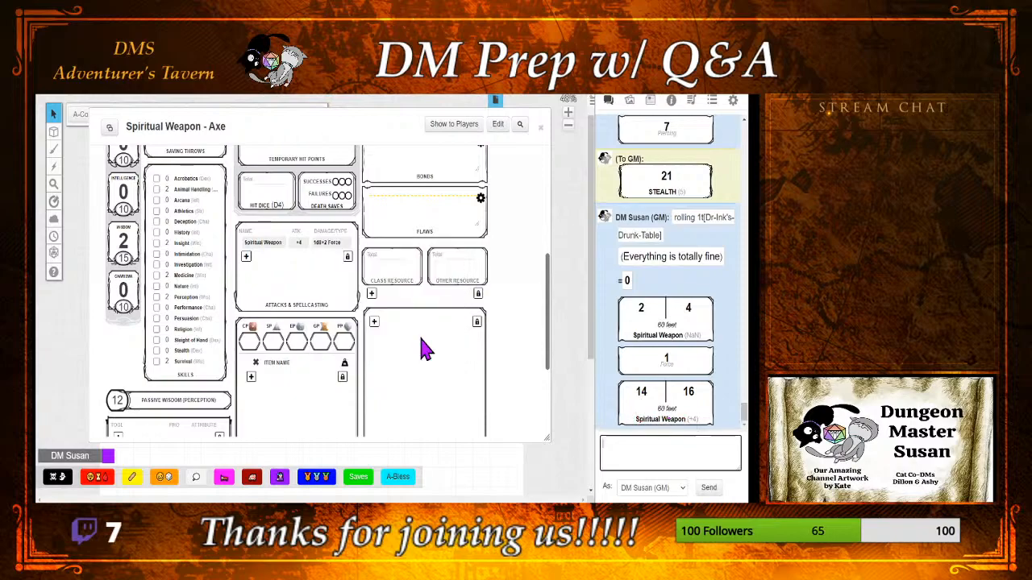
pyautogui.moveTo(669, 412)
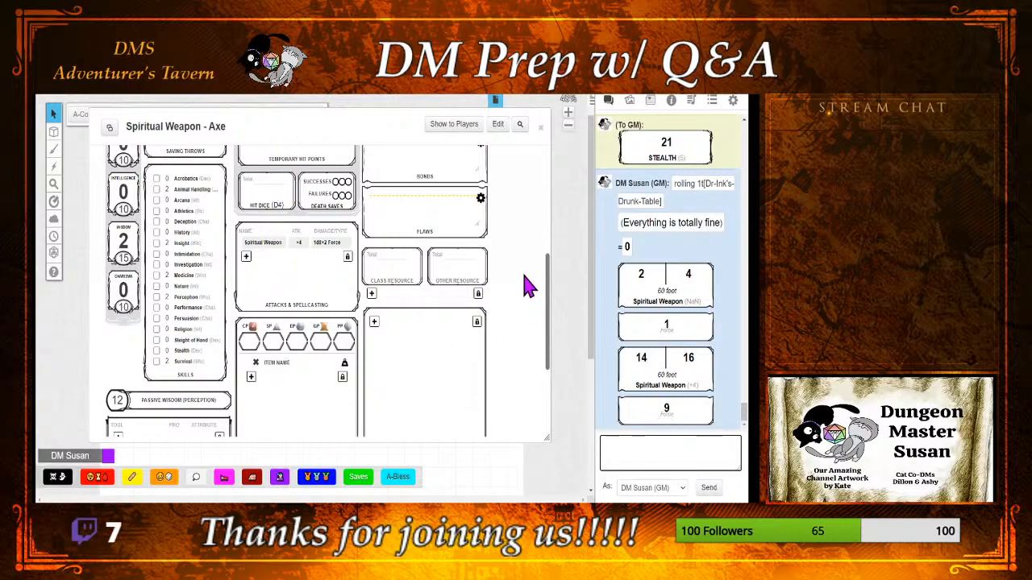
# Step: Close the Spiritual Weapon - Axe sheet and select the axe token on the map
pyautogui.scroll(3, 516, 288)
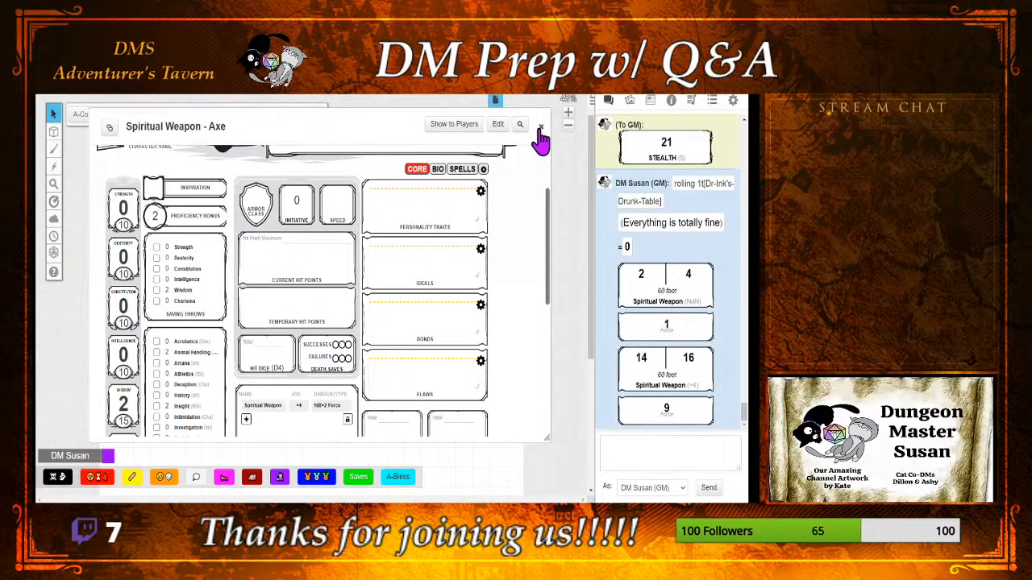
pyautogui.click(541, 128)
pyautogui.click(383, 278)
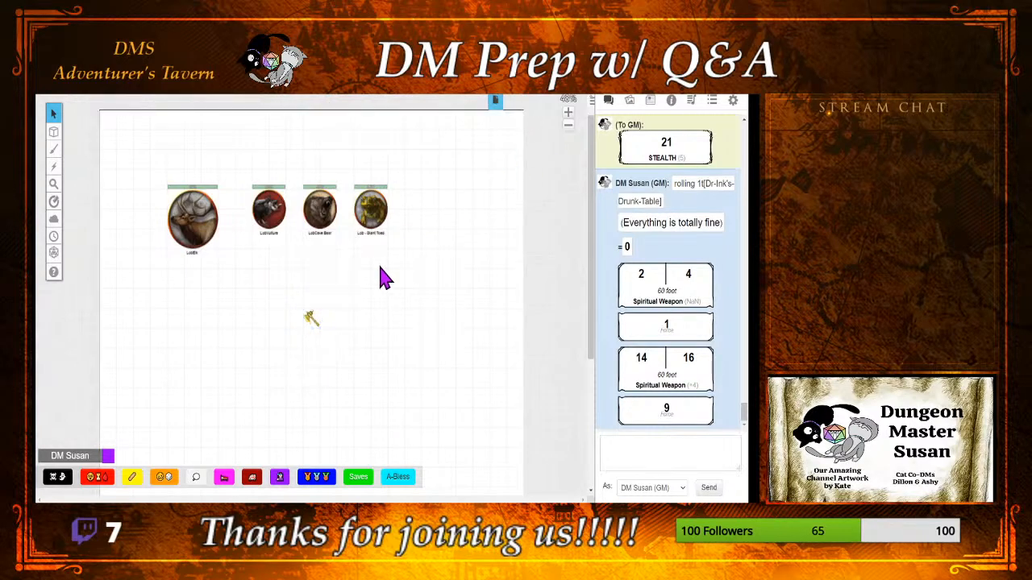
pyautogui.click(310, 318)
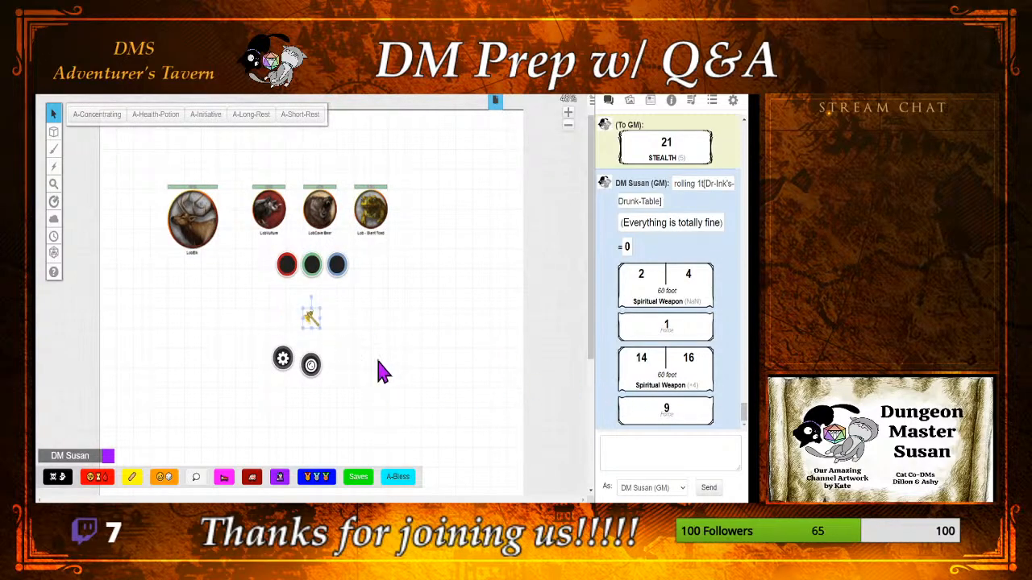
# Step: Reopen the Spiritual Weapon - Axe entry from the journal and roll its attack with the chat shown
pyautogui.click(650, 100)
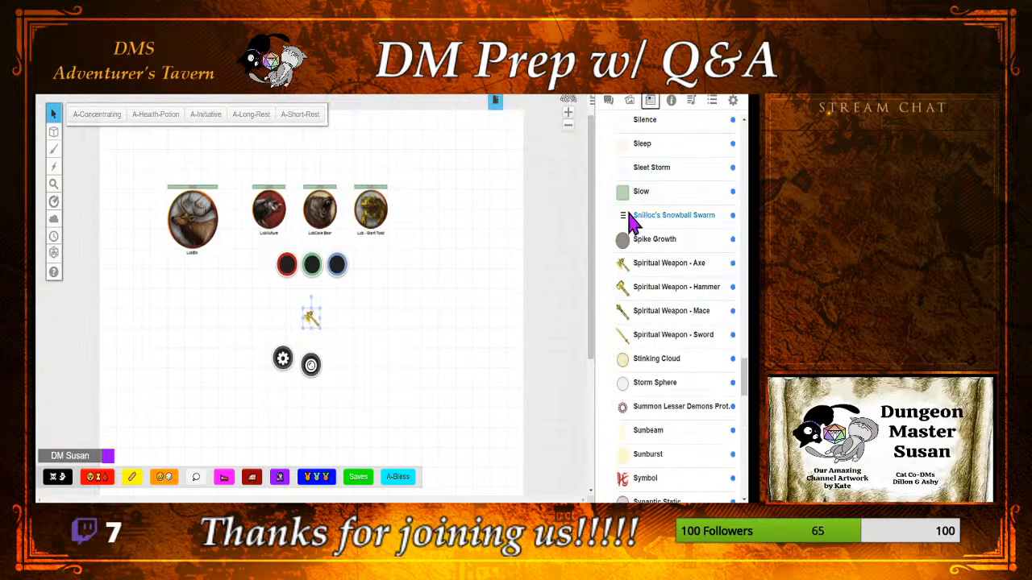
pyautogui.click(648, 268)
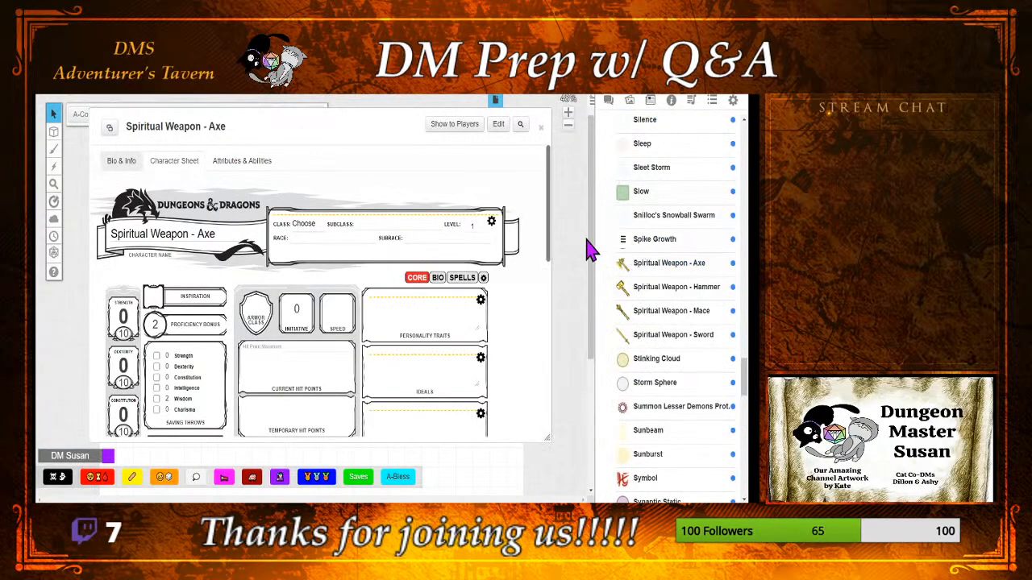
pyautogui.click(608, 102)
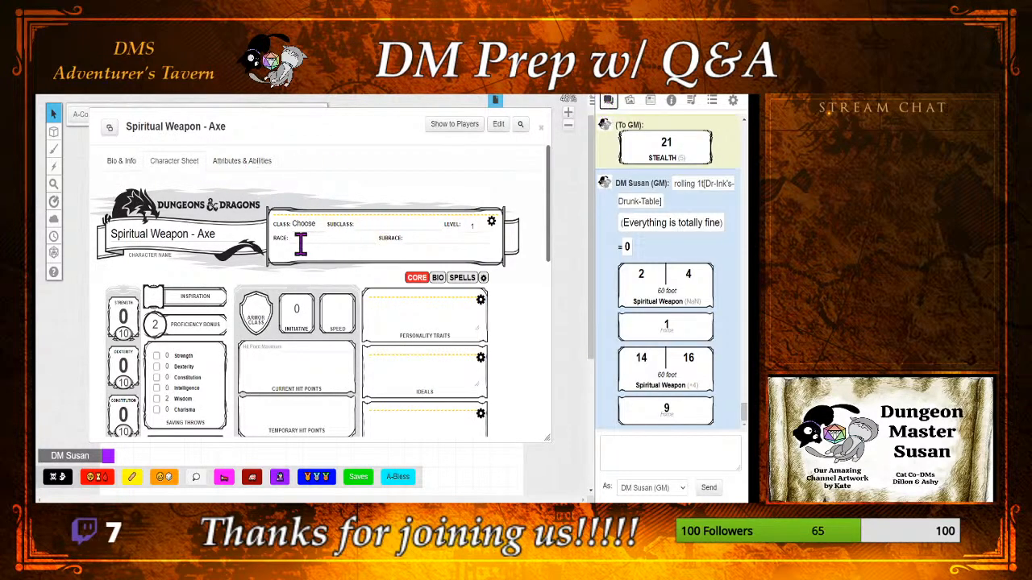
pyautogui.scroll(-3, 303, 345)
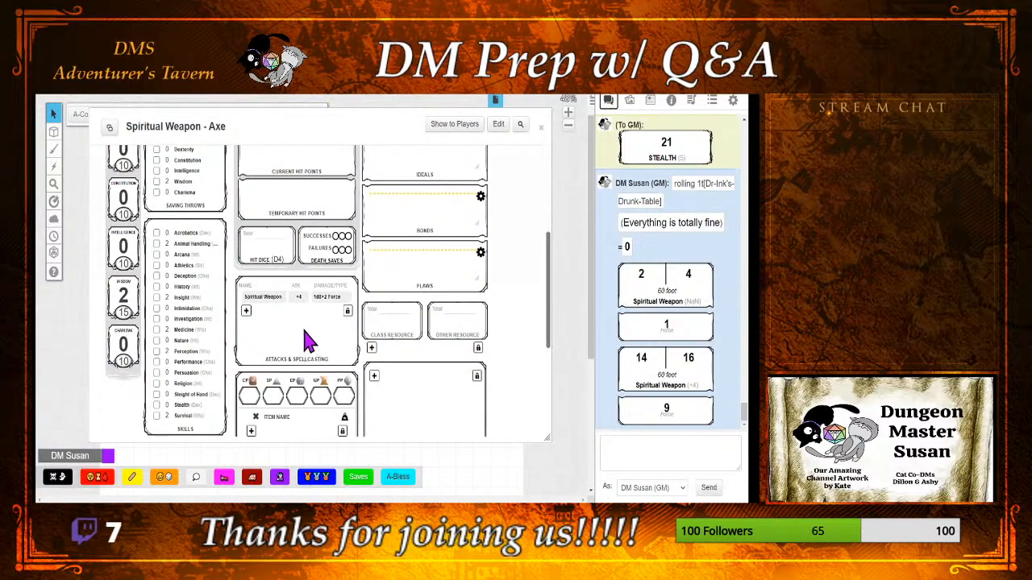
pyautogui.click(265, 309)
# Step: Set the sheet's roll queries option to Advantage Toggle
pyautogui.scroll(3, 329, 186)
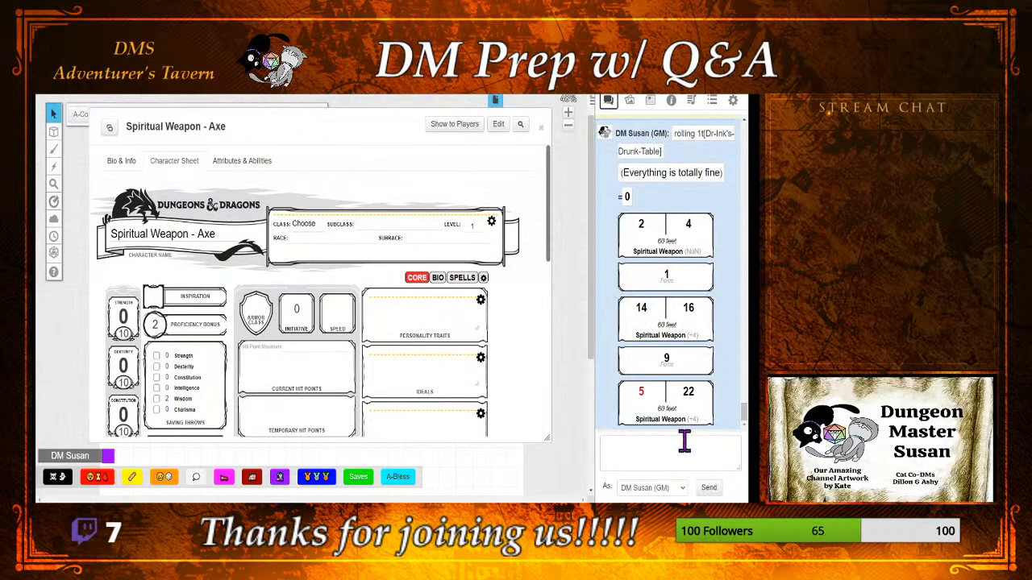
pyautogui.click(482, 279)
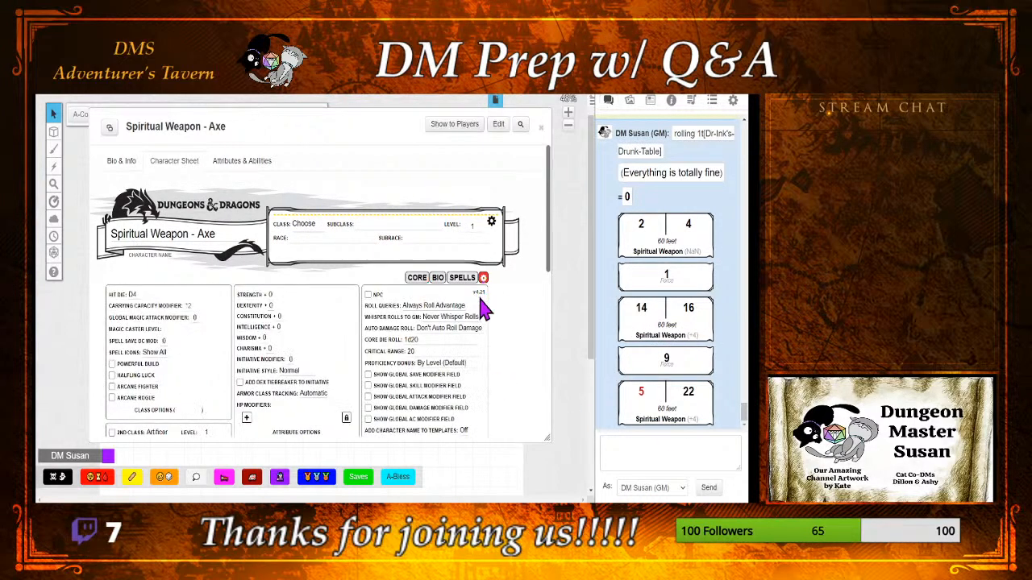
pyautogui.click(449, 306)
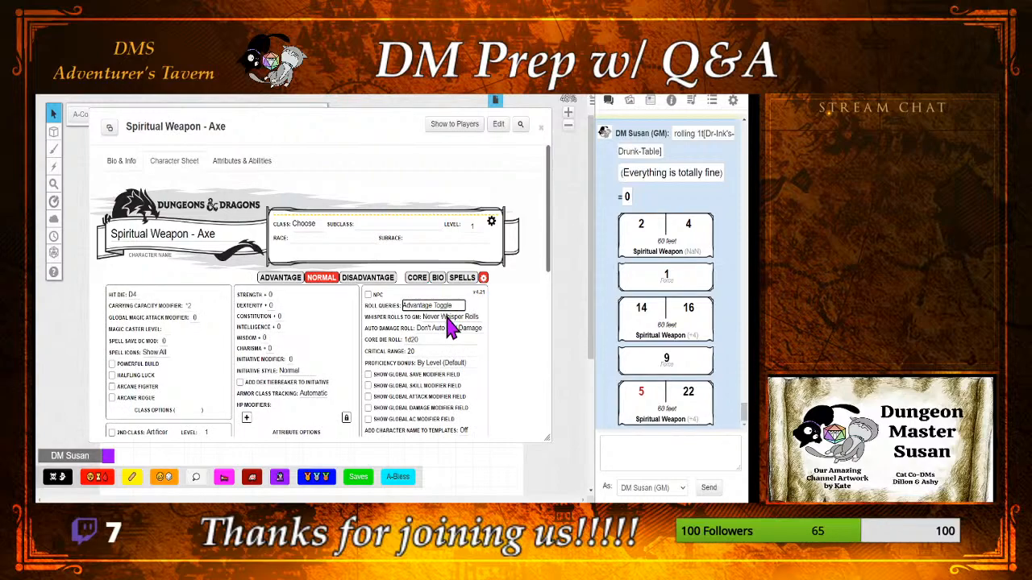
# Step: Return to the core page and roll the Spiritual Weapon attack with the roll mode on Normal
pyautogui.click(416, 280)
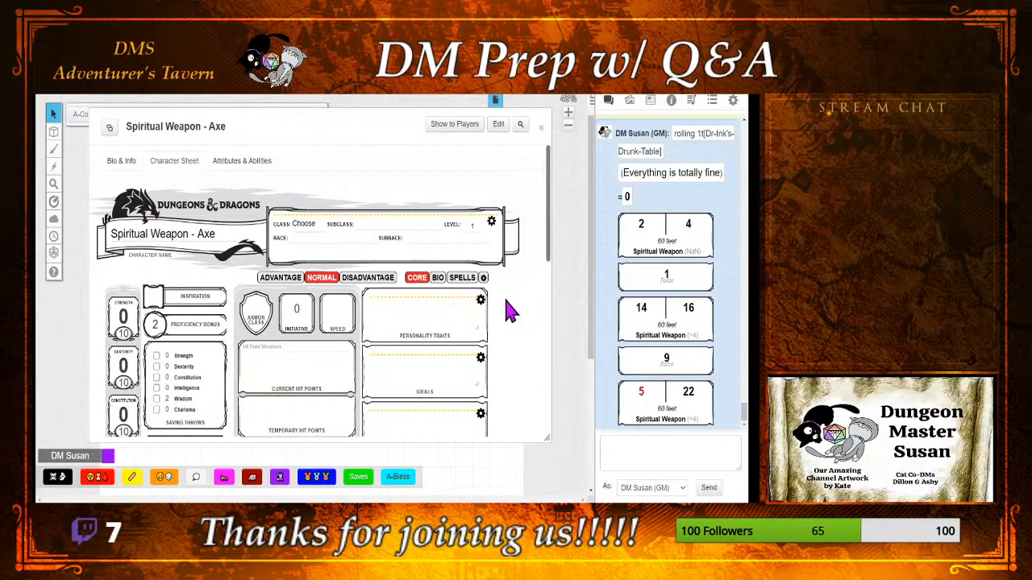
pyautogui.scroll(-3, 522, 305)
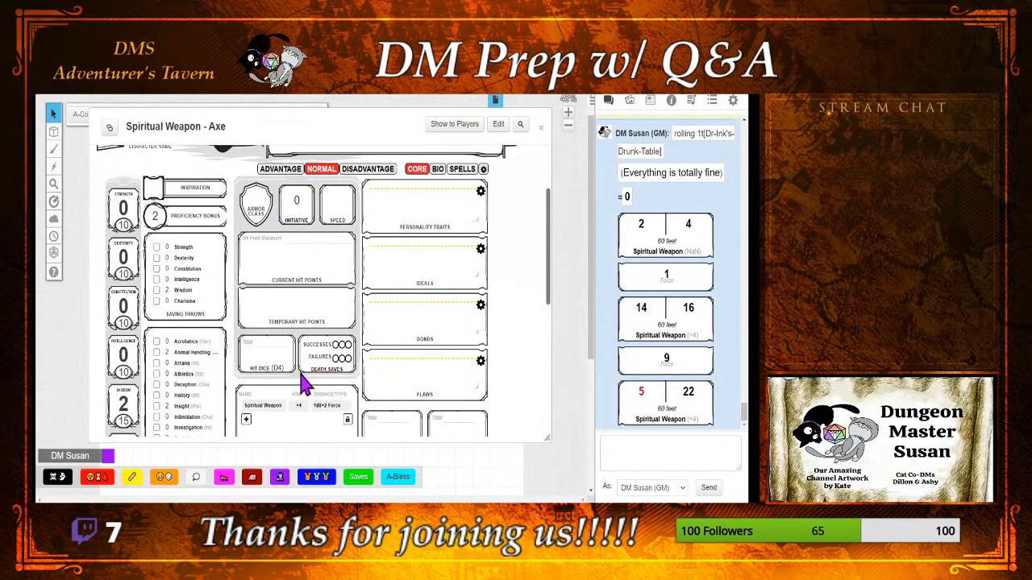
pyautogui.click(268, 410)
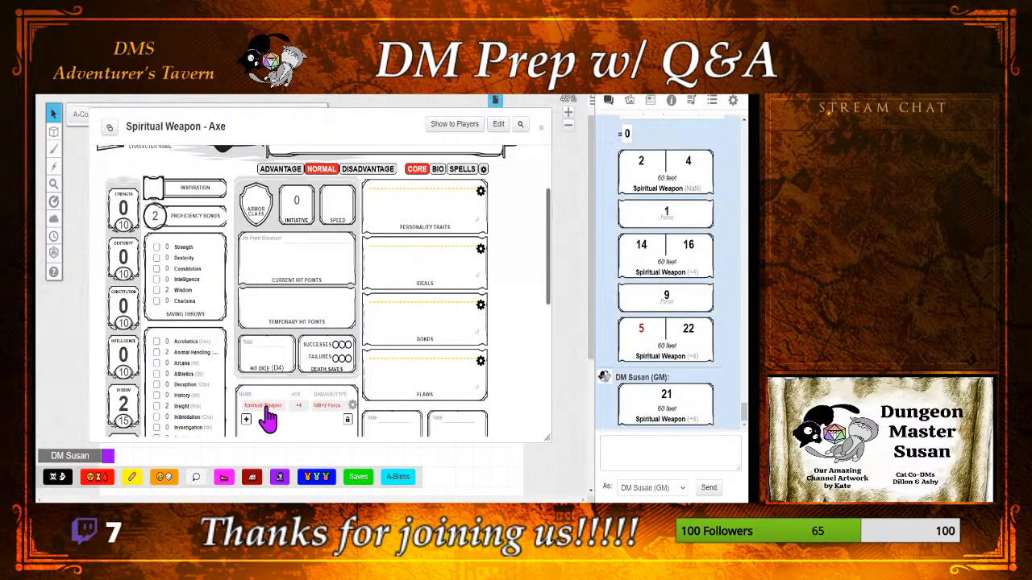
# Step: Bring the Spiritual Weapon attack's macro text into the chat input, select all of it and cut it
pyautogui.click(637, 454)
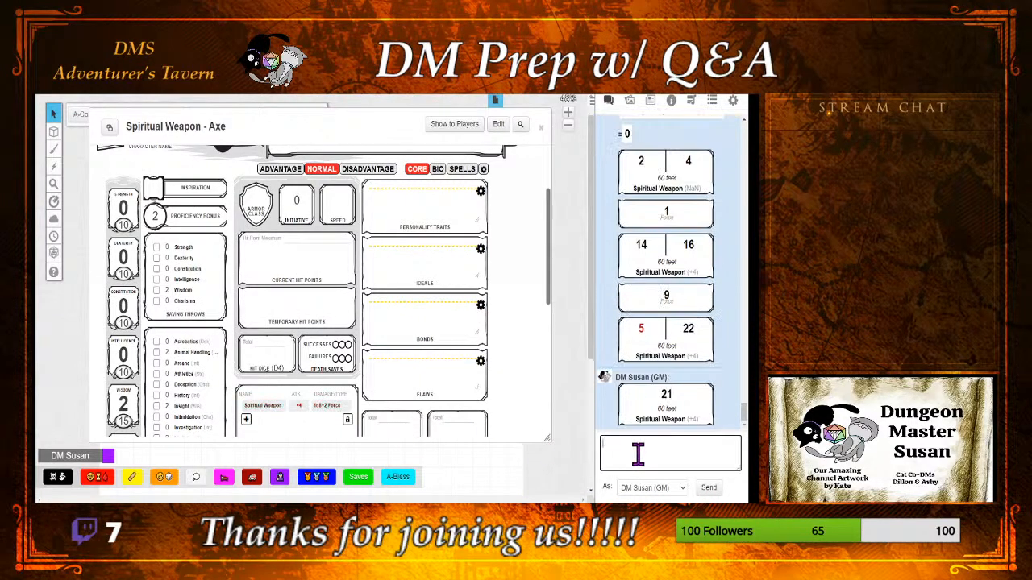
pyautogui.hotkey('ctrl', 'v')
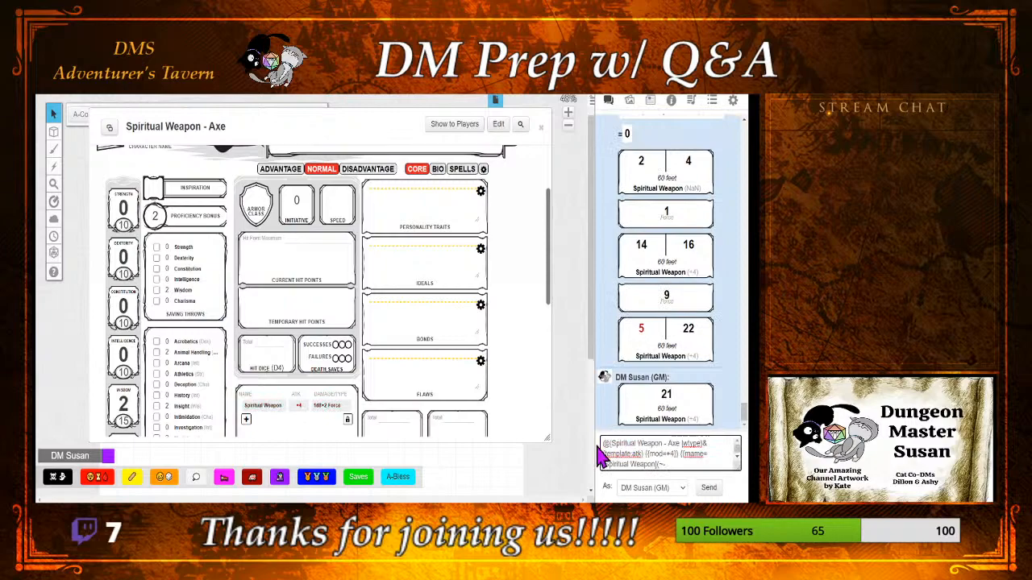
pyautogui.moveTo(600, 446); pyautogui.dragTo(729, 466)
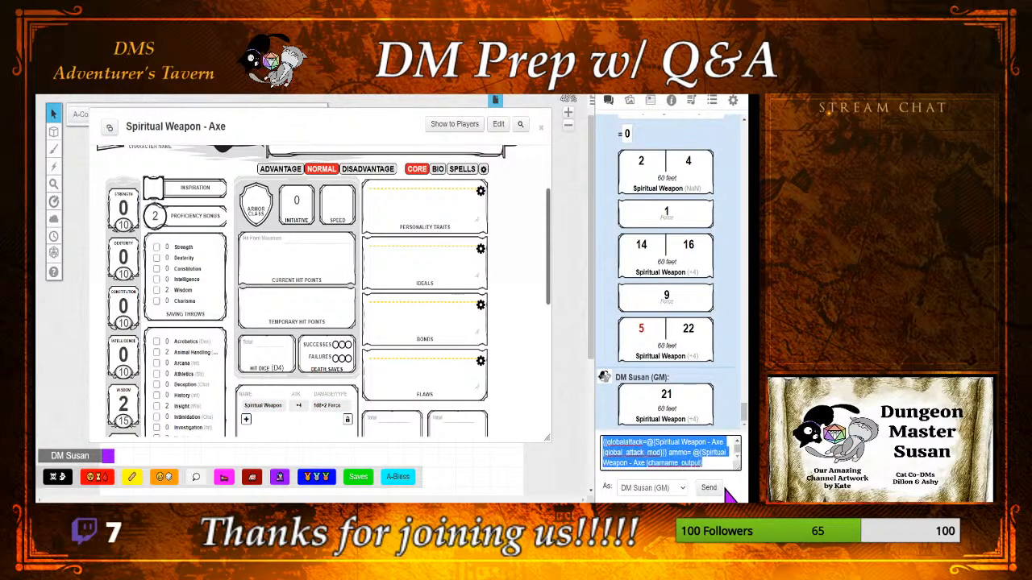
pyautogui.hotkey('ctrl', 'x')
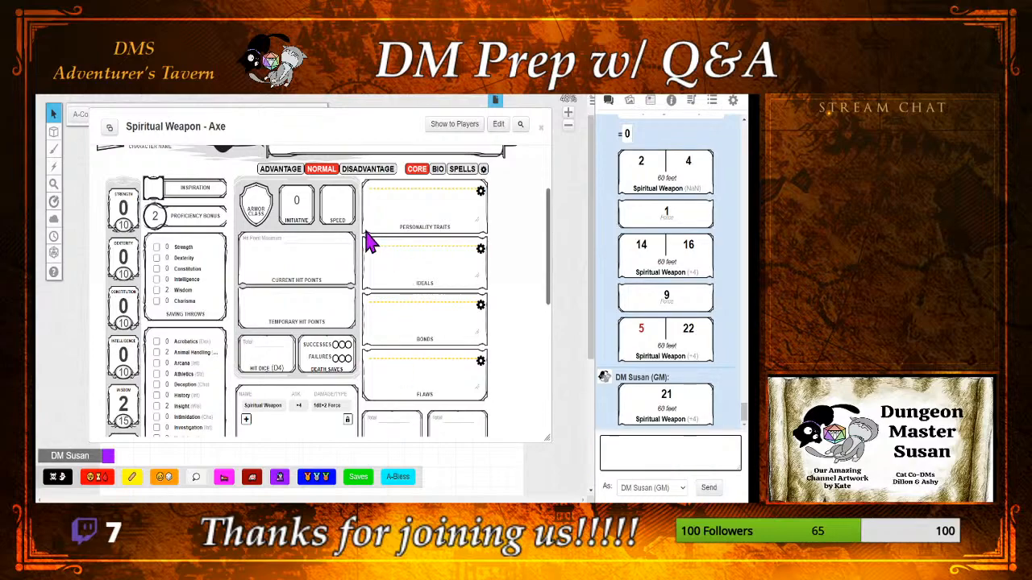
# Step: Add a new ability to the Spiritual Weapon - Axe sheet and paste the attack macro text into it
pyautogui.scroll(3, 367, 242)
pyautogui.click(245, 165)
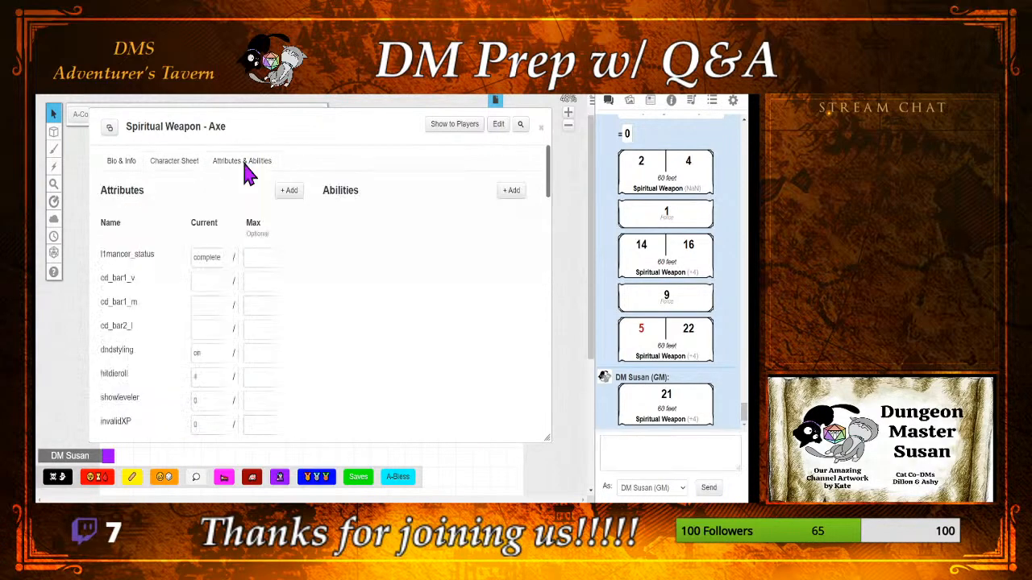
pyautogui.click(511, 191)
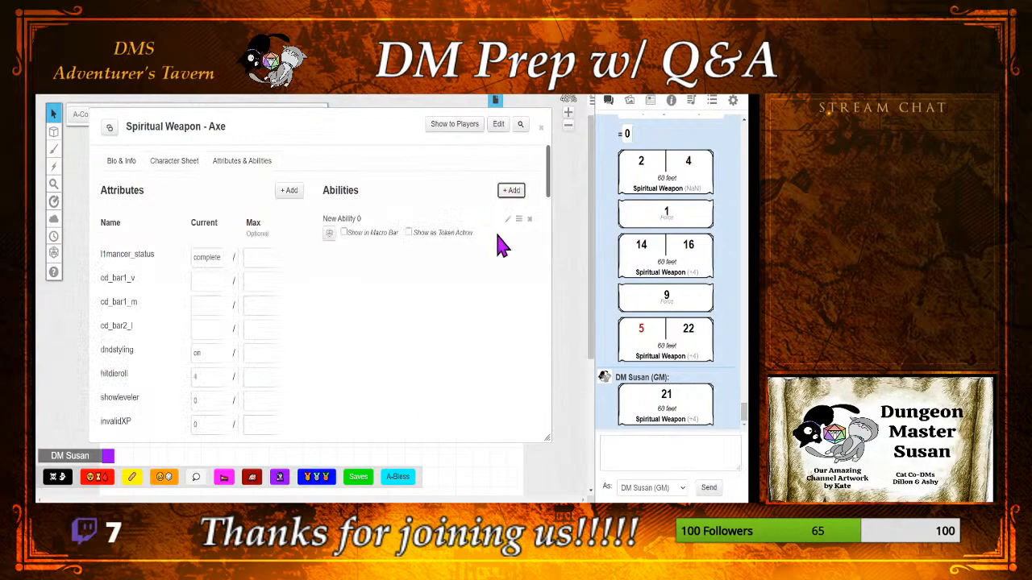
pyautogui.click(507, 219)
pyautogui.click(387, 297)
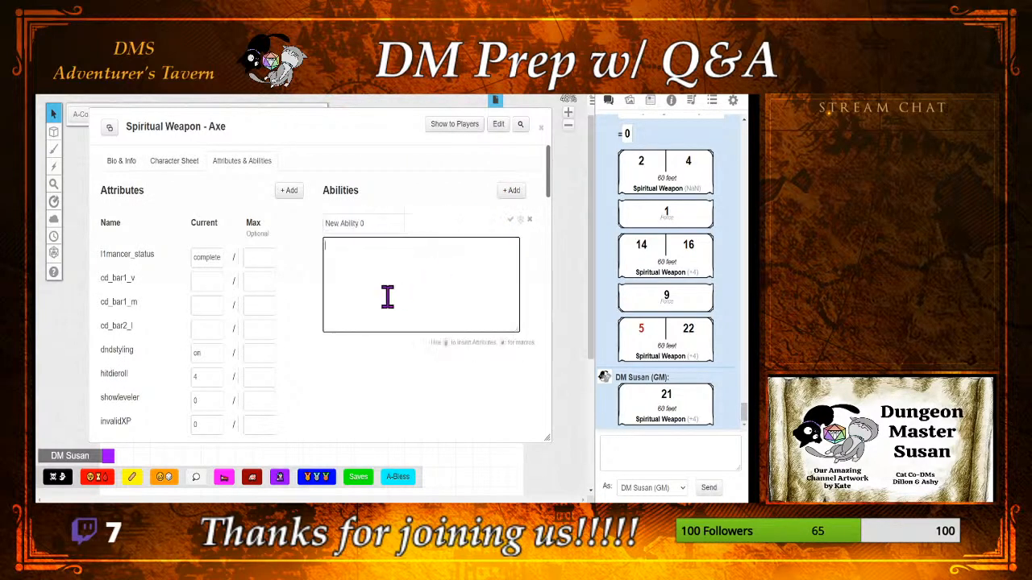
pyautogui.hotkey('ctrl', 'v')
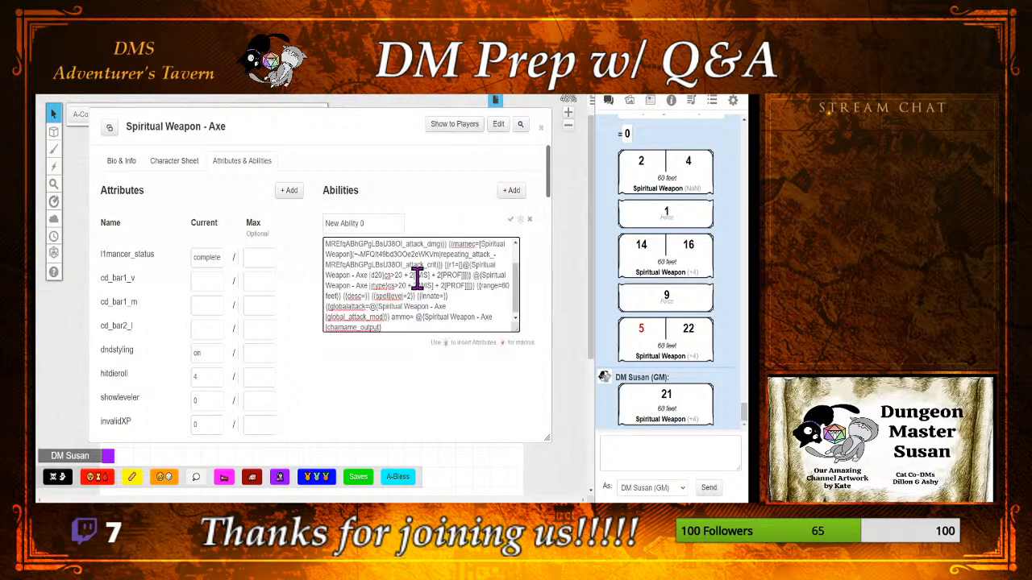
pyautogui.scroll(5, 411, 278)
# Step: Name the new ability Spiritual-Weapon, checking the spelling of the first word with a web search
pyautogui.tripleClick(373, 224)
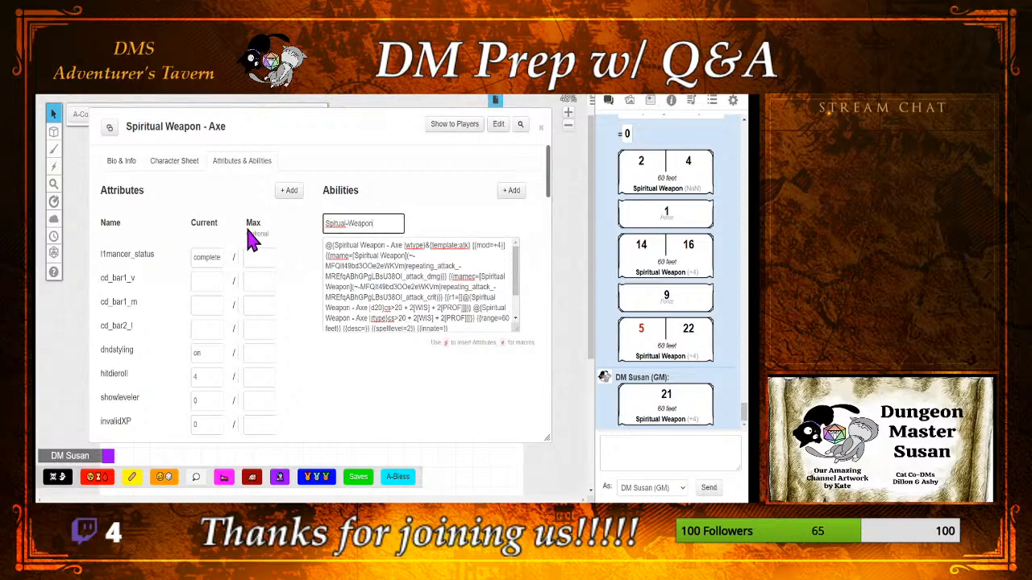
pyautogui.click(346, 225)
pyautogui.doubleClick(334, 225)
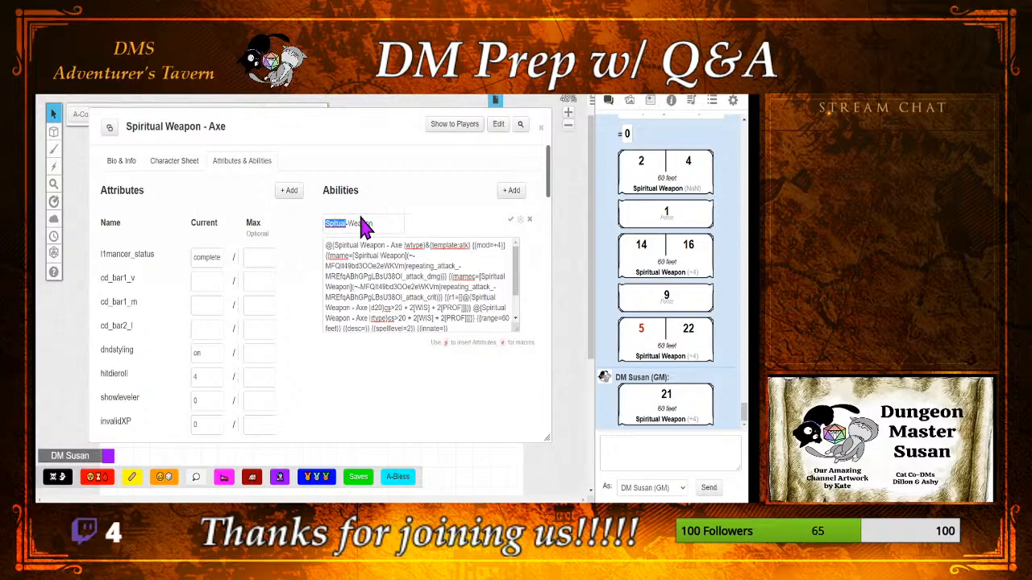
pyautogui.click(361, 218)
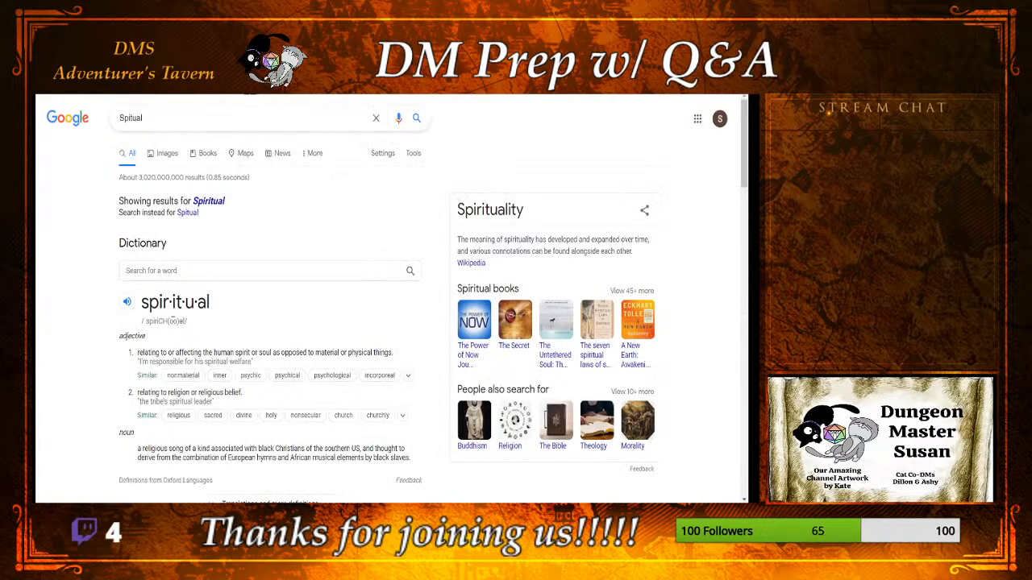
pyautogui.hotkey('ctrl', 'w')
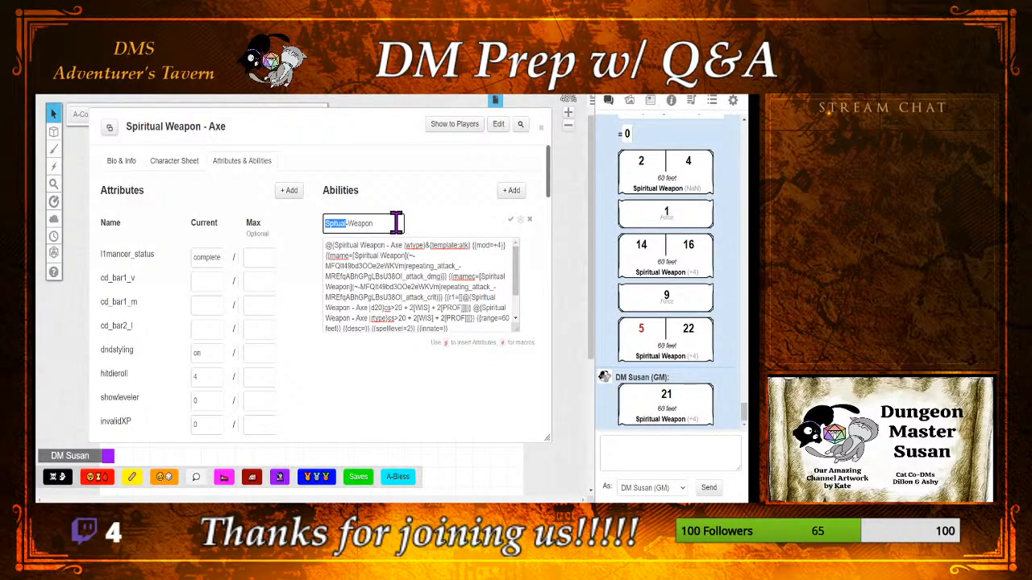
pyautogui.write('Spiritual')
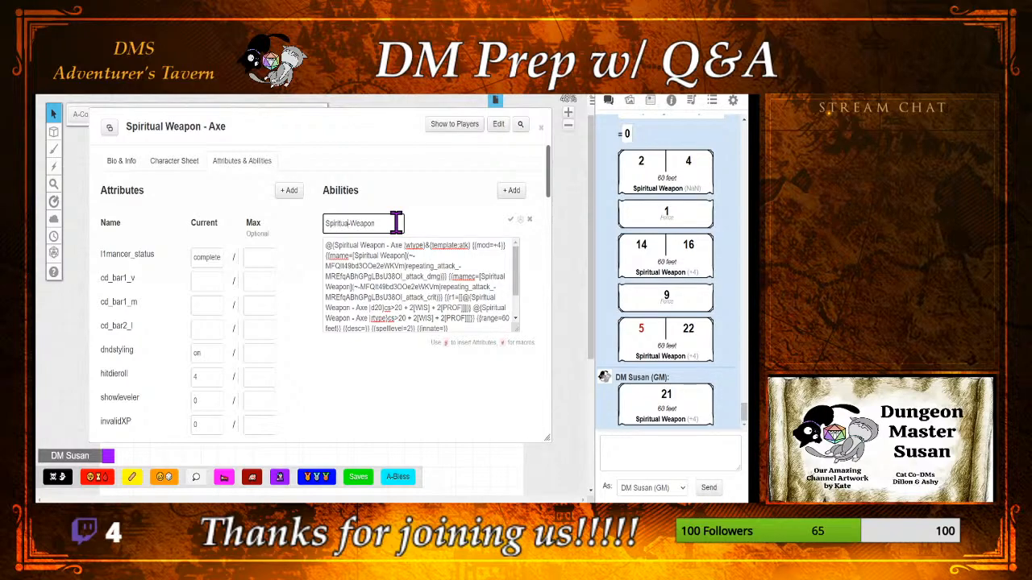
# Step: Save the Spiritual-Weapon ability, show it as a token action, and minimize the sheet
pyautogui.click(510, 219)
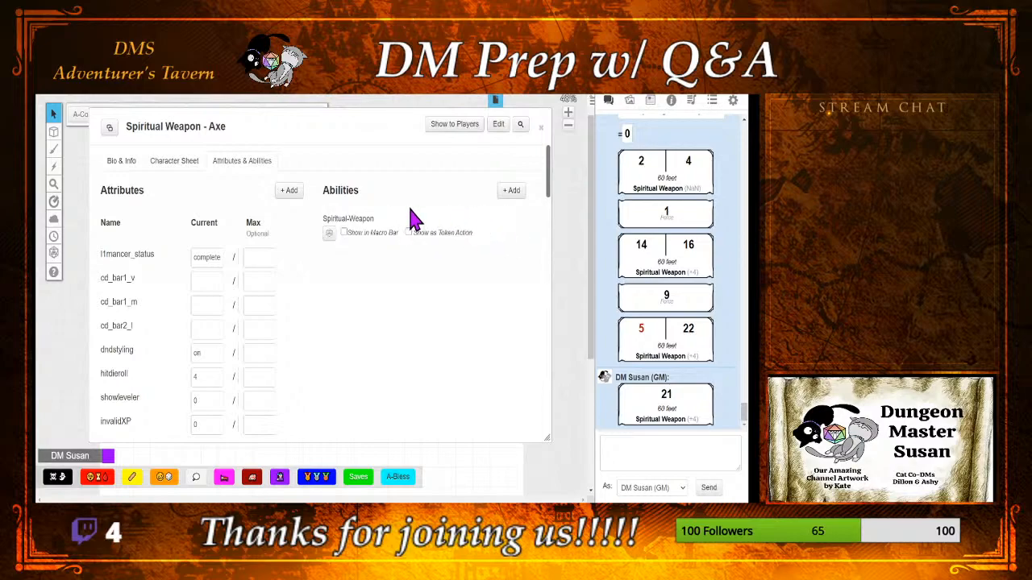
pyautogui.click(408, 232)
pyautogui.doubleClick(357, 121)
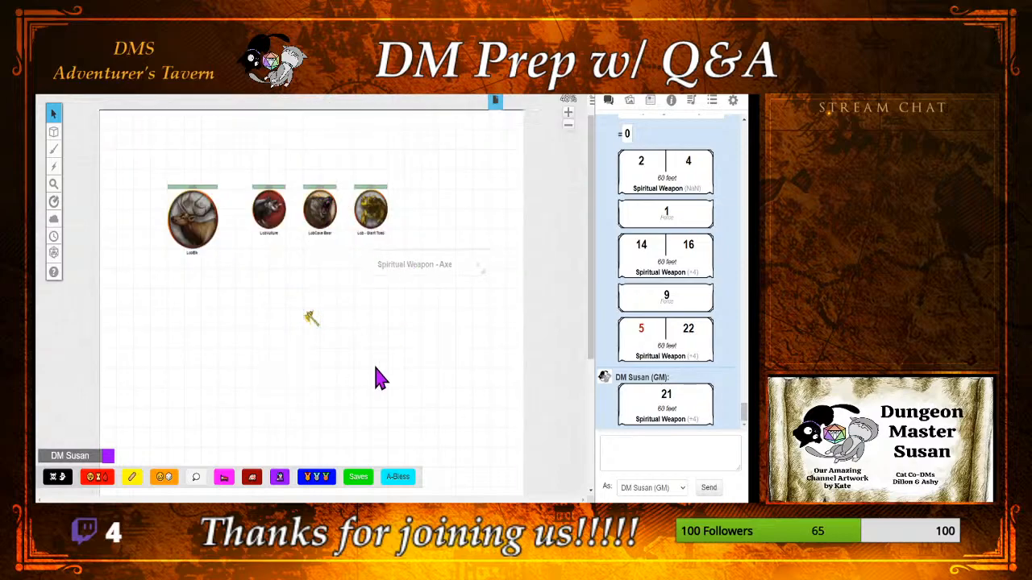
# Step: Select the axe token, roll its Spiritual-Weapon token action, and roll the damage cast at Level 2
pyautogui.click(312, 319)
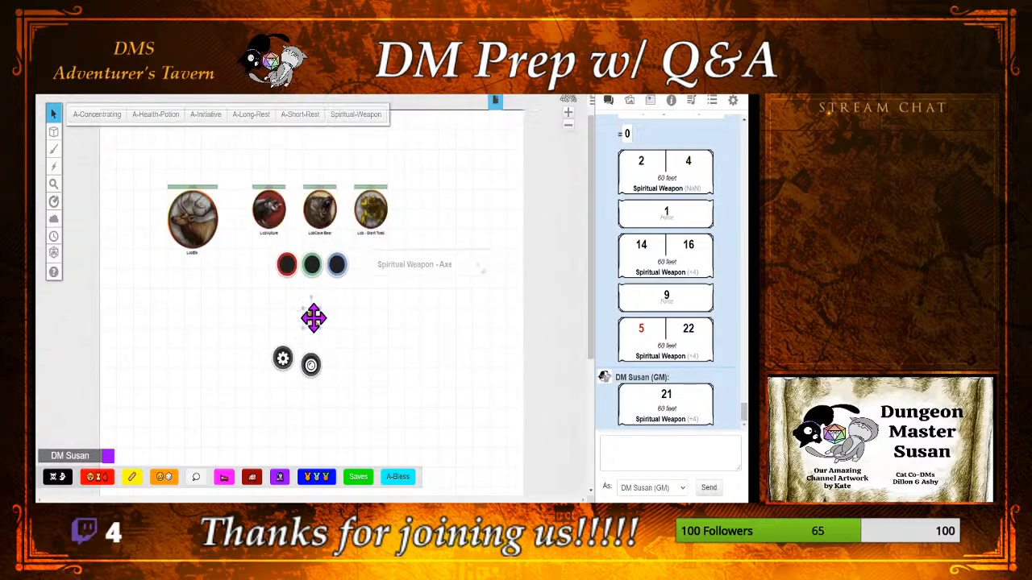
pyautogui.click(372, 117)
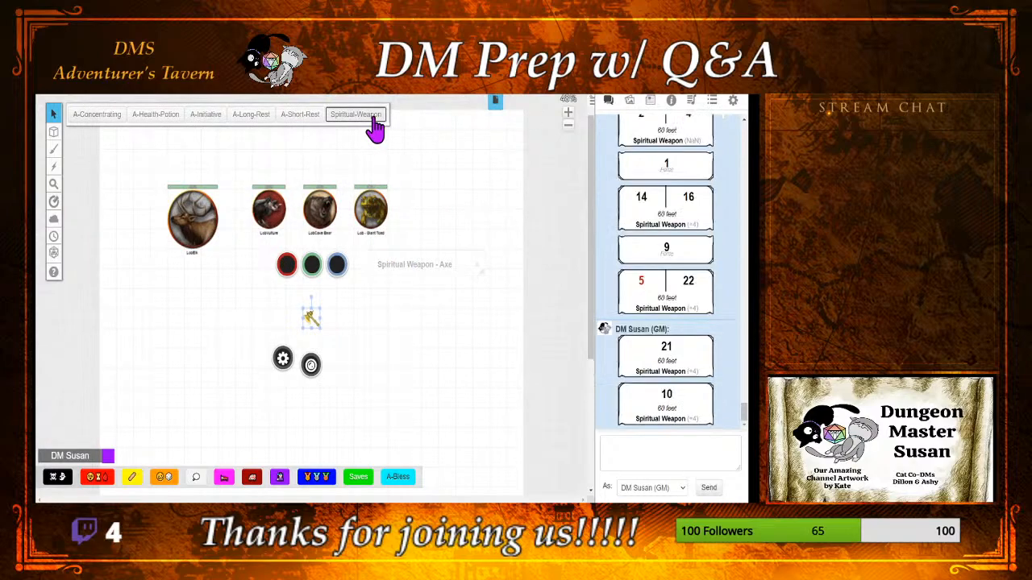
pyautogui.click(653, 420)
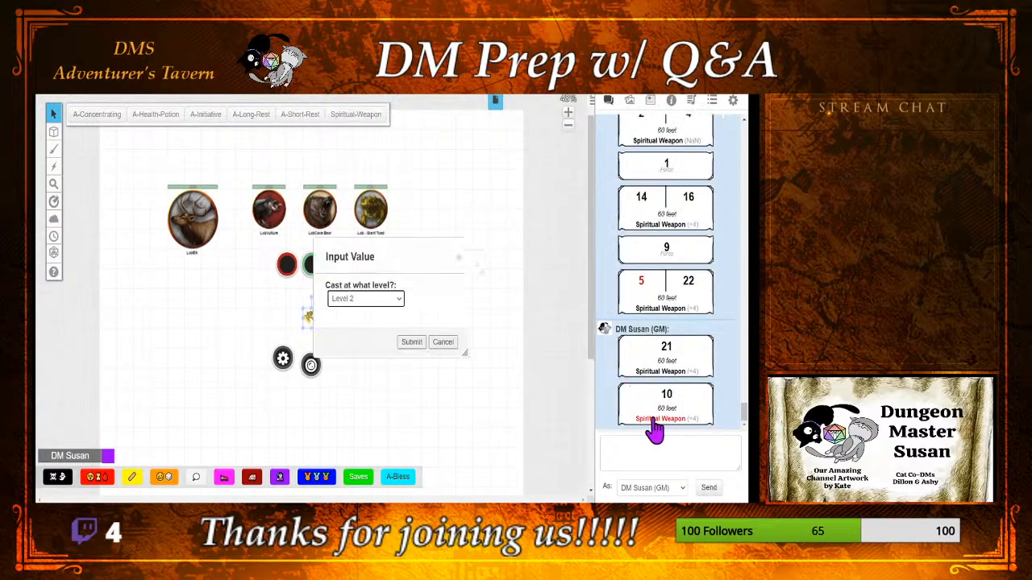
pyautogui.click(411, 342)
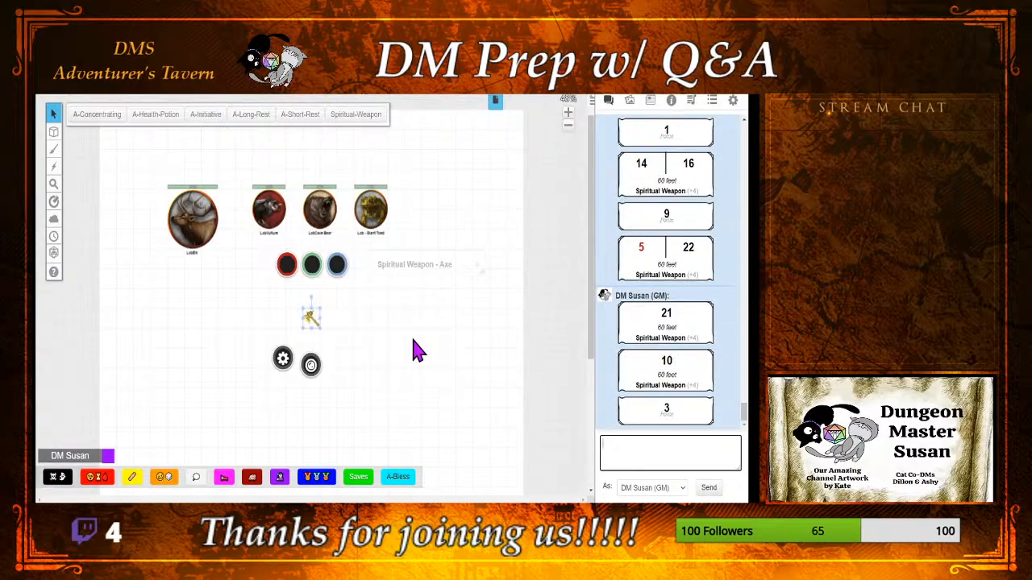
# Step: Close the minimized axe sheet, roll Spiritual-Weapon again from the axe token, and deselect the token
pyautogui.click(484, 264)
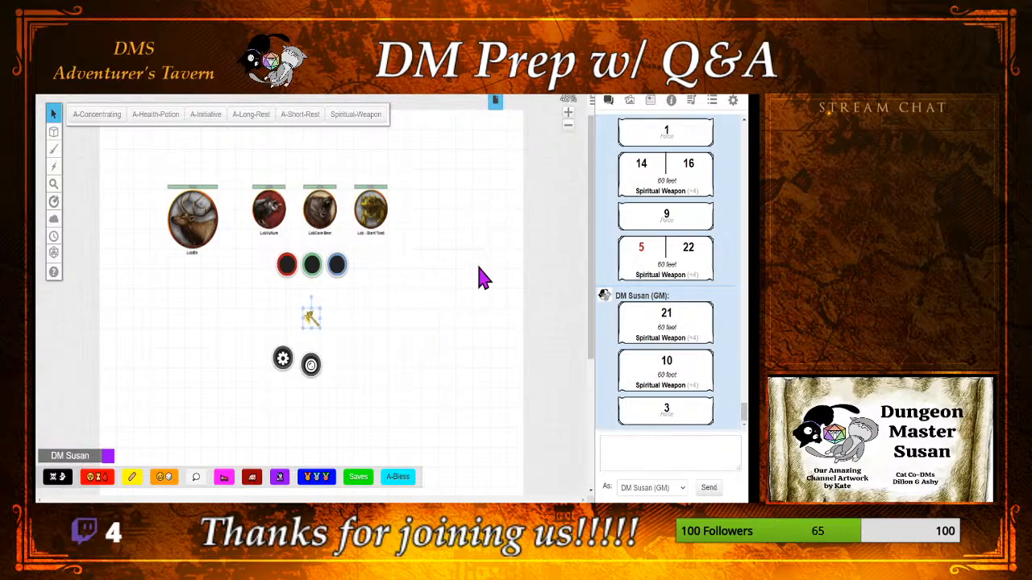
pyautogui.click(439, 310)
pyautogui.click(311, 319)
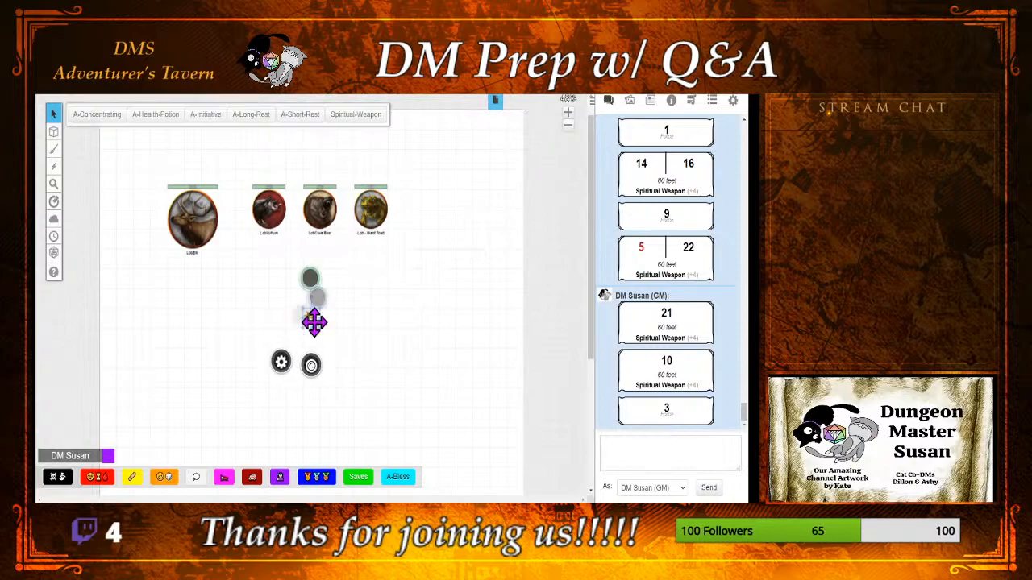
pyautogui.click(349, 117)
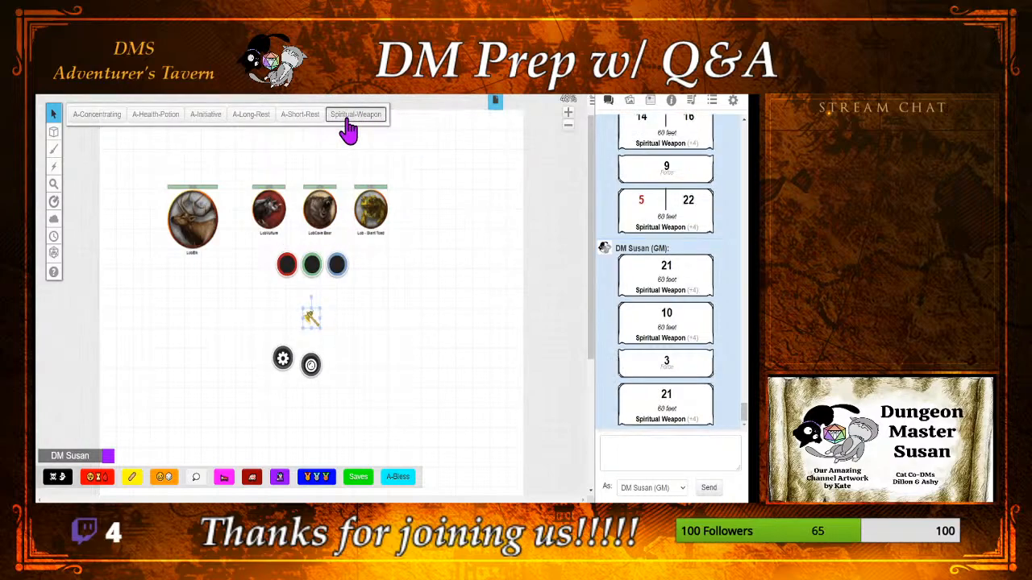
pyautogui.click(427, 337)
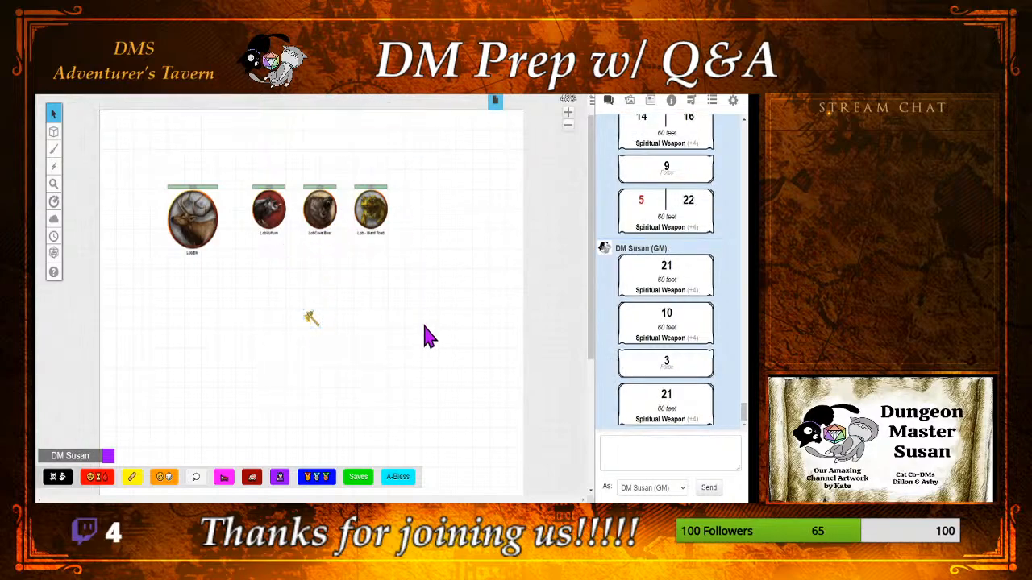
# Step: Compare the token actions offered for the cave bear token with those of the axe token
pyautogui.click(316, 211)
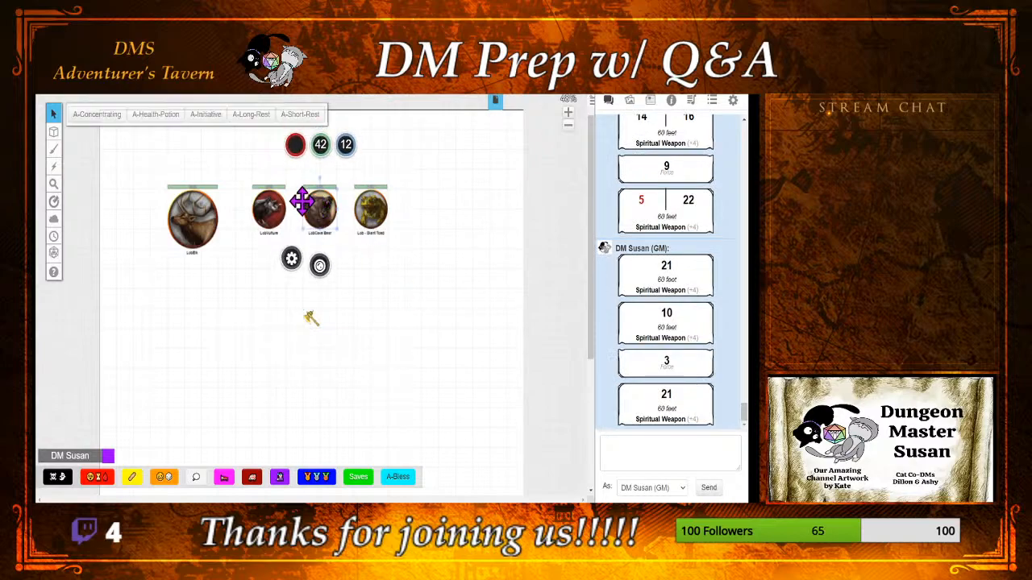
pyautogui.click(407, 187)
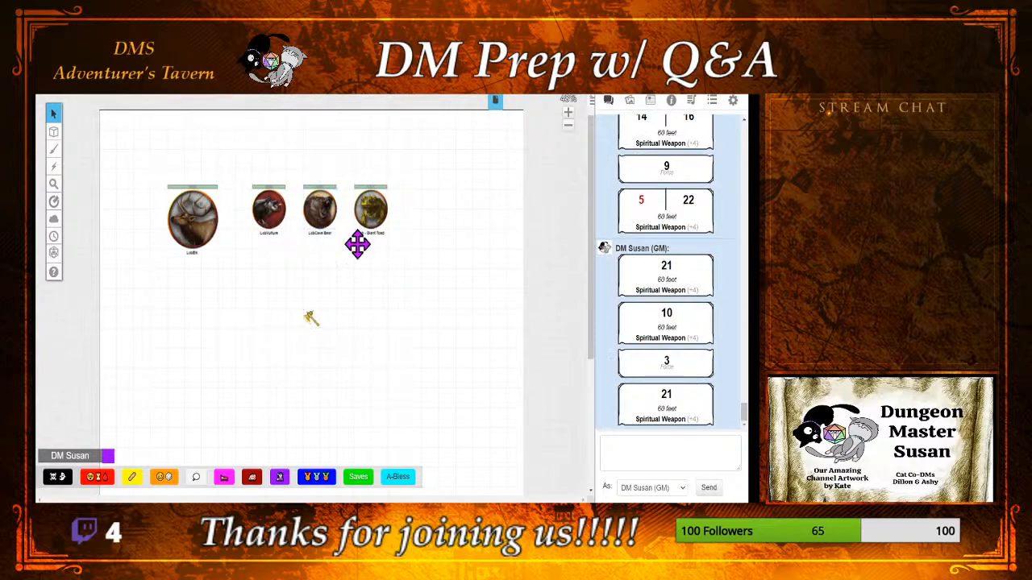
pyautogui.click(313, 316)
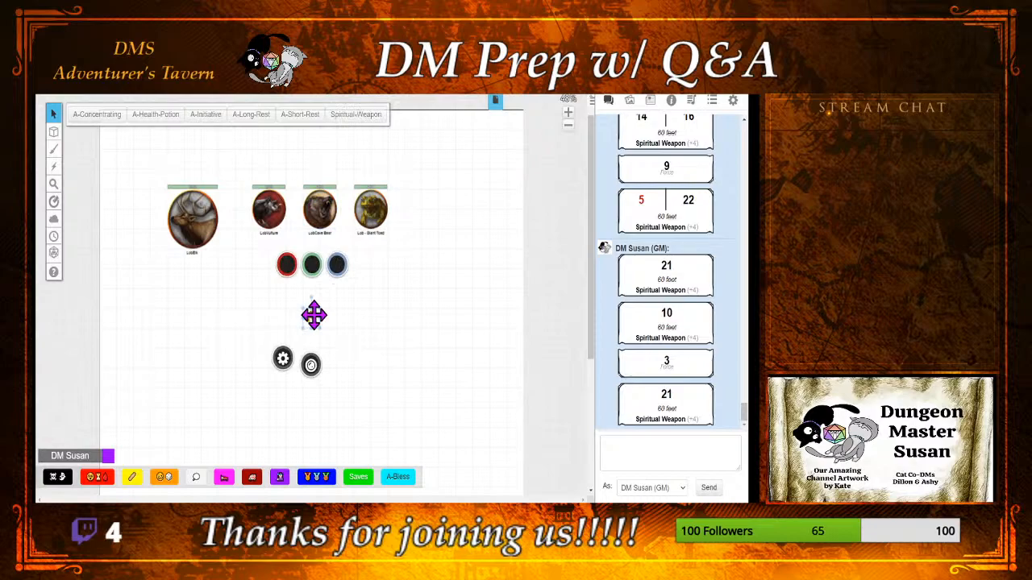
pyautogui.click(434, 345)
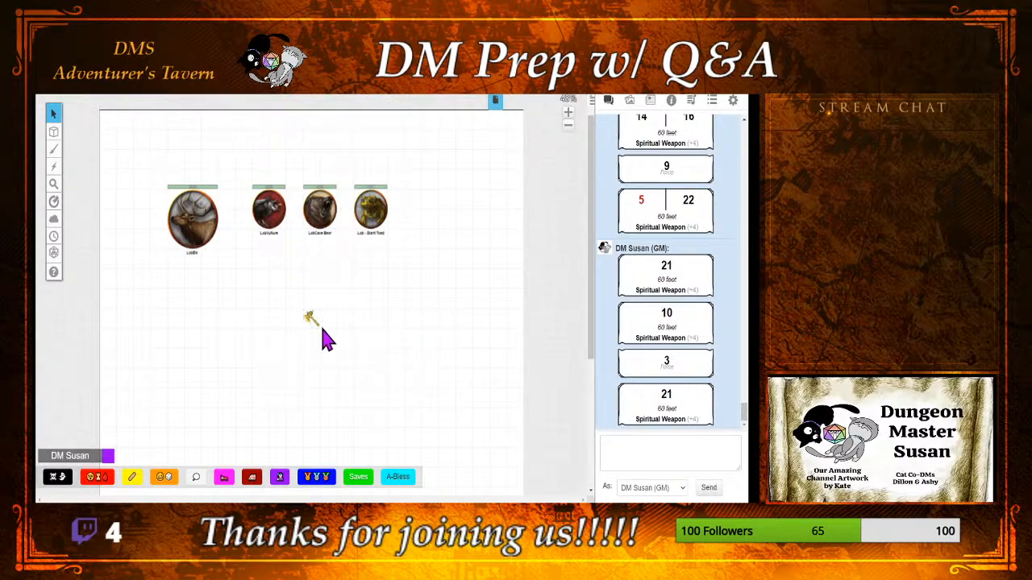
# Step: Delete the axe token from the map
pyautogui.moveTo(295, 309); pyautogui.dragTo(338, 352)
pyautogui.press('Delete')
# Step: Reopen the Spiritual Weapon - Axe sheet from the journal, reset its Wisdom score to 10, and close the sheet
pyautogui.click(651, 101)
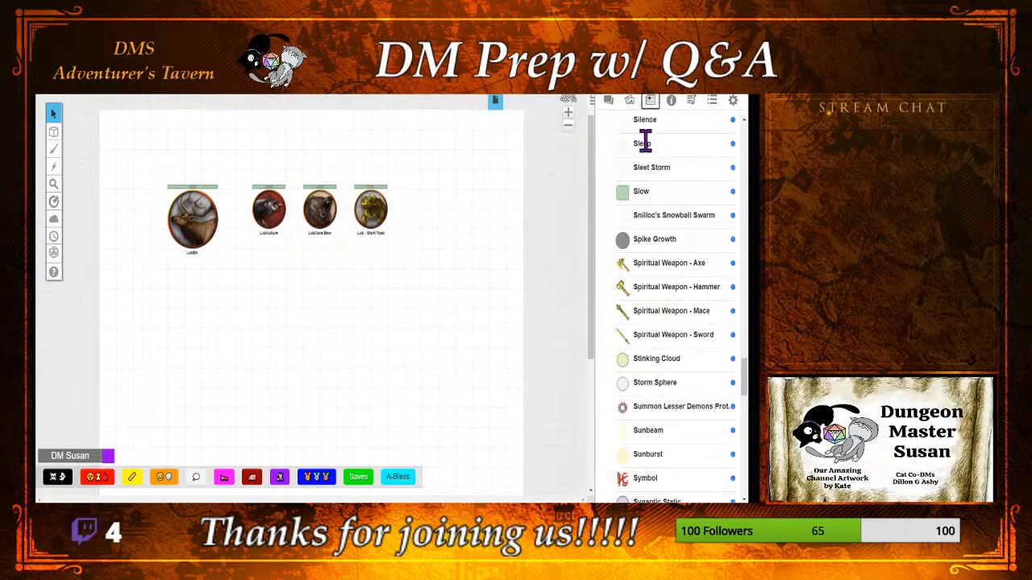
pyautogui.click(641, 274)
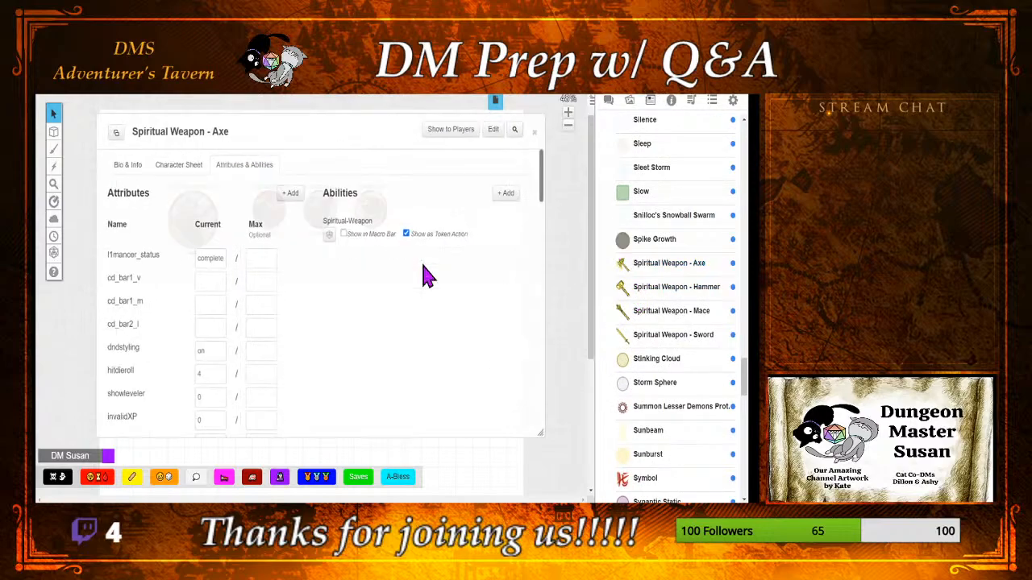
pyautogui.click(174, 163)
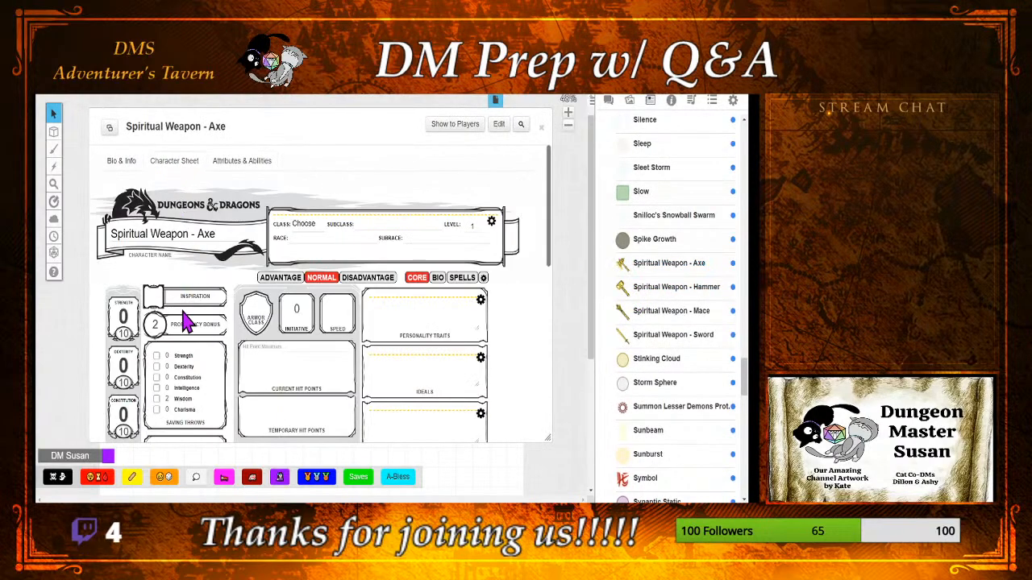
pyautogui.scroll(-3, 185, 321)
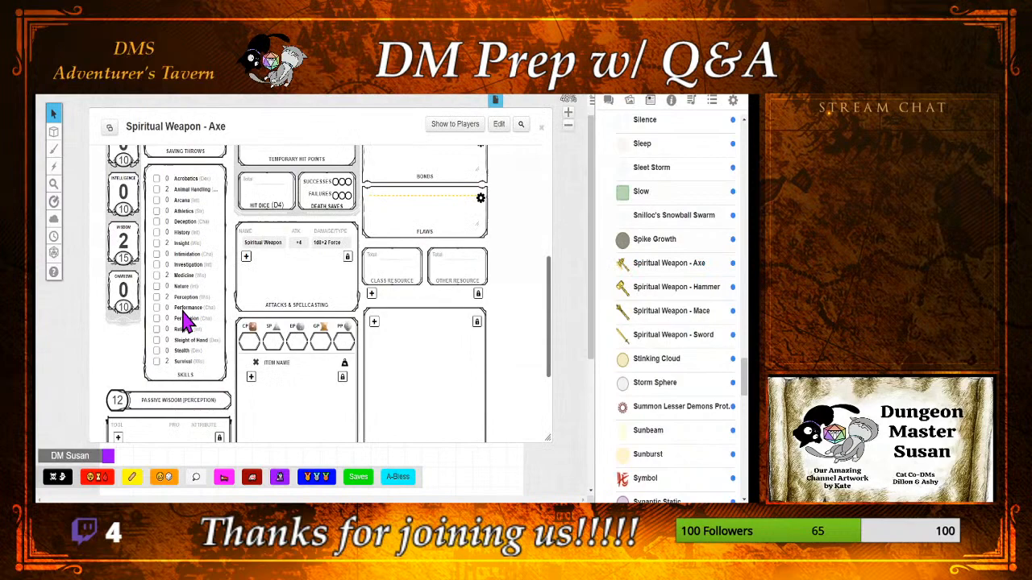
pyautogui.click(126, 256)
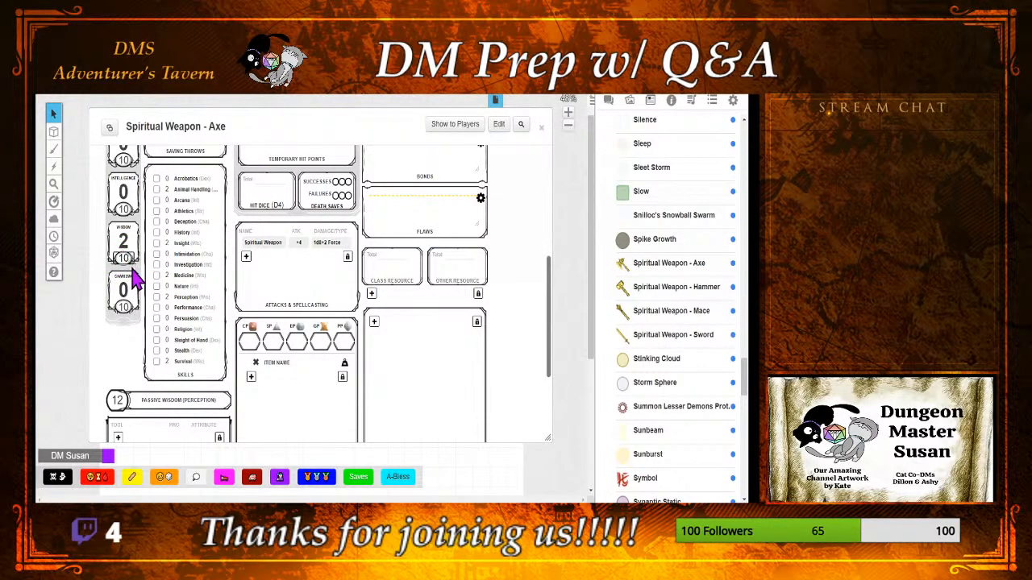
pyautogui.click(132, 267)
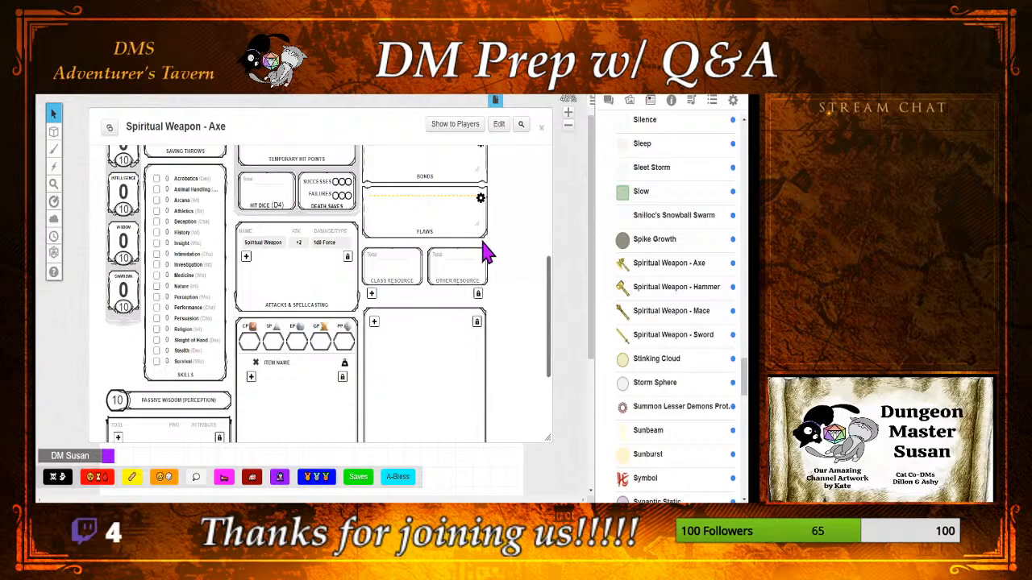
pyautogui.scroll(2, 121, 201)
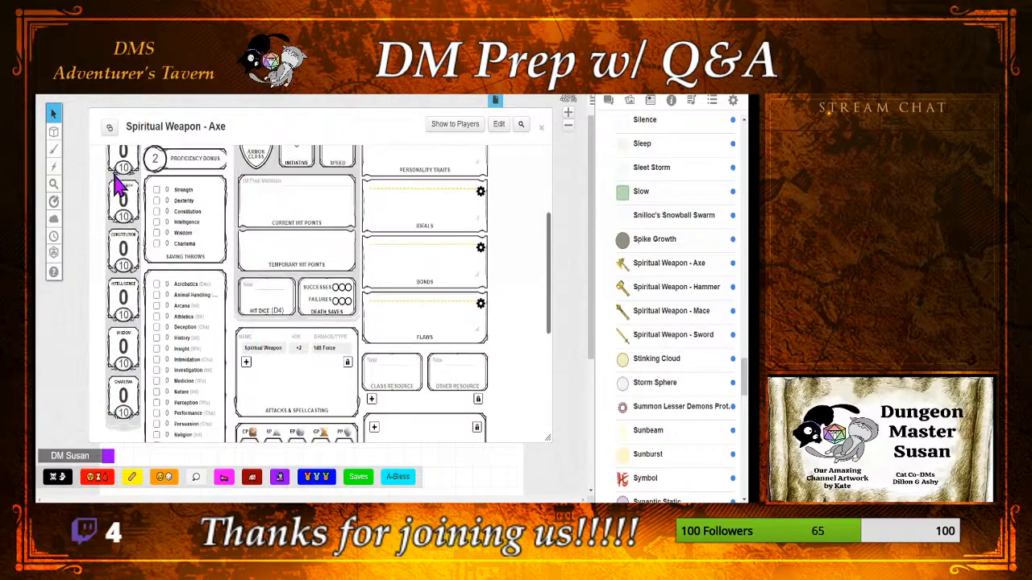
pyautogui.scroll(3, 118, 185)
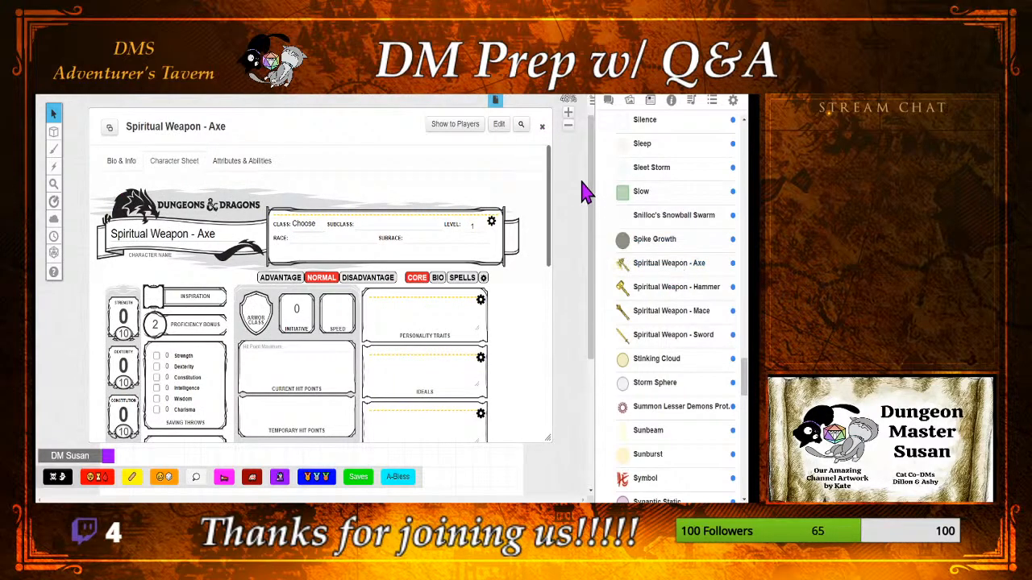
pyautogui.click(542, 126)
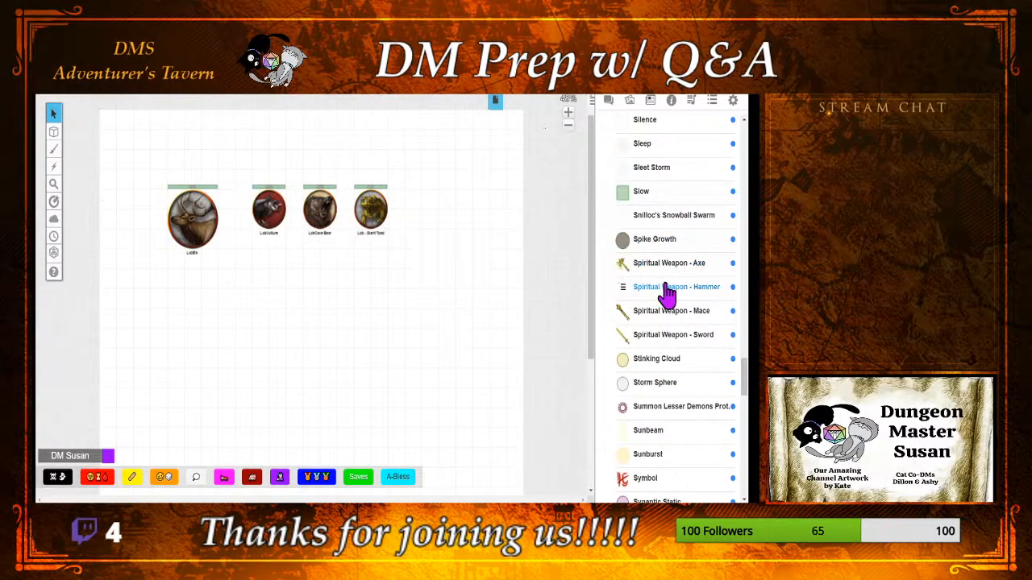
pyautogui.scroll(-2, 666, 295)
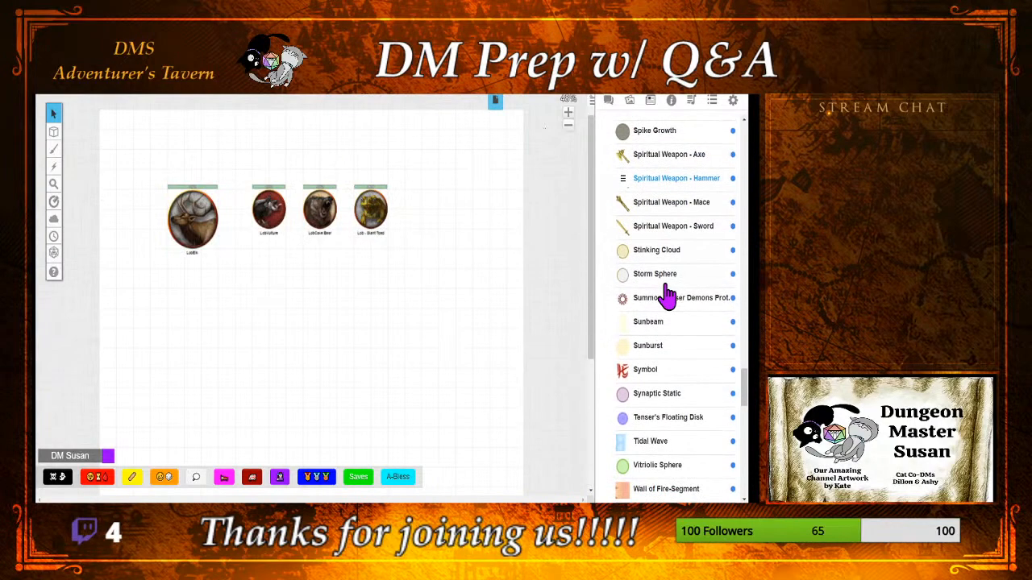
# Step: Open the Moonbeam character sheet from the journal, choose to edit the sheet directly, and move its window clear of the journal list
pyautogui.scroll(3, 666, 295)
pyautogui.scroll(5, 665, 295)
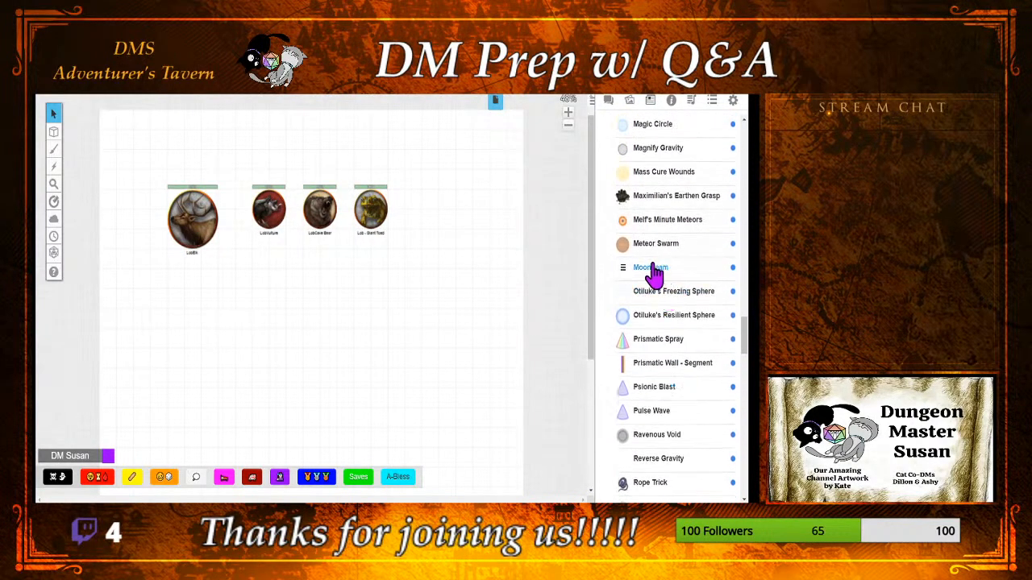
pyautogui.click(649, 269)
pyautogui.click(263, 166)
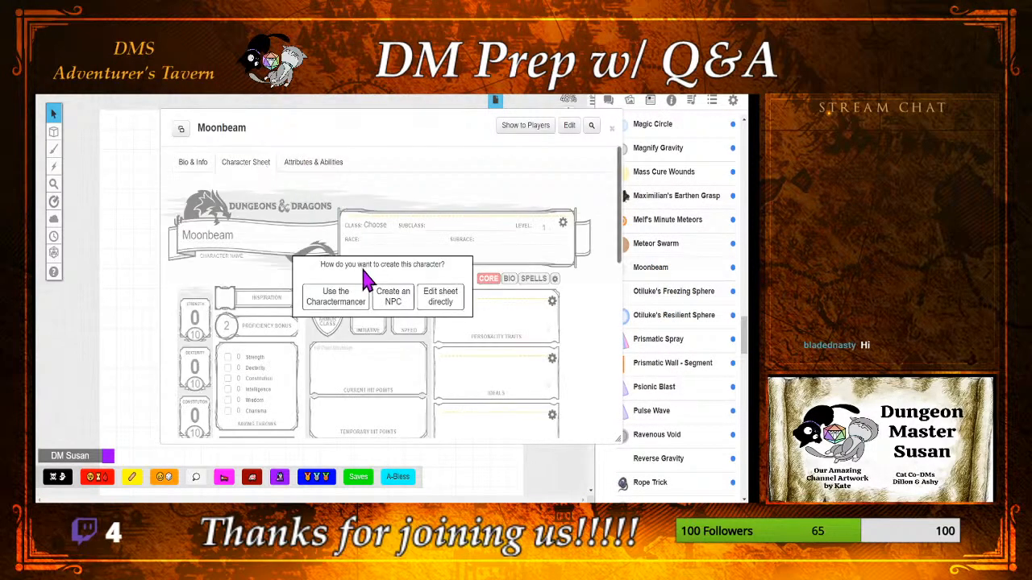
pyautogui.click(428, 300)
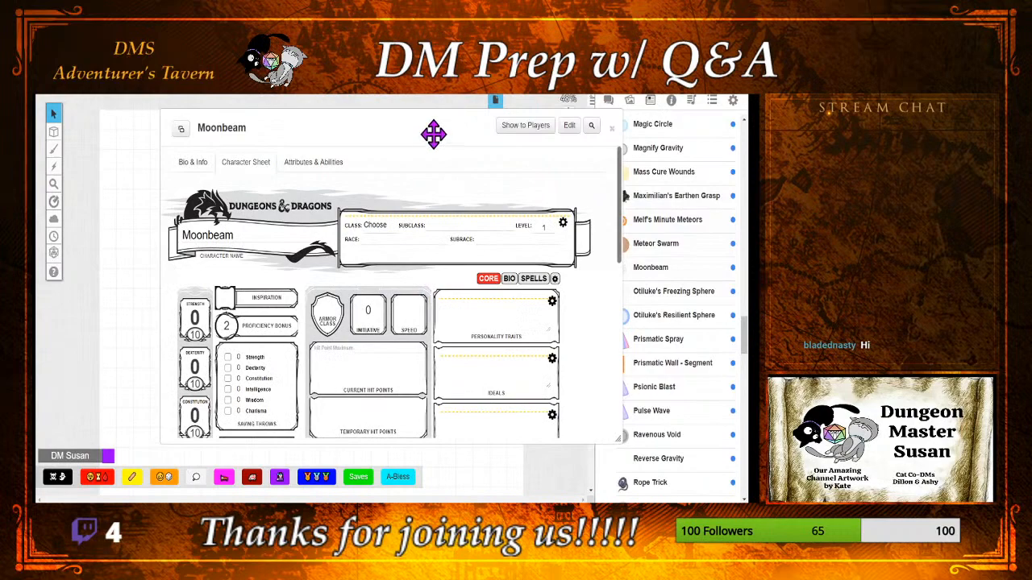
pyautogui.moveTo(430, 134); pyautogui.dragTo(345, 125)
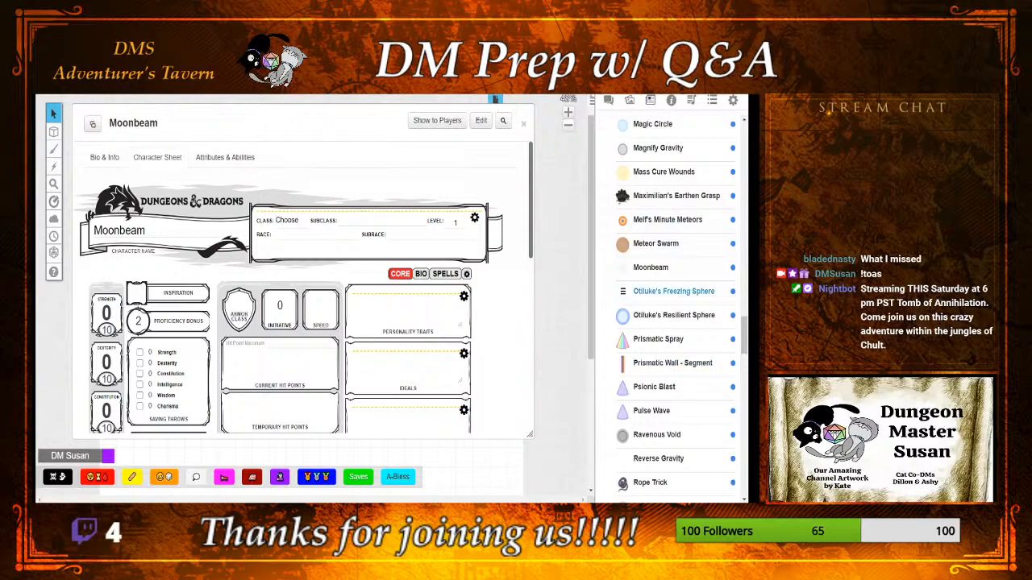
pyautogui.scroll(15, 653, 387)
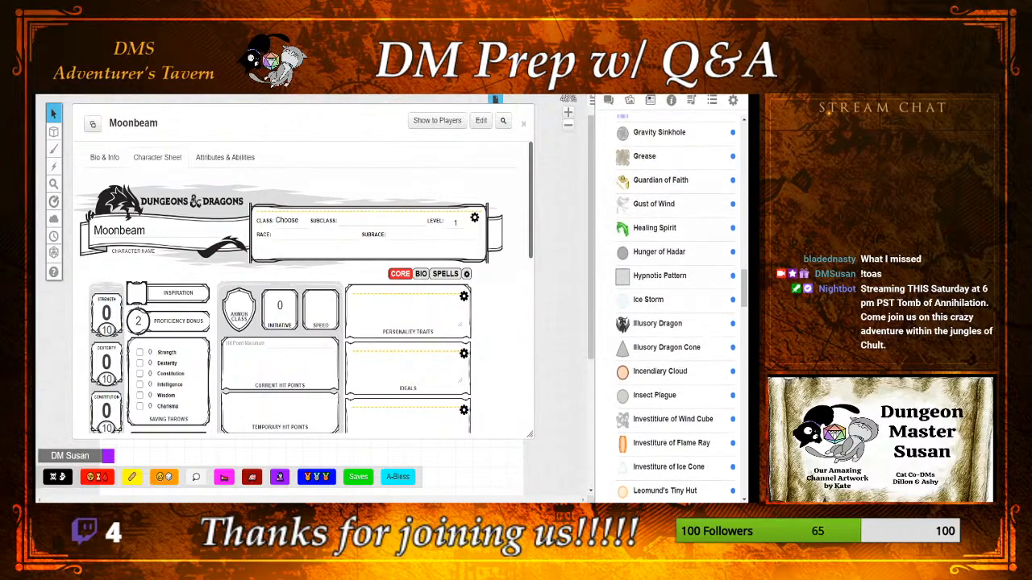
pyautogui.scroll(2, 675, 306)
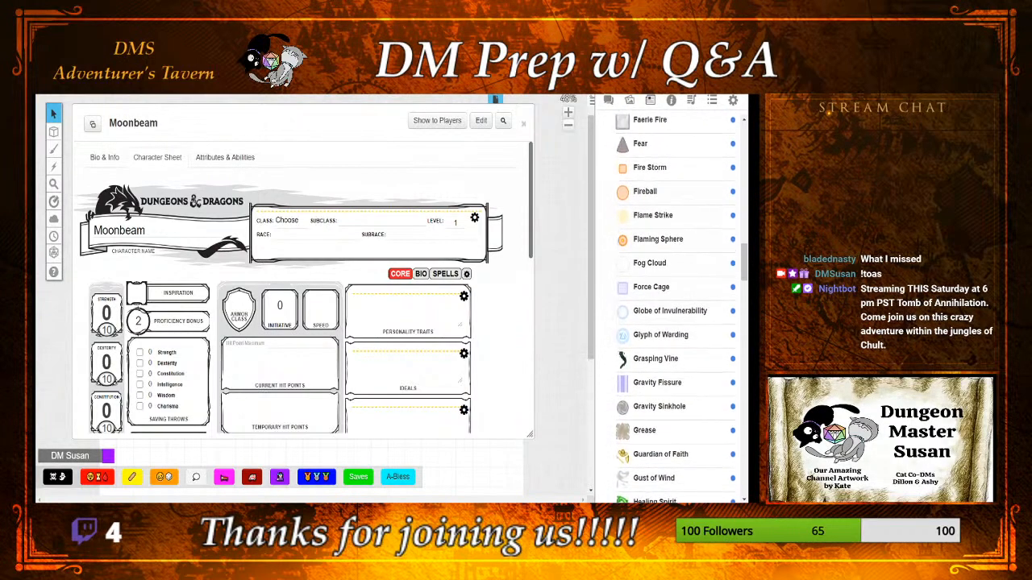
pyautogui.scroll(1, 675, 306)
pyautogui.scroll(-12, 675, 306)
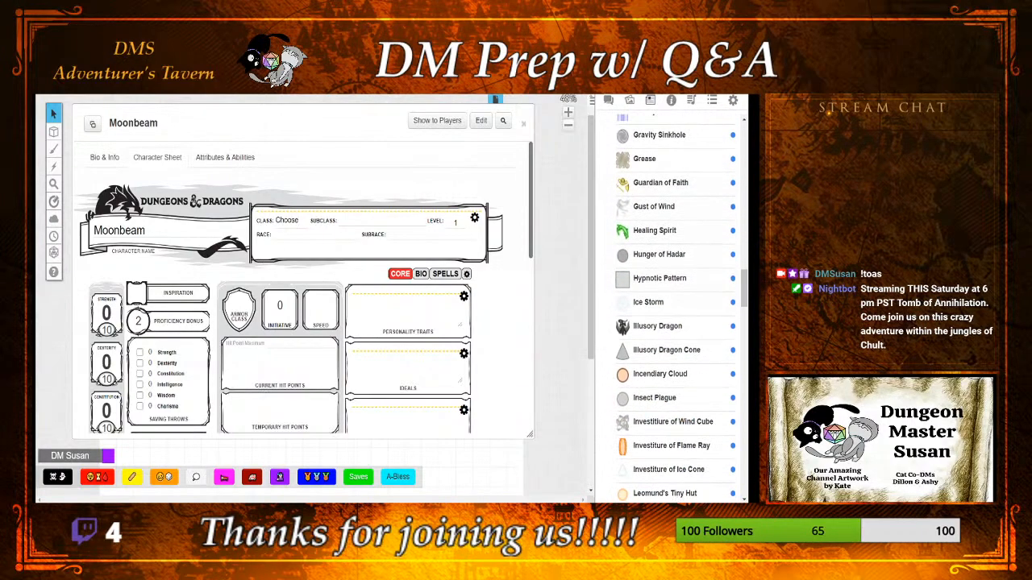
pyautogui.scroll(-1, 676, 306)
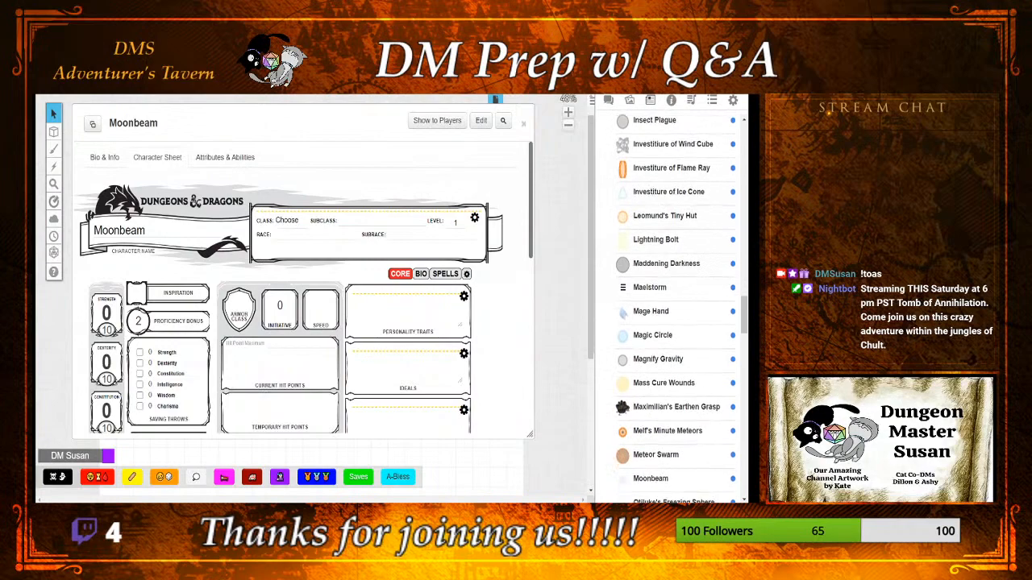
pyautogui.scroll(-2, 676, 290)
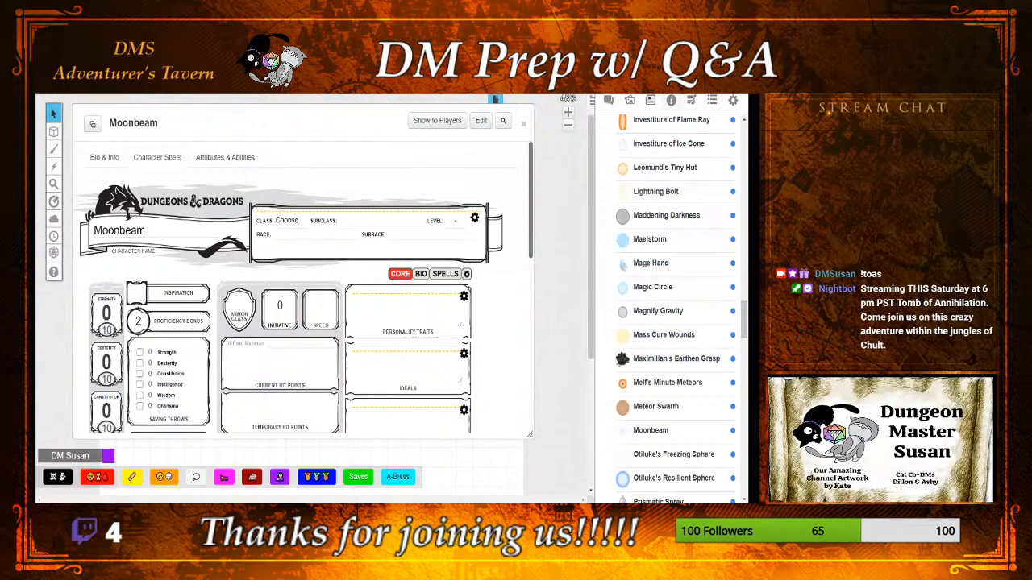
# Step: Search the D&D 5th Edition compendium for "moonbeam"
pyautogui.click(670, 99)
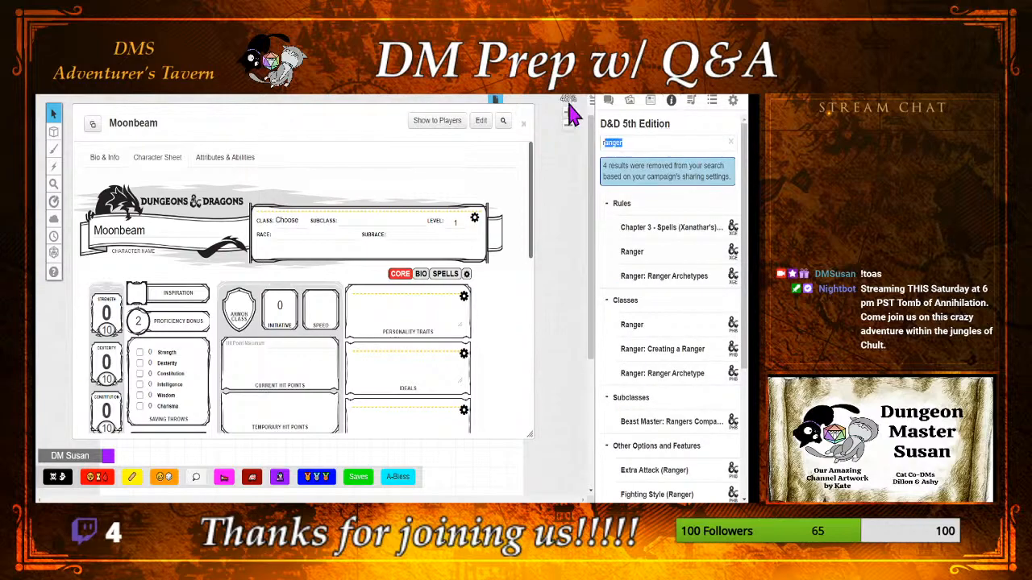
pyautogui.write('c')
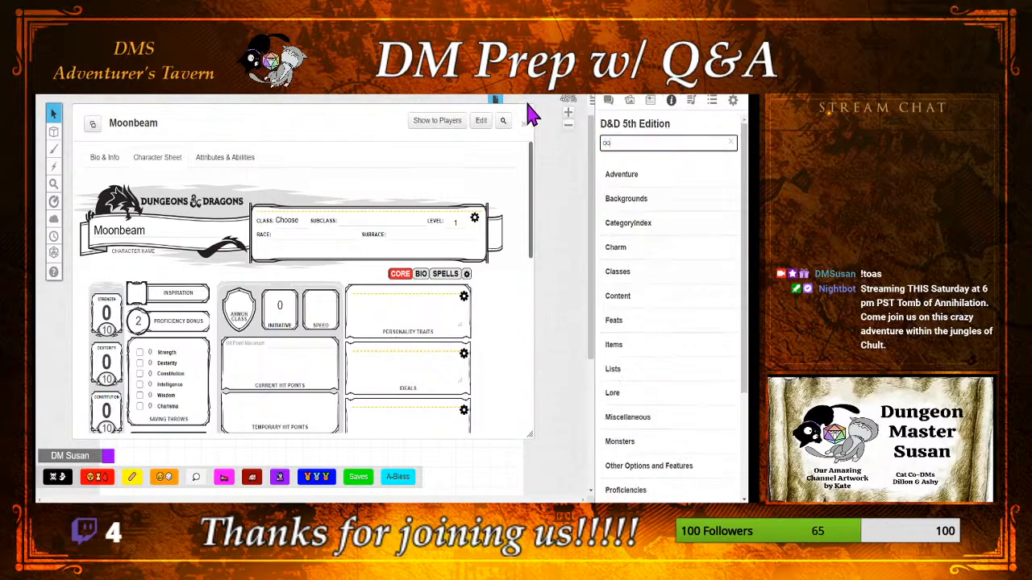
pyautogui.press('BackSpace')
pyautogui.press('BackSpace')
pyautogui.write('moonbeam')
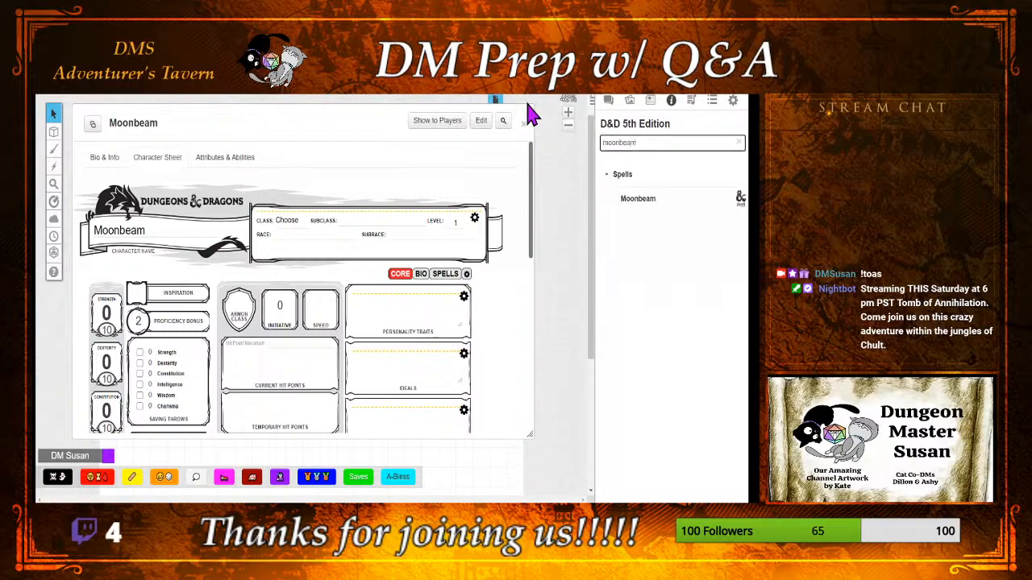
# Step: Add the Moonbeam spell from the compendium to the Moonbeam sheet and look over the sheet's spells page
pyautogui.moveTo(632, 213); pyautogui.dragTo(484, 216)
pyautogui.click(440, 280)
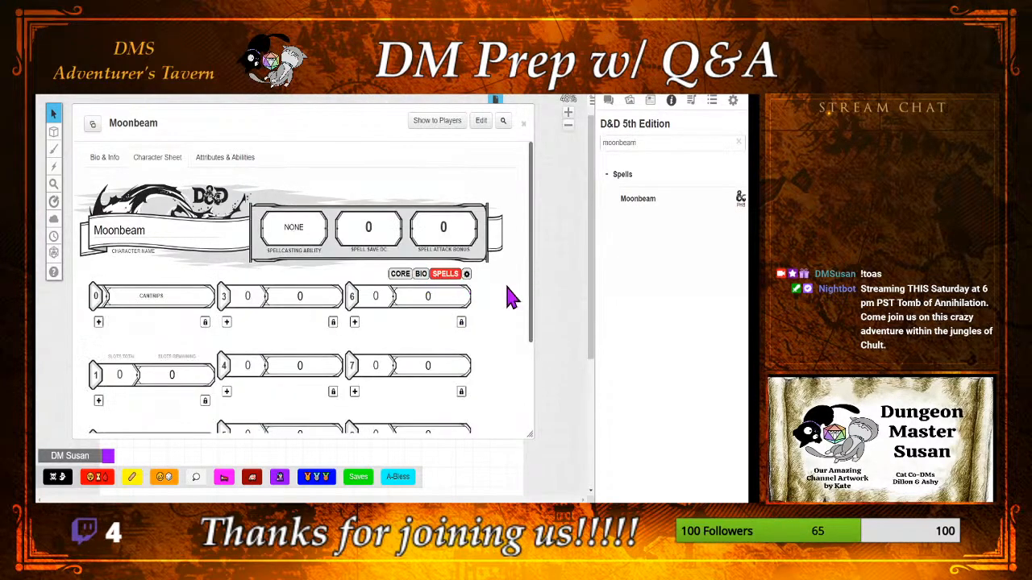
pyautogui.scroll(-3, 495, 308)
pyautogui.scroll(3, 495, 313)
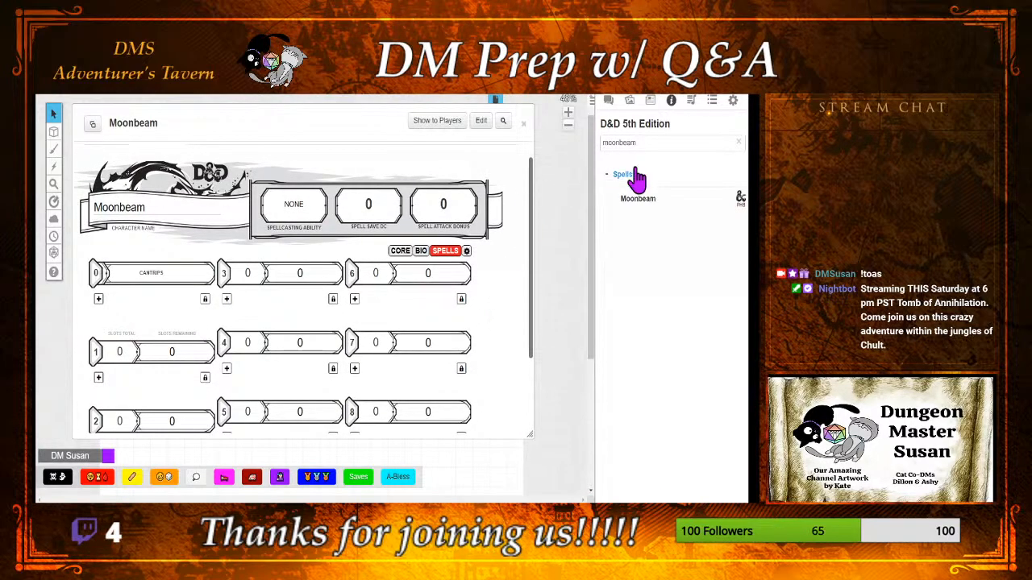
# Step: Open the Moonbeam compendium entry beside the sheet, read its description and attributes, and minimize the entry
pyautogui.click(634, 203)
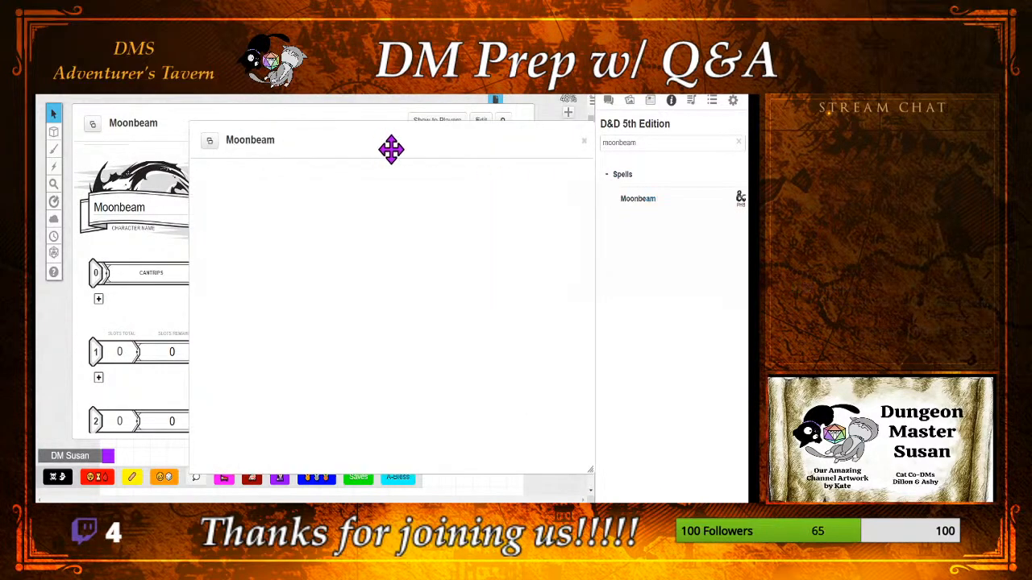
pyautogui.moveTo(391, 150); pyautogui.dragTo(536, 141)
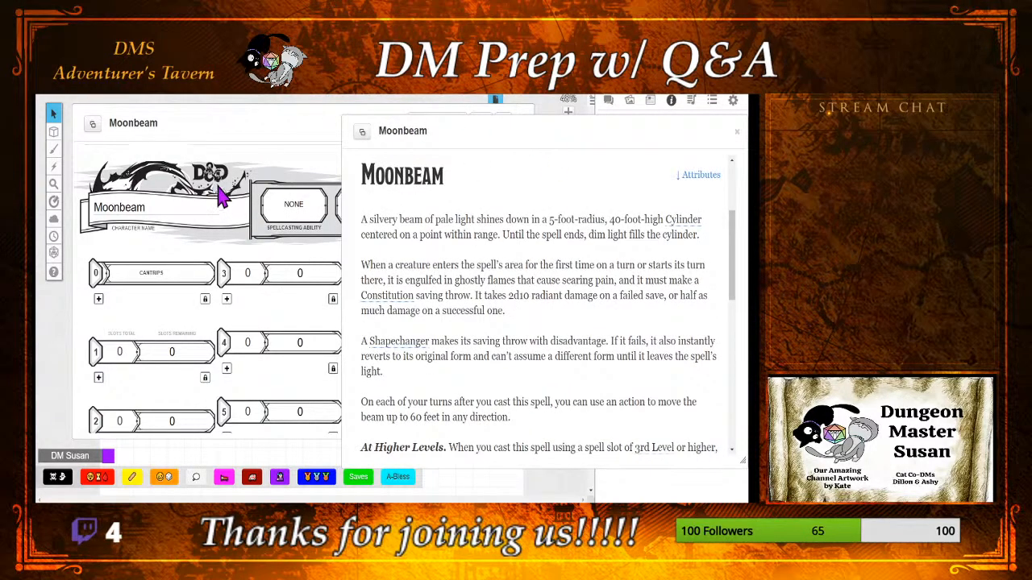
pyautogui.click(283, 121)
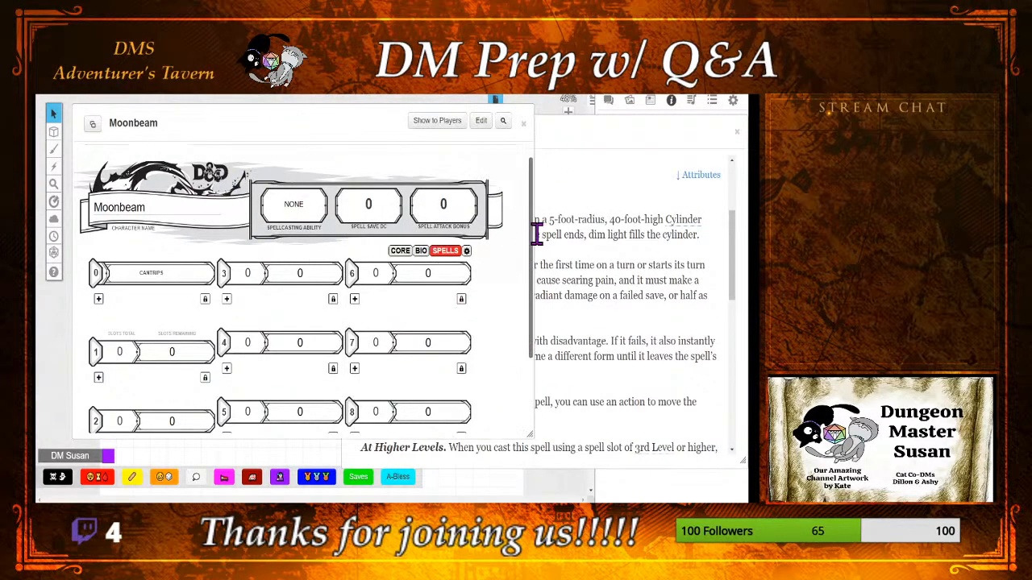
pyautogui.moveTo(533, 233); pyautogui.dragTo(512, 205)
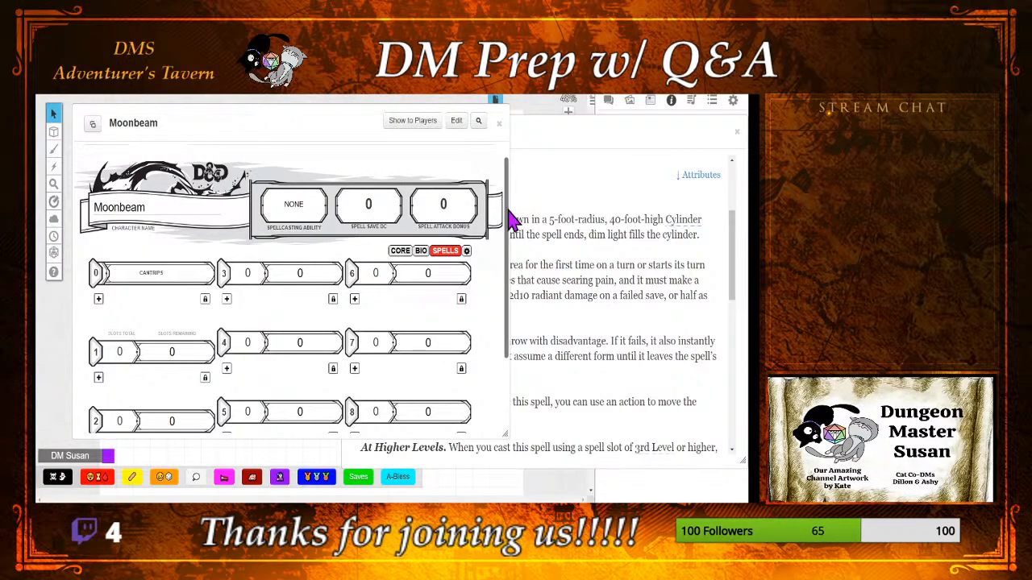
pyautogui.click(587, 145)
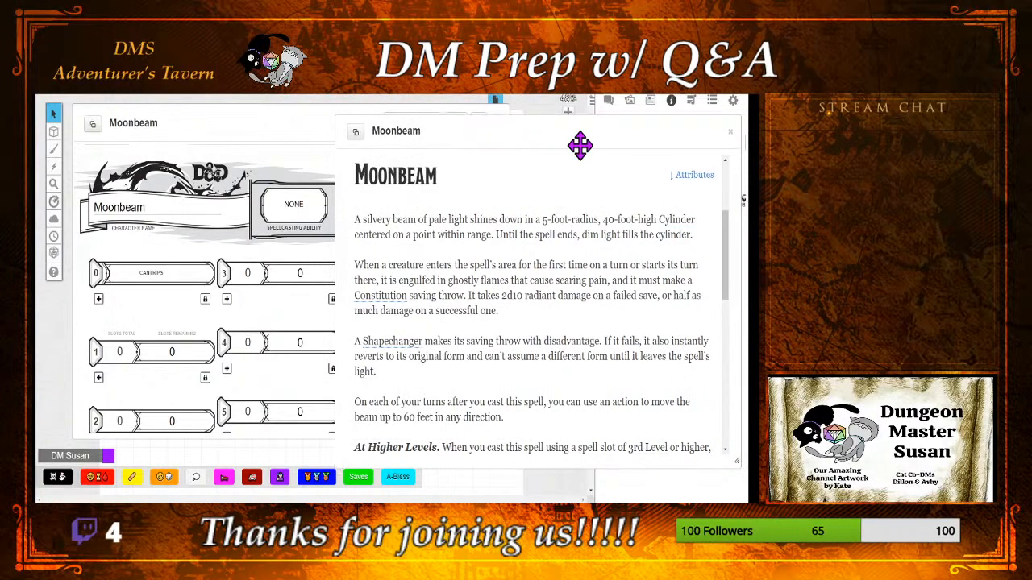
pyautogui.scroll(-2, 604, 274)
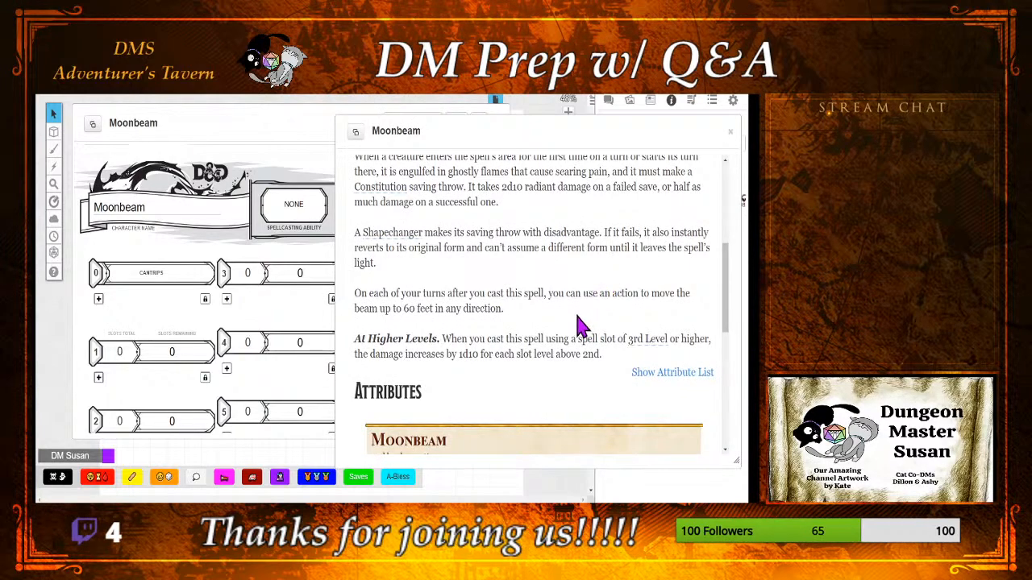
pyautogui.scroll(-5, 579, 324)
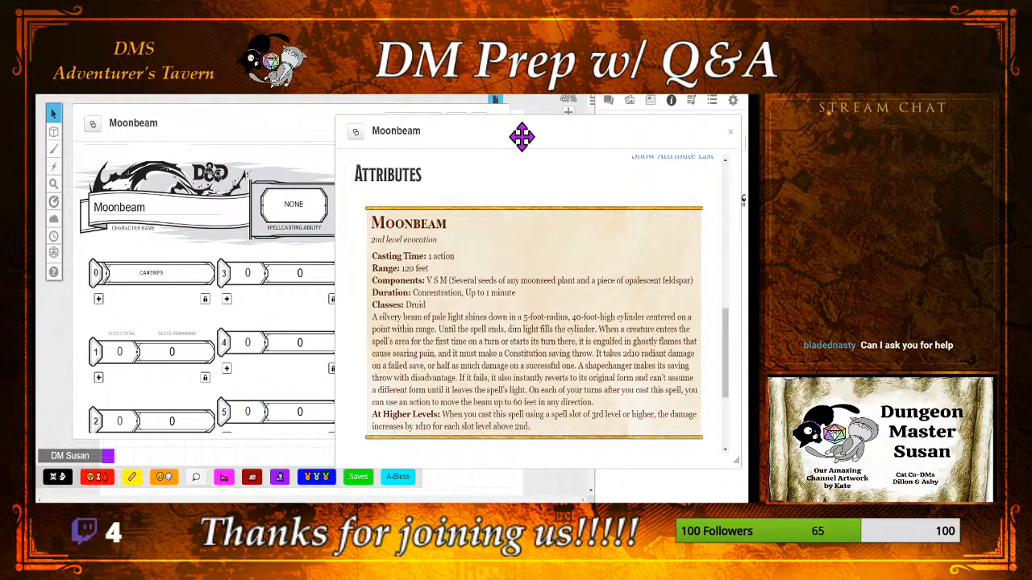
pyautogui.doubleClick(521, 137)
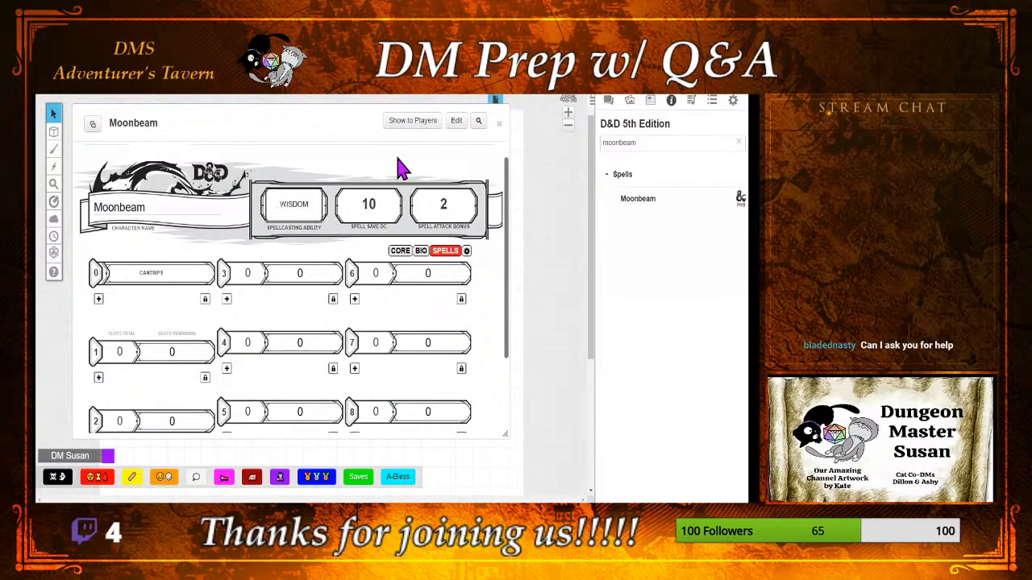
# Step: Set the sheet's roll queries to Advantage Toggle and place the sheet beside the restored Moonbeam compendium entry
pyautogui.click(466, 251)
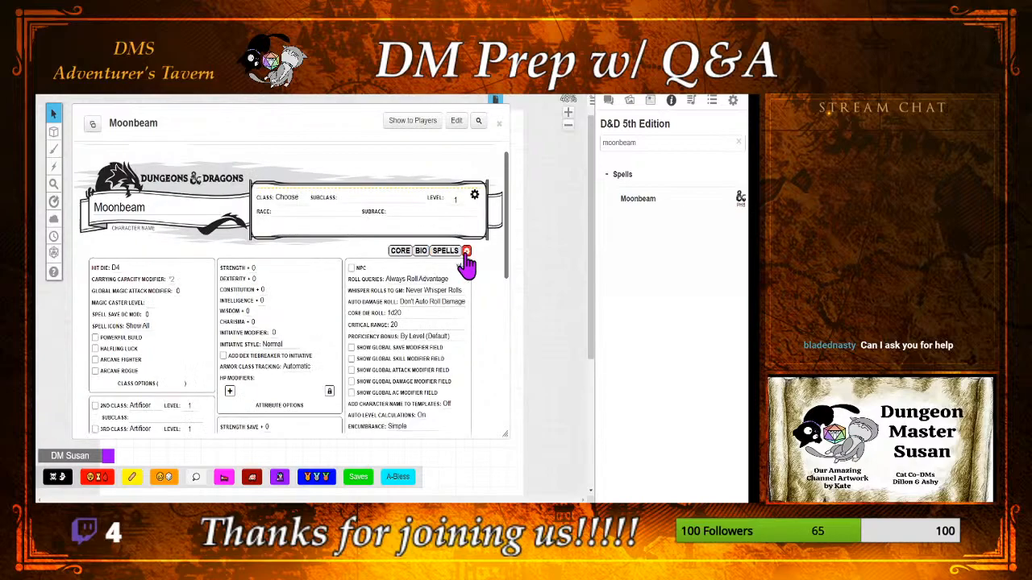
pyautogui.click(413, 308)
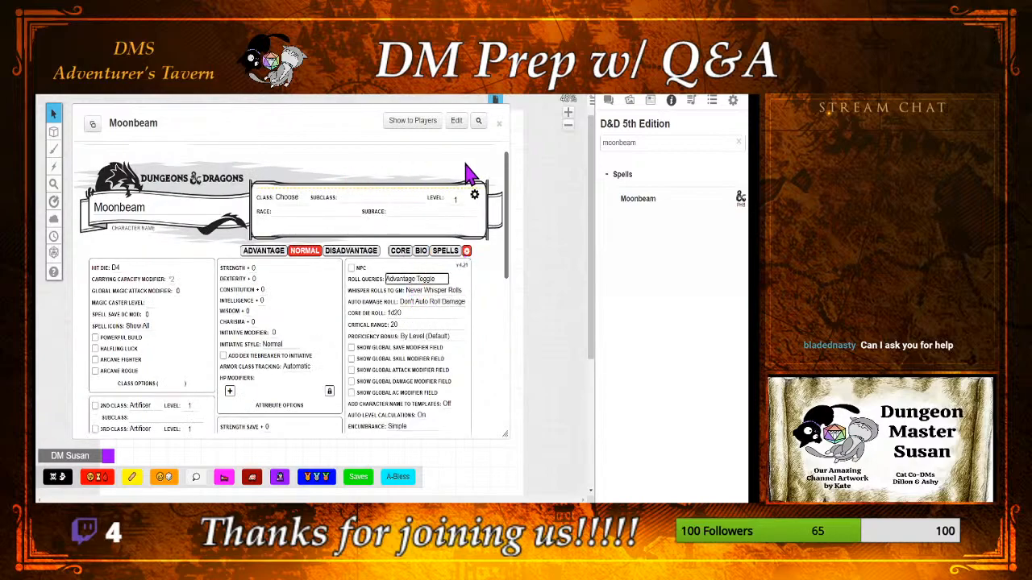
pyautogui.moveTo(330, 128); pyautogui.dragTo(309, 211)
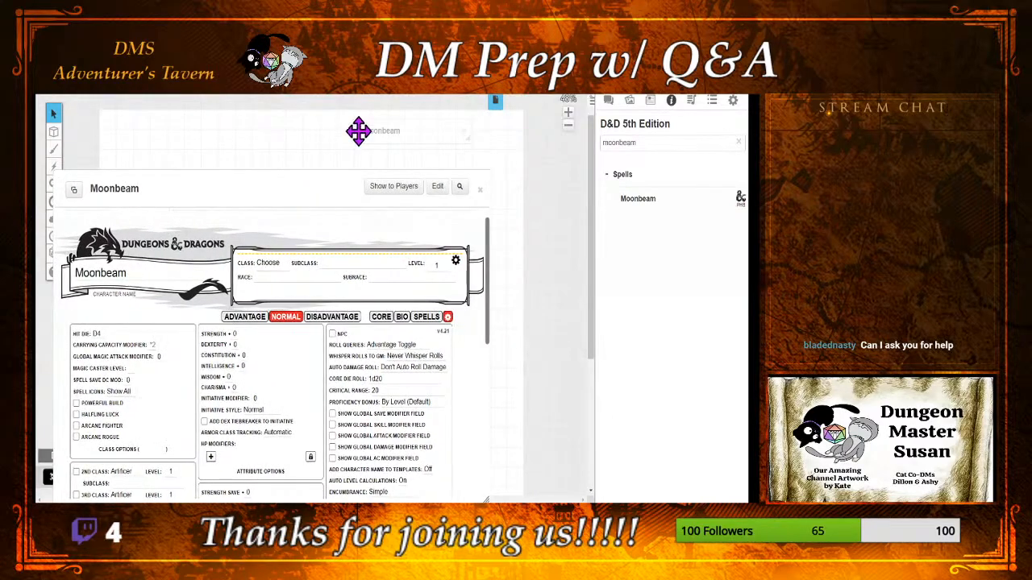
pyautogui.click(393, 136)
pyautogui.moveTo(453, 143); pyautogui.dragTo(507, 142)
pyautogui.moveTo(302, 186); pyautogui.dragTo(304, 127)
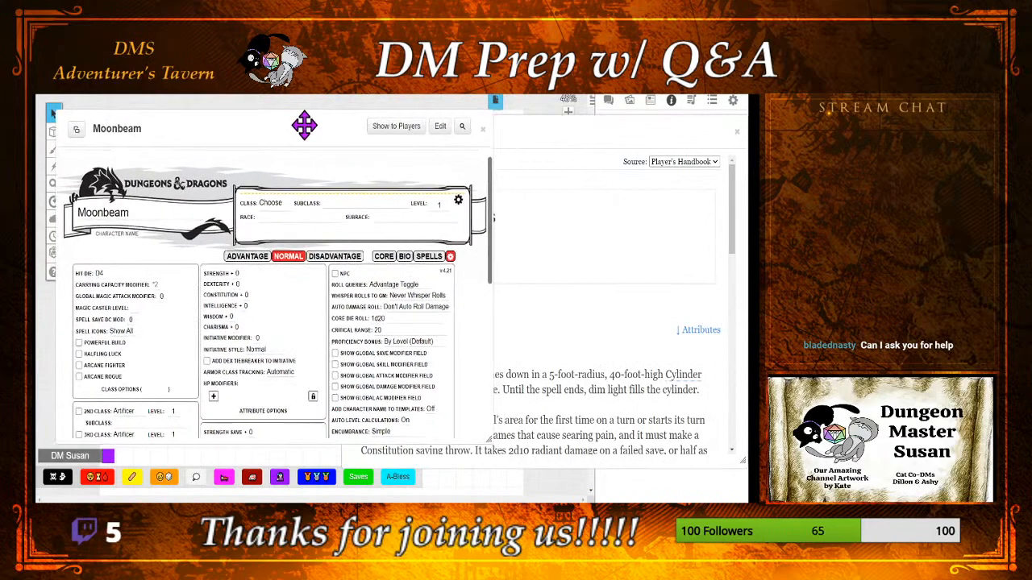
# Step: Locate the Moonbeam attack on the sheet's core page, check the spell description again, and minimize the compendium entry
pyautogui.click(380, 258)
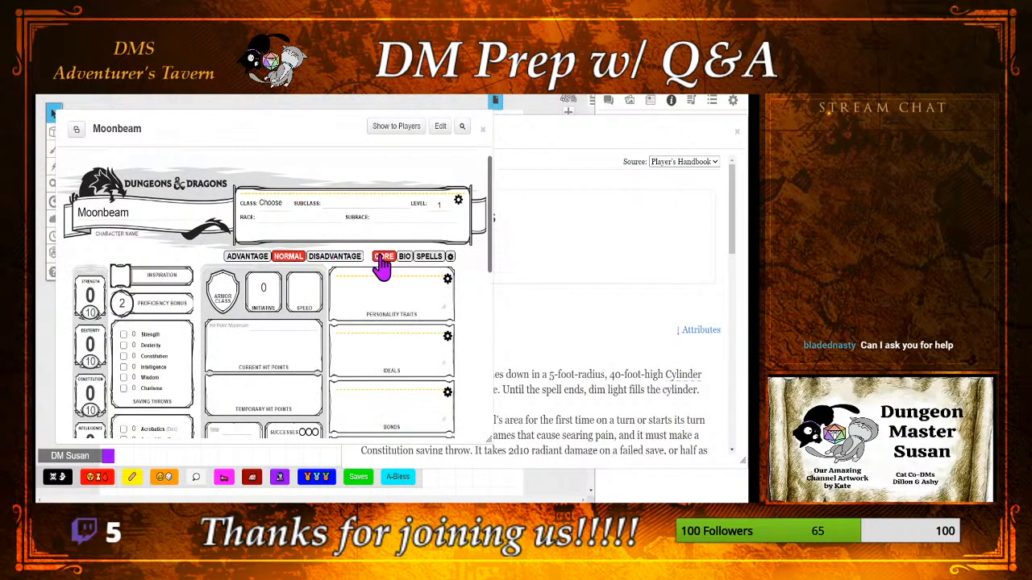
pyautogui.scroll(-2, 418, 323)
pyautogui.scroll(-2, 419, 330)
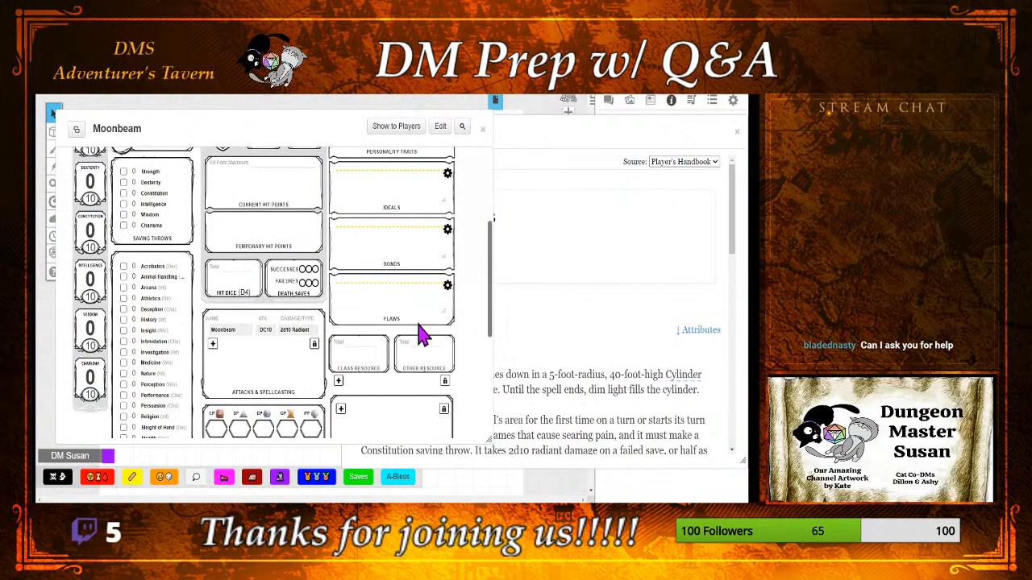
pyautogui.moveTo(588, 136); pyautogui.dragTo(452, 140)
pyautogui.scroll(-2, 473, 285)
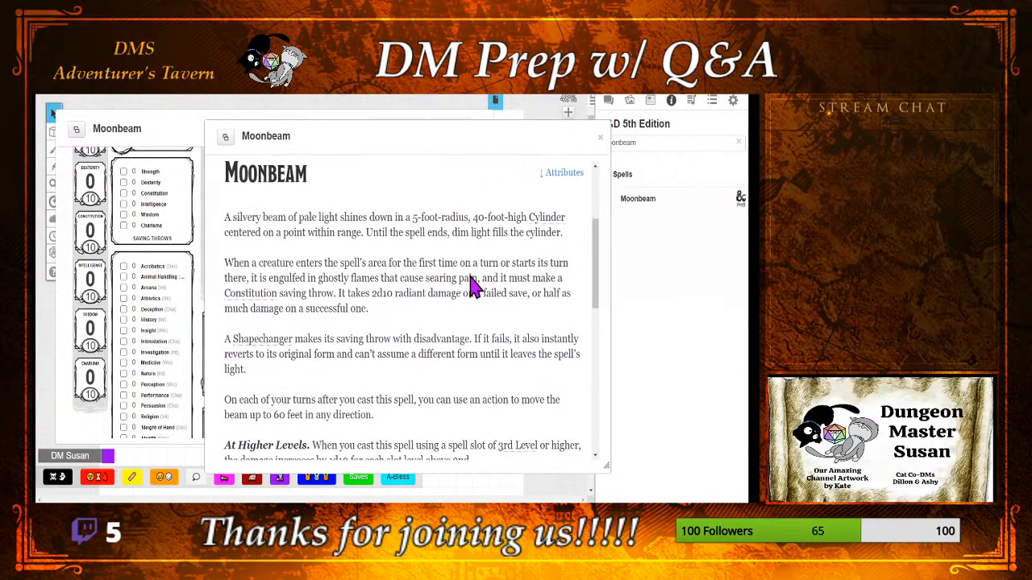
pyautogui.doubleClick(530, 144)
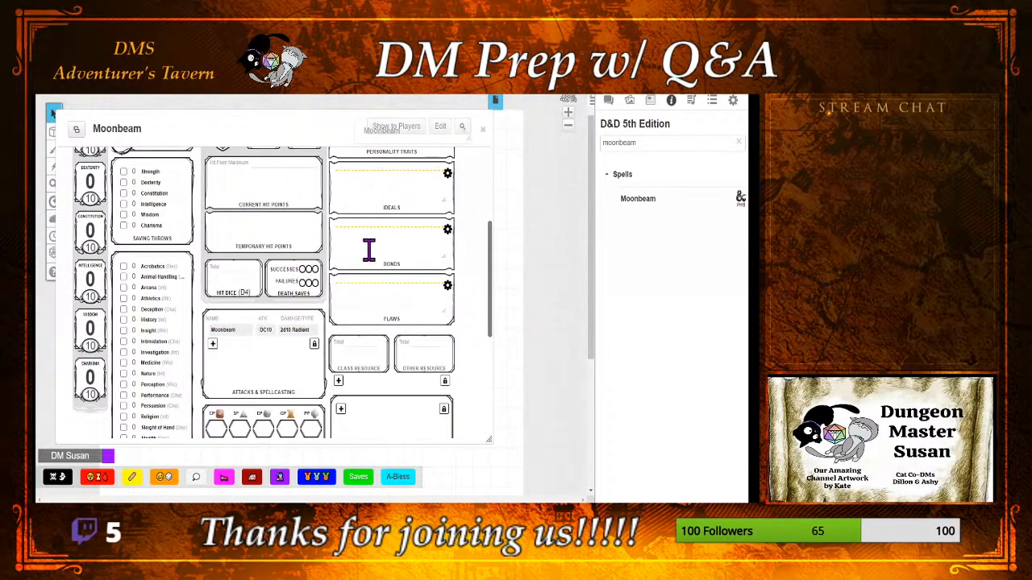
# Step: Show the chat and cast the Moonbeam attack from the sheet at Level 2
pyautogui.click(608, 102)
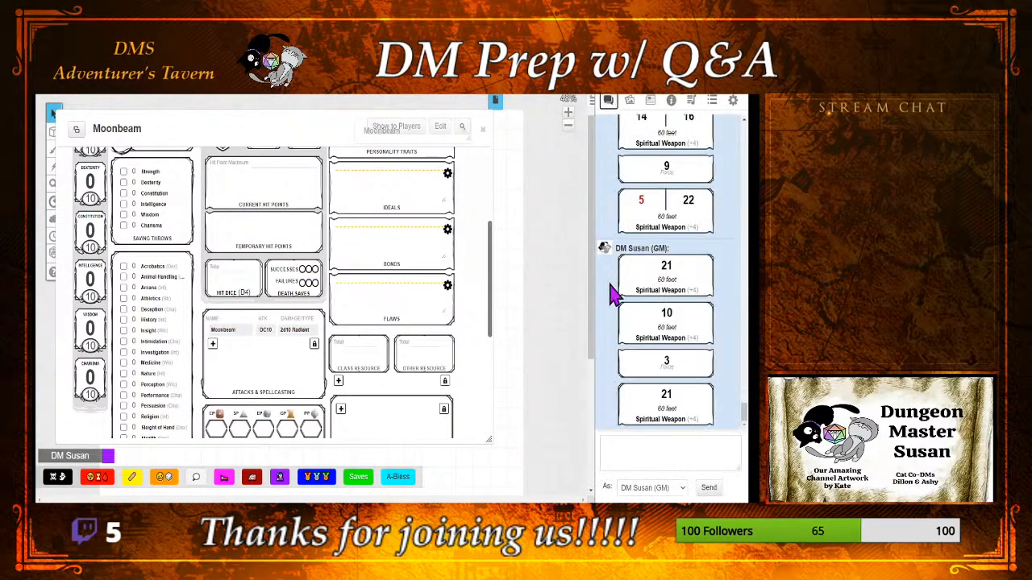
pyautogui.click(227, 332)
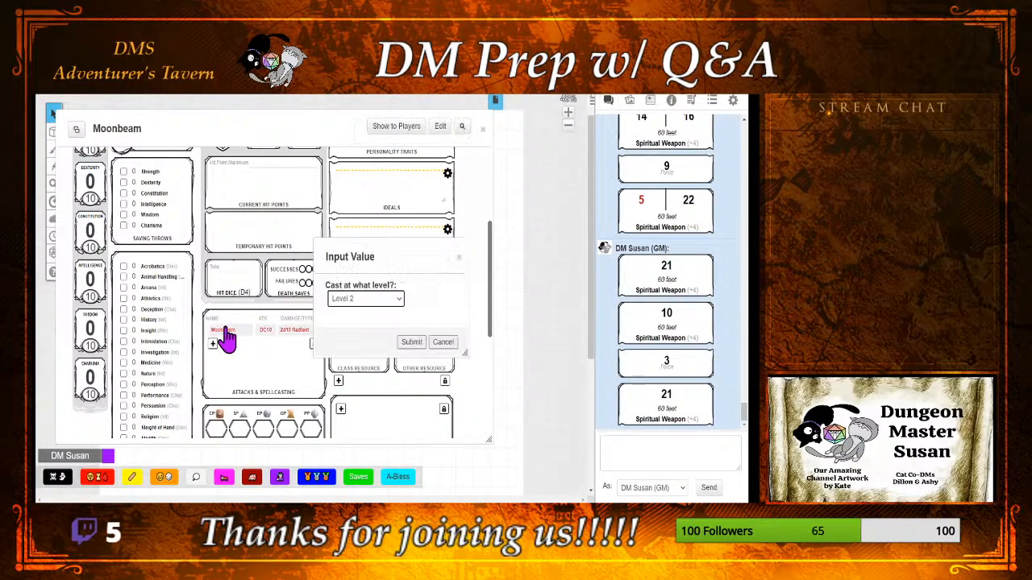
pyautogui.click(412, 342)
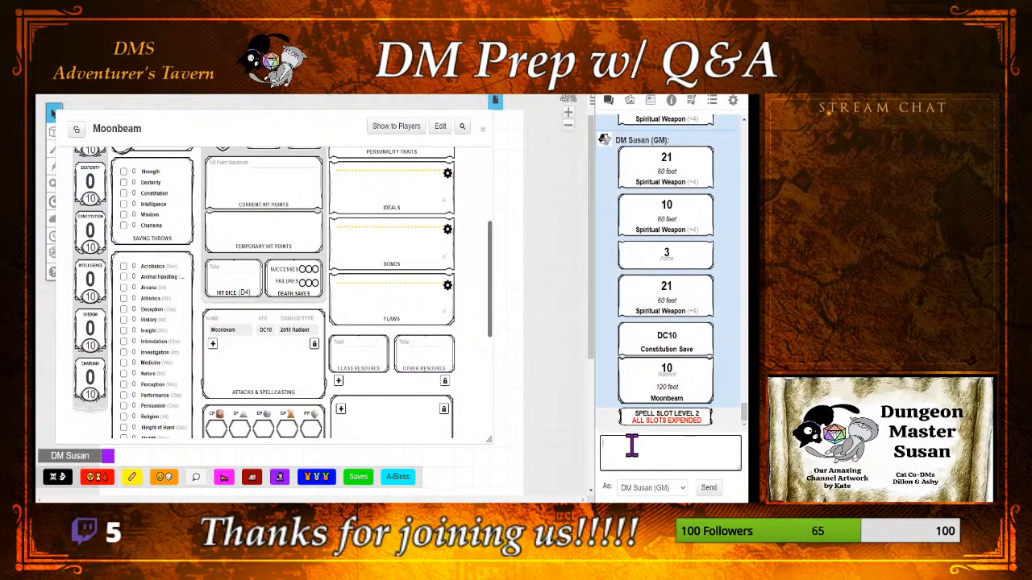
# Step: Place the Moonbeam roll's macro code in the chat input, copy all of it, check the sheet's spells page, and close the sheet
pyautogui.hotkey('ctrl', 'v')
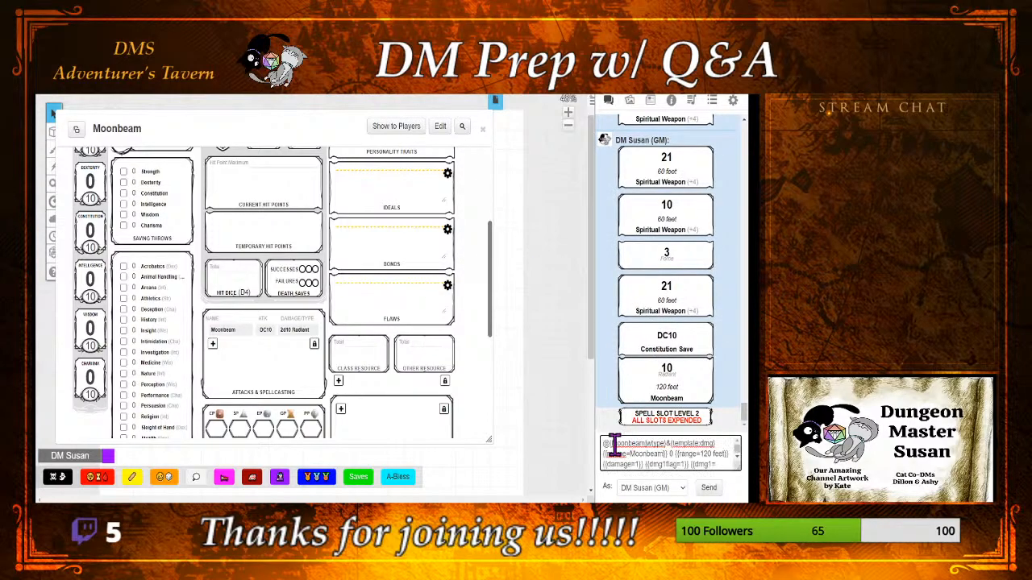
pyautogui.hotkey('ctrl', 'a')
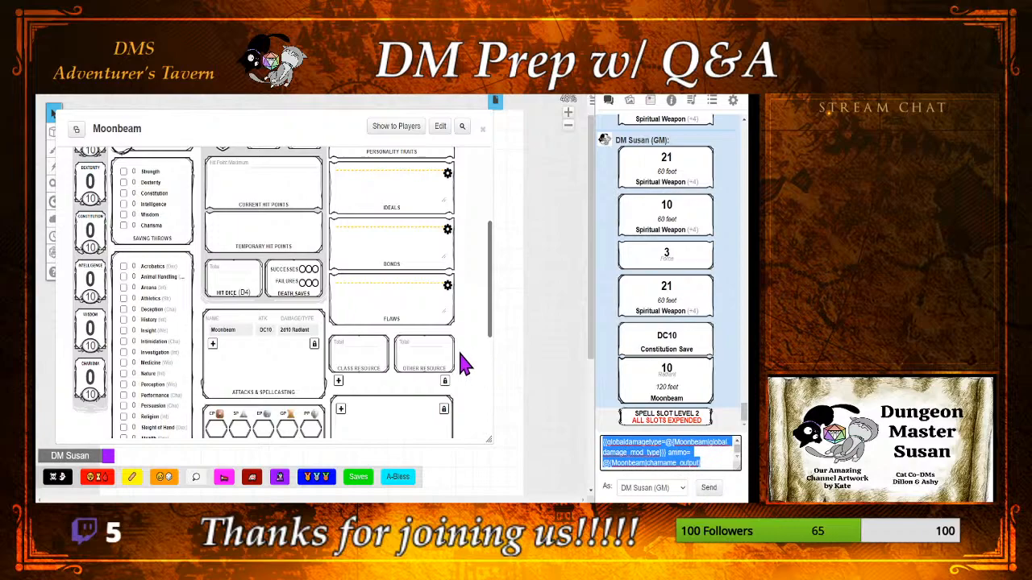
pyautogui.scroll(3, 461, 358)
pyautogui.click(429, 257)
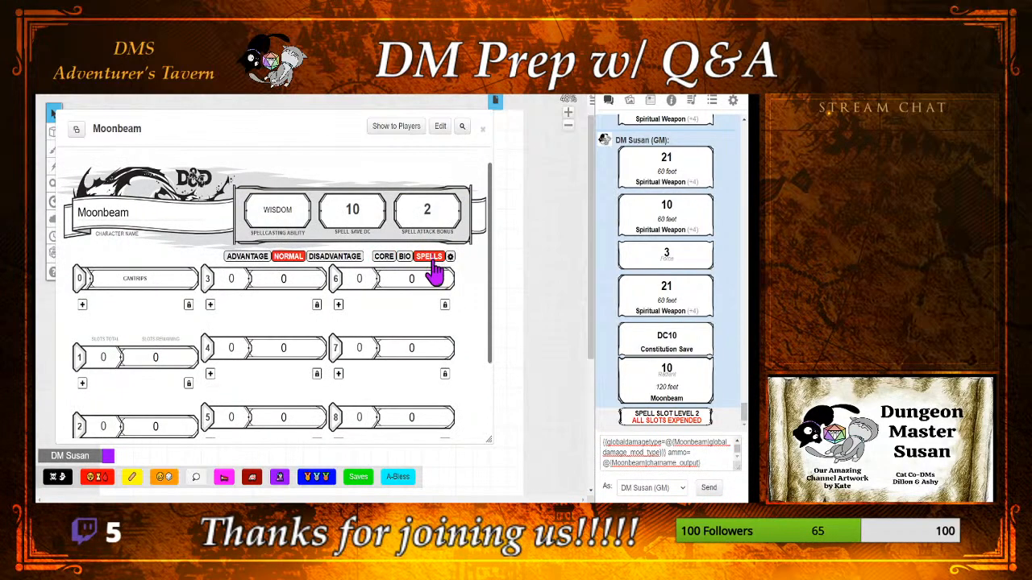
pyautogui.scroll(-3, 407, 379)
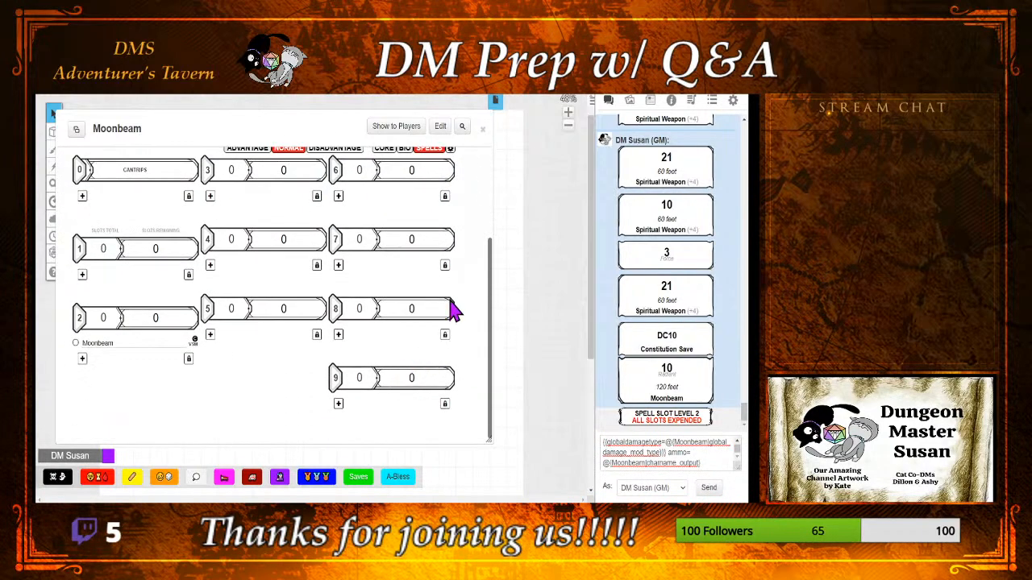
pyautogui.scroll(3, 453, 311)
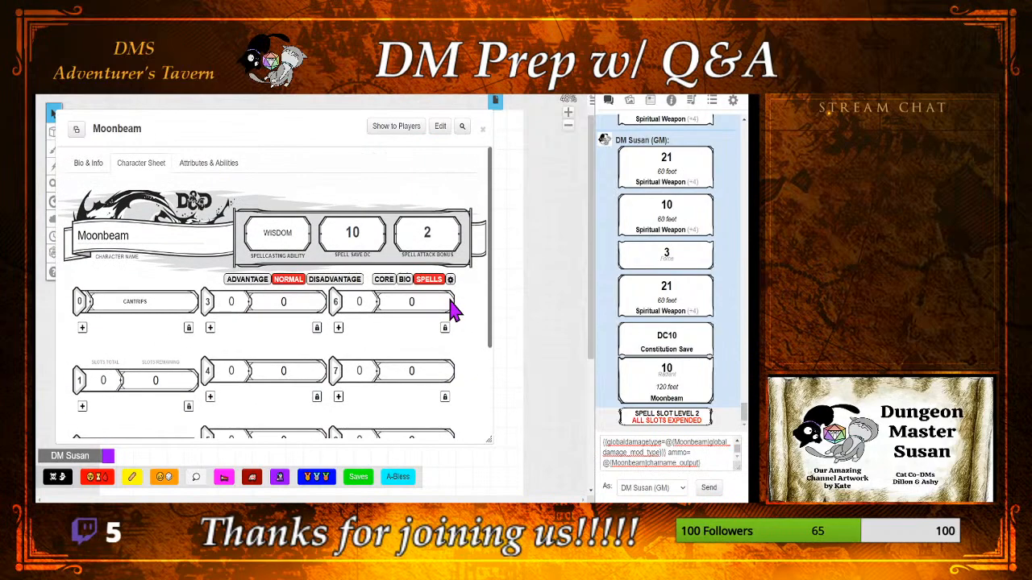
pyautogui.click(481, 131)
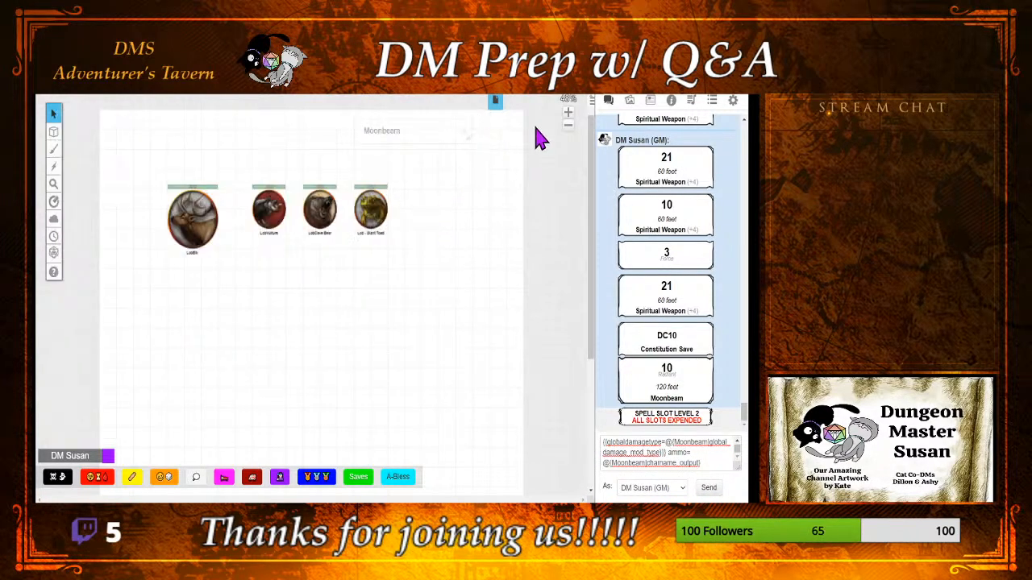
# Step: Place the Moonbeam token from the journal below the wild shape tokens and review and save its token settings
pyautogui.click(651, 101)
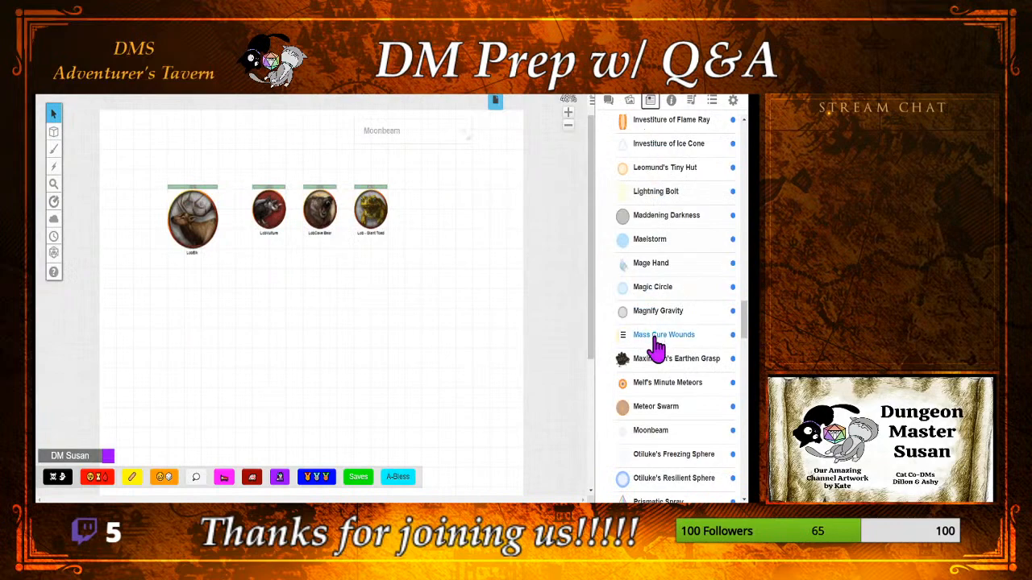
pyautogui.moveTo(662, 433); pyautogui.dragTo(334, 359)
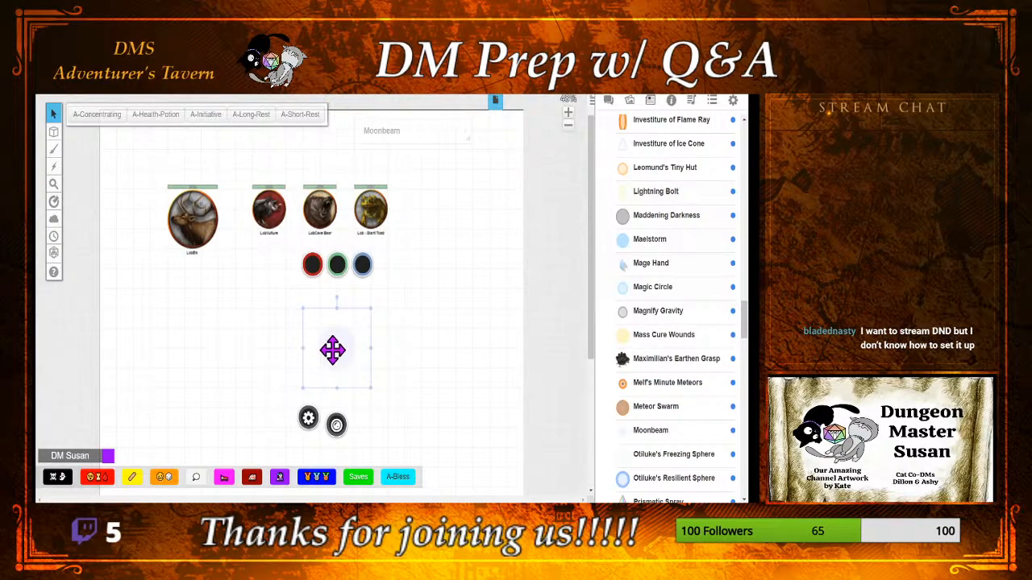
pyautogui.click(309, 419)
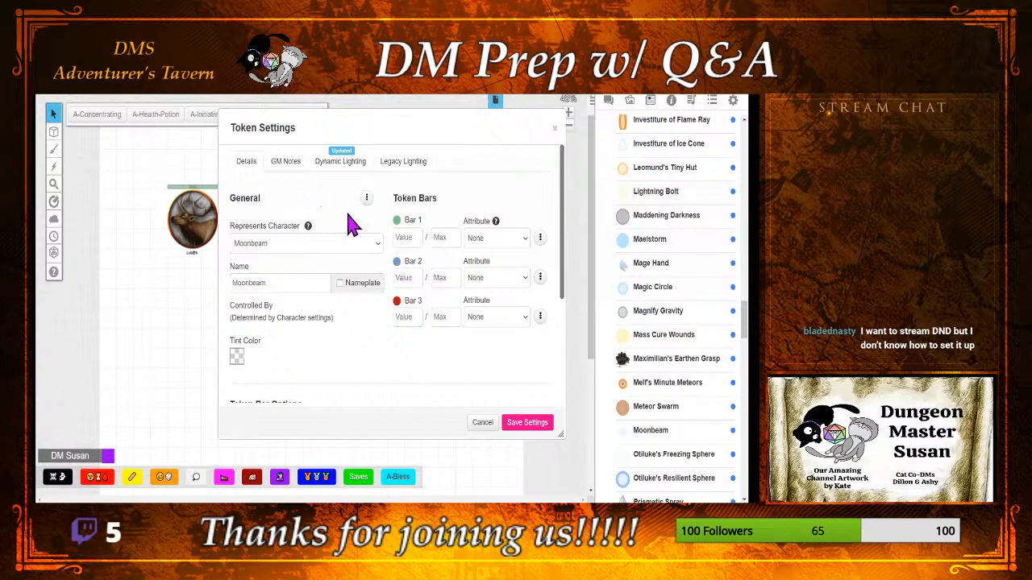
pyautogui.click(516, 433)
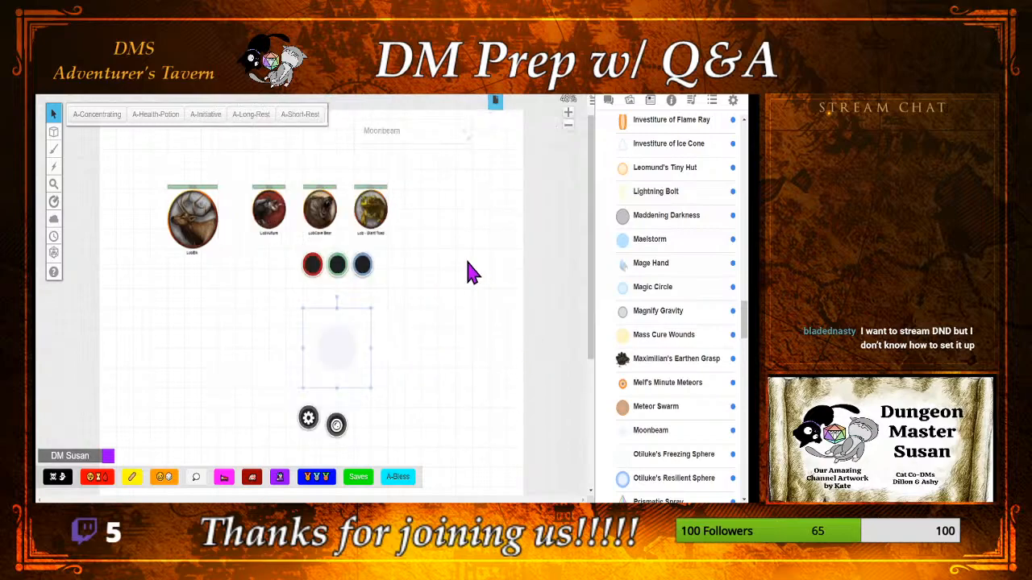
# Step: Restore the minimized Moonbeam compendium entry, close it, and deselect the token
pyautogui.doubleClick(435, 132)
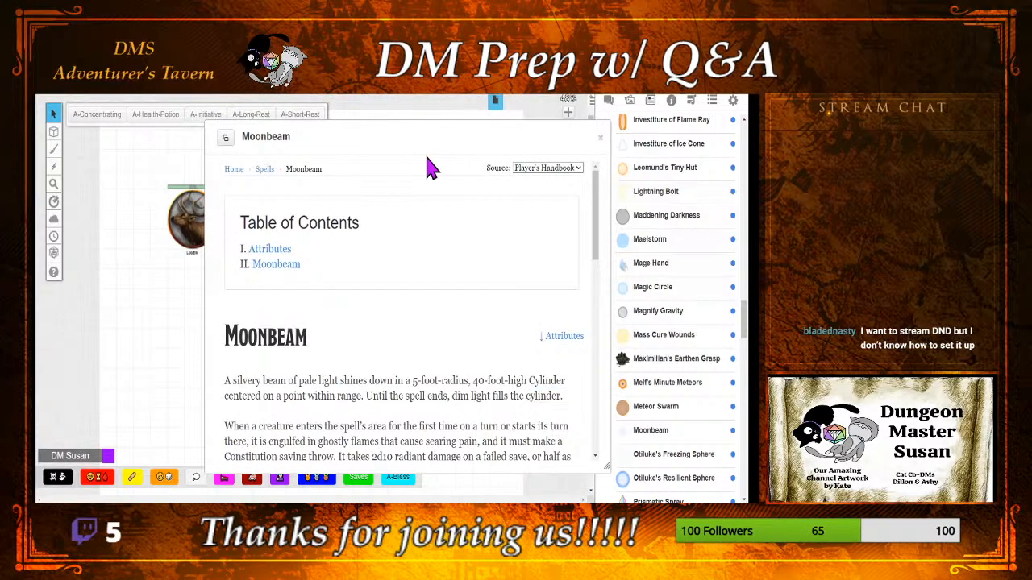
pyautogui.click(600, 138)
pyautogui.click(492, 306)
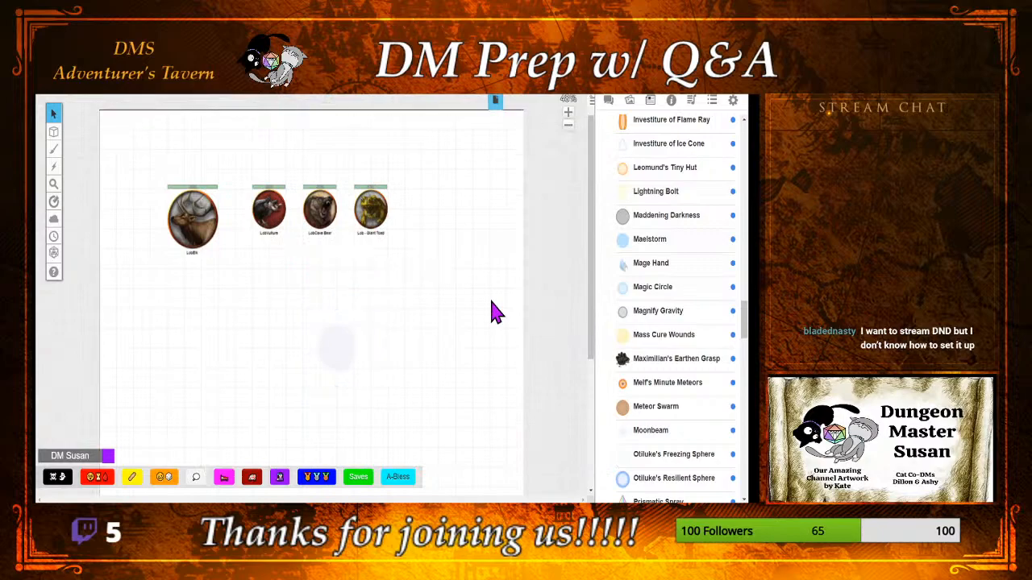
# Step: Reopen the Moonbeam character sheet, add a new ability, and paste the copied spell macro into it
pyautogui.click(652, 435)
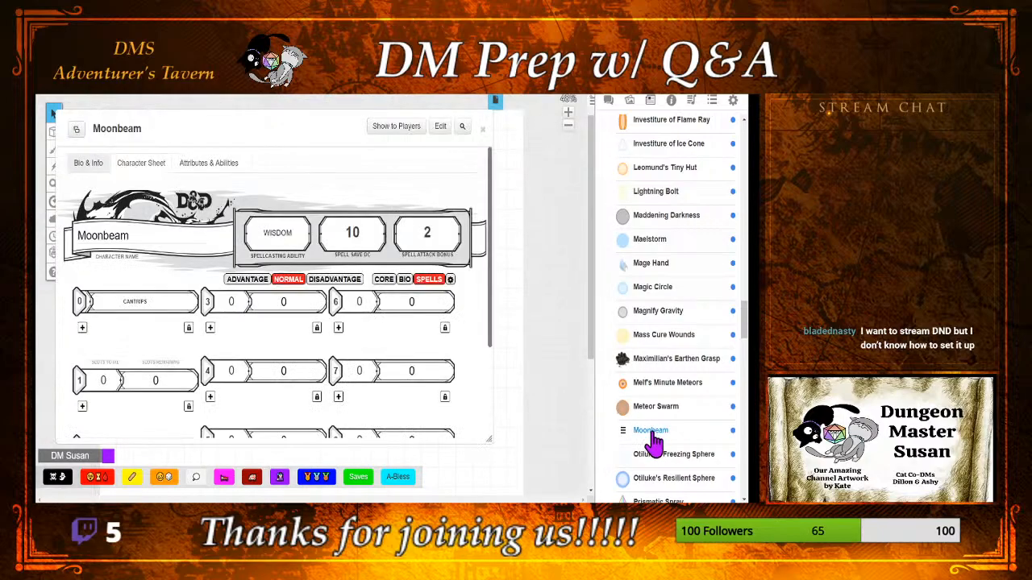
pyautogui.click(384, 279)
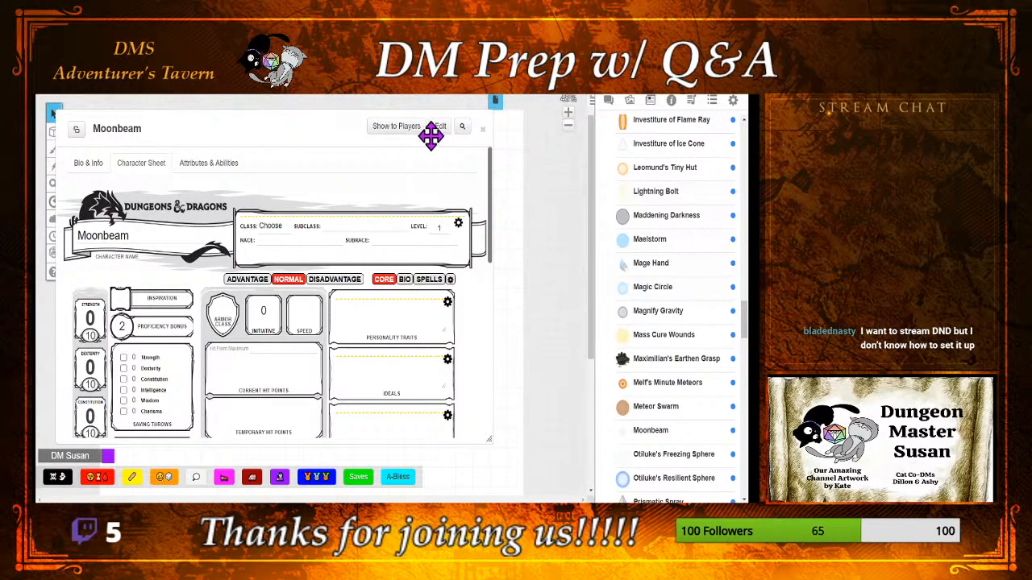
pyautogui.click(192, 165)
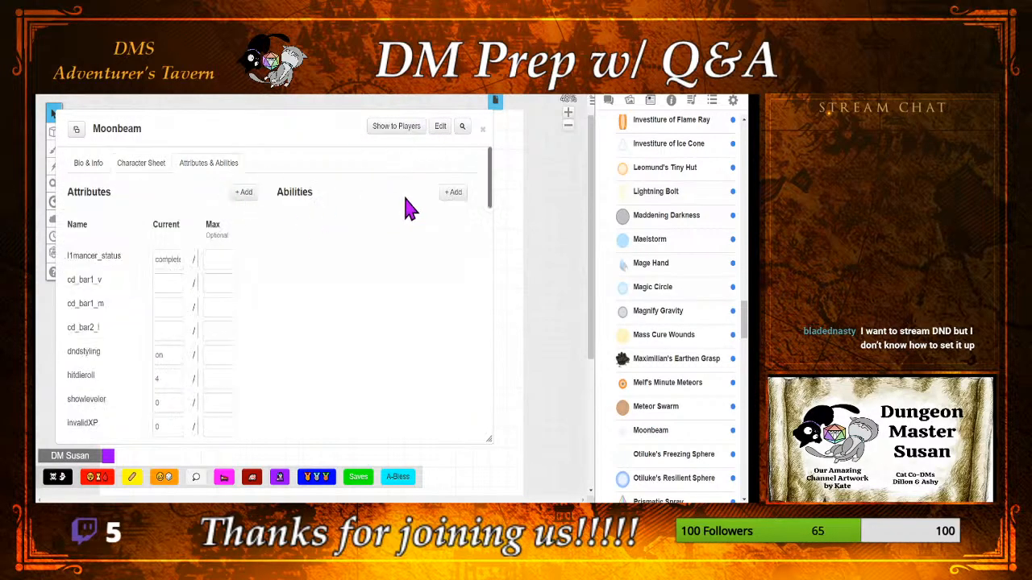
pyautogui.click(453, 192)
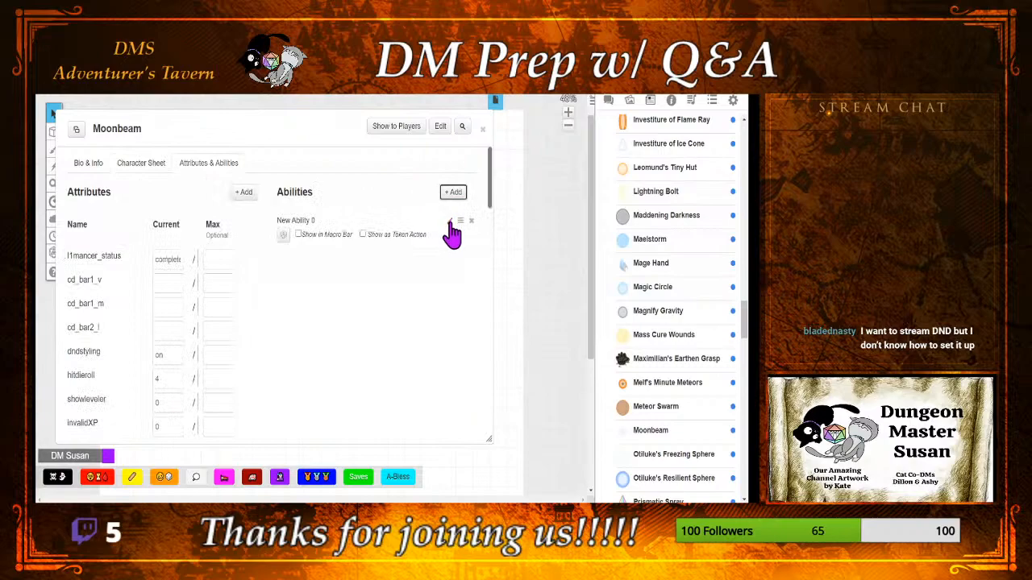
pyautogui.click(450, 221)
pyautogui.click(389, 277)
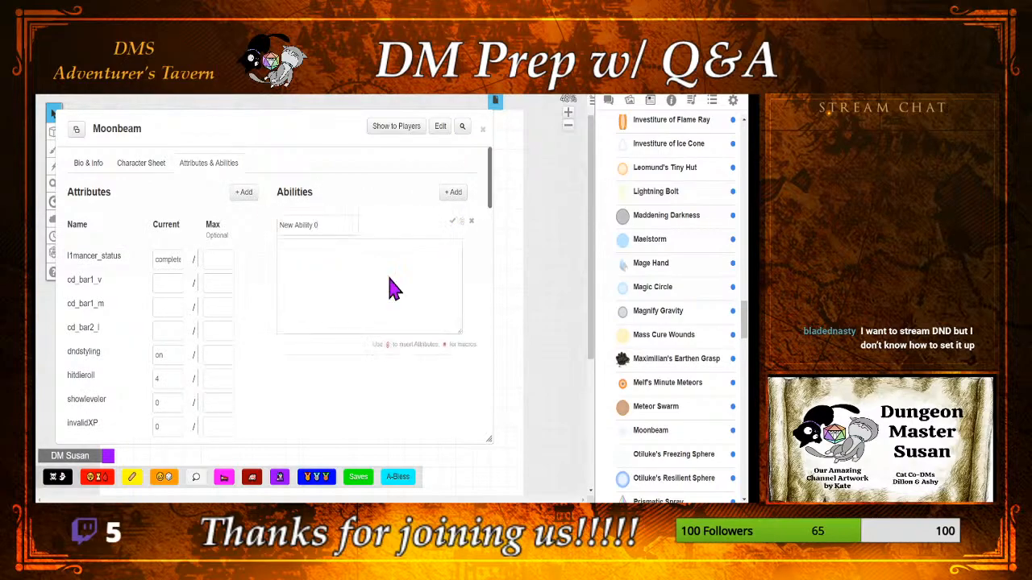
pyautogui.hotkey('ctrl', 'v')
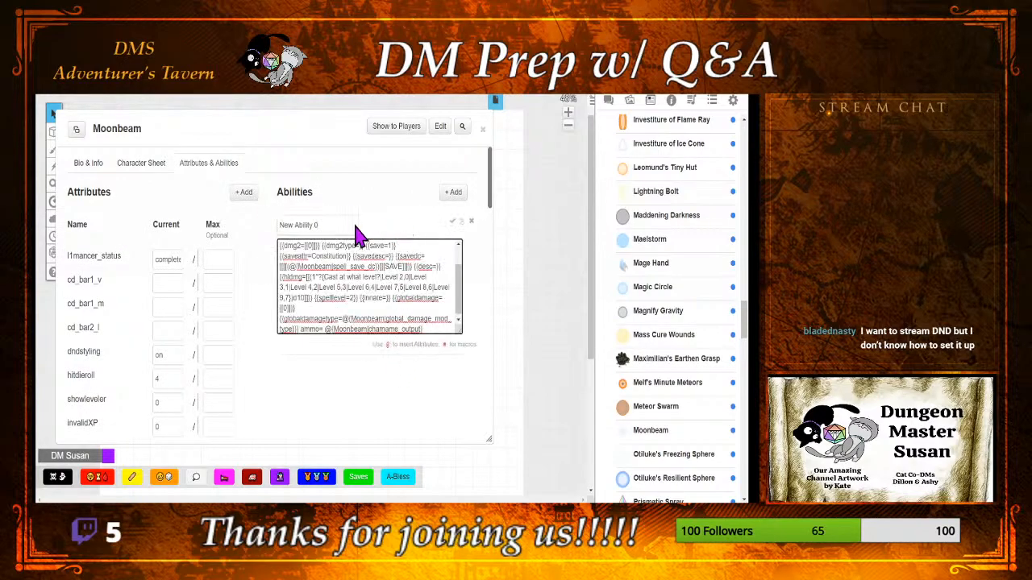
# Step: Name the new ability Moonbeam, show it as a token action, and minimize the sheet
pyautogui.moveTo(355, 225); pyautogui.dragTo(274, 225)
pyautogui.write('Moonbeam')
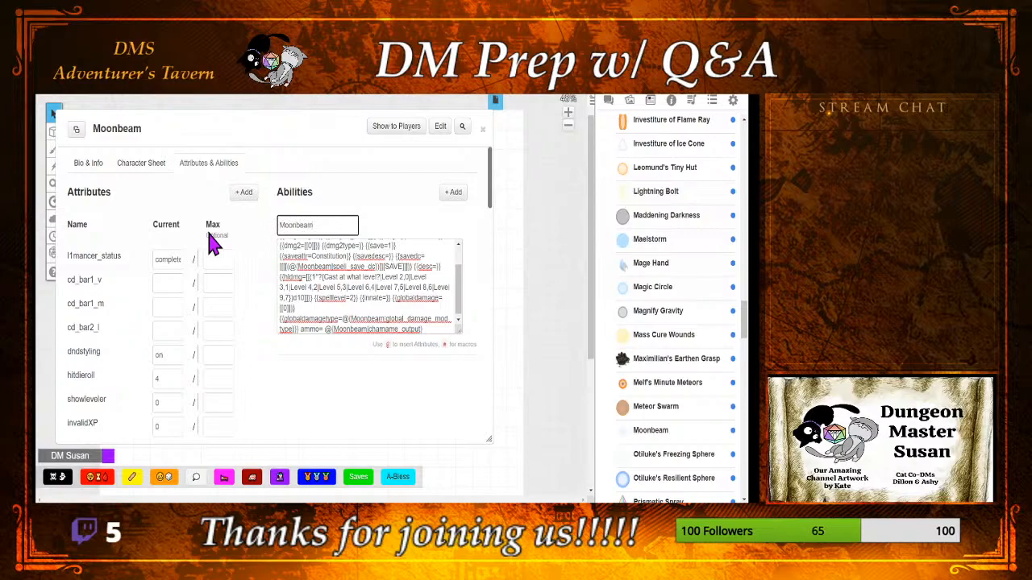
pyautogui.click(452, 223)
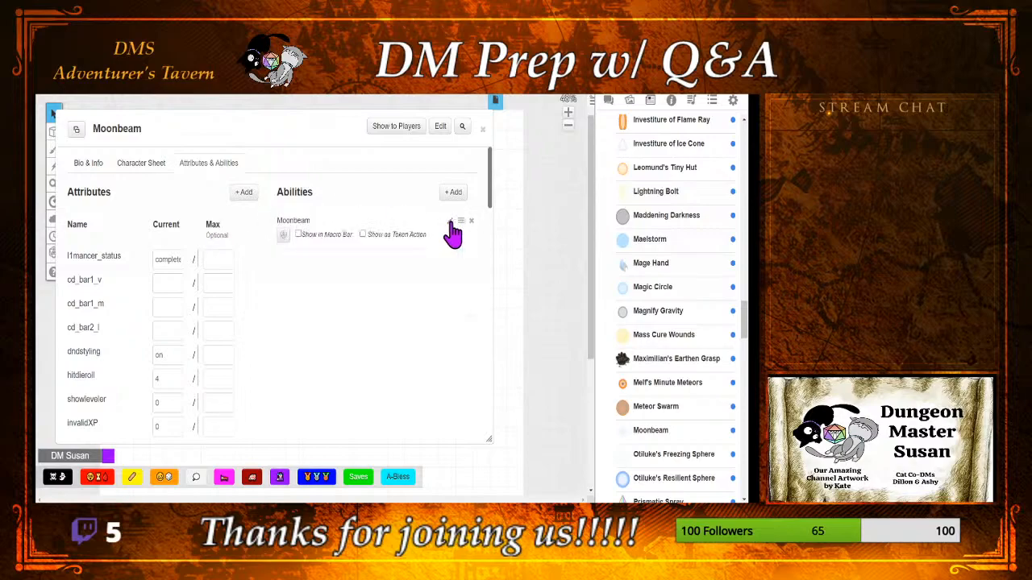
pyautogui.click(362, 234)
pyautogui.doubleClick(269, 121)
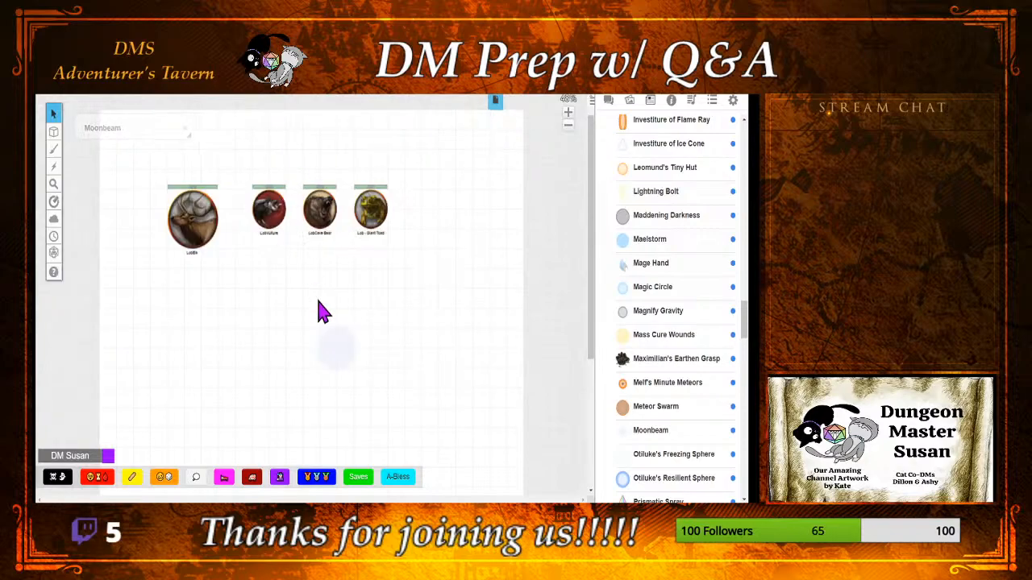
# Step: Check the Moonbeam token's action bar on the map and delete the token
pyautogui.click(343, 358)
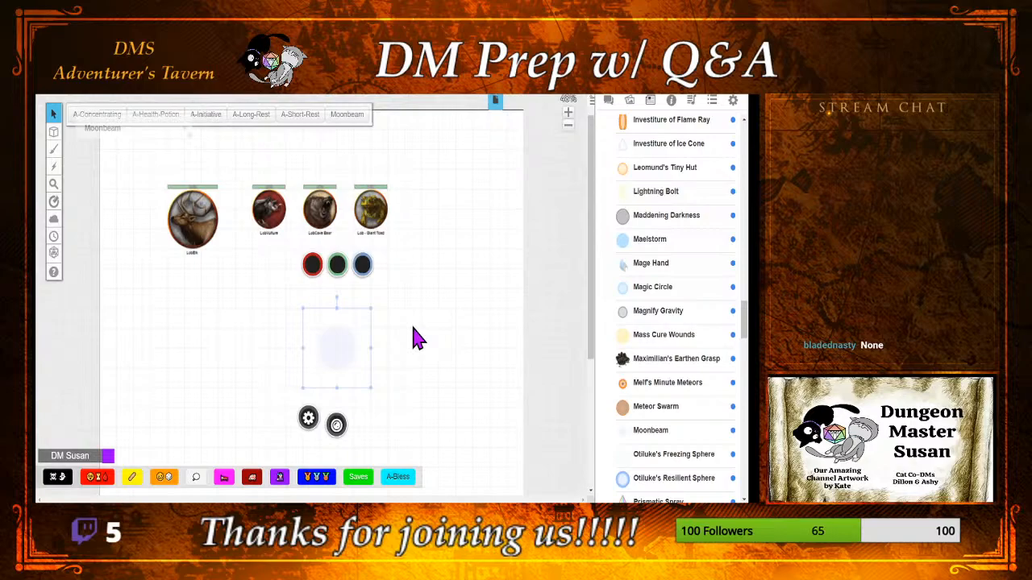
pyautogui.click(422, 362)
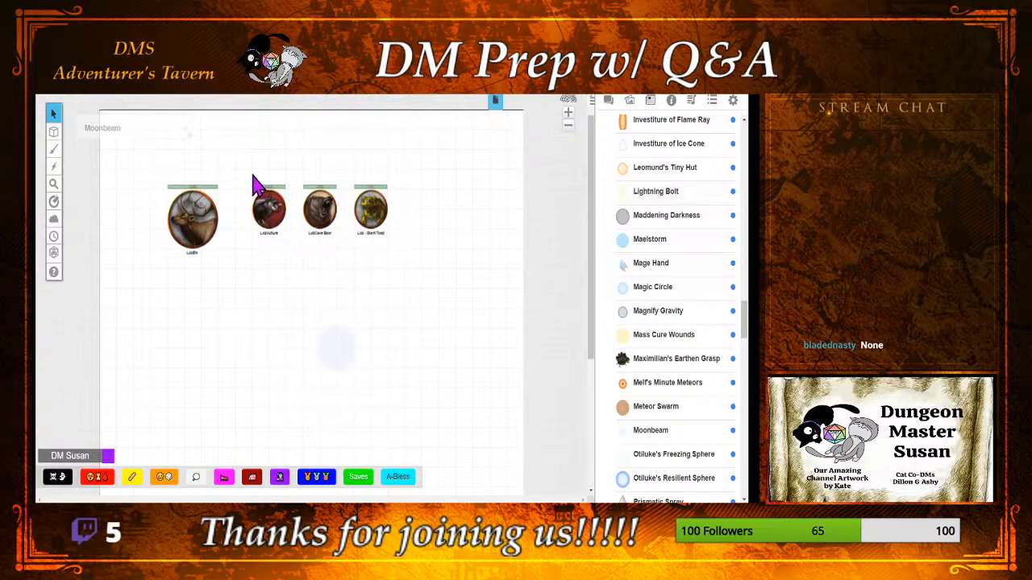
pyautogui.click(333, 352)
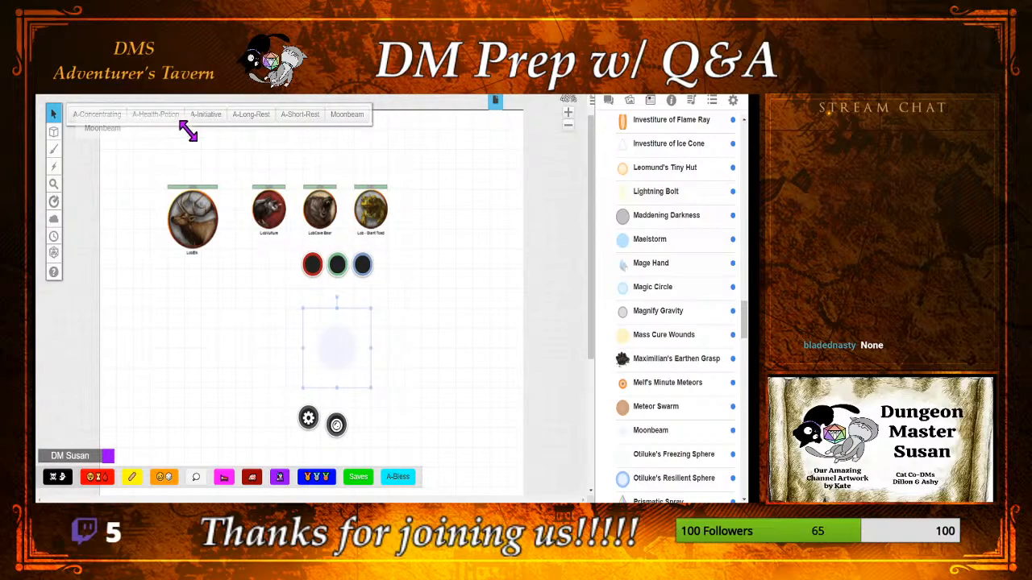
pyautogui.click(417, 333)
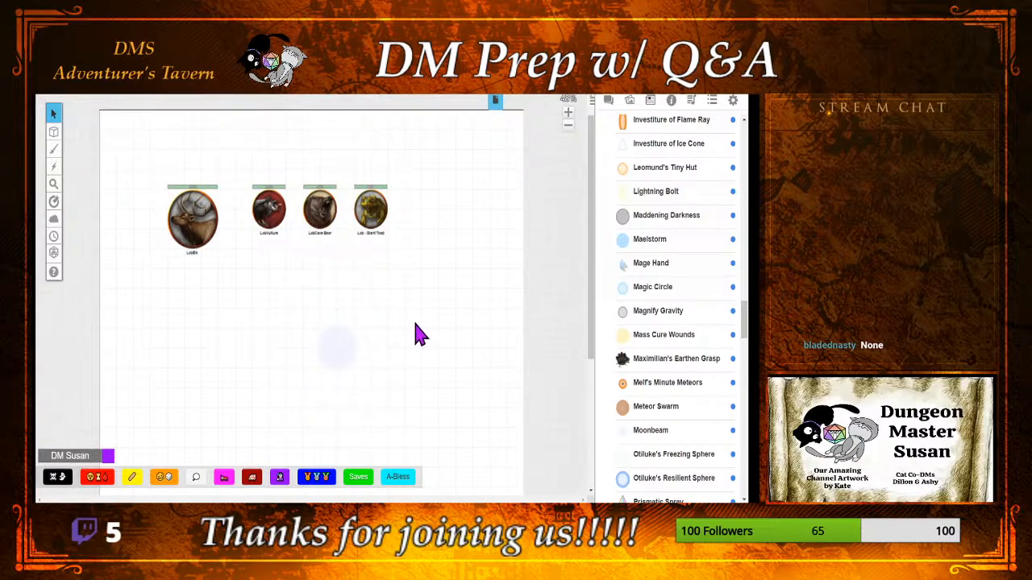
pyautogui.click(337, 345)
pyautogui.press('Delete')
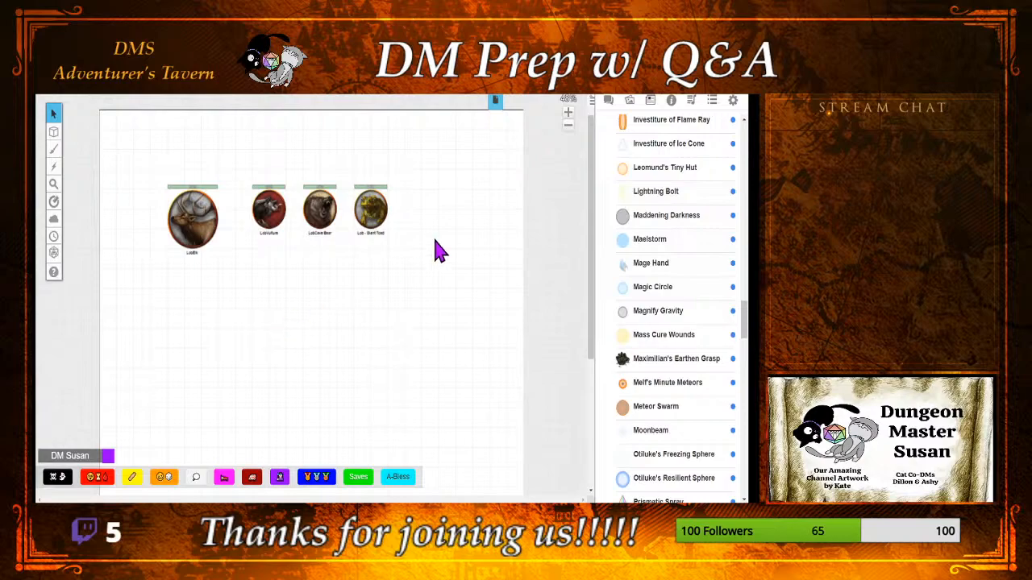
# Step: Open the (M) Nangalore page and examine the map around the central pool
pyautogui.click(494, 104)
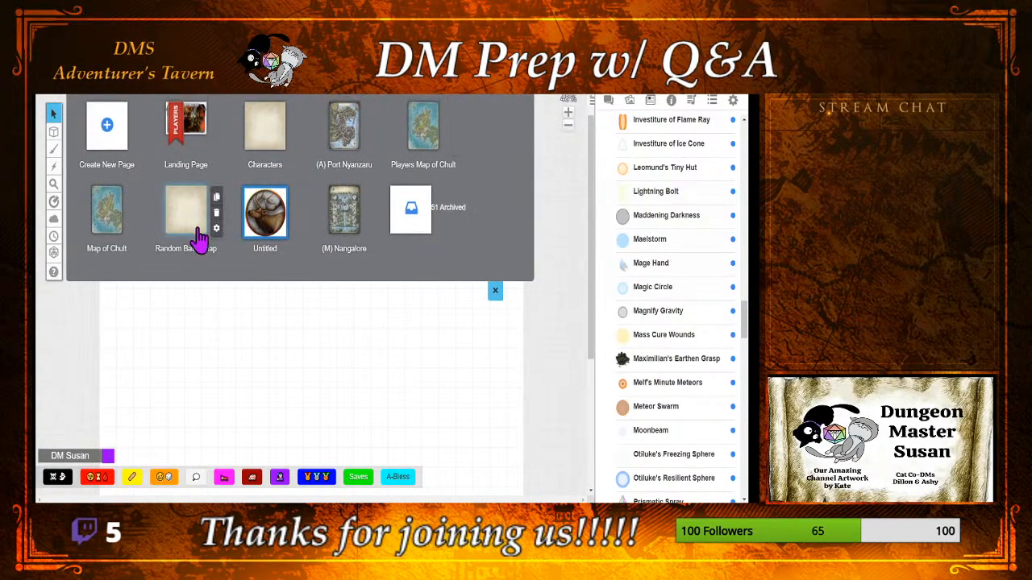
pyautogui.click(342, 217)
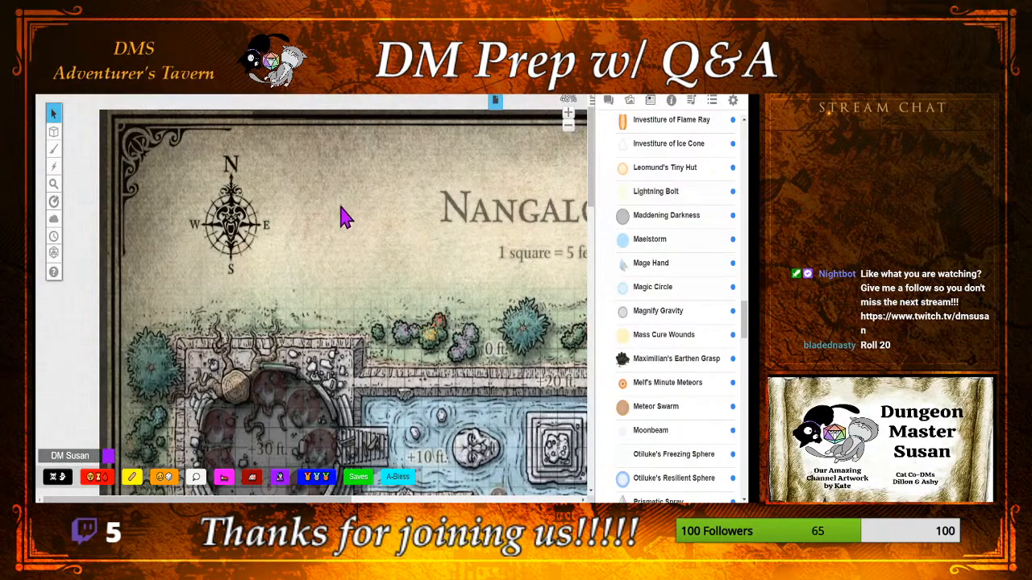
pyautogui.scroll(-5, 343, 217)
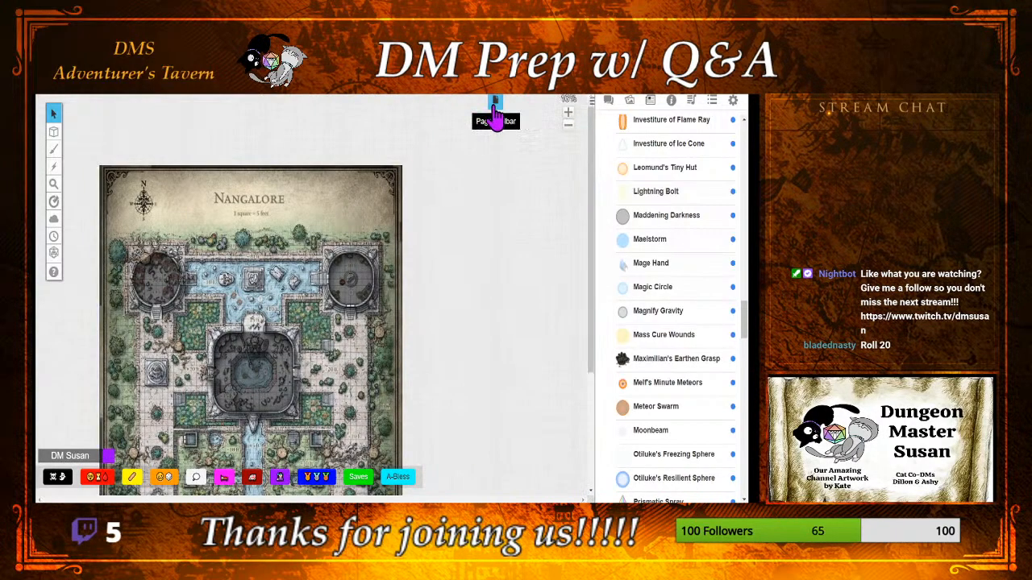
pyautogui.moveTo(594, 215); pyautogui.dragTo(594, 253)
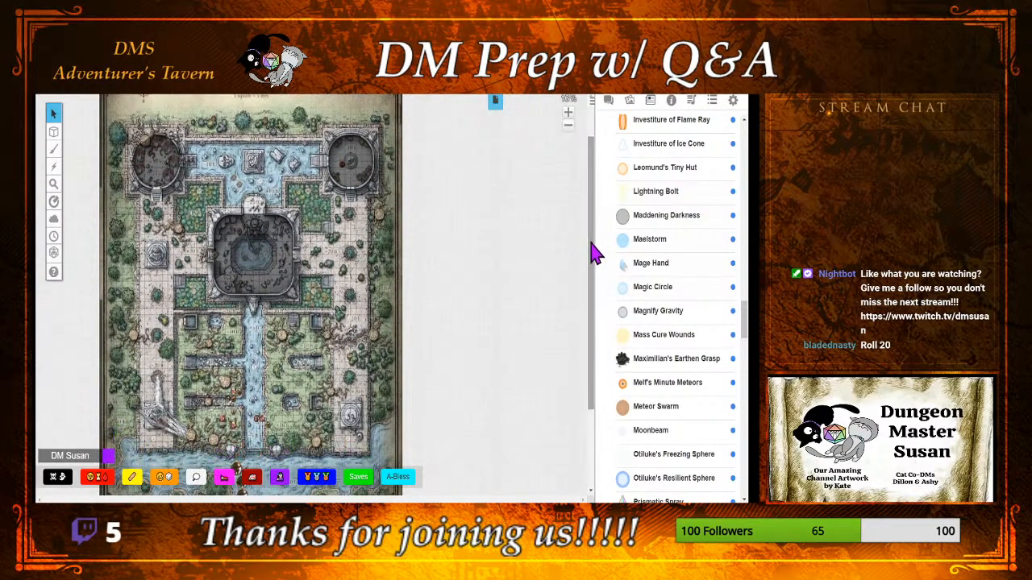
pyautogui.scroll(3, 282, 302)
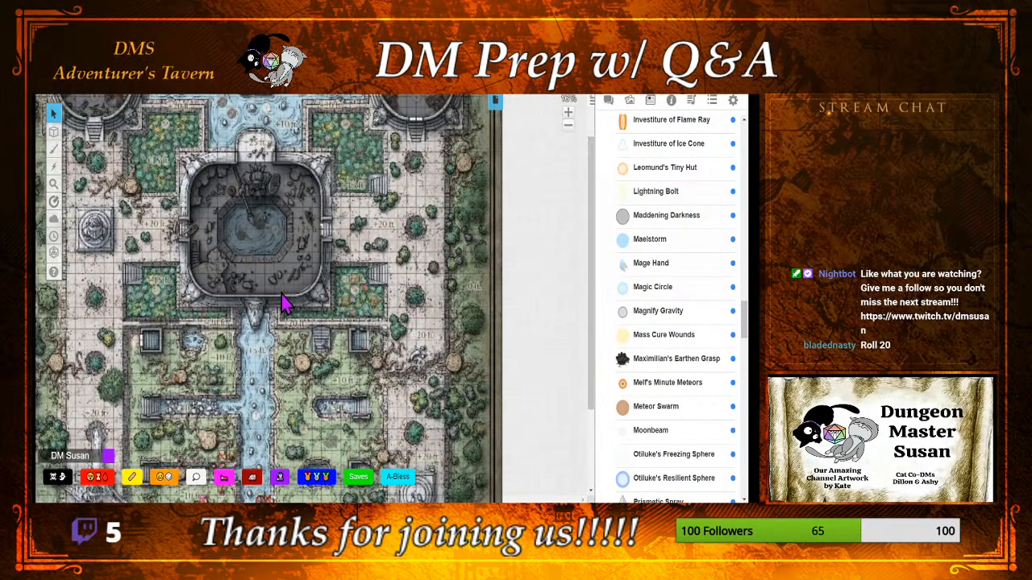
pyautogui.scroll(2, 282, 302)
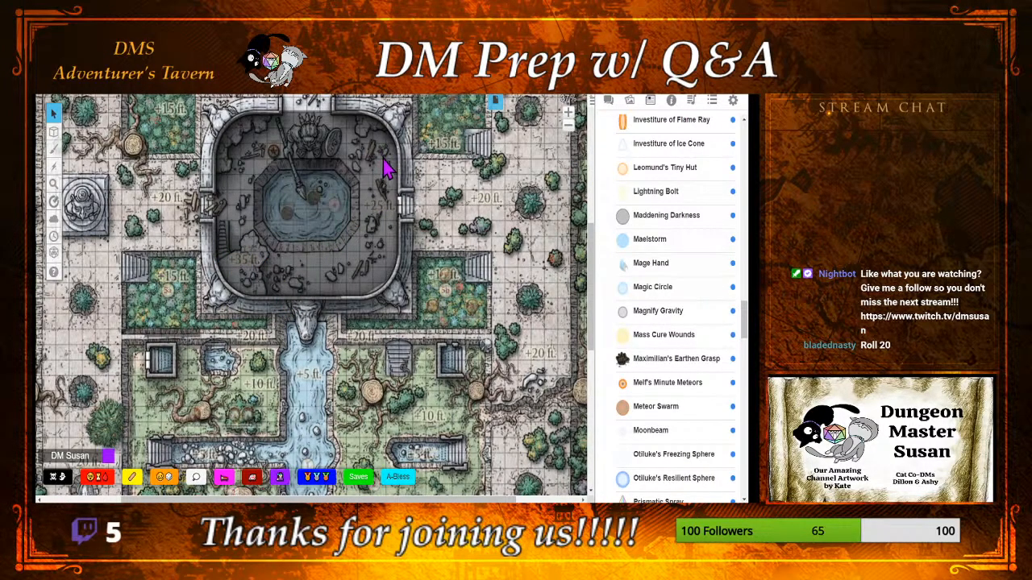
pyautogui.moveTo(53, 134)
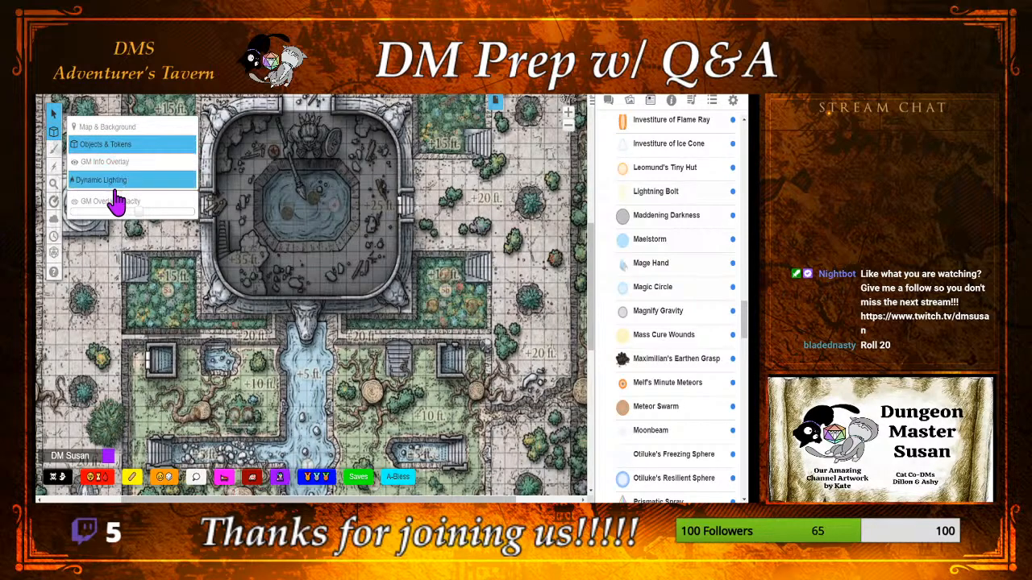
# Step: View the Random Battle Map page and return to the wild shape tokens on the Untitled page
pyautogui.click(496, 103)
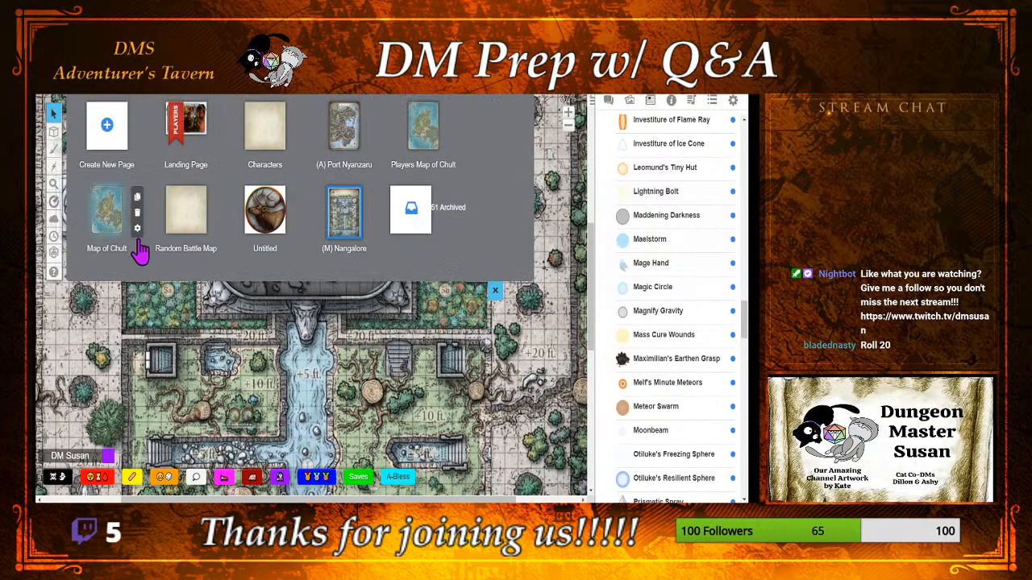
pyautogui.click(188, 224)
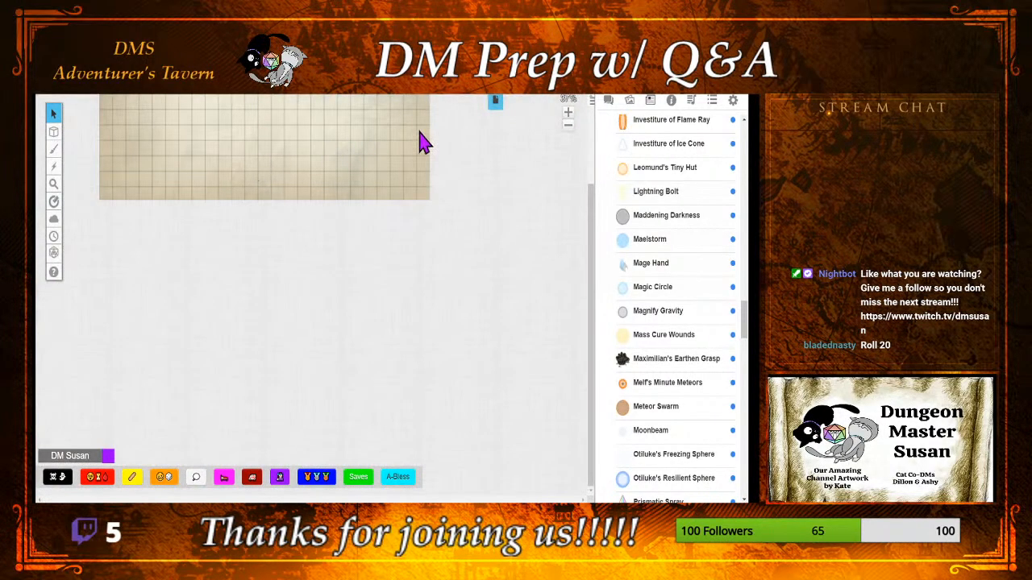
pyautogui.click(497, 103)
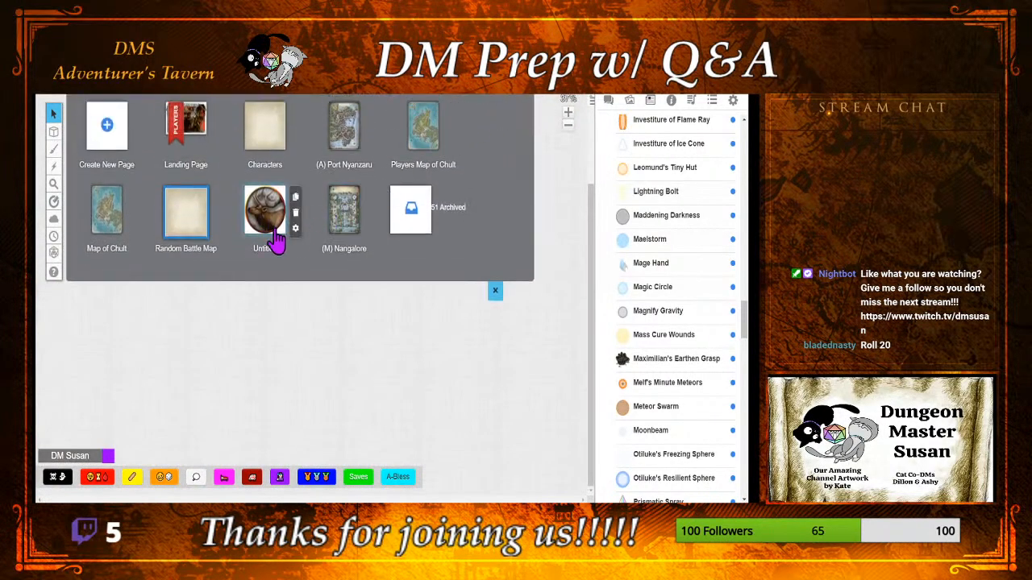
pyautogui.click(277, 233)
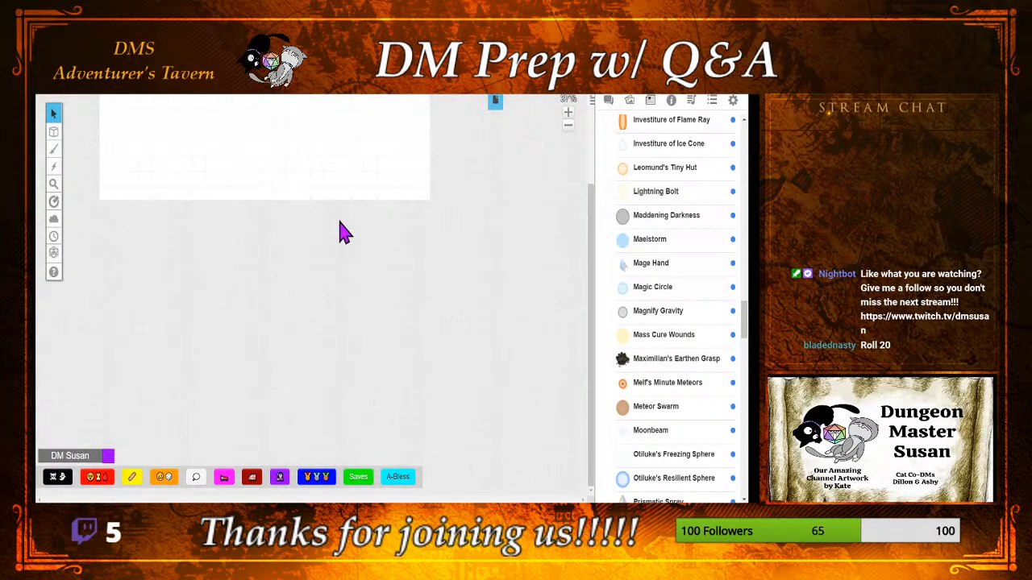
pyautogui.moveTo(594, 208); pyautogui.dragTo(587, 169)
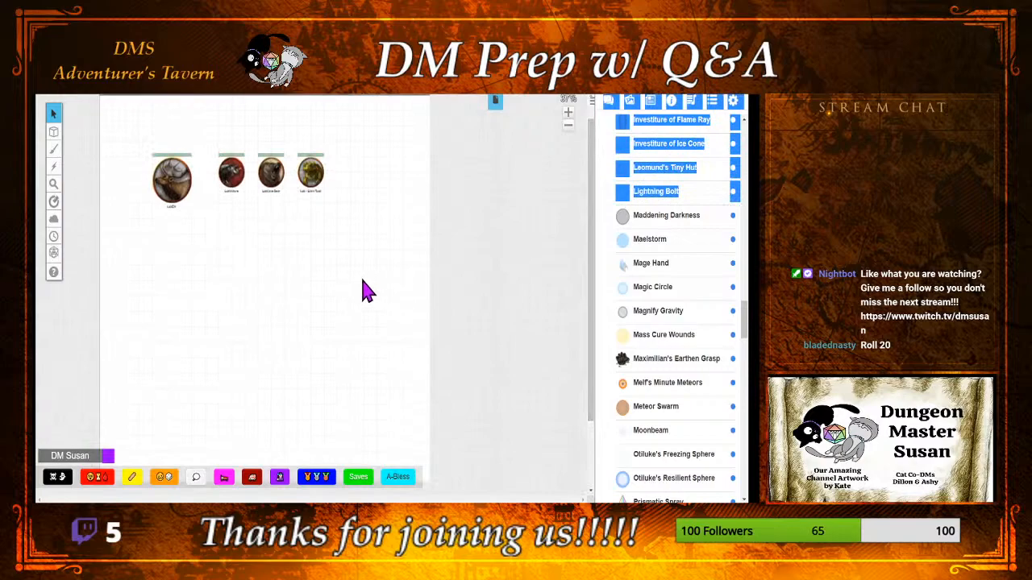
pyautogui.click(600, 192)
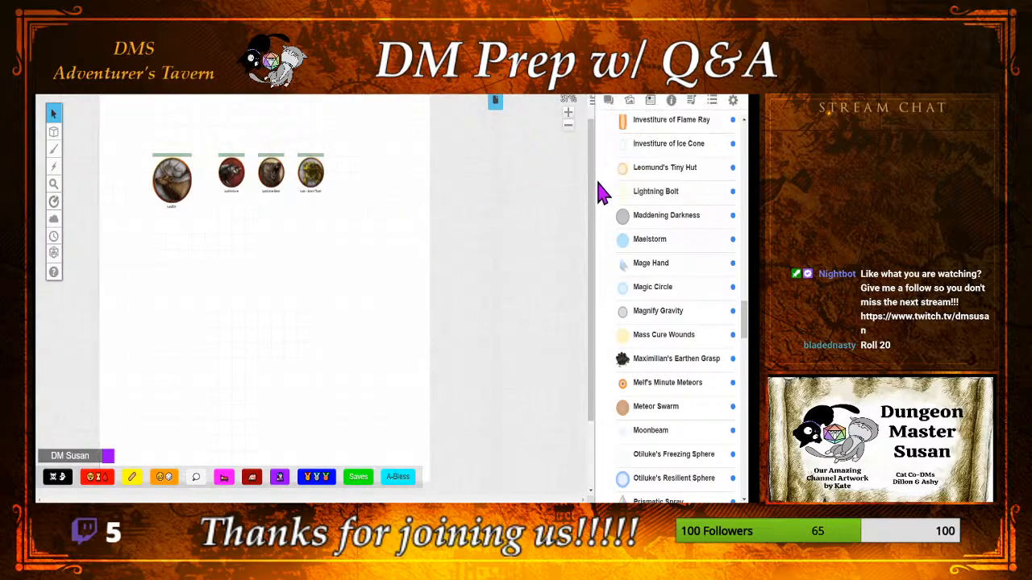